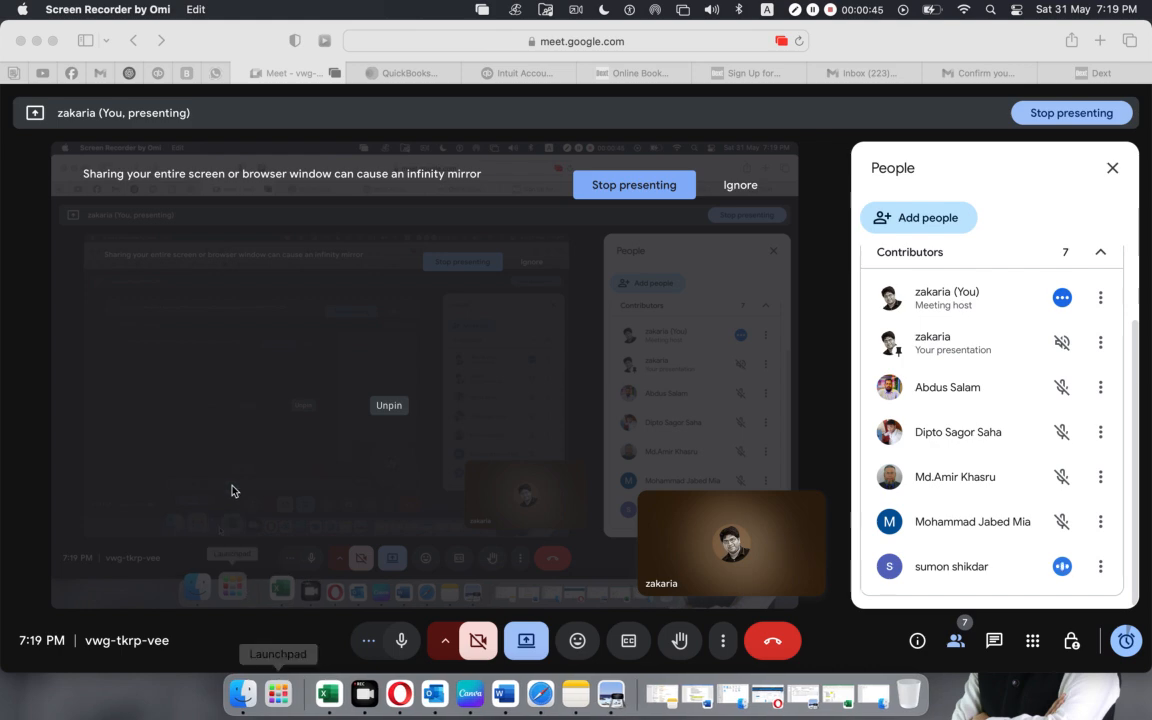
Admit the waiting participant to the Google Meet call in Safari, and switch back to the Xero dashboard in Opera.
click(246, 35)
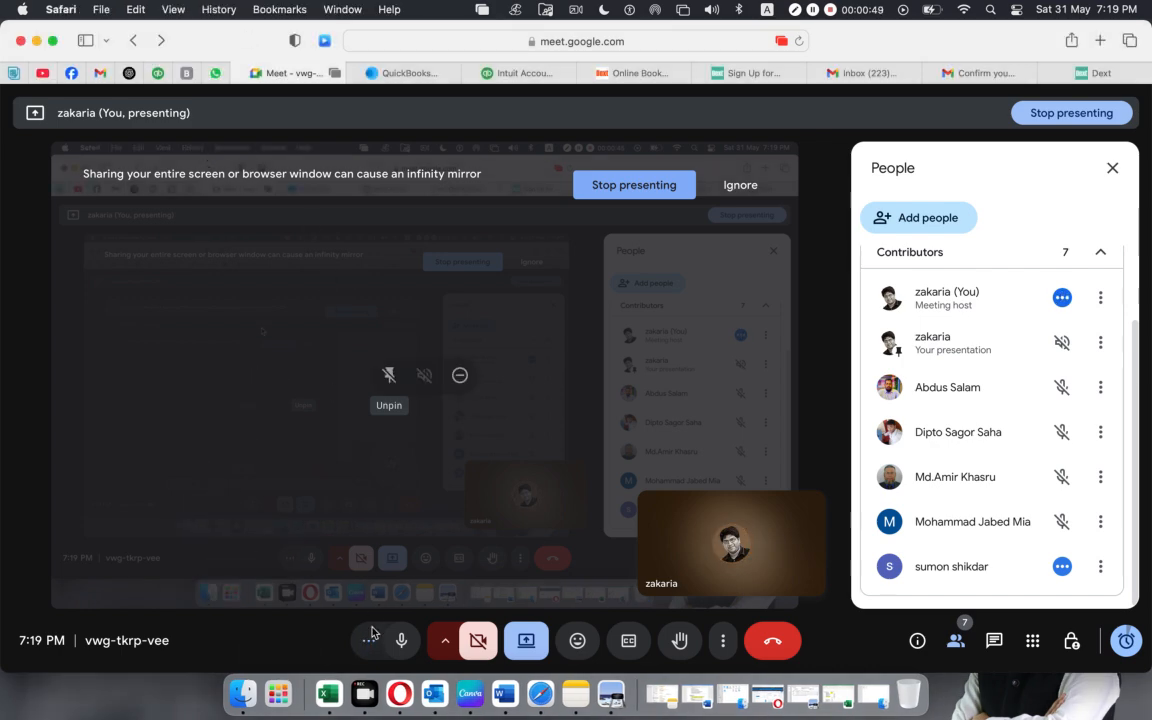
click(399, 690)
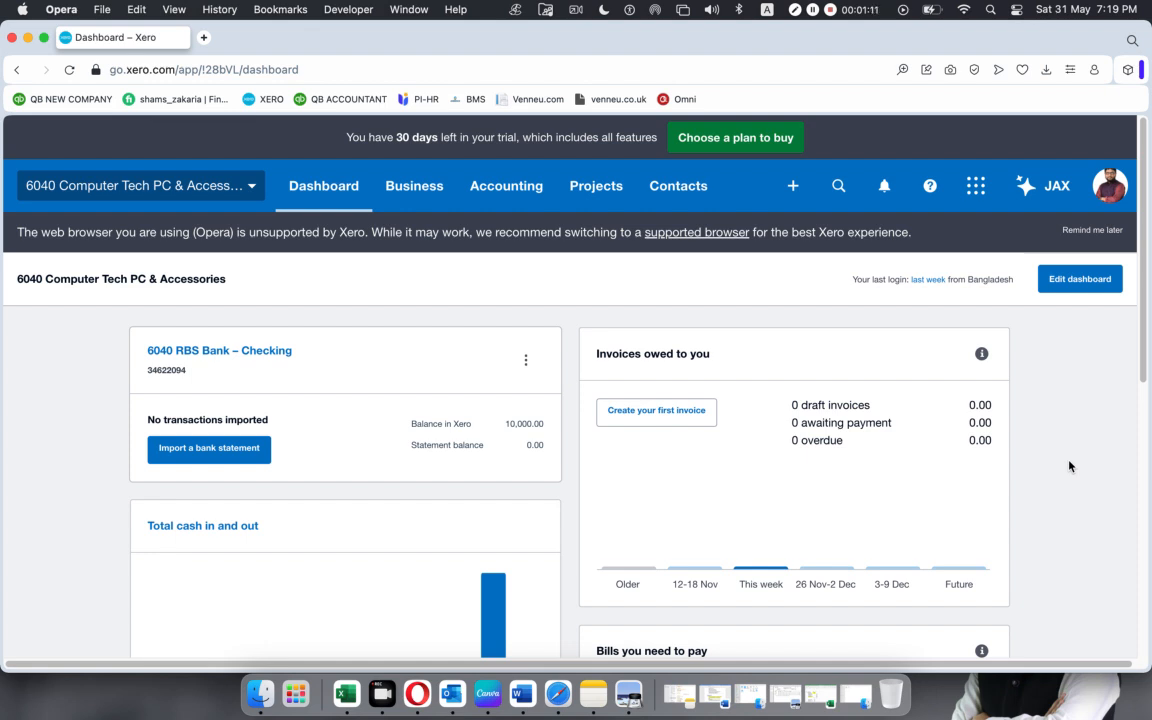
click(556, 697)
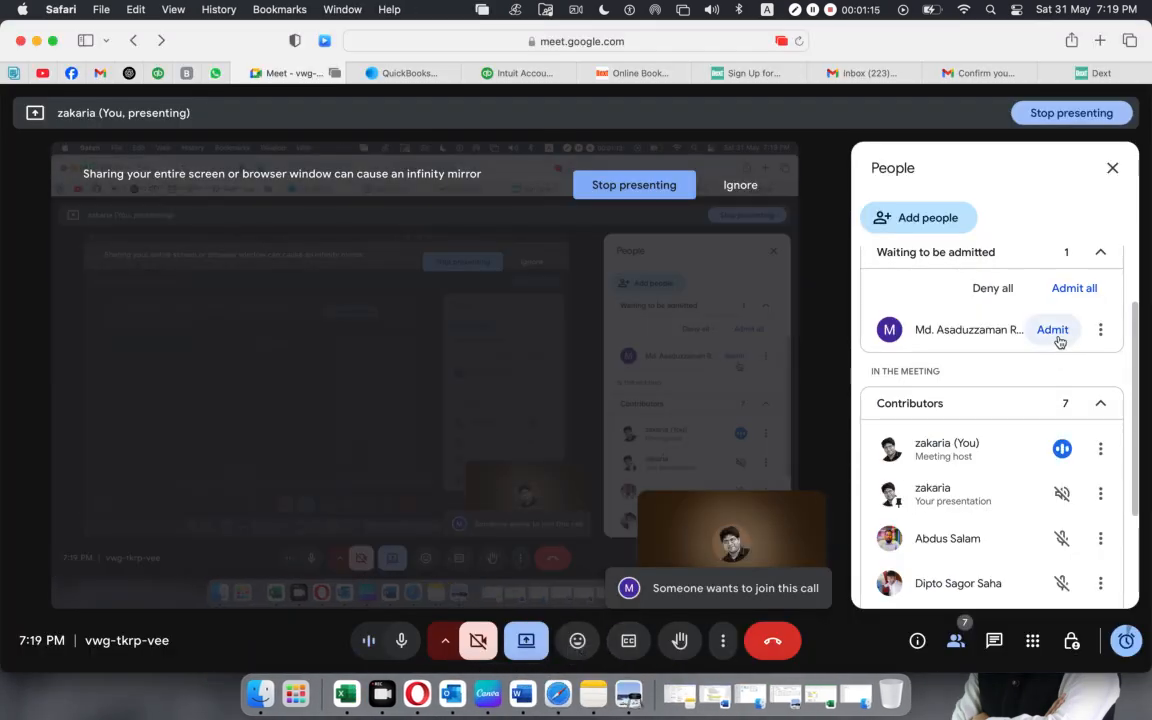
click(1052, 330)
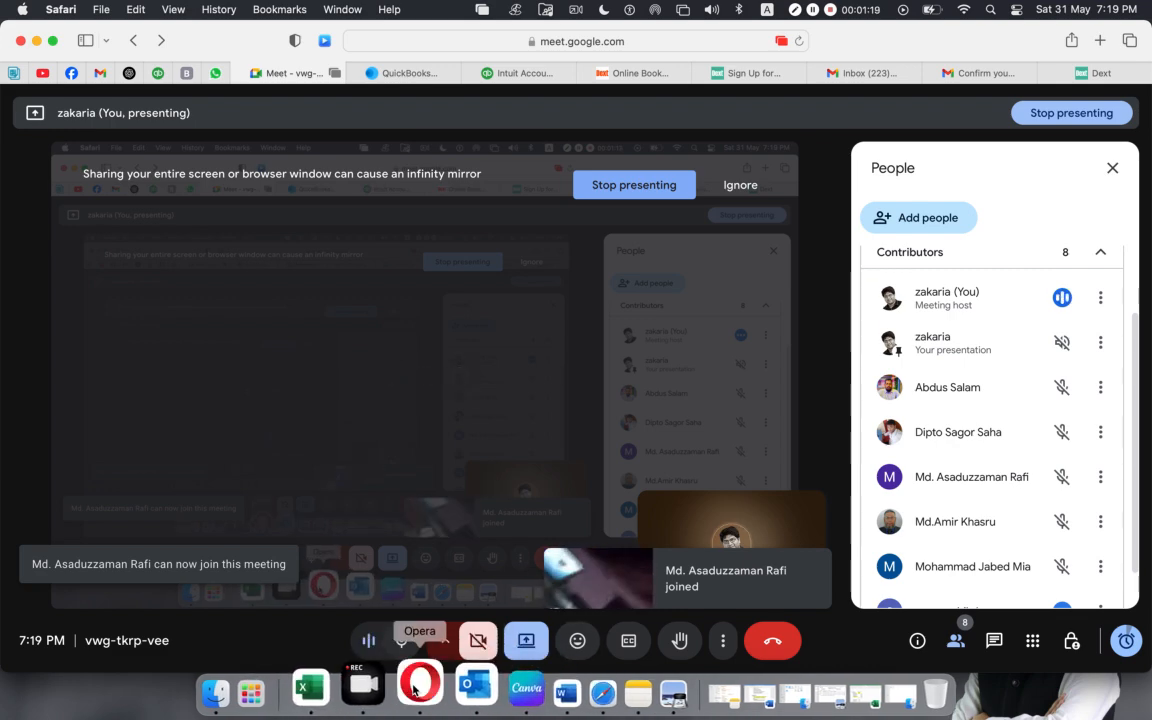
click(420, 684)
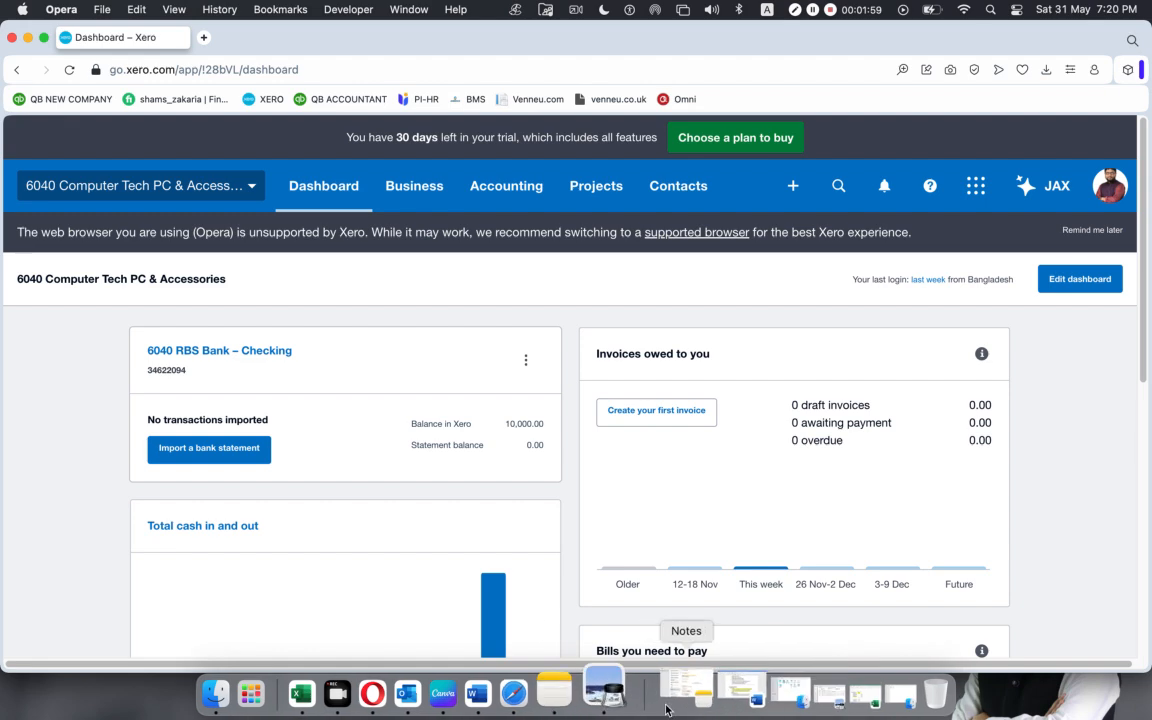
Return to the meeting in Safari to let the next waiting person in, and bring the Xero dashboard in Opera forward again.
click(567, 693)
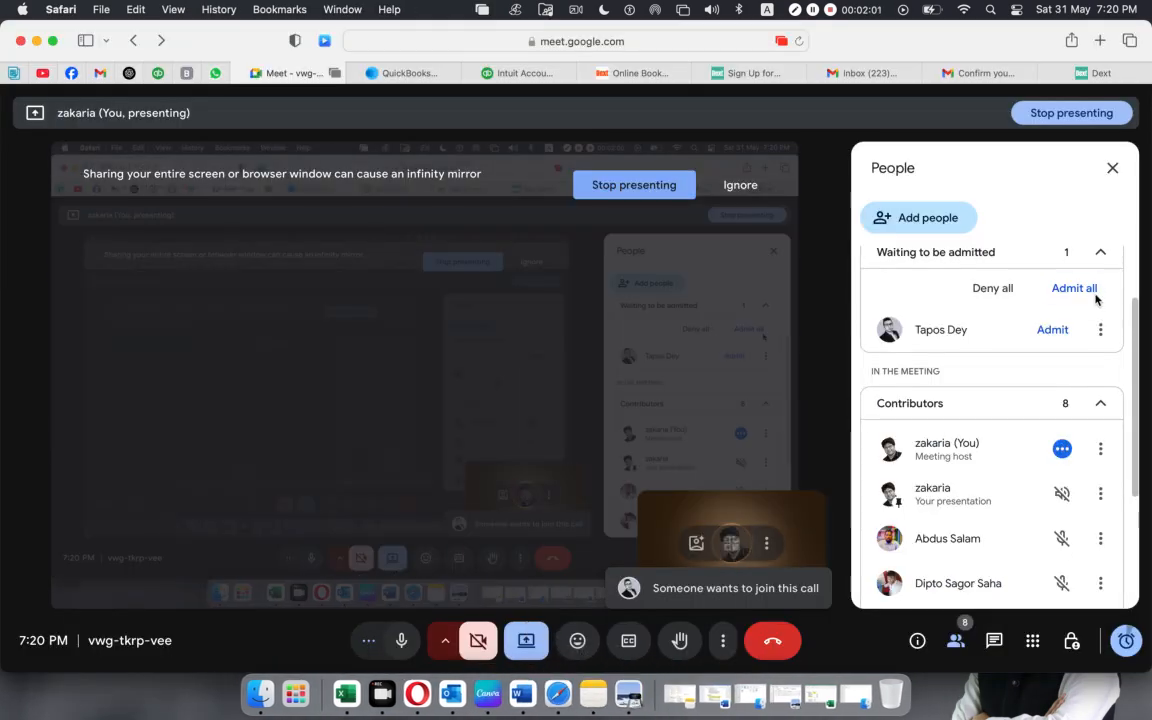
click(1043, 336)
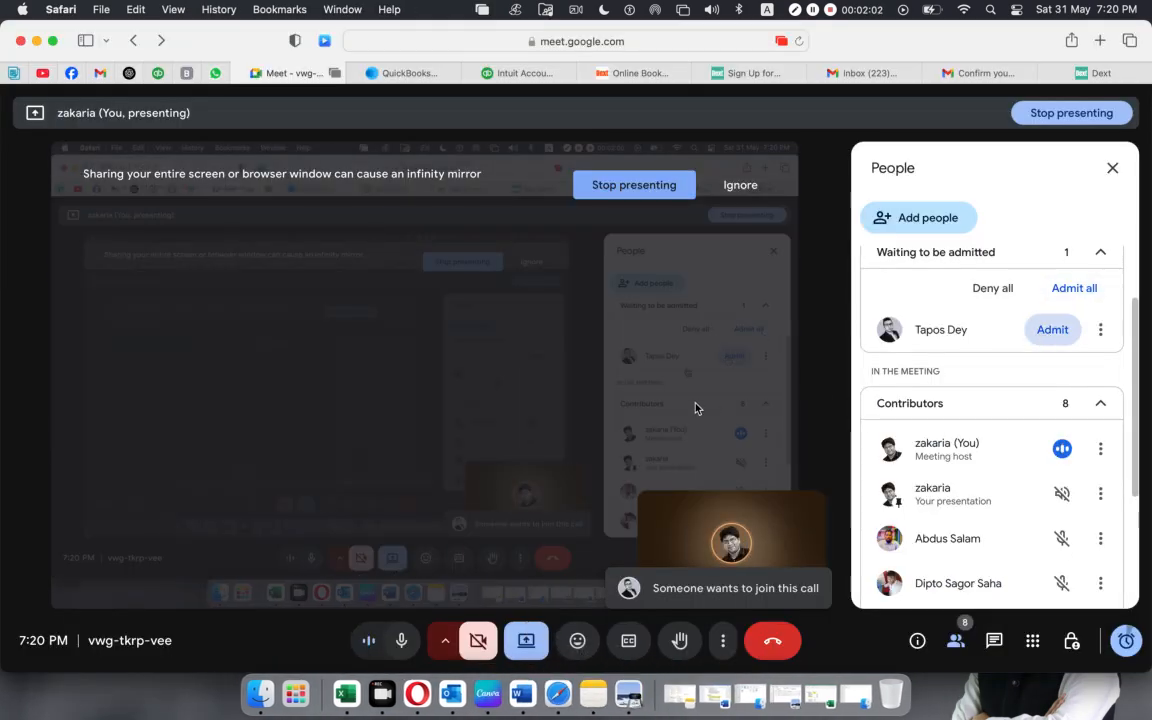
click(417, 692)
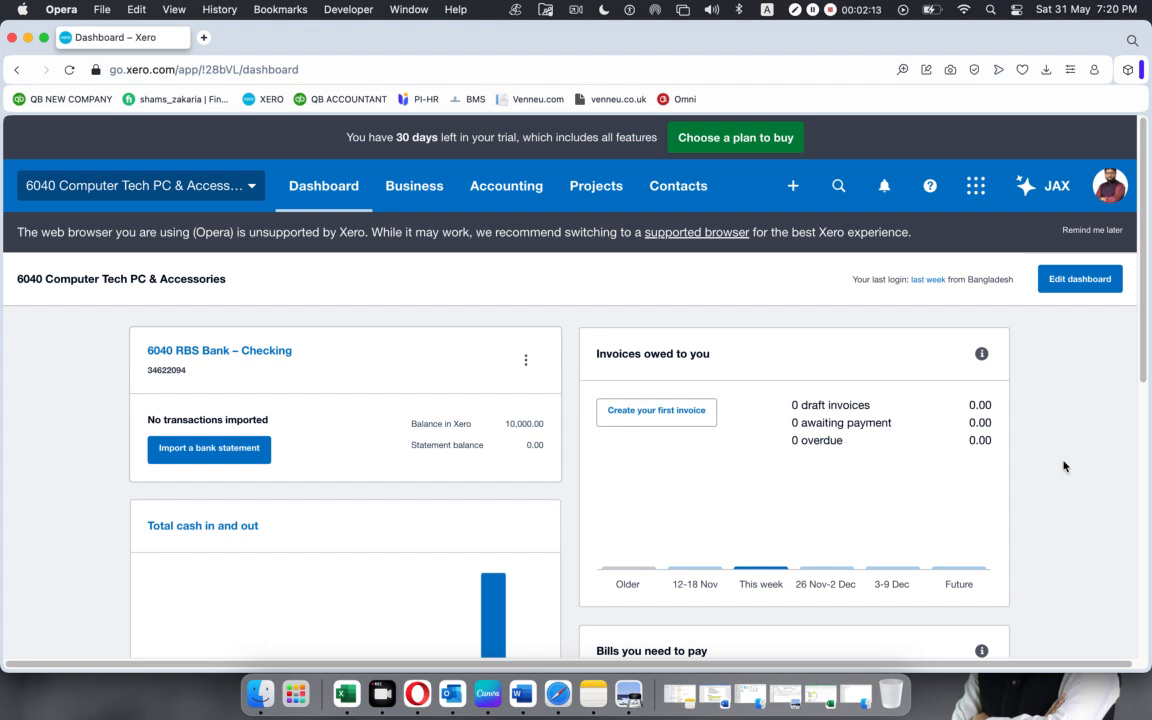
Switch to the meeting in Safari, admit both people waiting to join, and go back to Xero in Opera.
click(557, 690)
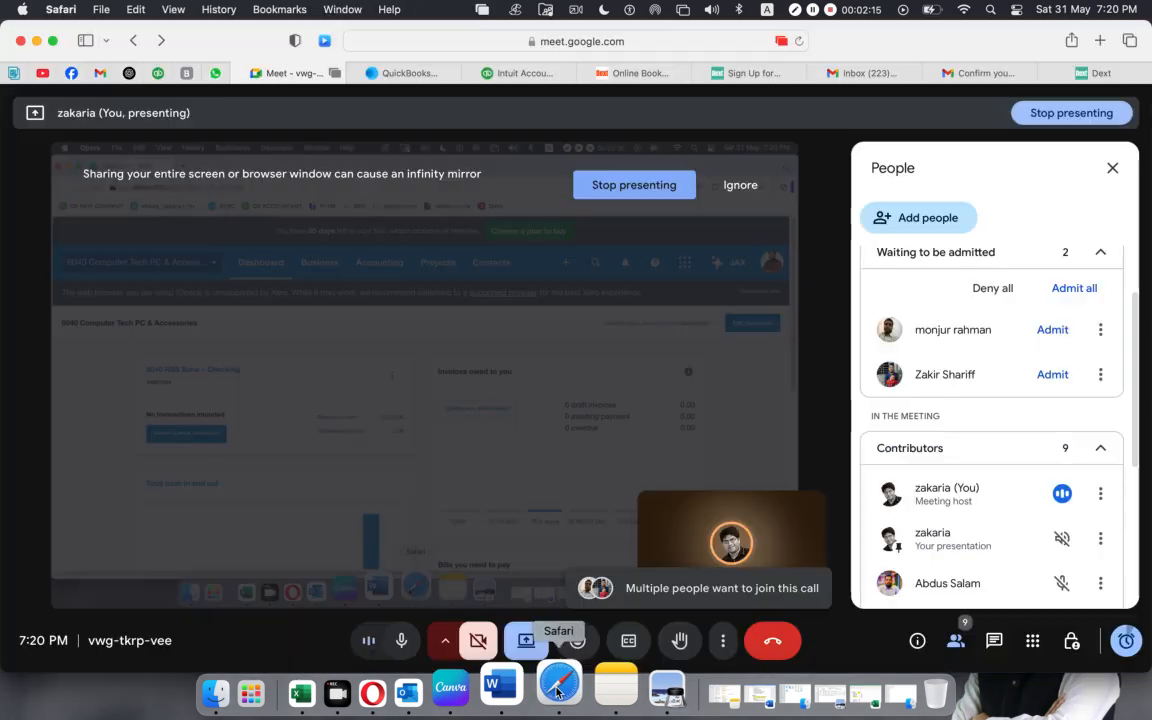
click(1050, 373)
click(1052, 330)
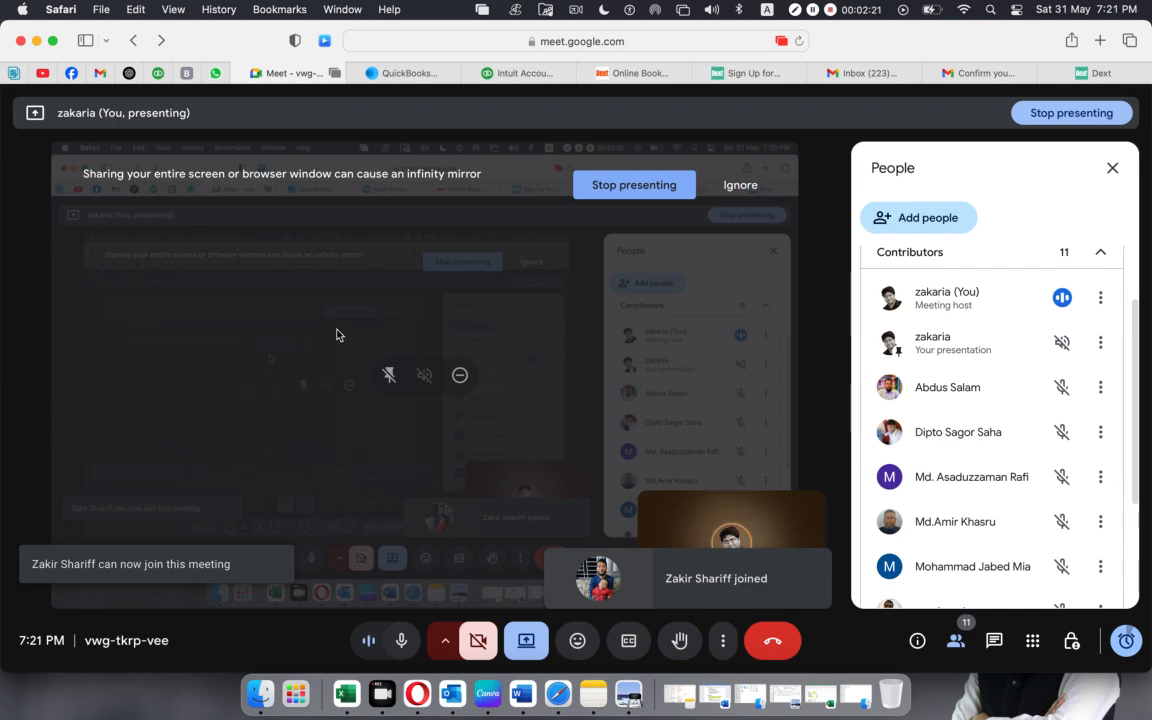
click(417, 692)
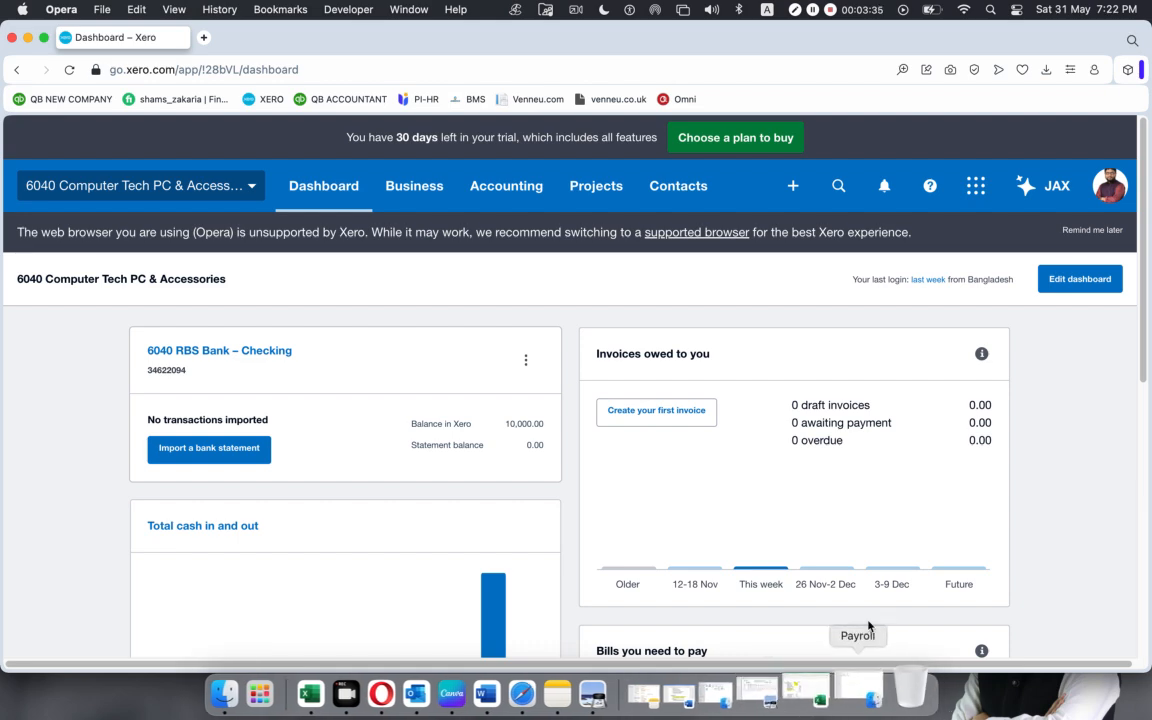
In the Safari meeting, mute the contributor whose microphone is on for everyone, and minimize the meeting window.
click(555, 685)
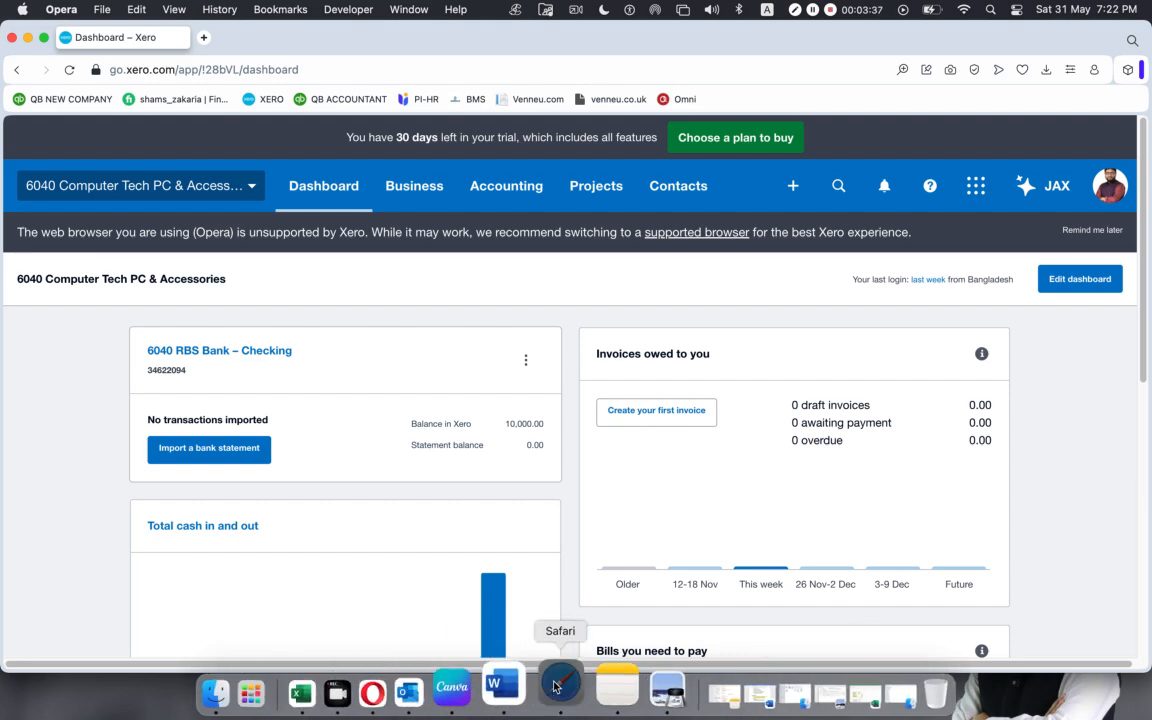
scroll(991, 463, down, 3)
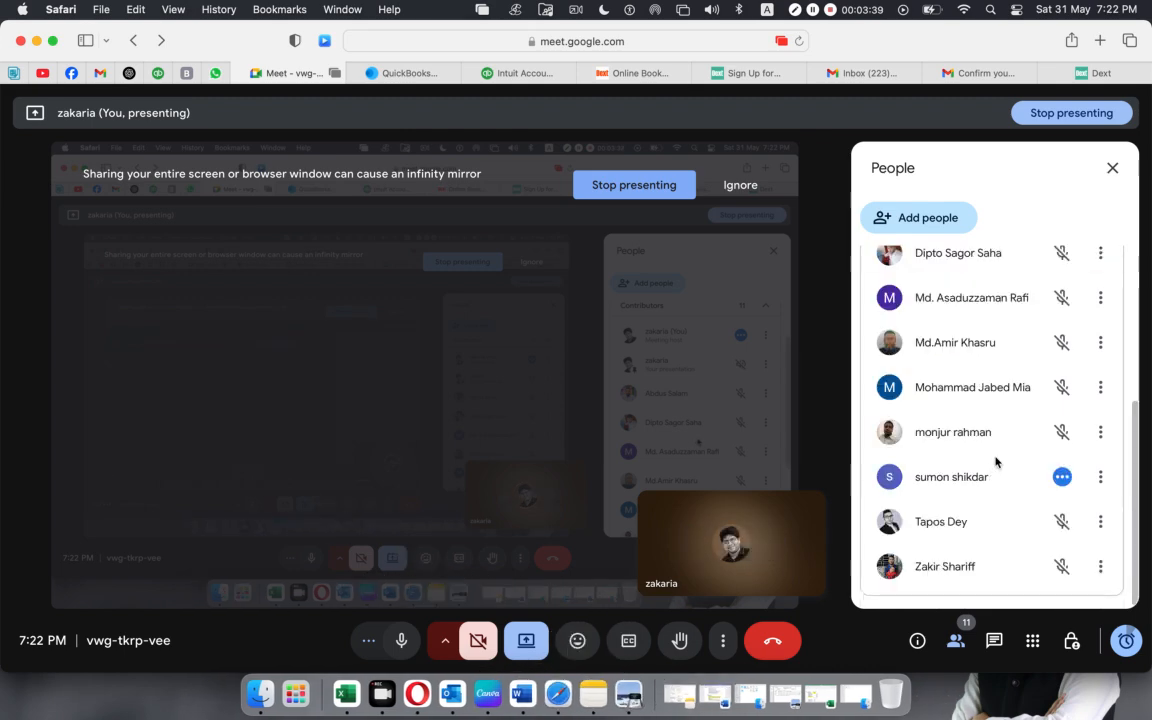
click(1061, 479)
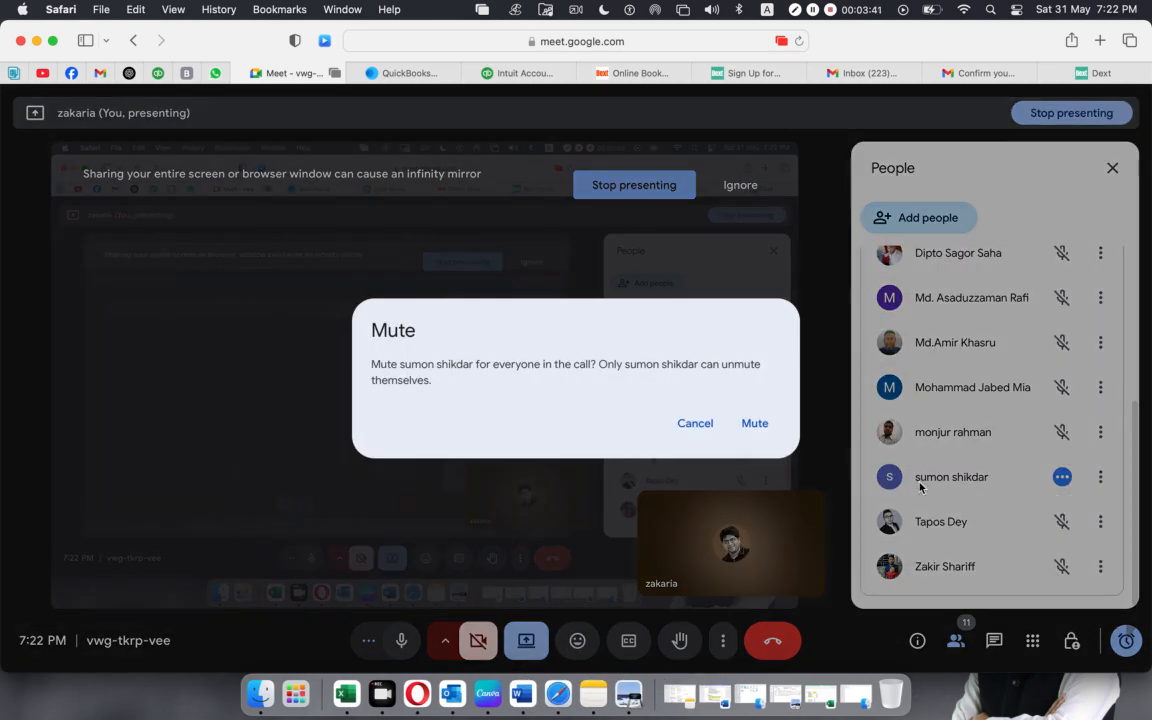
click(755, 423)
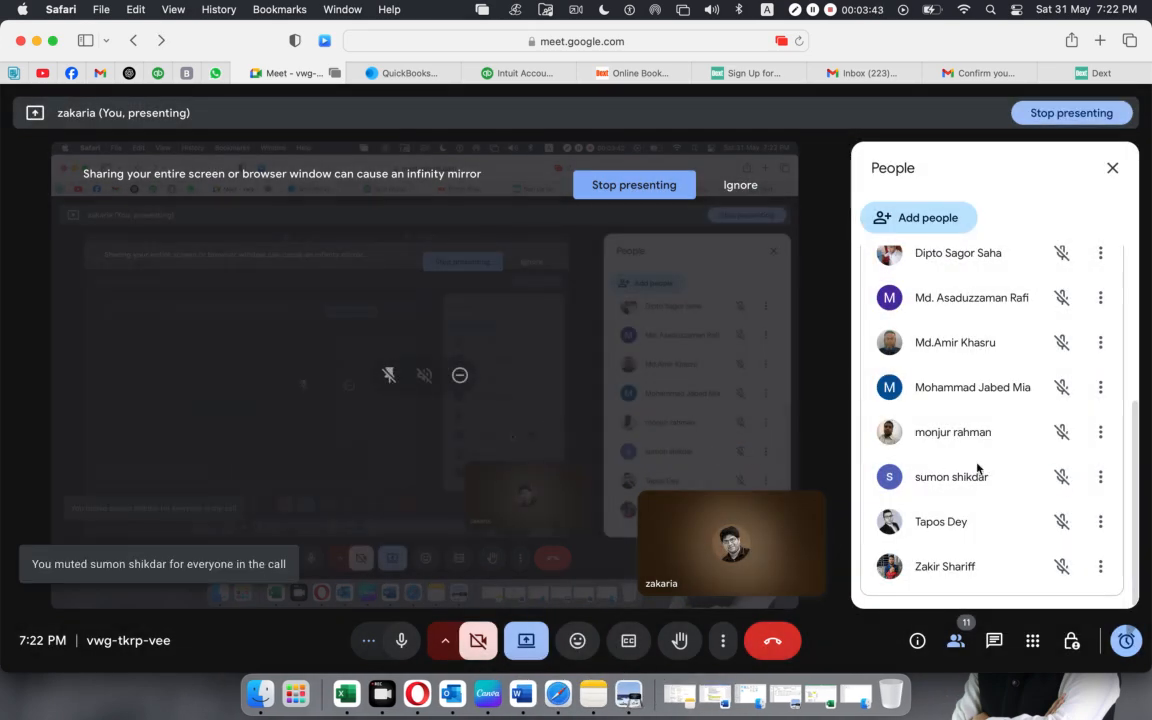
scroll(977, 470, up, 3)
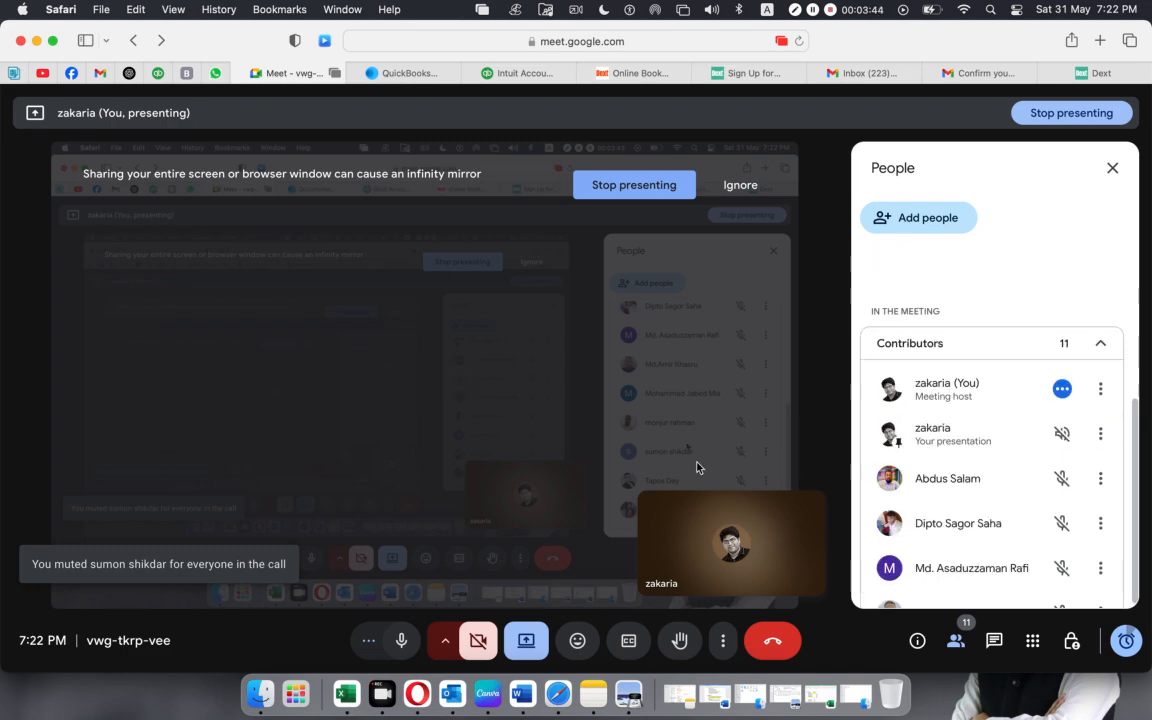
click(36, 41)
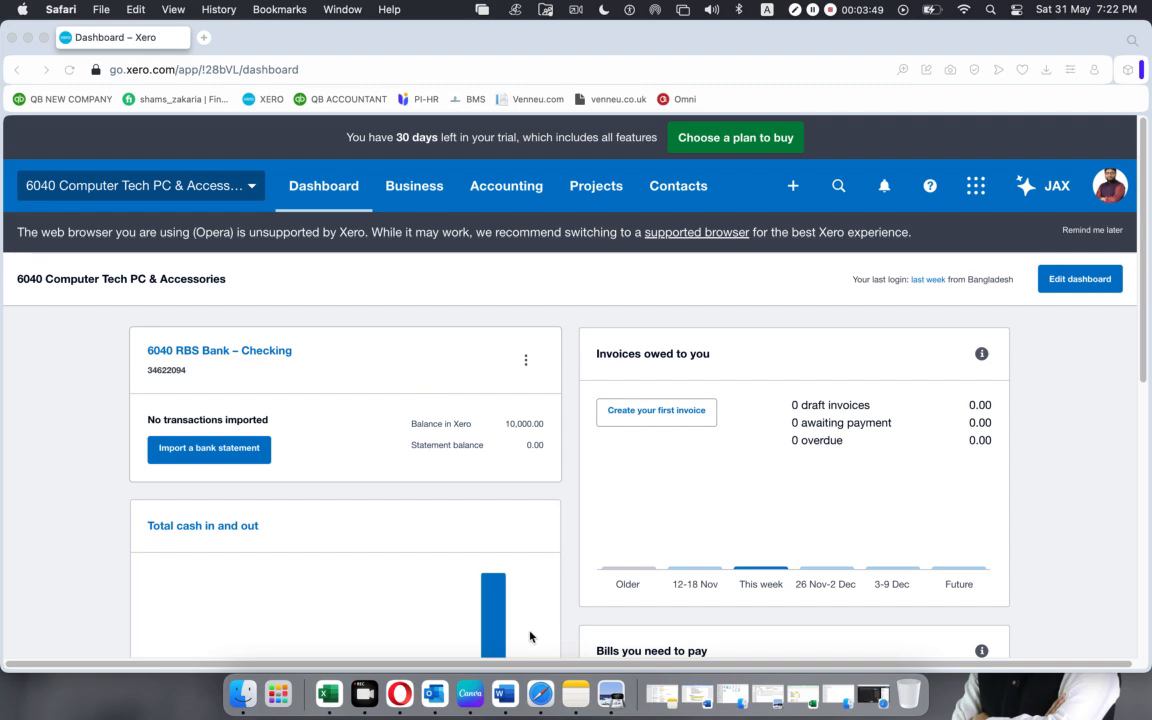
Open SUMMARIES.pdf in Preview and look through both pages of the payment summary history.
click(610, 697)
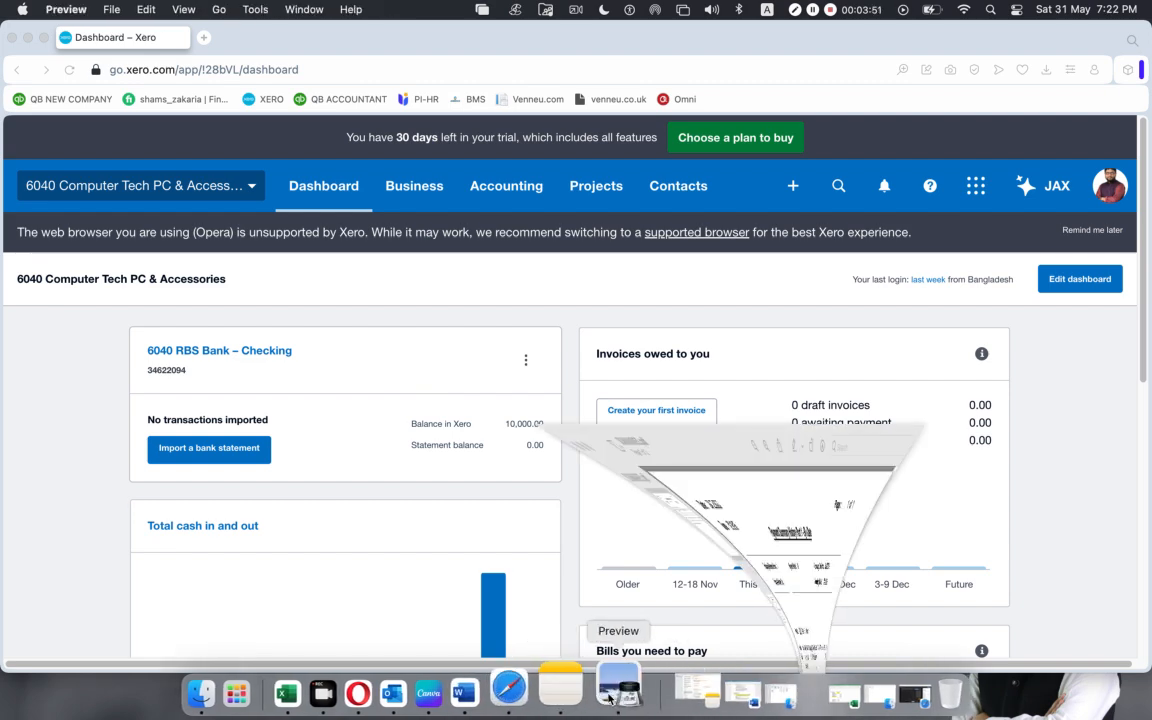
scroll(429, 469, down, 5)
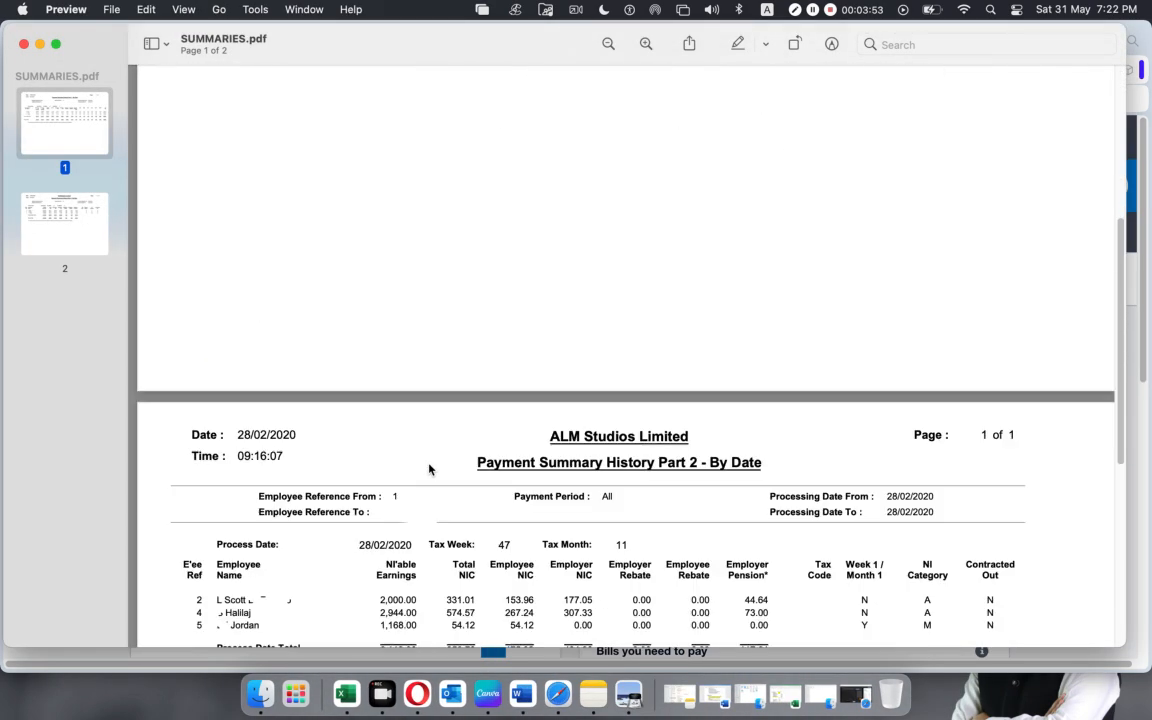
scroll(429, 469, up, 5)
scroll(429, 469, down, 10)
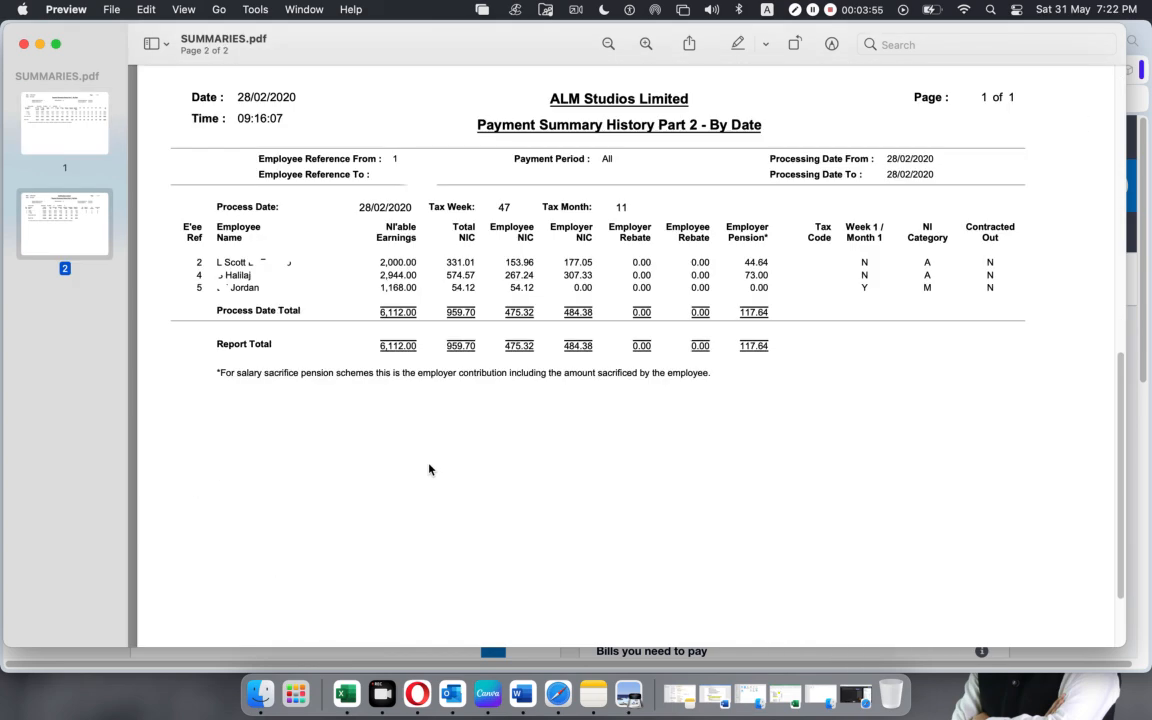
scroll(429, 469, up, 5)
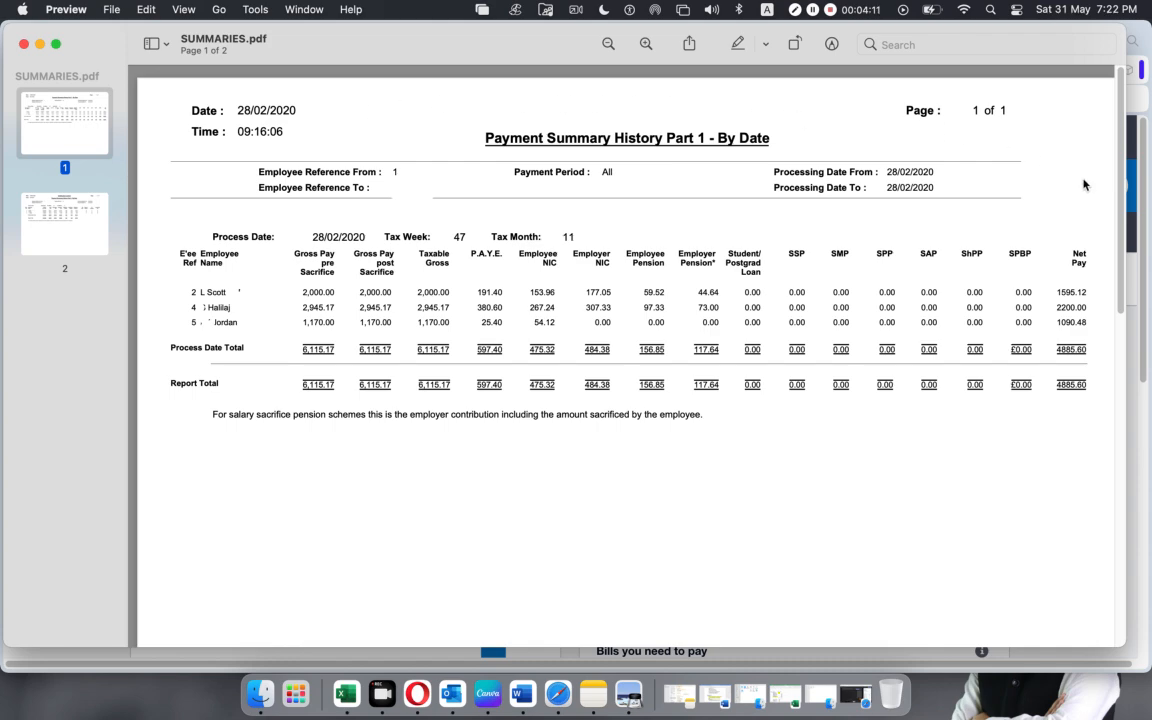
Admit the person waiting to join the meeting in Safari, and minimize its window to return to SUMMARIES.pdf.
click(553, 686)
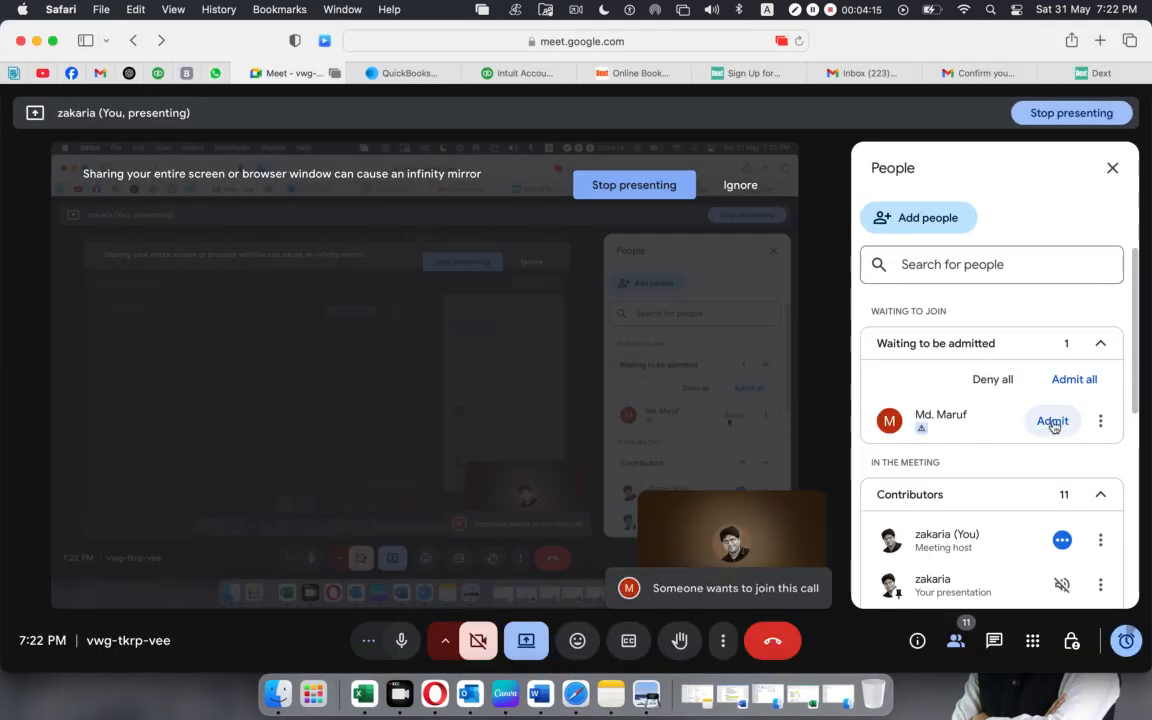
click(1052, 422)
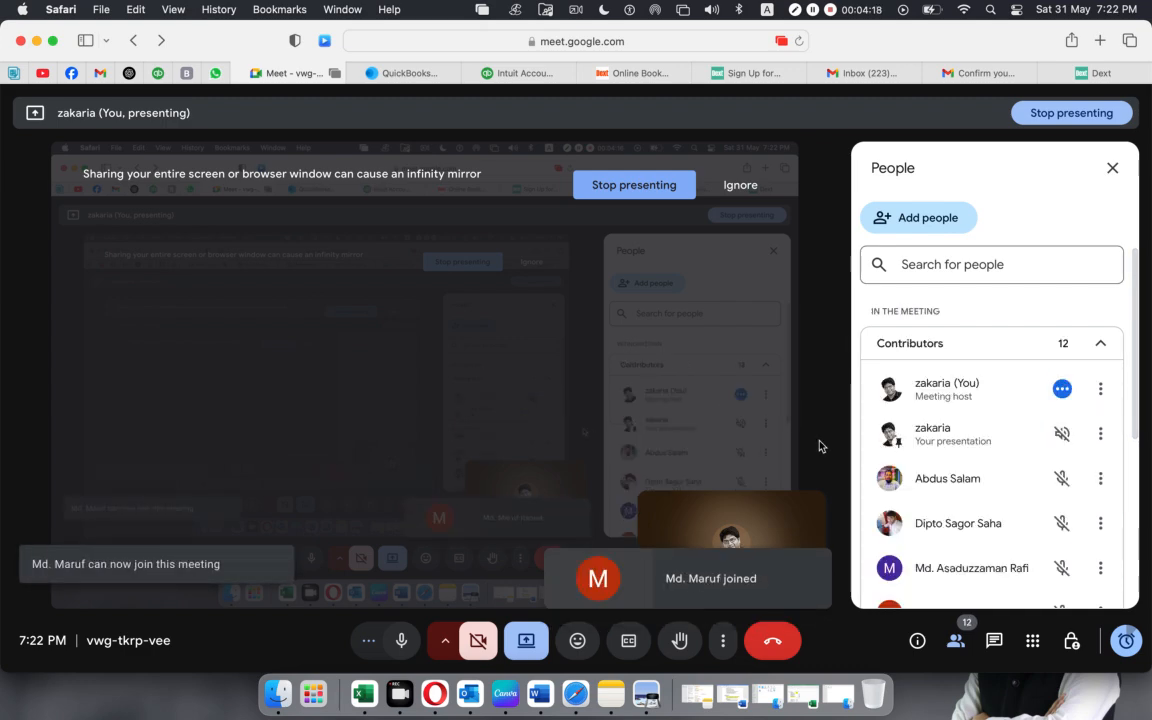
click(37, 41)
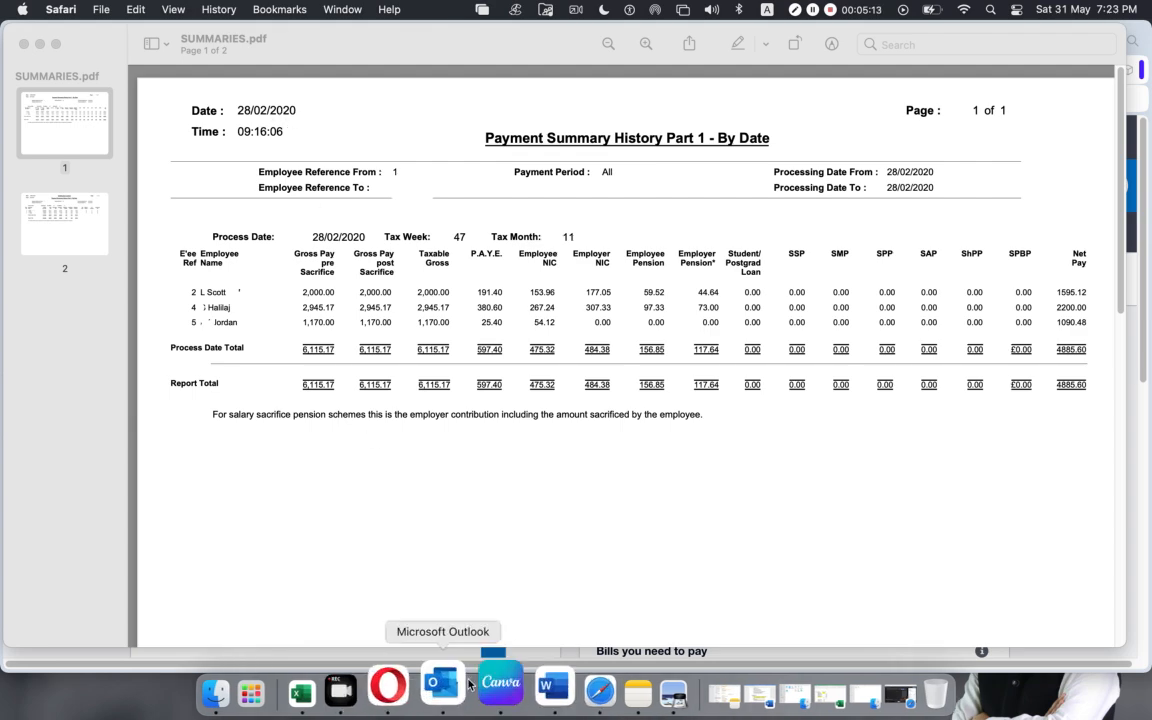
Restore the minimized meeting window, let the new waiting participant in, and minimize it again.
click(900, 693)
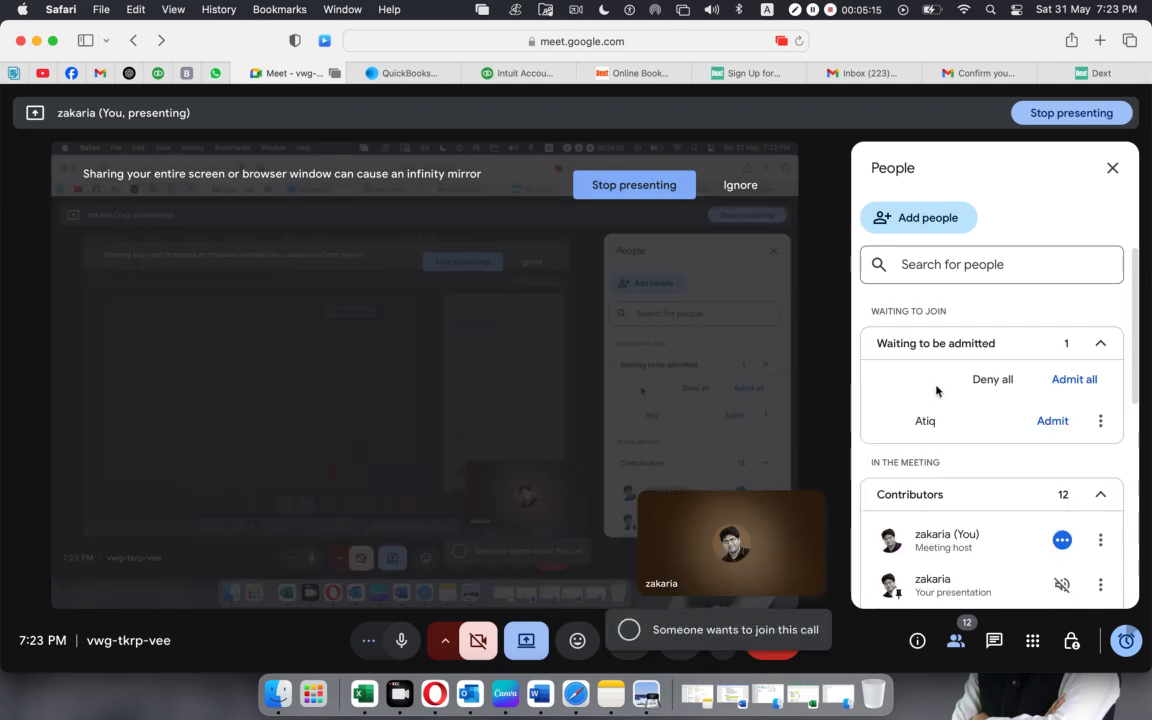
click(1044, 423)
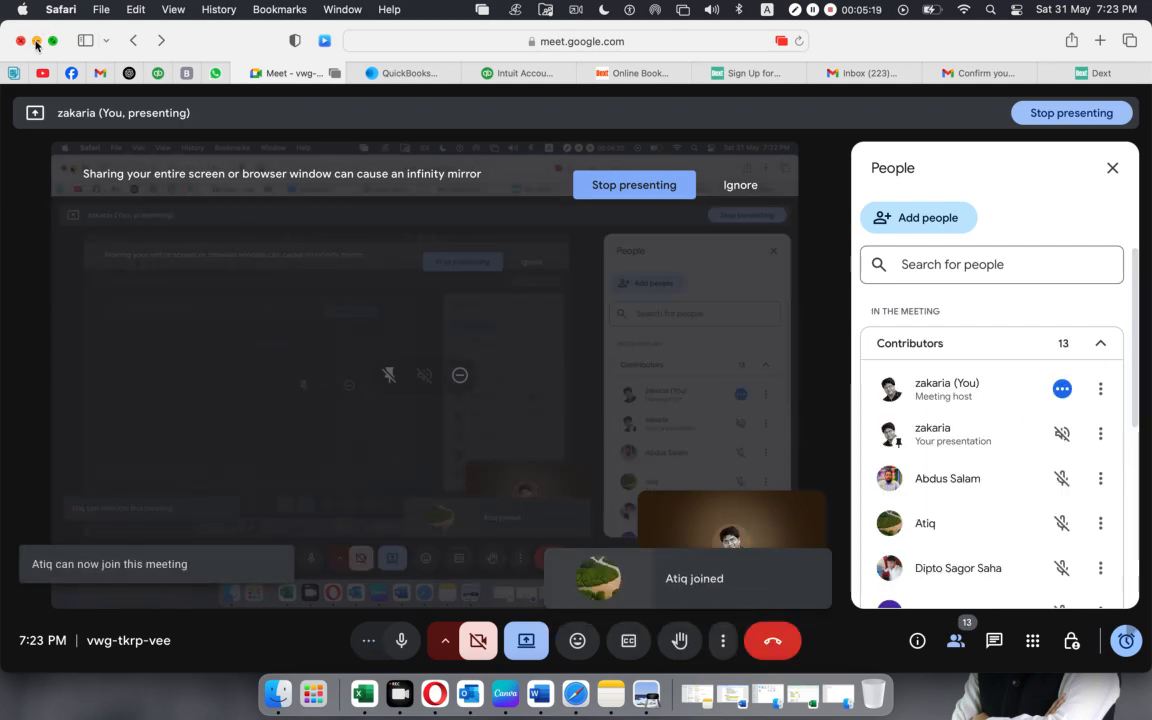
click(36, 42)
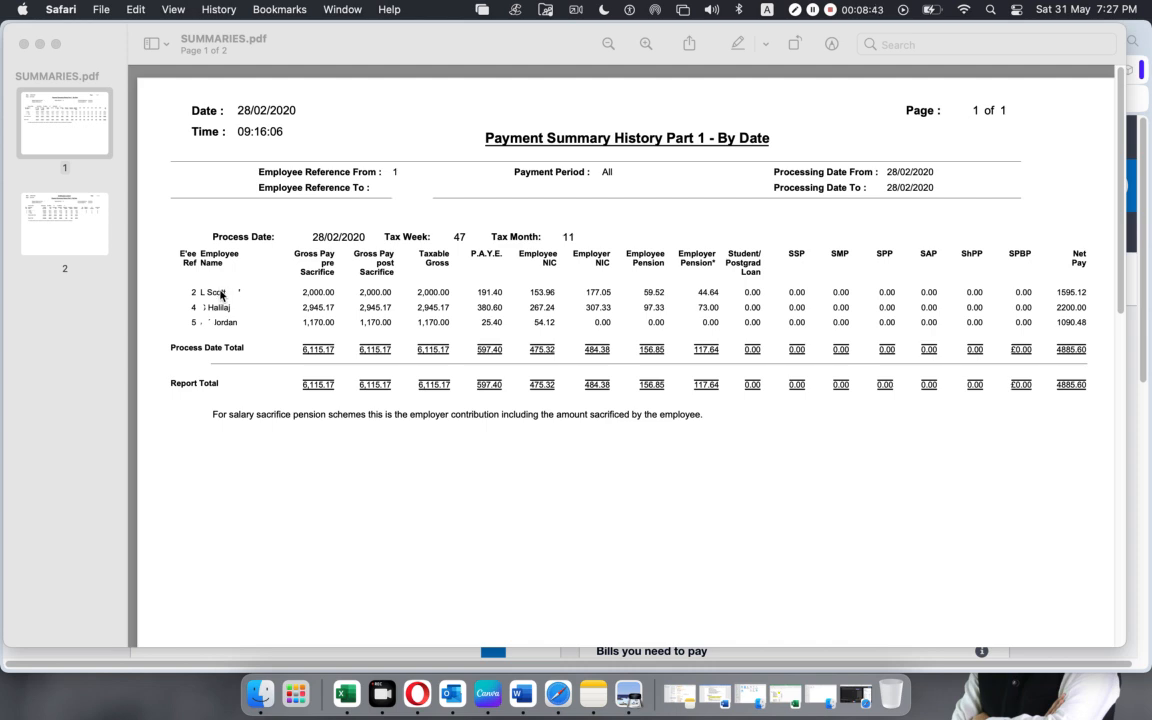
Review the raised hand and the contributors' microphones in the Safari meeting, and minimize the window to return to the PDF.
click(558, 690)
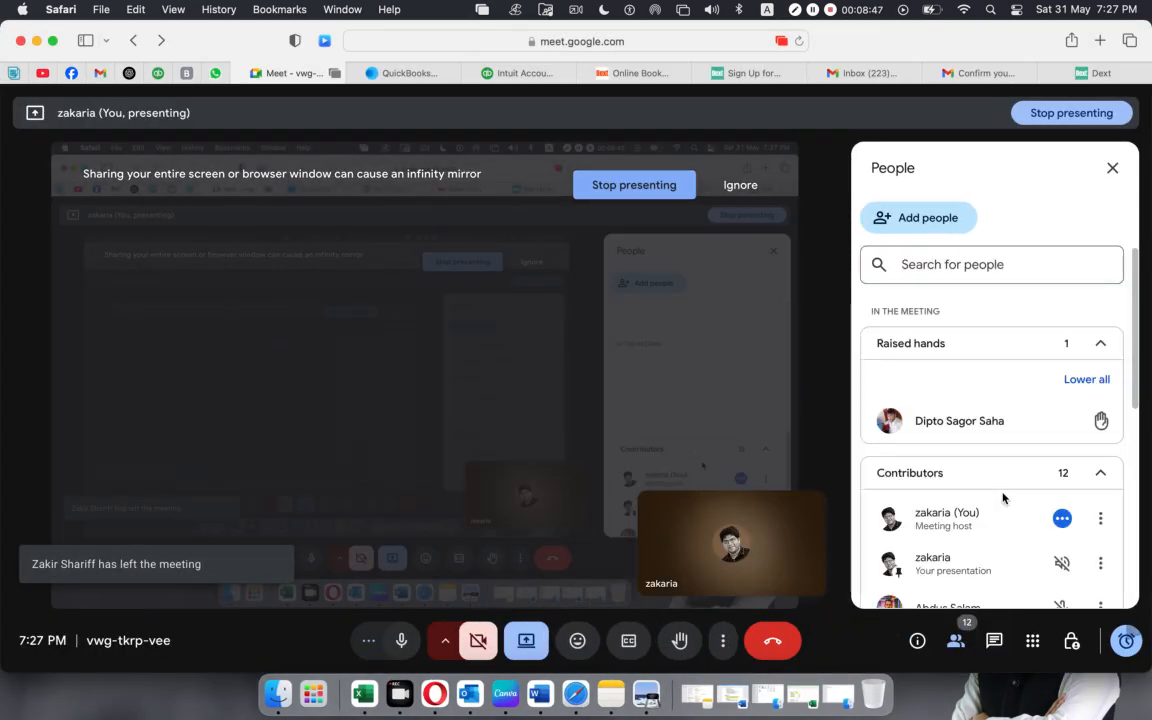
scroll(1003, 495, down, 5)
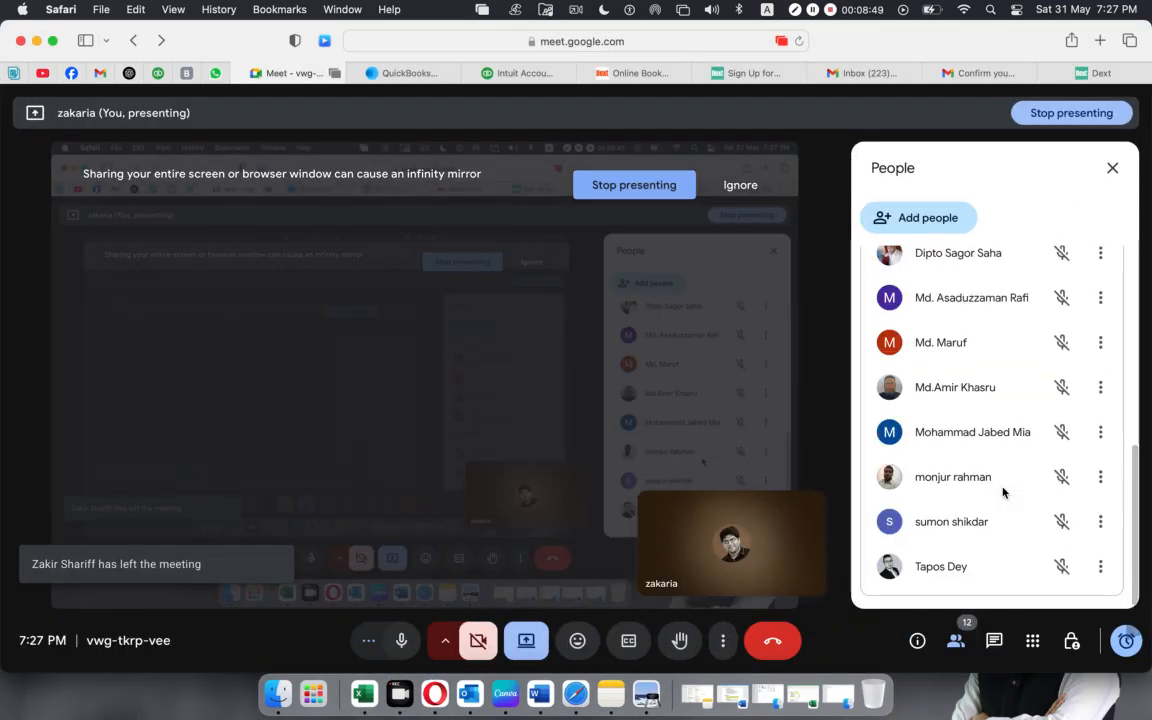
scroll(1003, 492, up, 5)
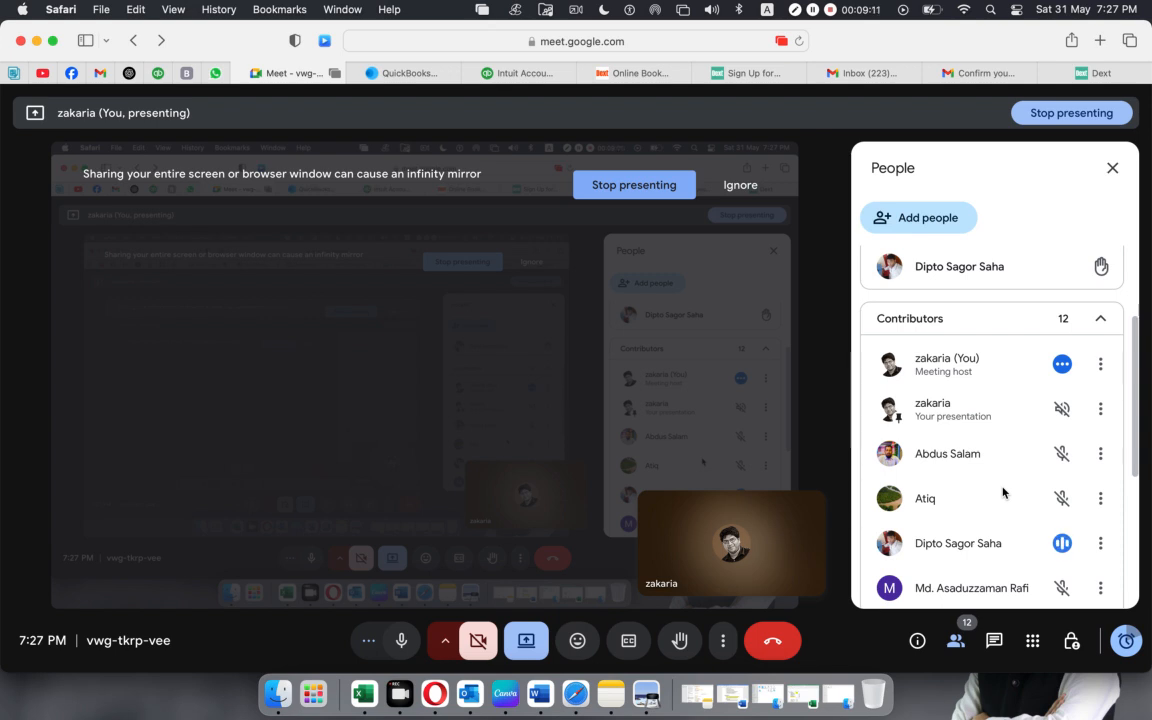
scroll(1003, 492, down, 3)
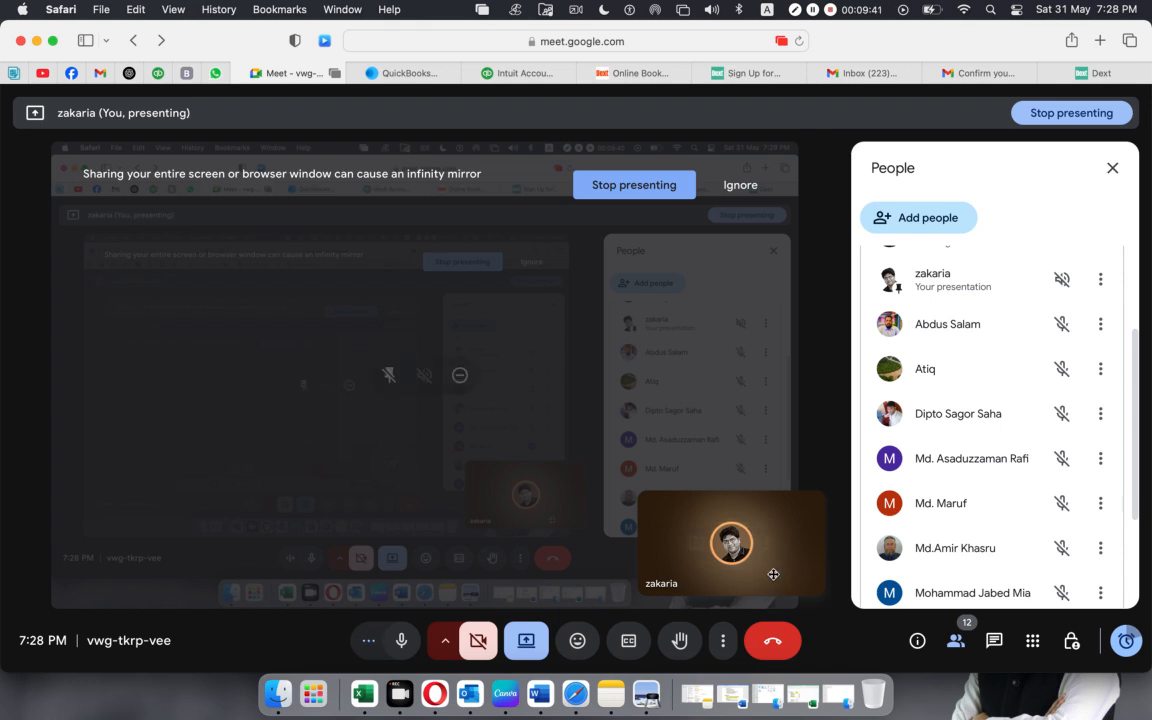
mouse_move(773, 574)
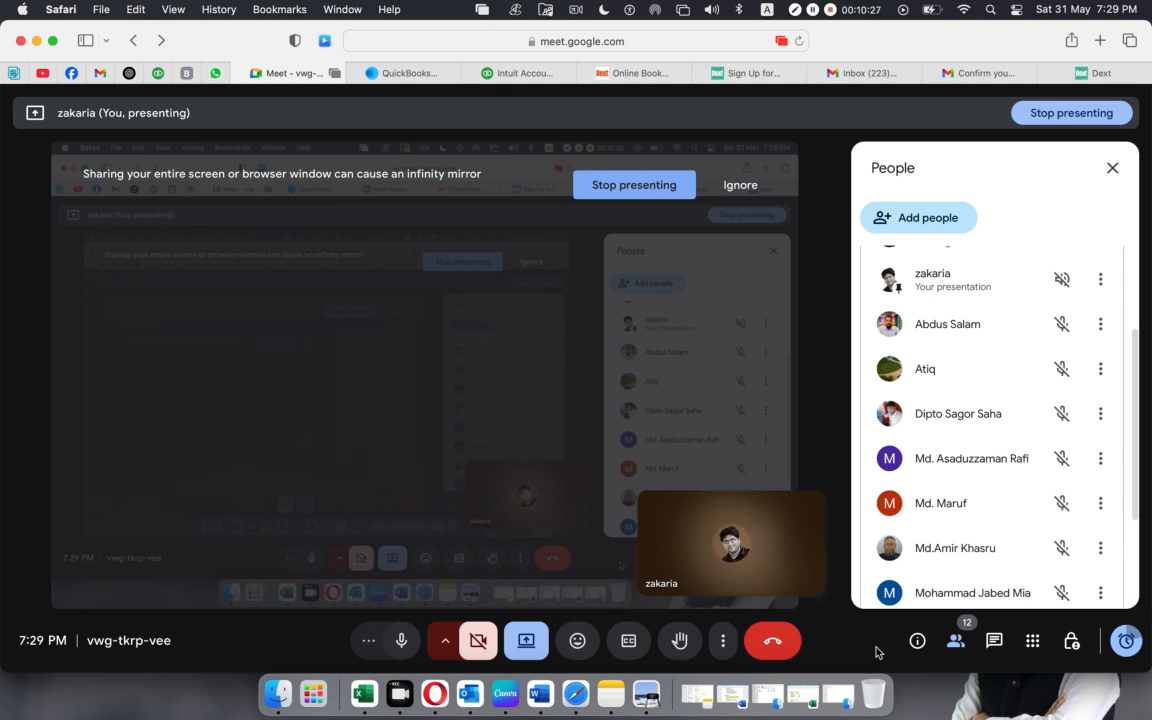
click(33, 41)
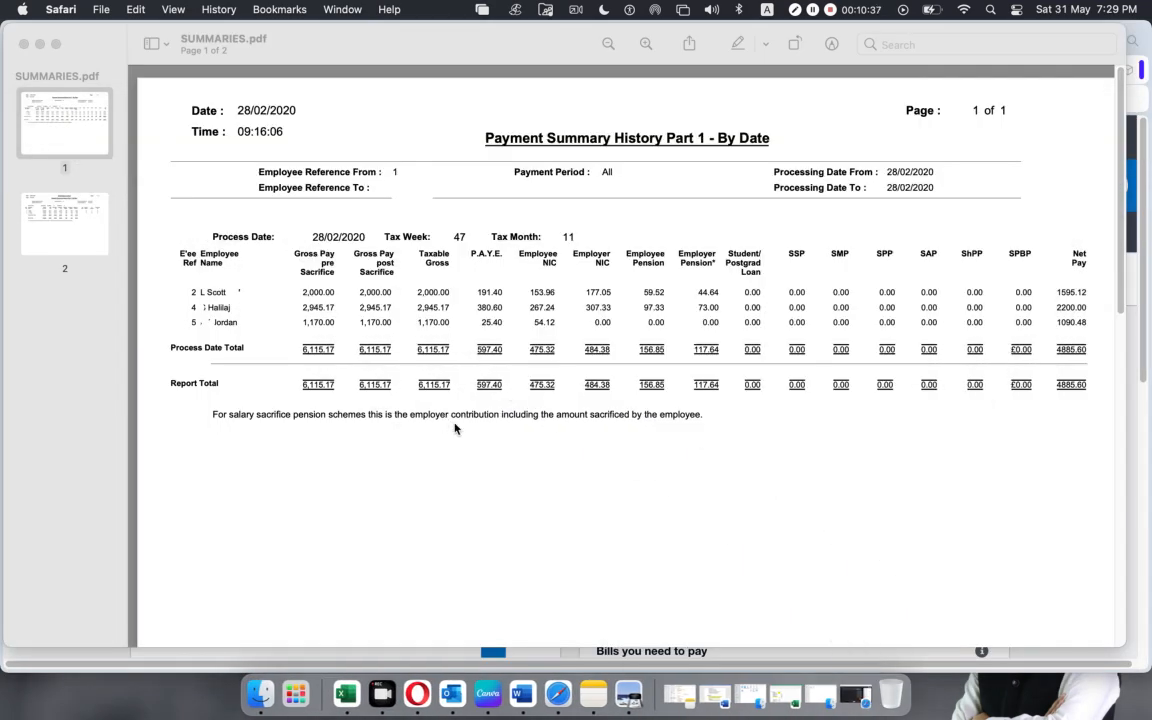
Highlight the report date 28/02/2020 and the Taxable Gross heading on page 1 of the payment summary for the viewers.
click(239, 110)
drag(297, 110, 207, 110)
click(372, 494)
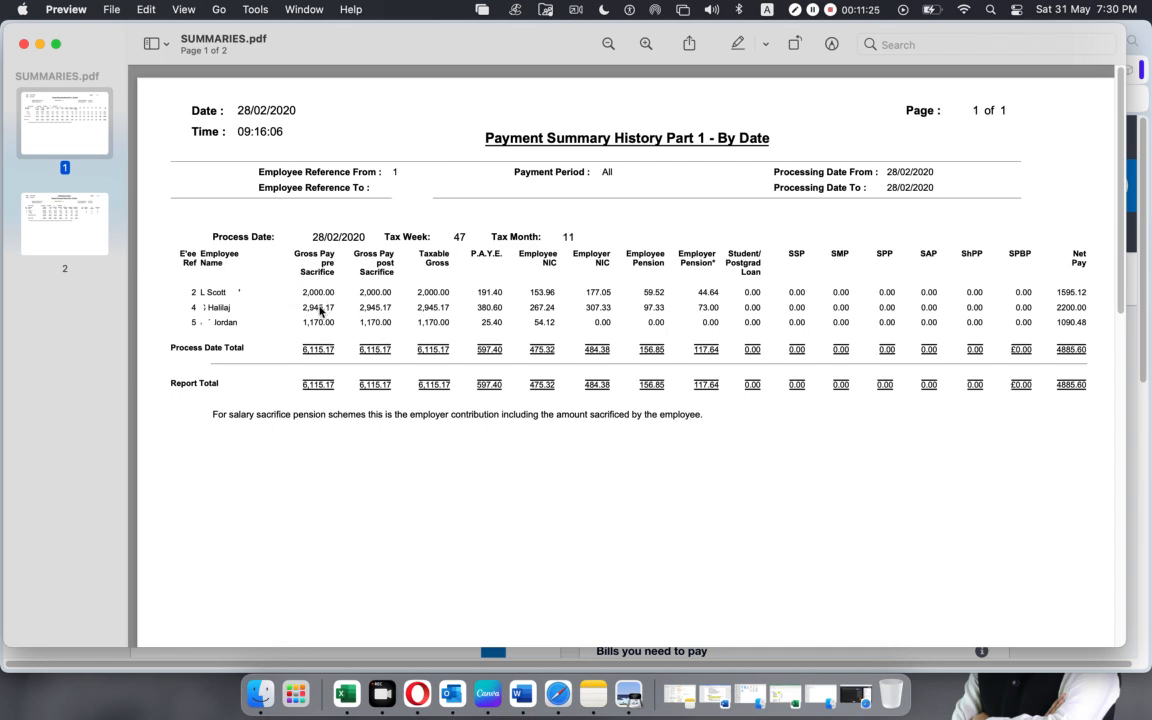
drag(418, 253, 451, 264)
click(448, 286)
drag(240, 115, 324, 113)
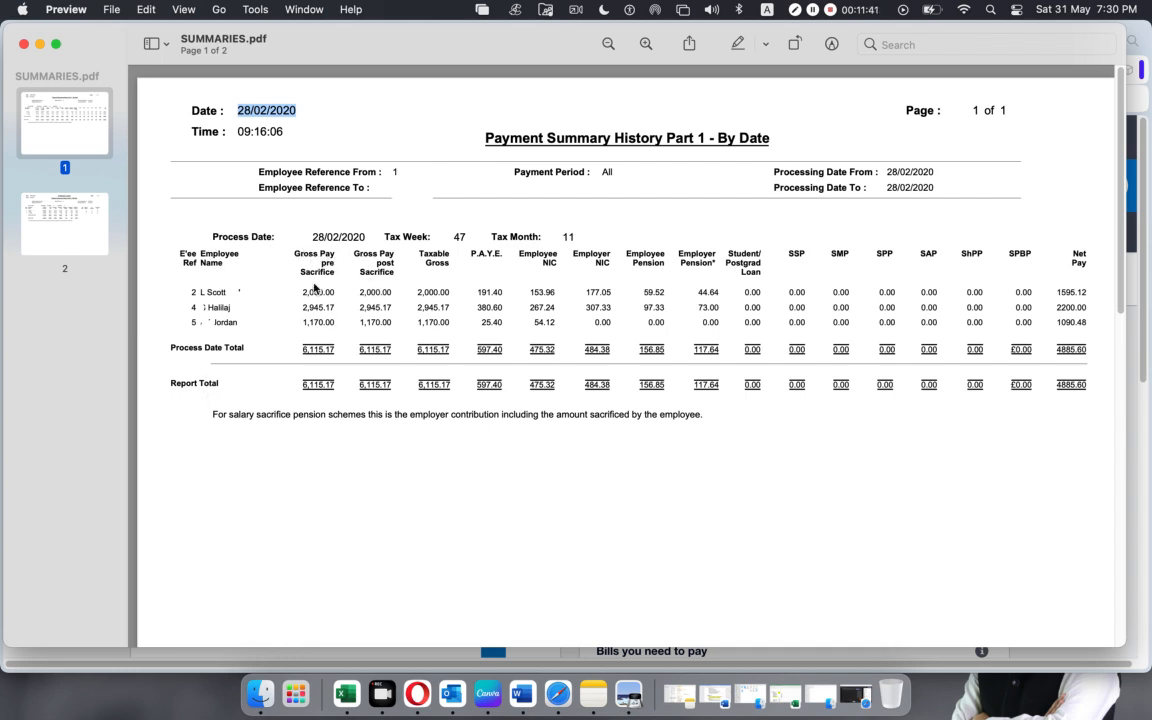
Highlight the Taxable Gross heading and point out the three employees' names and taxable gross amounts on page 1 of the payment summary.
drag(415, 256, 452, 270)
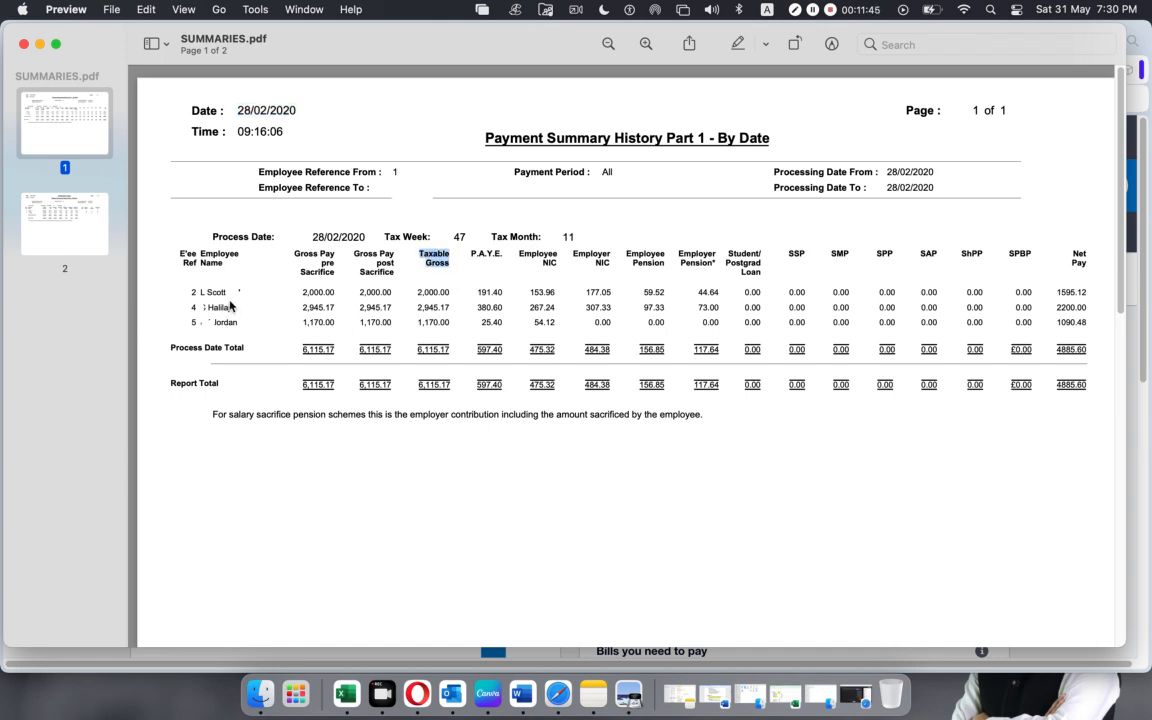
drag(200, 297, 226, 294)
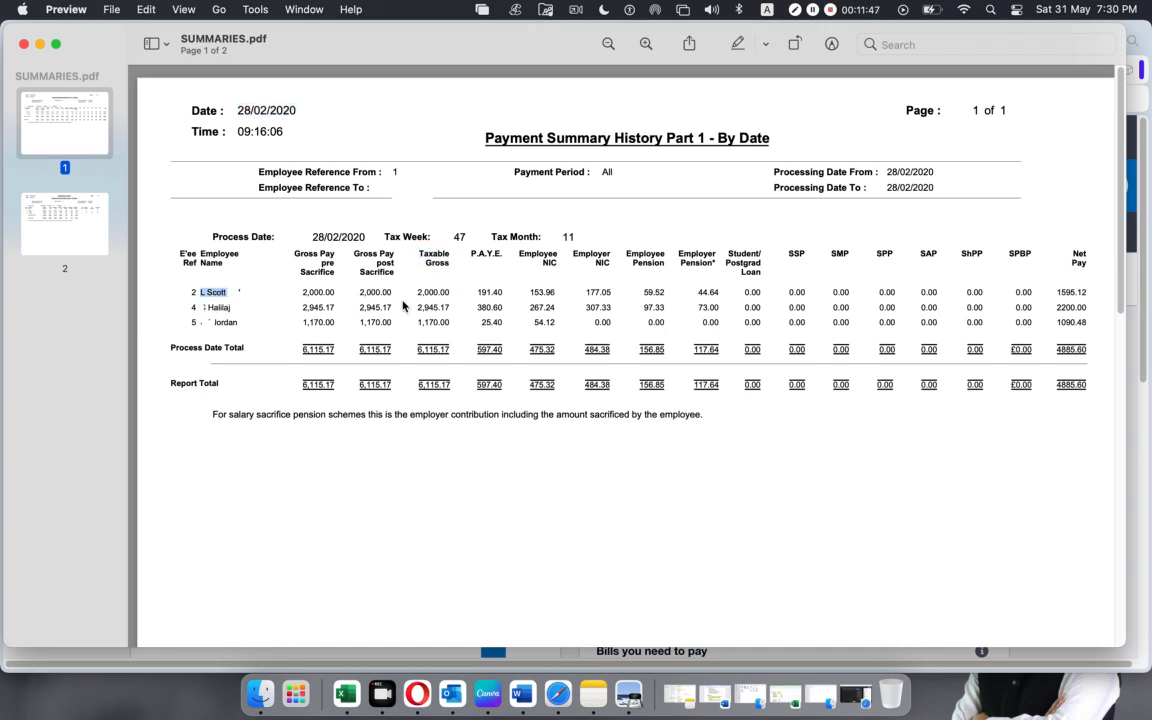
drag(417, 292, 450, 292)
drag(204, 307, 231, 307)
drag(417, 307, 450, 307)
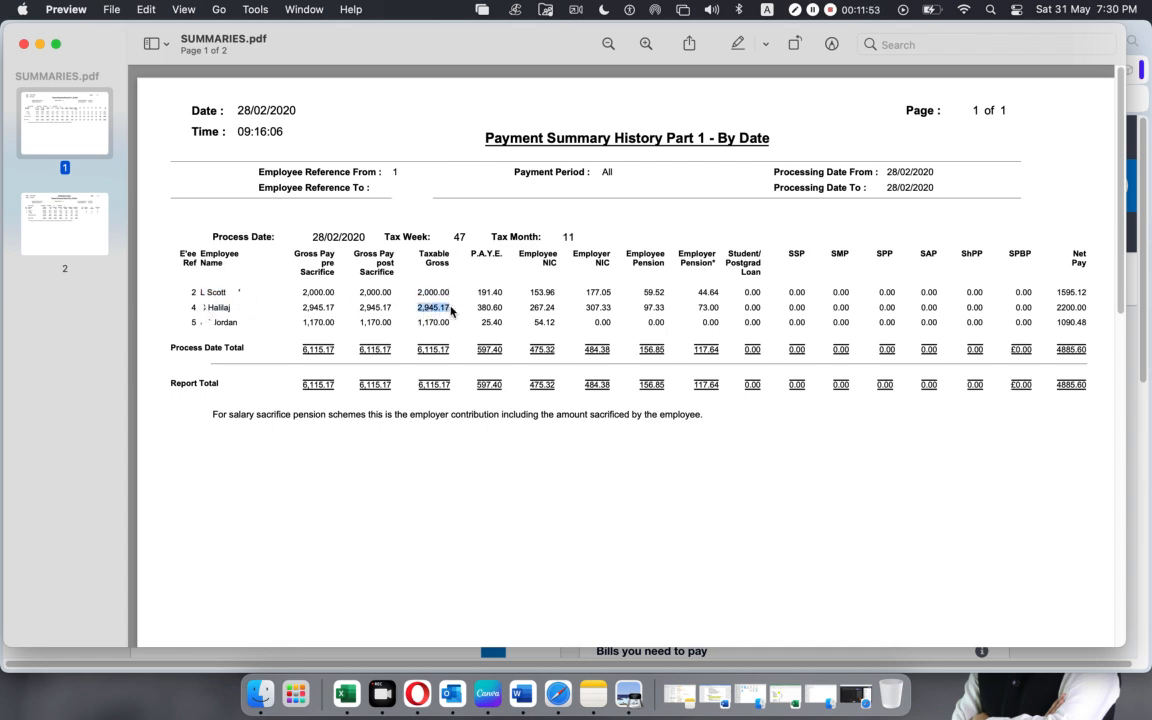
drag(209, 322, 222, 322)
click(276, 461)
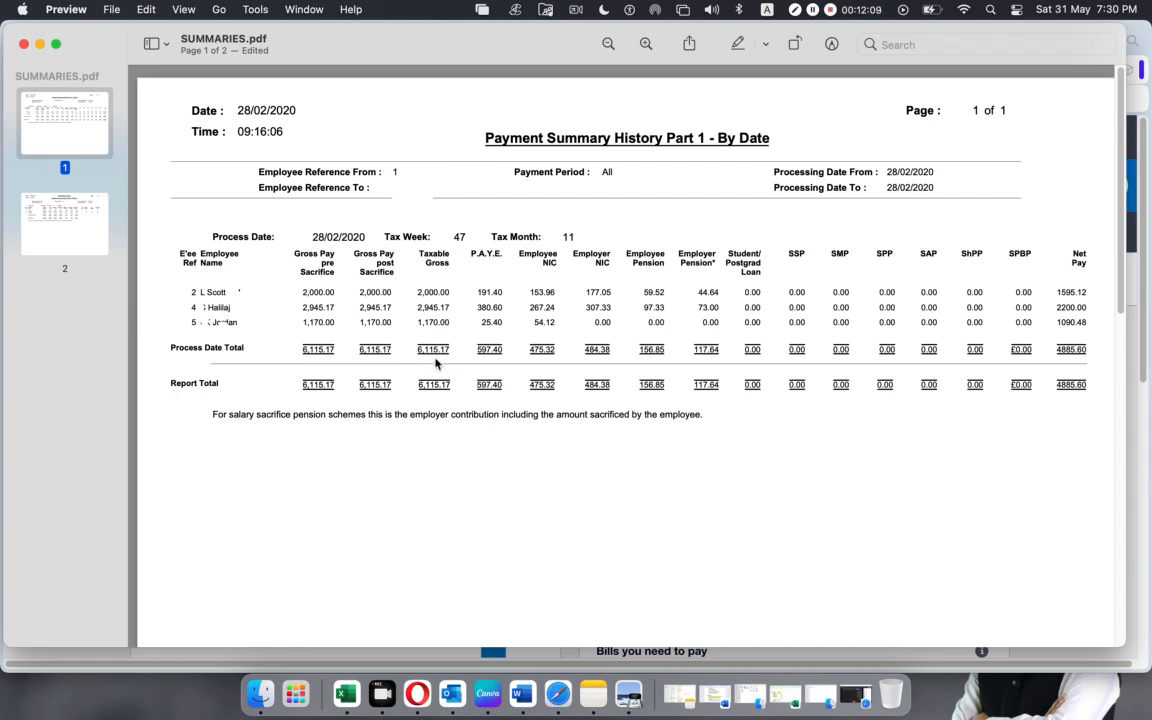
click(442, 413)
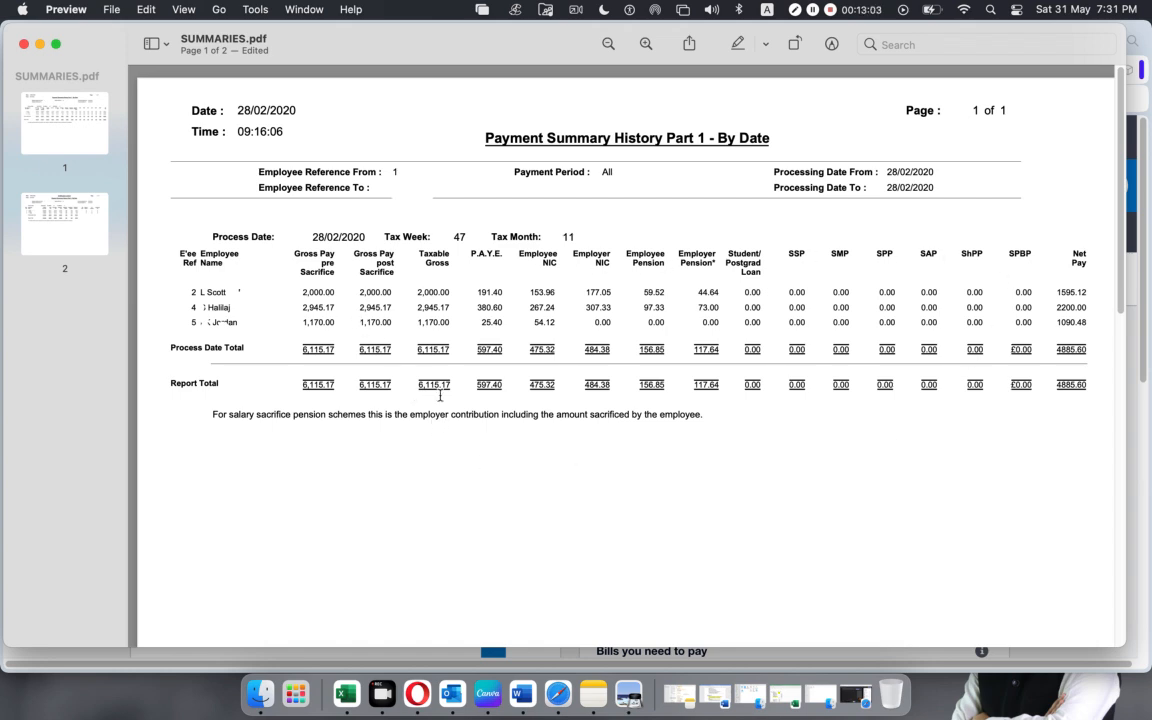
Highlight the P.A.Y.E. heading and column, and the first employee's taxable gross and P.A.Y.E. amounts.
drag(471, 253, 511, 292)
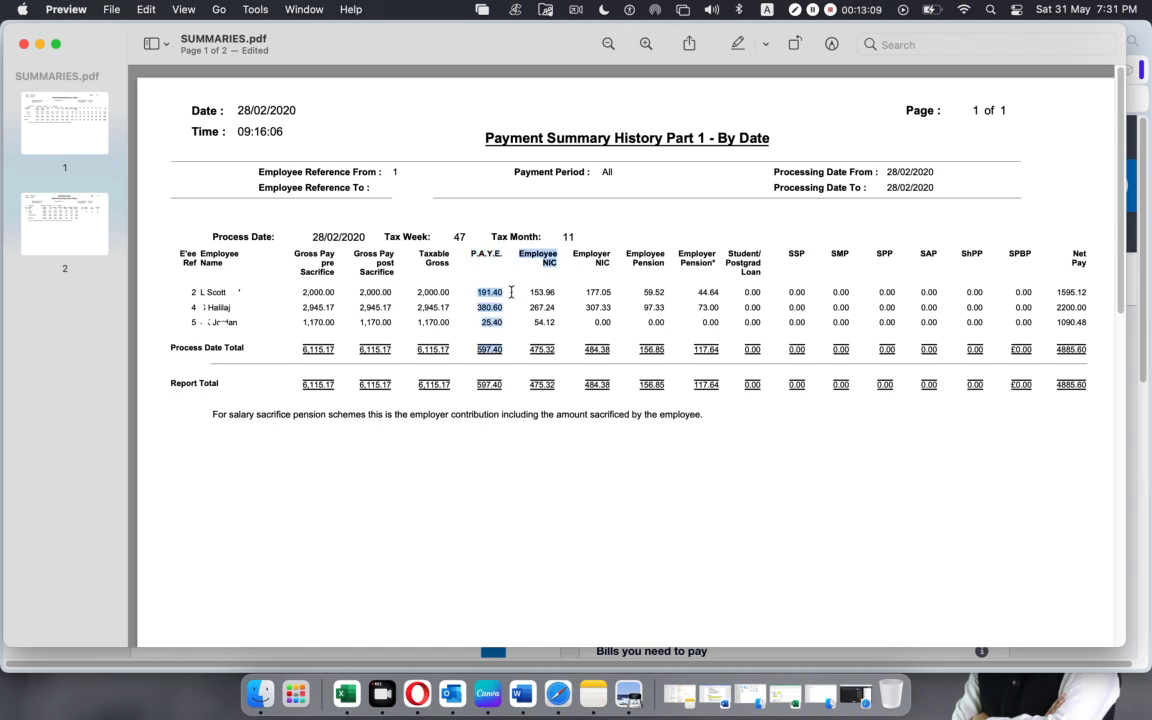
click(437, 322)
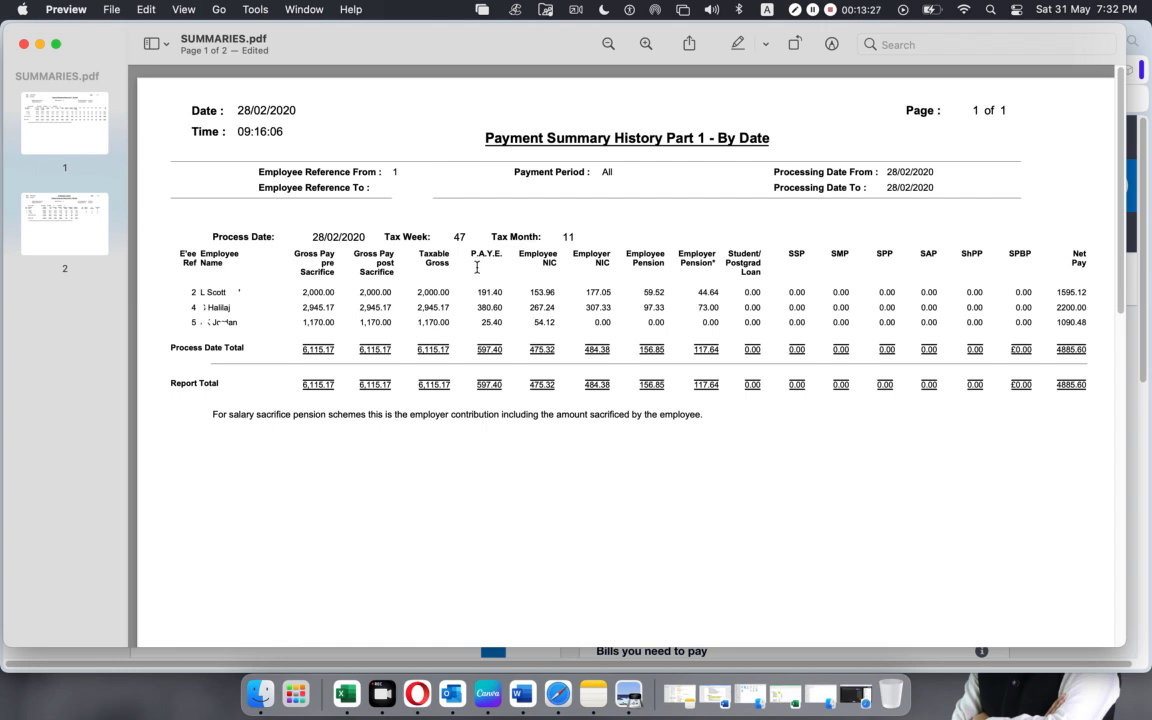
drag(469, 253, 506, 252)
click(478, 293)
drag(477, 293, 506, 293)
drag(418, 293, 511, 292)
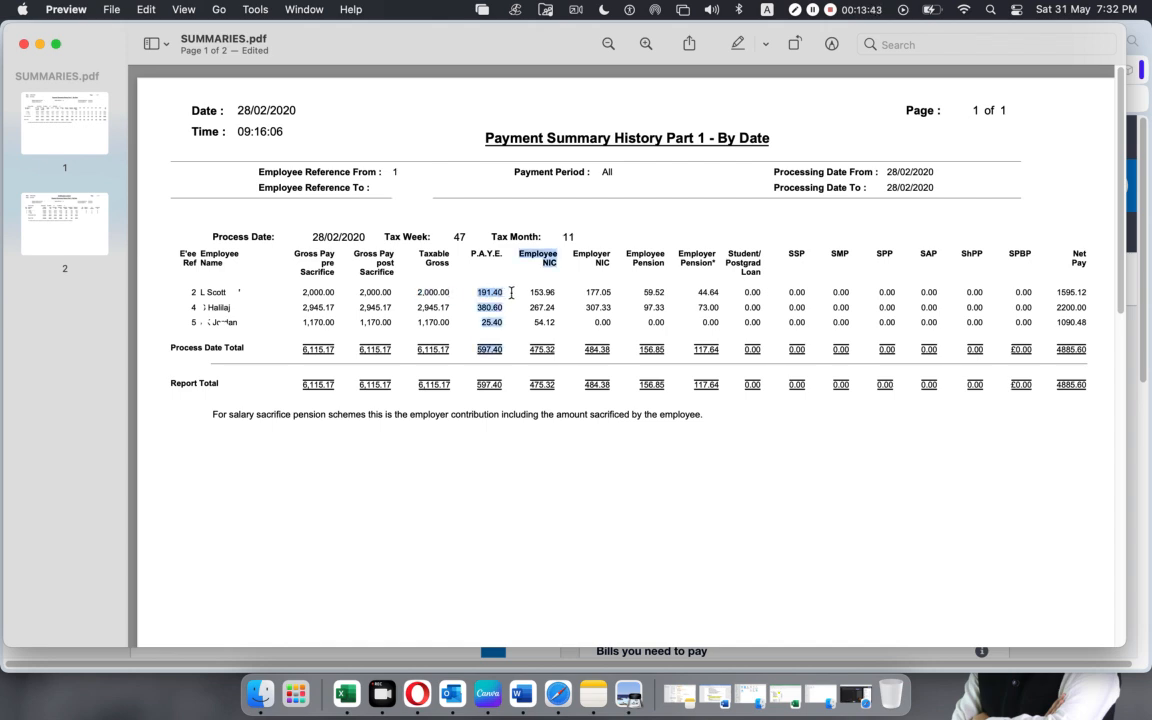
click(511, 292)
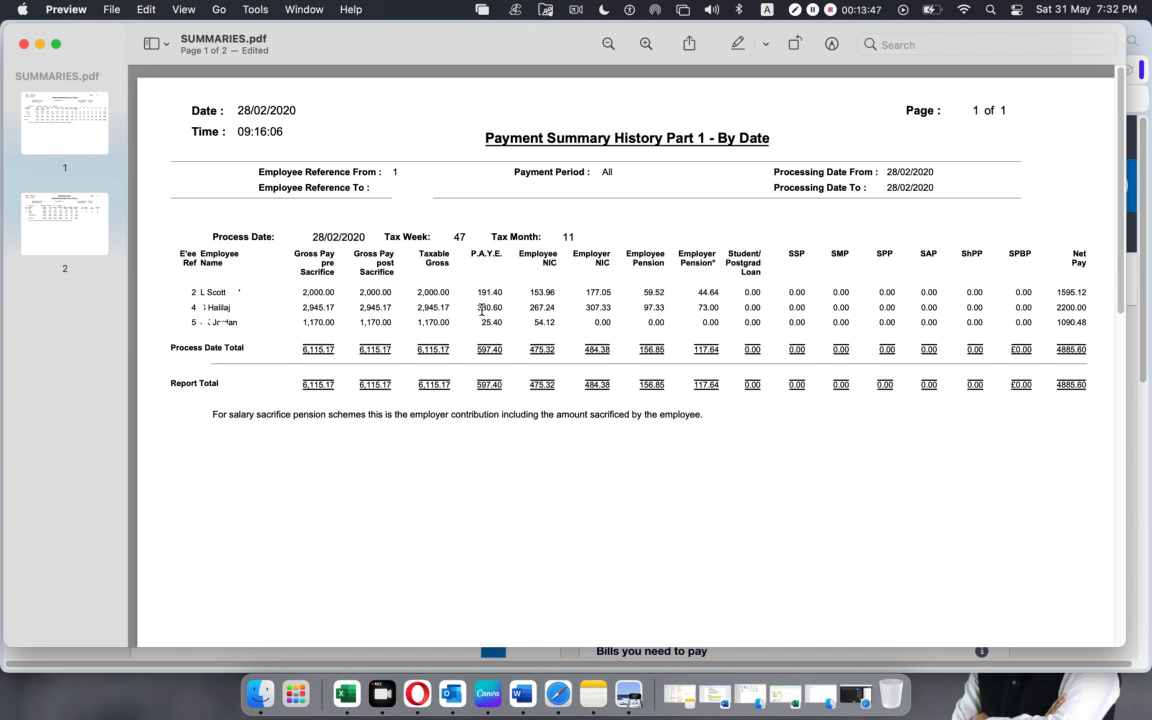
Highlight the second and third employees' taxable gross and P.A.Y.E. amounts, and clear the selection.
drag(418, 307, 503, 308)
click(419, 322)
drag(419, 322, 509, 322)
click(479, 388)
Highlight the Employee NIC heading and the first two employees' NIC amounts.
drag(519, 255, 552, 261)
click(545, 284)
drag(531, 292, 559, 297)
double_click(540, 309)
Highlight the Employee Pension heading and the employer and employee pension amounts in the employee rows.
click(582, 256)
drag(629, 256, 667, 267)
click(663, 302)
double_click(704, 292)
double_click(707, 307)
click(641, 316)
drag(699, 296, 722, 297)
drag(645, 296, 668, 294)
Highlight the Employee NIC and Employer NIC amounts row by row for all three employees.
drag(531, 294, 611, 293)
drag(531, 308, 611, 308)
drag(533, 322, 635, 326)
click(702, 486)
Highlight the Net Pay heading and the first employee's name, taxable gross, P.A.Y.E., employee NIC and employee pension deductions.
drag(1071, 263, 1086, 263)
drag(417, 294, 222, 305)
click(206, 296)
drag(482, 293, 556, 294)
click(596, 270)
drag(642, 292, 665, 297)
Highlight the P.A.Y.E., employee NIC and employee pension deductions of the second and third employees.
drag(478, 307, 499, 312)
drag(531, 312, 557, 312)
drag(642, 308, 666, 308)
drag(484, 320, 555, 327)
click(539, 325)
click(555, 326)
Highlight the report total of Net Pay, select the whole report's text, and clear the selection.
drag(1058, 386, 1090, 386)
click(1025, 445)
drag(785, 403, 207, 109)
click(775, 491)
Switch to Xero in Opera and open the Advanced accounting page.
click(417, 692)
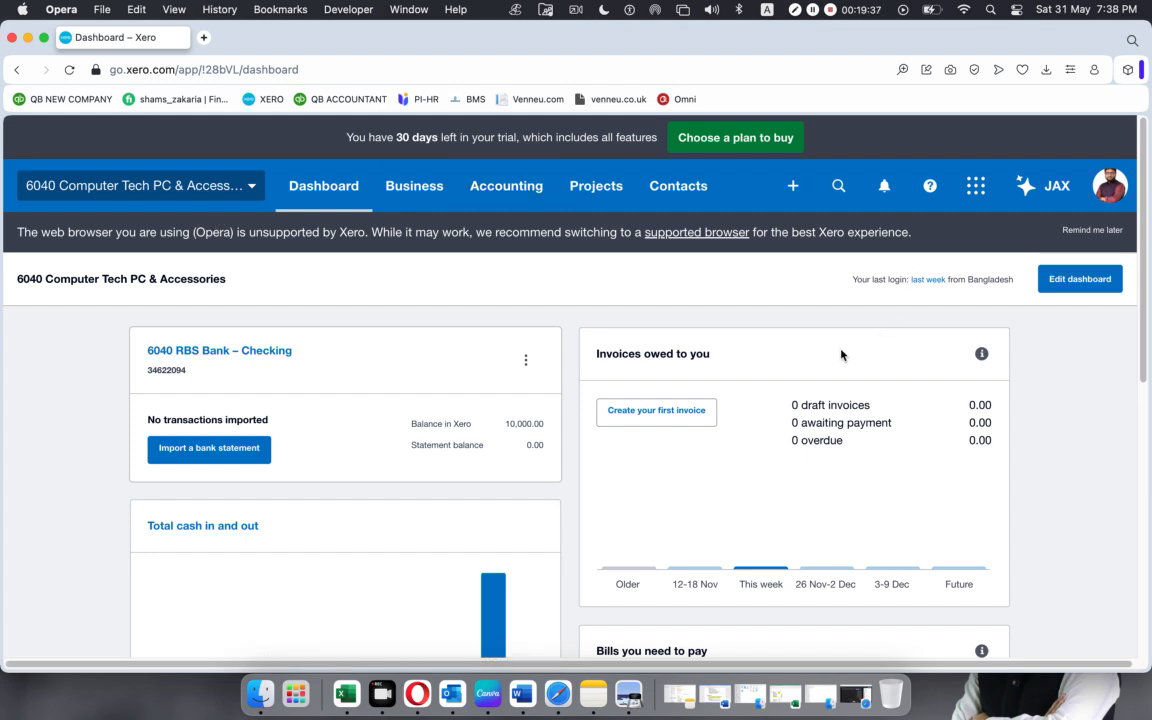
click(505, 185)
click(496, 314)
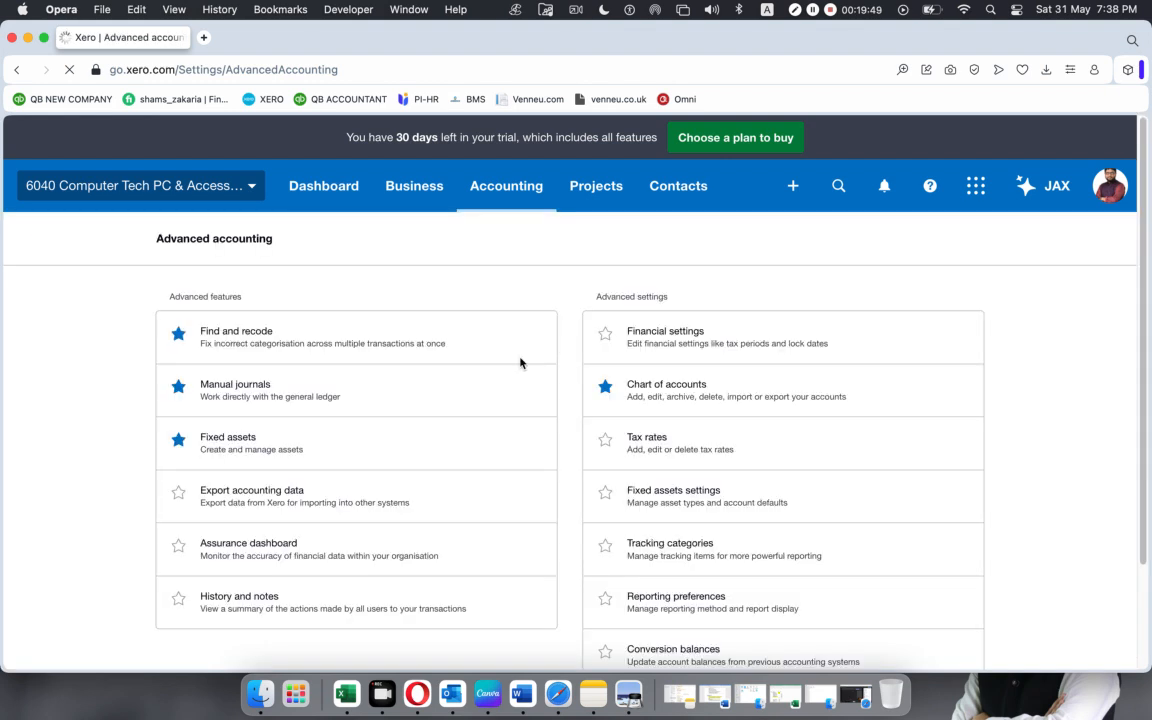
Open the Users page in the organisation settings and open the listed user's permissions.
click(252, 182)
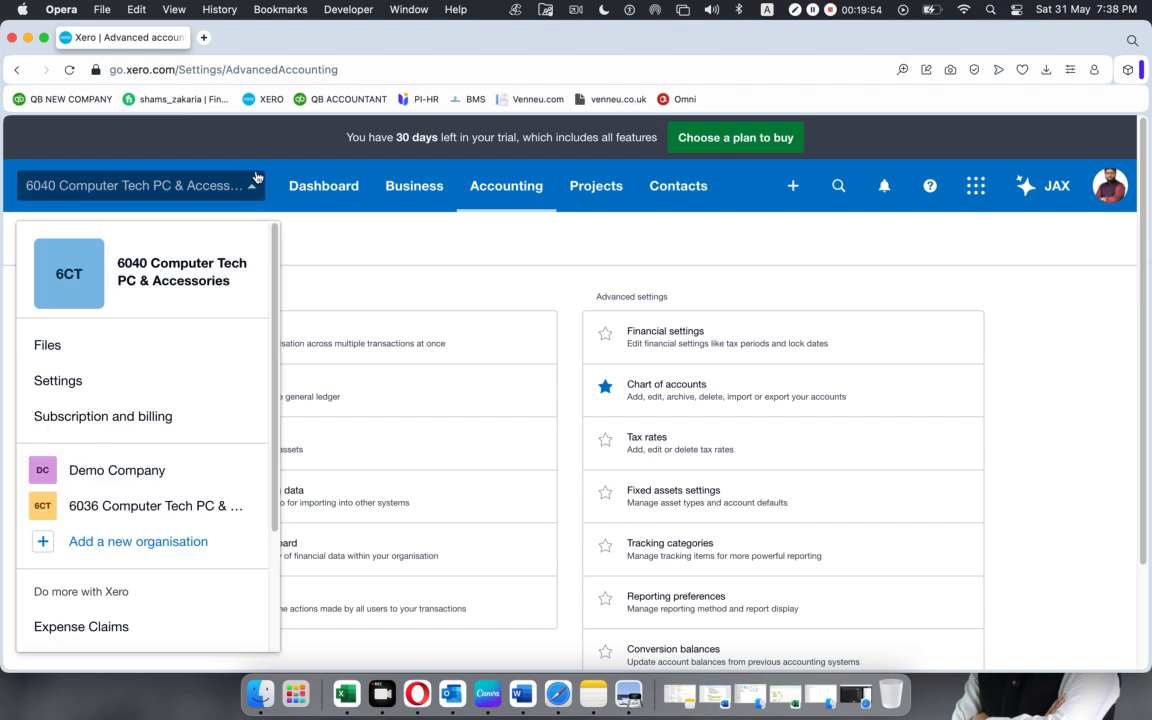
click(72, 383)
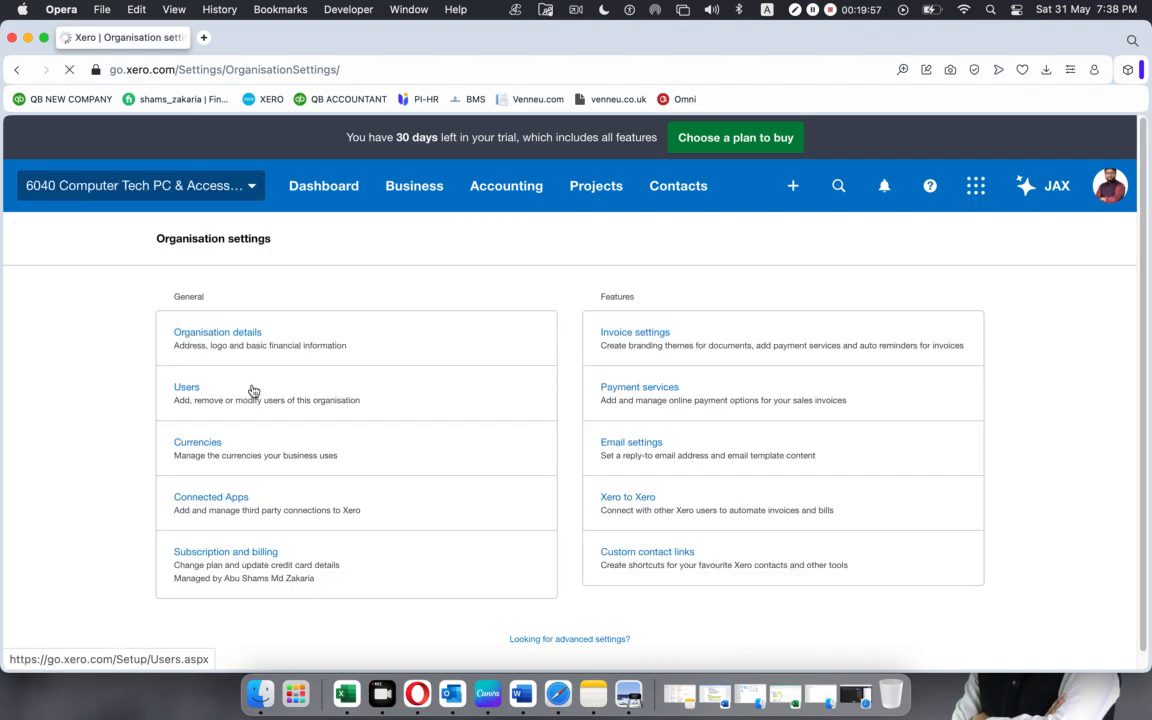
click(185, 394)
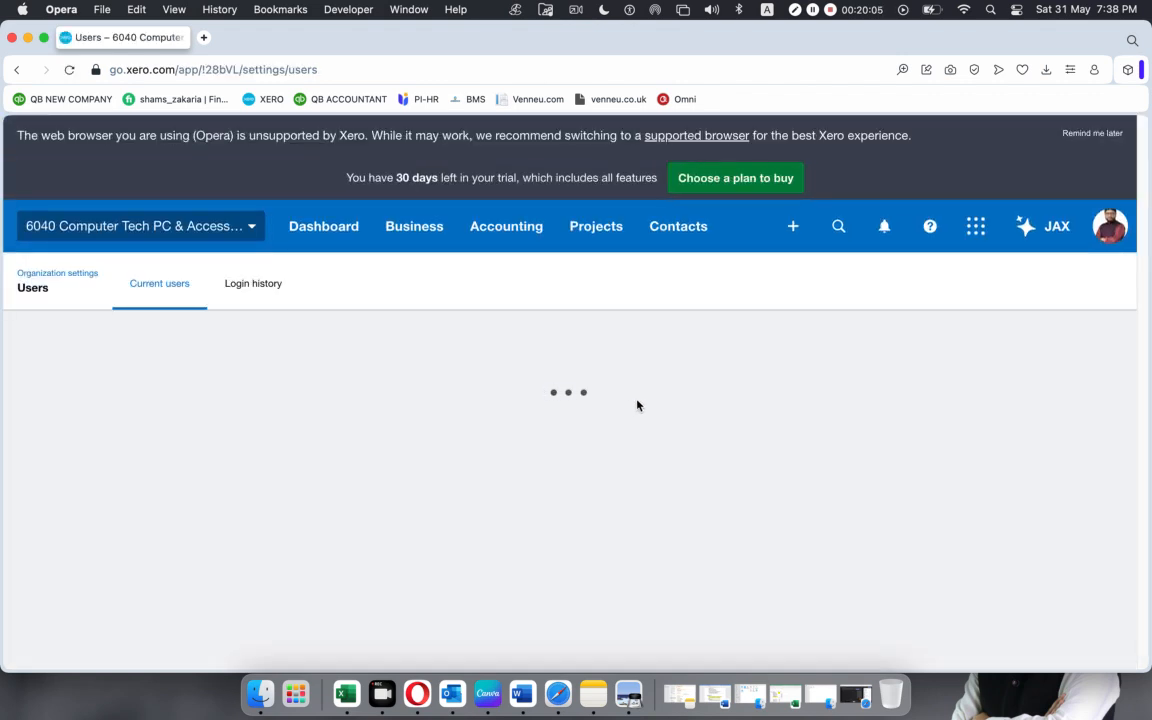
click(256, 485)
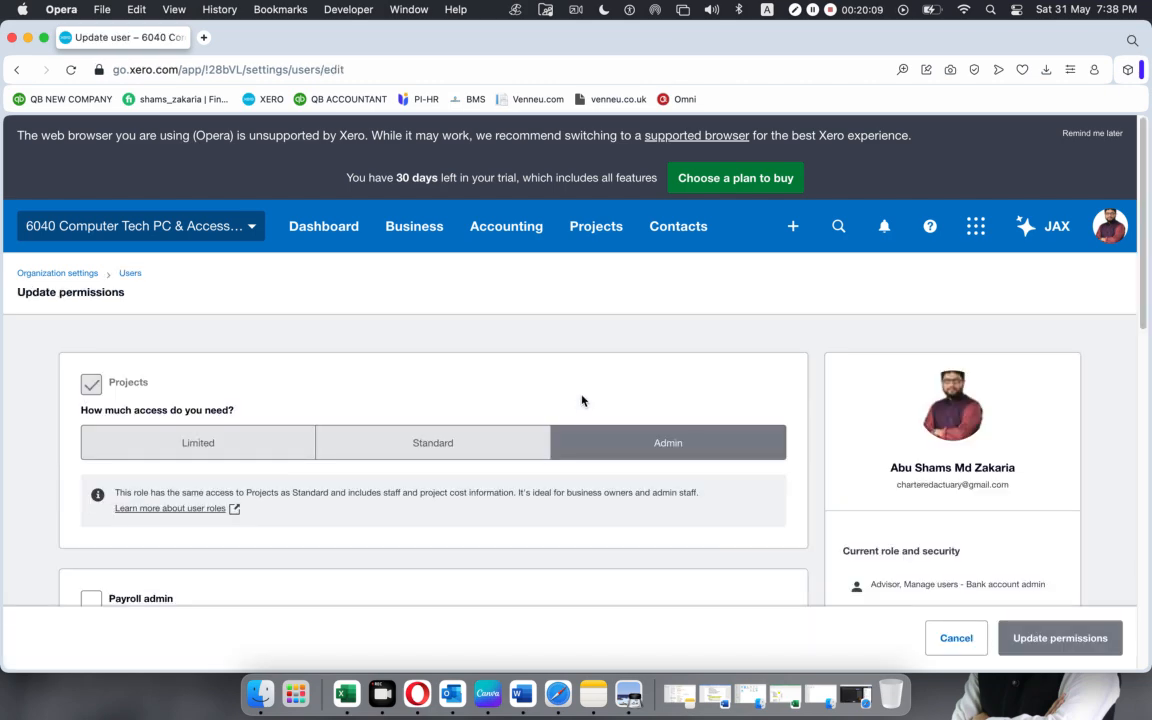
Review the user's permissions, switching the Business and accounting access to Standard and back to Advisor.
scroll(582, 400, down, 15)
scroll(582, 400, up, 10)
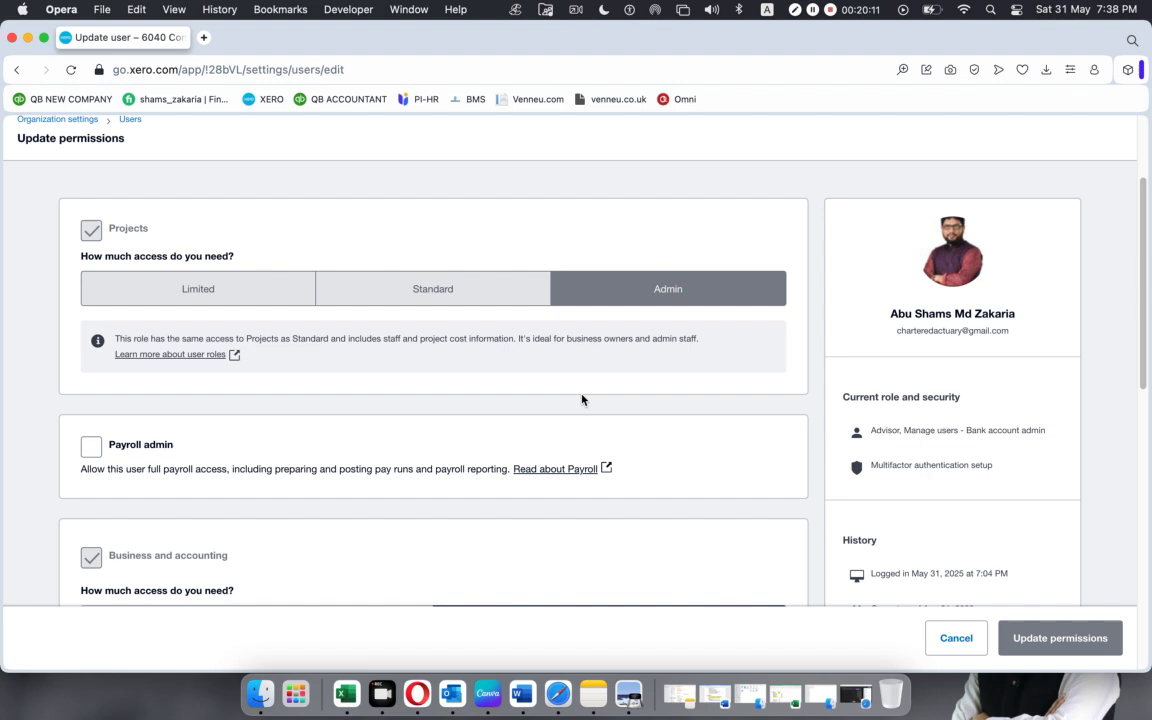
scroll(581, 399, down, 5)
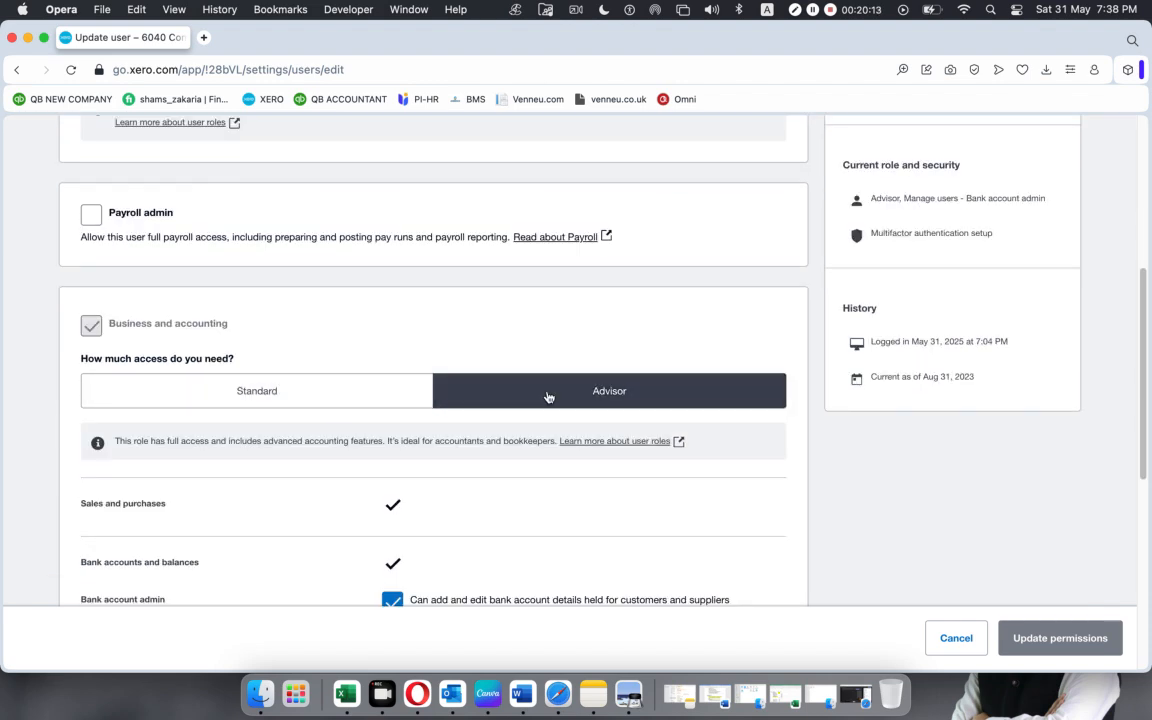
click(342, 399)
click(532, 398)
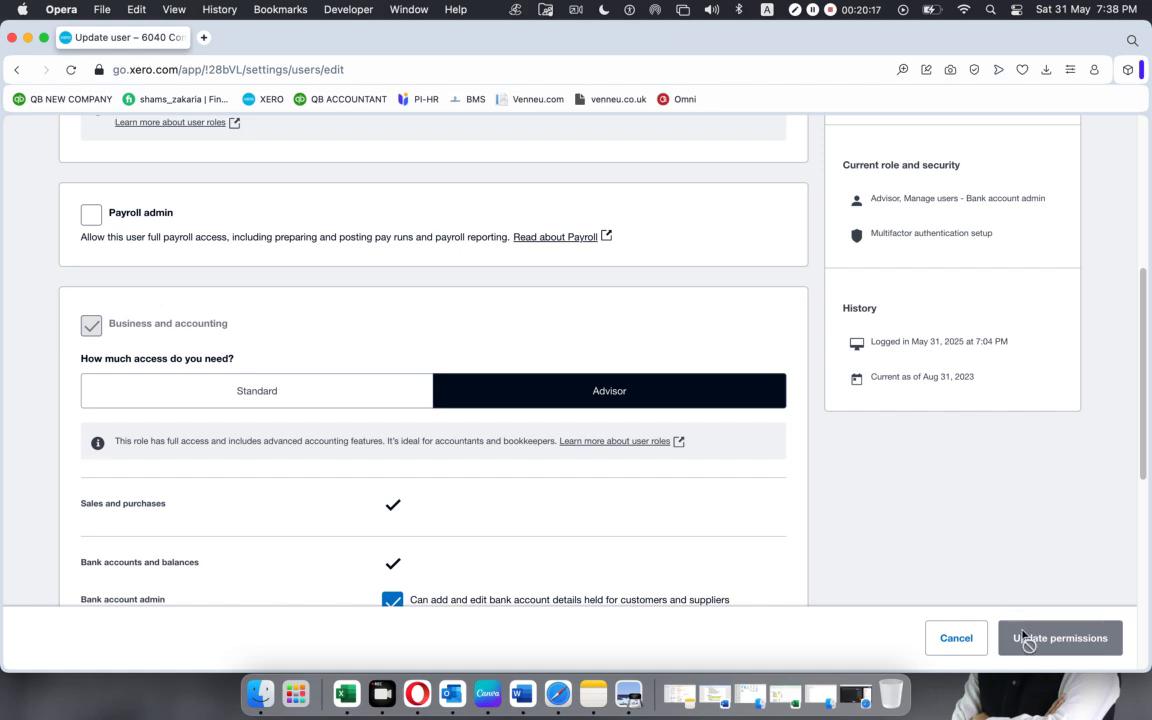
scroll(640, 442, down, 5)
scroll(640, 442, up, 9)
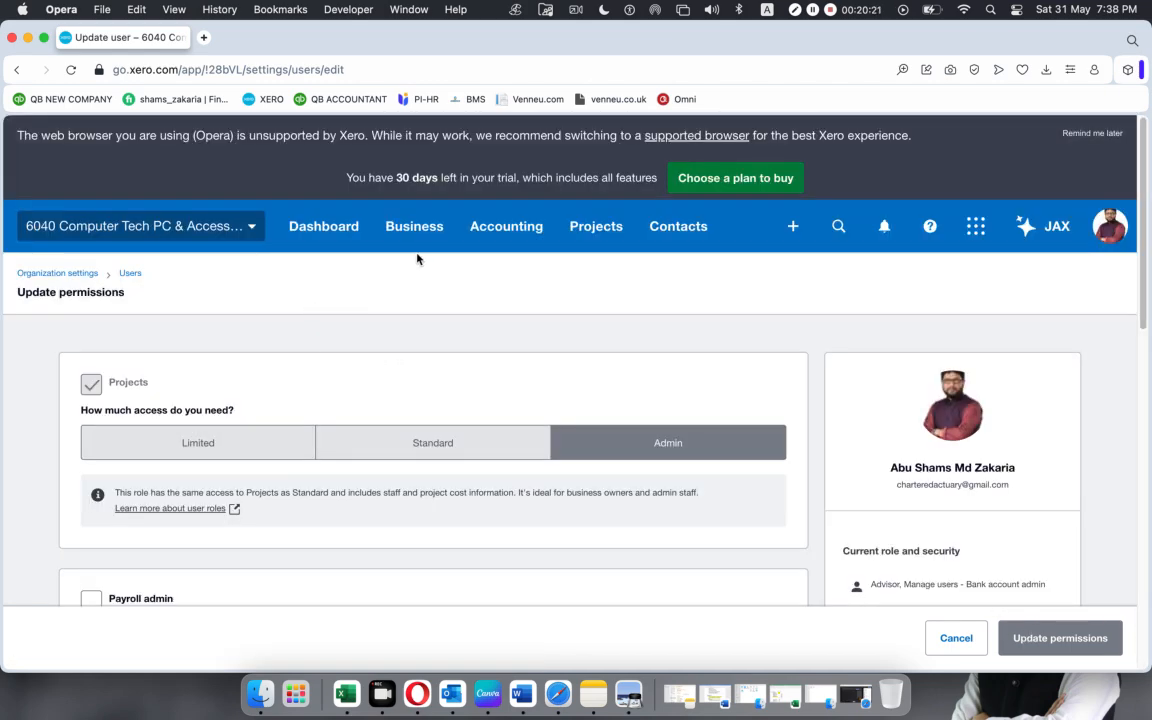
Return to the Advanced accounting page and choose Manual journals.
click(506, 230)
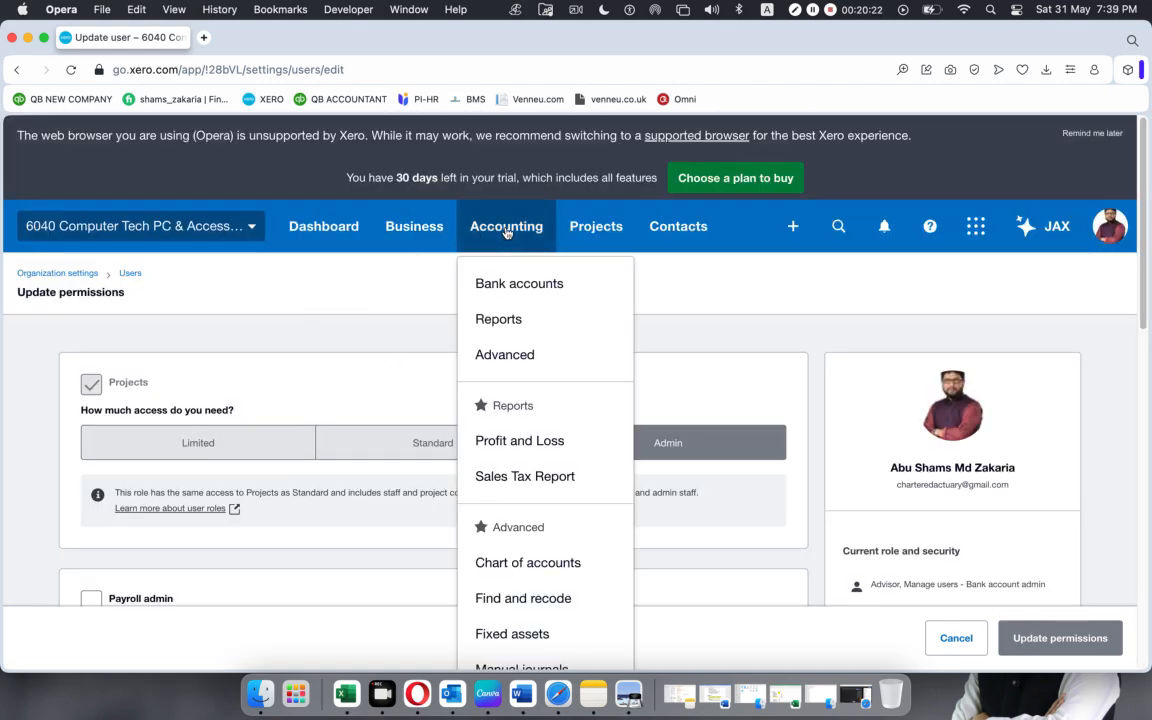
click(506, 352)
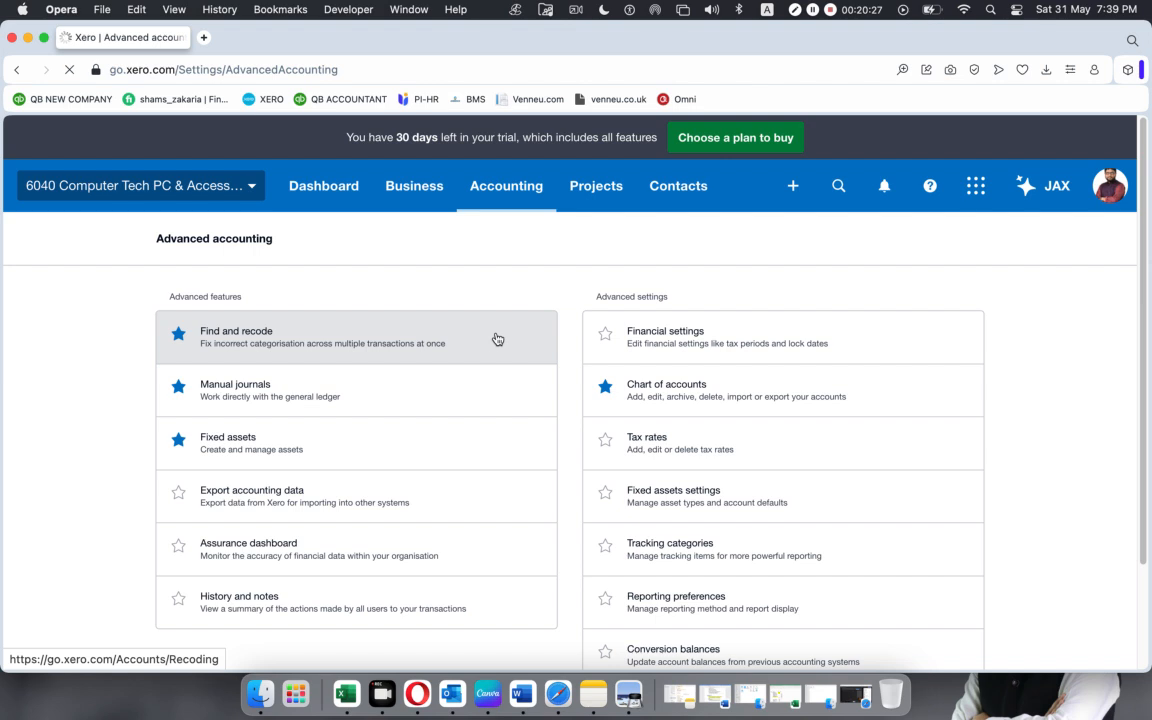
click(241, 389)
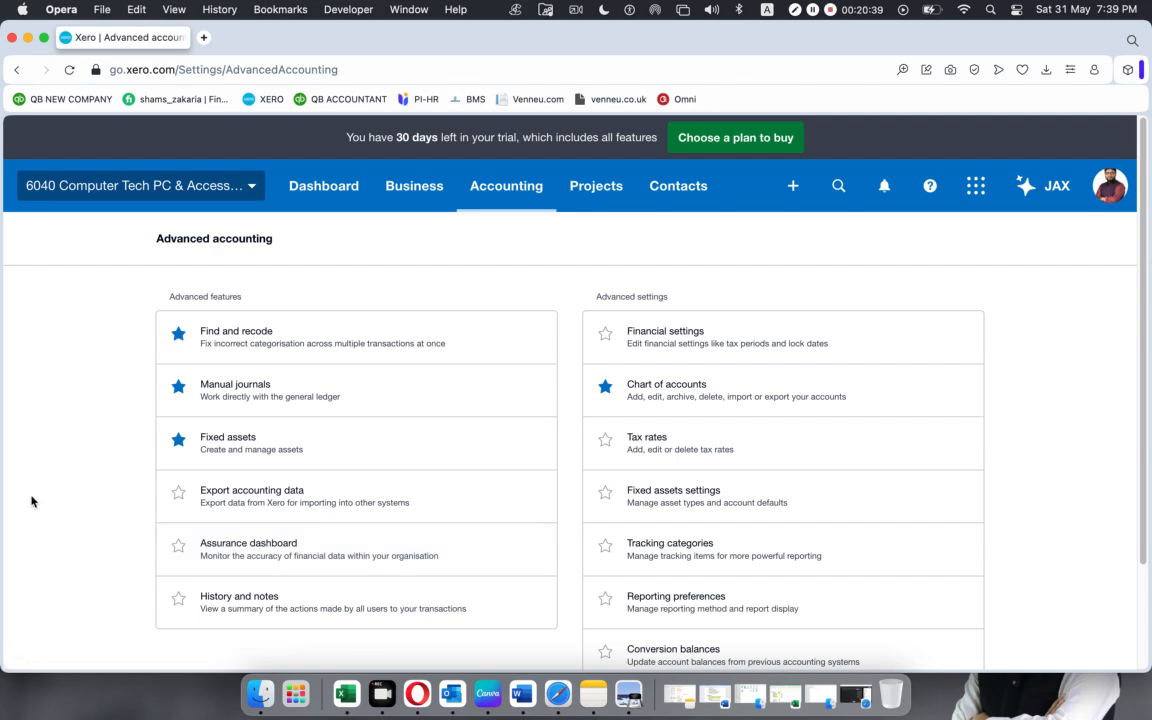
Restore the Journal UK Payslip workbook in Excel and look through its salary, payable and bank entries.
click(778, 683)
scroll(190, 357, down, 2)
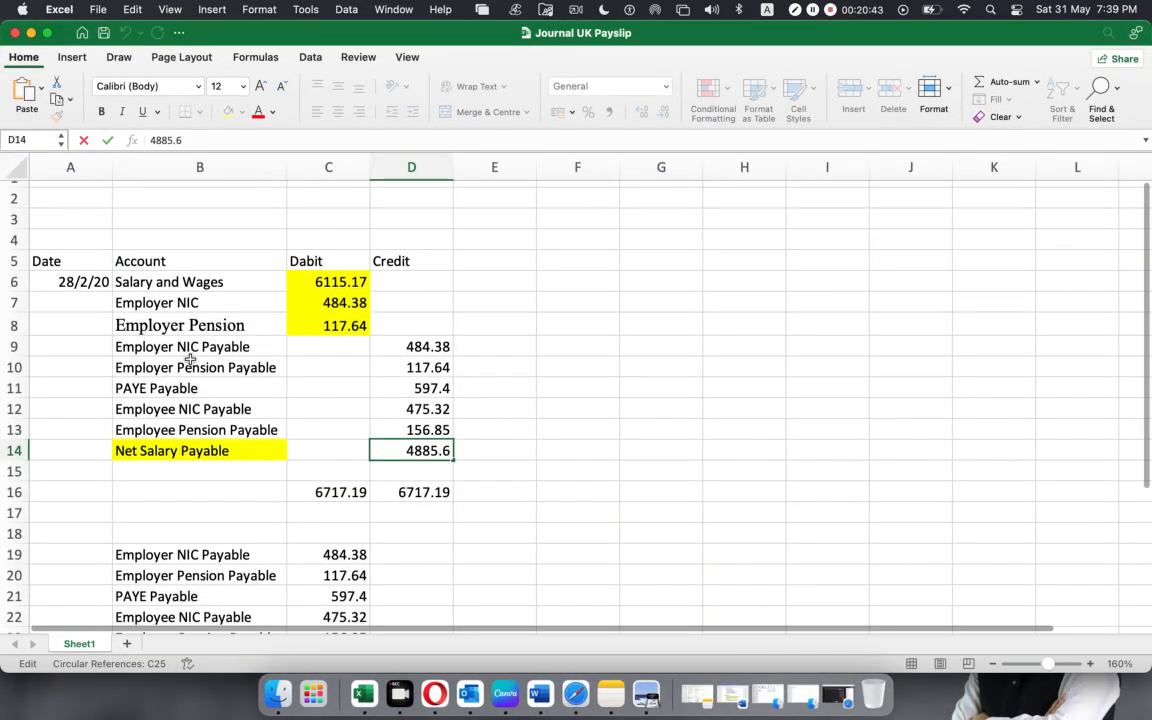
scroll(190, 357, down, 10)
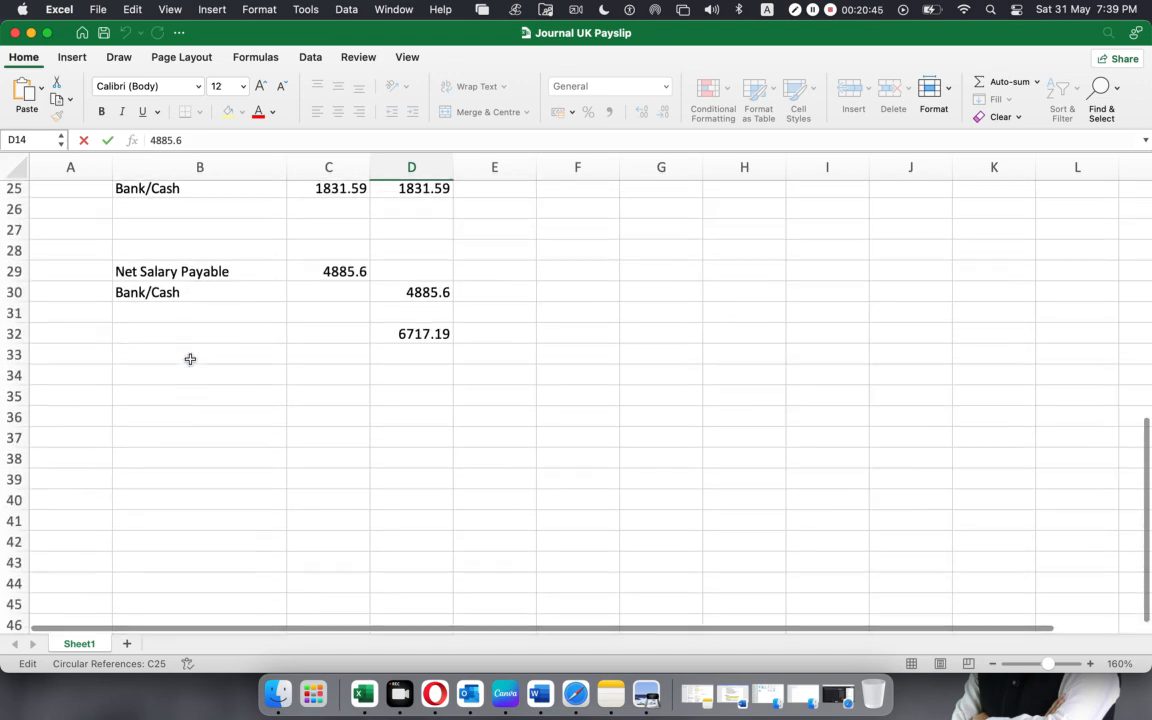
scroll(303, 445, up, 11)
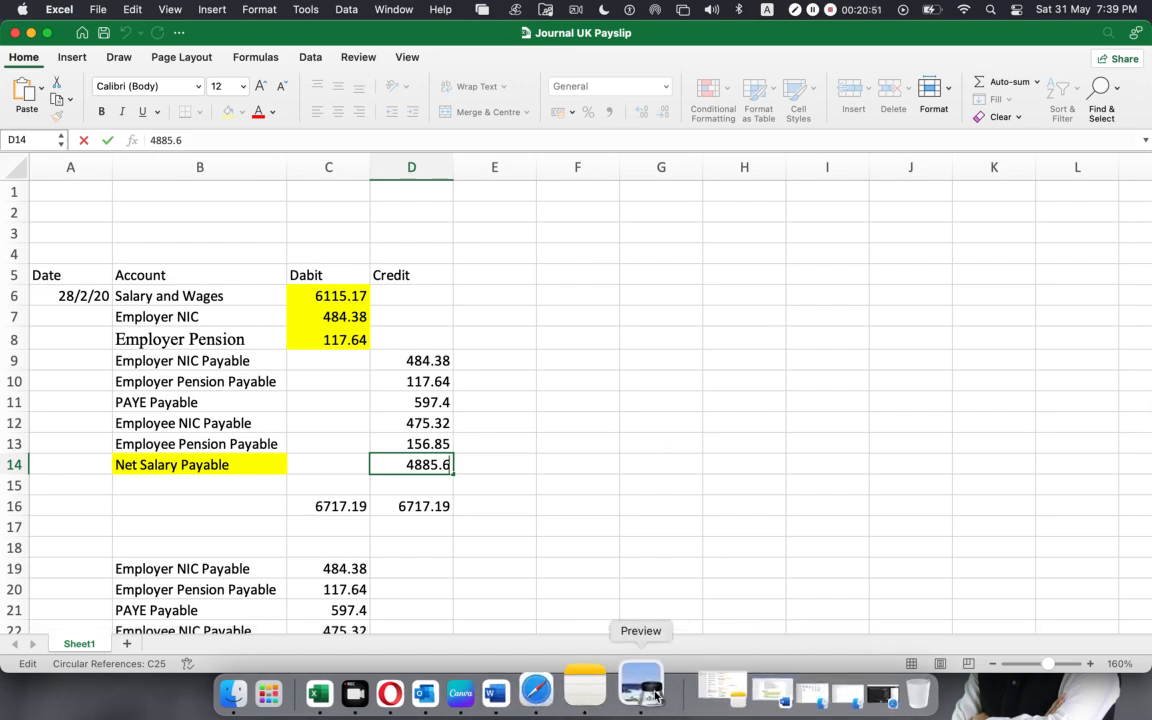
Place SUMMARIES.pdf in Preview beside the Journal UK Payslip workbook and highlight the report date.
click(646, 693)
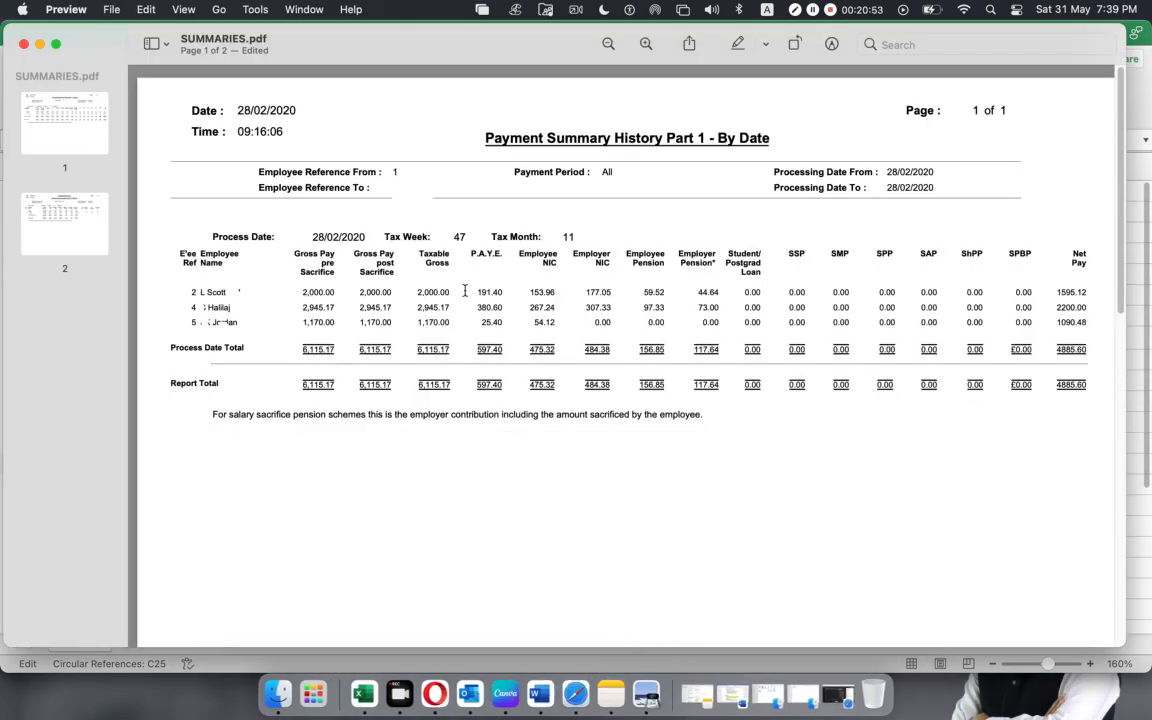
drag(121, 56, 605, 74)
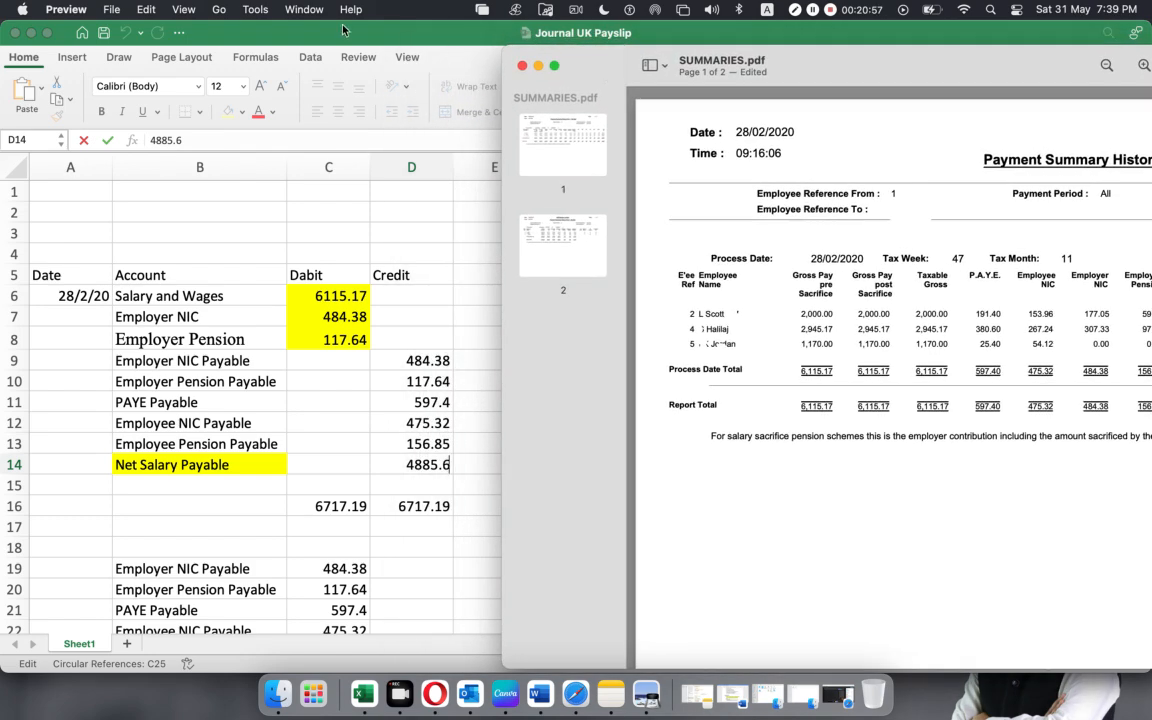
double_click(275, 33)
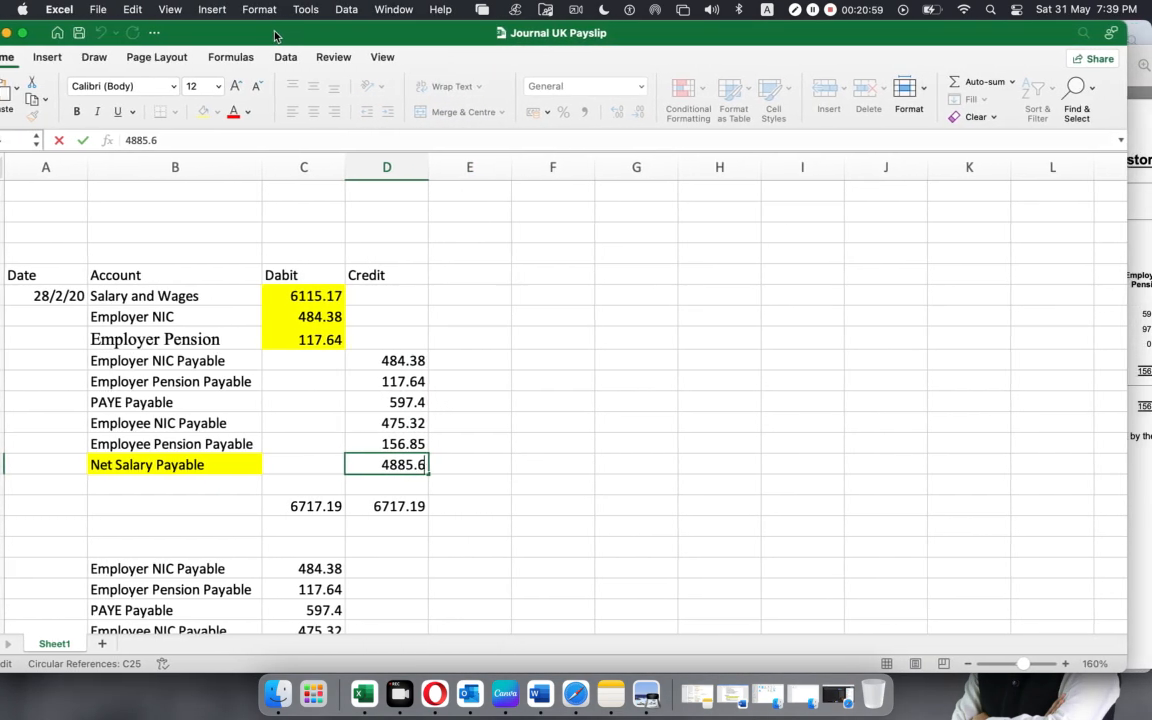
click(658, 688)
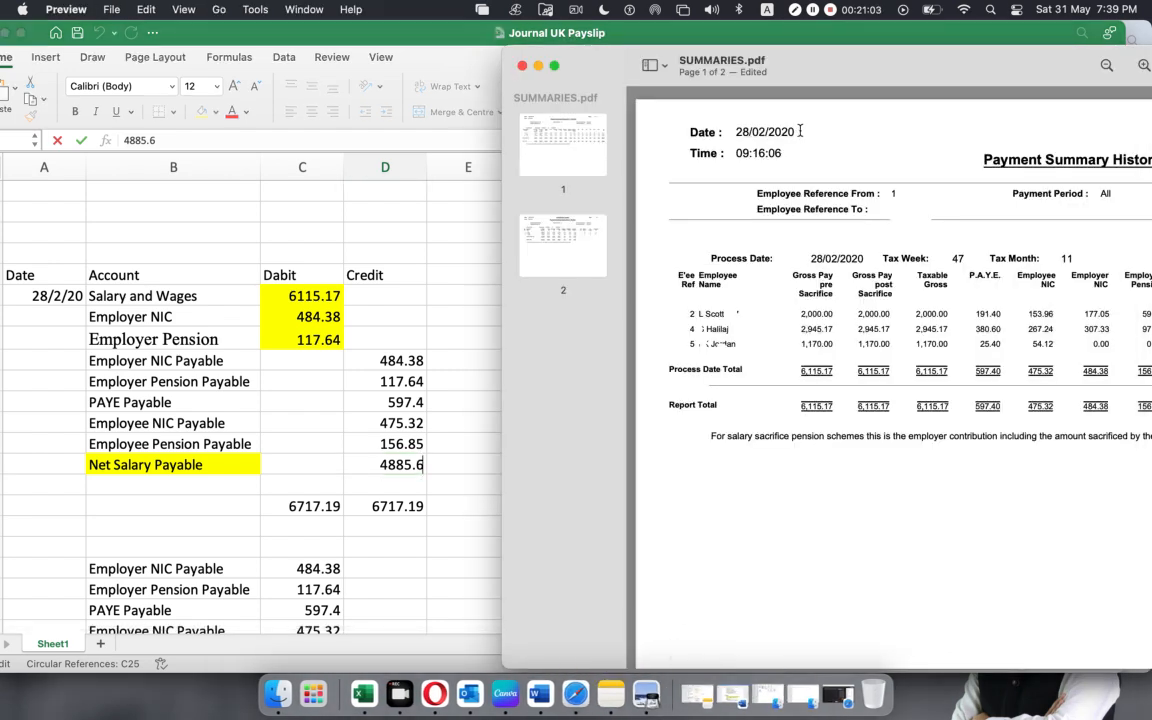
drag(800, 131, 739, 131)
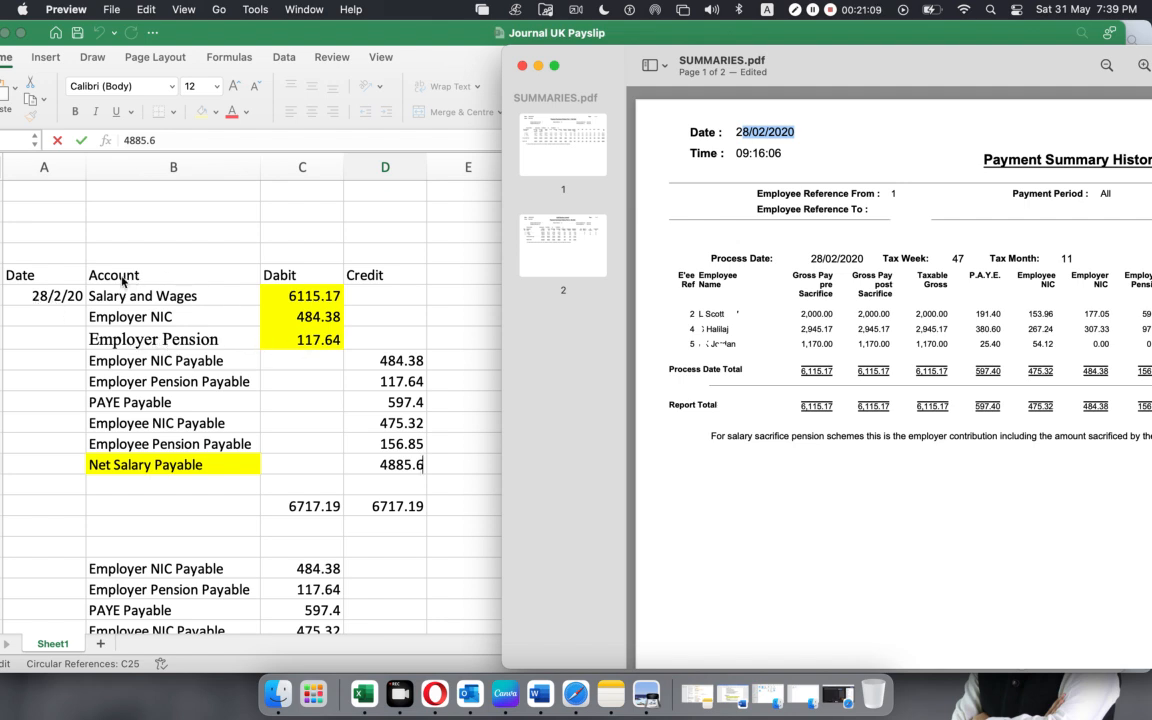
Return to the Excel workbook, select the journal's account names and its debit and credit amounts in C6:D14, and clear the selection.
click(471, 62)
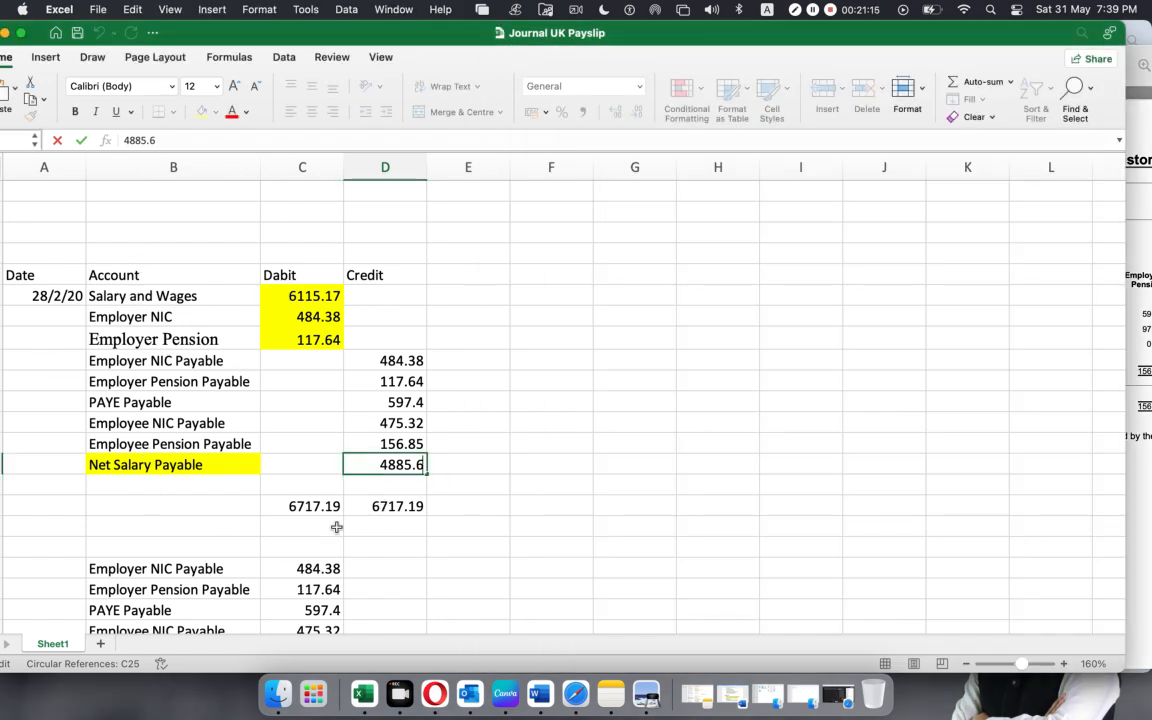
drag(155, 299, 115, 443)
drag(310, 296, 407, 465)
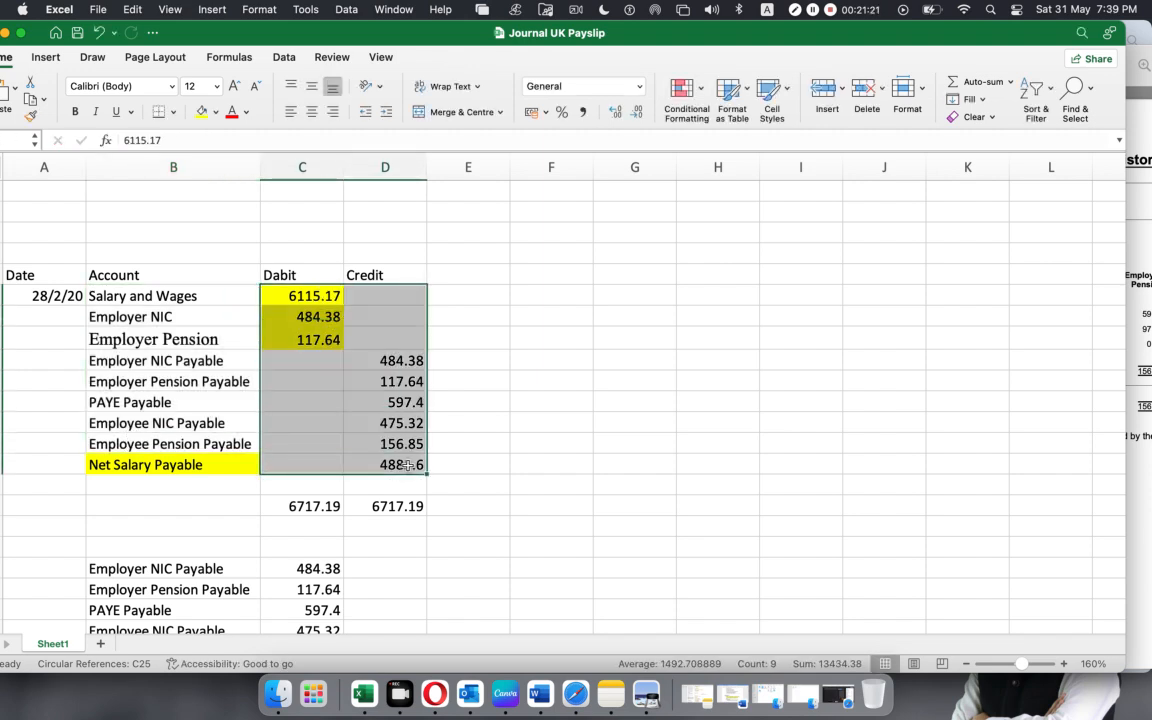
click(612, 445)
Bring SUMMARIES.pdf forward, shift its window closer to the journal's Credit column to show more of the report, and return to the workbook.
click(641, 682)
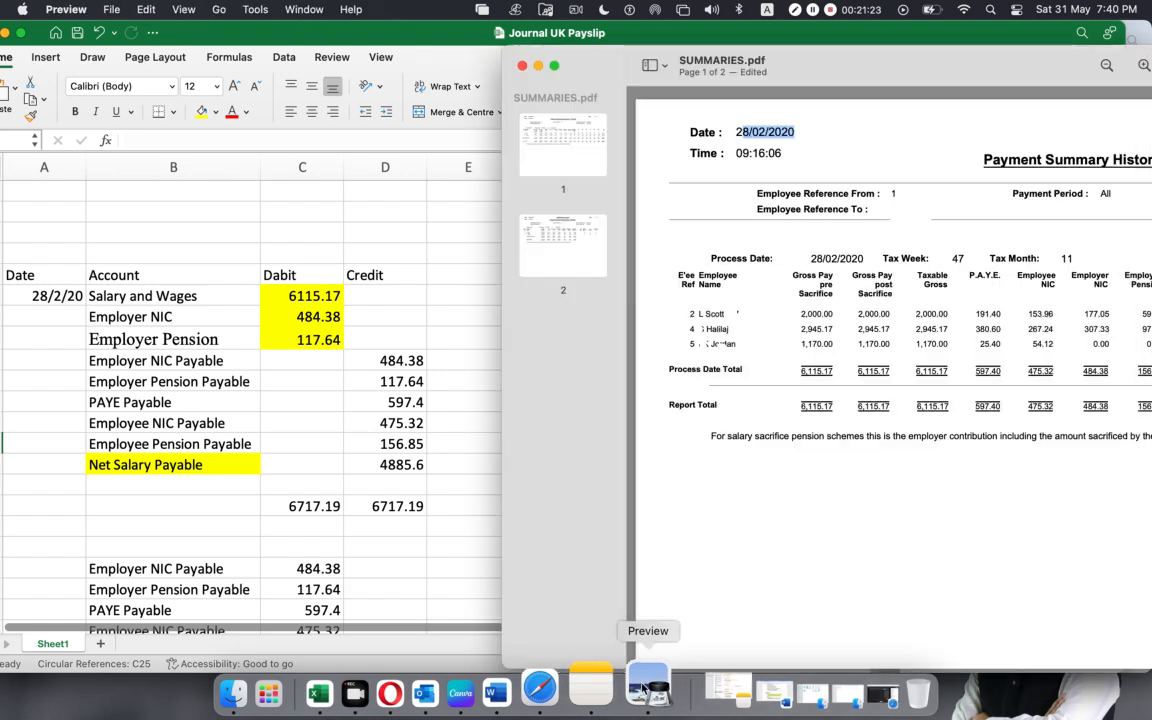
drag(875, 70, 816, 68)
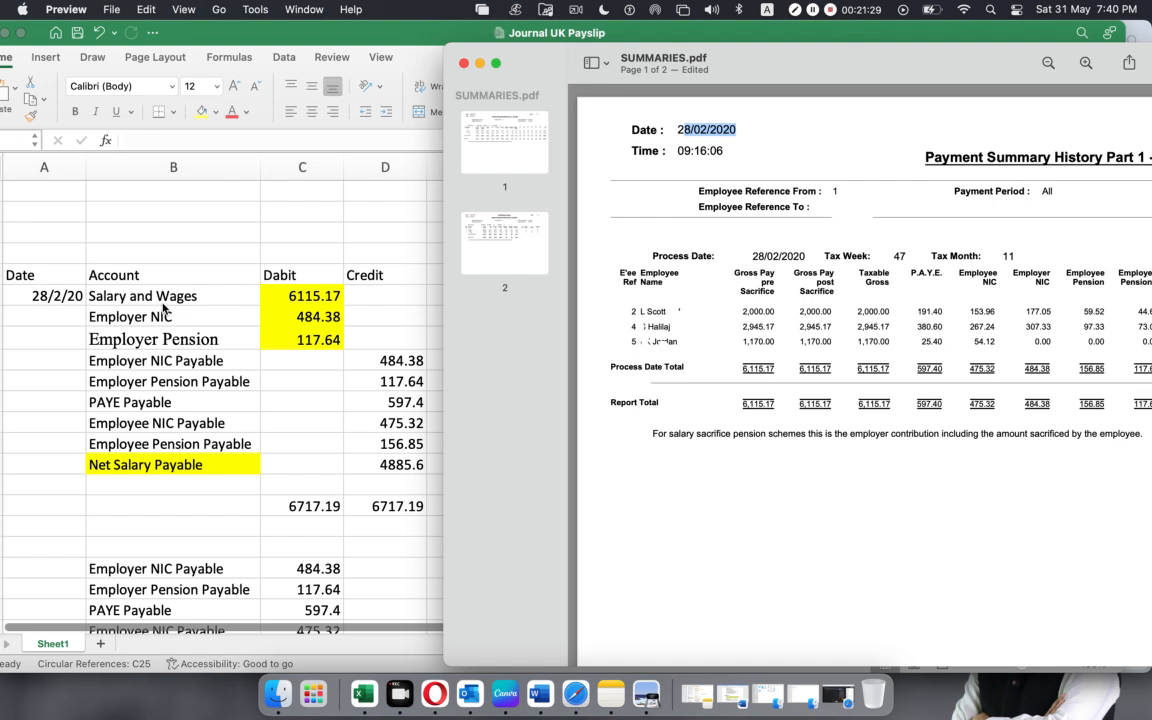
click(280, 326)
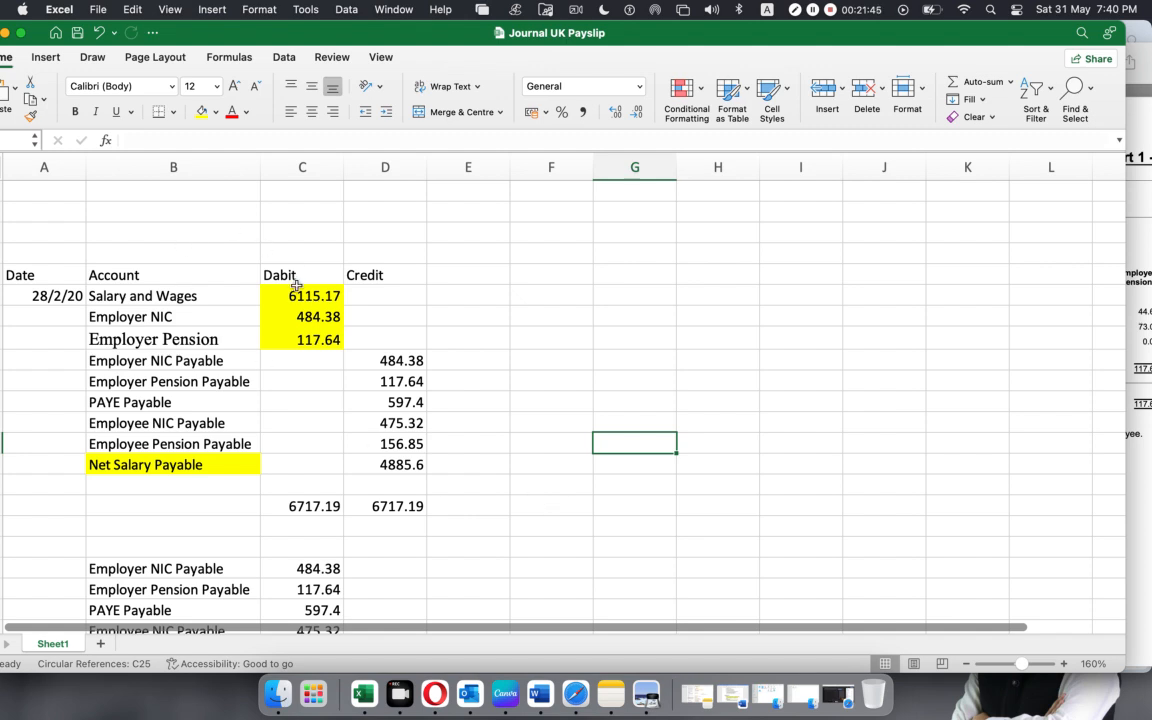
Select the three debit amounts in the journal, then switch to SUMMARIES.pdf in Preview, move its window to show the full report and clear its date highlight.
drag(300, 294, 291, 339)
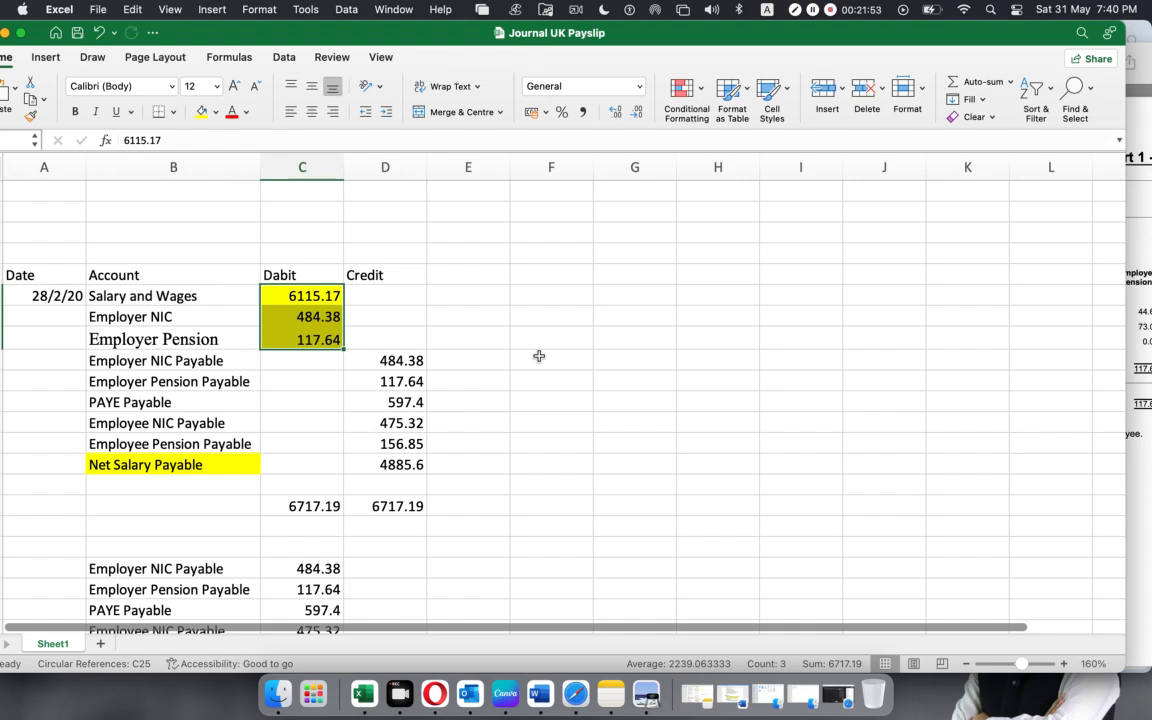
click(646, 693)
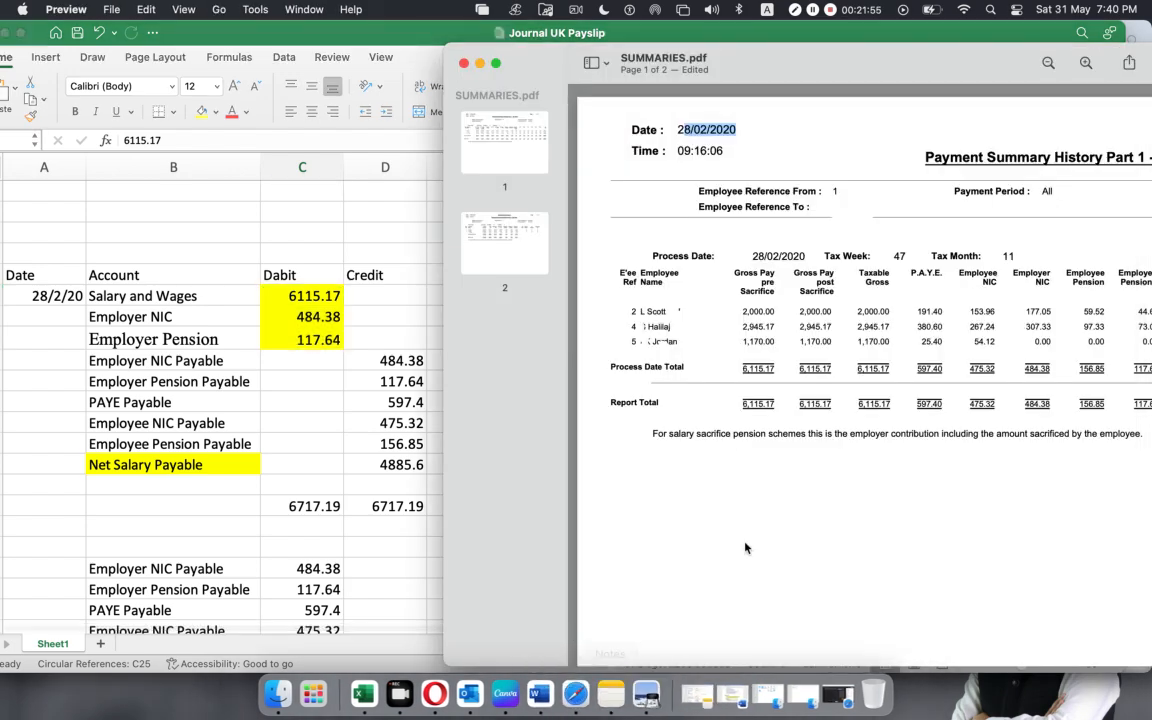
drag(899, 58, 445, 40)
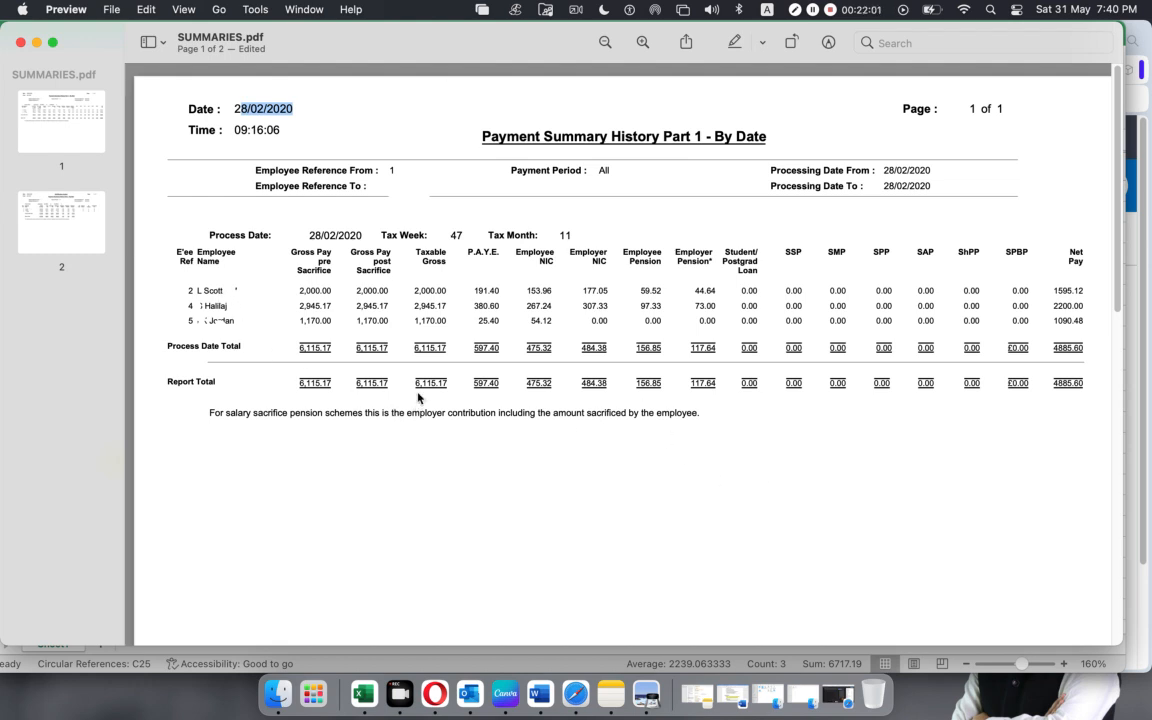
click(414, 384)
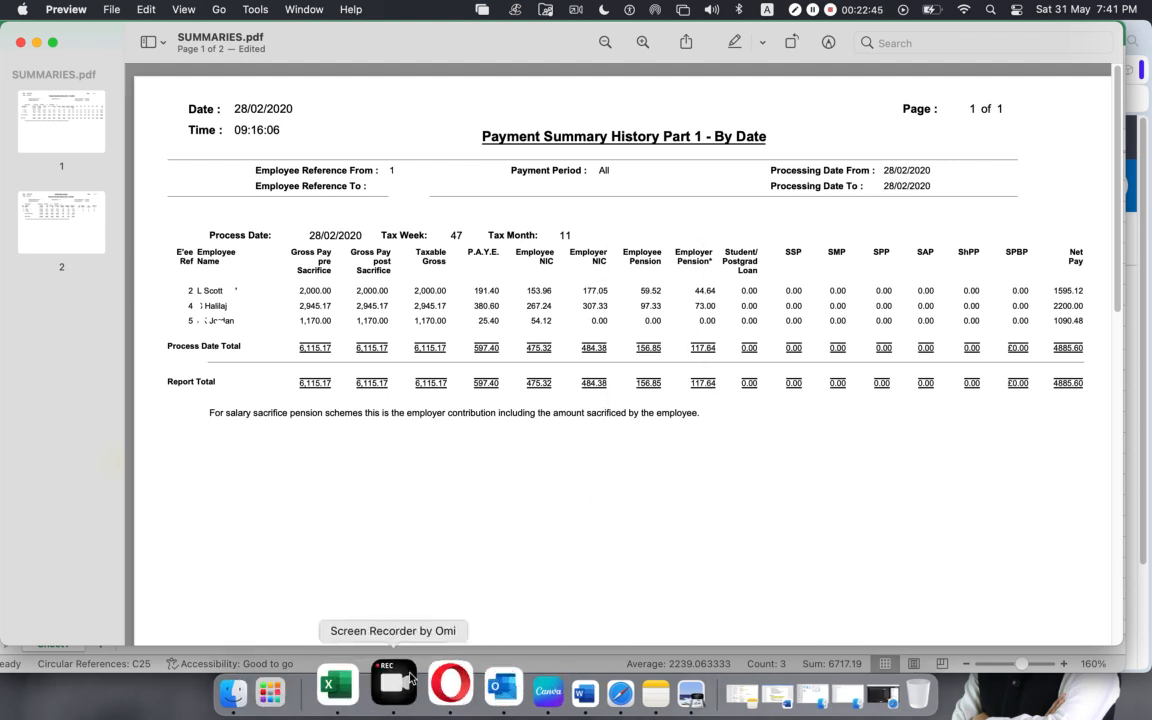
Return to the Excel workbook, select the Salary and Wages, Employer NIC and Employer Pension accounts individually and together, and clear the selection.
click(362, 686)
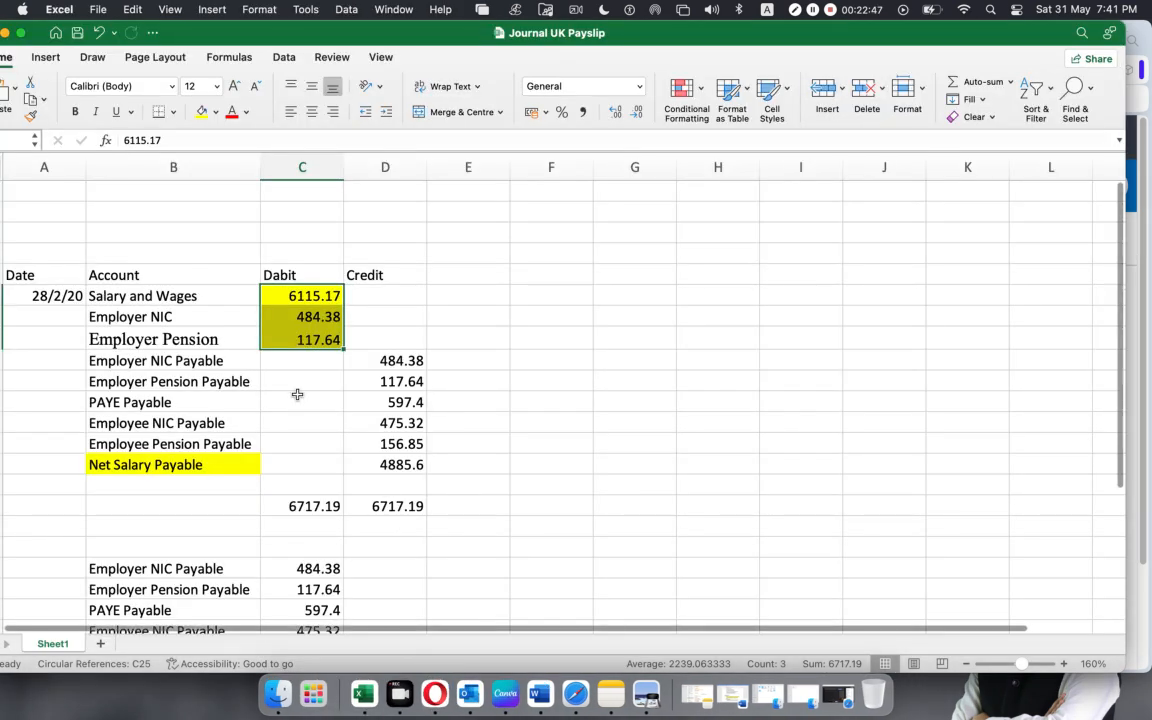
click(130, 317)
click(142, 296)
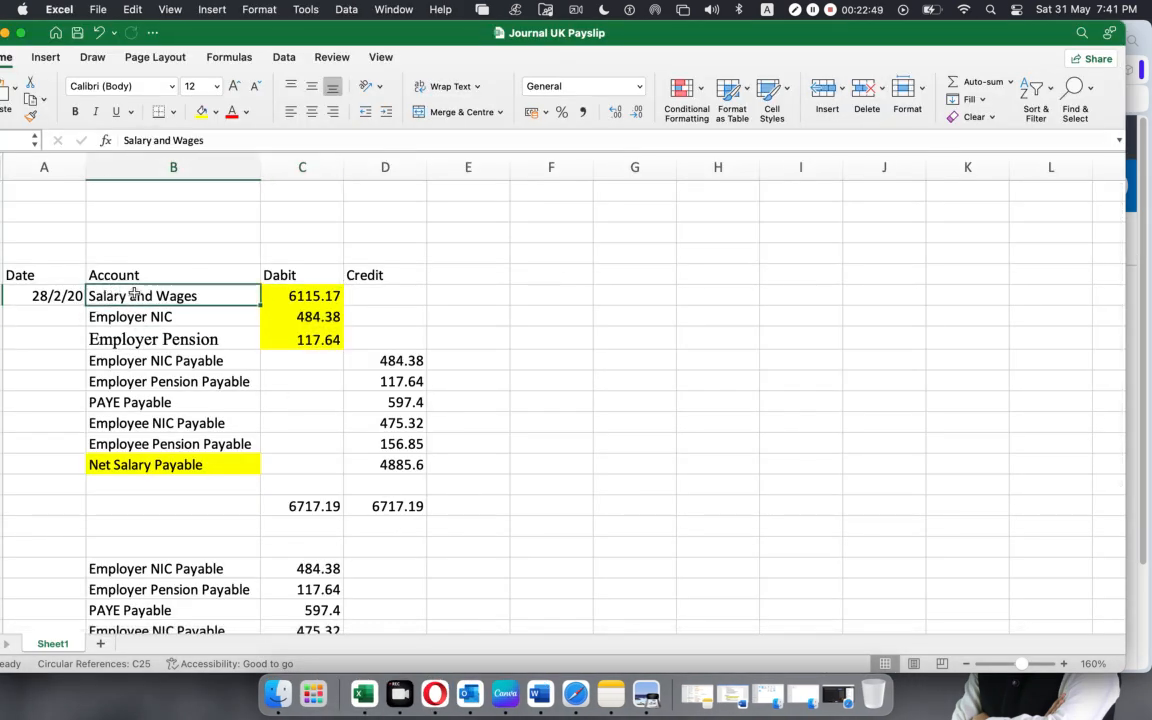
click(325, 297)
click(190, 313)
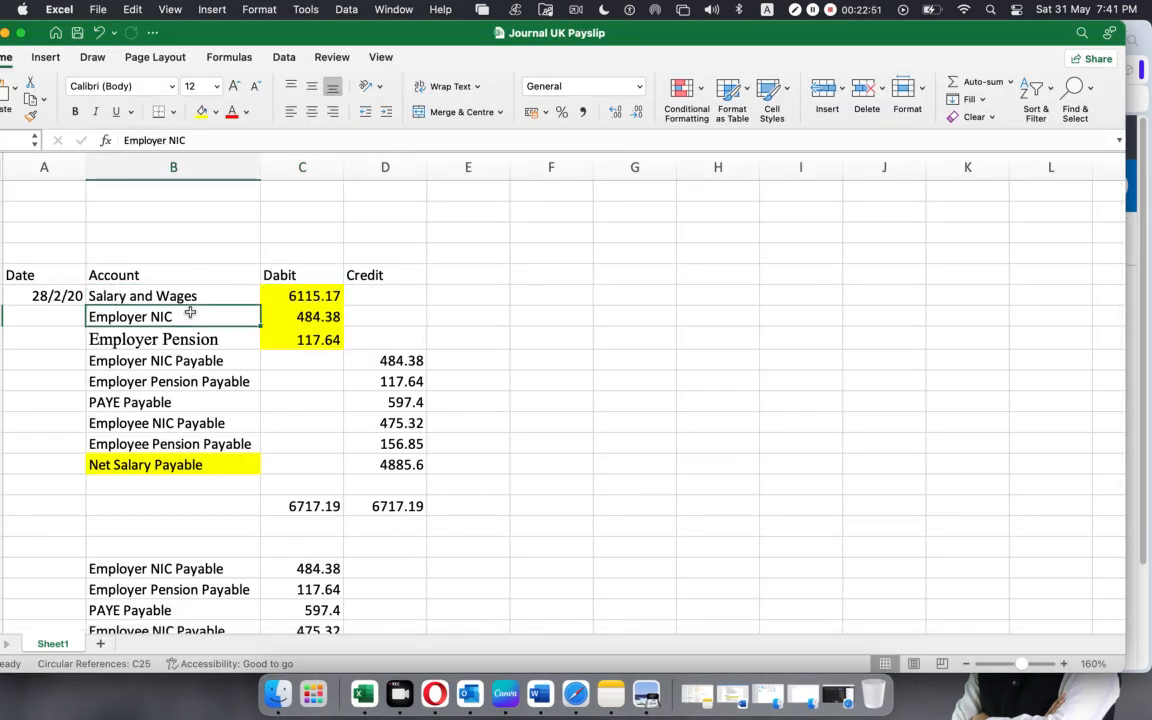
click(167, 335)
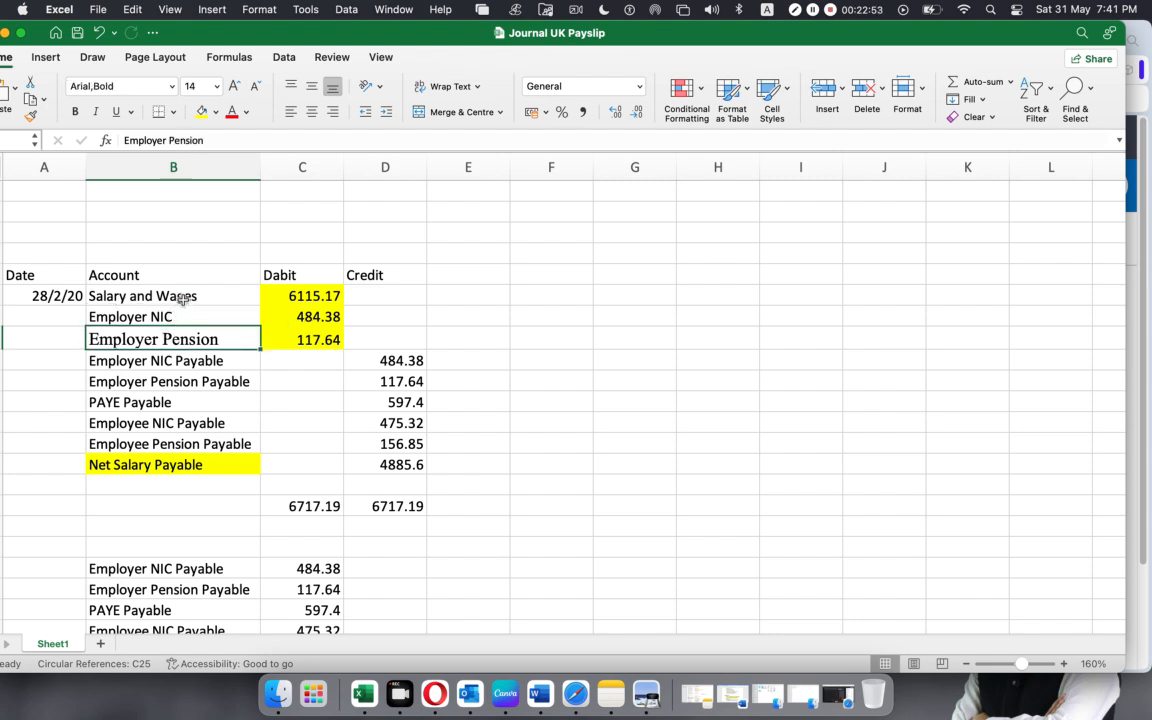
drag(183, 299, 185, 335)
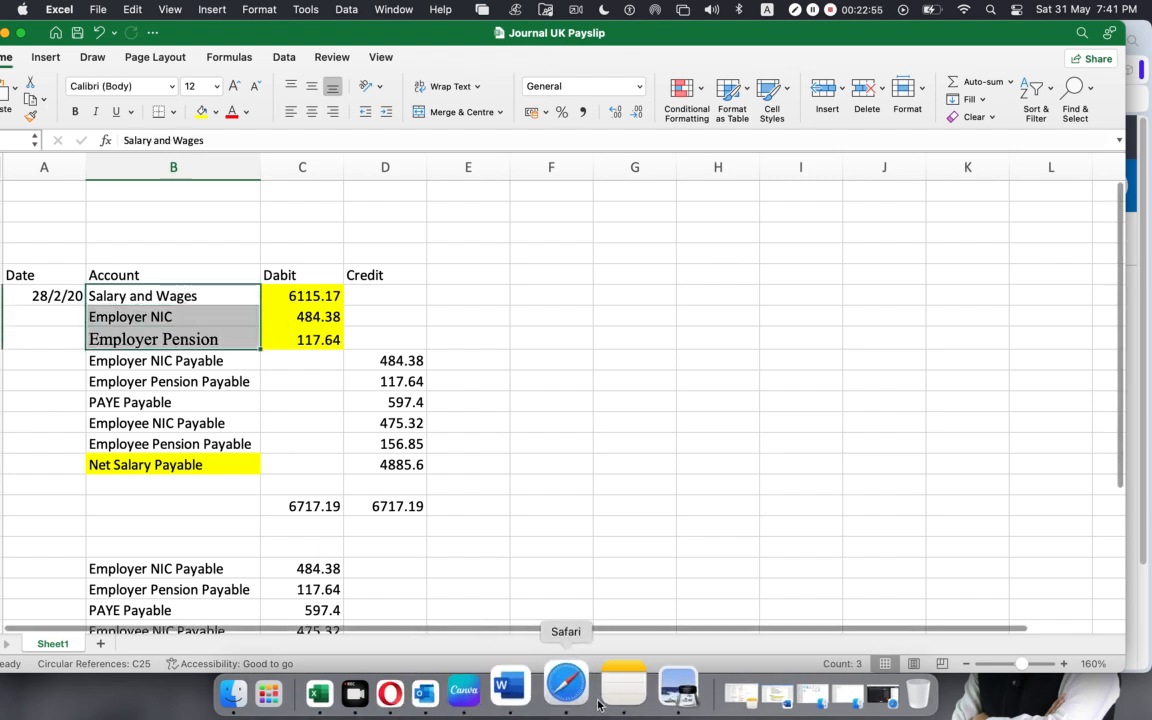
click(540, 500)
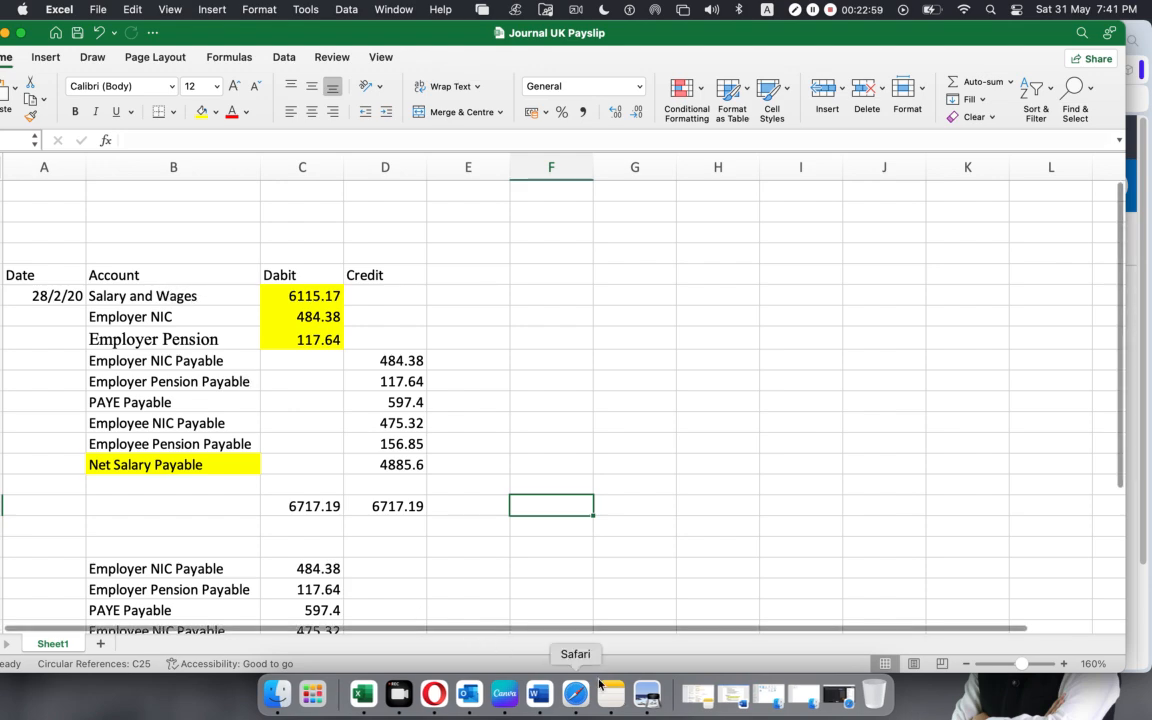
Switch to SUMMARIES.pdf in Preview, highlight the first employee's taxable gross and the Report Total row through Employer Pension, and clear the highlight.
click(646, 693)
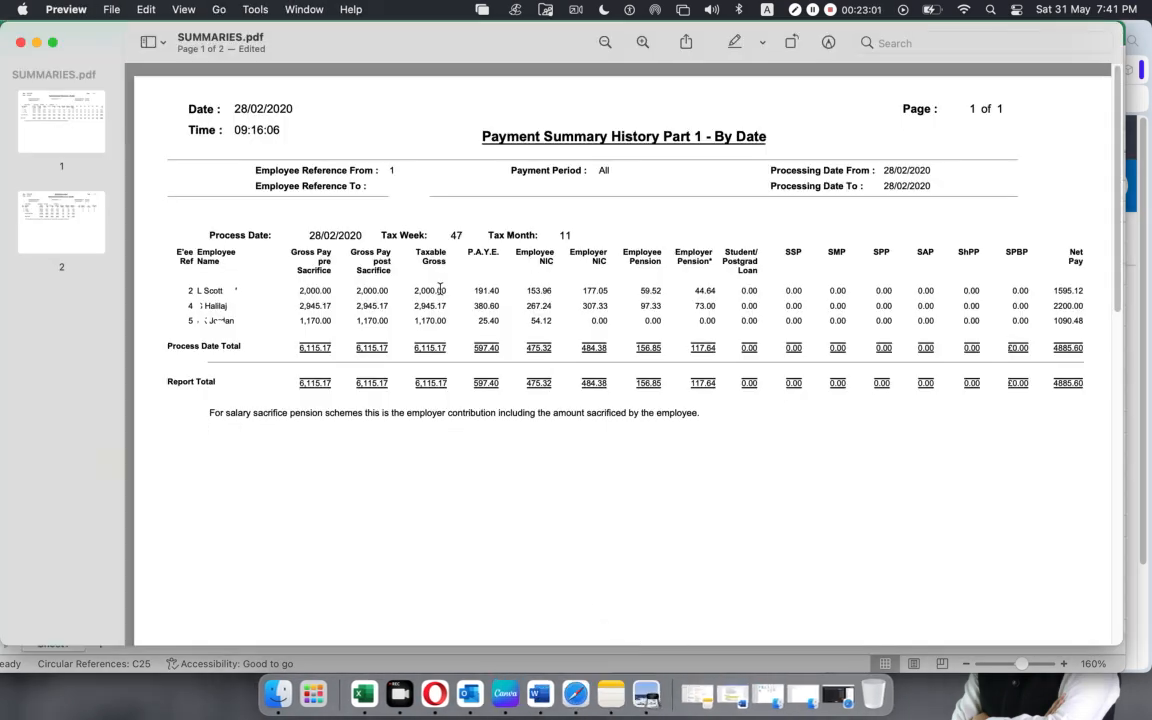
drag(415, 294, 443, 291)
drag(689, 383, 713, 379)
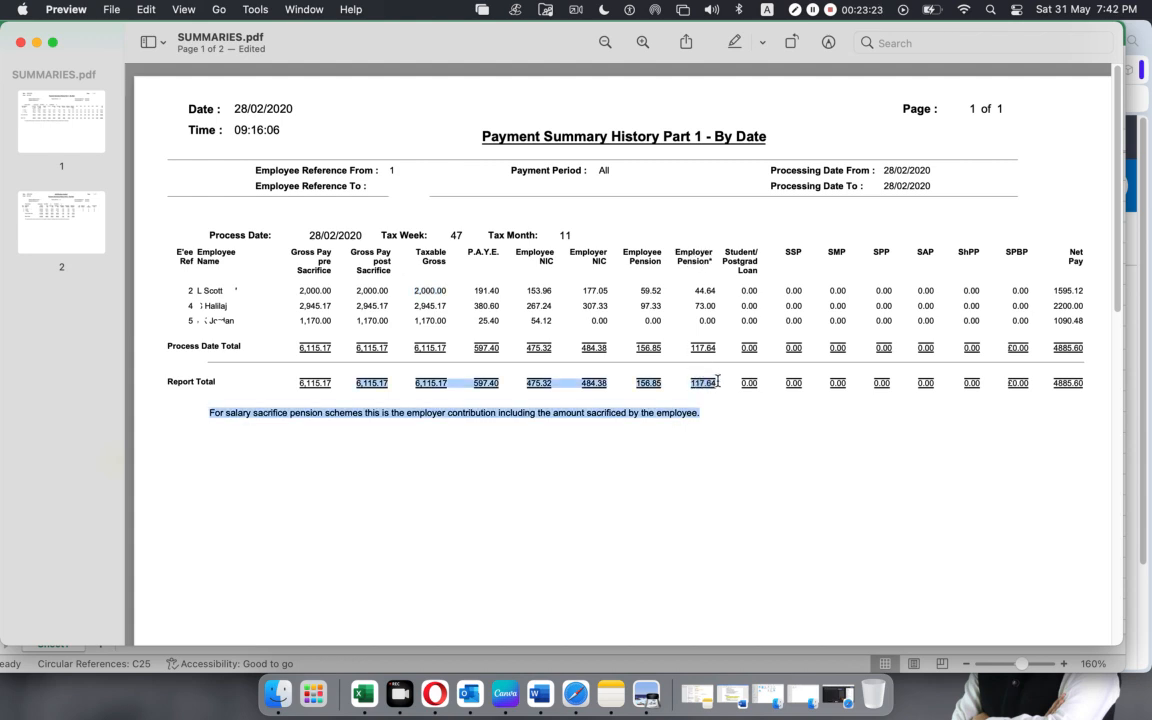
click(687, 430)
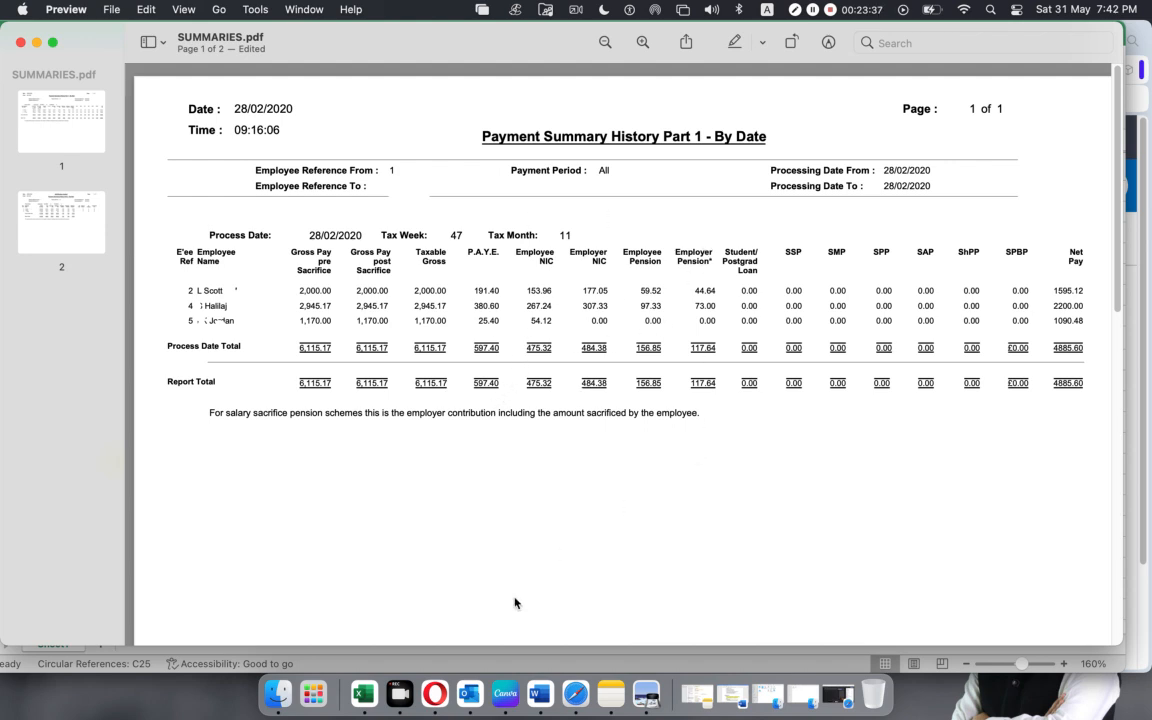
Return to the Excel workbook and step through the debit amounts for Salary and Wages, Employer NIC and Employer Pension.
click(376, 694)
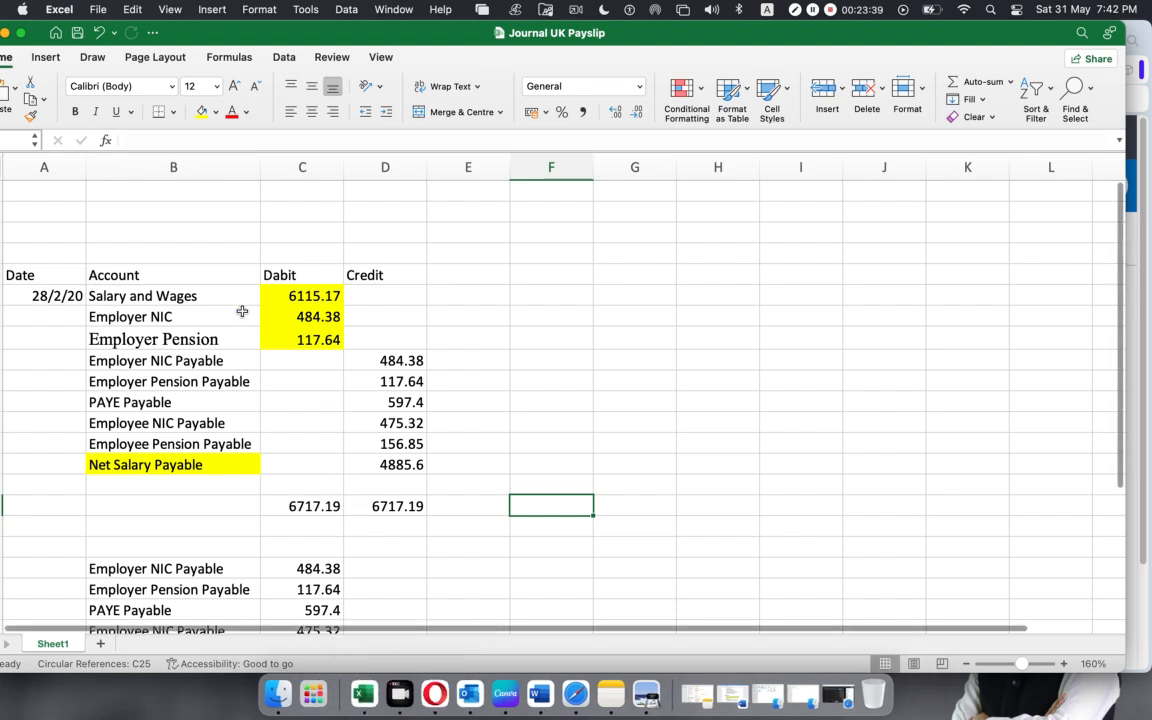
click(108, 296)
click(288, 294)
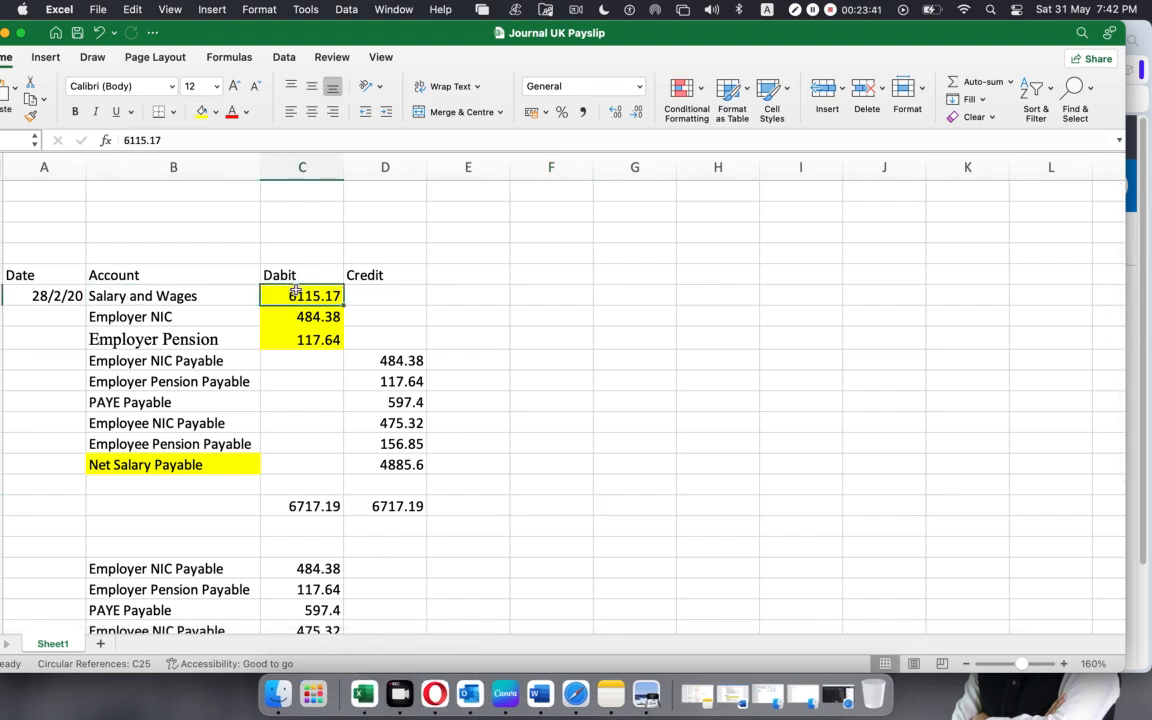
click(163, 316)
click(301, 316)
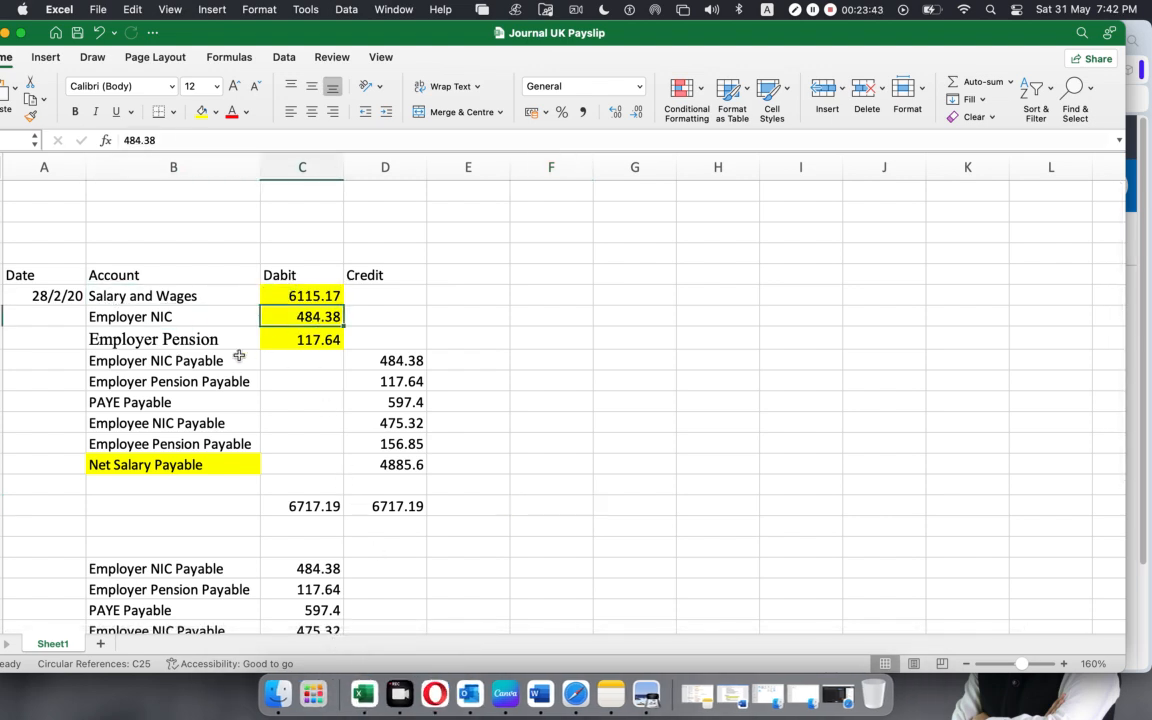
click(297, 341)
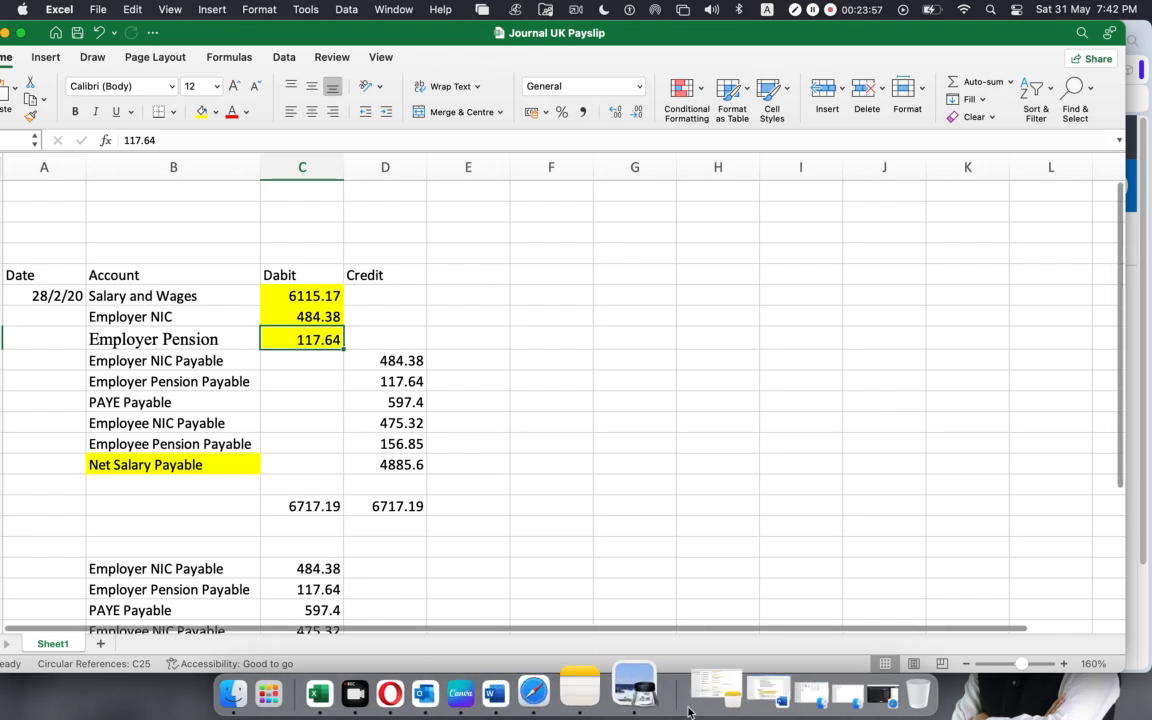
Switch to SUMMARIES.pdf in Preview and highlight the P.A.Y.E., Employee NIC and Employer NIC column headings while reviewing their report totals.
click(640, 695)
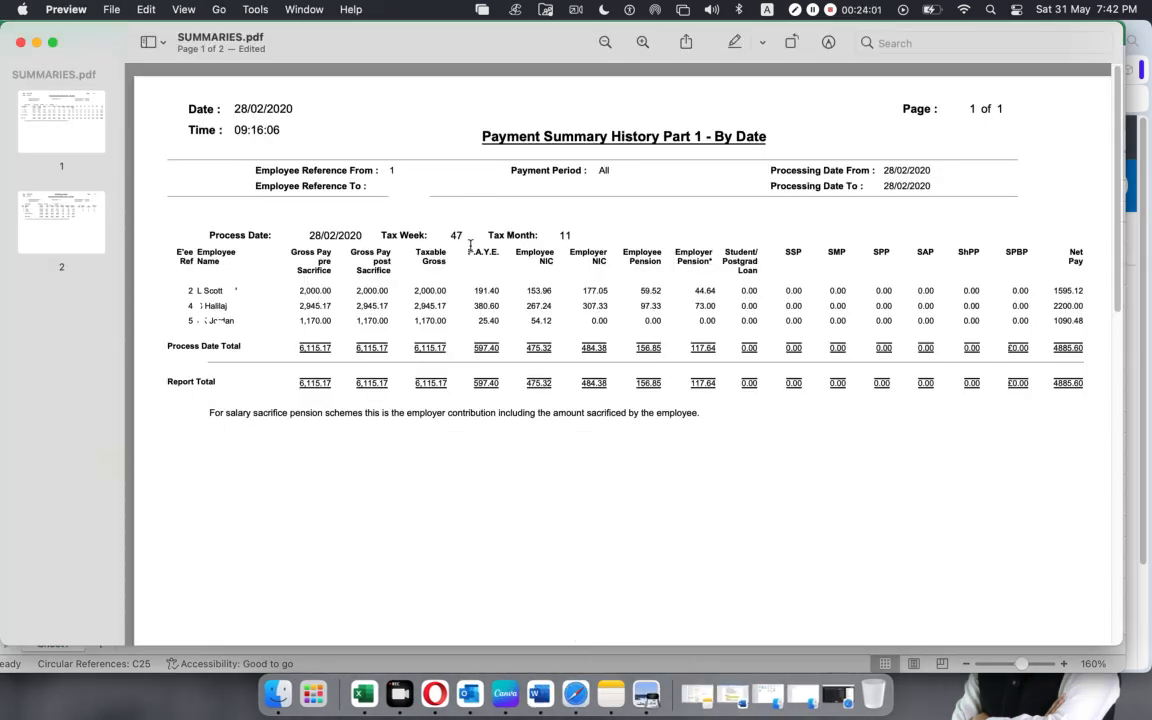
drag(467, 252, 497, 253)
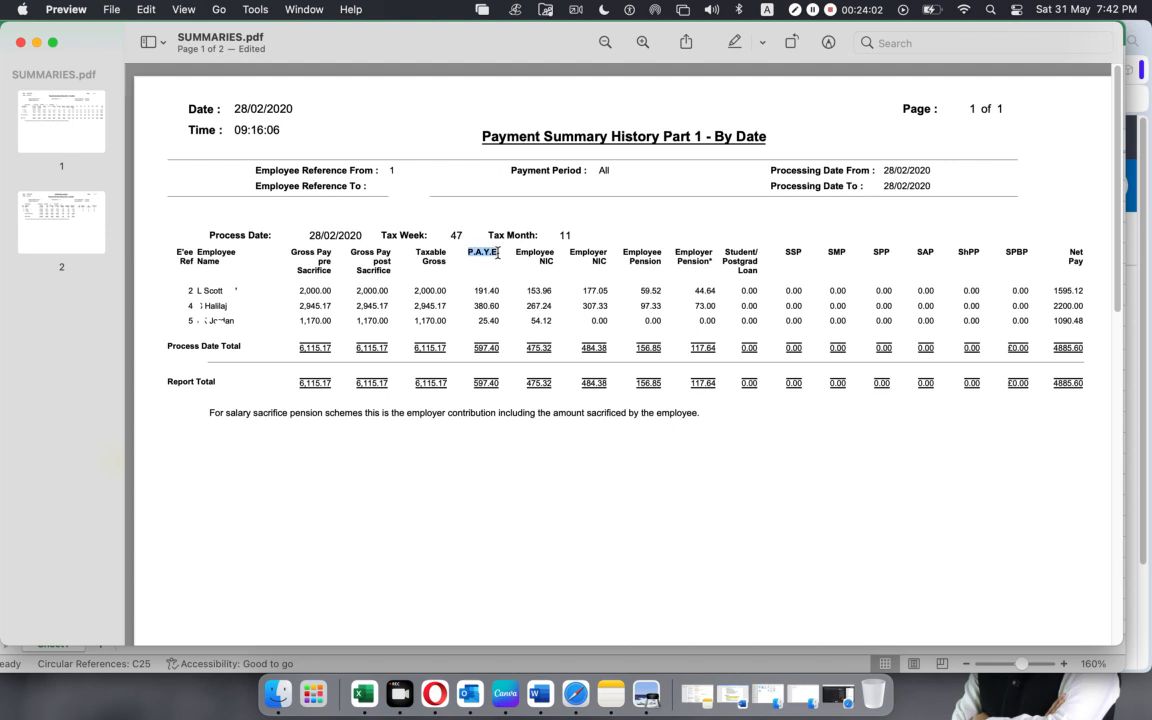
click(478, 384)
drag(469, 251, 554, 264)
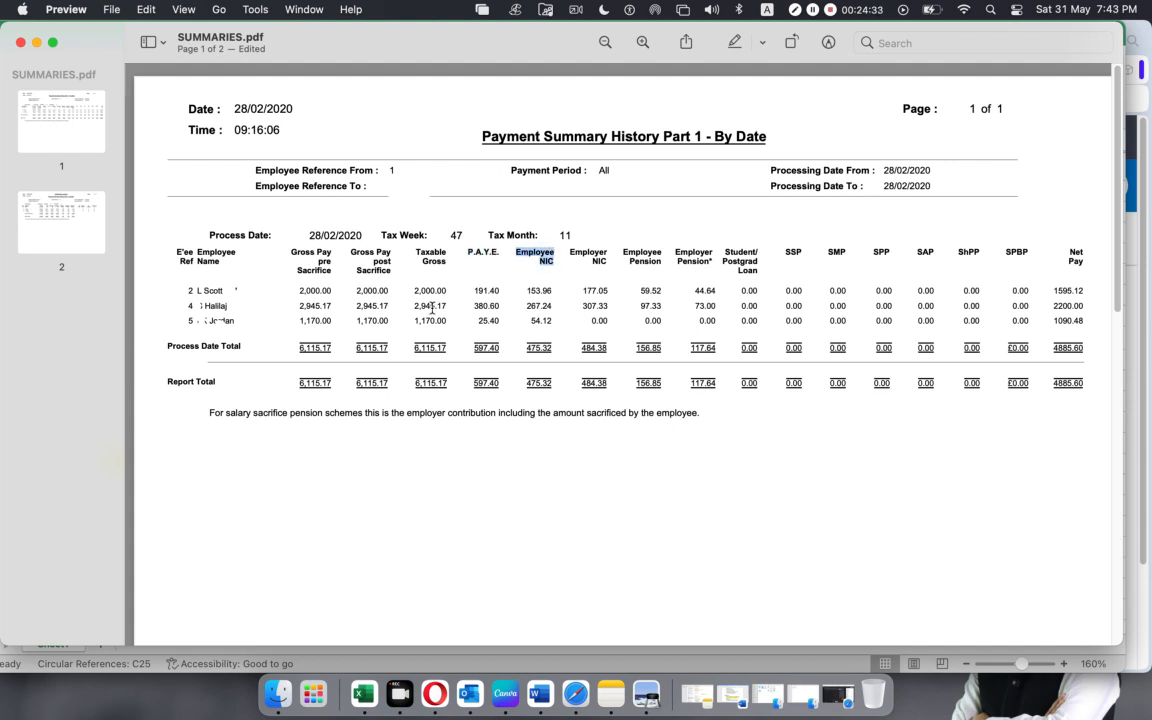
click(552, 386)
drag(568, 250, 604, 264)
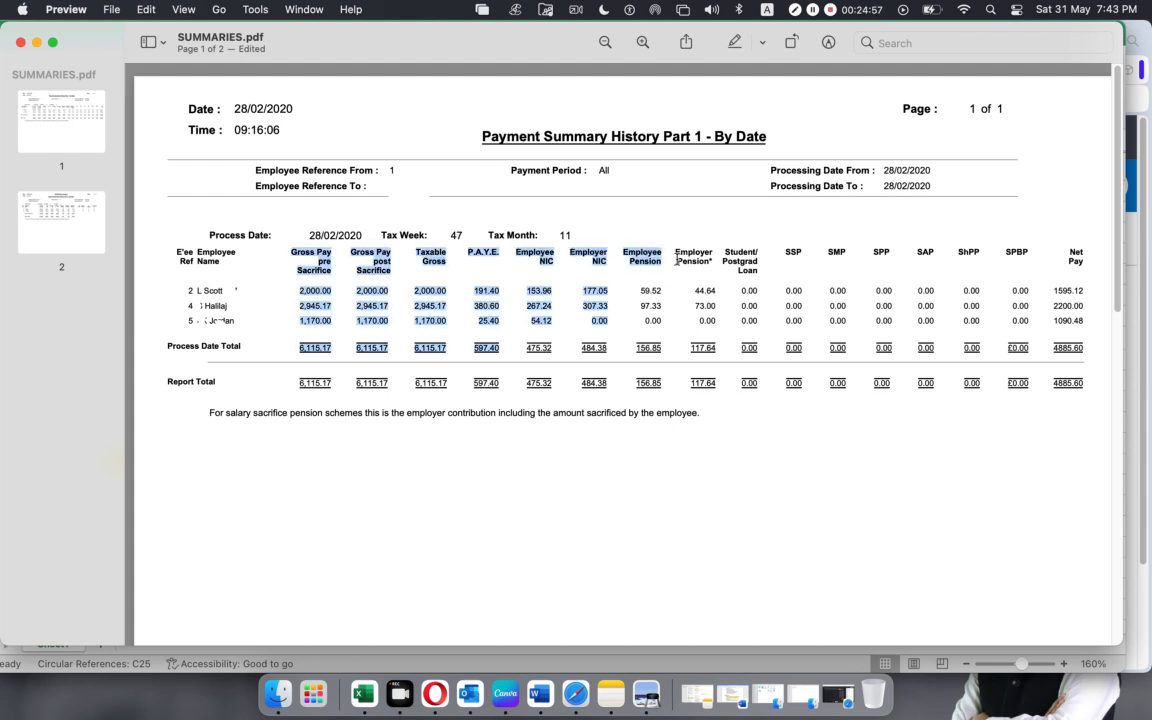
Highlight the Employee Pension and Employer Pension headings in the report, followed by the Net Pay heading and its report total.
drag(677, 259, 706, 261)
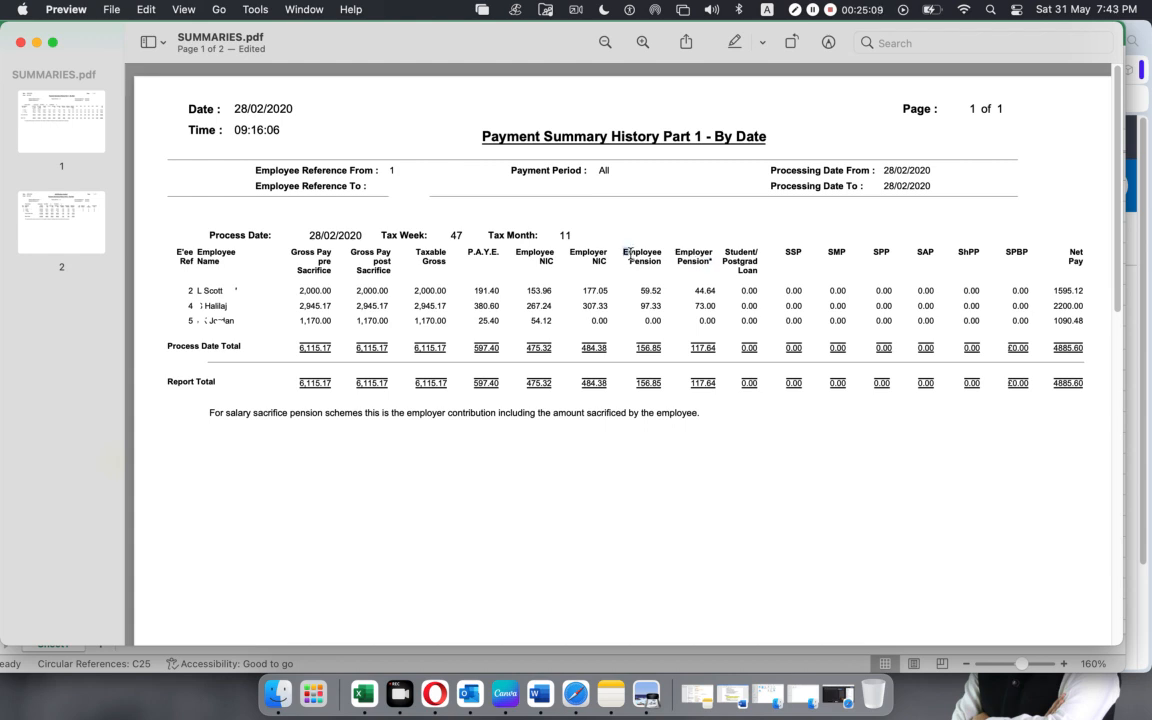
drag(623, 251, 708, 261)
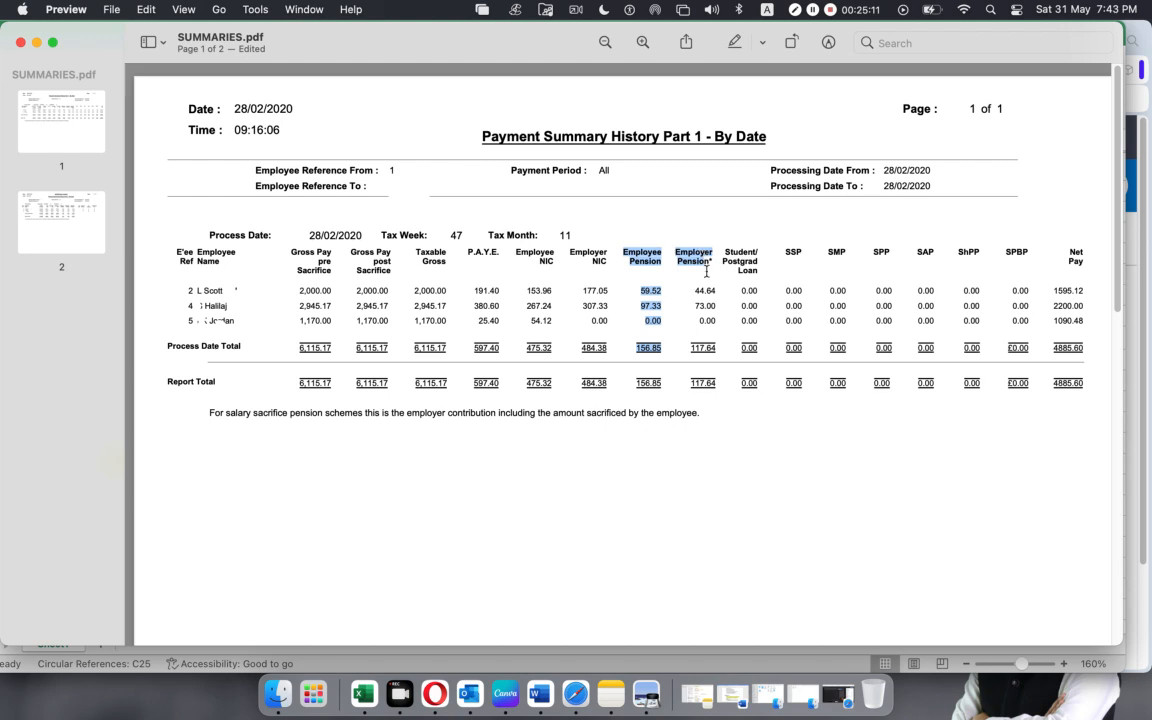
click(697, 469)
drag(1067, 261, 1084, 262)
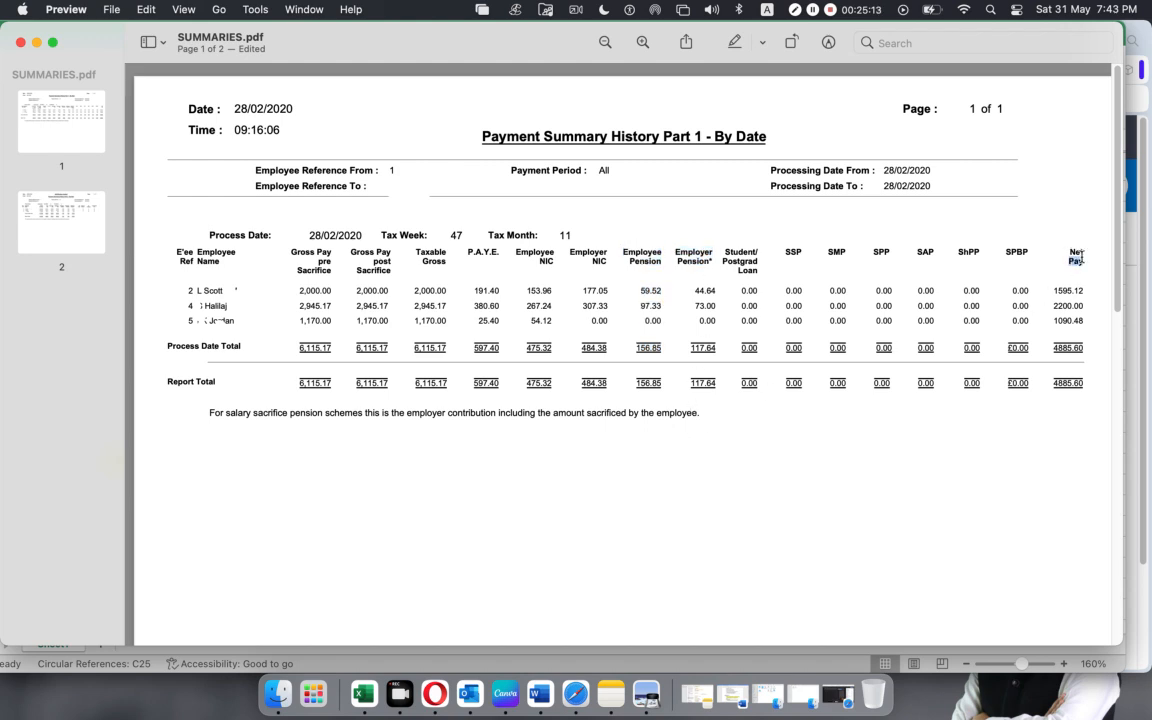
drag(1052, 382, 1086, 381)
Return to the Excel workbook and compare the Employer NIC Payable and Employer Pension Payable accounts with the Employer NIC and Employer Pension debit lines.
click(362, 688)
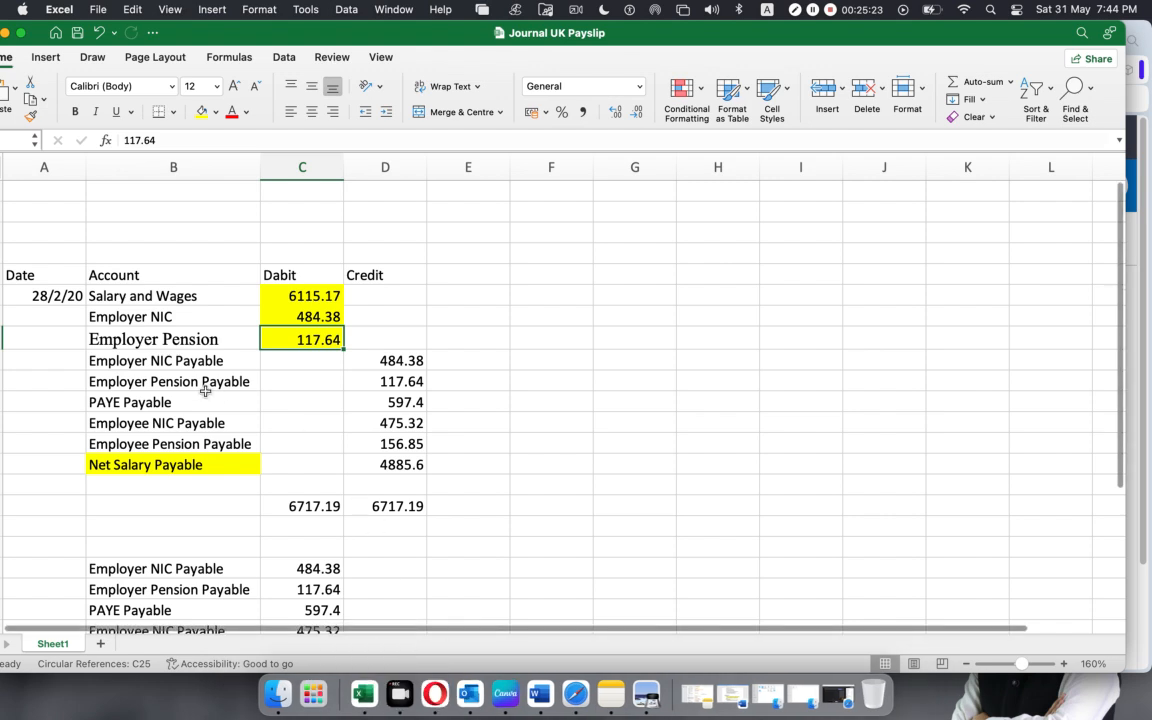
click(94, 359)
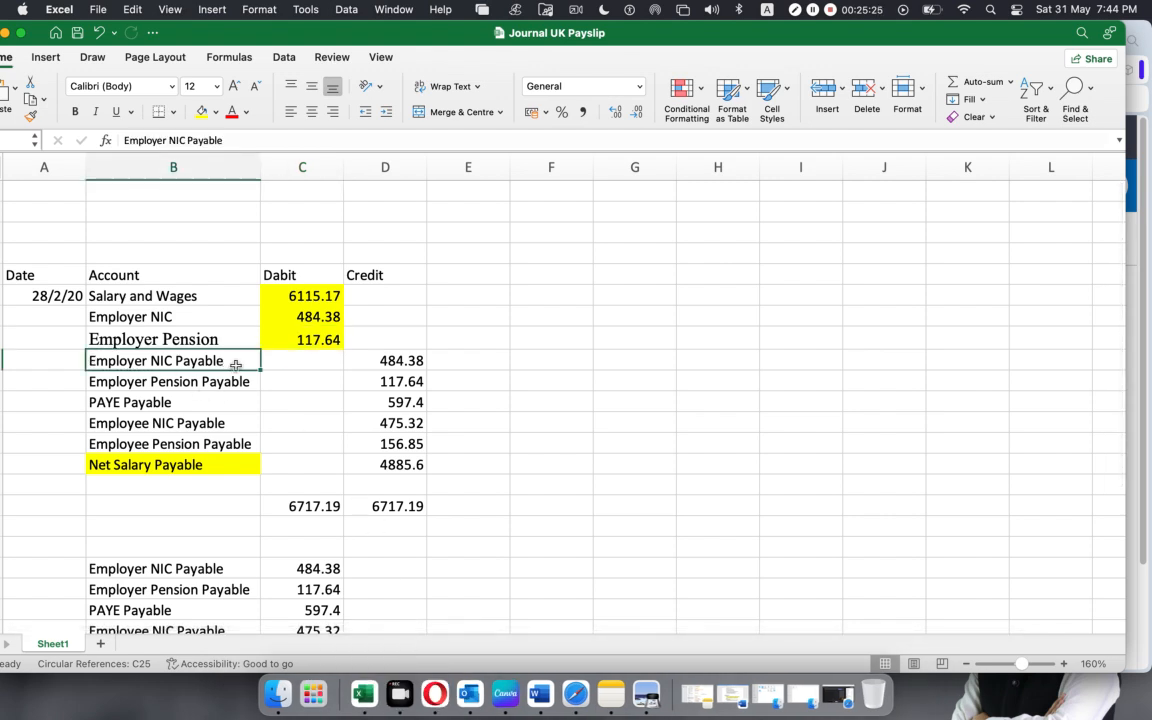
click(120, 383)
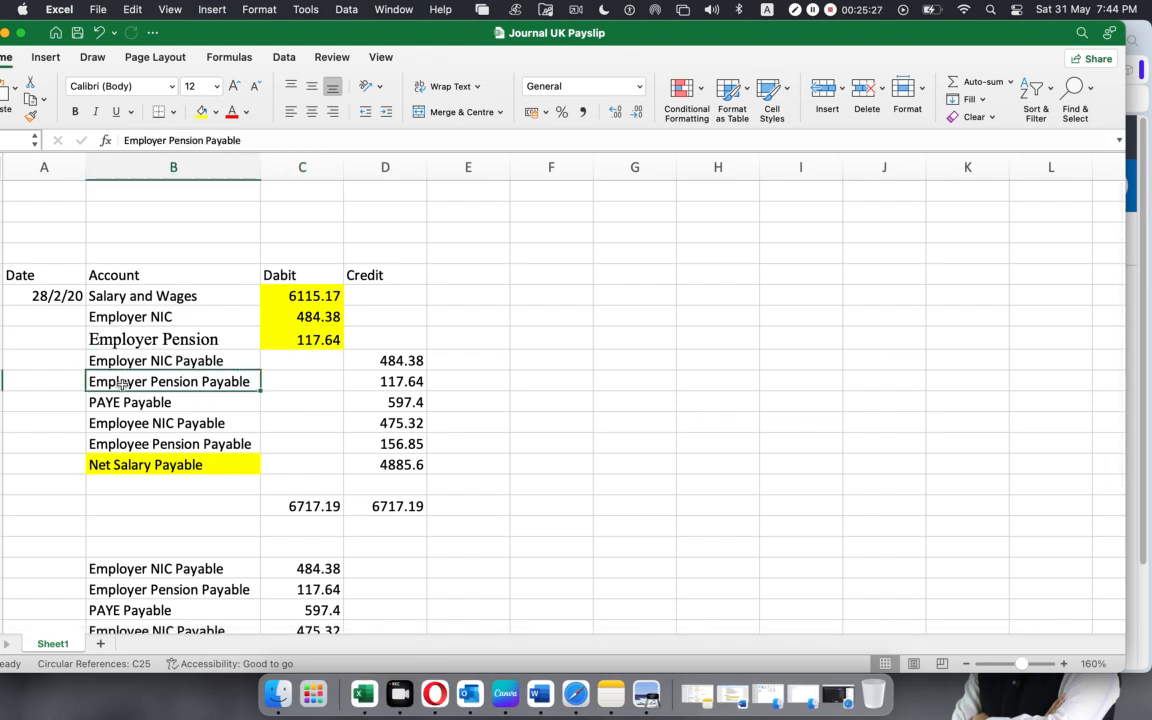
drag(130, 316, 296, 337)
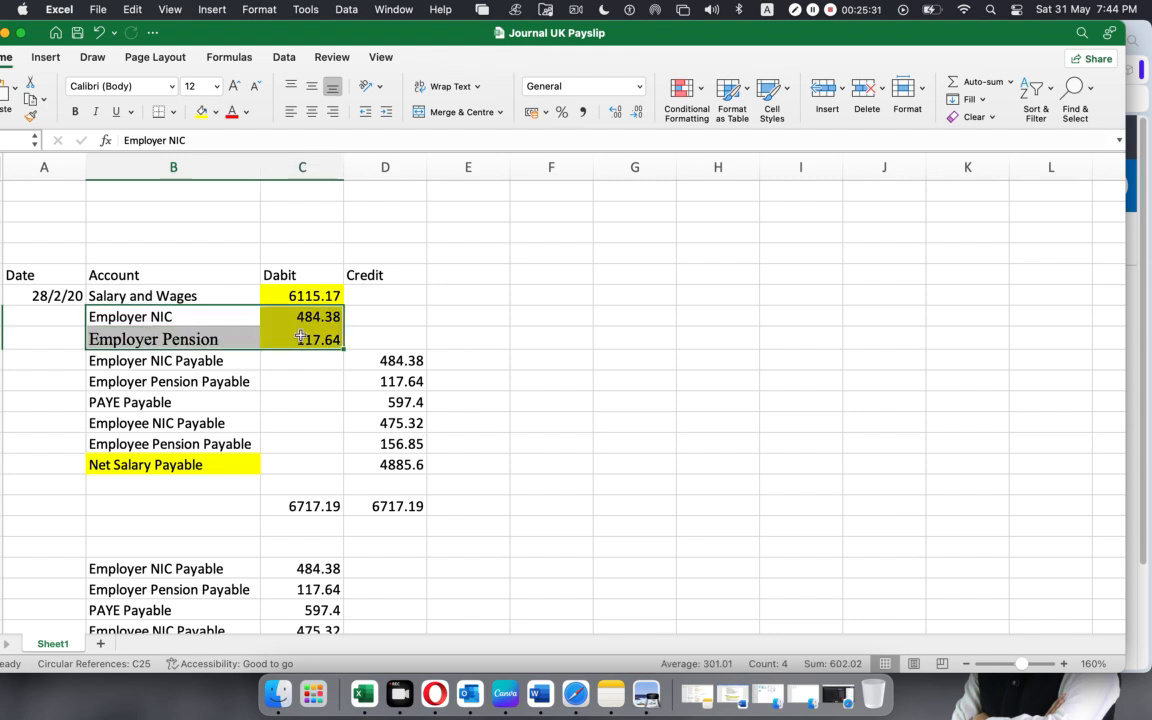
click(285, 316)
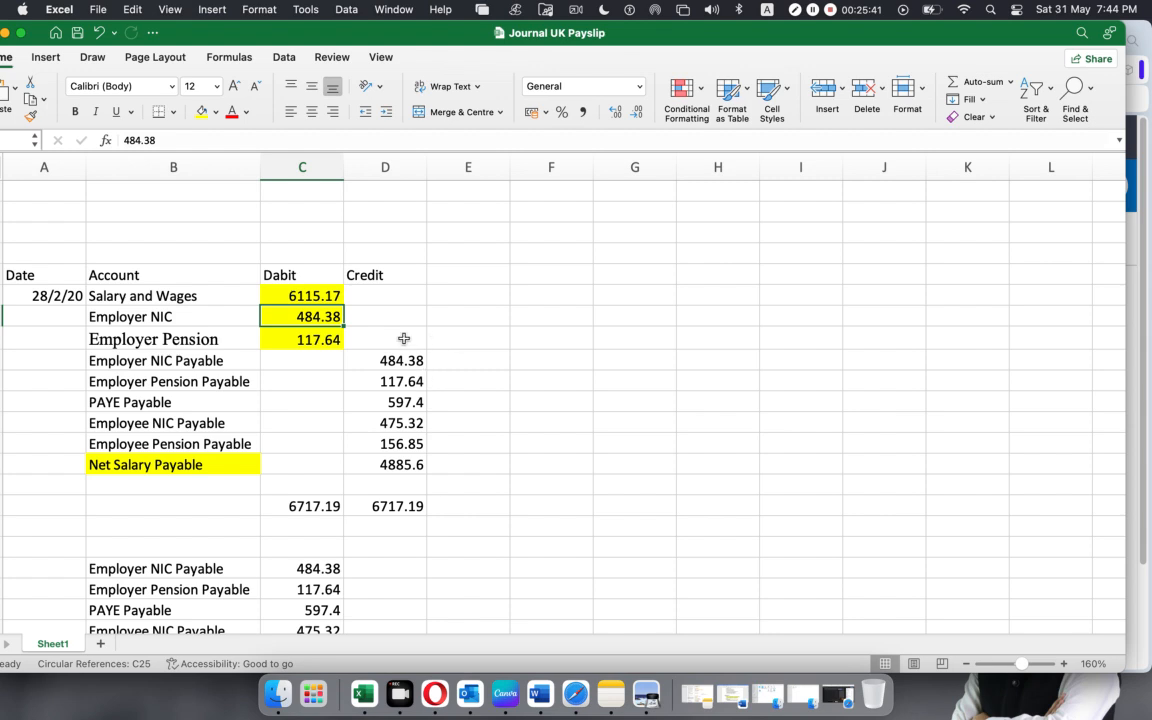
drag(124, 316, 301, 339)
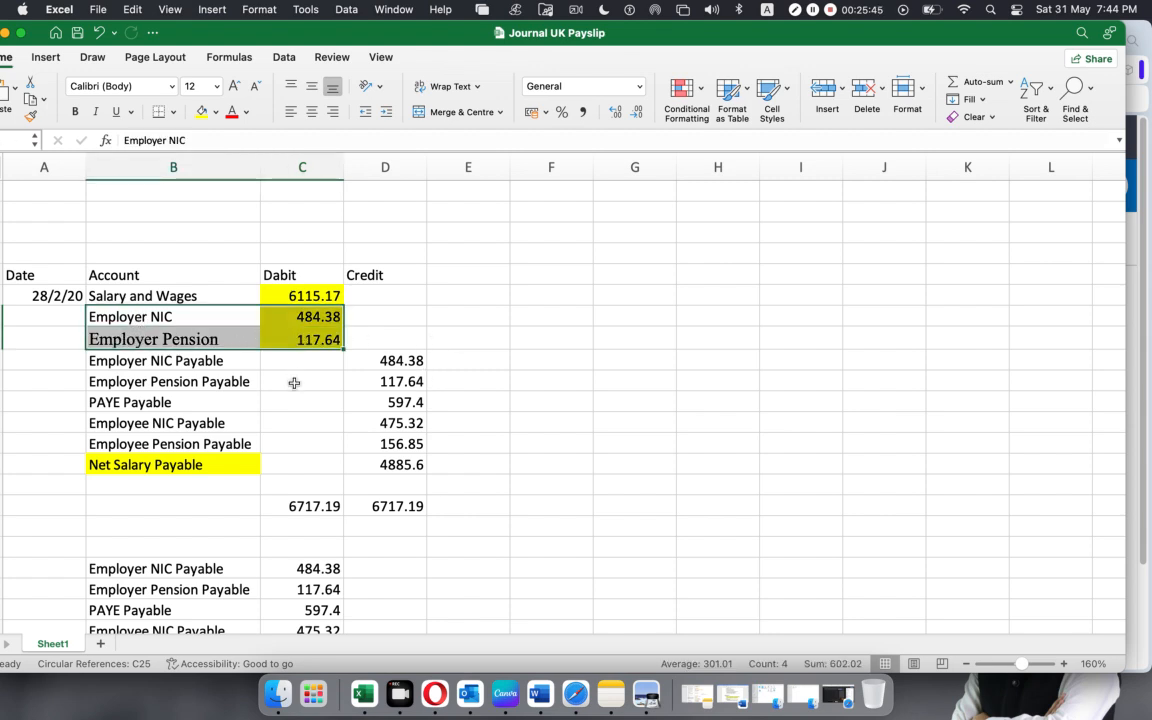
Select the employer NIC and pension payable accounts, their matching expense accounts and their credit amounts, ending on the PAYE Payable account.
click(293, 380)
click(141, 362)
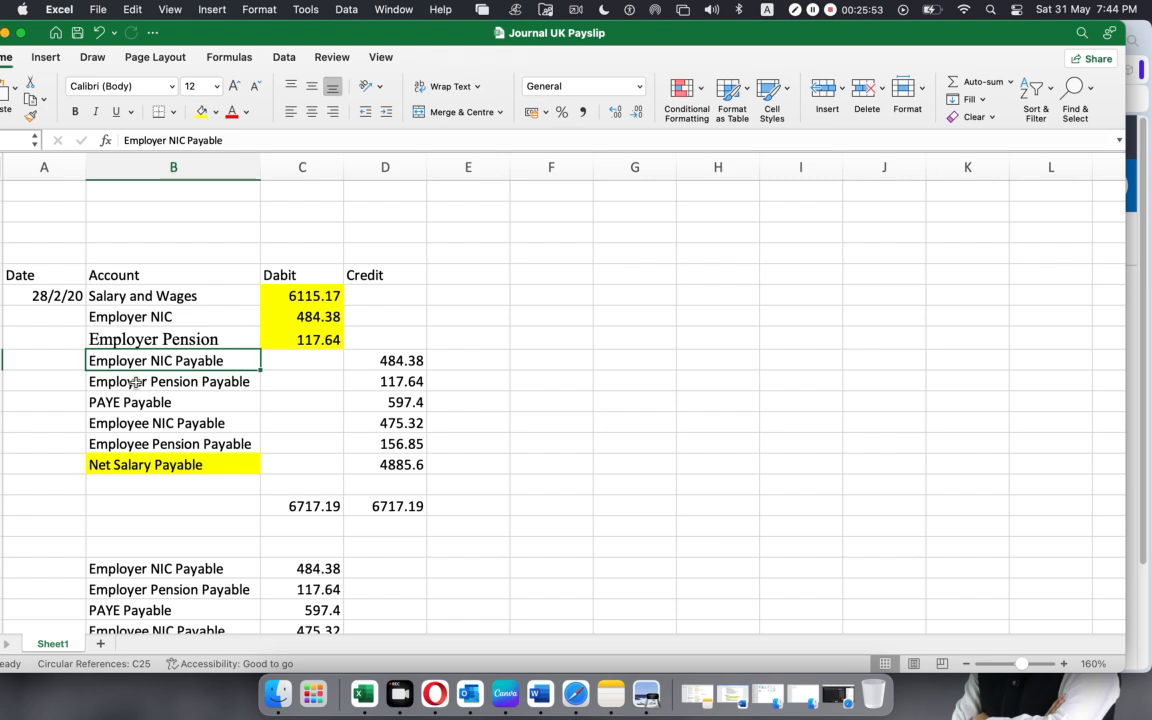
click(135, 382)
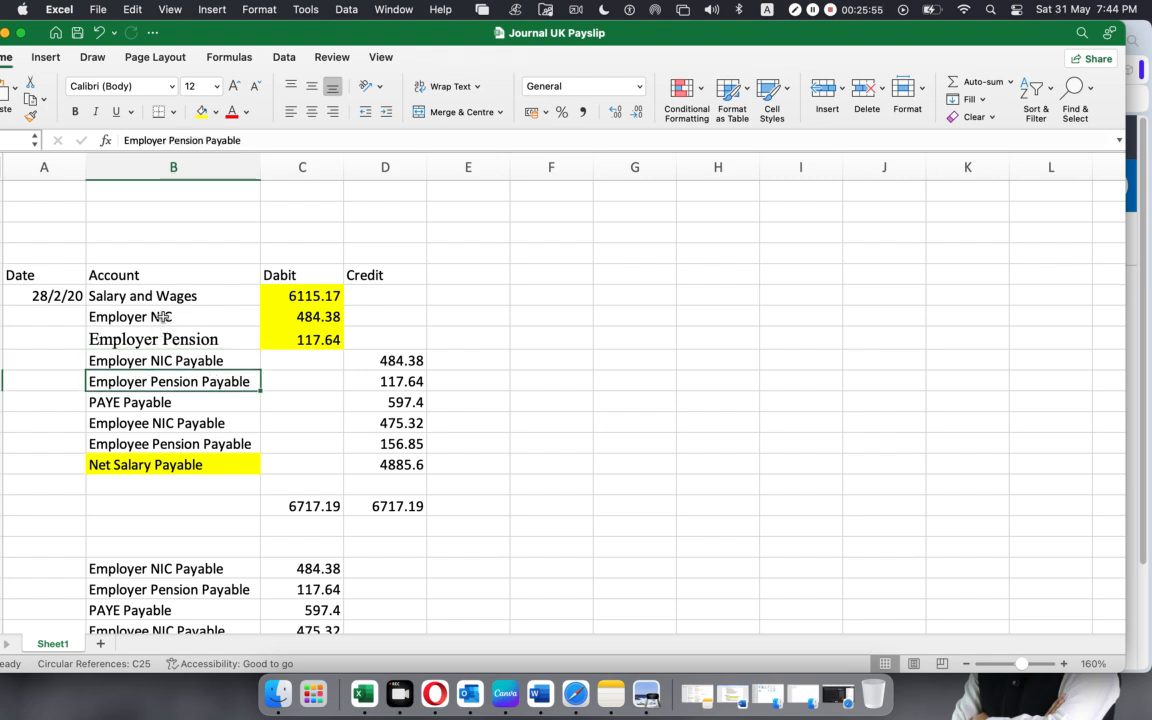
drag(148, 316, 160, 334)
drag(380, 360, 382, 381)
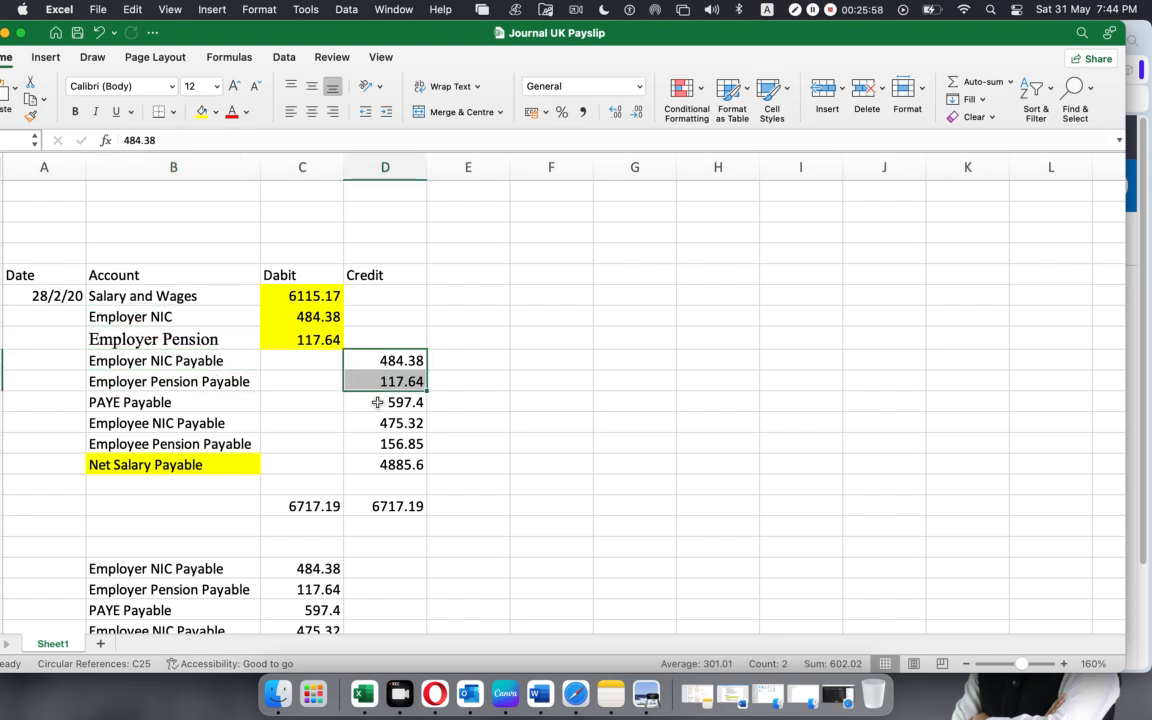
click(113, 403)
Switch to SUMMARIES.pdf in Preview, highlight Report Total figures up to Employer Pension, and clear the highlight.
click(642, 690)
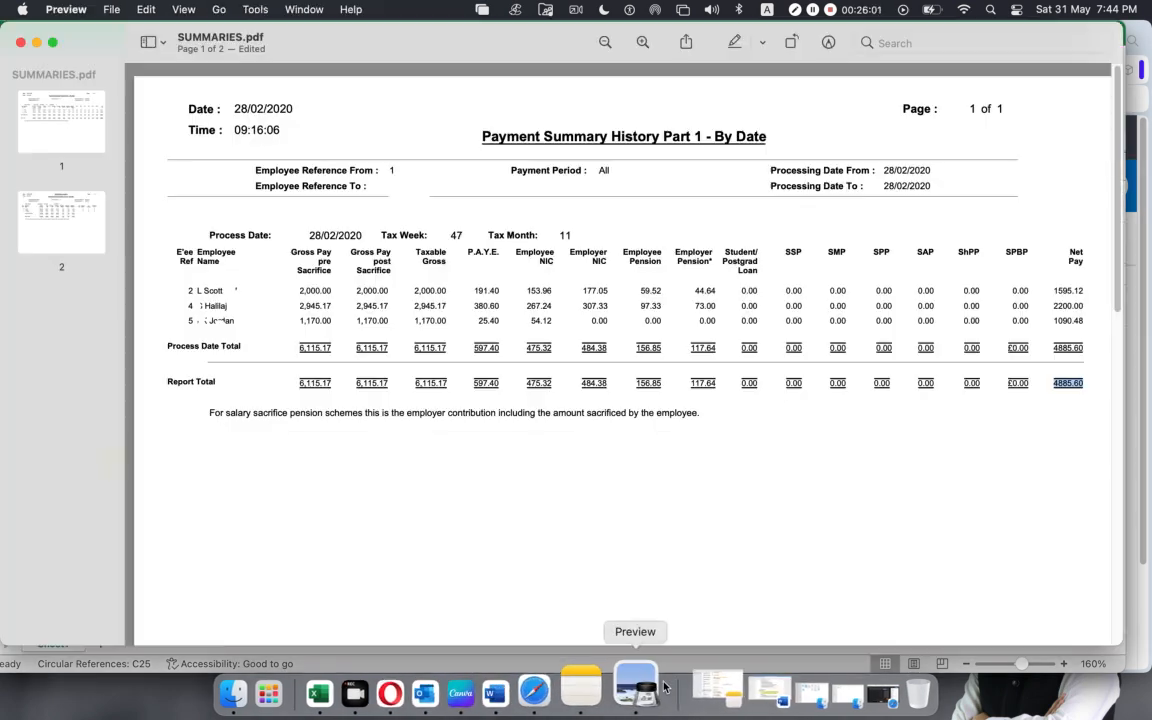
click(508, 384)
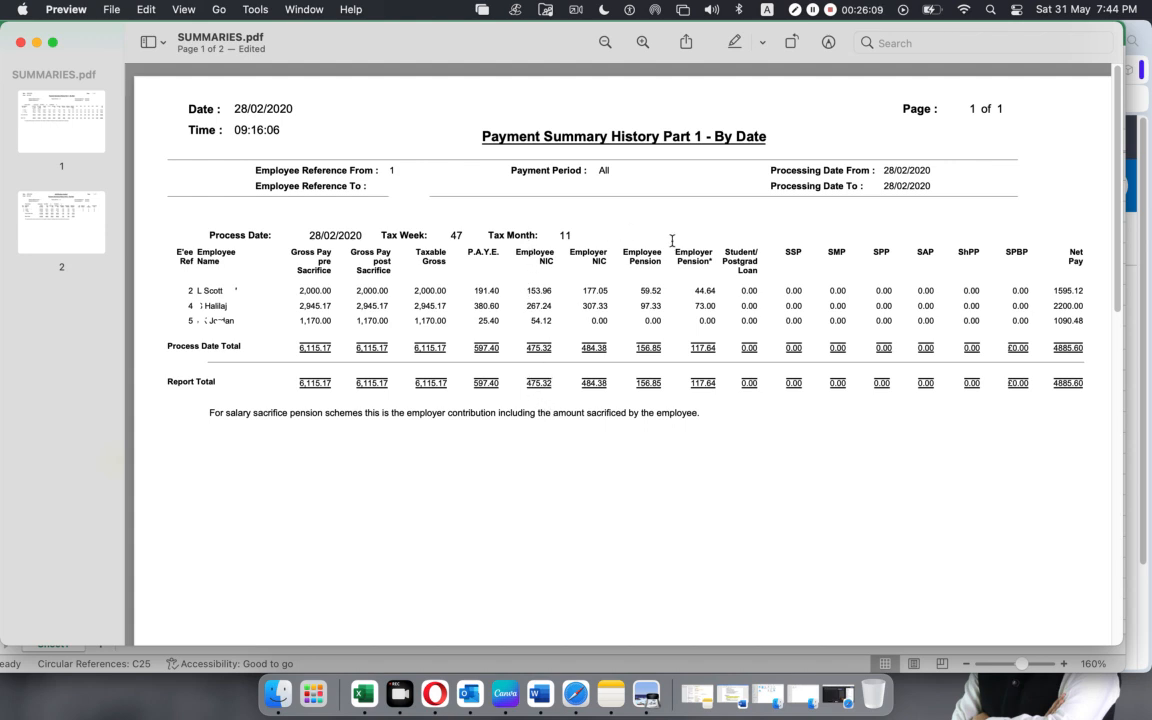
drag(638, 381, 700, 381)
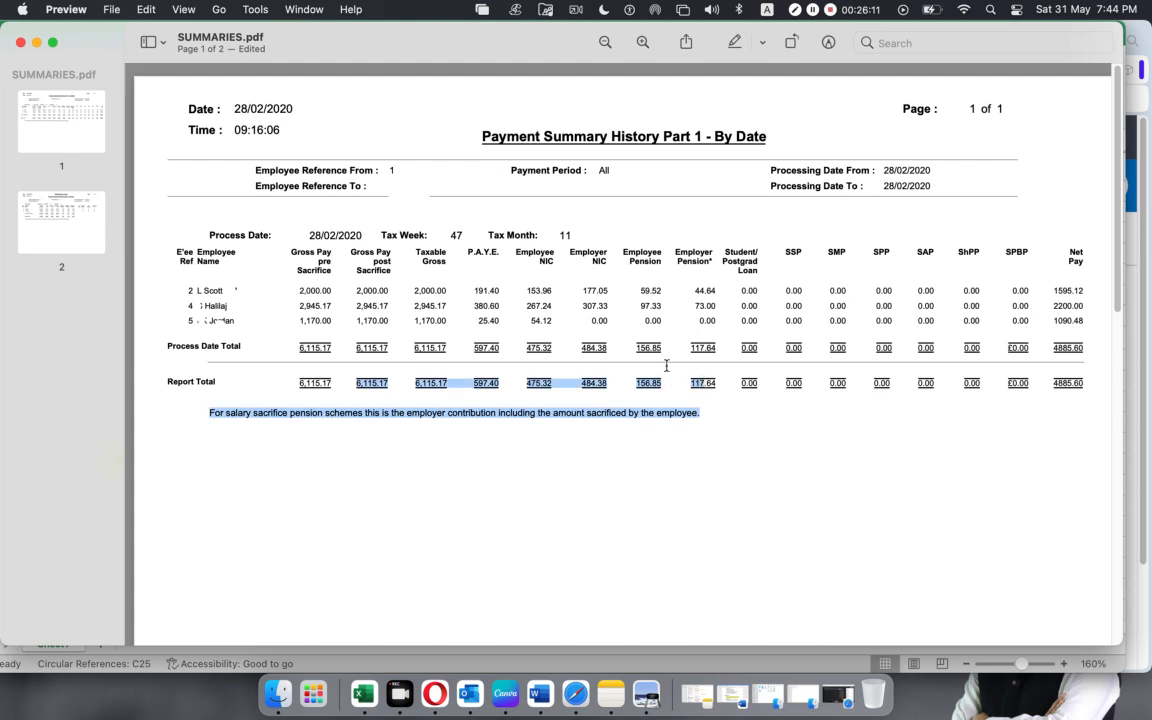
click(571, 249)
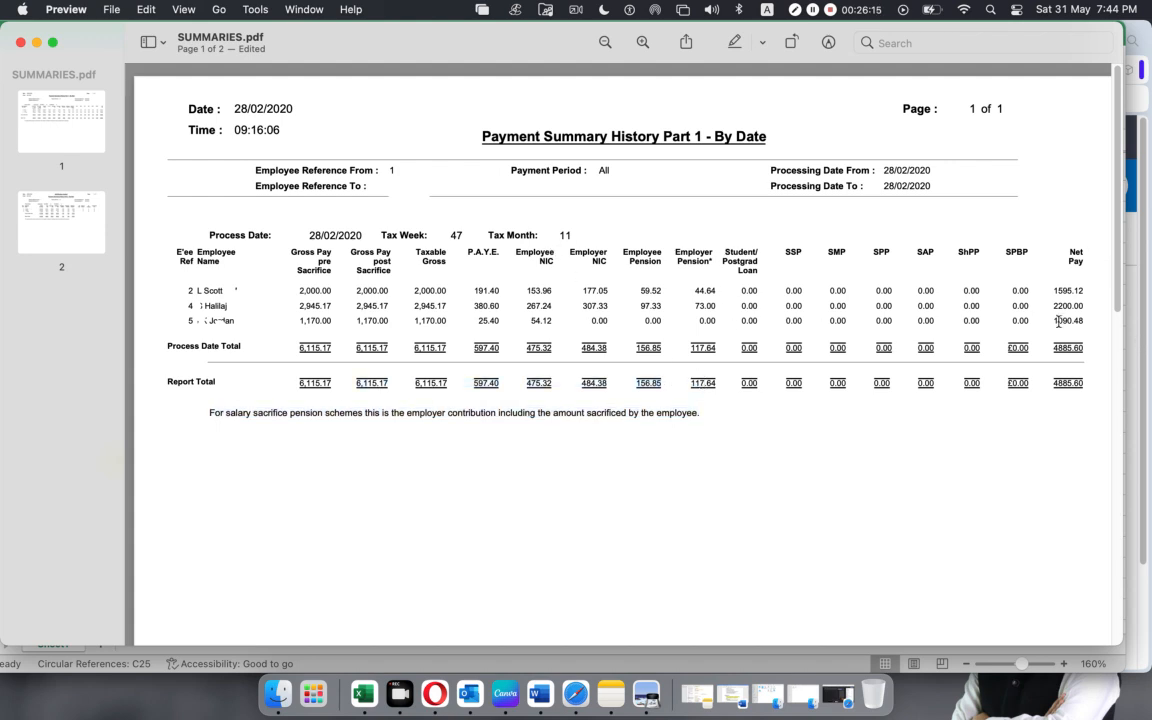
Highlight the Net Pay report total, return to the Excel workbook, and select the Employer NIC and Employer Pension Payable accounts with their credit amounts.
drag(1055, 386, 1090, 385)
click(365, 688)
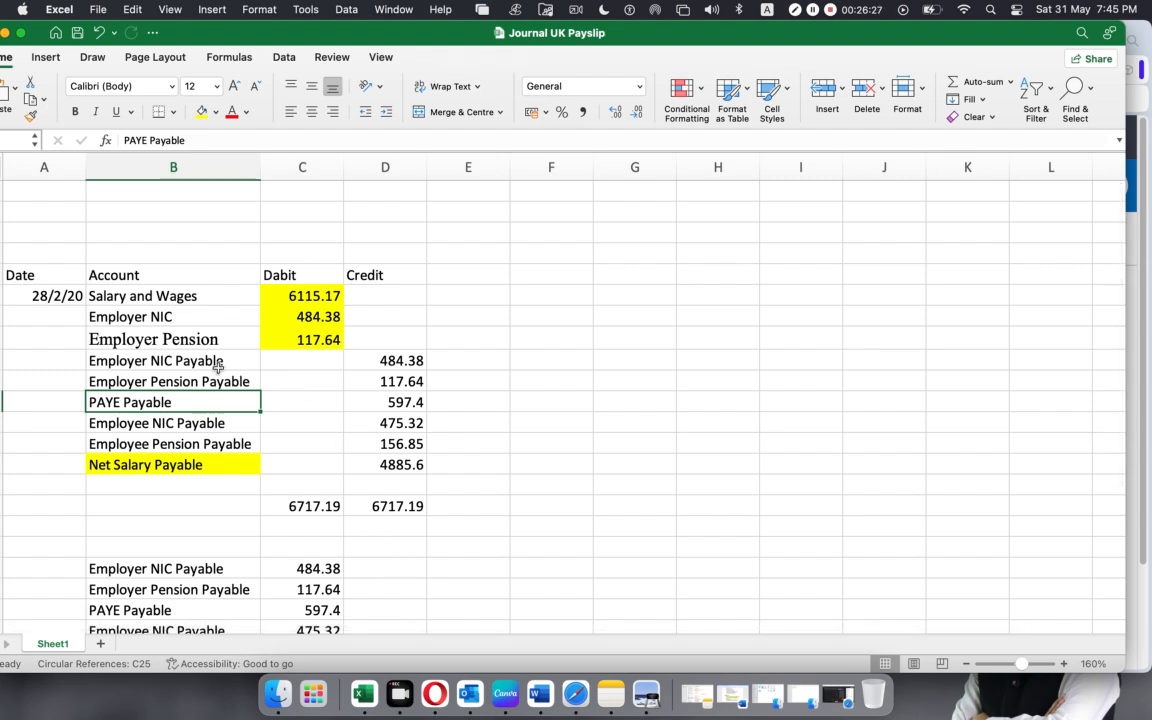
click(150, 361)
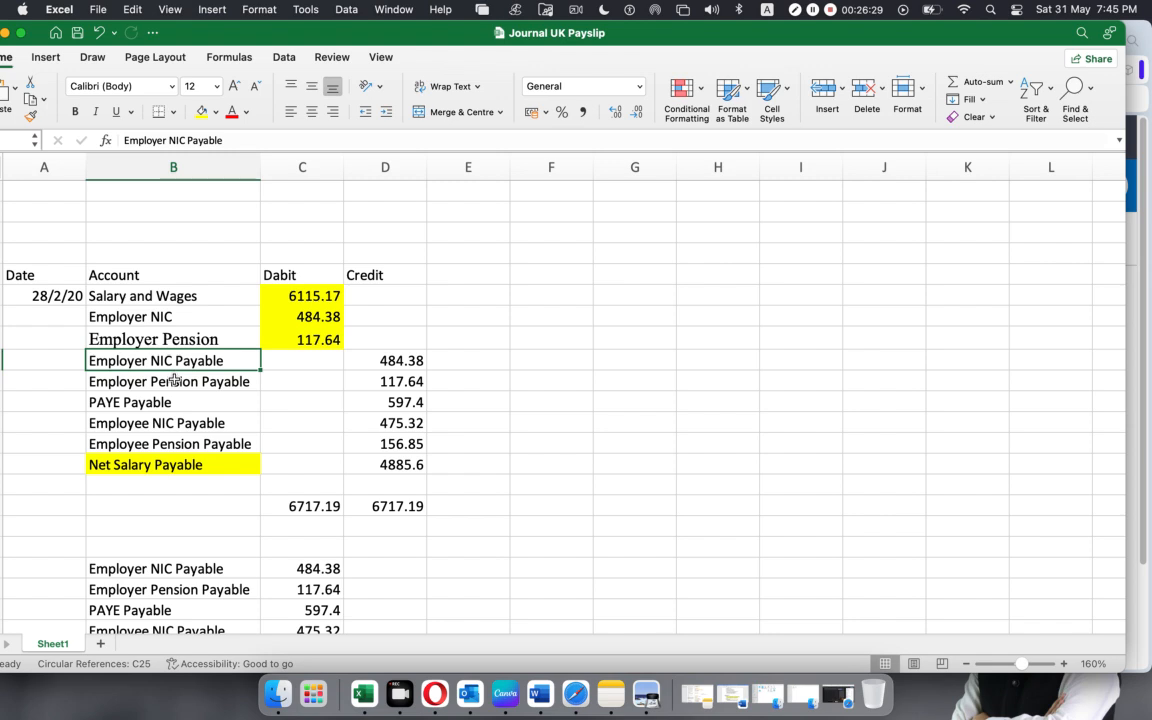
click(174, 379)
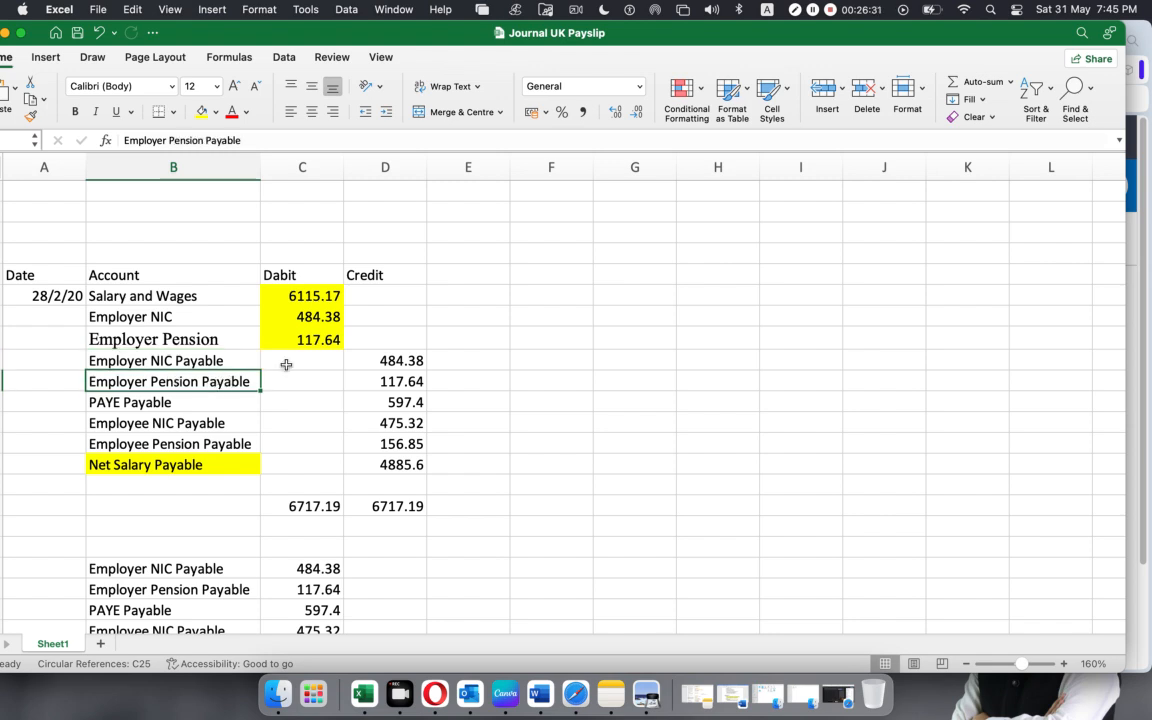
drag(395, 361, 409, 379)
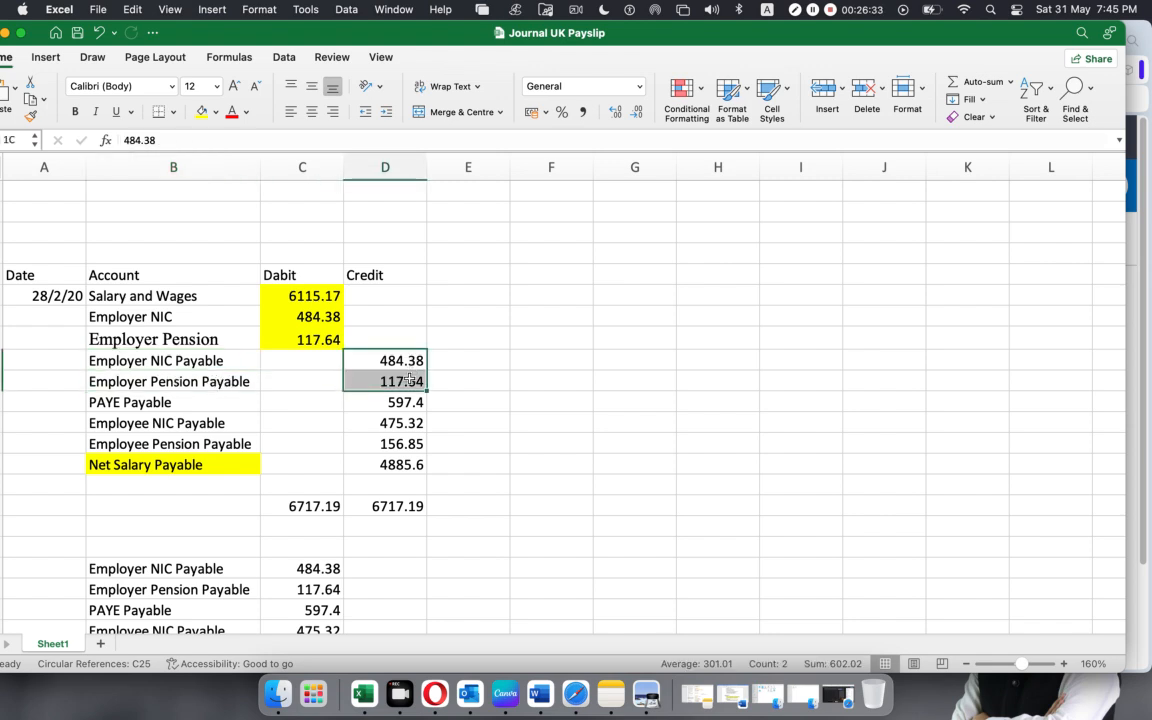
Point out the PAYE Payable account and its credit amount, followed by the Employee NIC and Employee Pension Payable accounts and the Employee NIC credit.
click(188, 403)
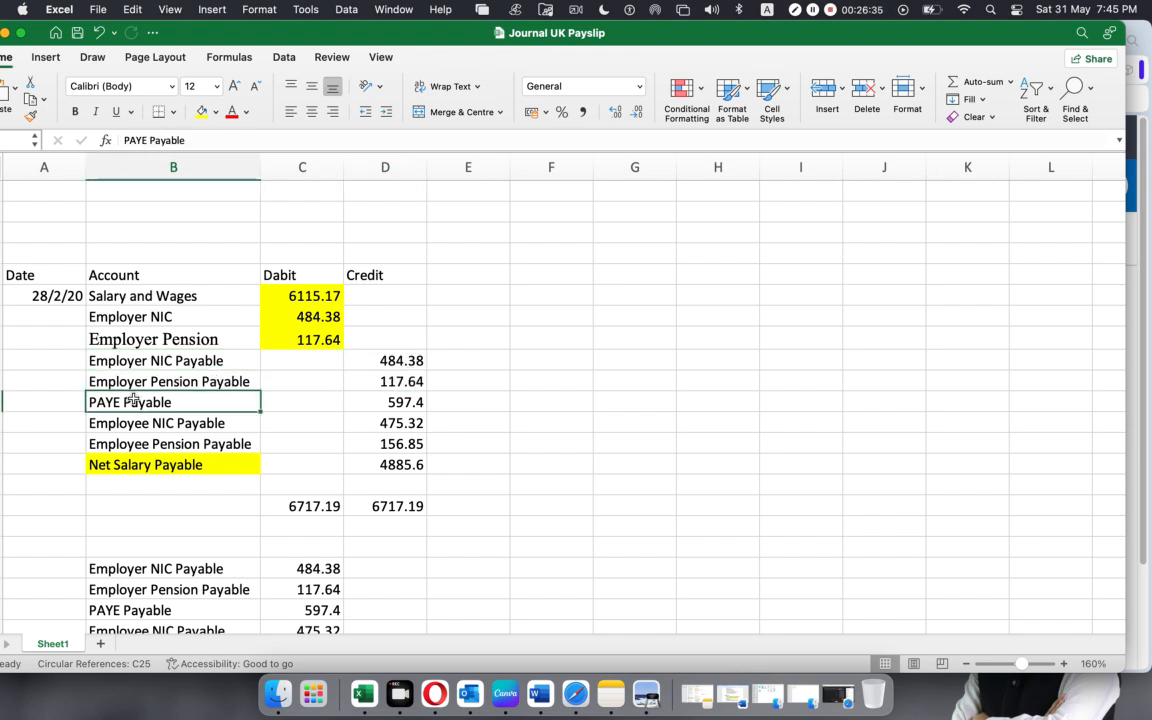
click(408, 401)
click(170, 422)
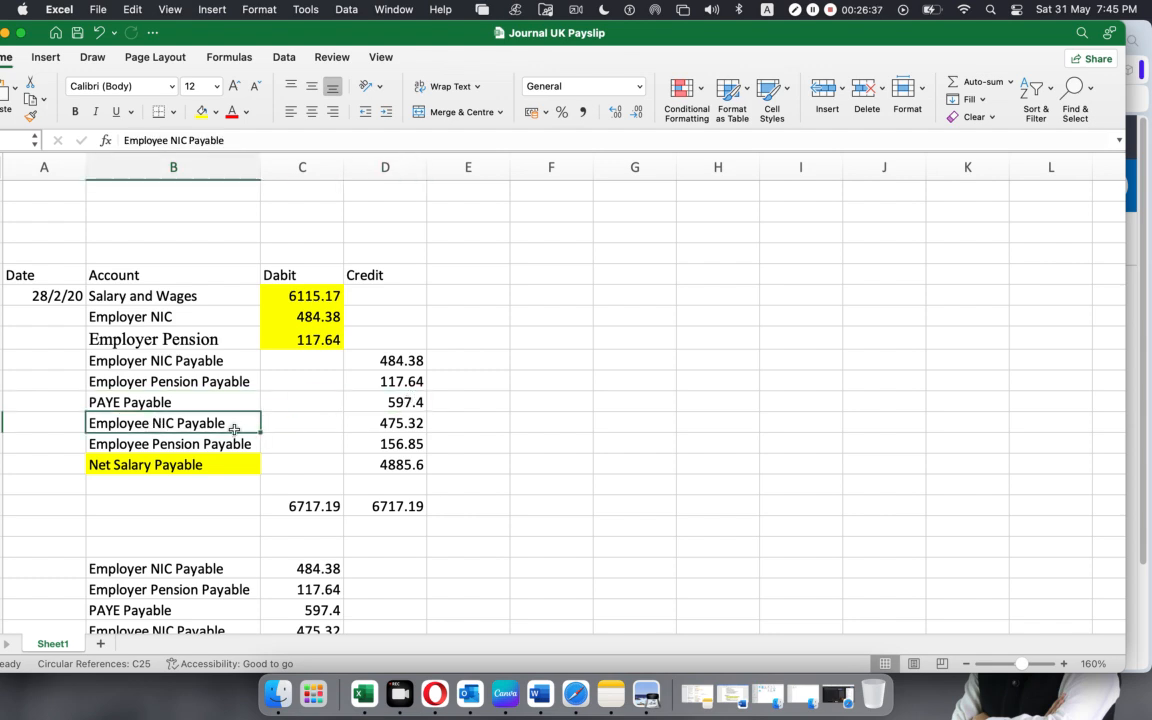
drag(232, 427, 233, 444)
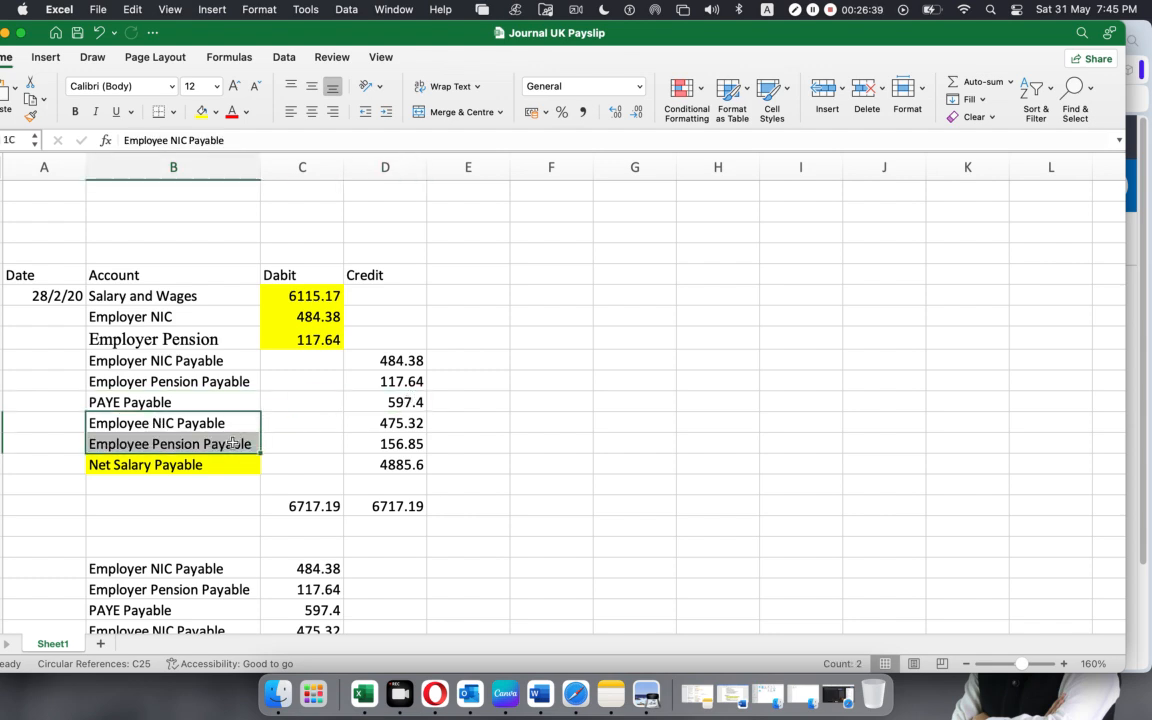
click(387, 423)
double_click(386, 423)
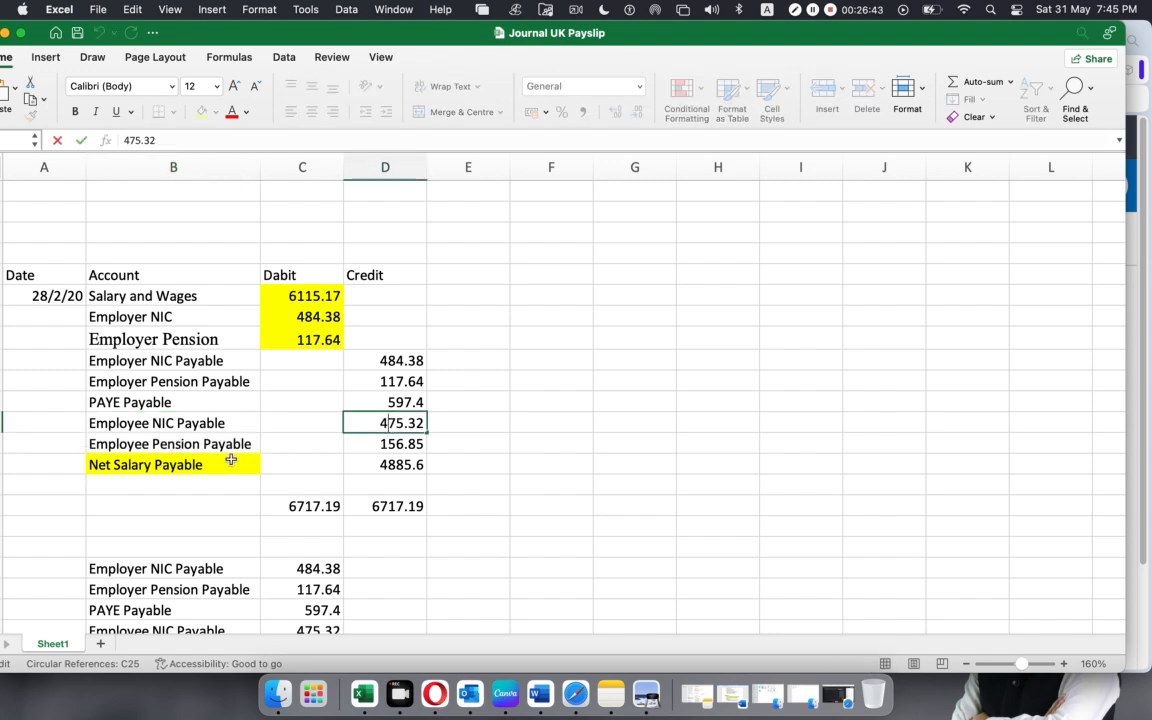
Select the Net Salary Payable account and its matching credit amount in the journal.
click(182, 463)
click(411, 463)
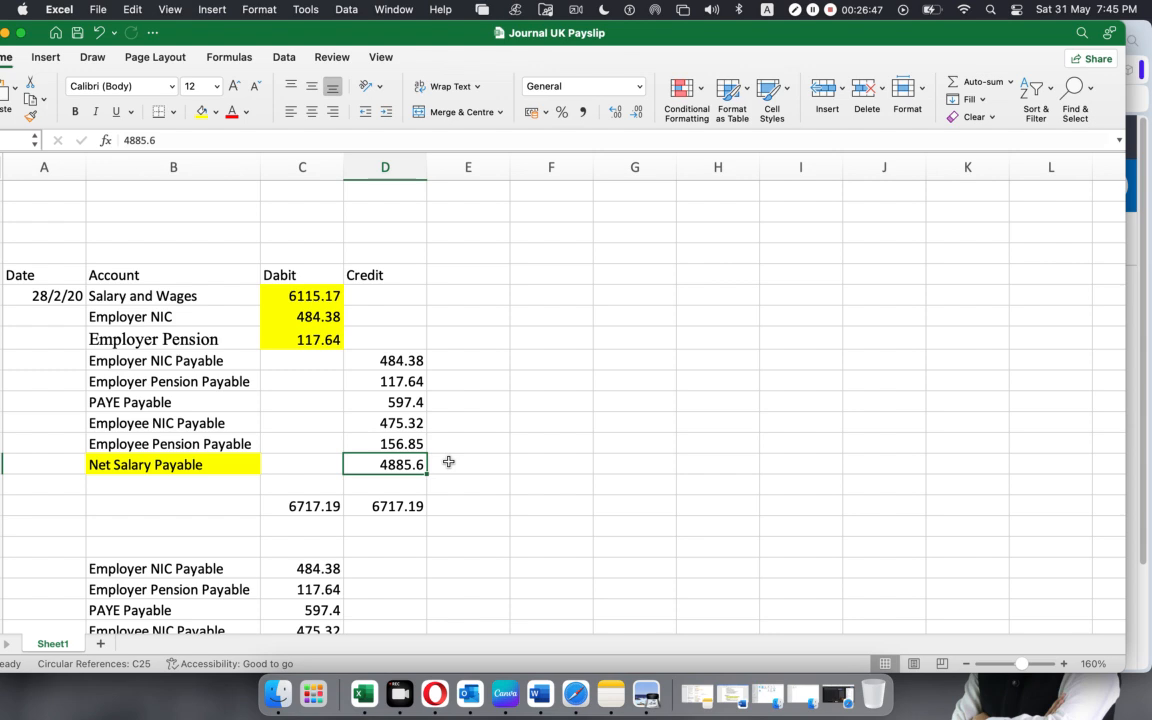
click(205, 463)
click(419, 465)
click(460, 460)
Select the journal's debit amounts down to their total and the credit amounts down to theirs, and clear the selection.
drag(313, 296, 306, 506)
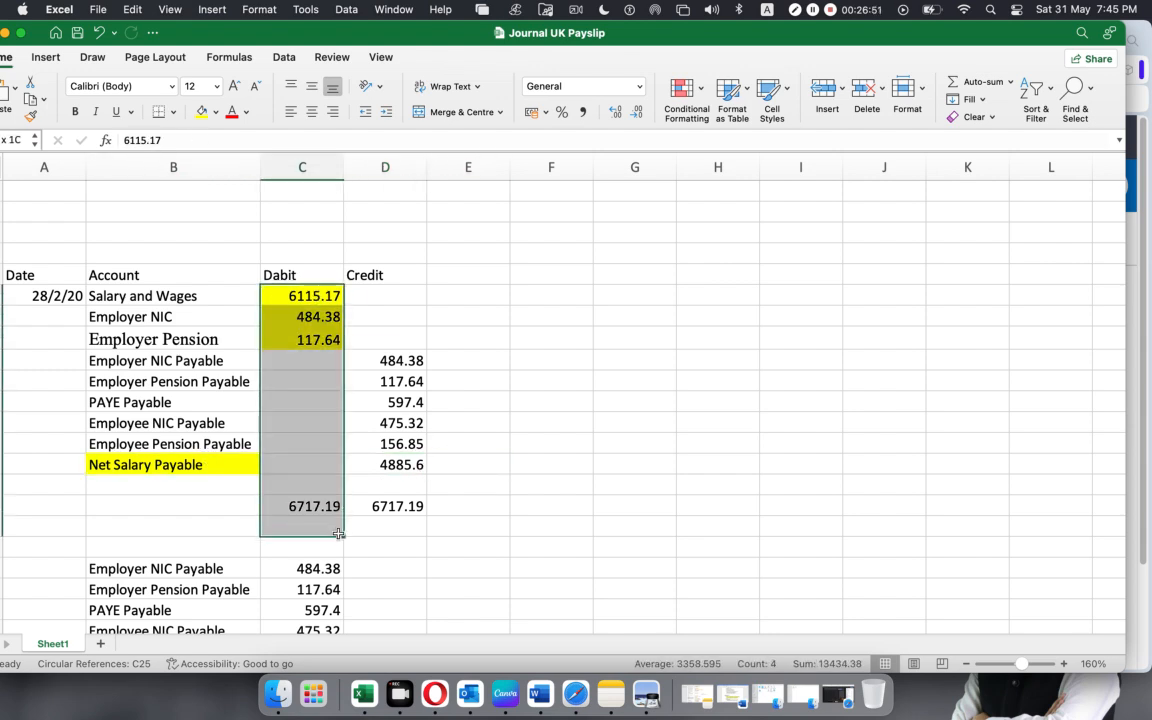
drag(414, 362, 402, 506)
click(592, 487)
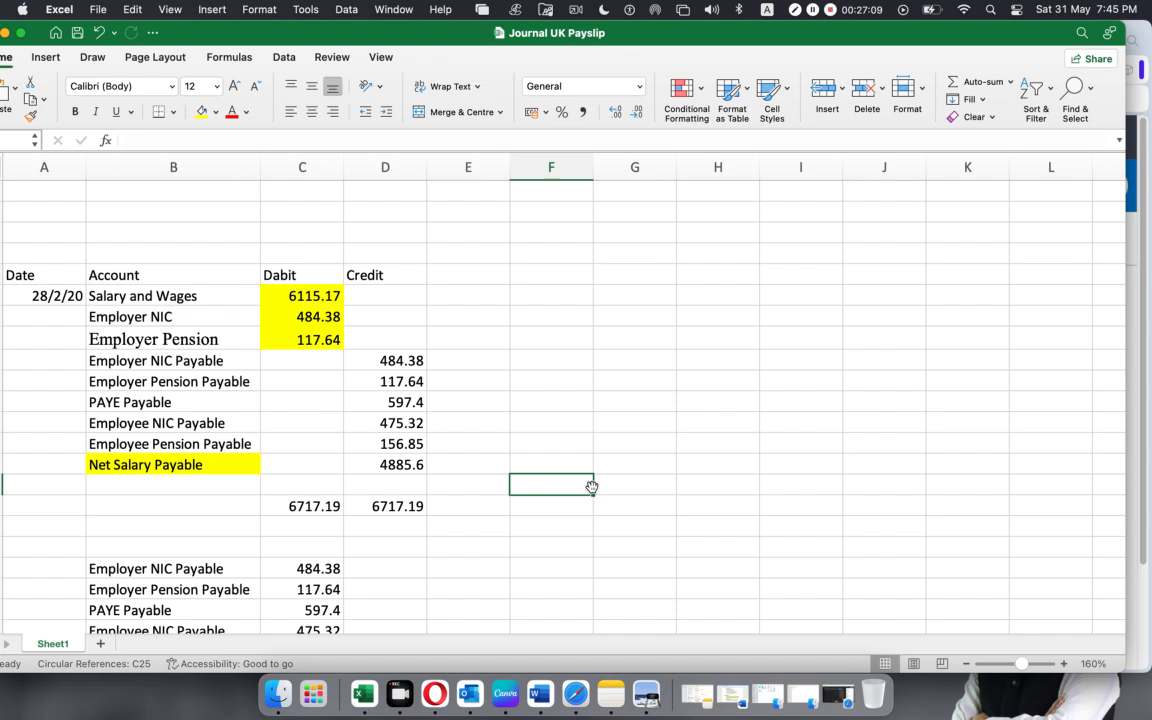
Select Net Salary Payable and its credit amount, compare it with the Net Pay total in SUMMARIES.pdf, and return to the Excel workbook.
click(145, 465)
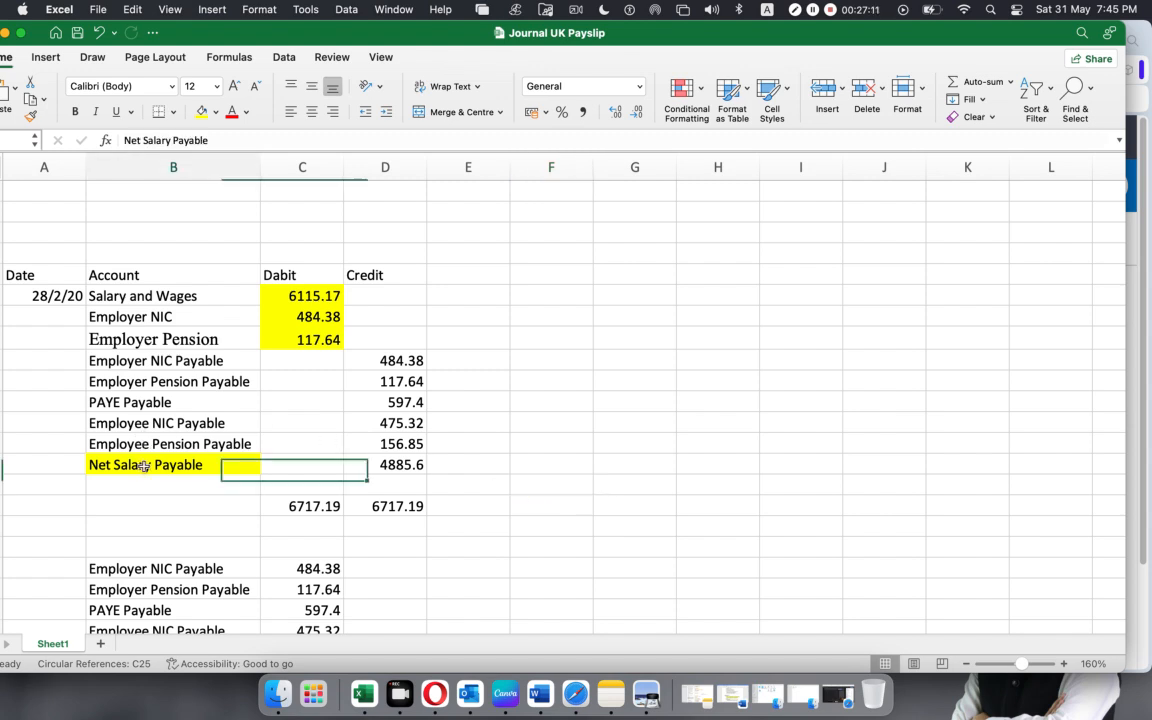
click(415, 466)
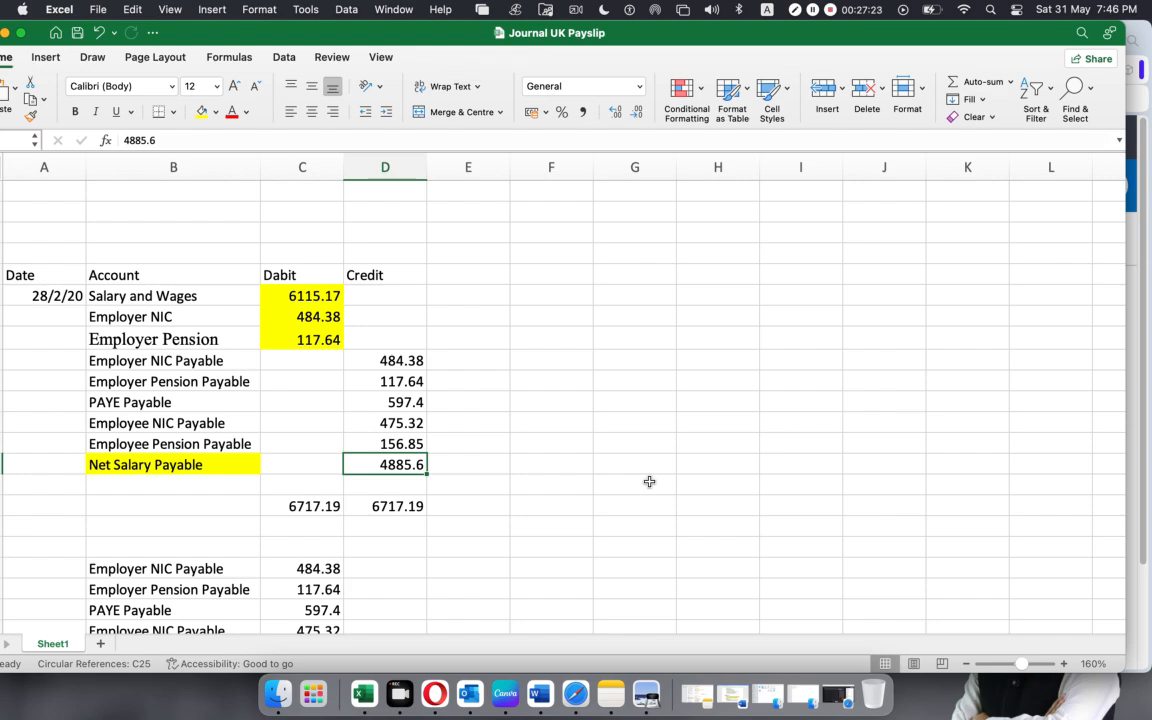
click(646, 693)
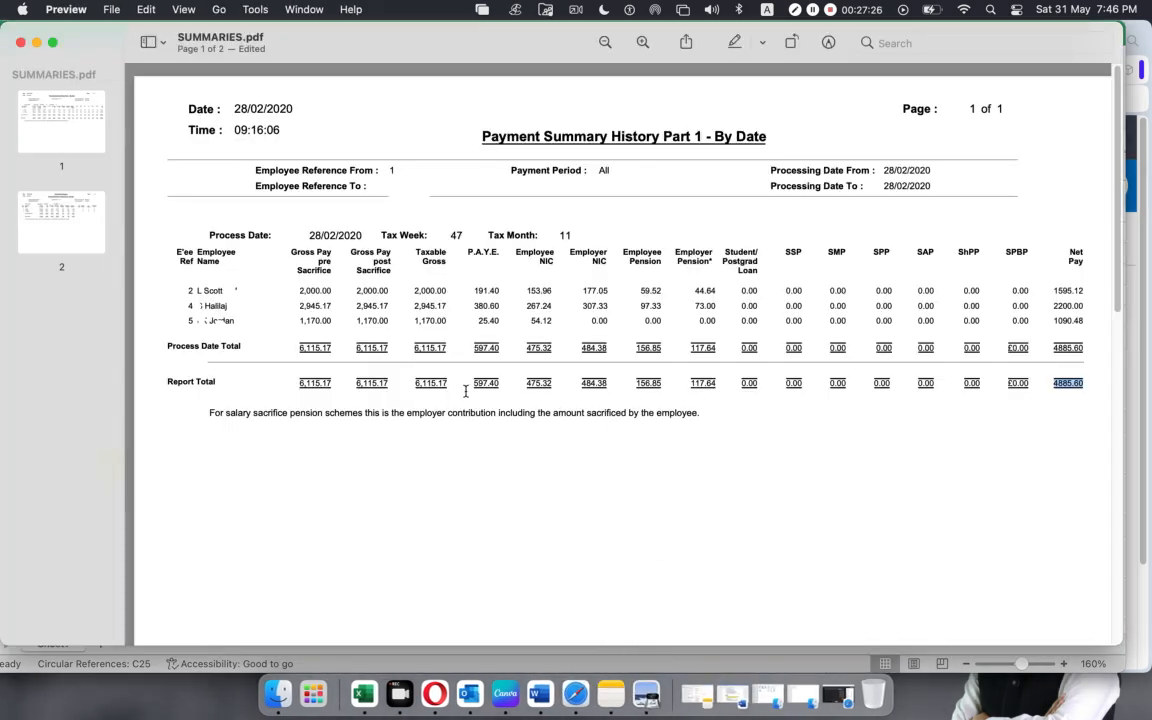
click(363, 693)
Select the three debit lines from Salary and Wages to Employer Pension and the six payable credit lines, first with account names, again as amounts only.
click(100, 296)
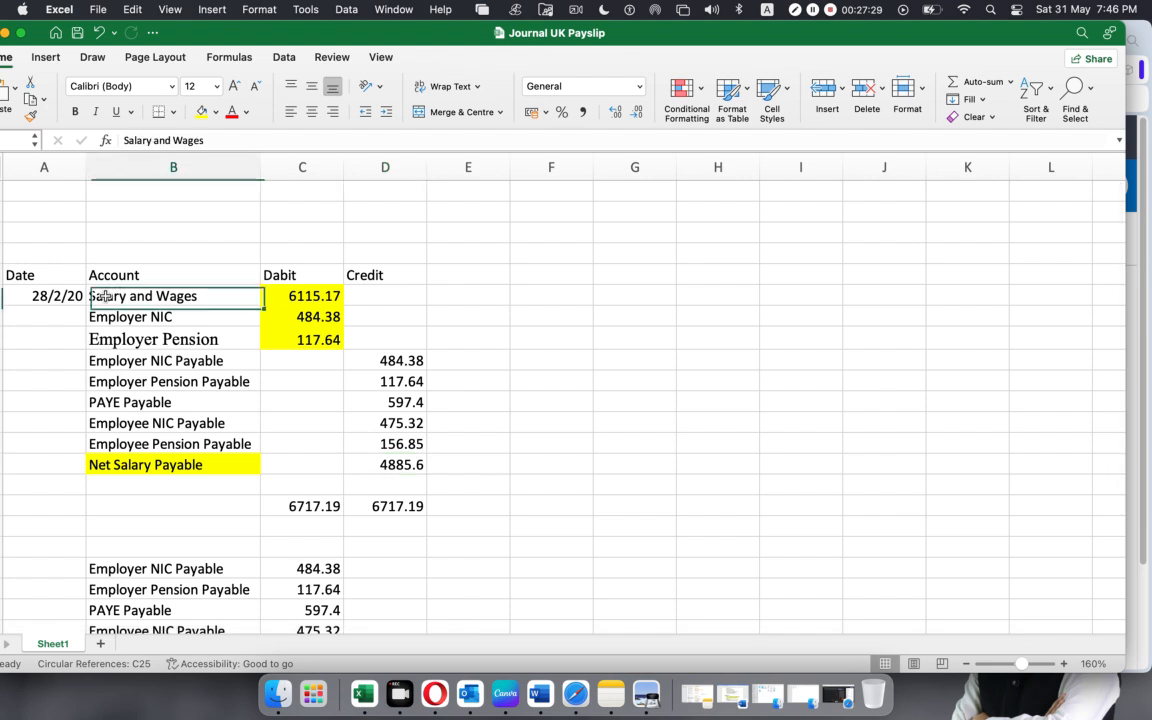
drag(122, 296, 329, 340)
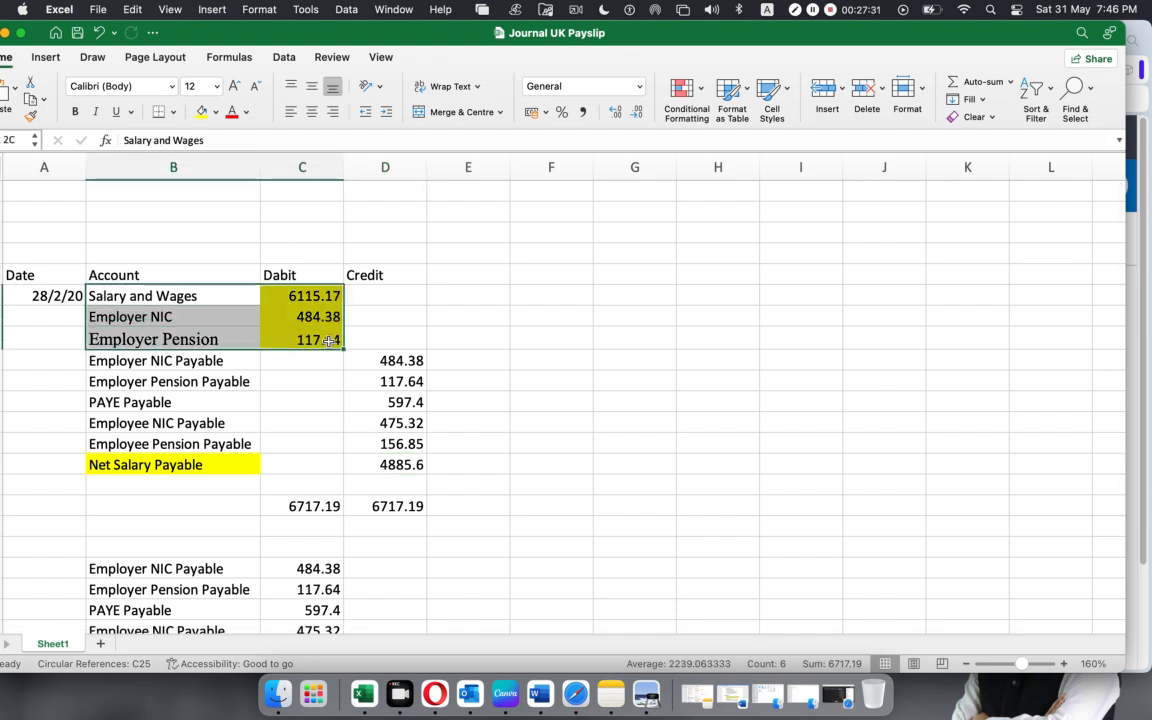
drag(150, 360, 400, 460)
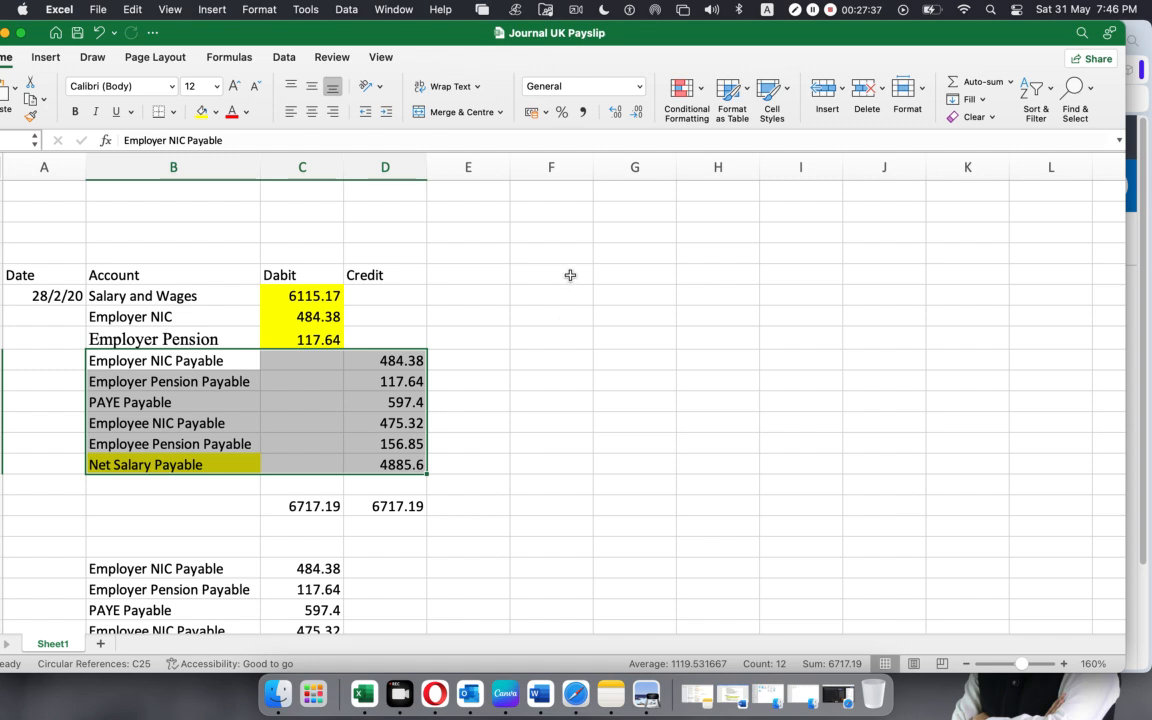
click(300, 297)
drag(312, 315, 302, 338)
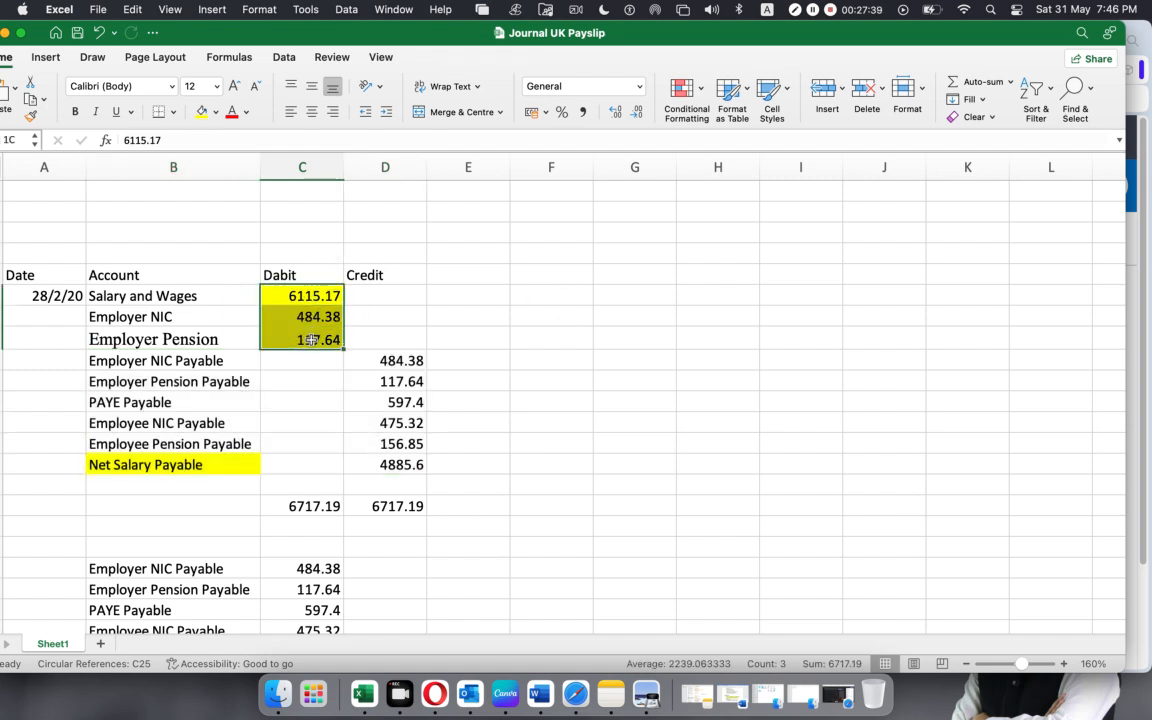
drag(390, 360, 390, 465)
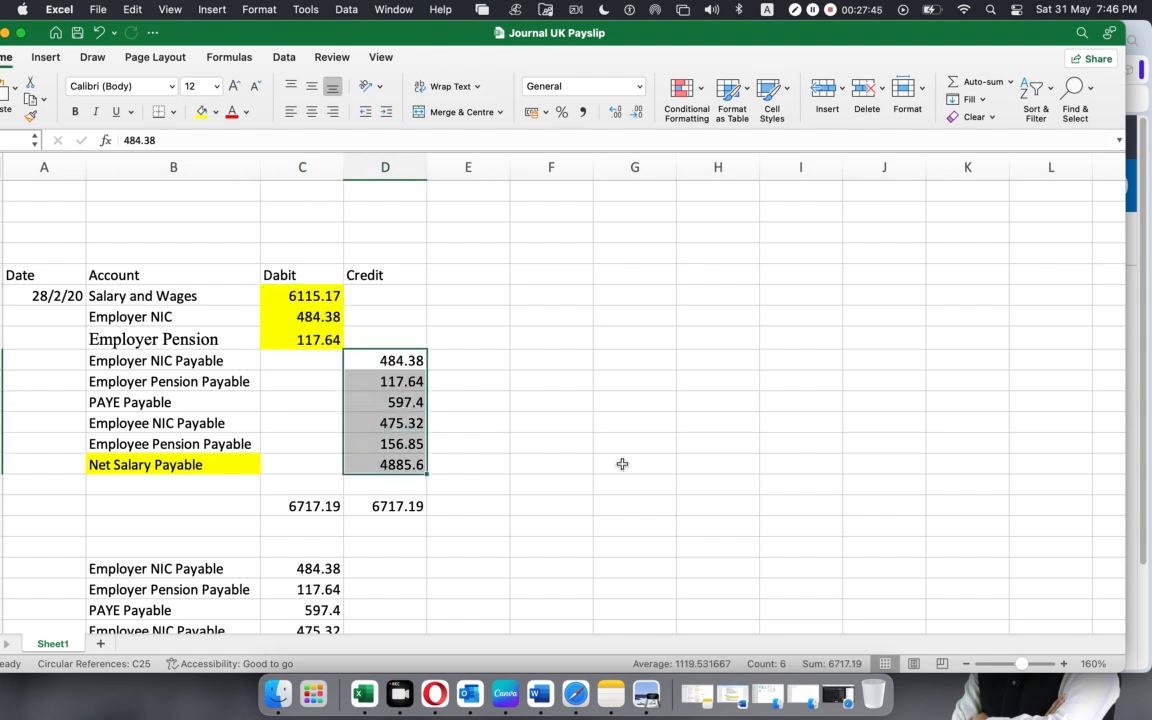
click(560, 418)
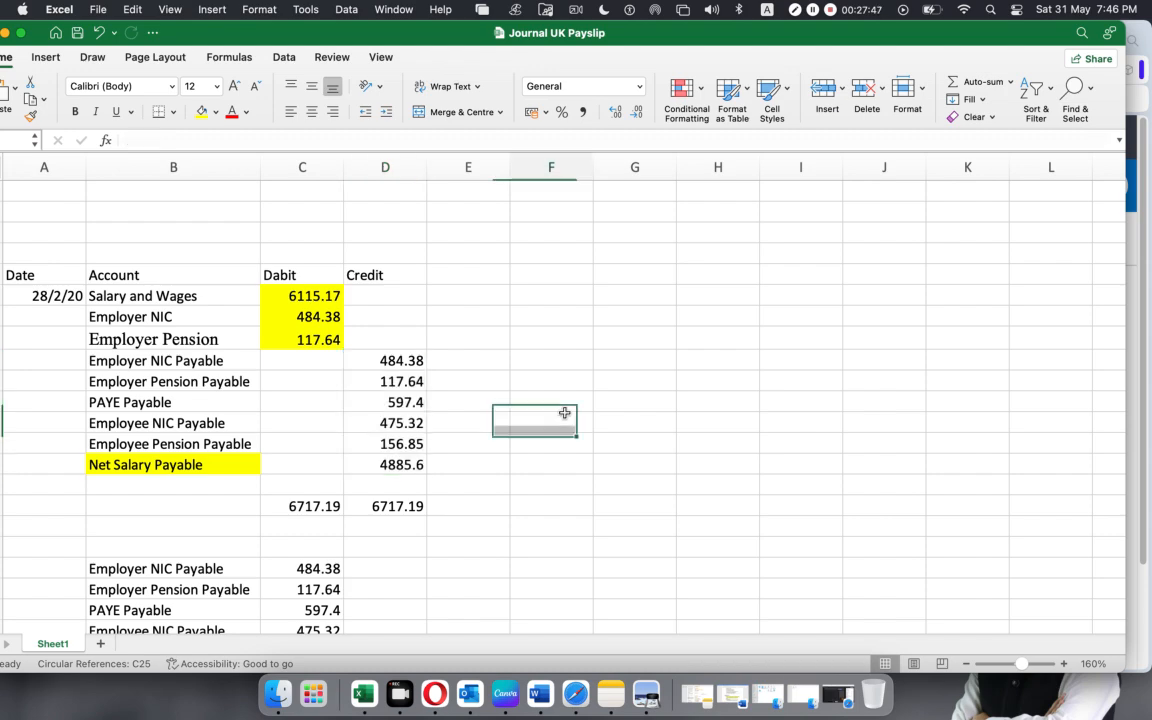
scroll(555, 411, down, 1)
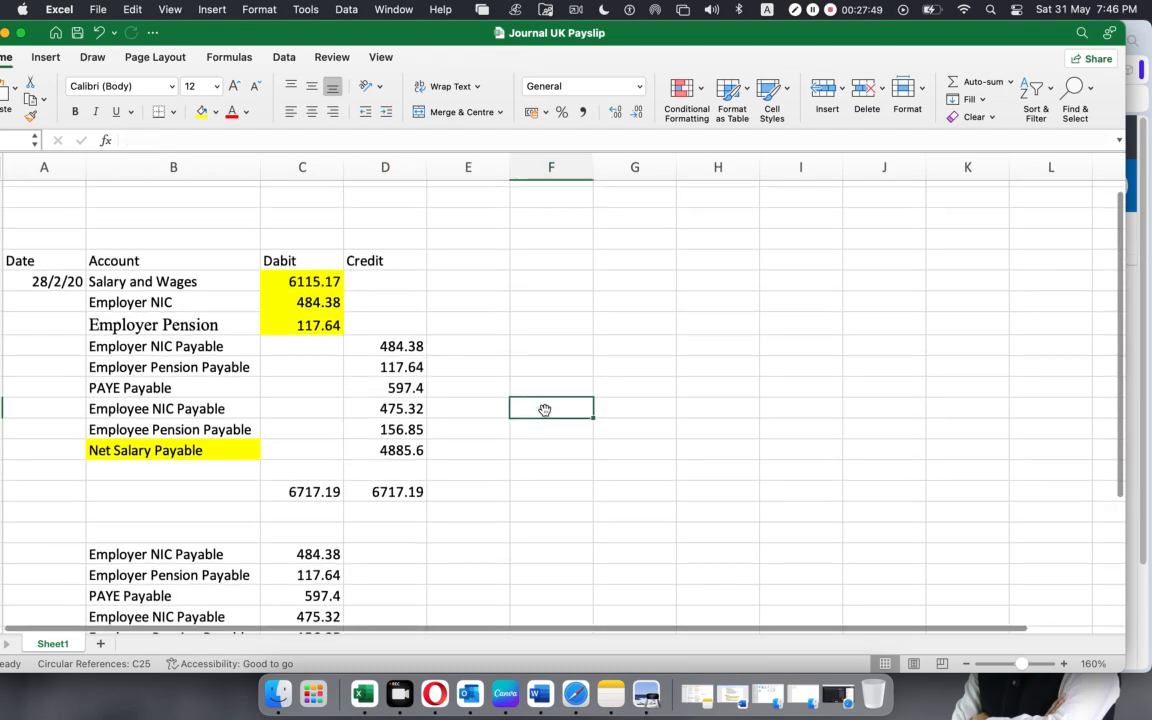
Switch to the Google Meet call in Safari, admit the participant waiting to join, and minimize the window to return to the workbook.
click(576, 690)
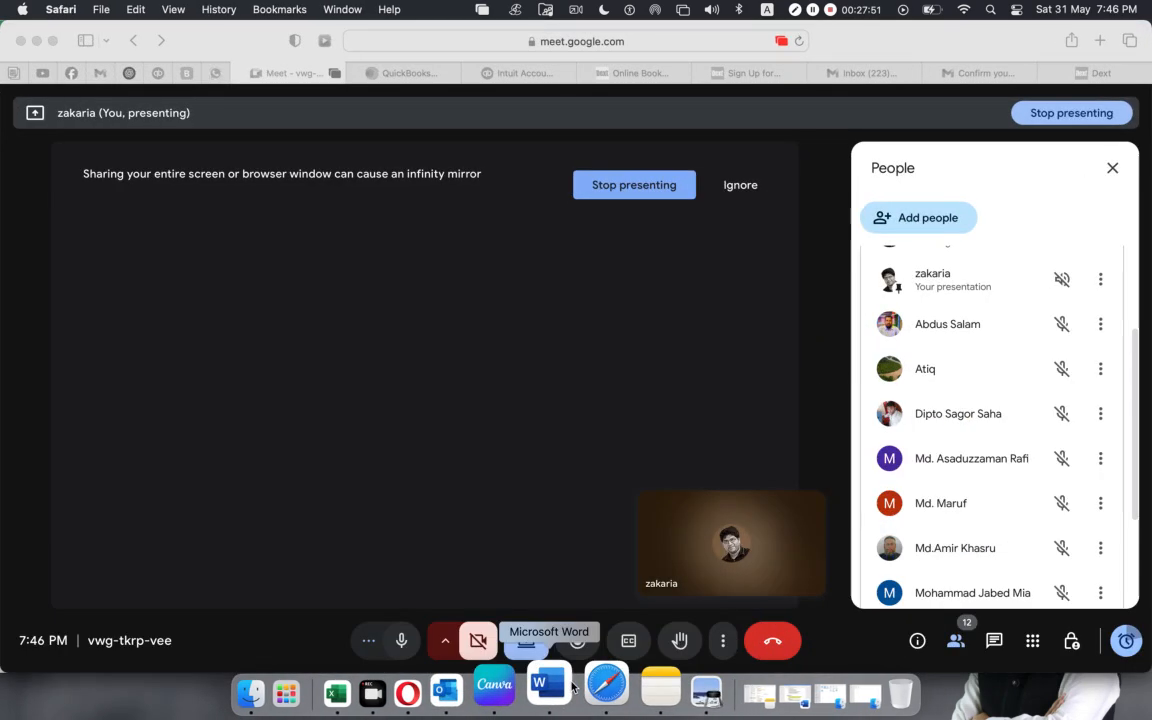
scroll(977, 376, down, 5)
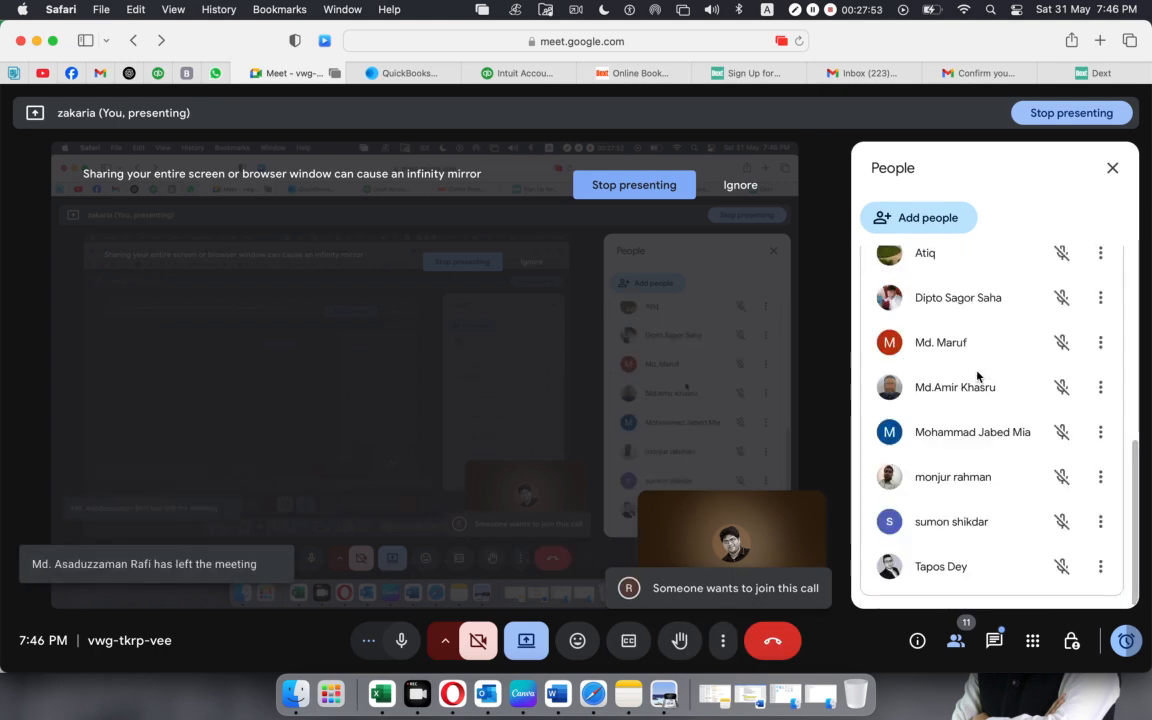
scroll(980, 378, up, 5)
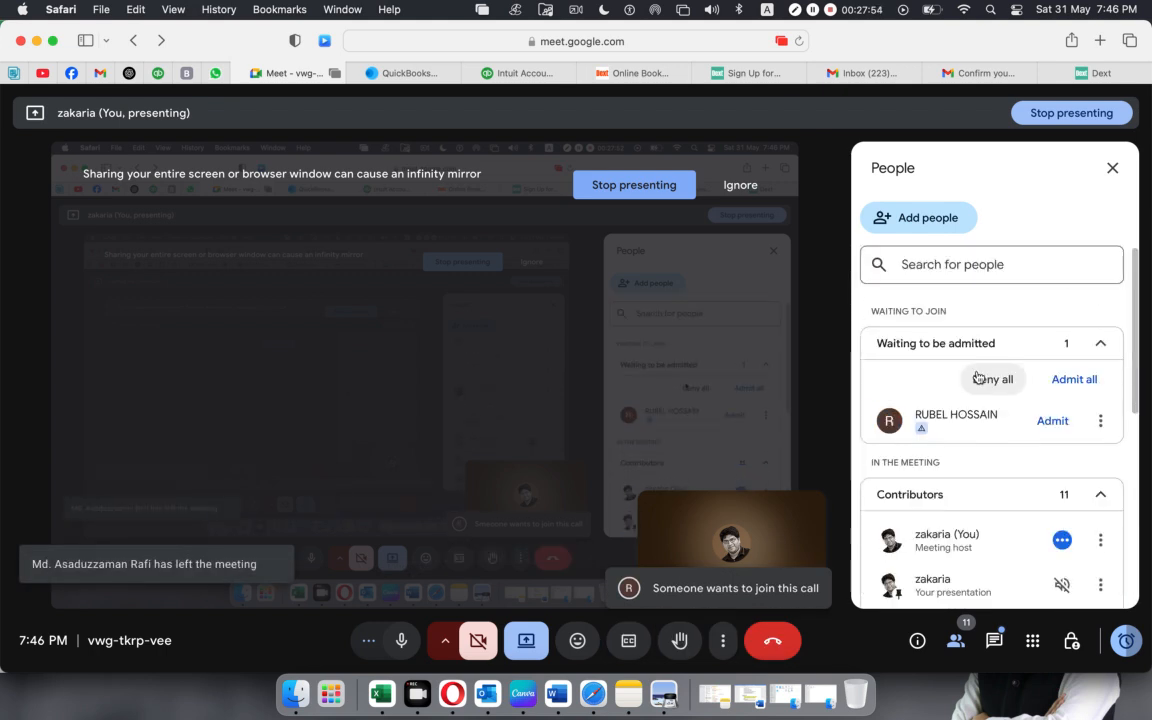
click(1050, 421)
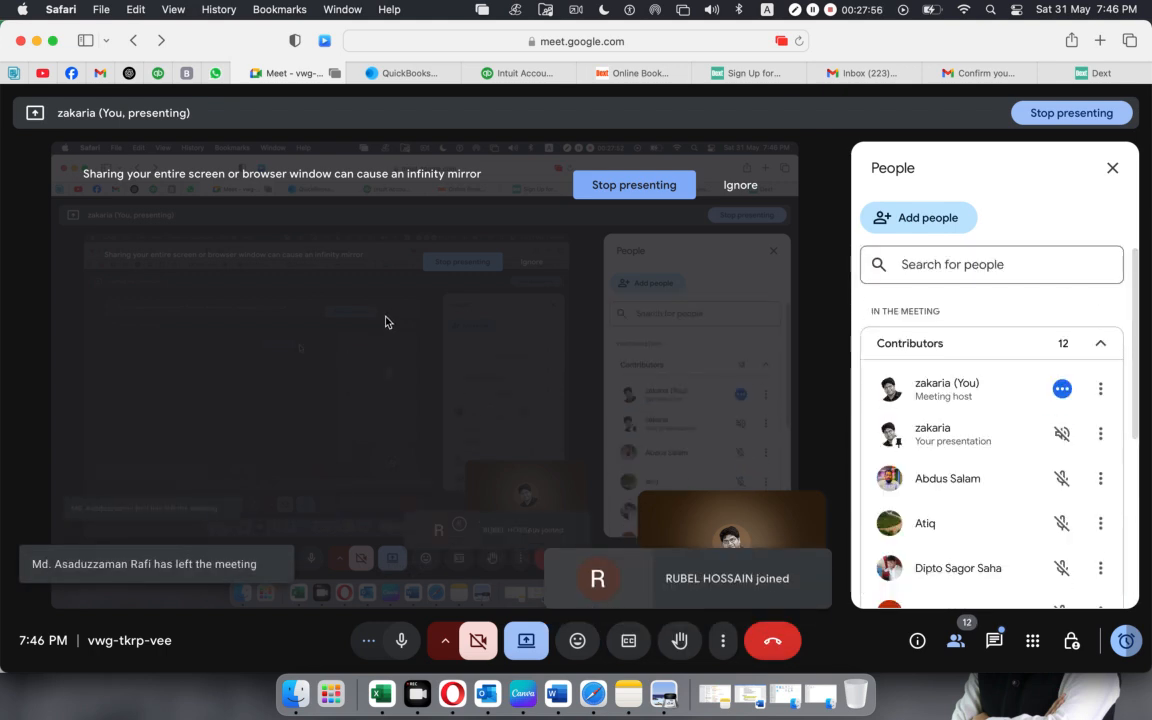
click(37, 41)
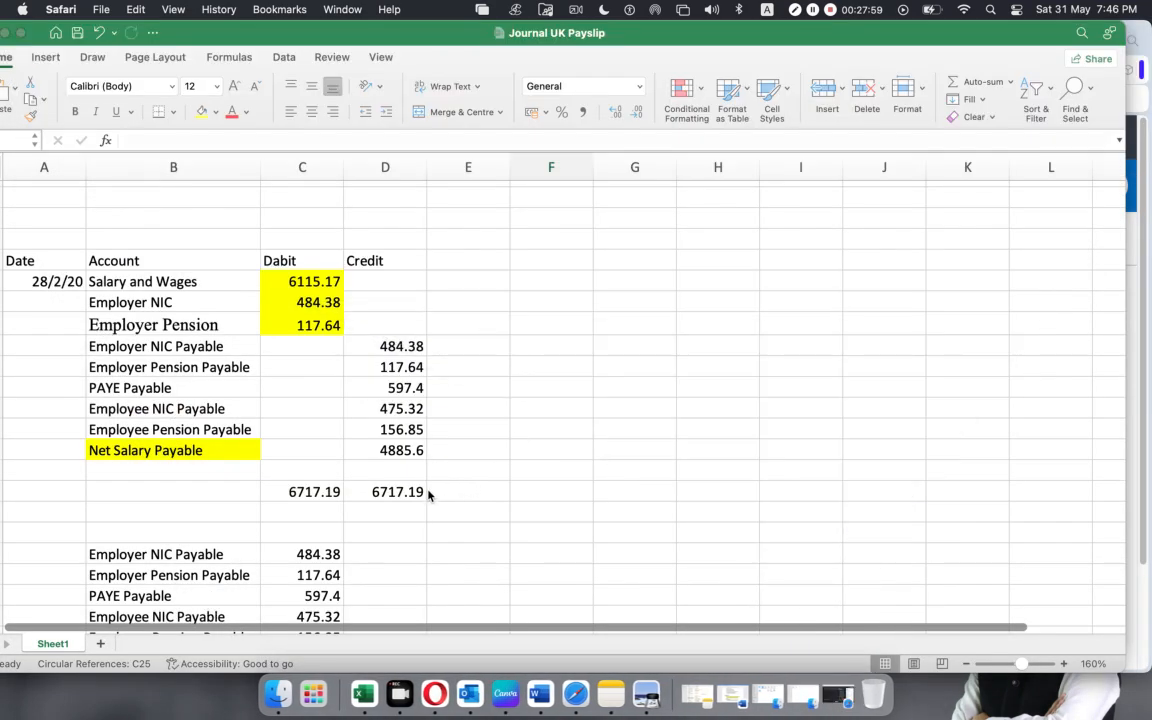
Compare the journal's payable credits with the payment entry below by selecting both sets of amounts and the Bank/Cash credit.
scroll(390, 451, down, 5)
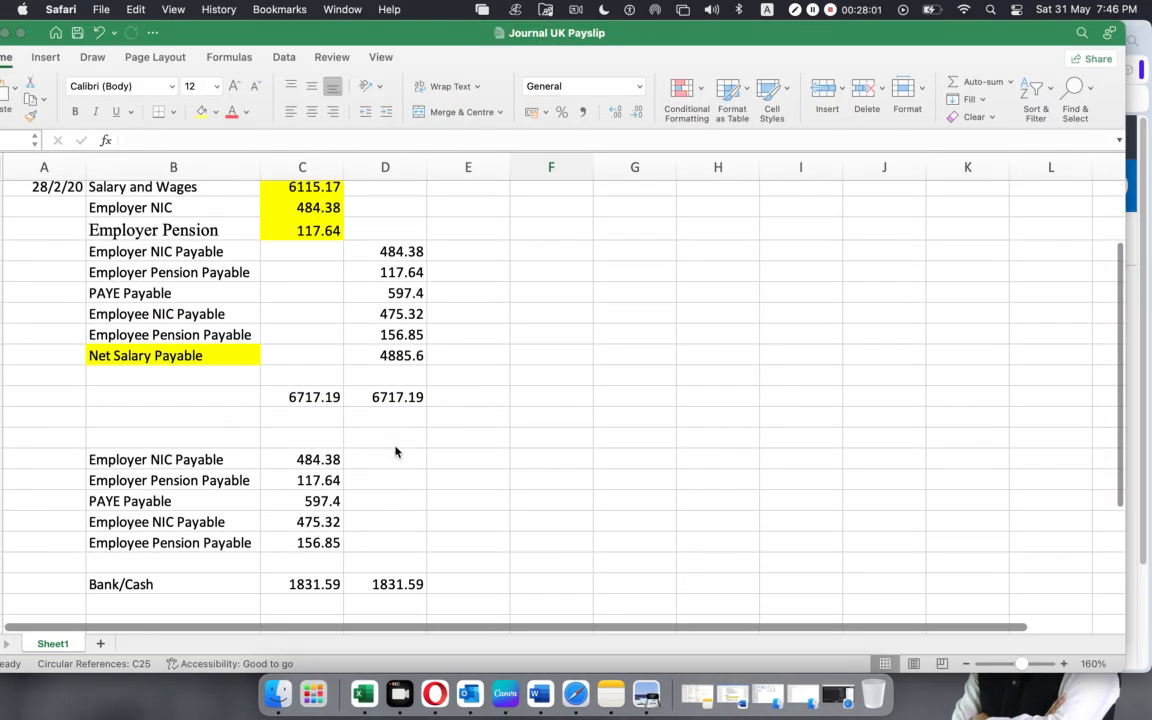
scroll(395, 452, down, 10)
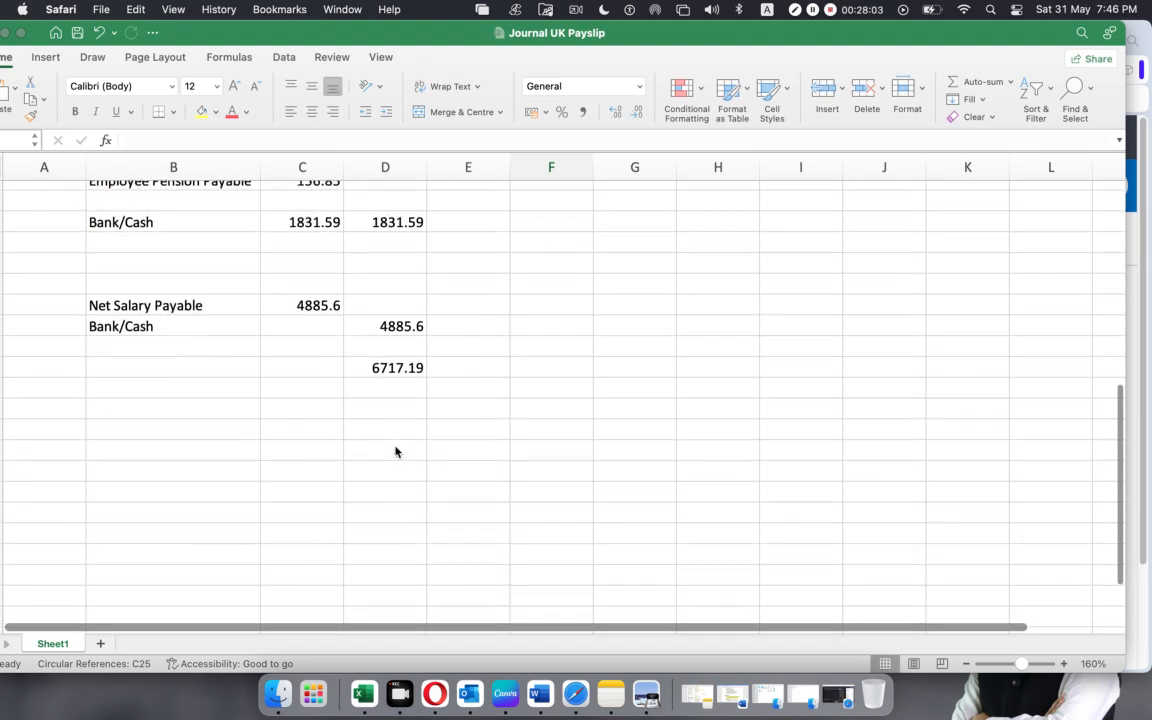
scroll(395, 452, up, 5)
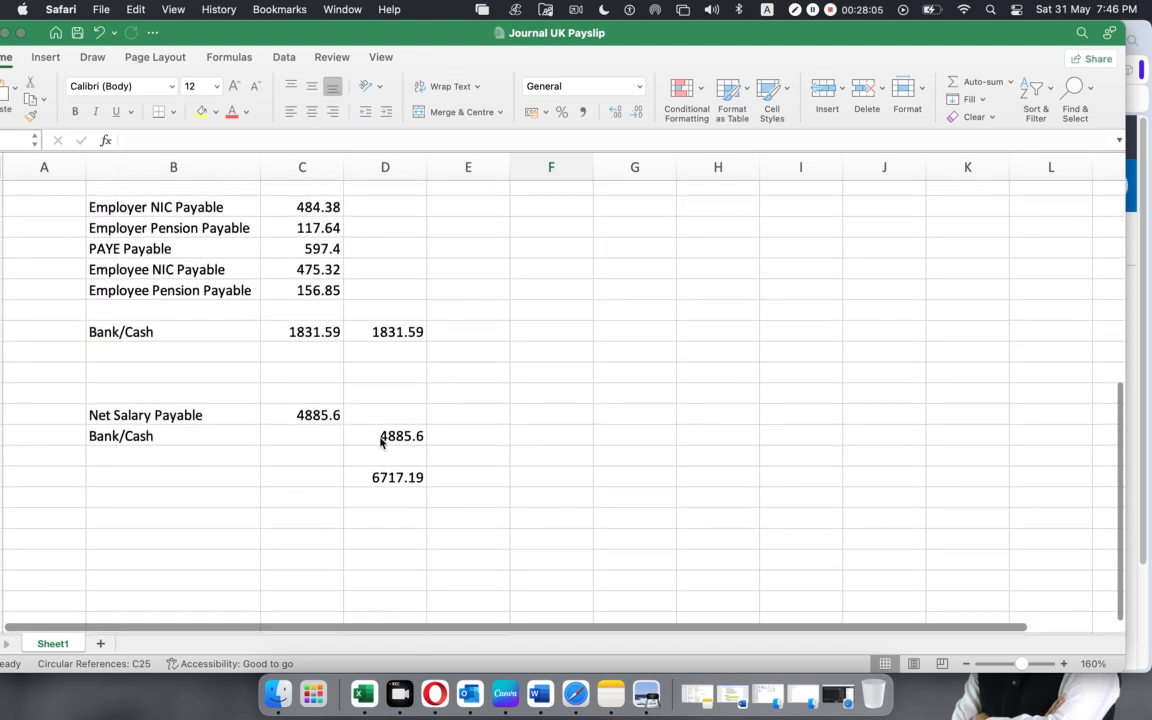
scroll(381, 443, up, 9)
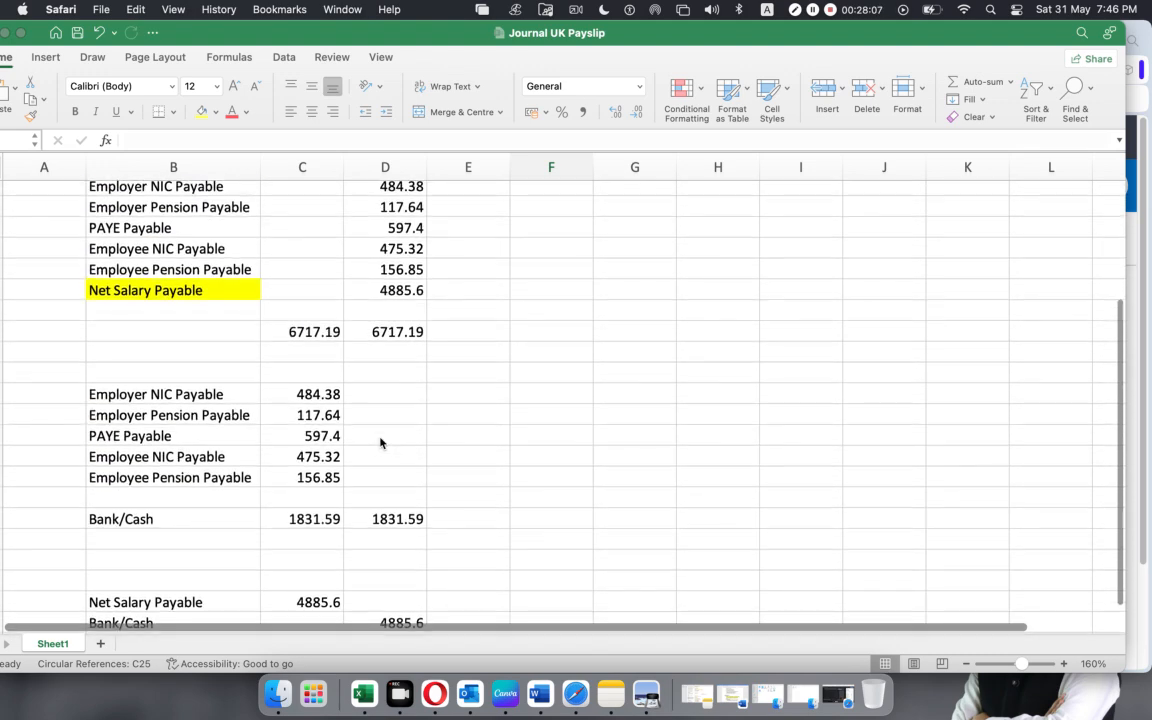
scroll(380, 443, up, 2)
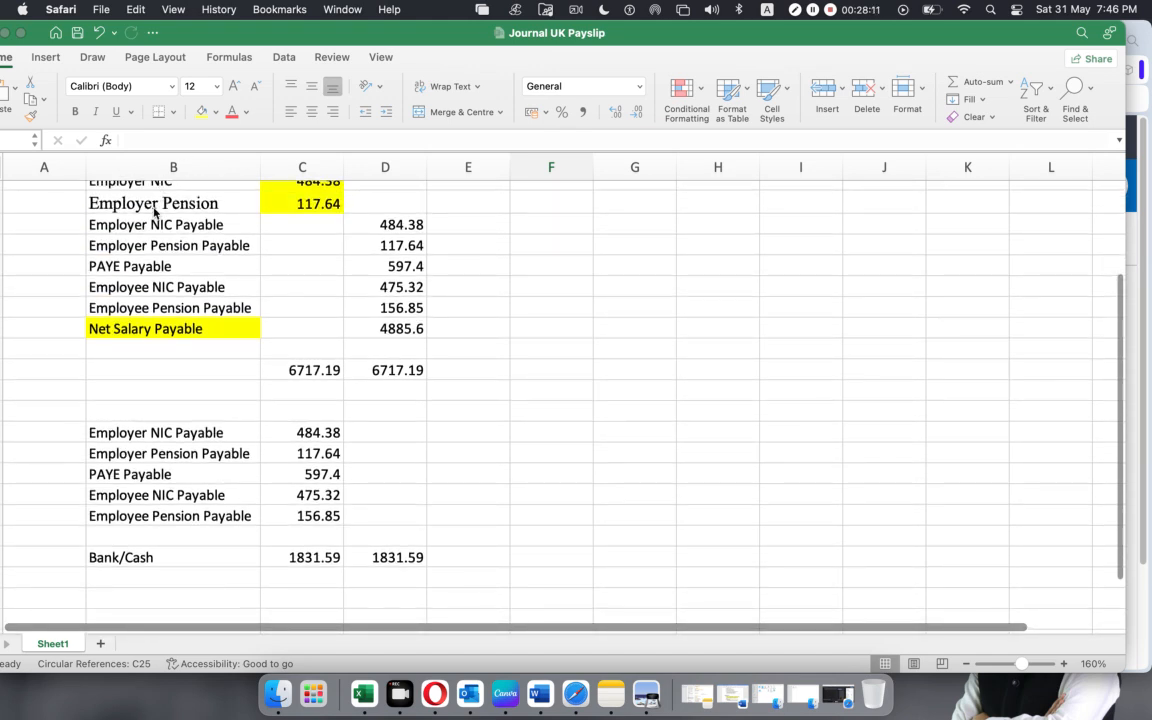
drag(380, 224, 380, 327)
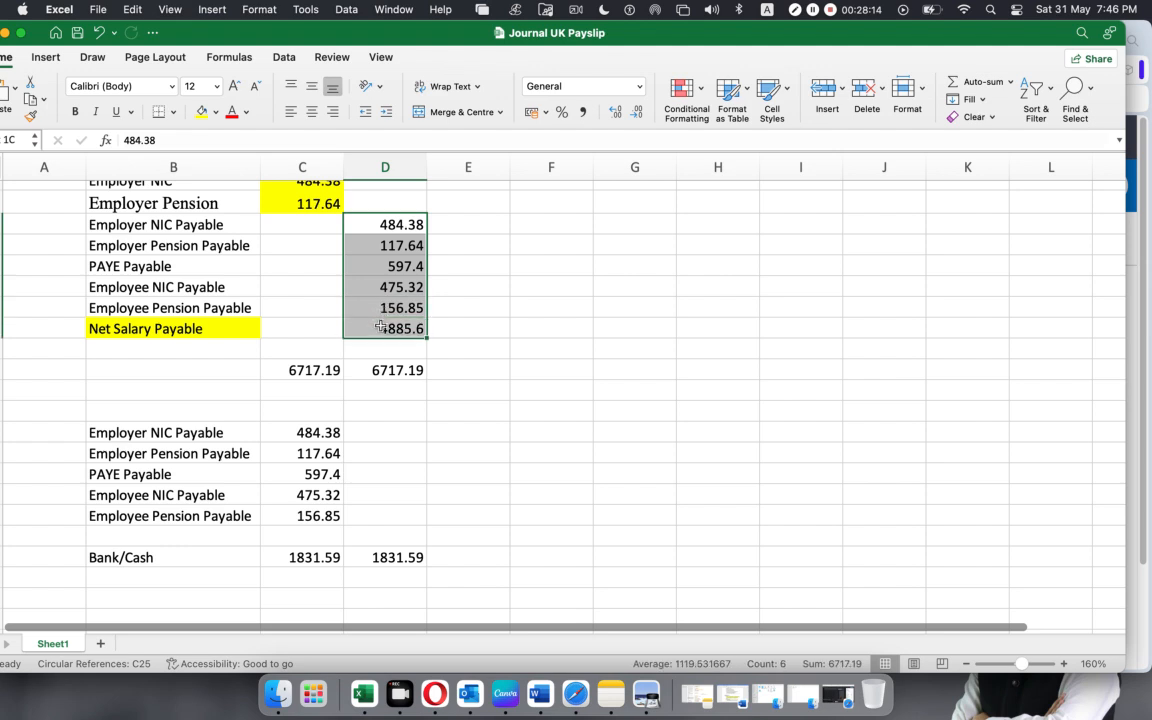
click(619, 408)
drag(289, 432, 300, 516)
click(396, 555)
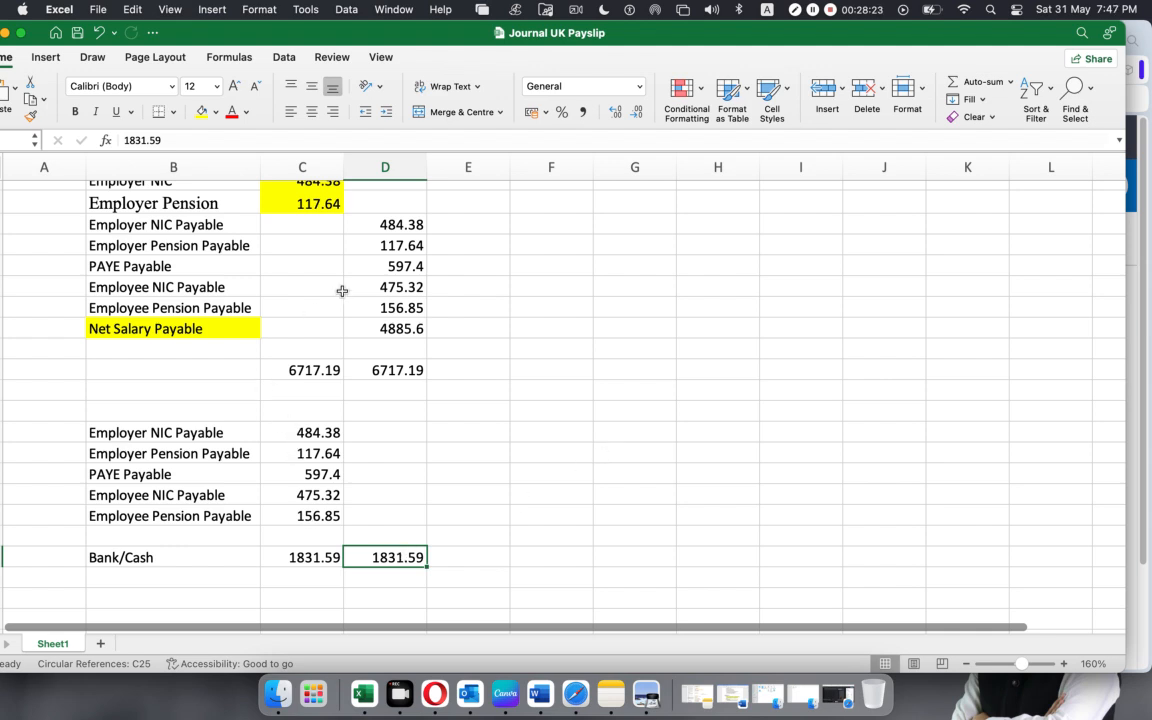
Reselect the six payable credit amounts, clear the selection, and view the Net Salary Payable payment entry below.
drag(396, 224, 385, 327)
click(432, 493)
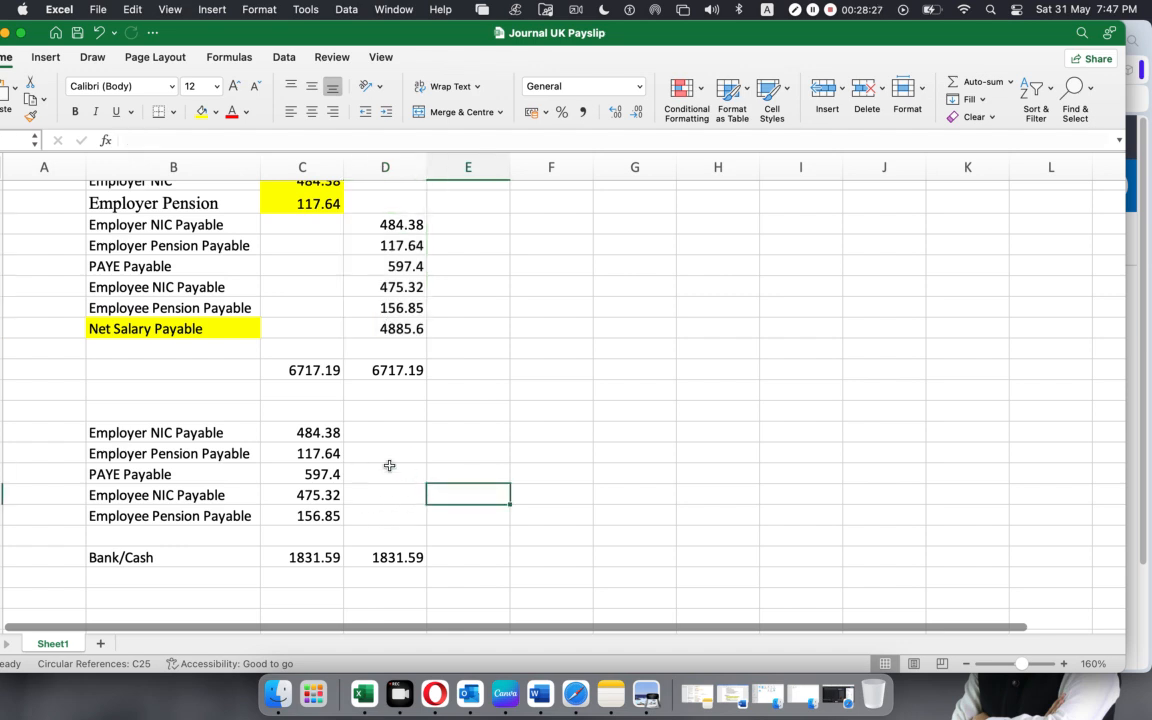
scroll(368, 455, down, 3)
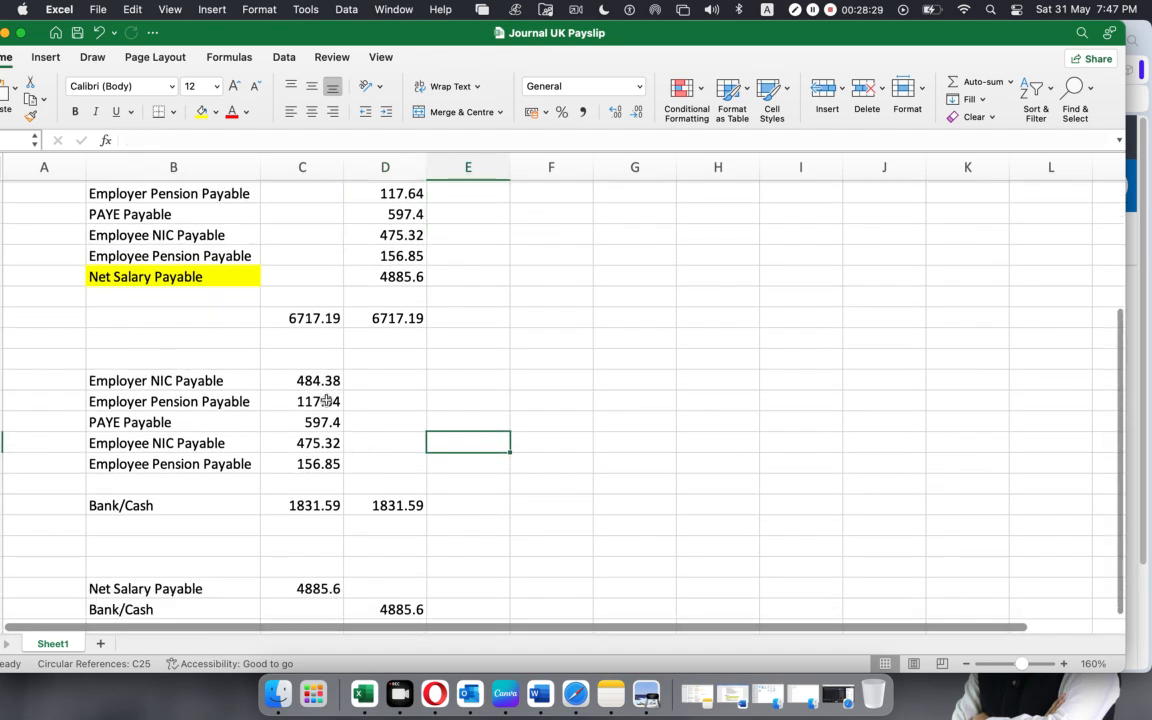
Select the five payable debit amounts in the first payment entry, then the Net Salary Payable line and its credit in the journal.
drag(302, 380, 319, 463)
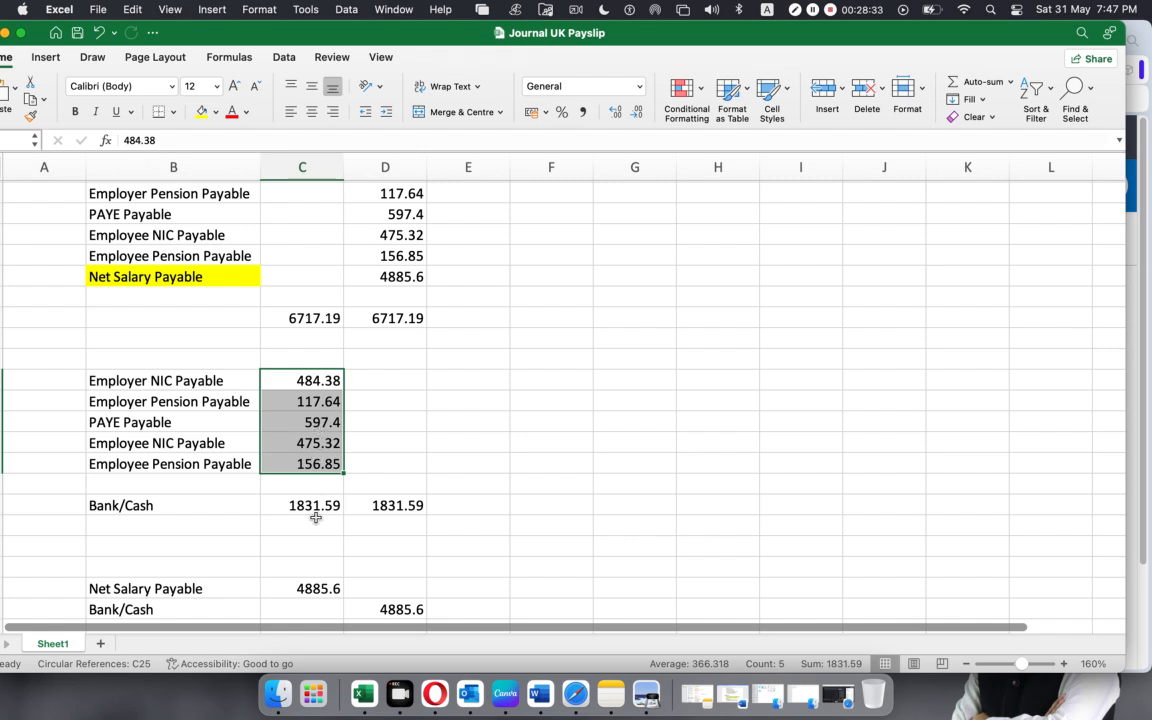
scroll(417, 525, down, 1)
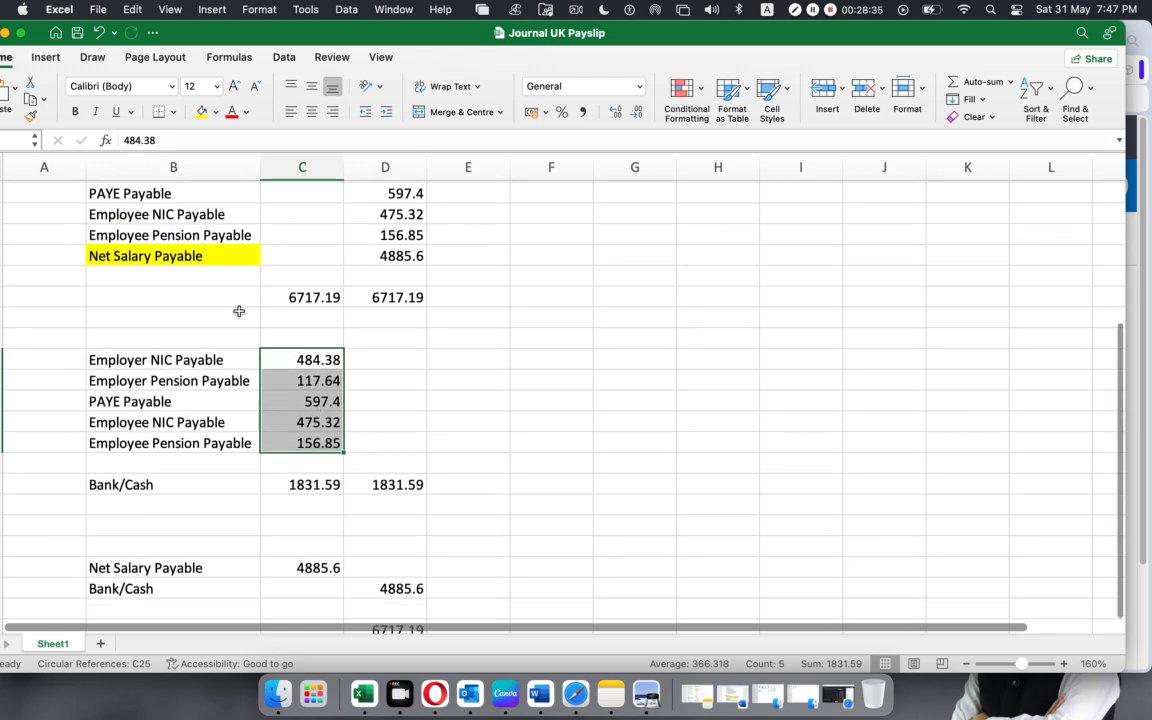
click(150, 256)
click(420, 255)
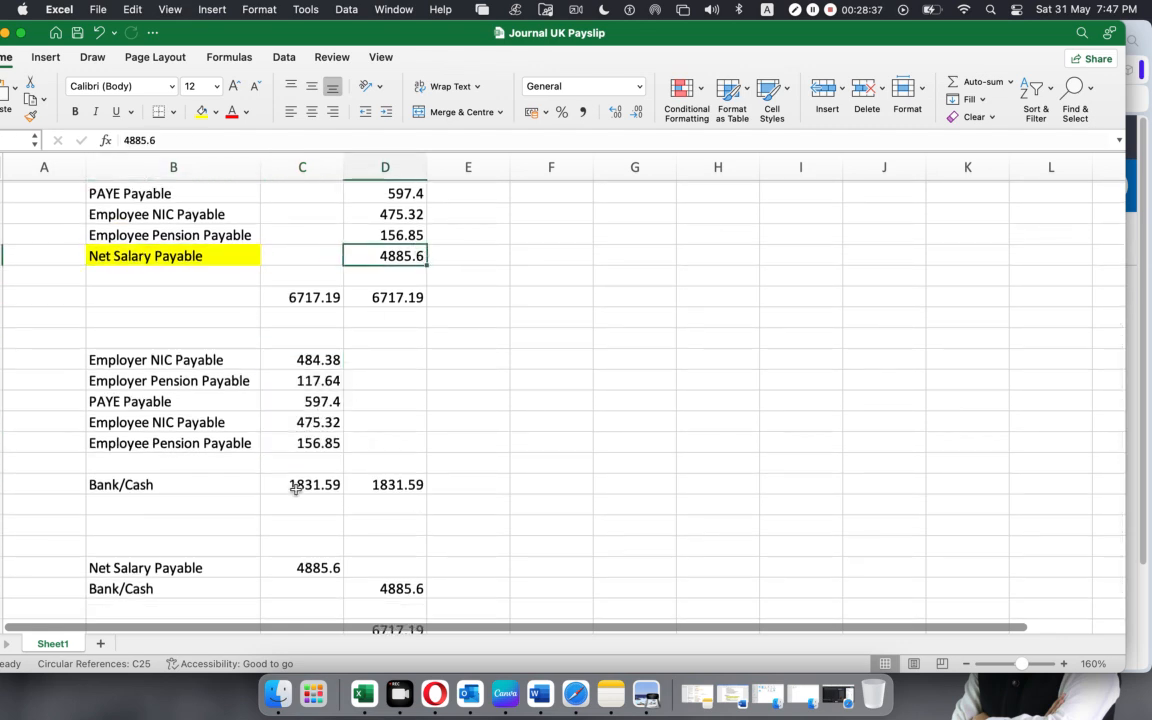
Select the debit and the Bank/Cash credit of the Net Salary Payable payment entry, and view the total beneath it.
click(237, 573)
click(352, 588)
click(273, 569)
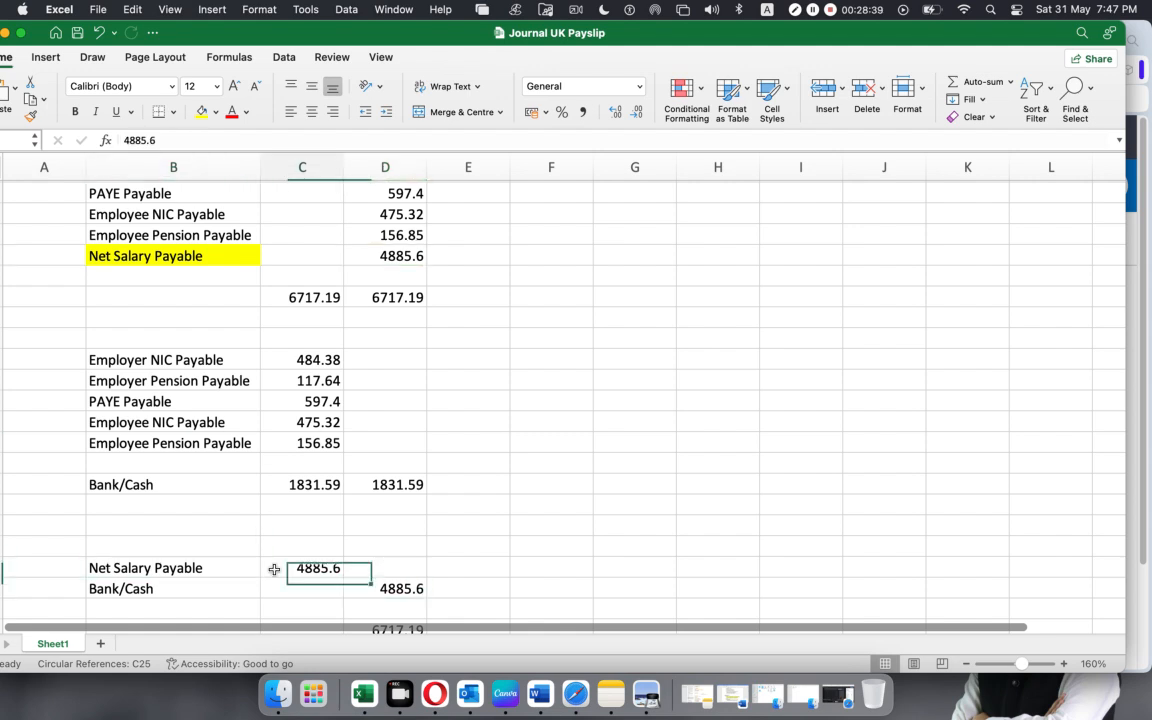
click(355, 588)
scroll(303, 558, down, 1)
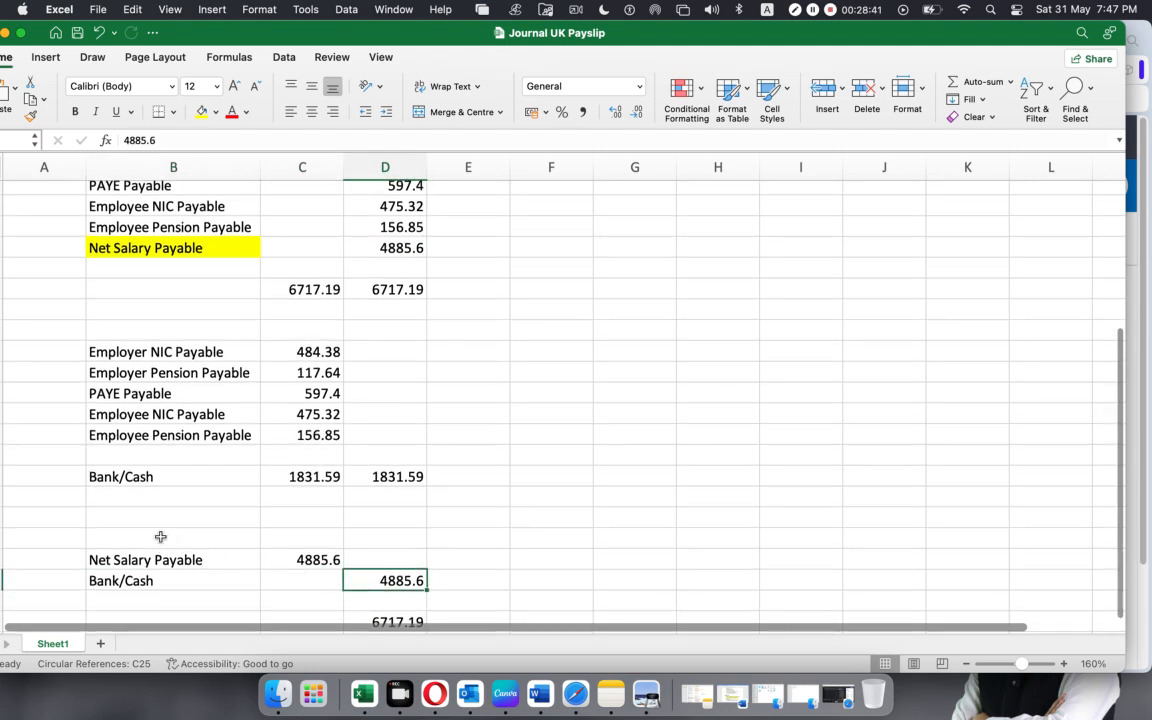
scroll(496, 553, down, 5)
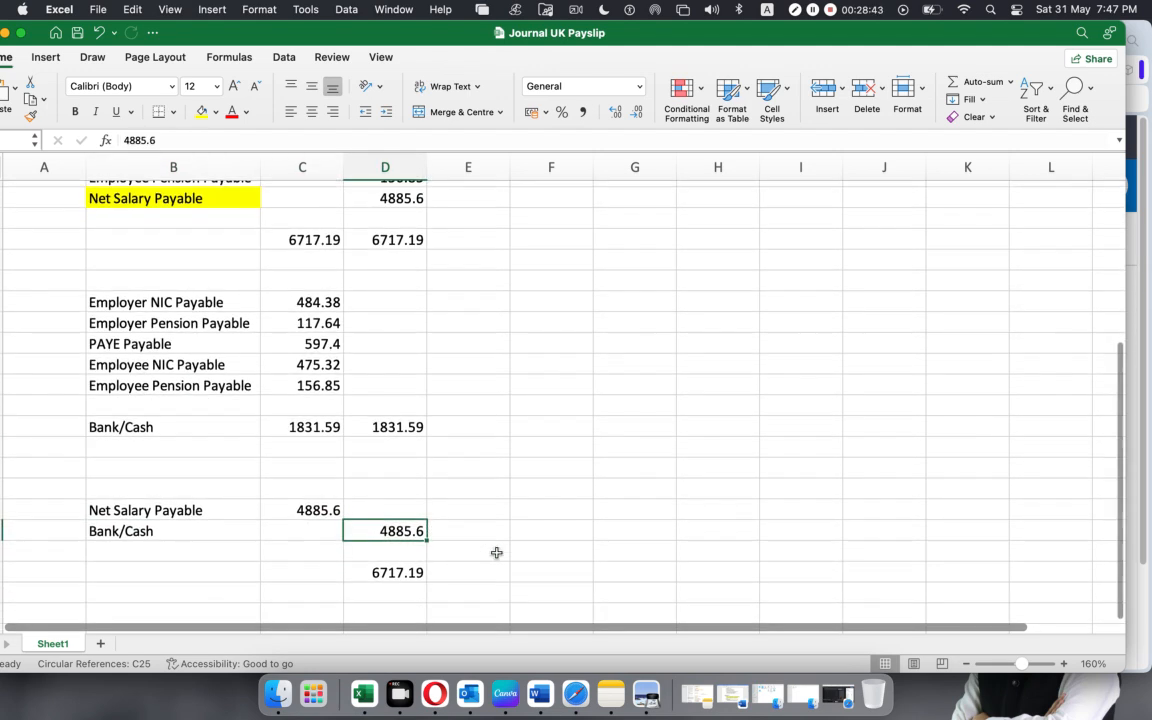
Review the whole payroll journal against the two payment entries below it, from the debit lines to the Bank/Cash lines.
scroll(496, 553, up, 5)
scroll(496, 553, up, 5)
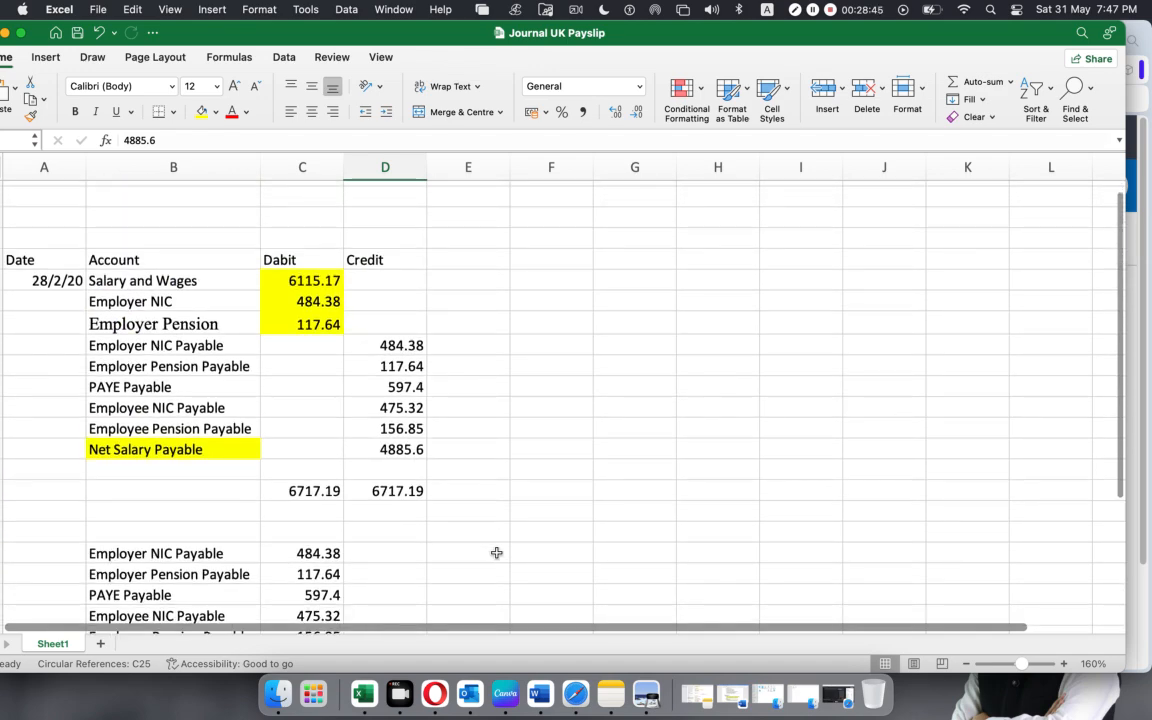
scroll(496, 553, down, 5)
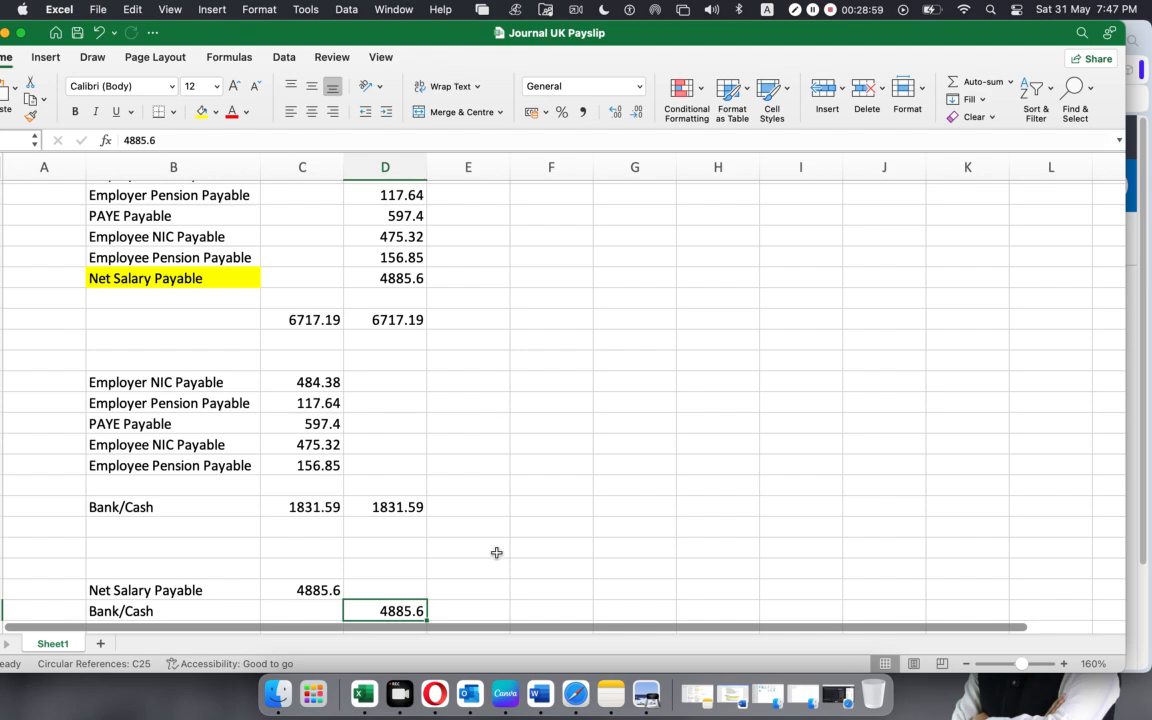
scroll(486, 501, down, 5)
scroll(473, 488, up, 8)
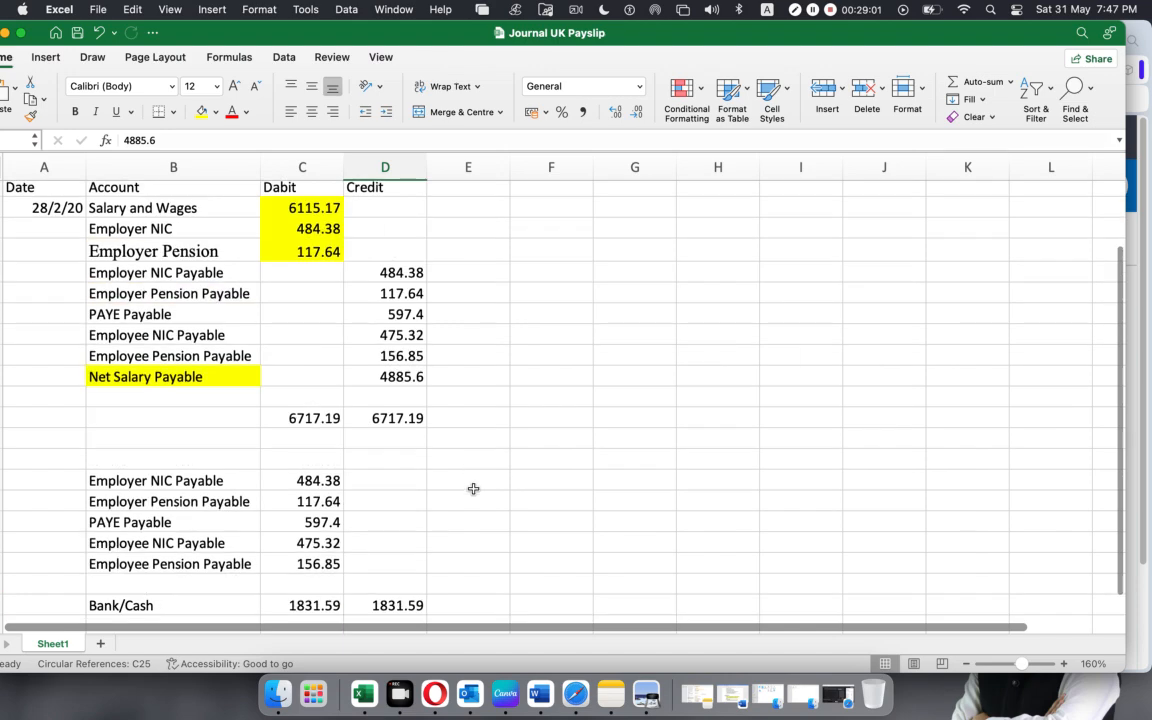
scroll(473, 488, up, 2)
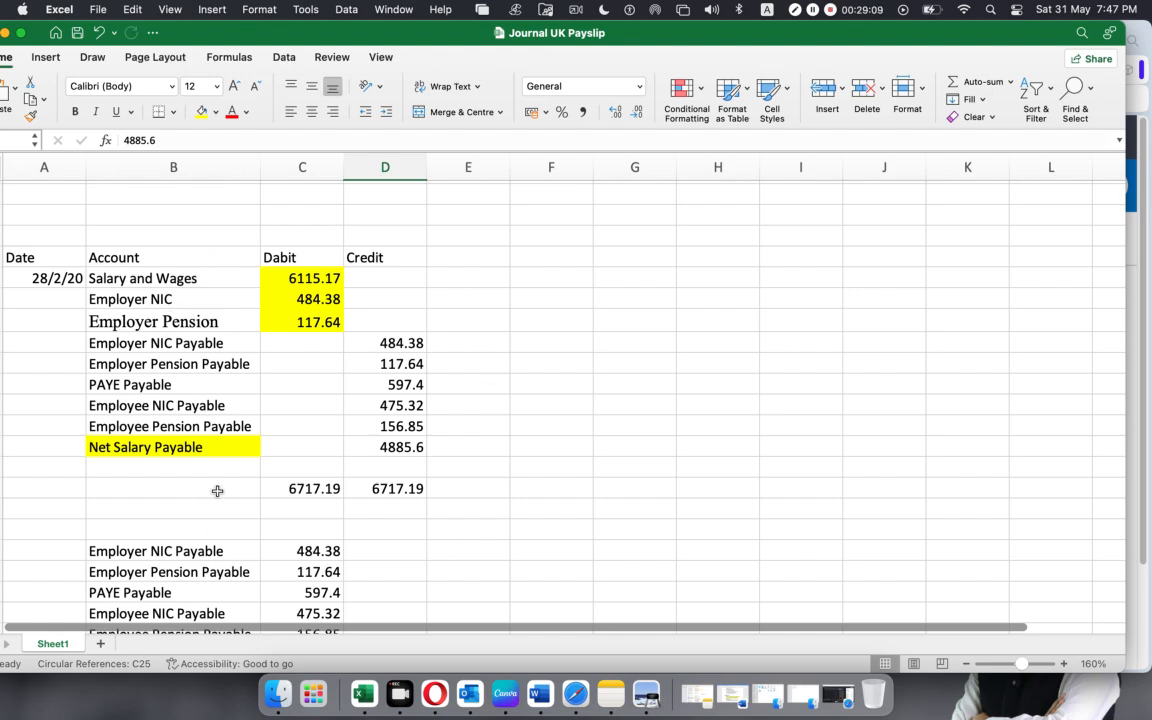
Bring up the SUMMARIES.pdf payroll report in Preview, view its report totals, and minimize it to return to the journal workbook.
scroll(219, 489, up, 1)
click(651, 700)
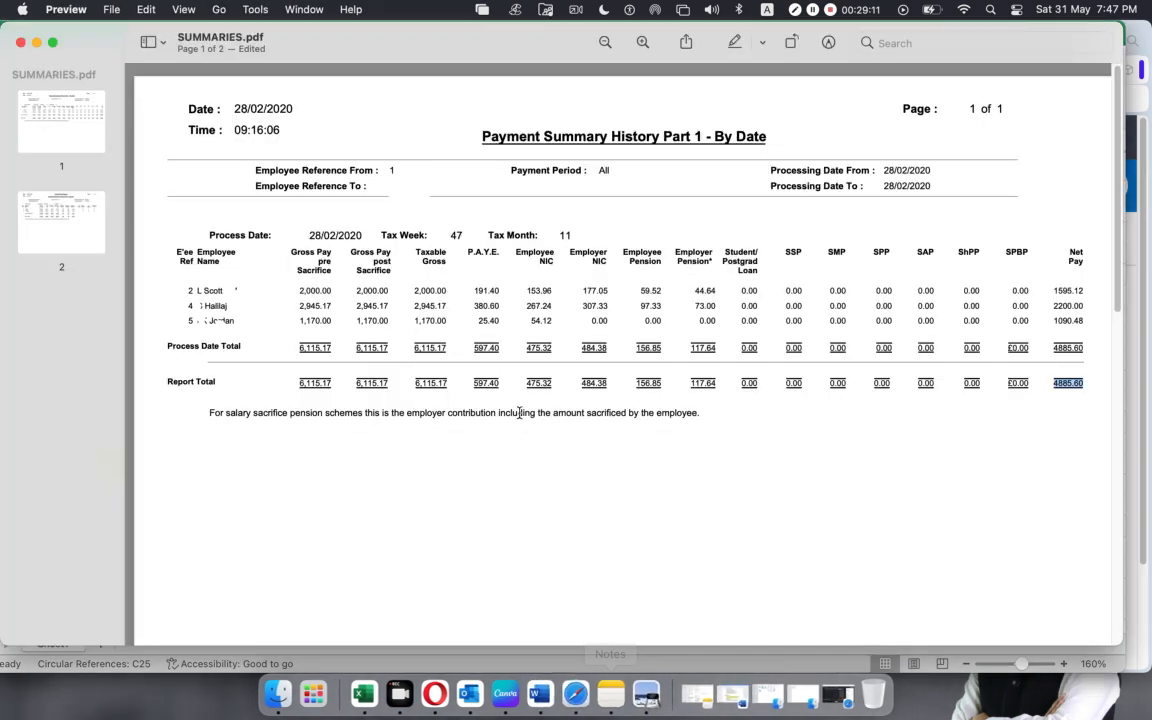
click(36, 43)
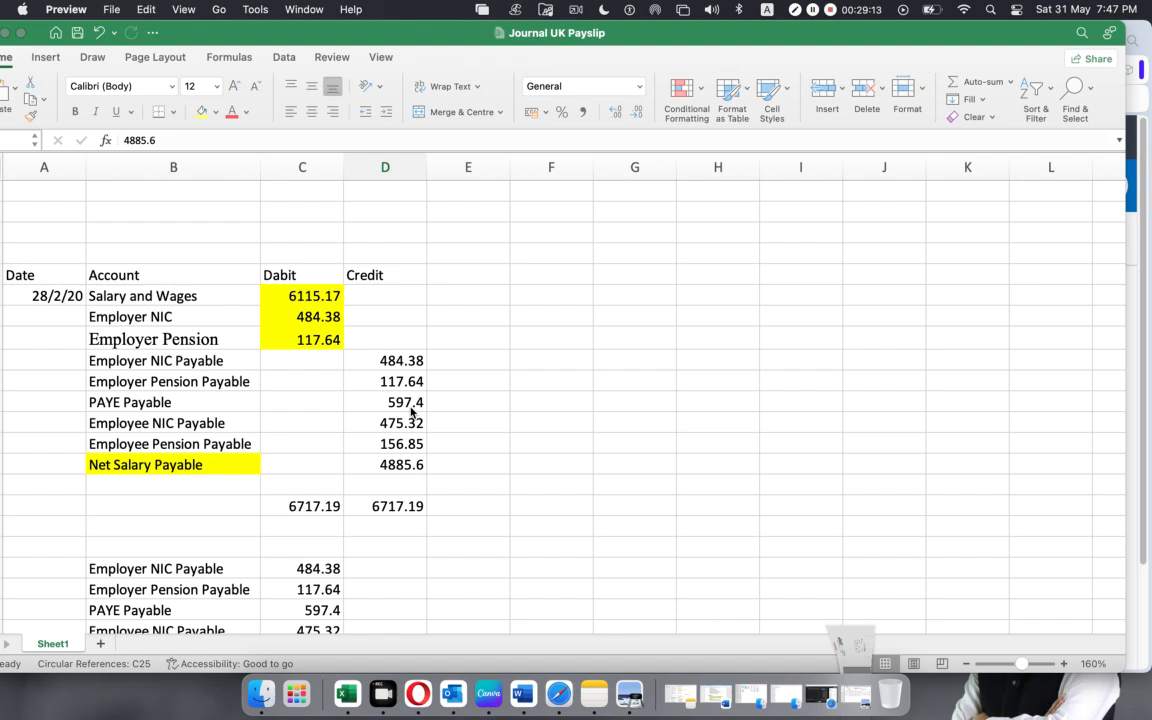
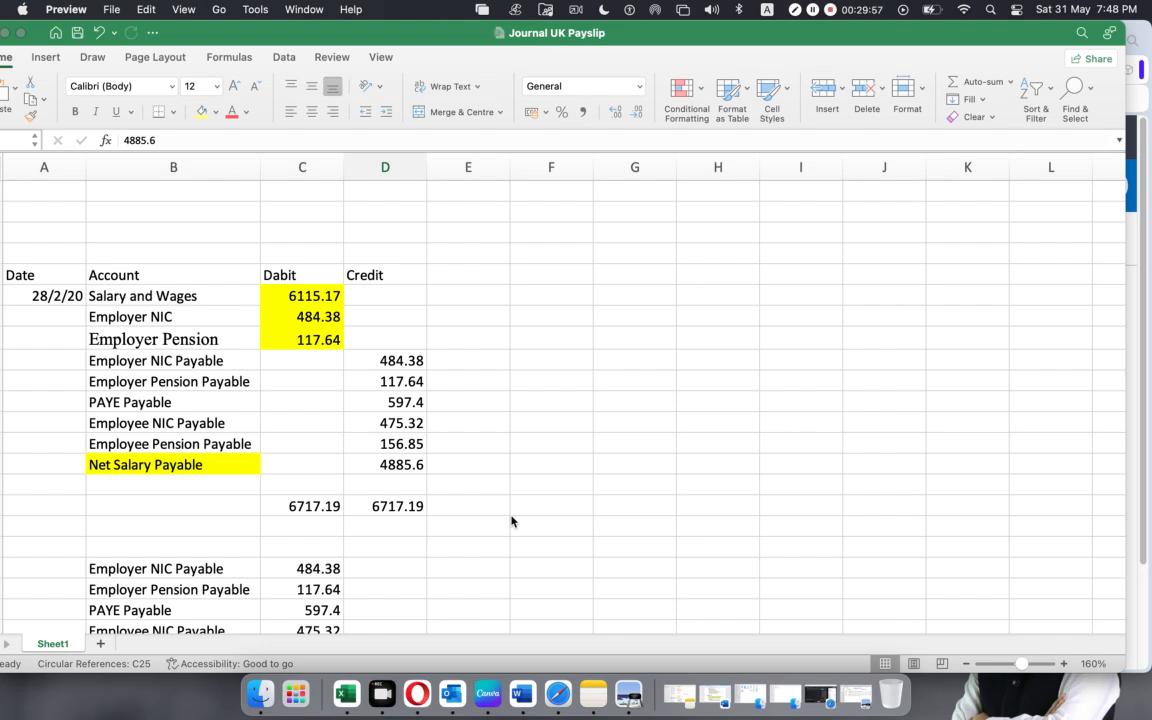
Bring up the SUMMARIES.pdf payroll report in Preview, minimize it, and look over the payroll journal lines in the workbook.
click(628, 693)
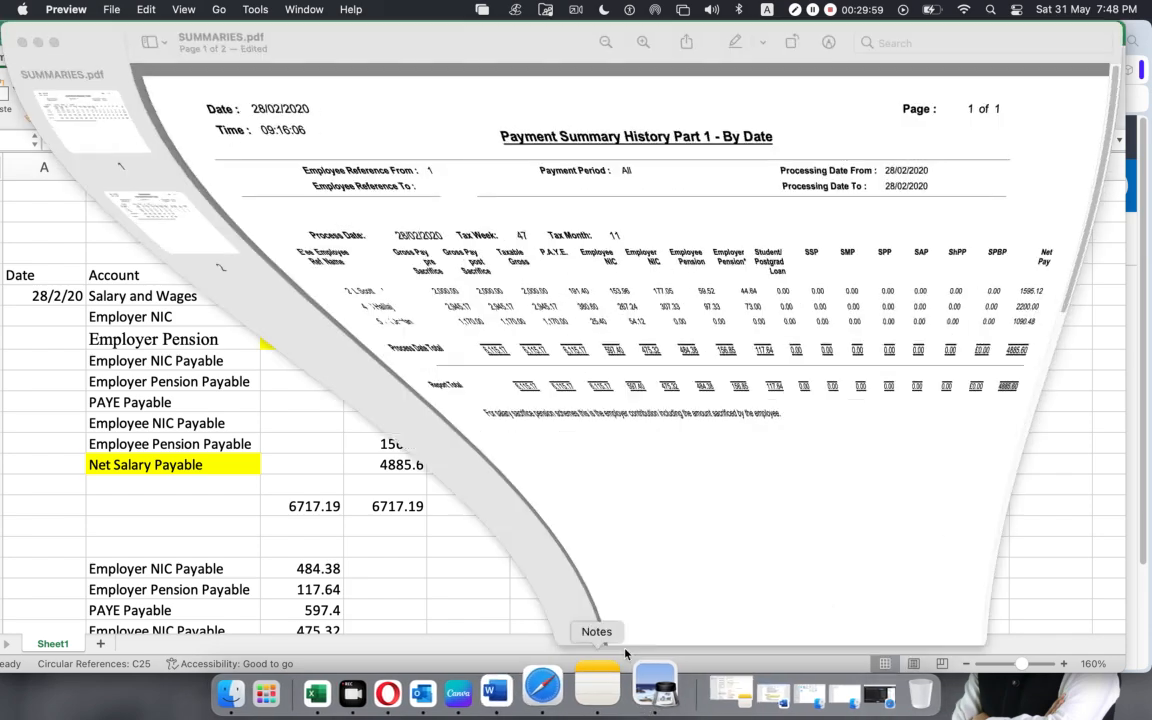
click(36, 42)
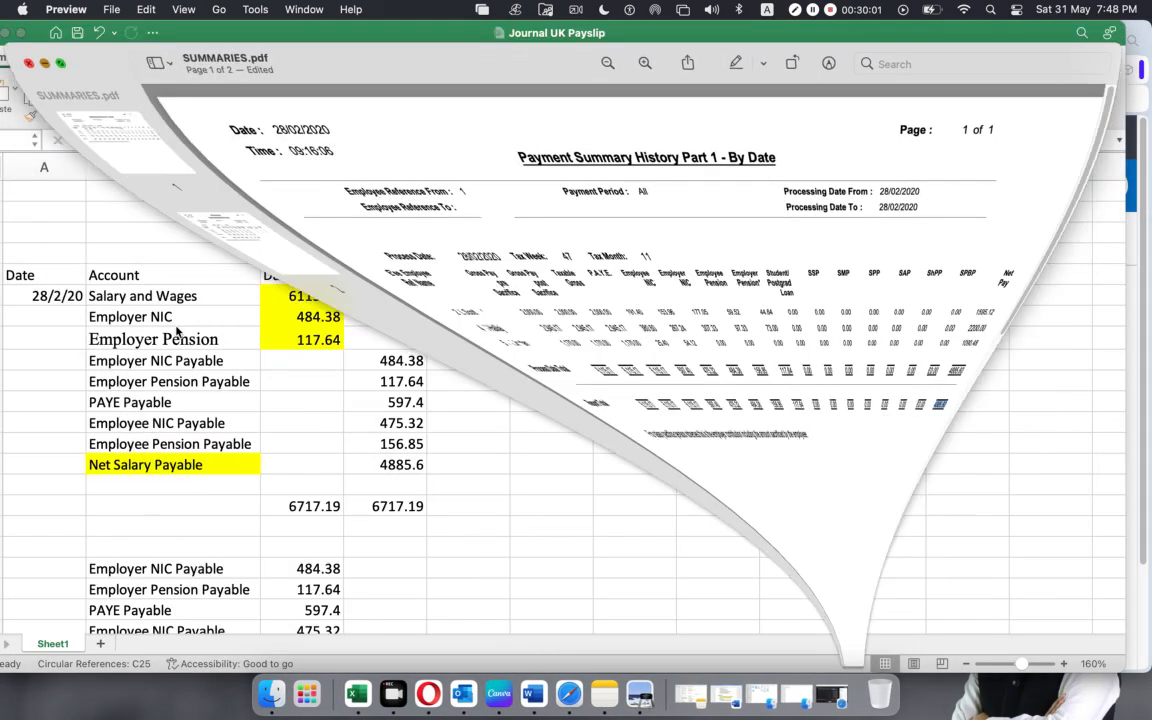
scroll(105, 298, down, 8)
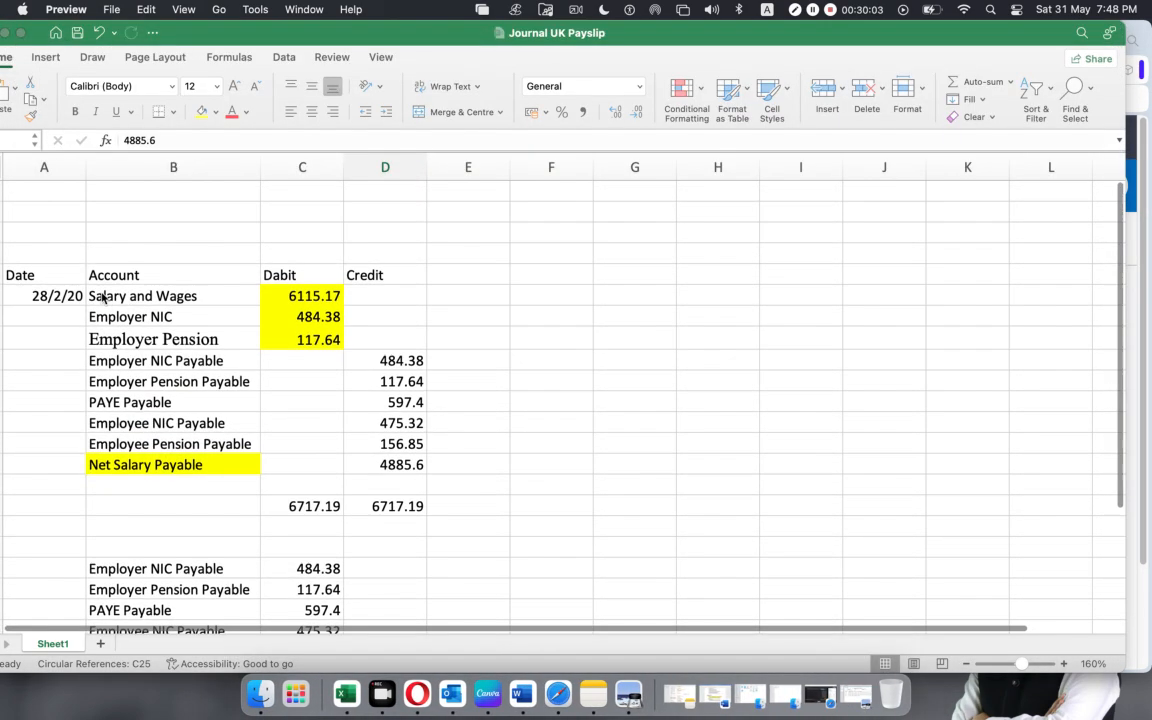
scroll(105, 298, up, 8)
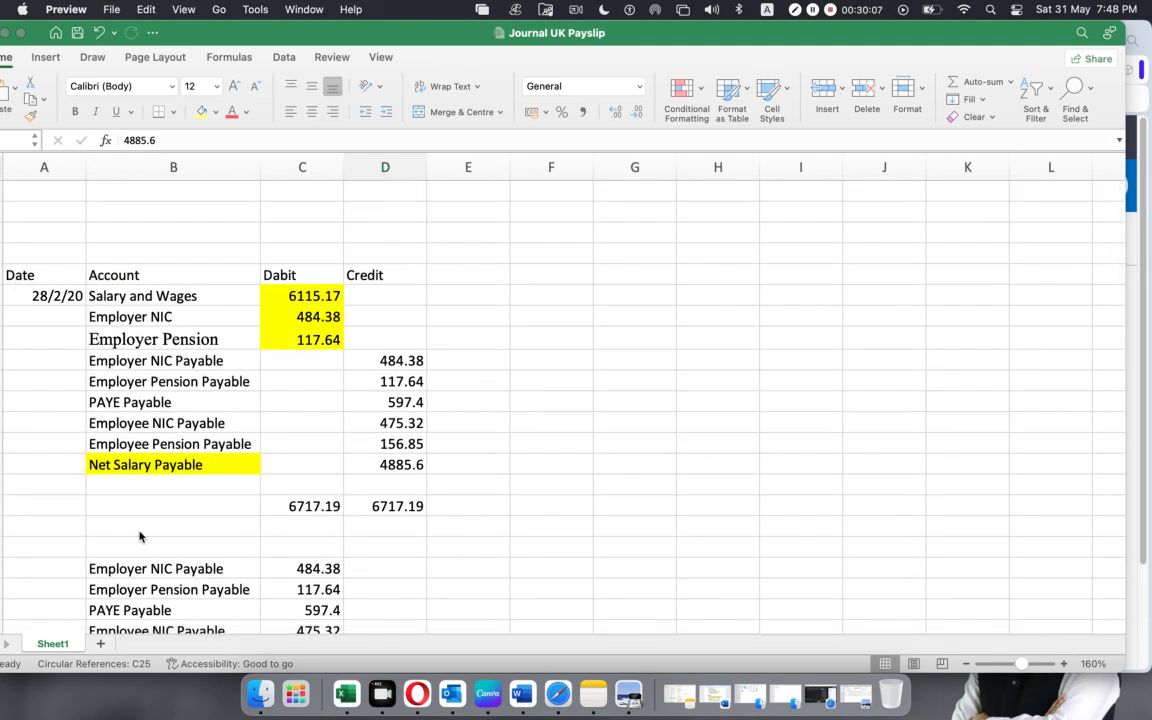
Switch to Xero in Opera, start a new manual journal, and dismiss the recommendation notice above the draft.
click(414, 684)
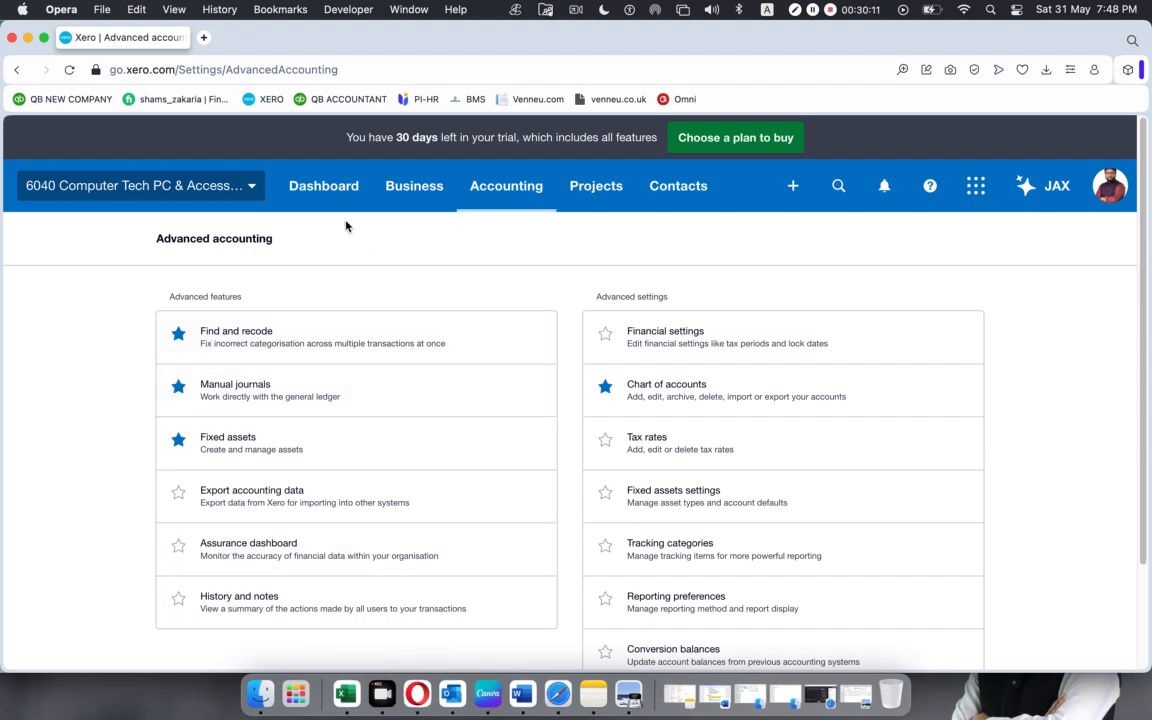
click(495, 188)
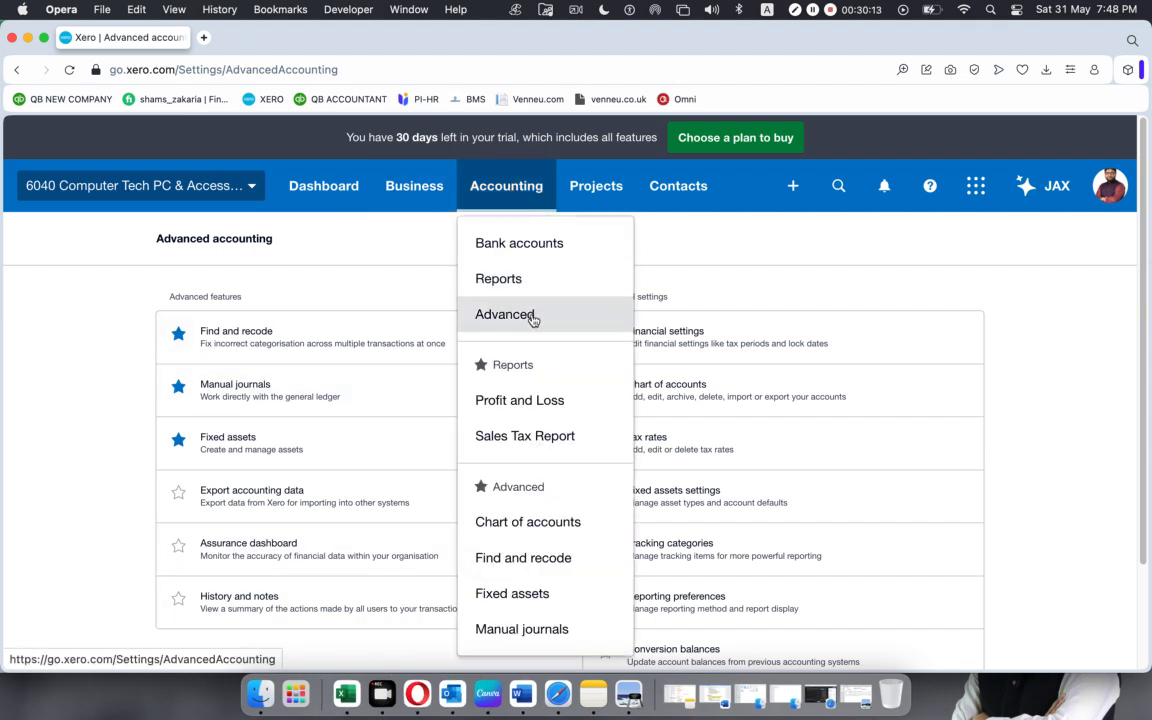
click(216, 396)
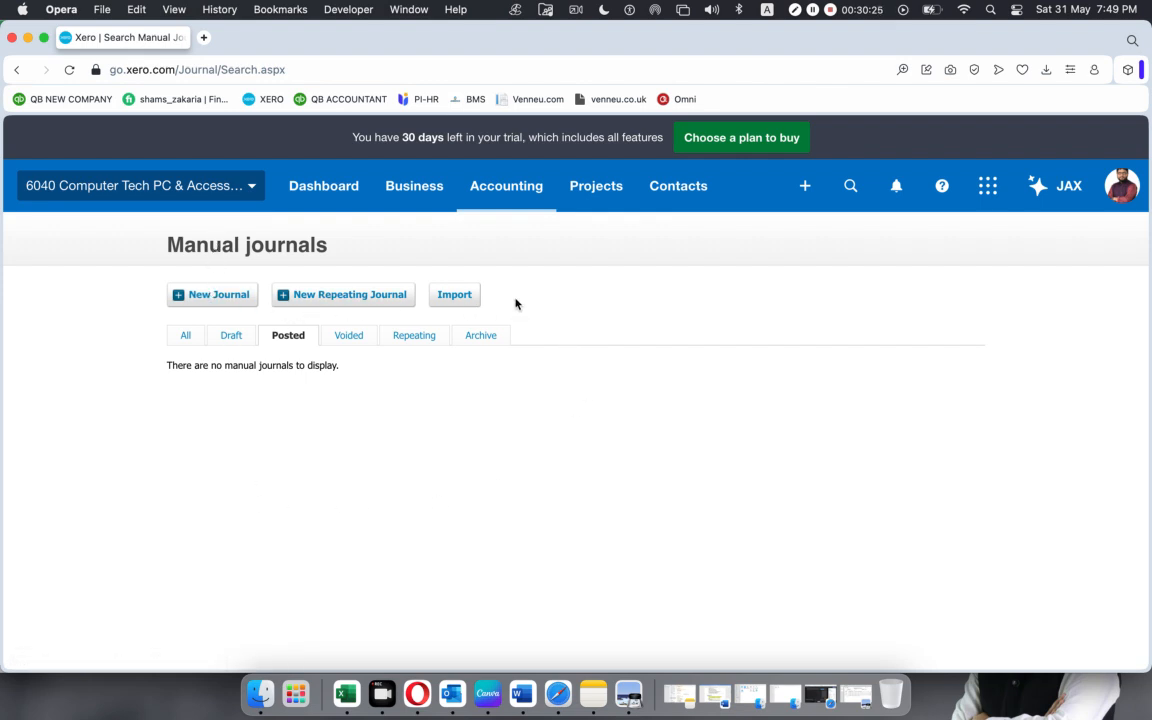
click(213, 297)
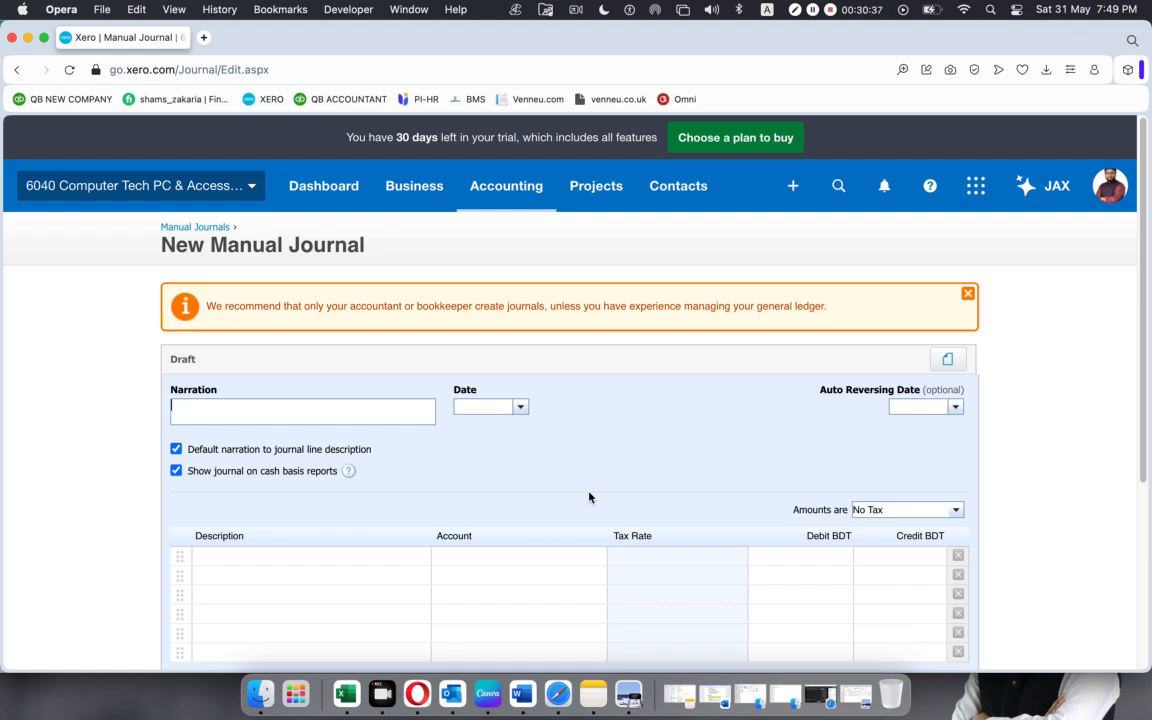
click(968, 297)
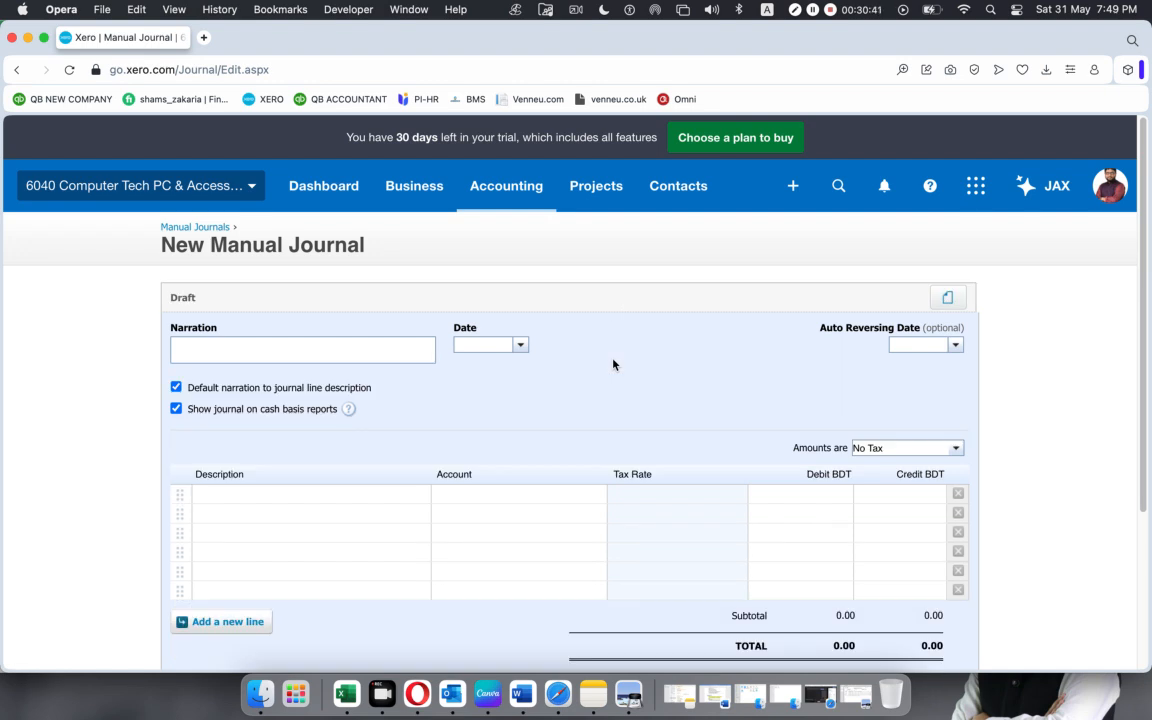
Set the manual journal's date to 28 Feb 2020.
click(520, 346)
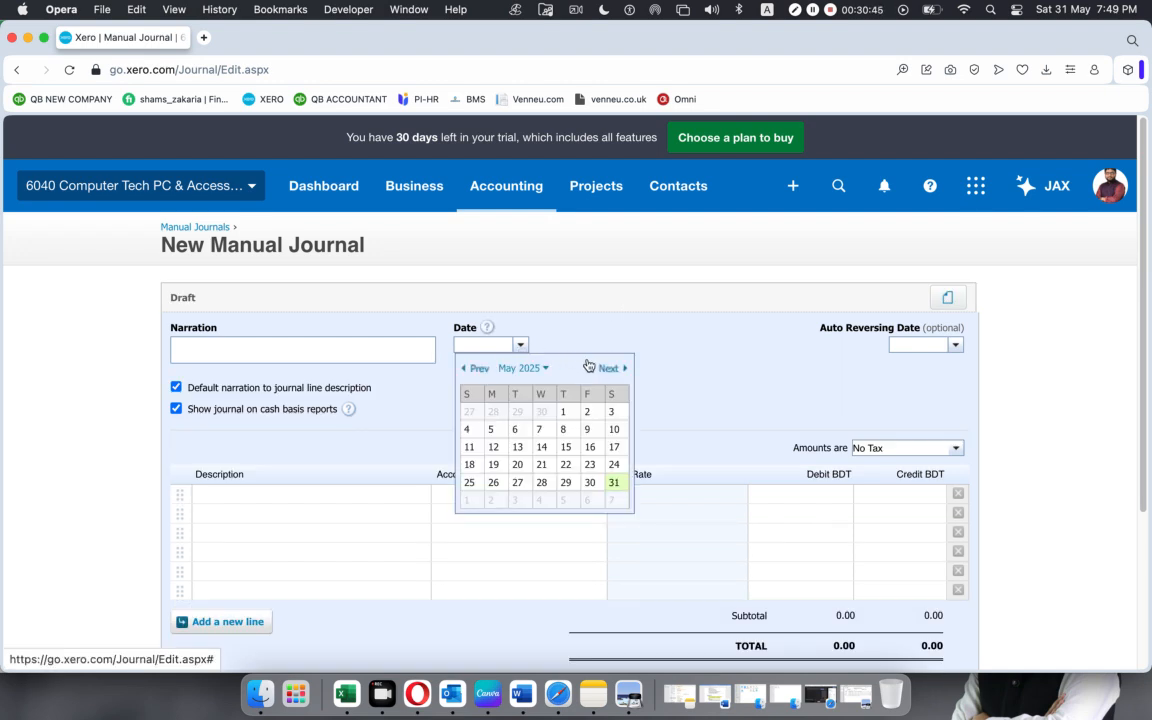
click(544, 368)
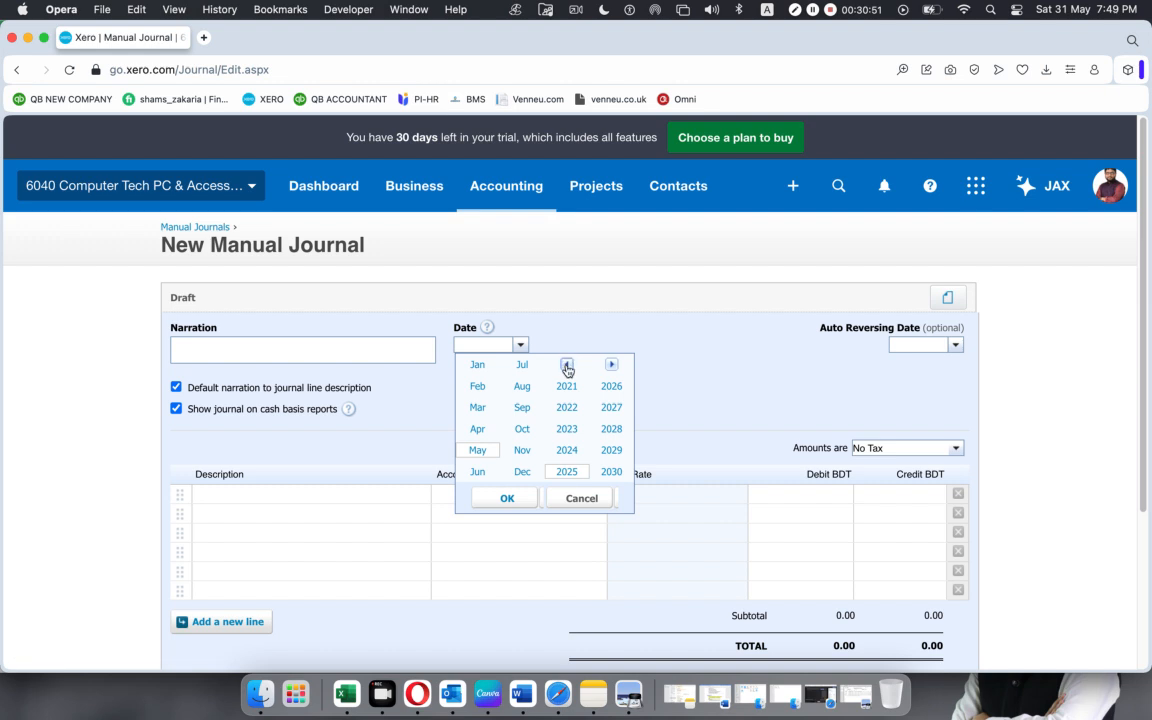
click(566, 364)
click(608, 474)
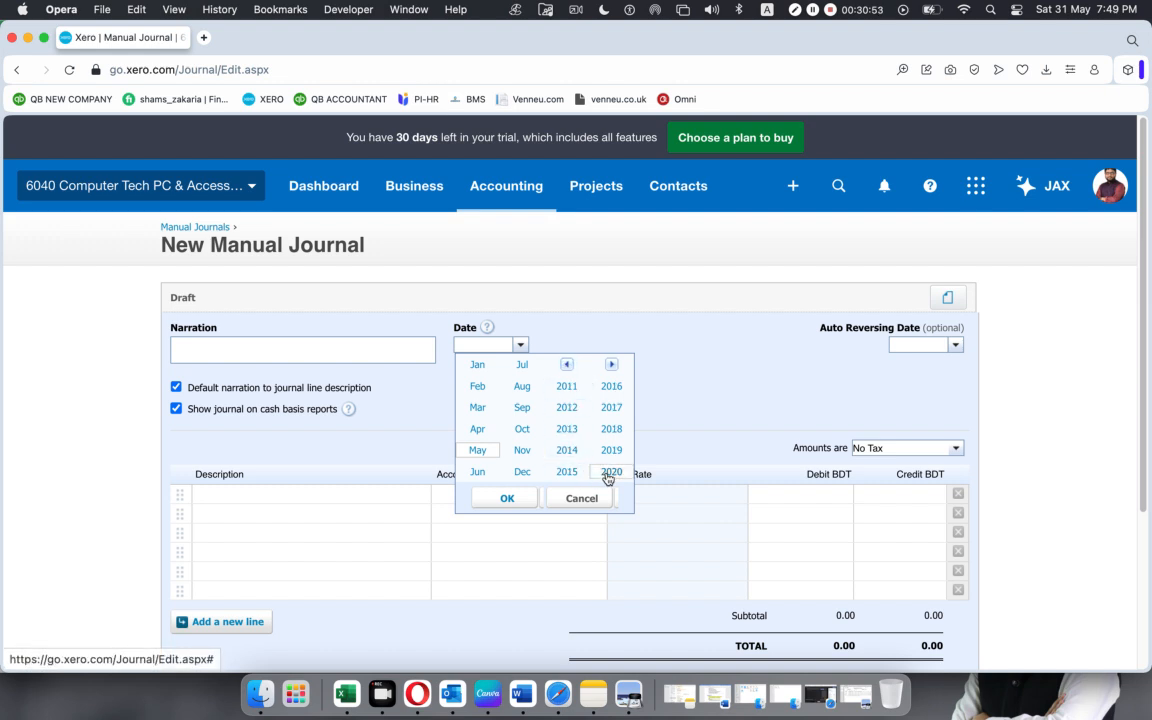
click(478, 387)
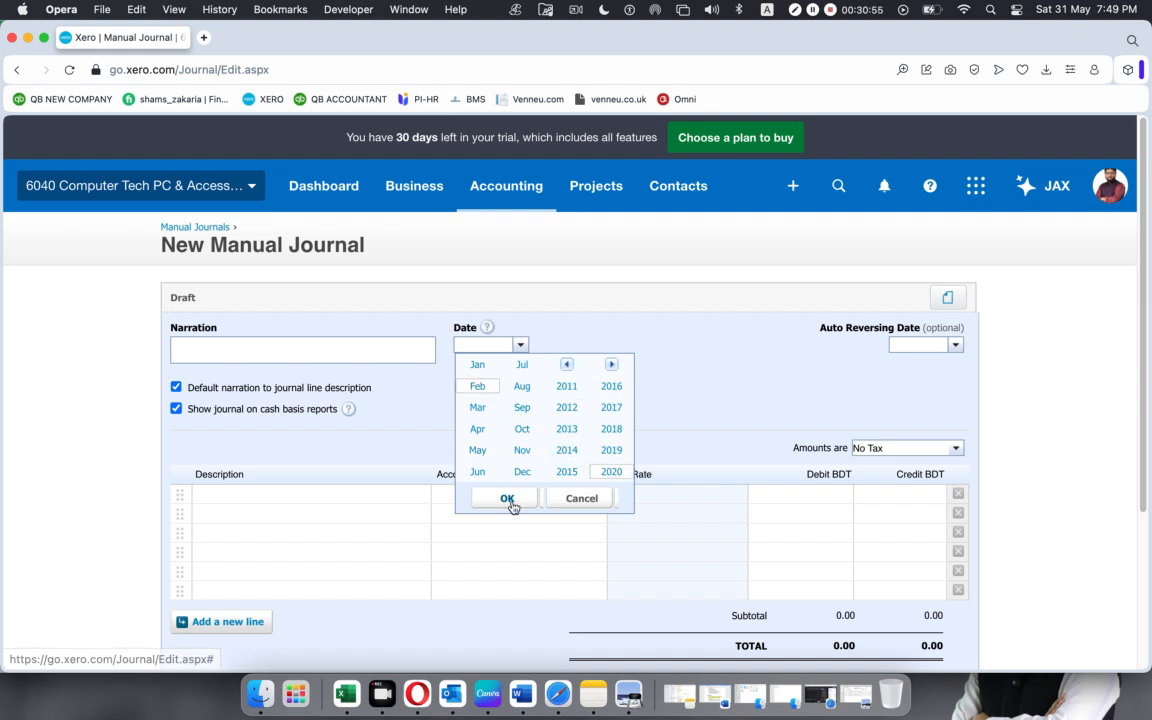
click(510, 500)
click(589, 484)
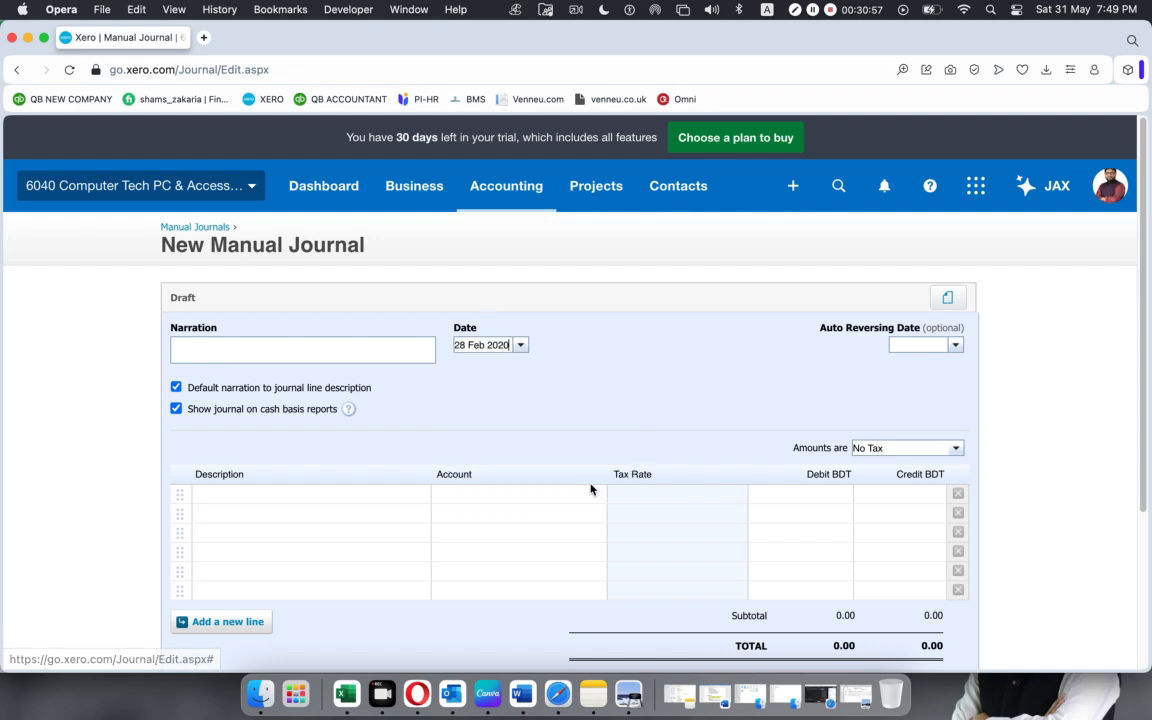
Check the report date in SUMMARIES.pdf in Preview, and minimize it to return to the Xero journal draft.
click(628, 692)
drag(187, 108, 301, 109)
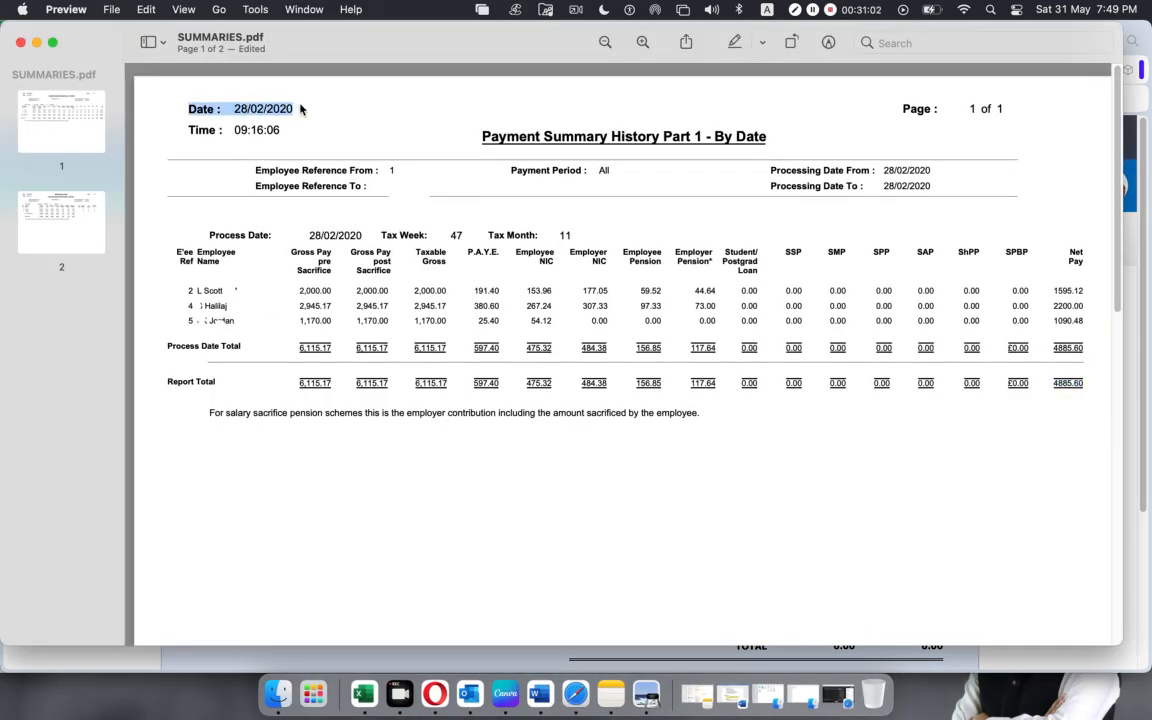
click(36, 42)
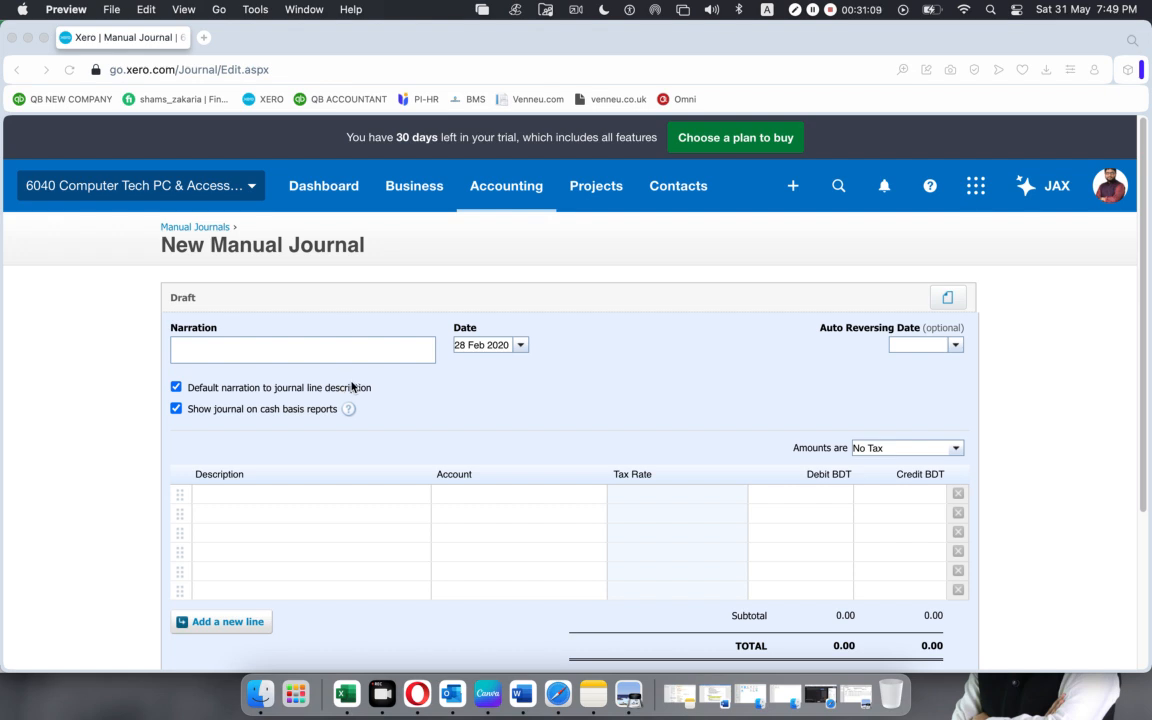
Enter the narration "Staff Salary for week 47" and fill the first journal line's description with it.
click(241, 343)
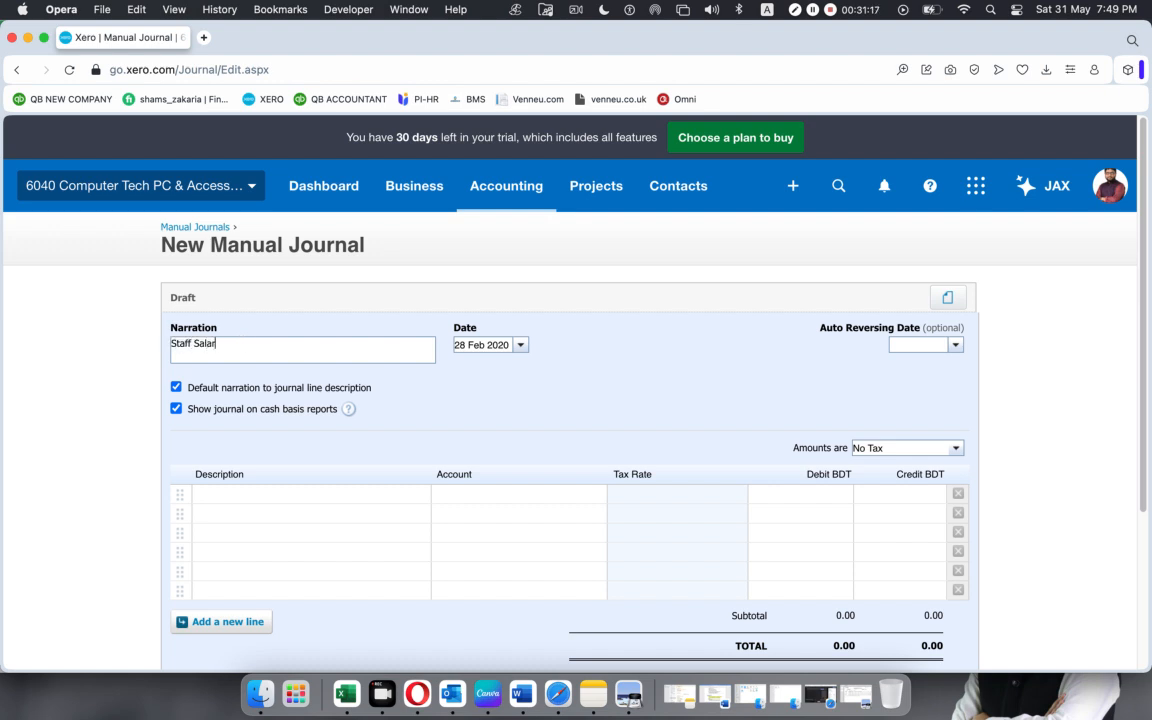
text(Staff Salary for week 47)
scroll(455, 393, down, 1)
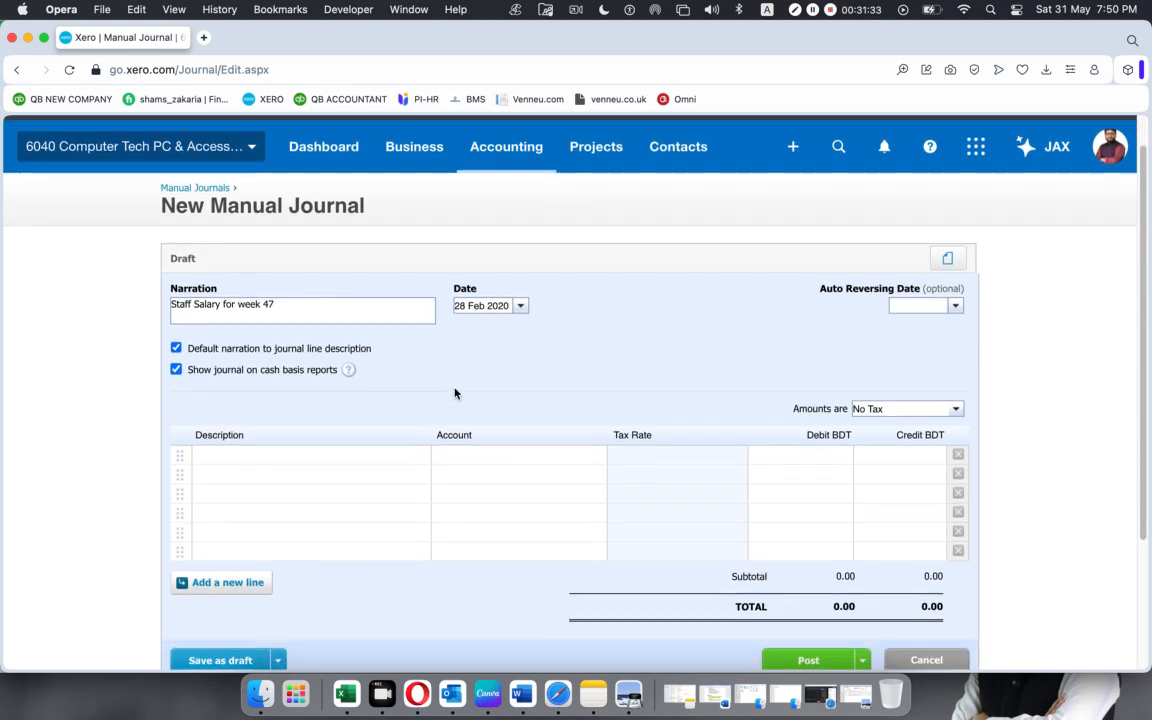
click(339, 456)
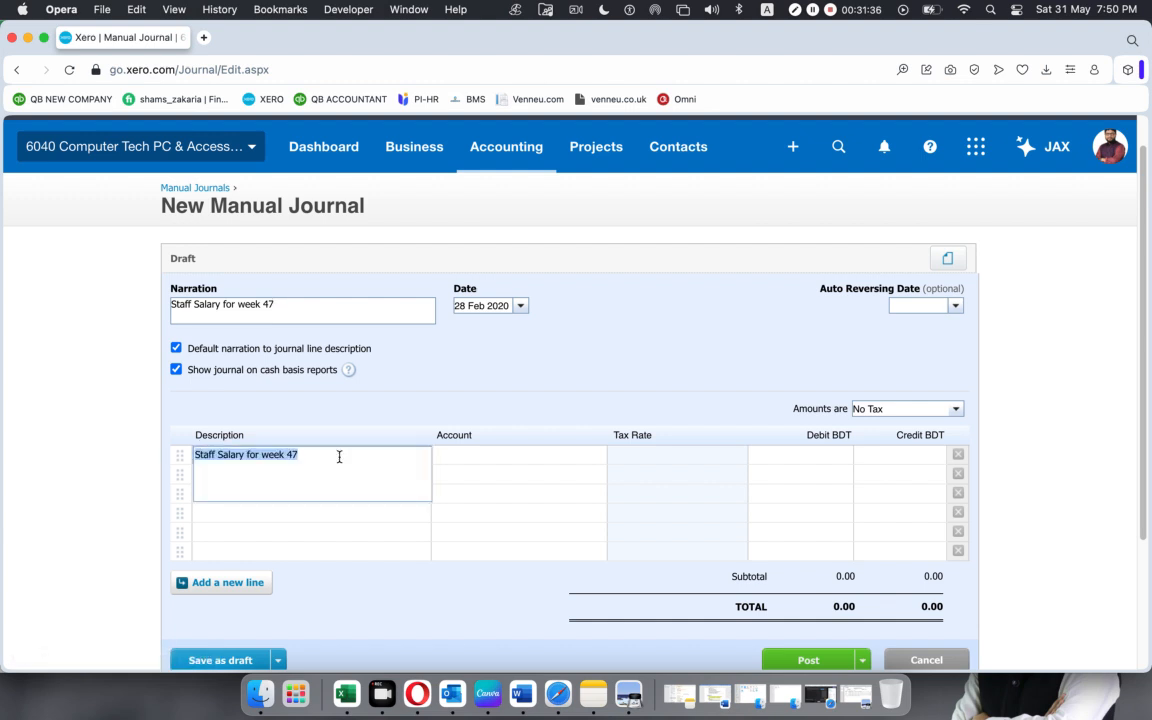
click(411, 392)
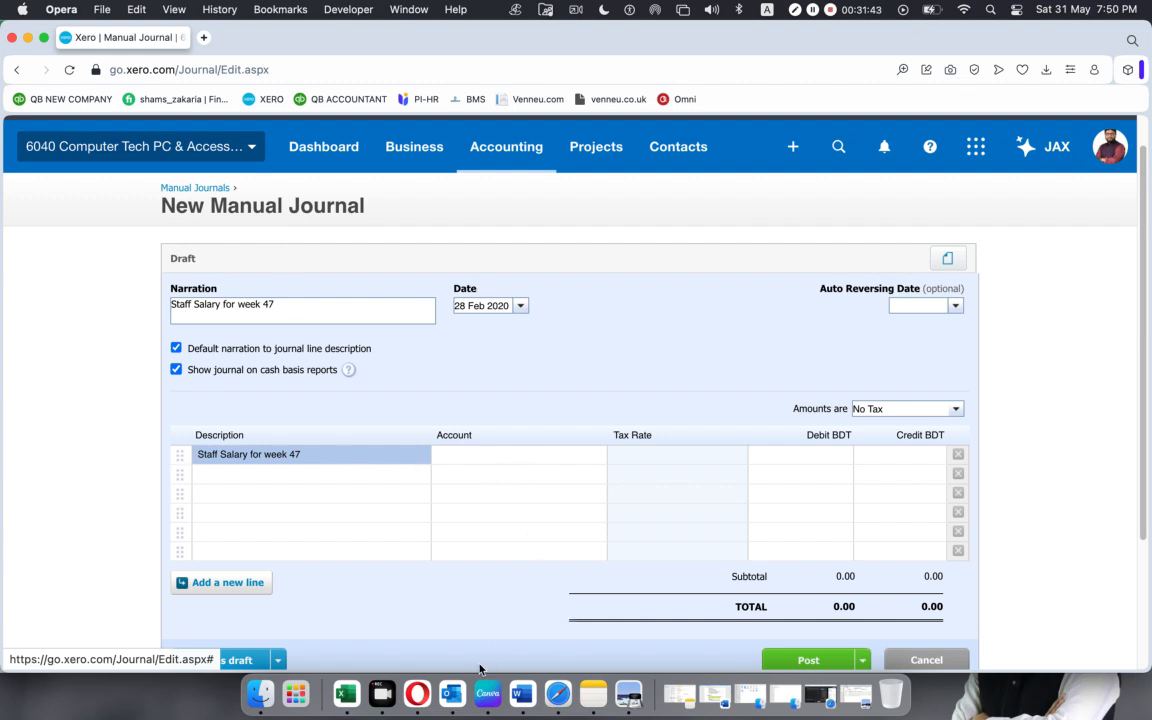
Switch to the Excel journal workbook, select the nine journal account names, and copy the account name "Salary and Wages".
click(355, 686)
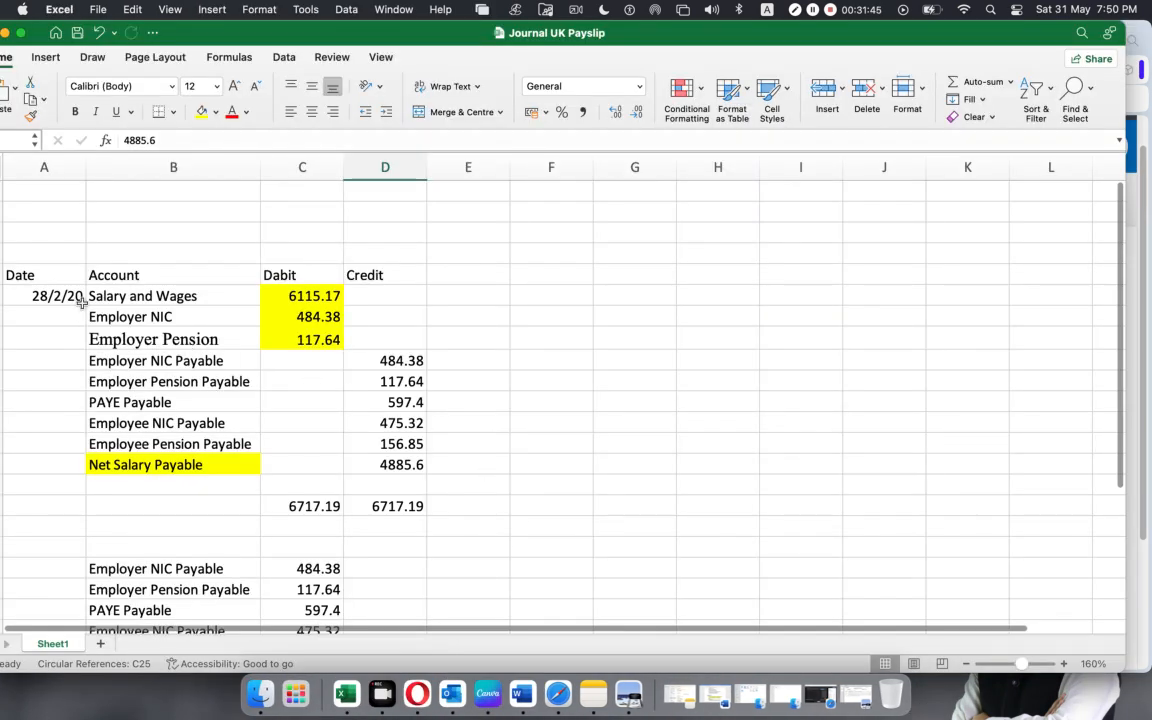
drag(121, 296, 130, 465)
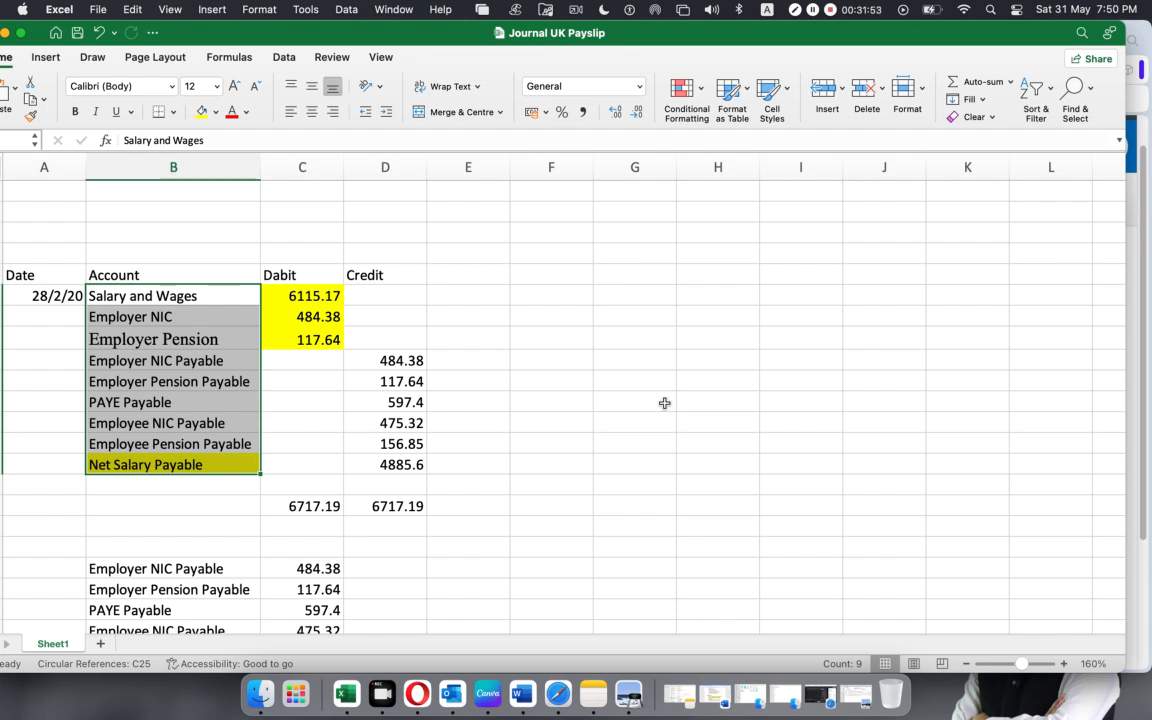
click(328, 401)
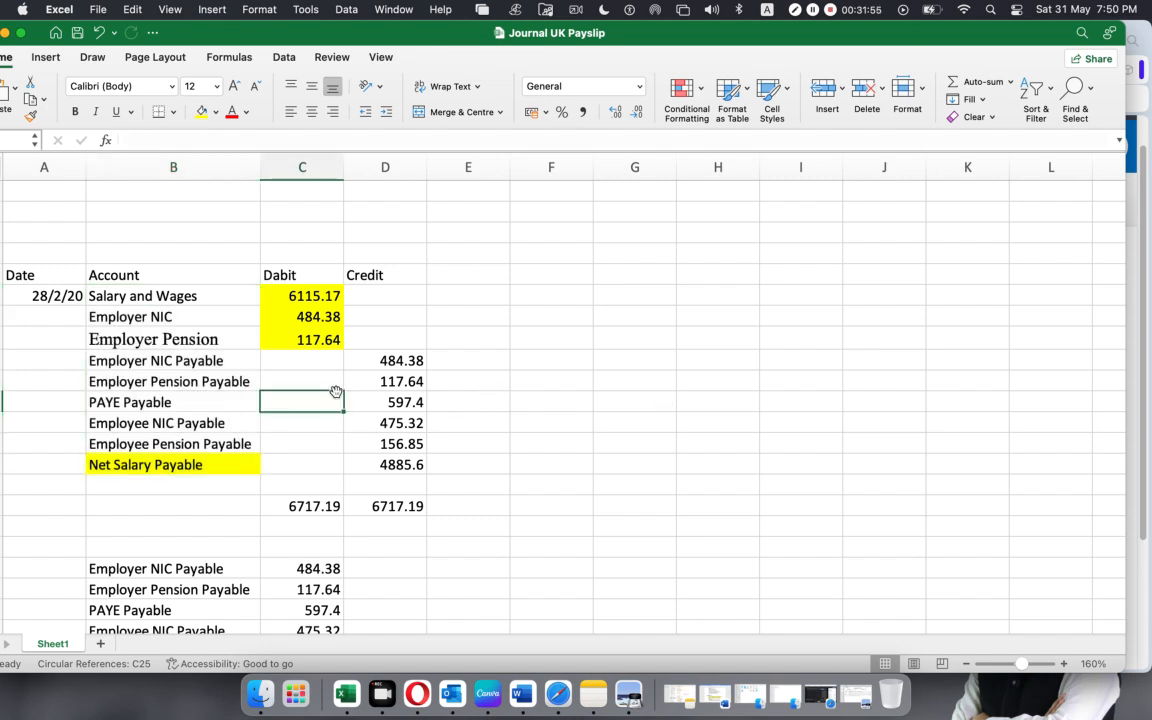
click(155, 292)
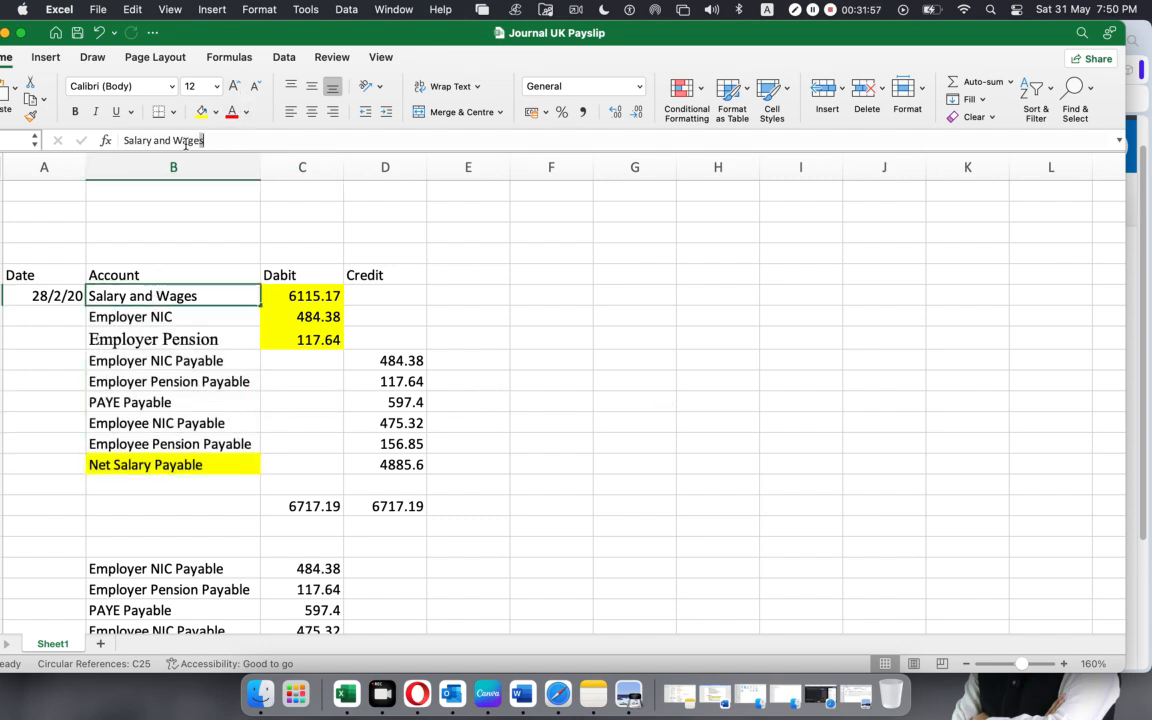
drag(185, 142, 2, 138)
key(super+c)
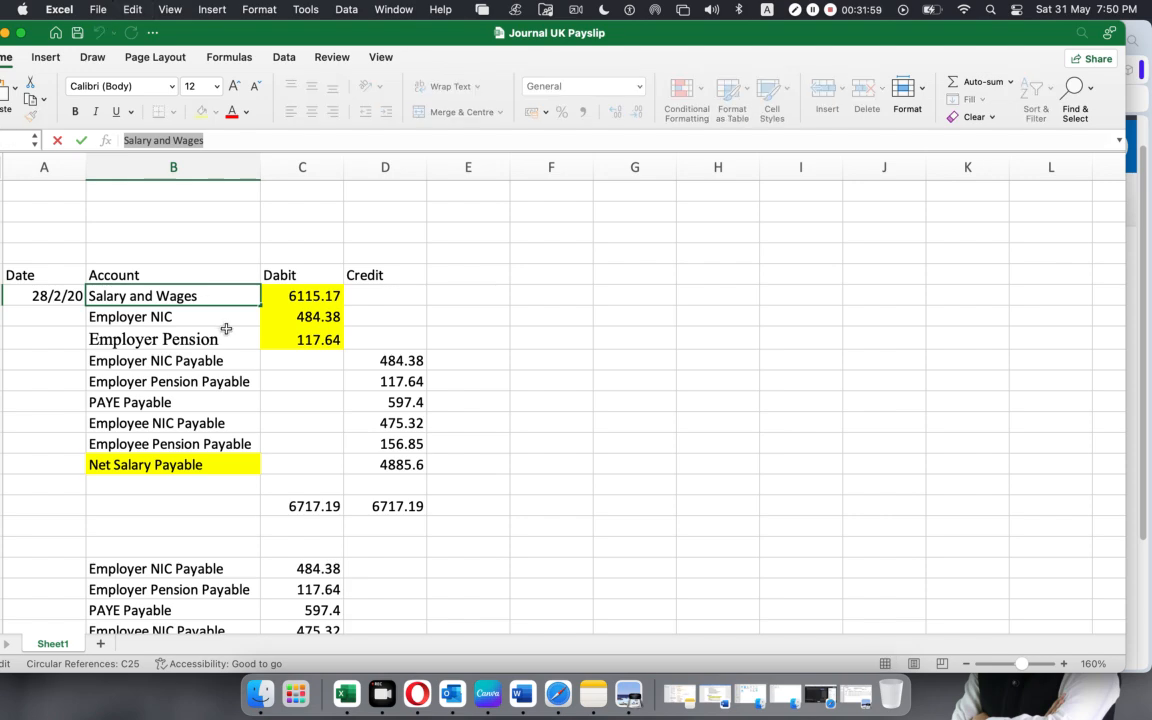
View the report totals in SUMMARIES.pdf in Preview, minimize it, and switch to the Xero journal draft in Opera.
click(629, 692)
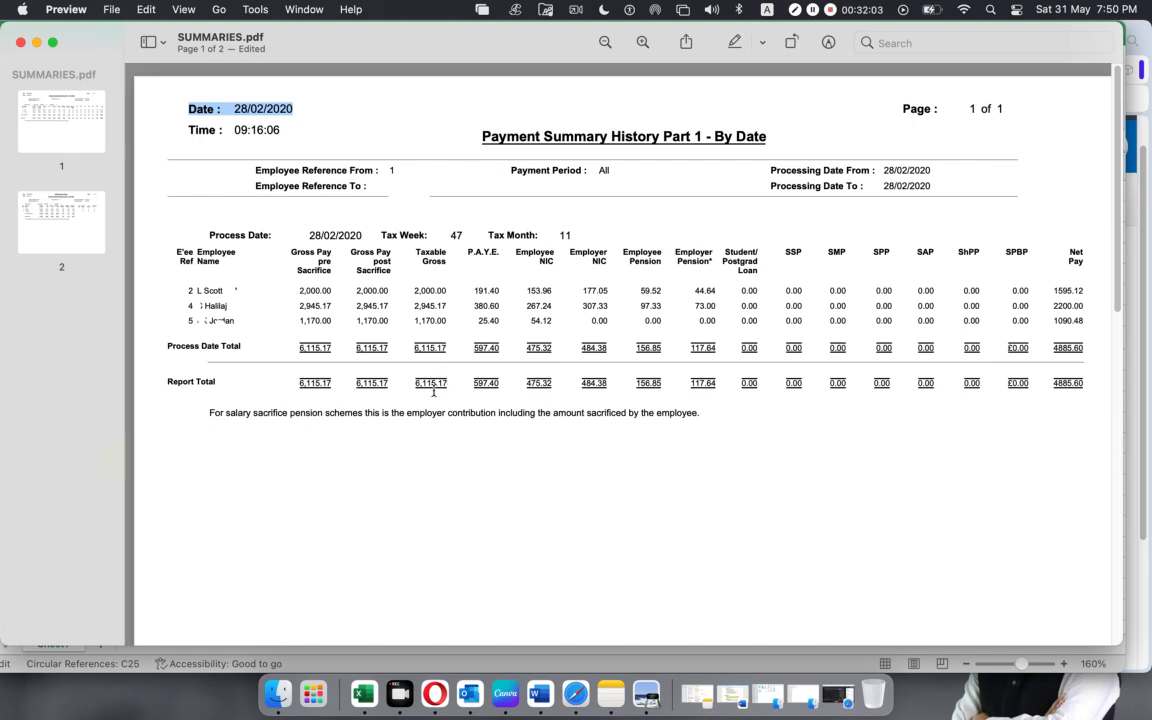
key(super+m)
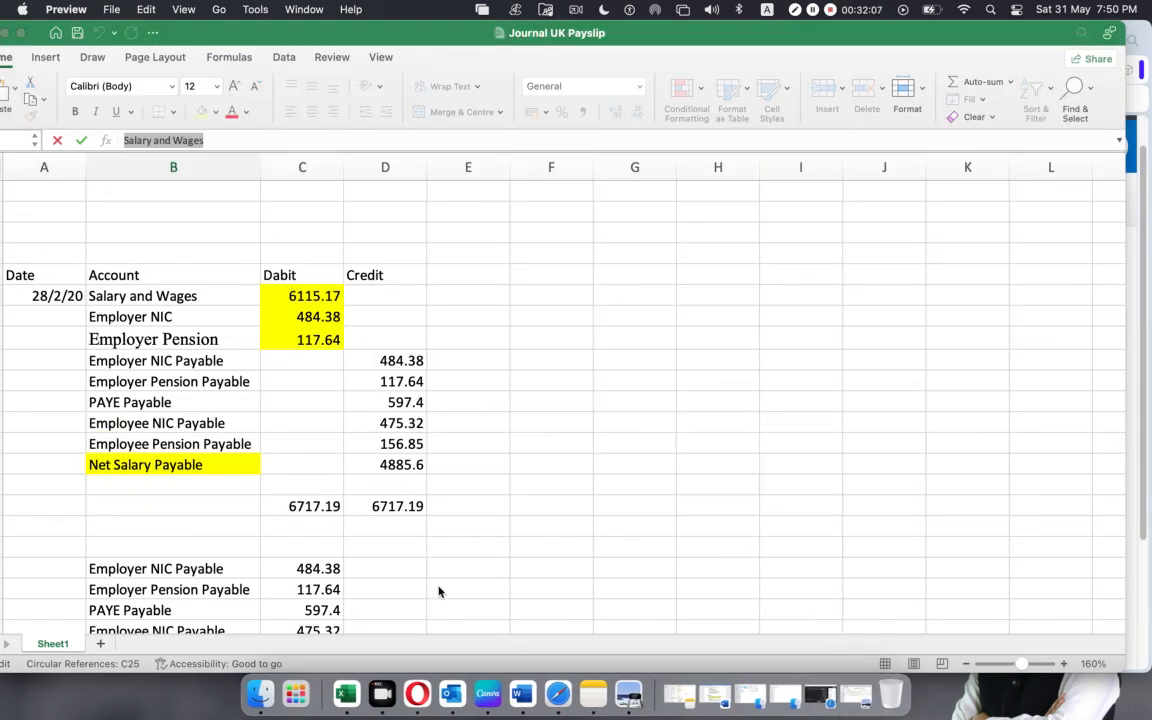
click(558, 693)
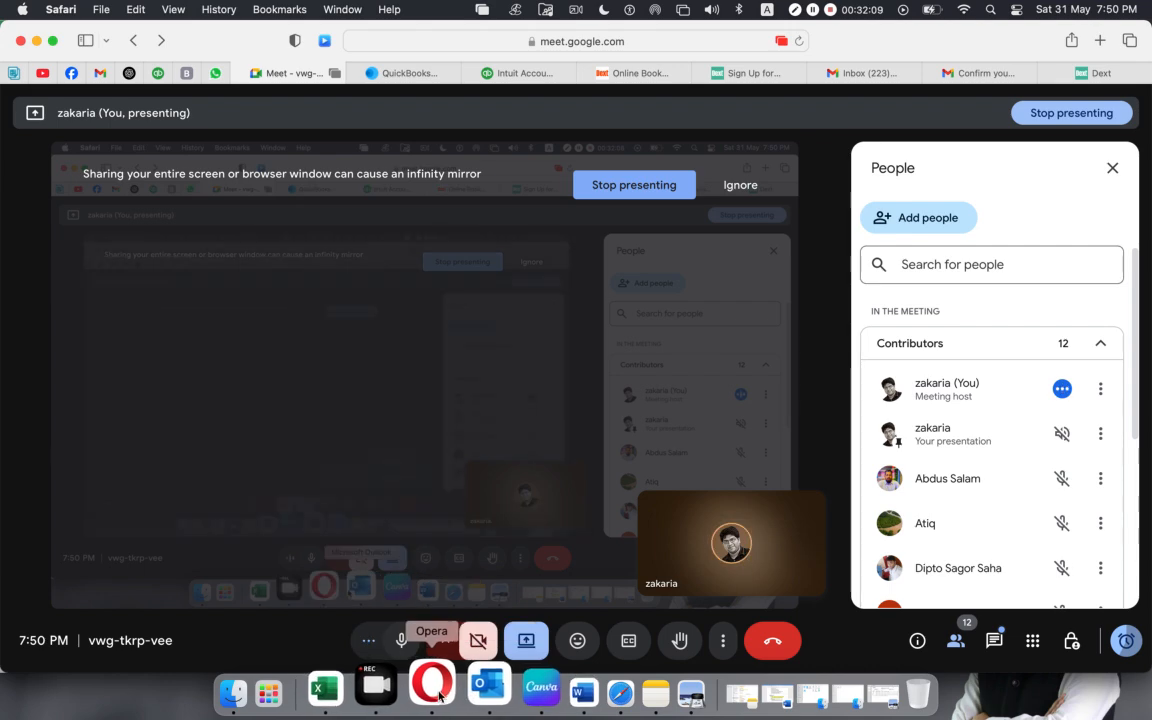
click(432, 688)
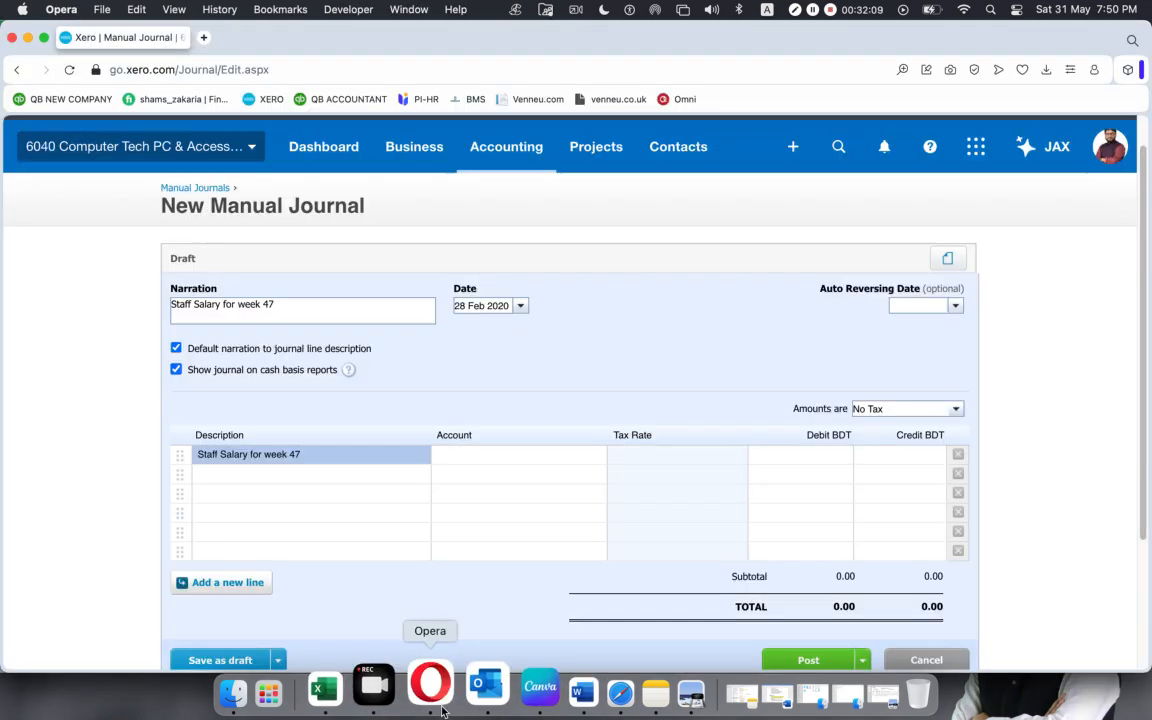
Try to enter "Salary and Wages" as the first journal line's account, and clear the entry.
click(522, 458)
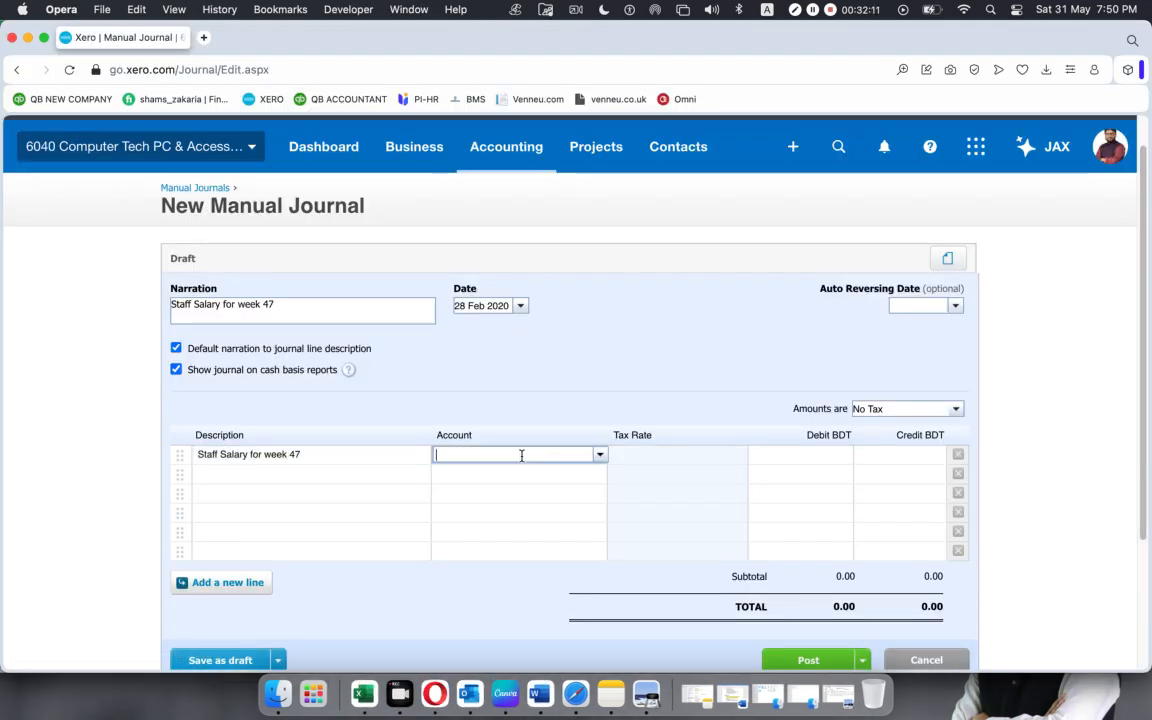
key(super+v)
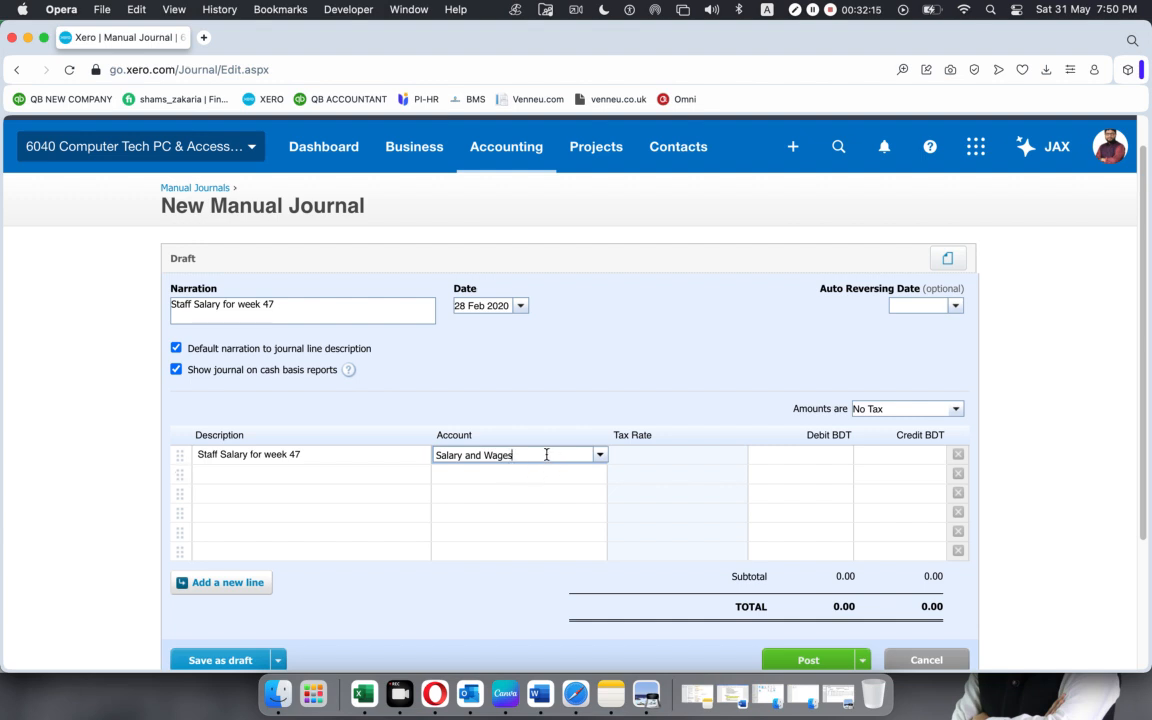
drag(562, 459, 313, 449)
key(BackSpace)
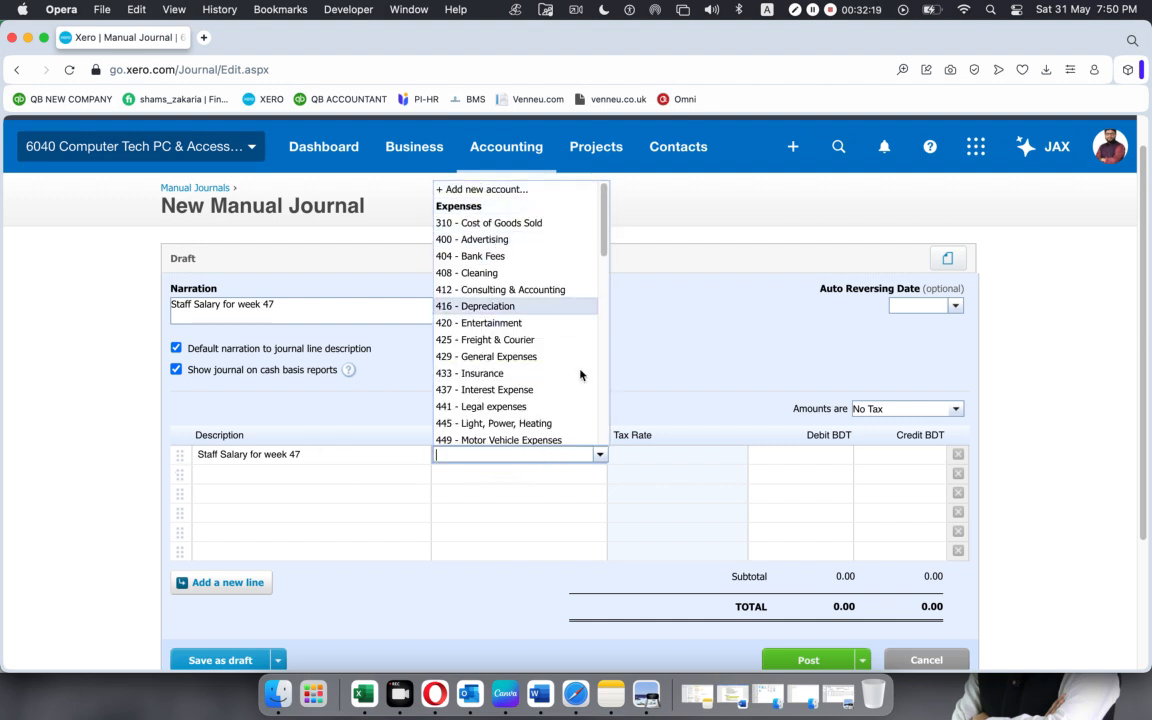
Start adding a new account from the first journal line and try to choose the EXPENSES heading as its account type.
click(601, 456)
click(601, 456)
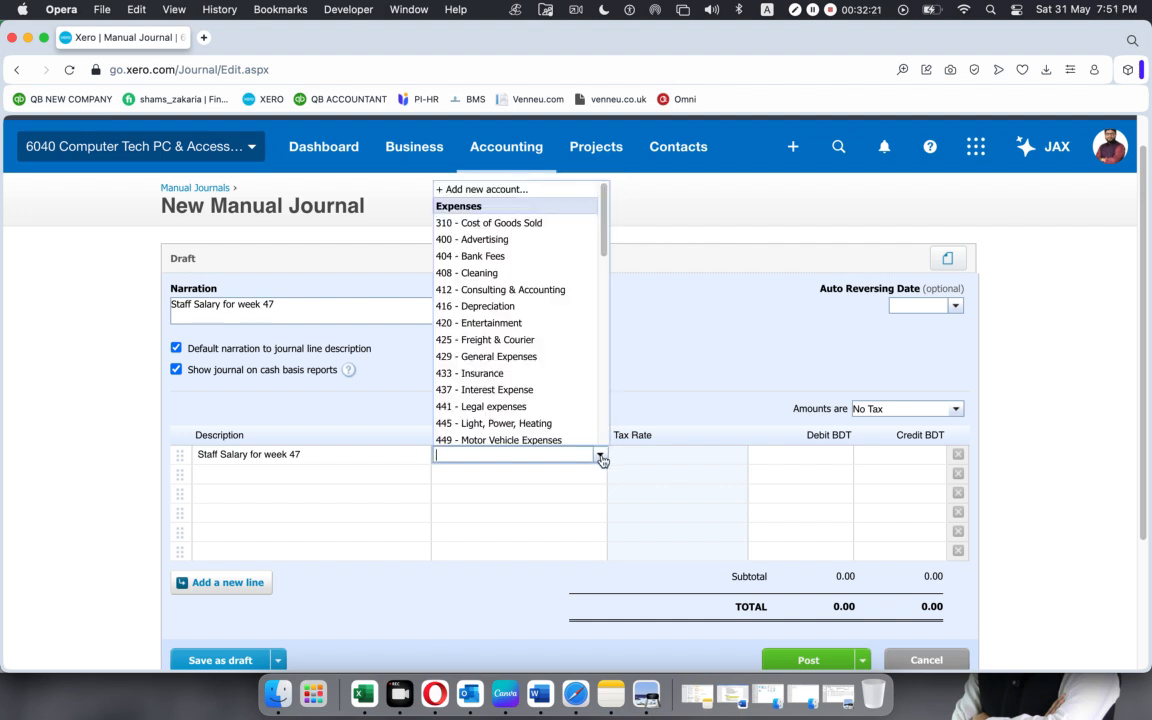
click(464, 191)
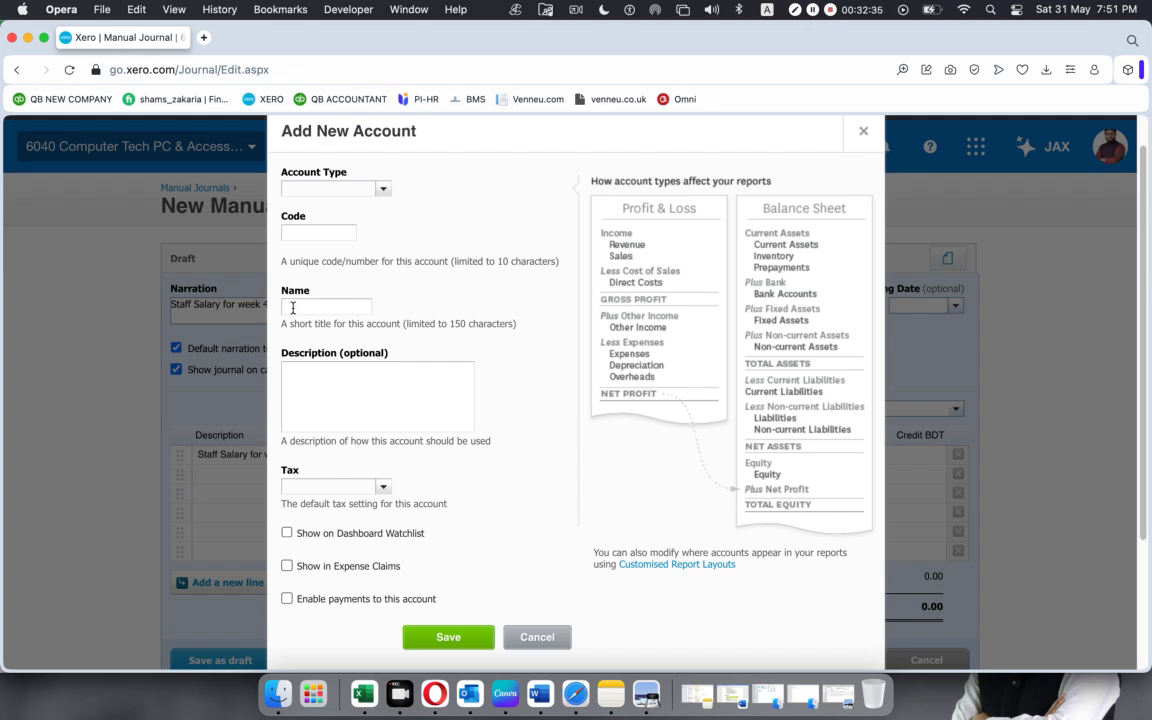
click(380, 190)
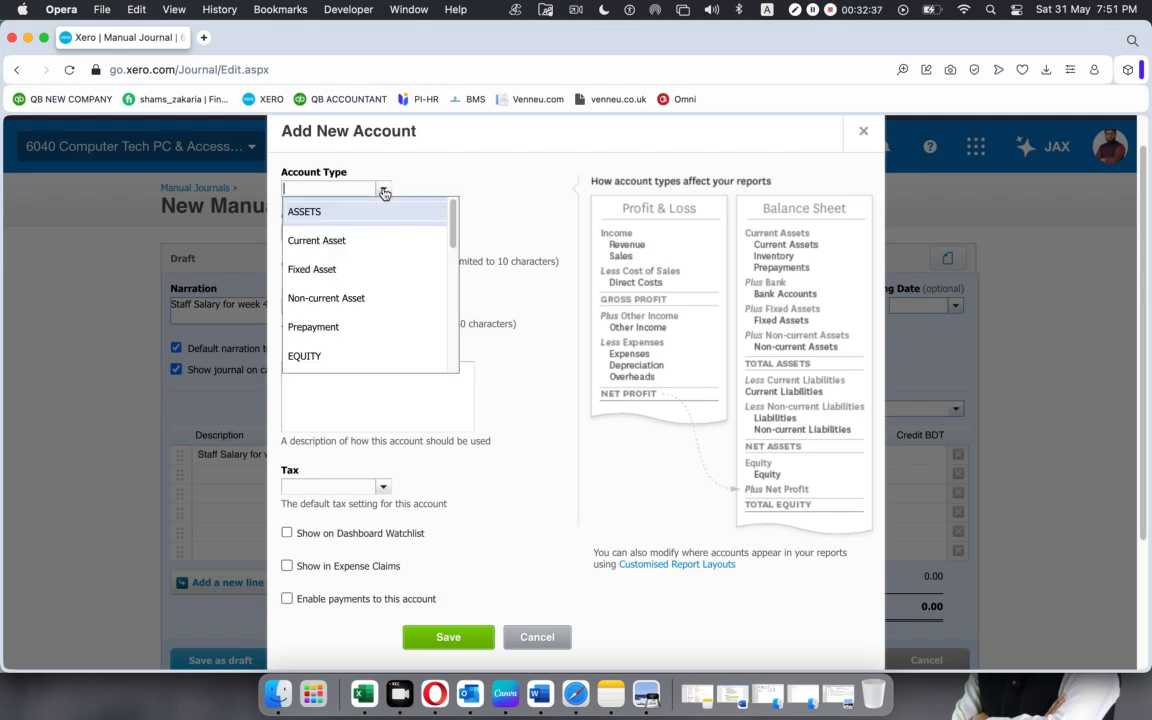
scroll(366, 270, down, 1)
scroll(365, 268, down, 2)
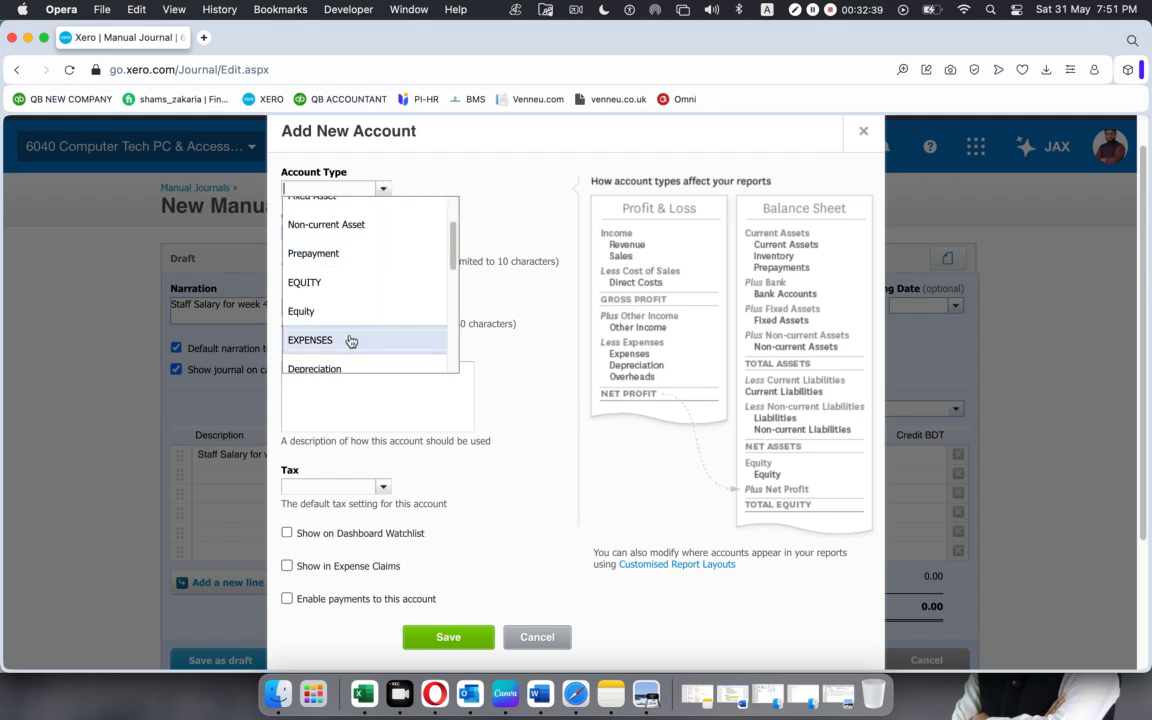
click(352, 337)
click(346, 232)
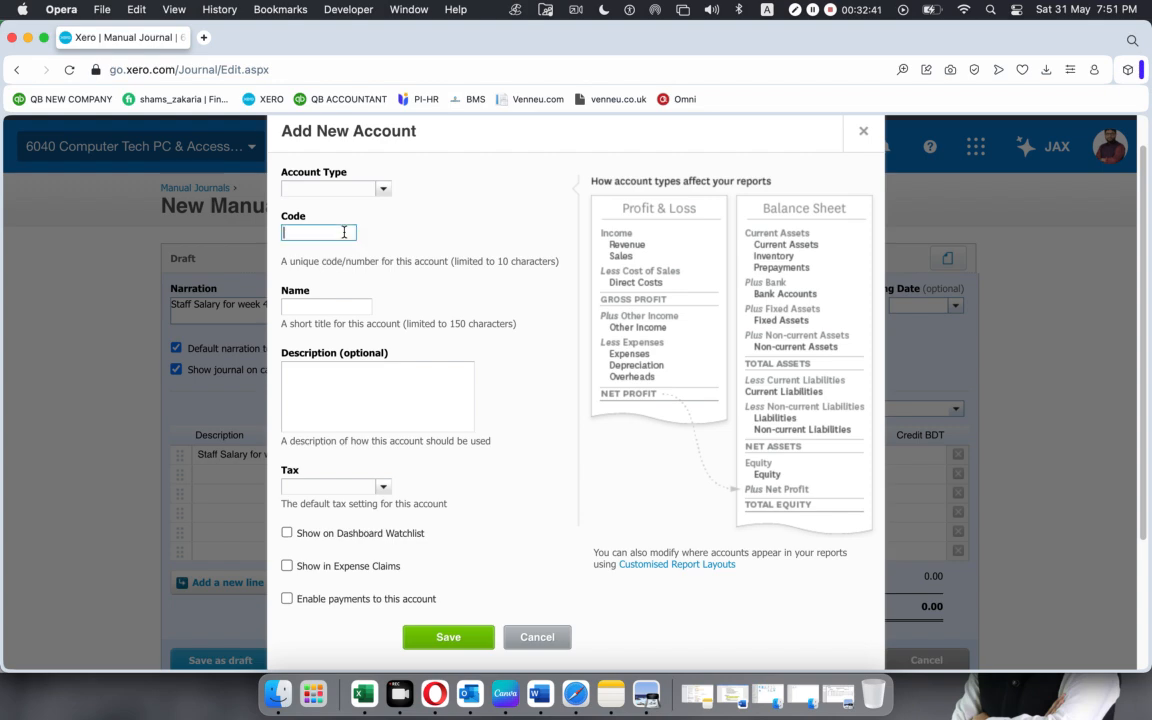
Duplicate the manual journal's browser tab and open the chart of accounts from the advanced accounting settings in the copy.
right_click(155, 42)
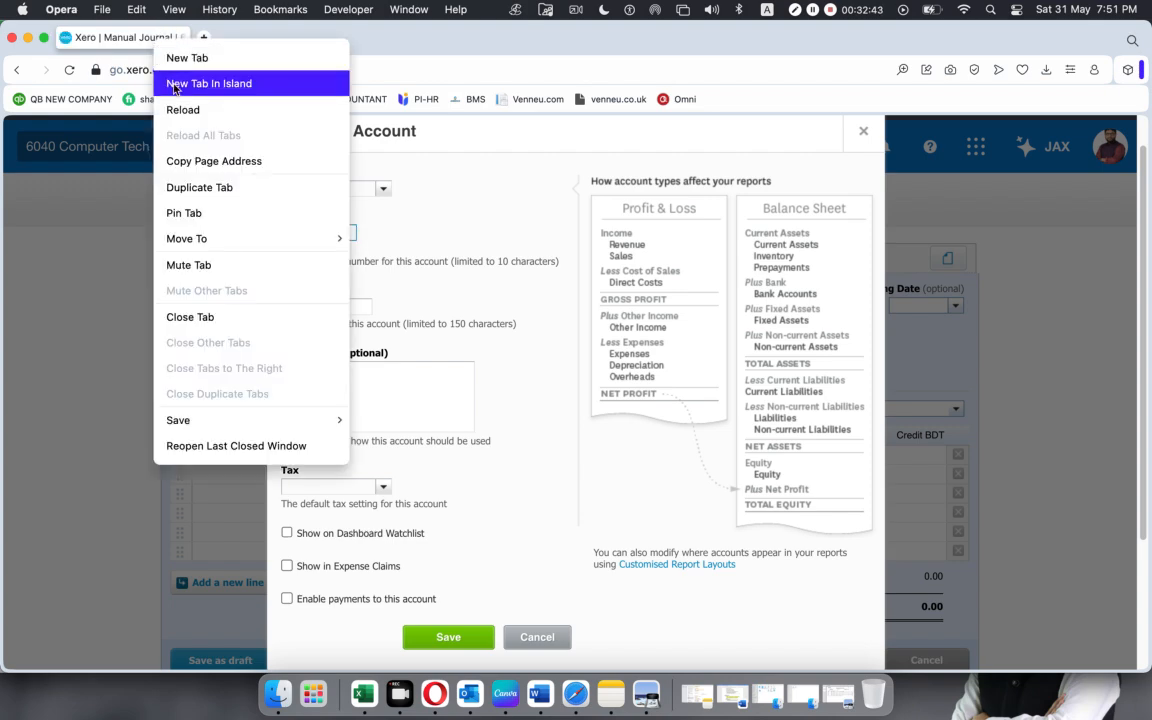
click(194, 188)
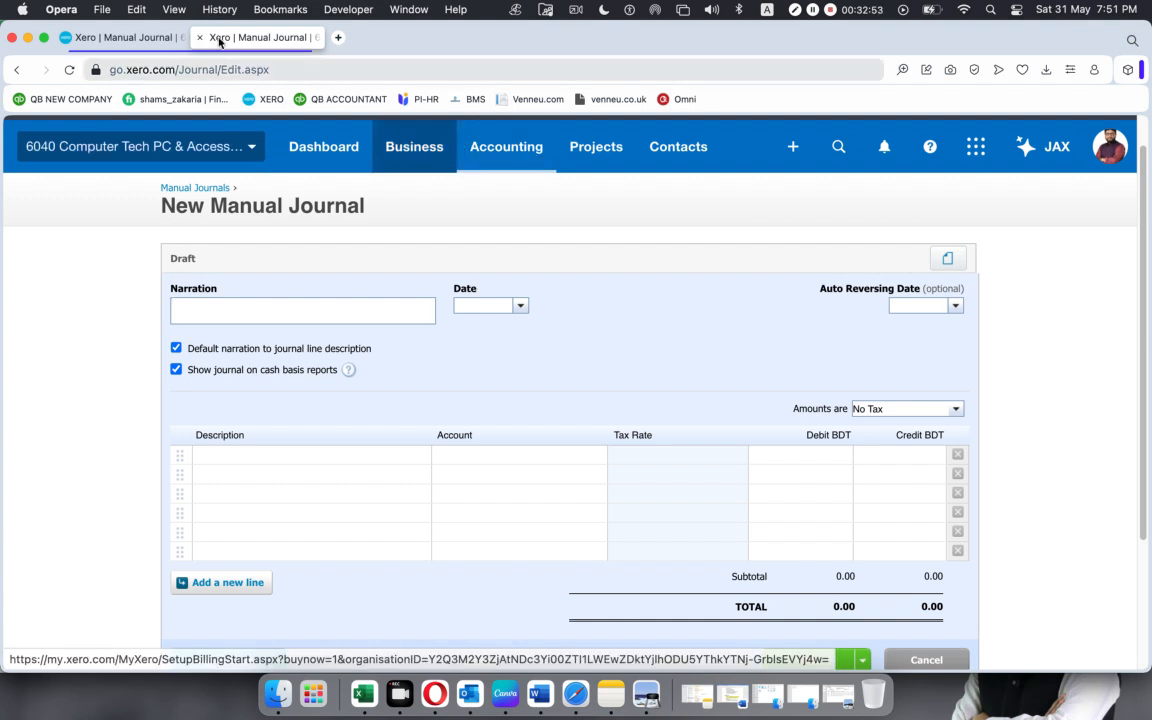
click(507, 147)
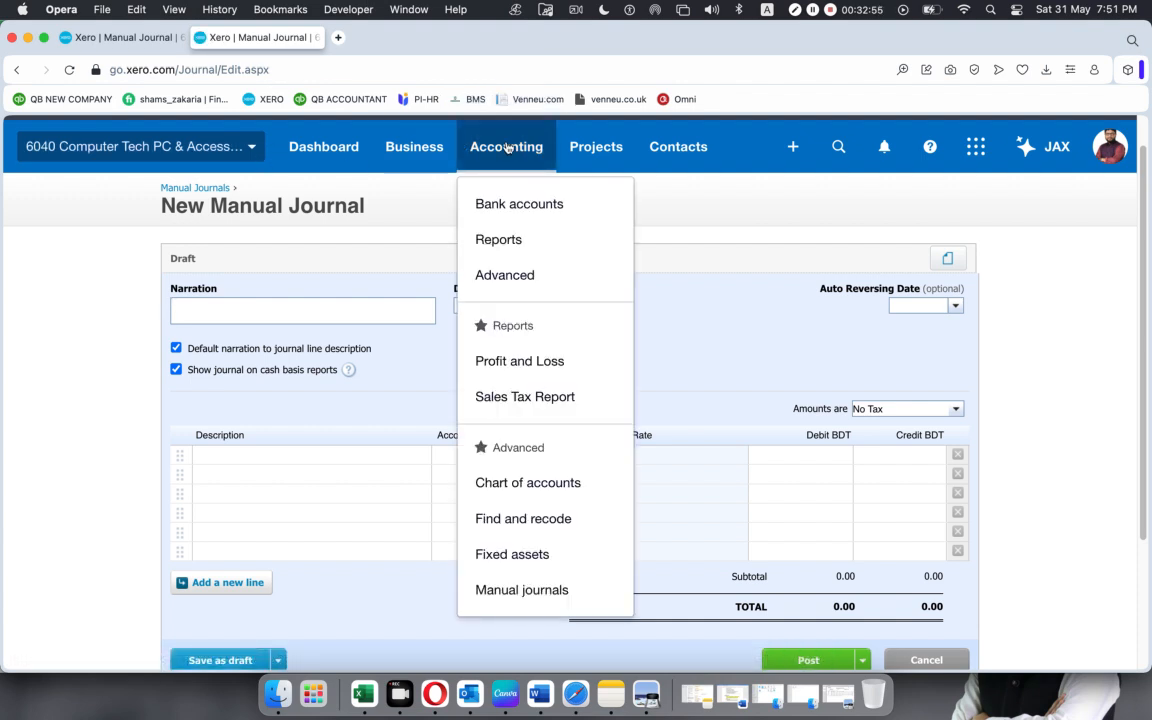
click(511, 279)
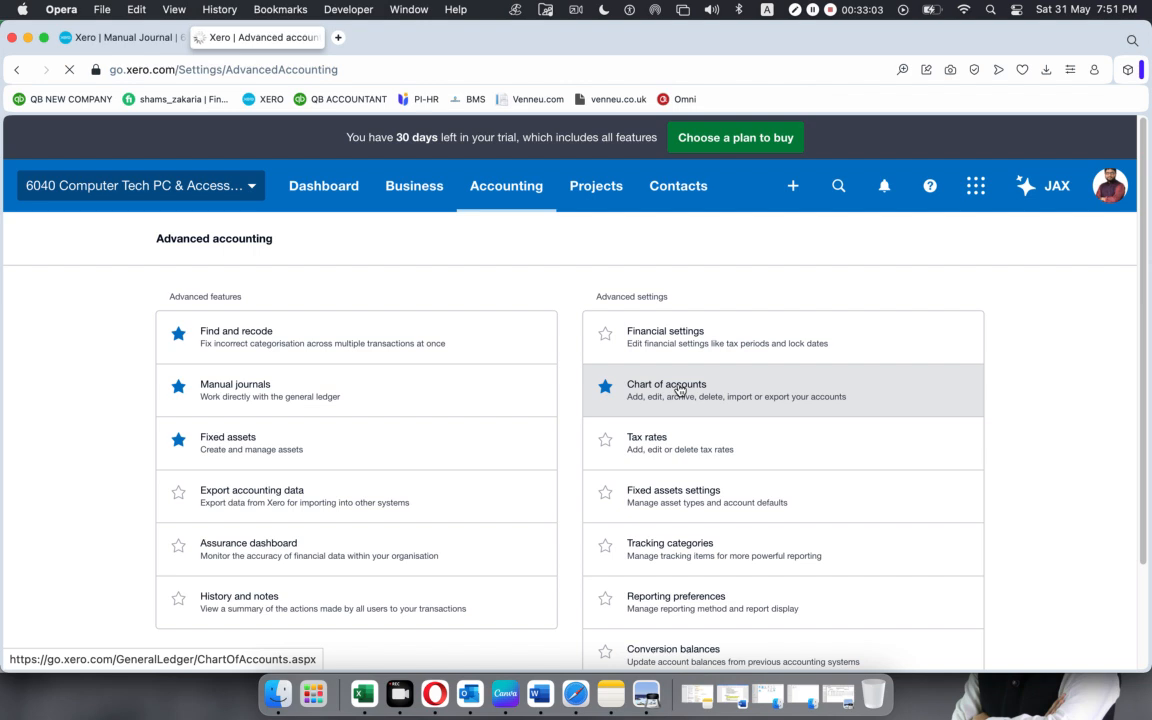
click(679, 390)
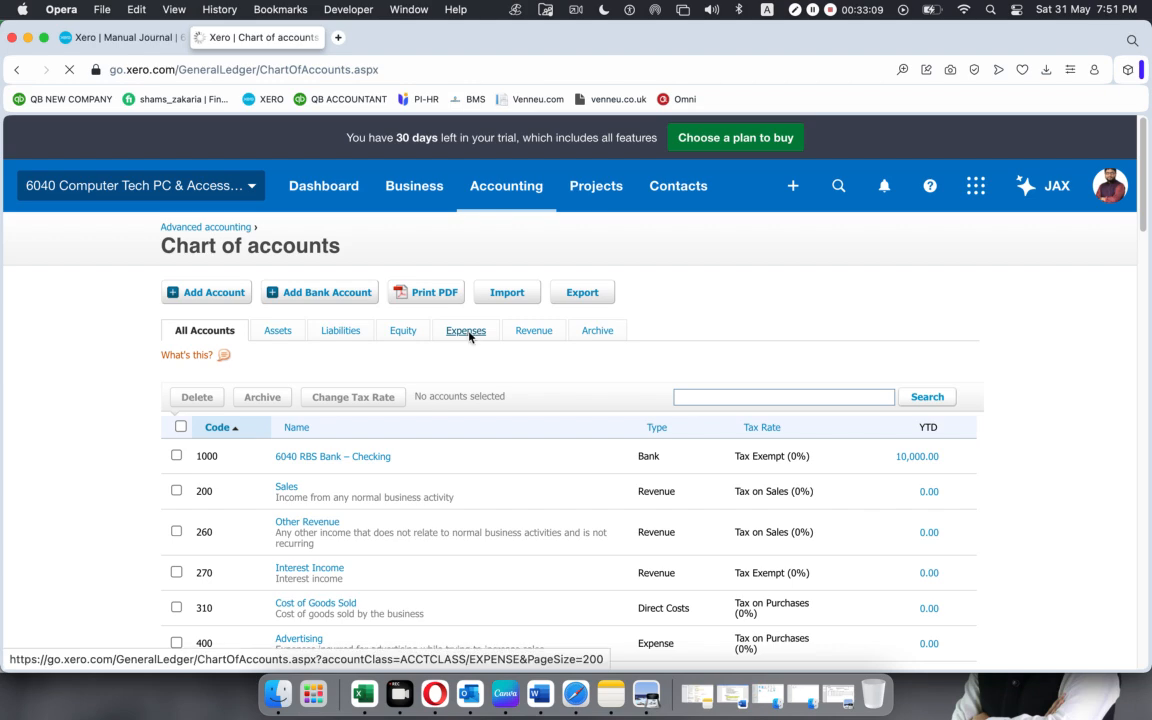
Filter the chart of accounts to Expenses and examine which account codes are already used.
scroll(399, 400, down, 4)
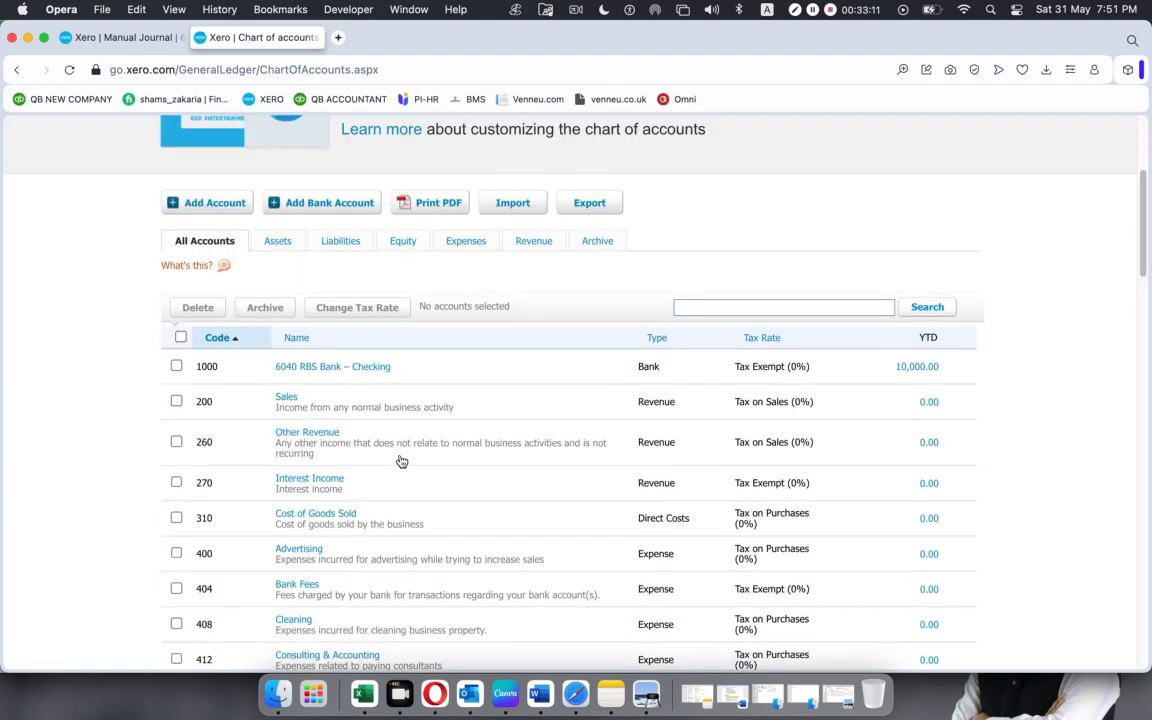
scroll(221, 473, down, 1)
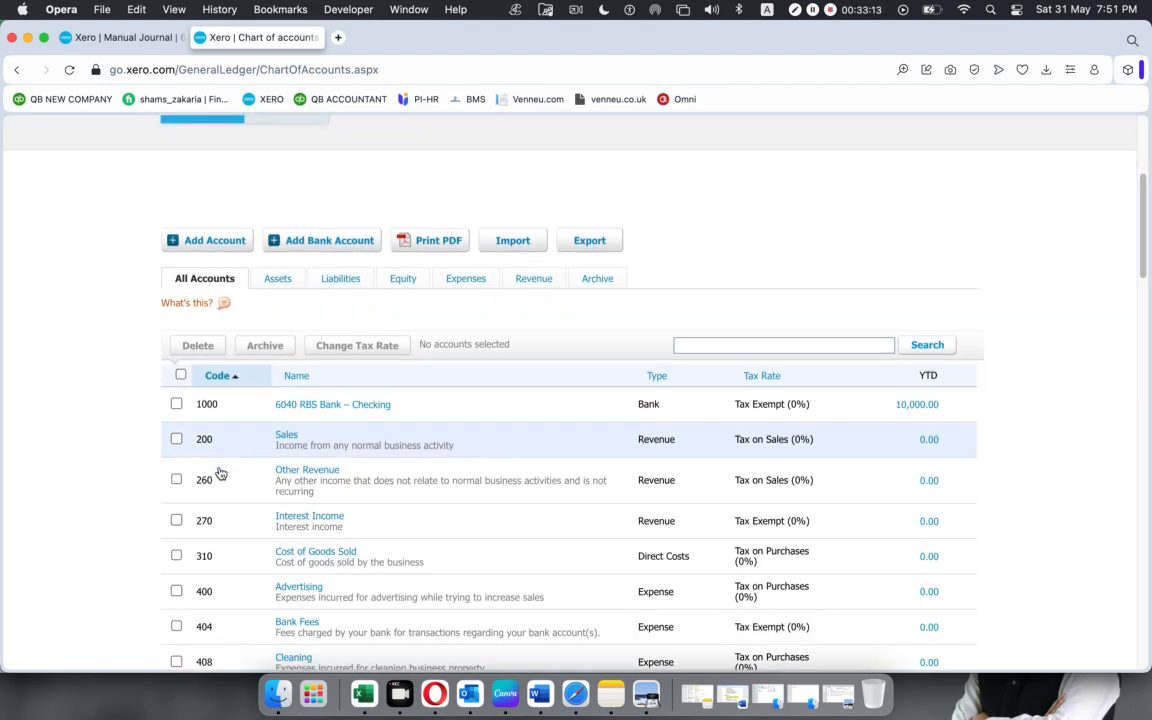
click(462, 279)
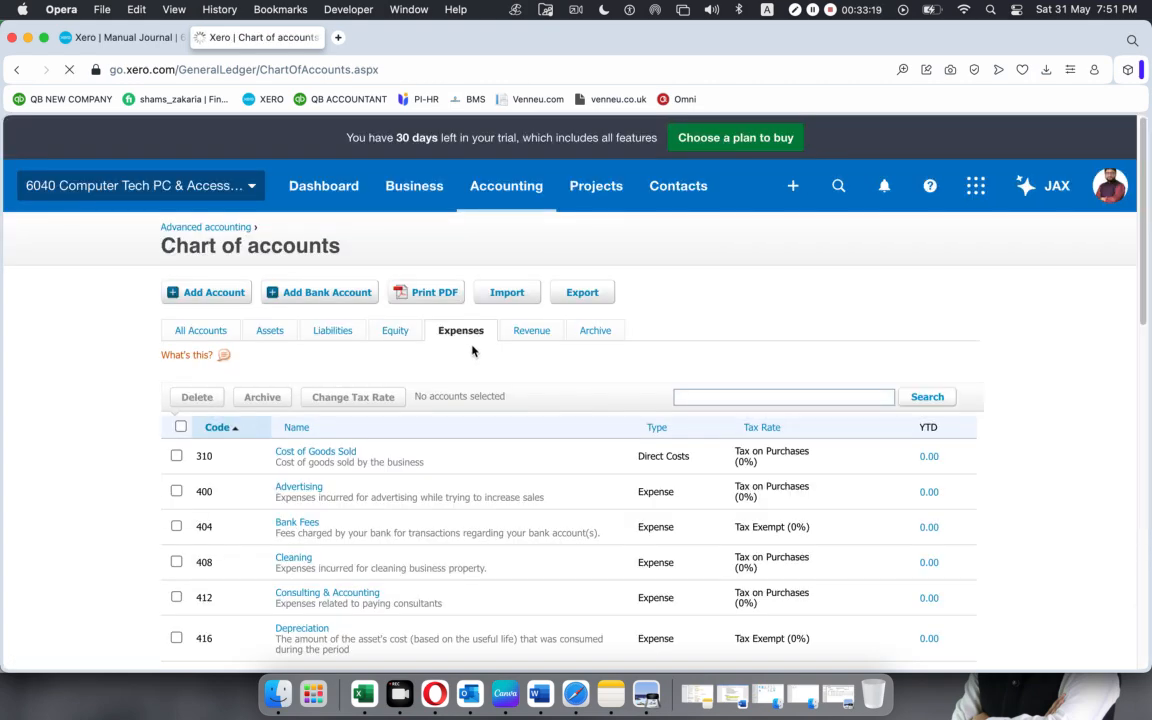
scroll(473, 350, down, 5)
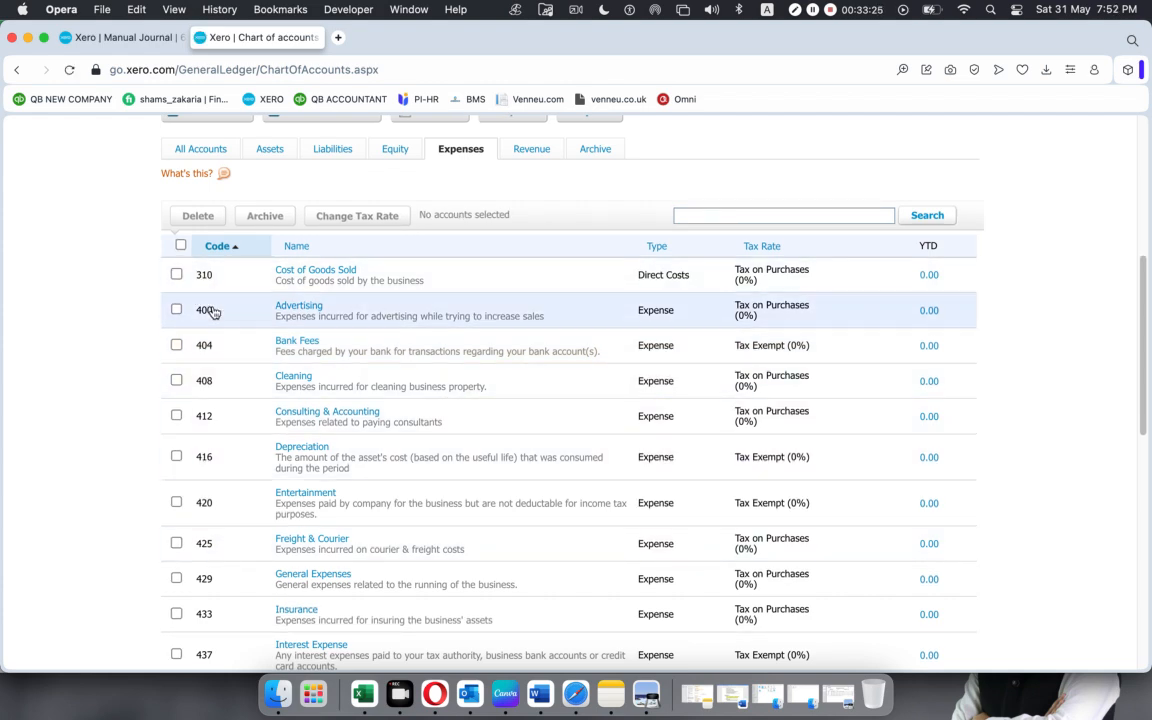
Return to the new account form in the journal draft, set the code to 300 and the name to "Salary and Wages".
click(121, 40)
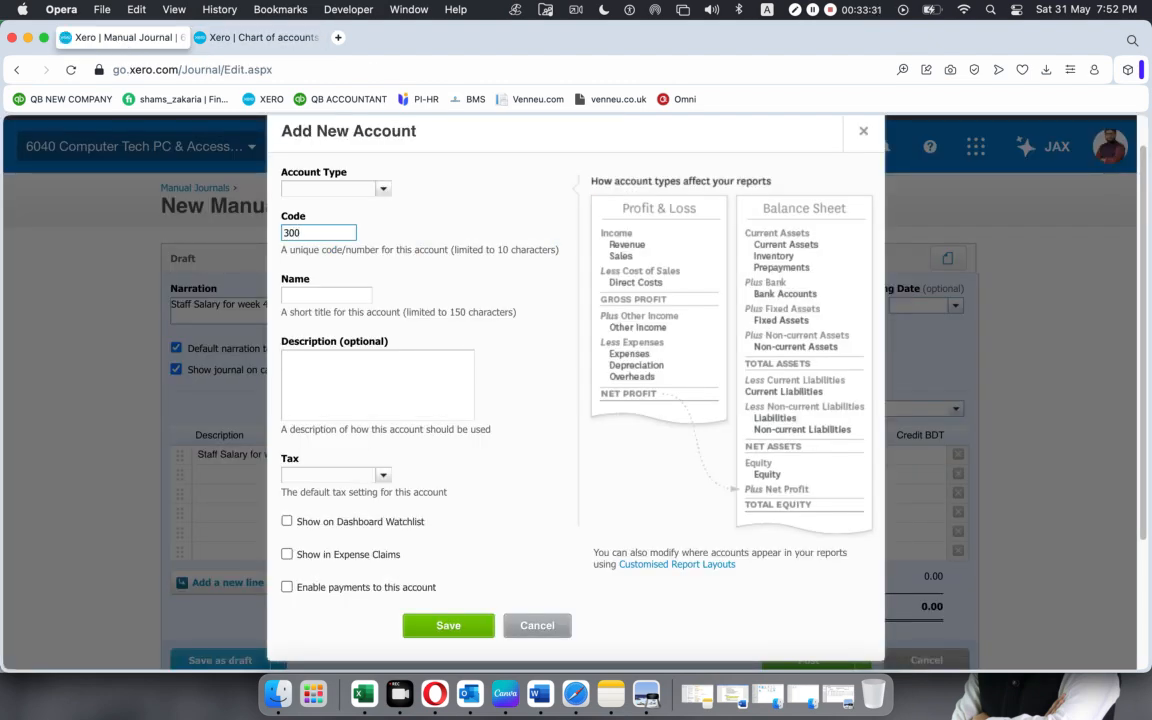
click(454, 273)
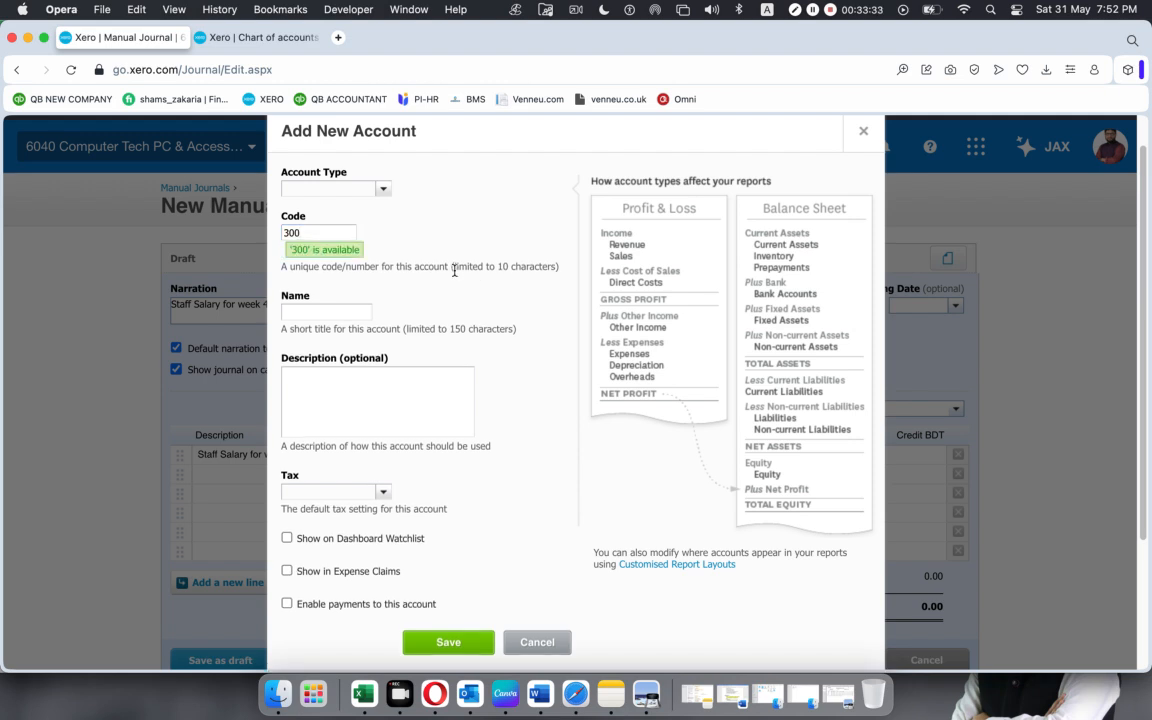
click(321, 314)
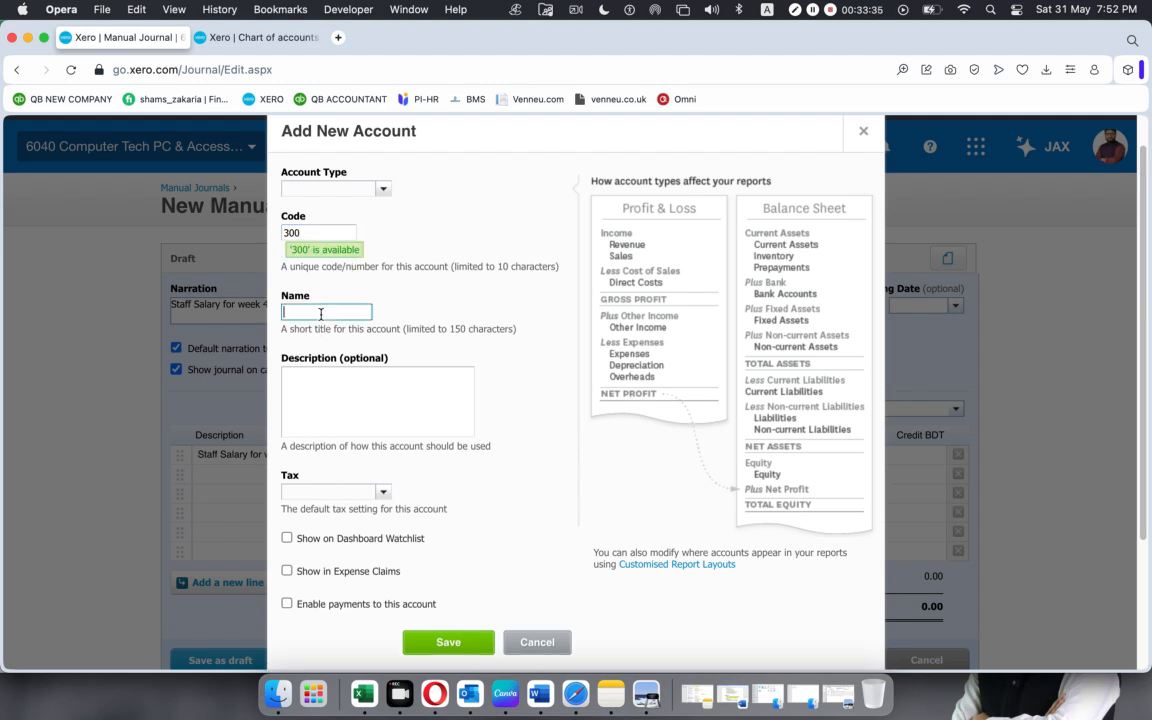
text(Salary and Wages)
Set the new account's default tax to Tax Exempt (0%) and try to save the account.
scroll(341, 403, down, 3)
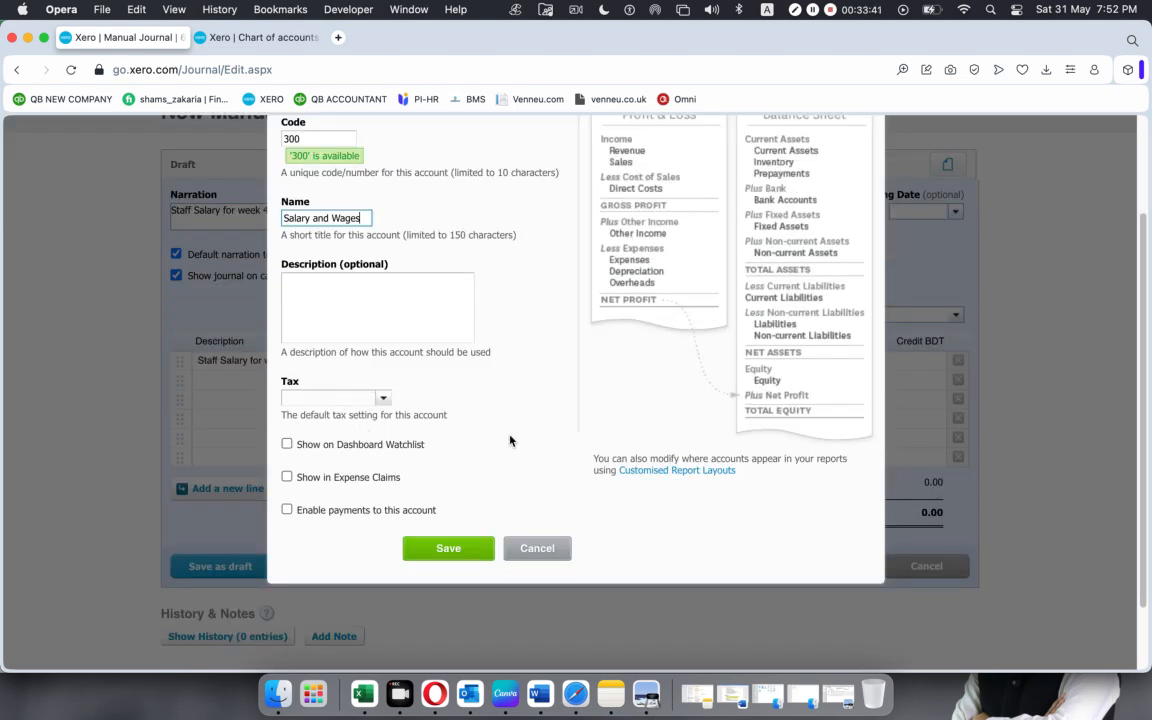
click(384, 399)
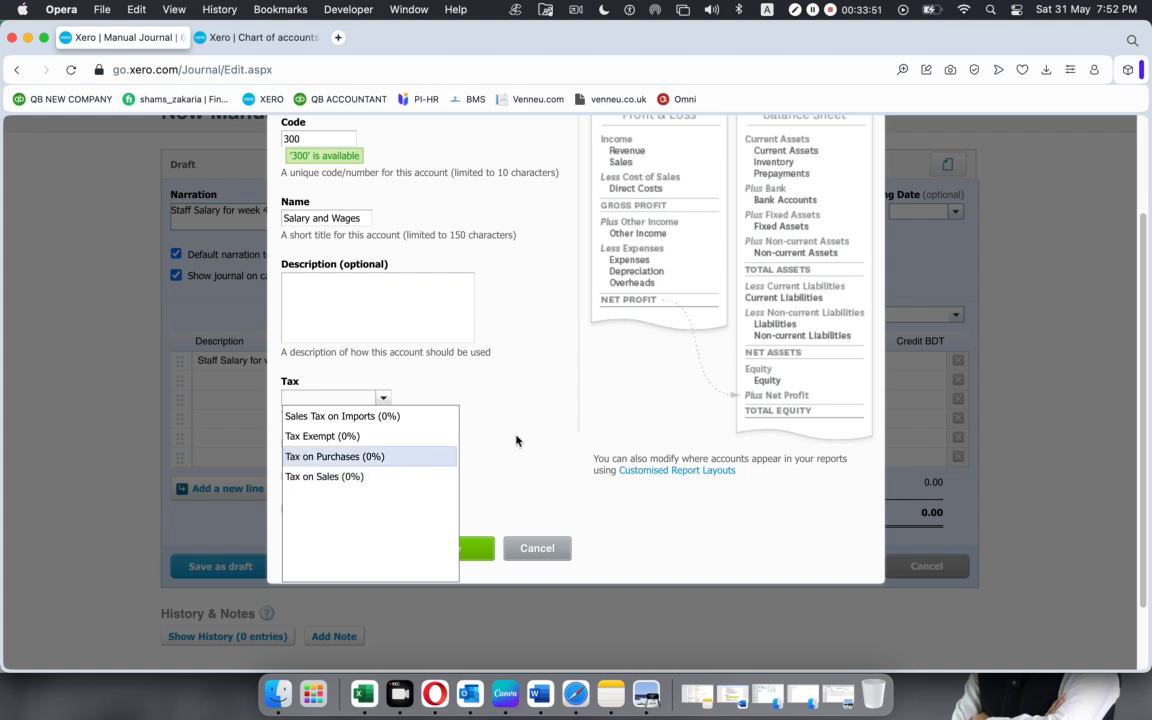
click(363, 437)
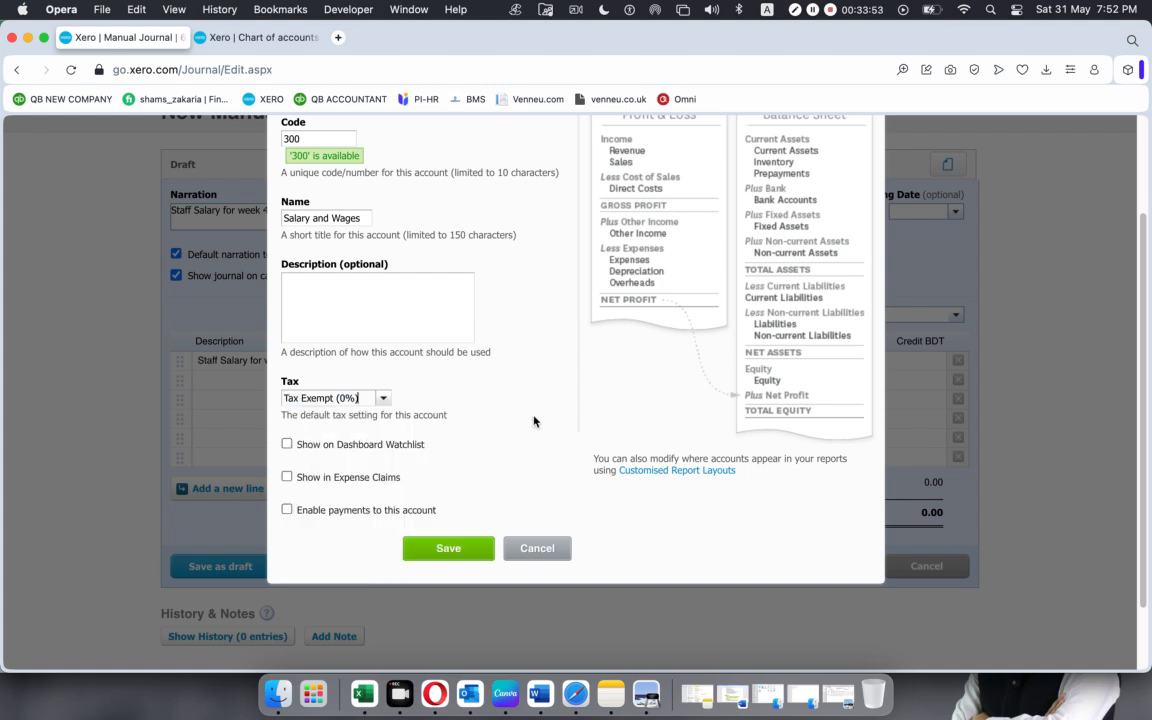
click(446, 549)
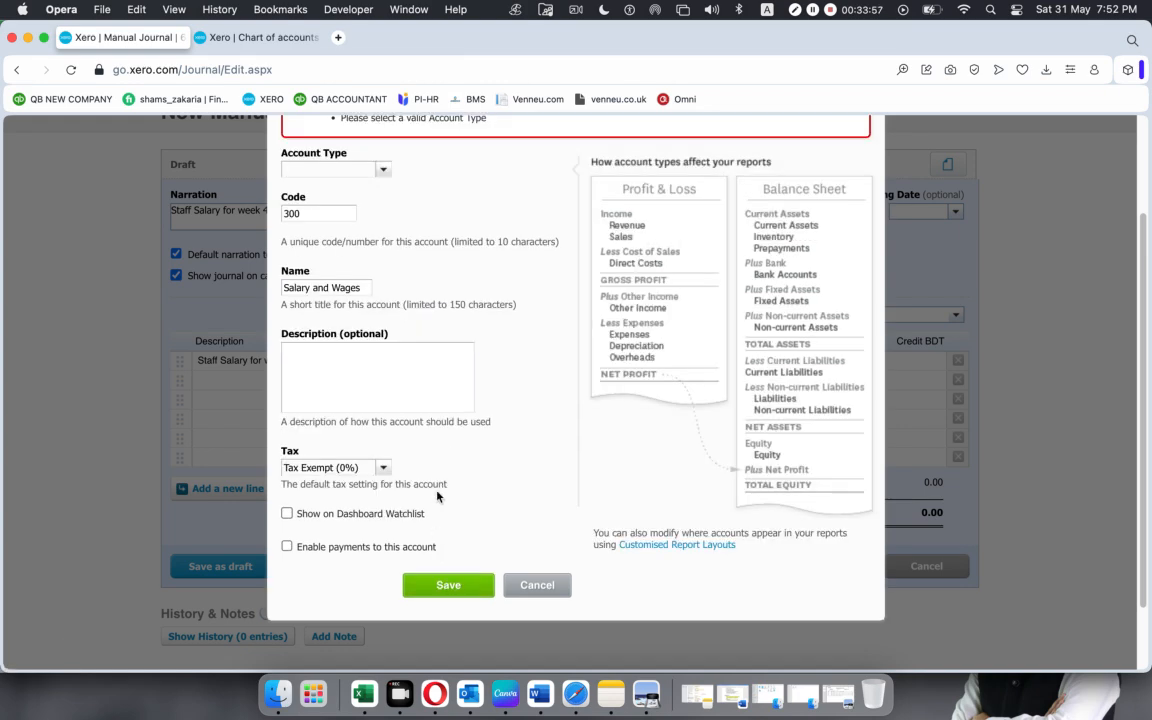
Try again to choose the EXPENSES heading as the new account's type.
scroll(437, 495, down, 1)
scroll(396, 396, up, 3)
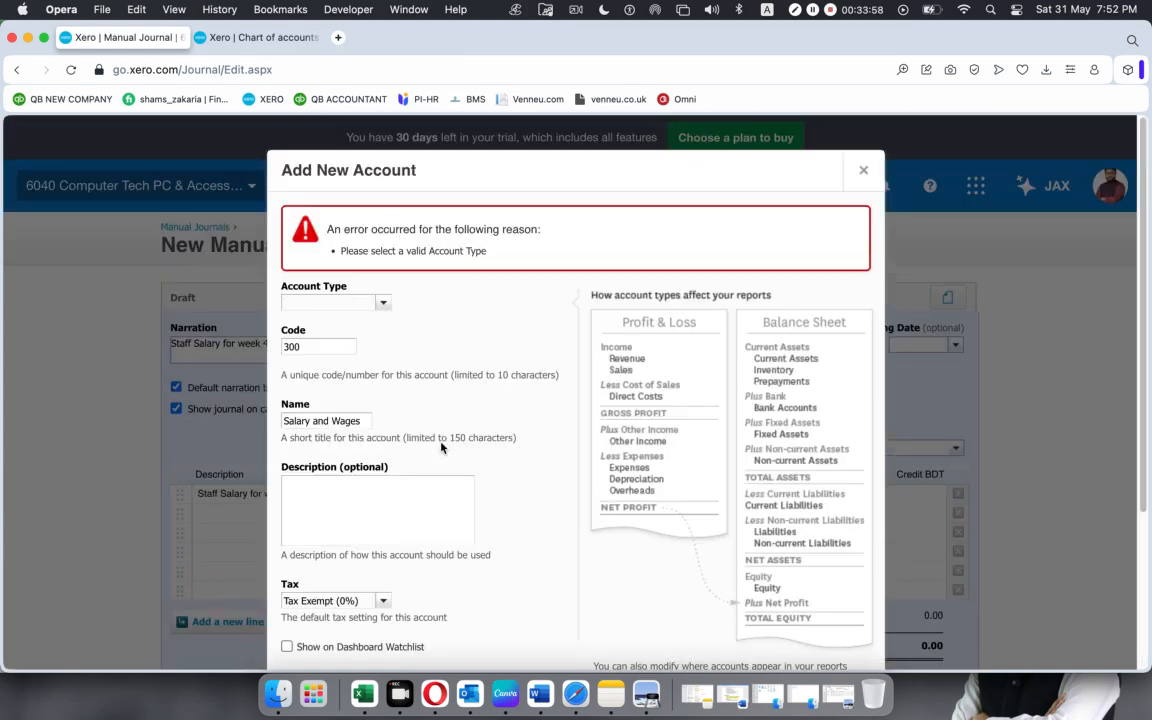
click(381, 303)
scroll(335, 455, down, 3)
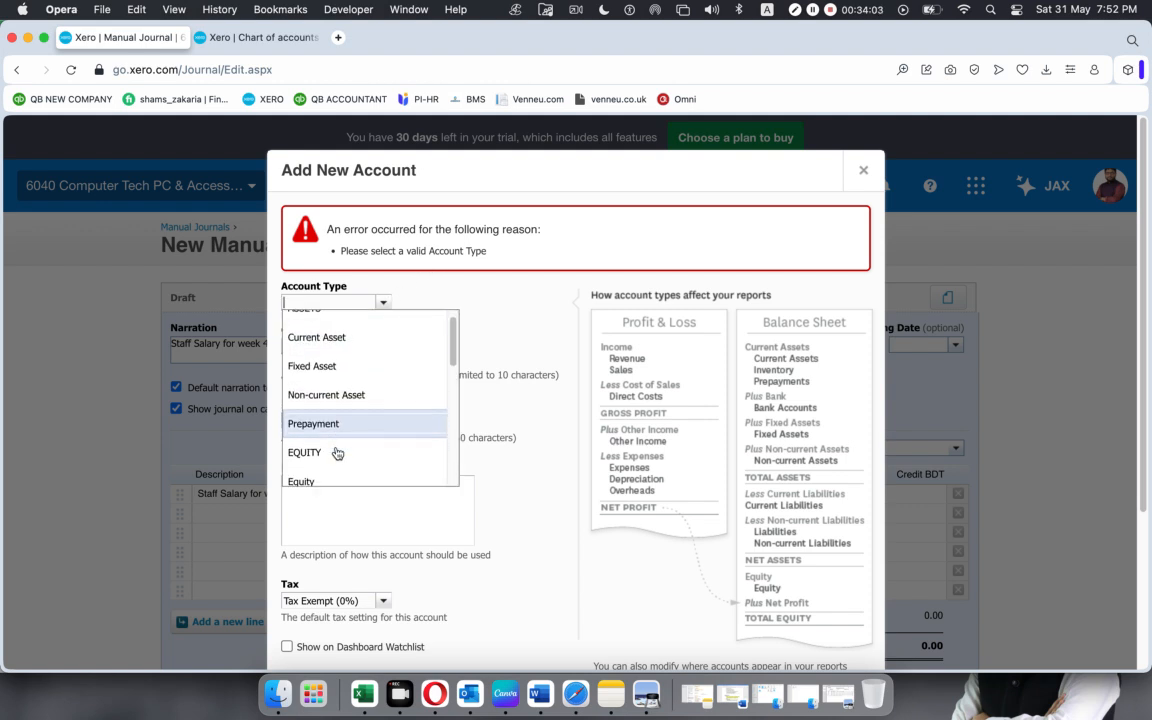
click(330, 471)
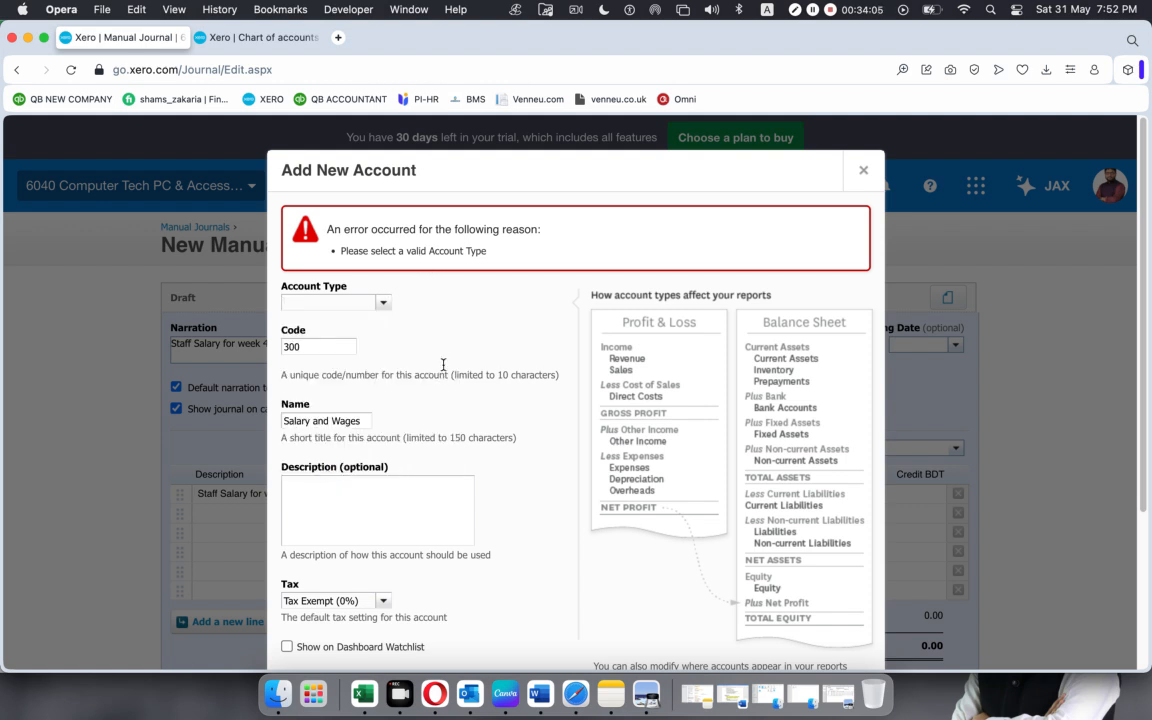
click(382, 304)
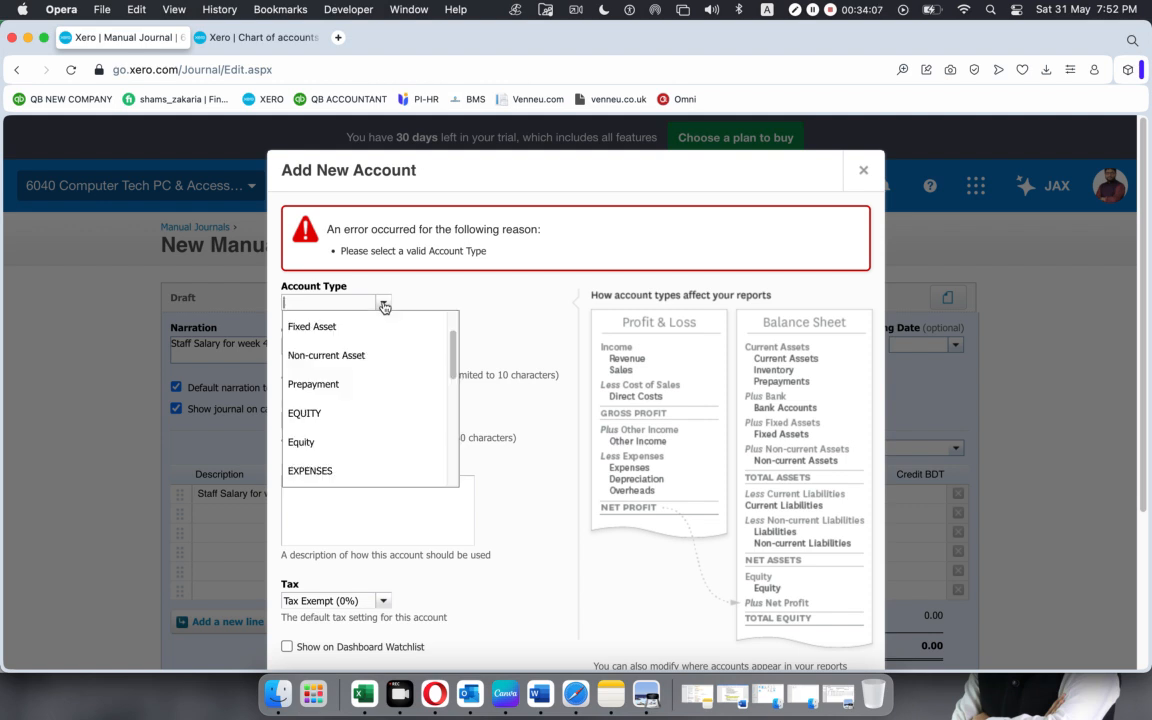
click(347, 470)
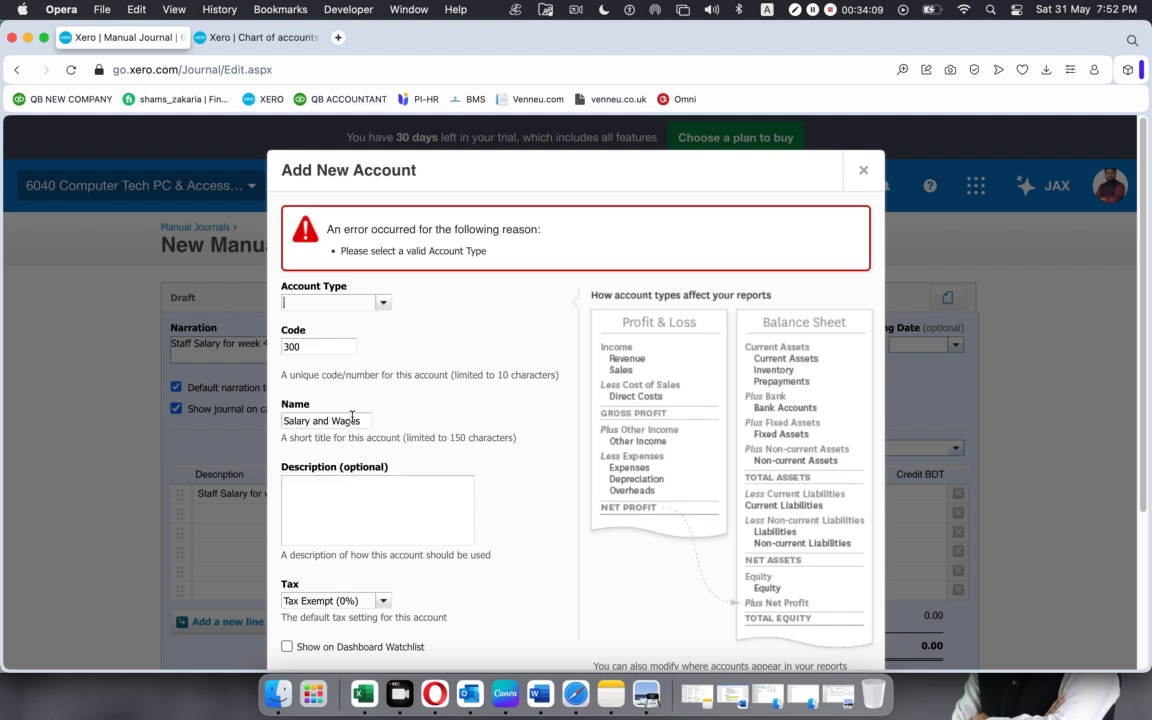
Set the account type to Expense and save the "Salary and Wages" account to the first journal line.
text(e)
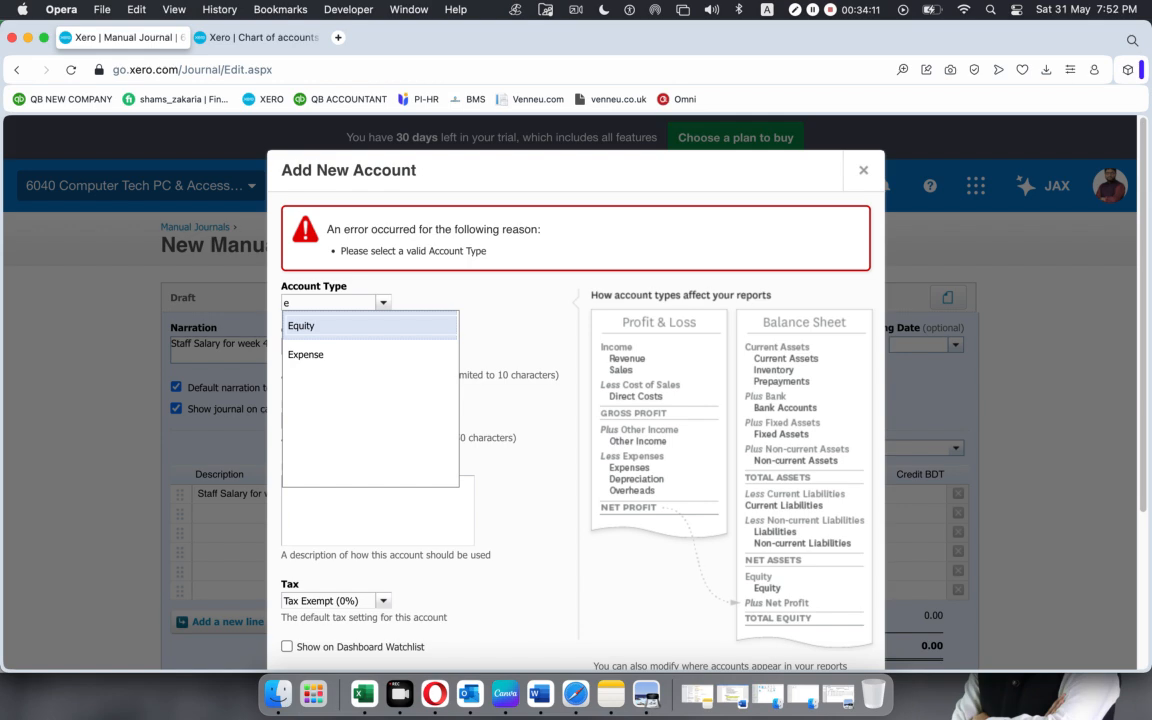
key(Down)
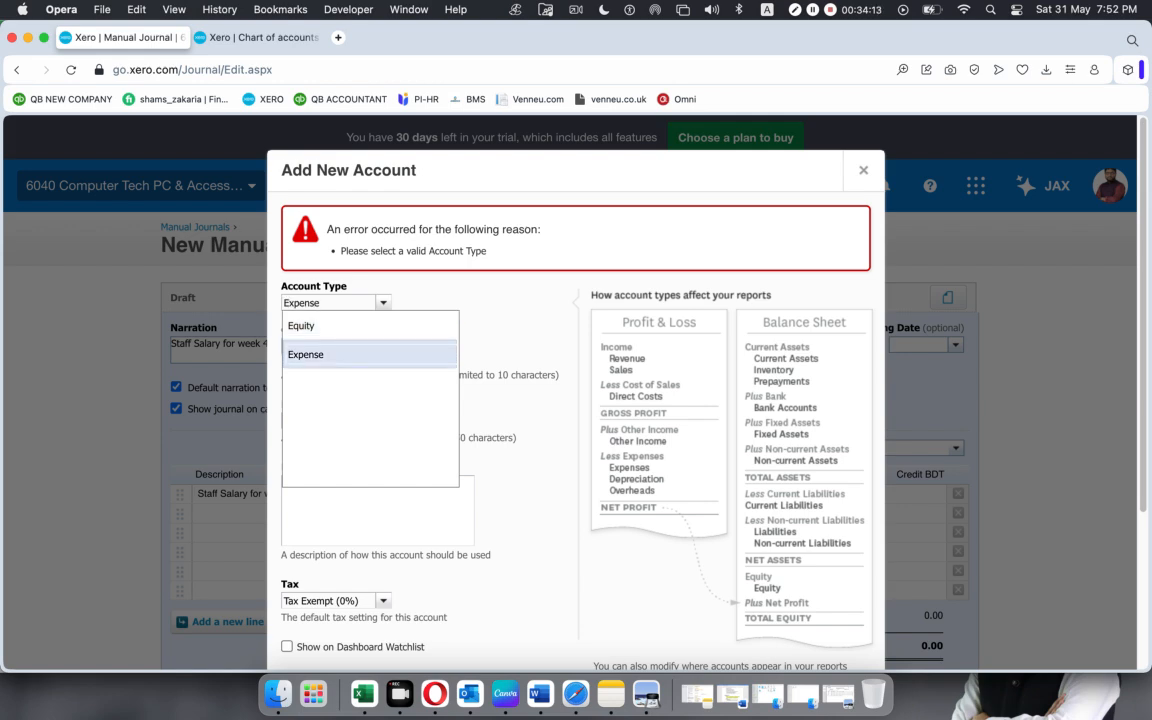
key(Return)
scroll(373, 452, down, 5)
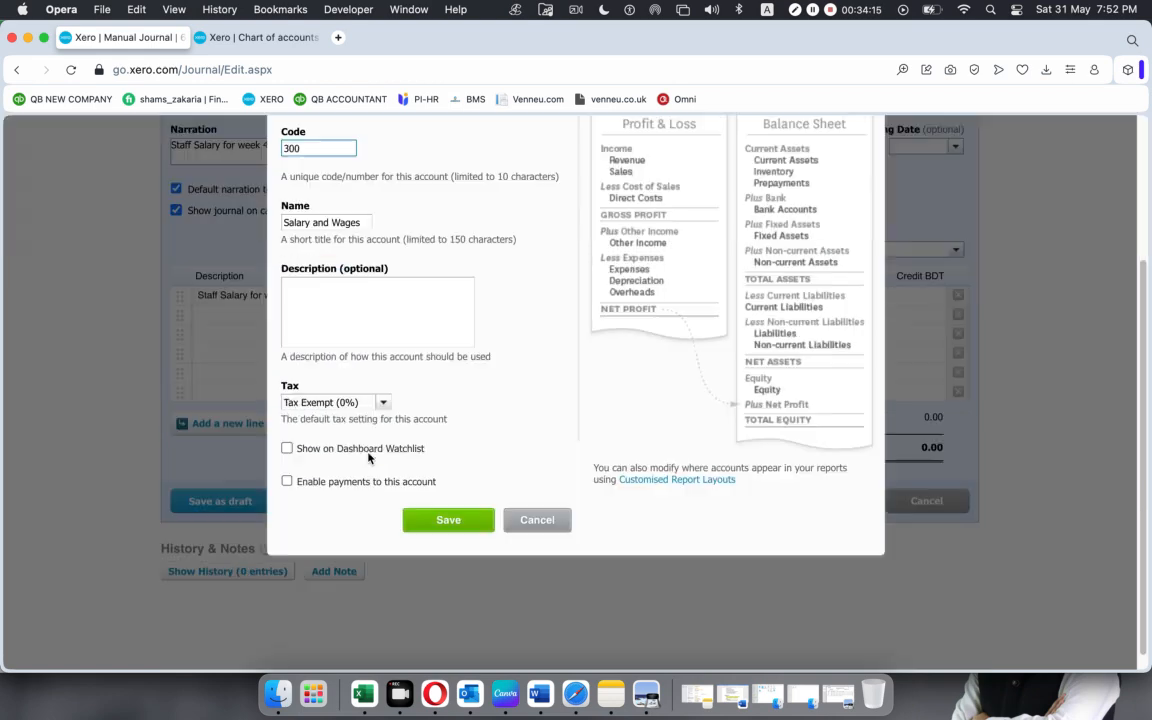
click(443, 502)
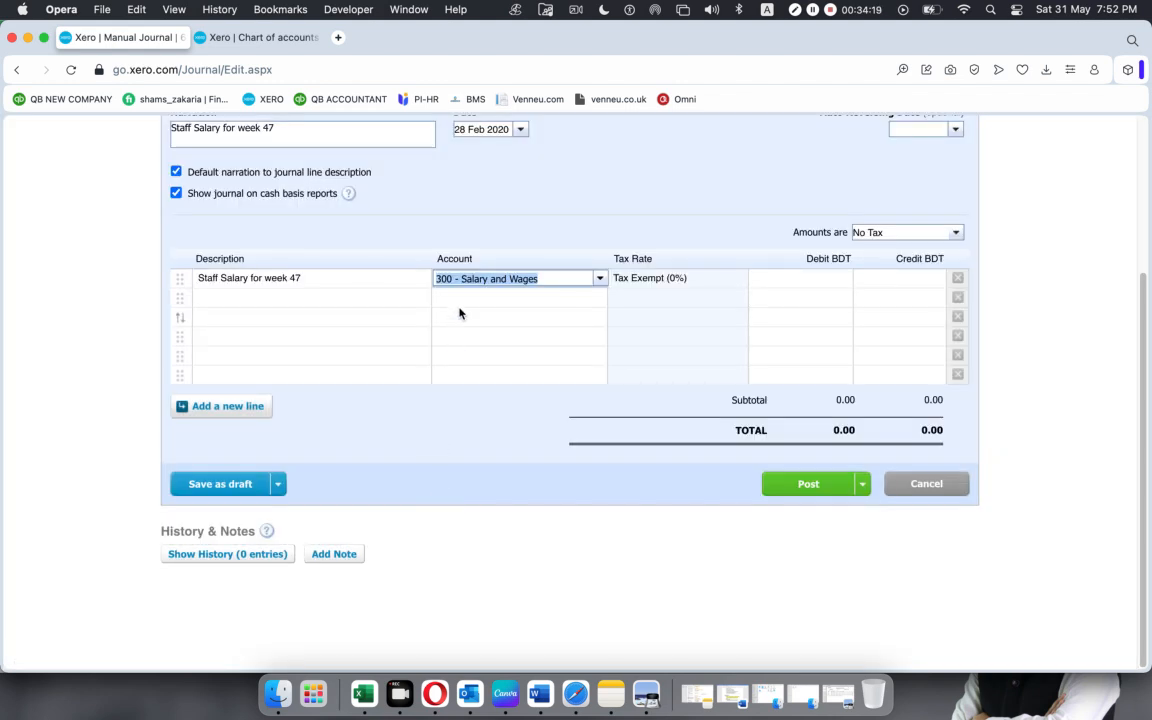
Copy the Salary and Wages debit of 6115.17 from the Excel worksheet into the debit of the first Xero journal line.
click(461, 298)
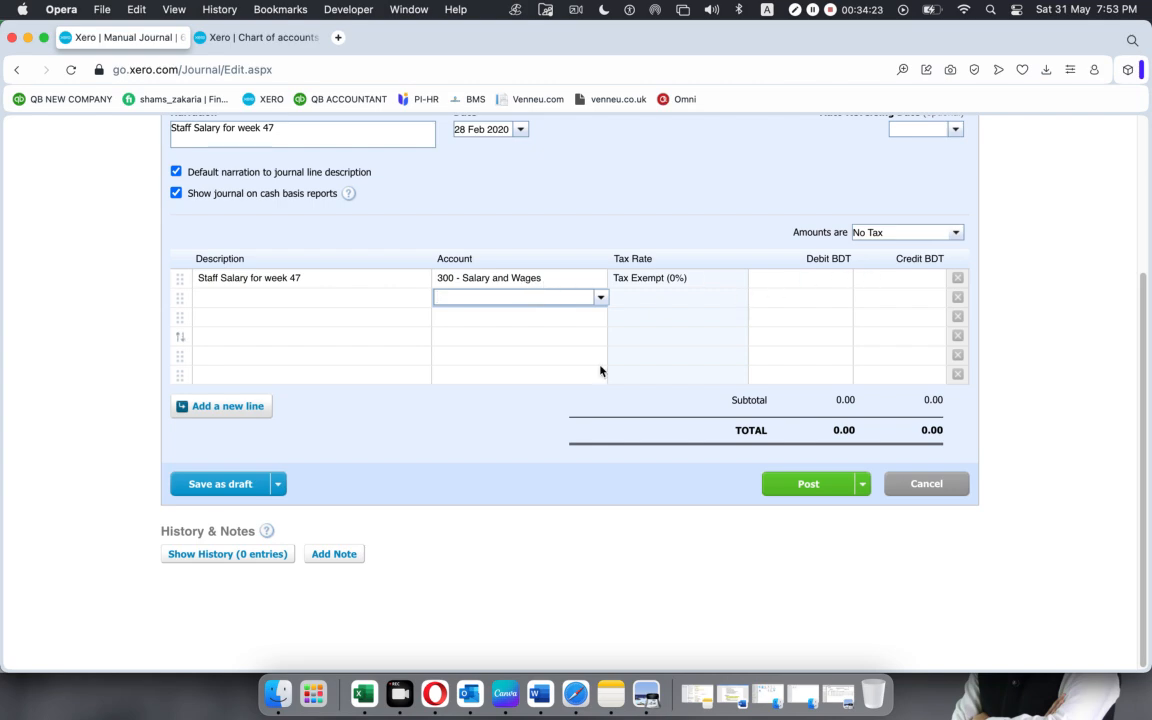
click(646, 693)
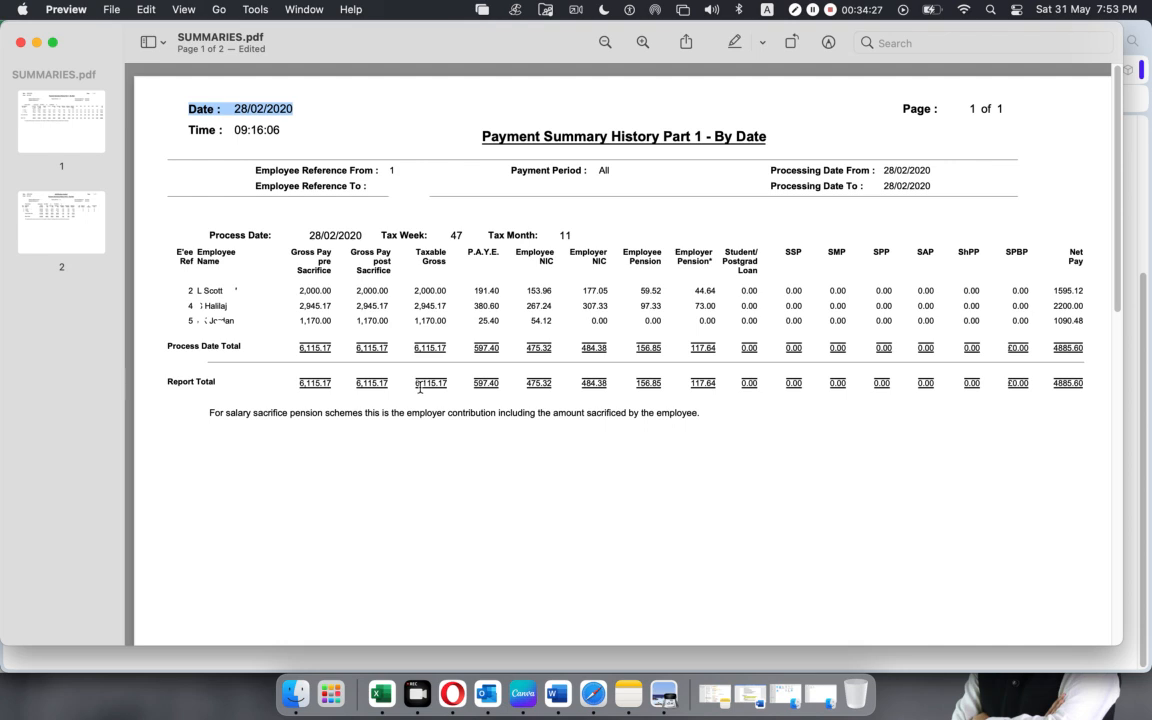
click(381, 693)
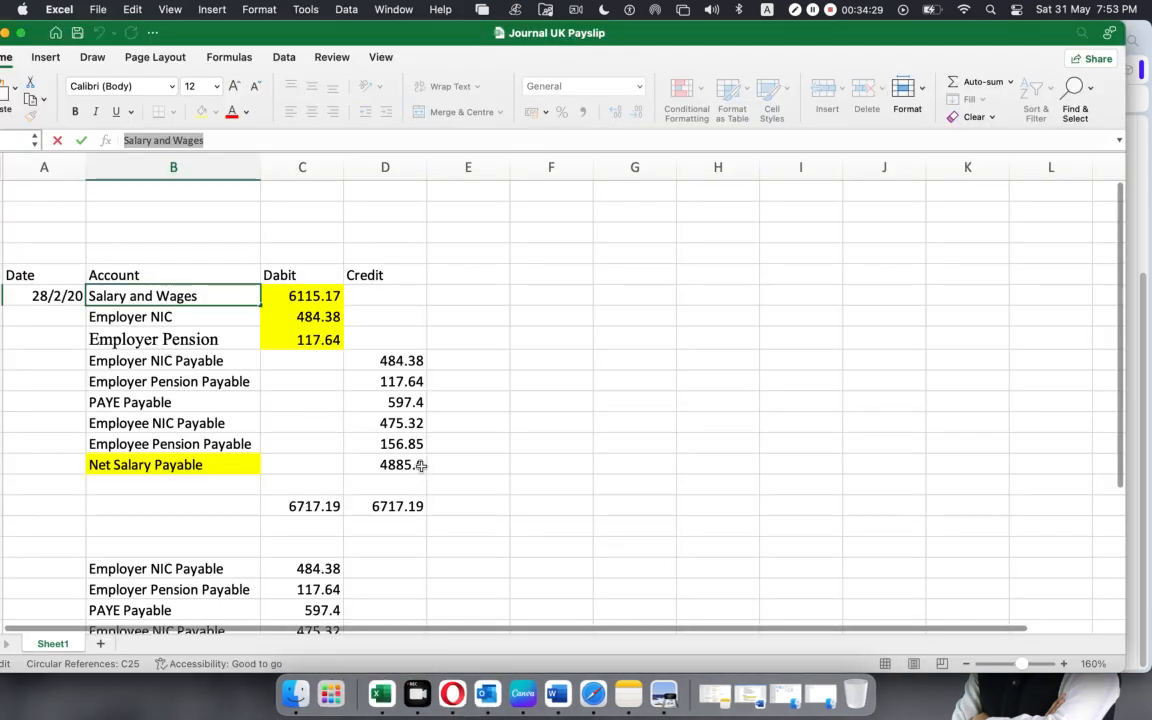
click(285, 295)
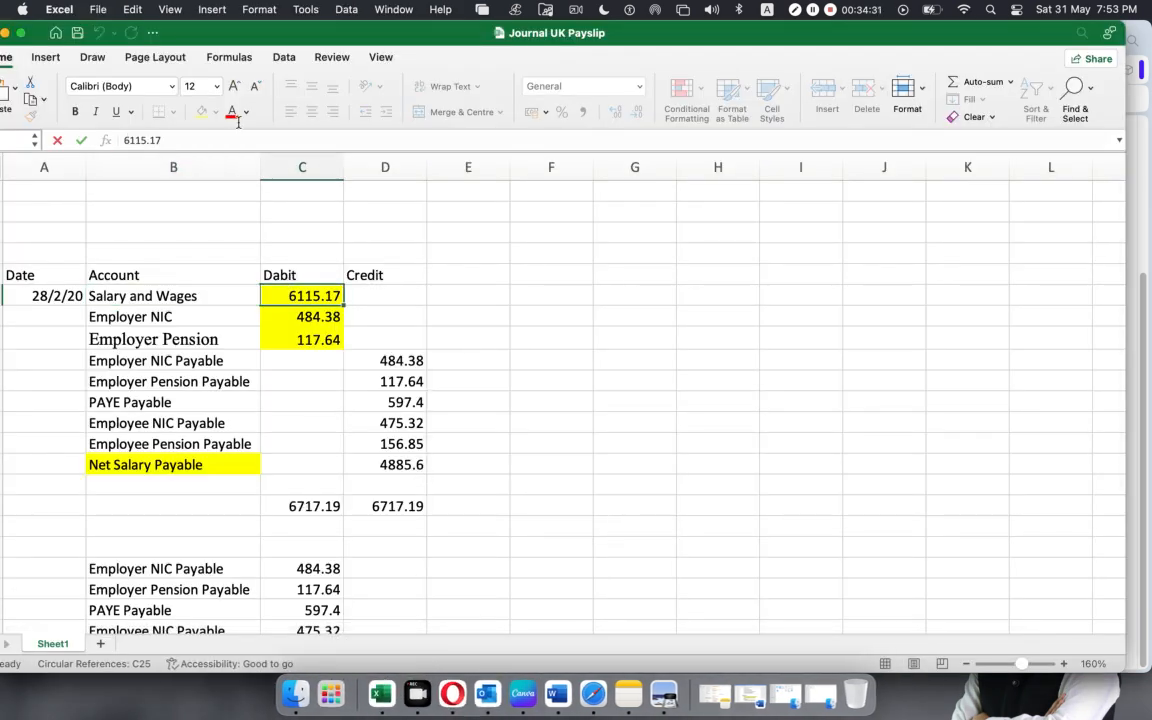
double_click(156, 139)
key(super+c)
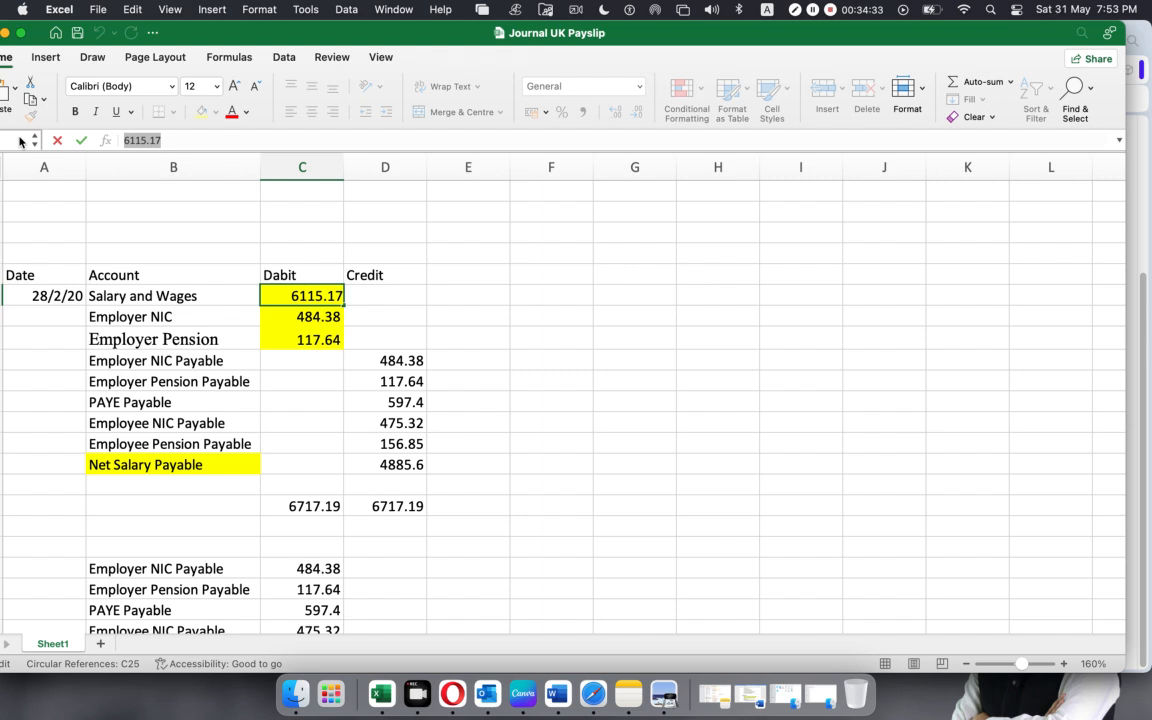
click(452, 690)
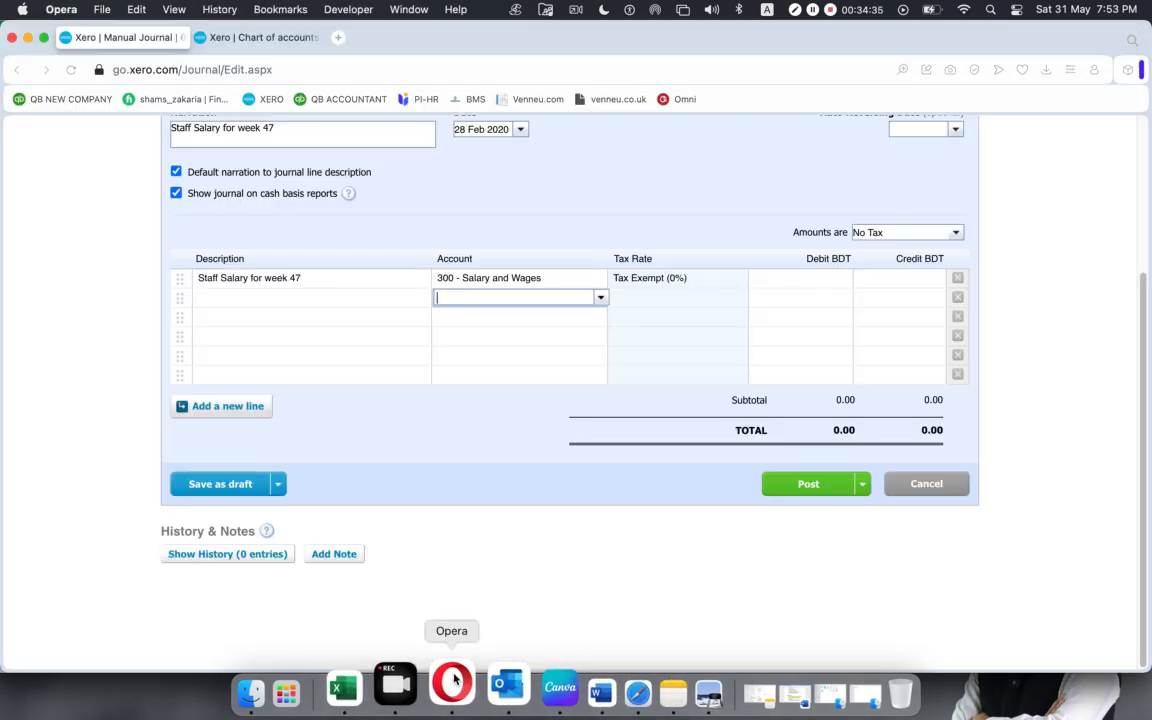
click(796, 277)
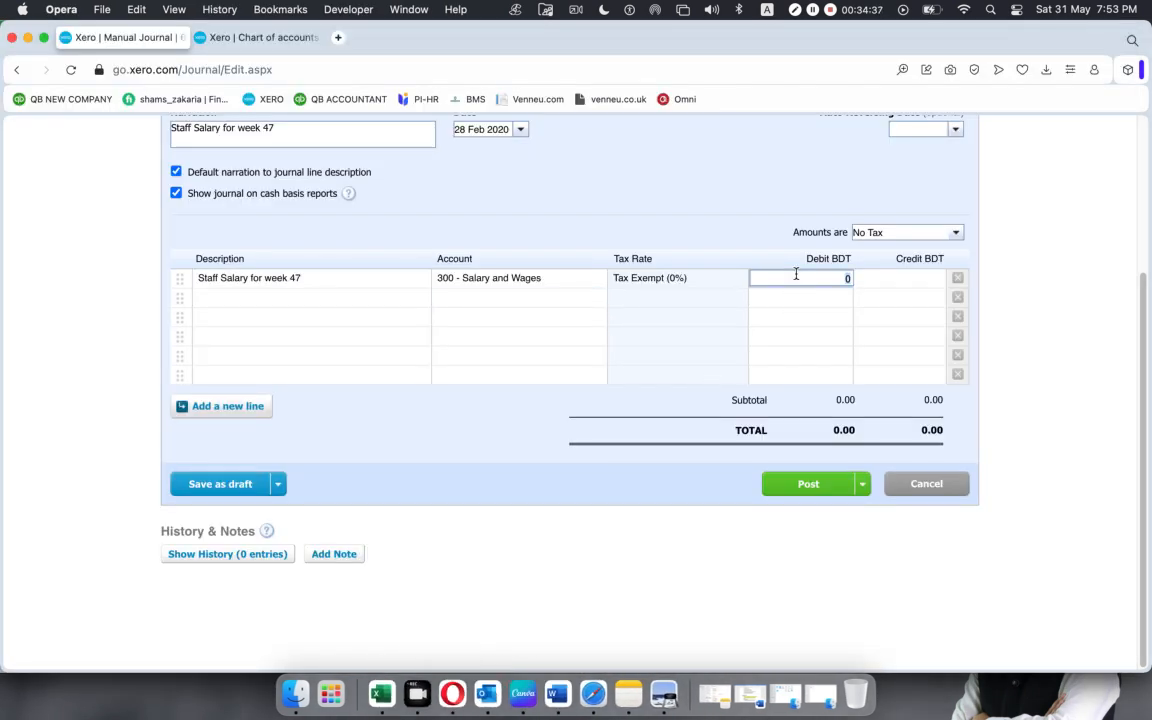
key(super+v)
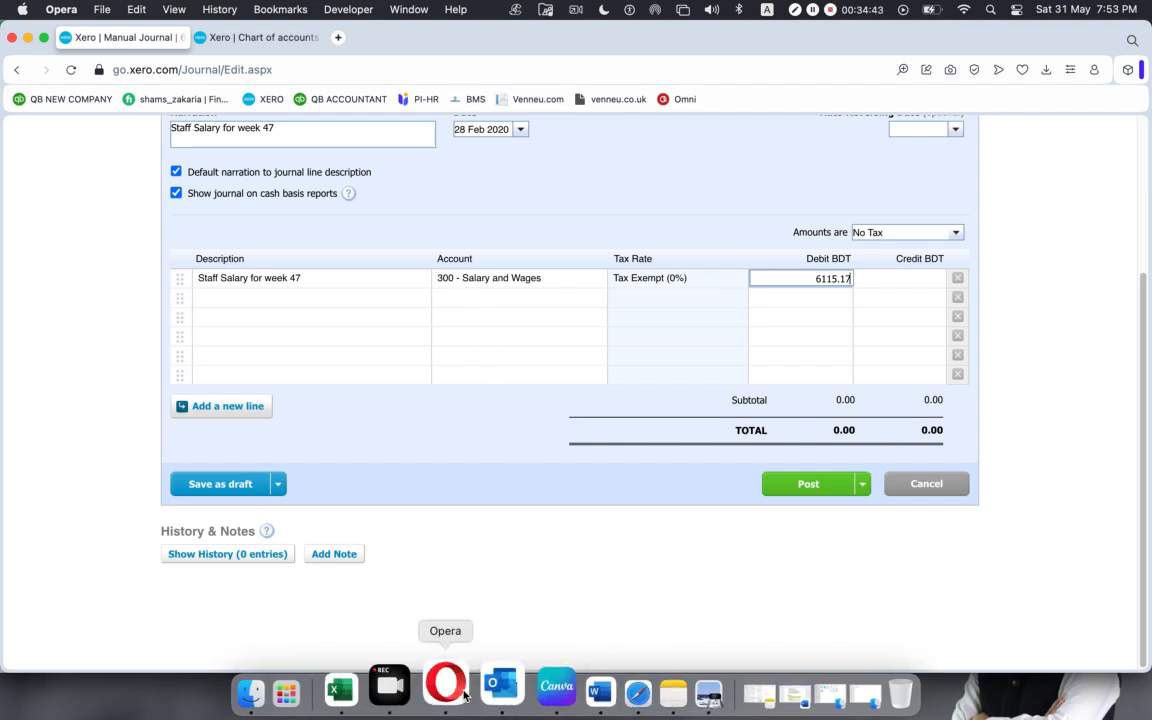
Compare the Employer NIC amount in the Excel worksheet with the report total in SUMMARIES.pdf.
click(373, 690)
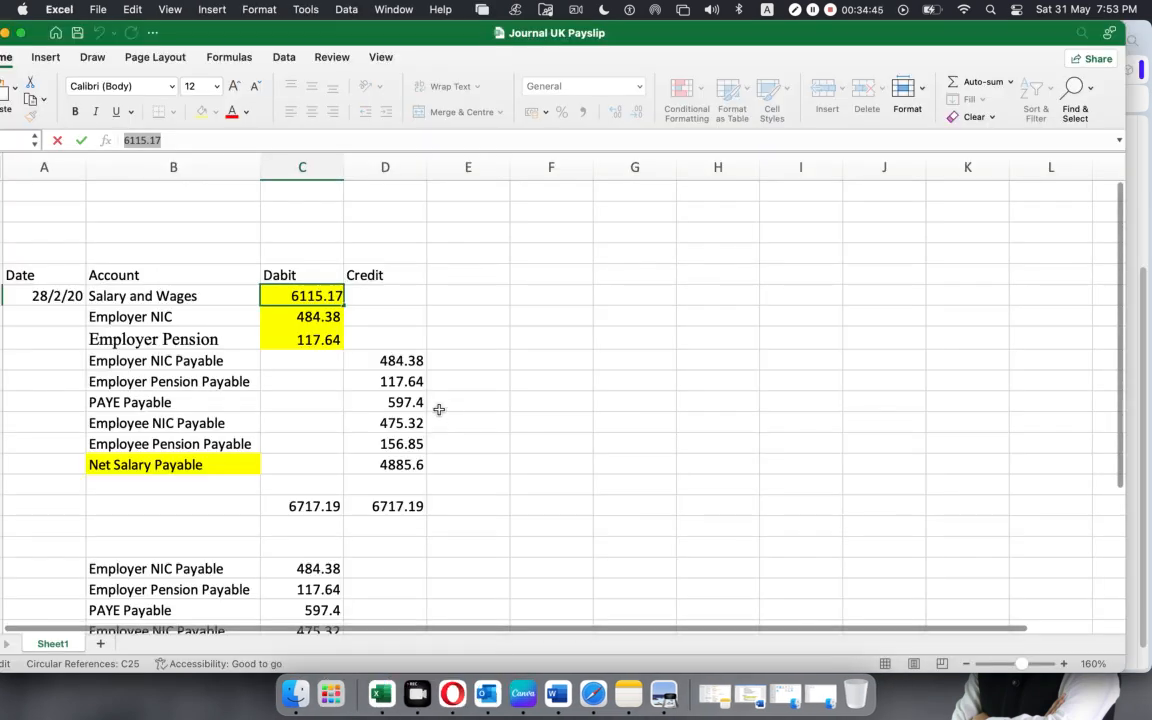
click(132, 318)
click(285, 317)
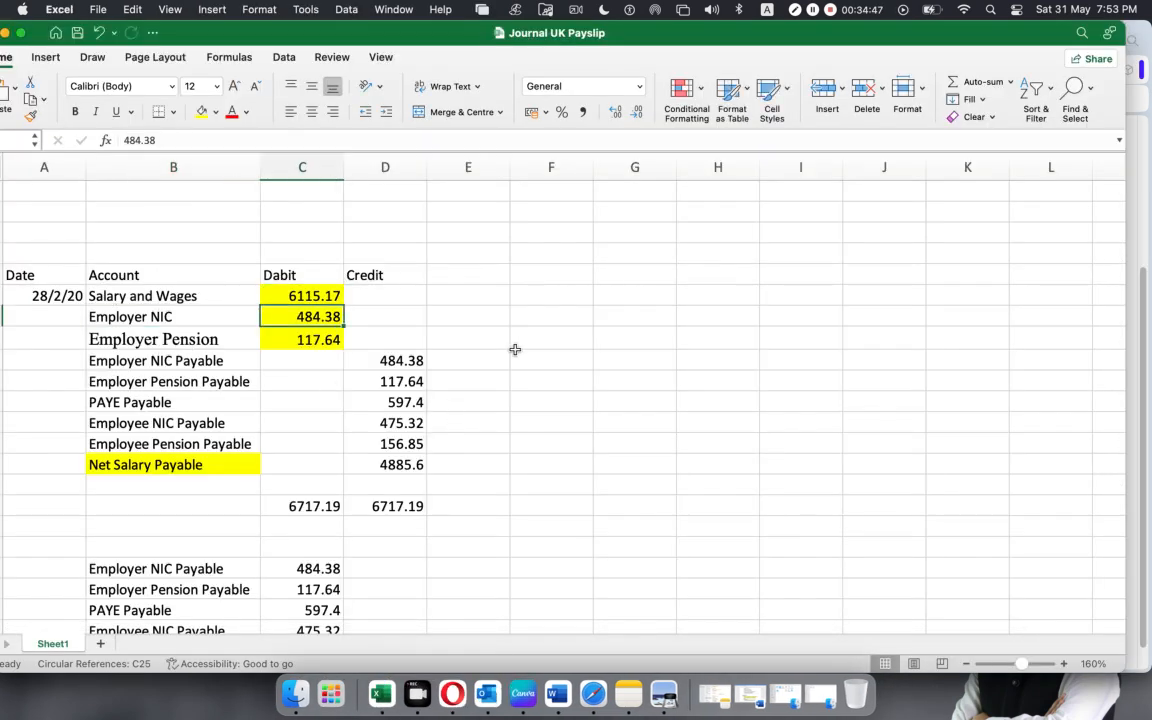
click(663, 693)
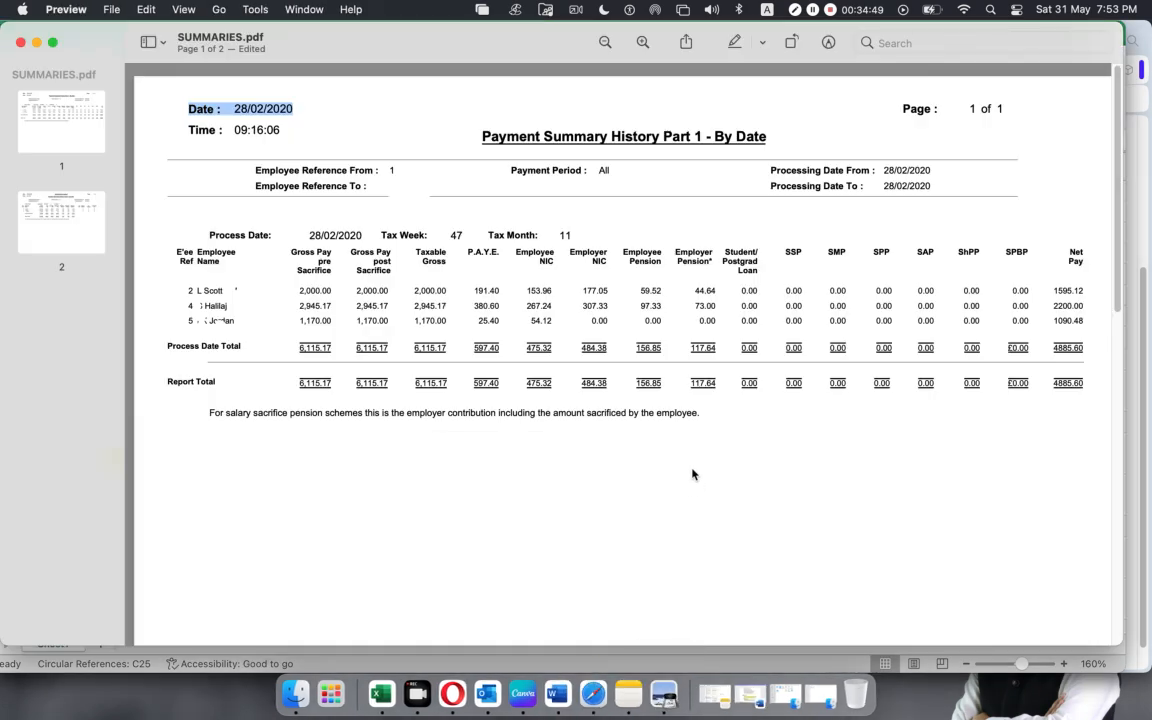
drag(566, 254, 604, 255)
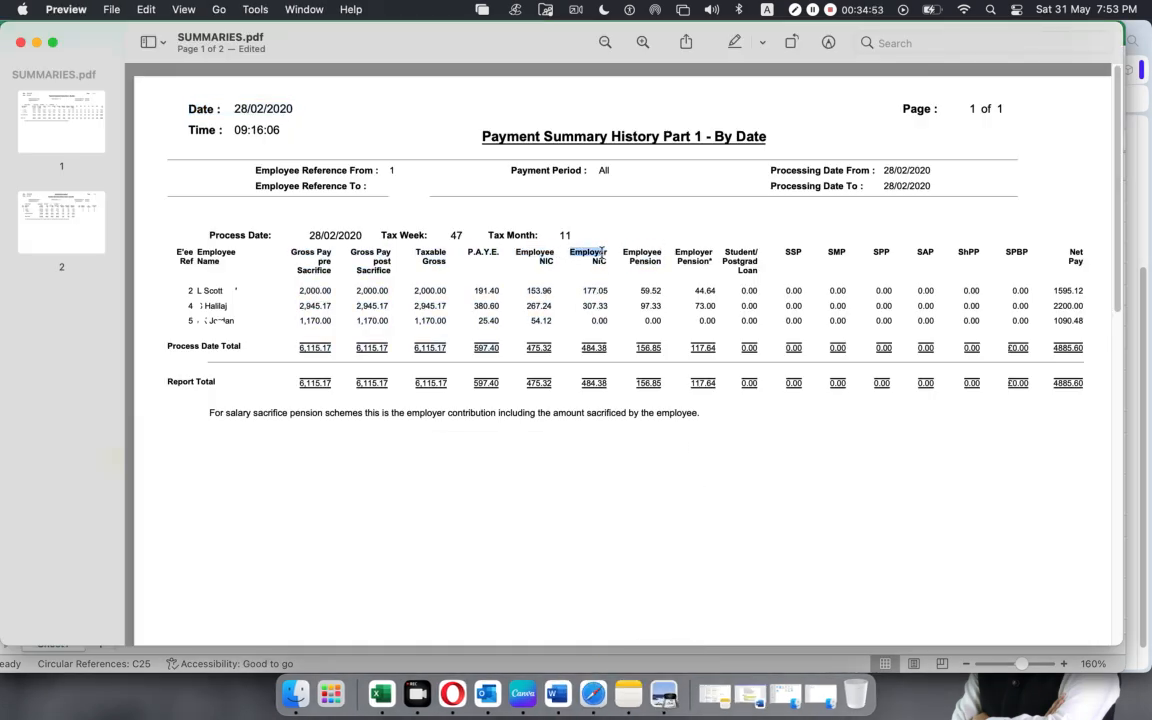
click(609, 383)
key(super+m)
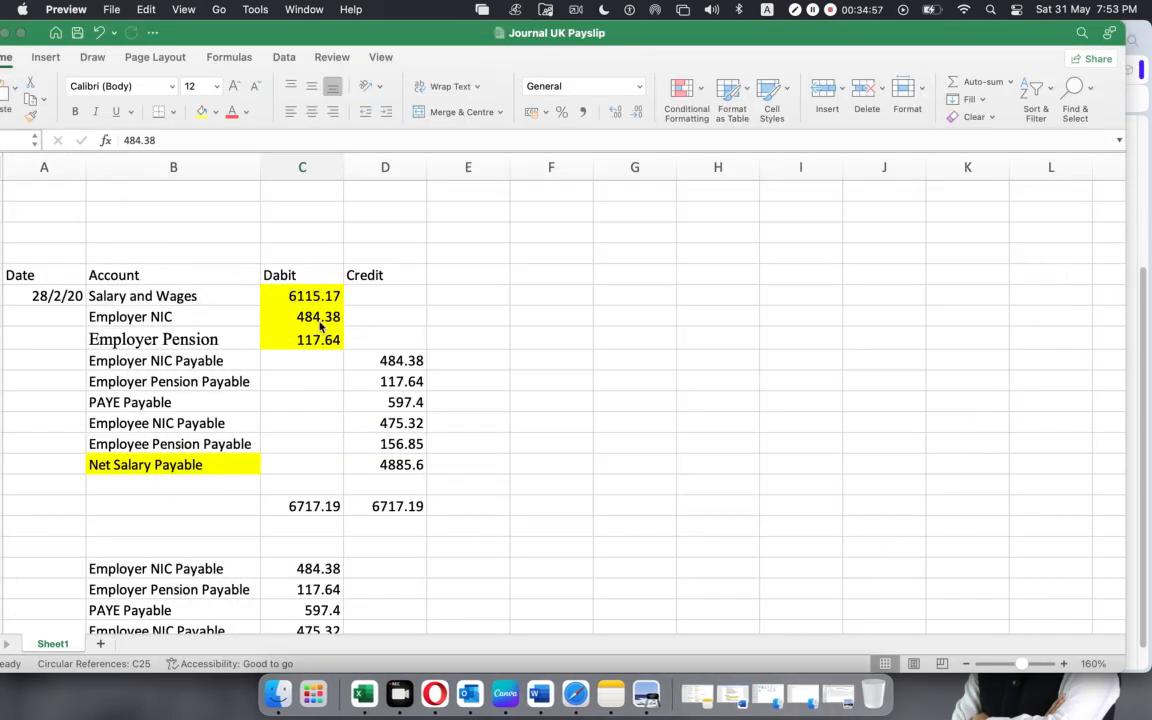
Copy the account name "Employer NIC" from the worksheet and try it as the second Xero journal line's account, clearing the entry.
click(138, 317)
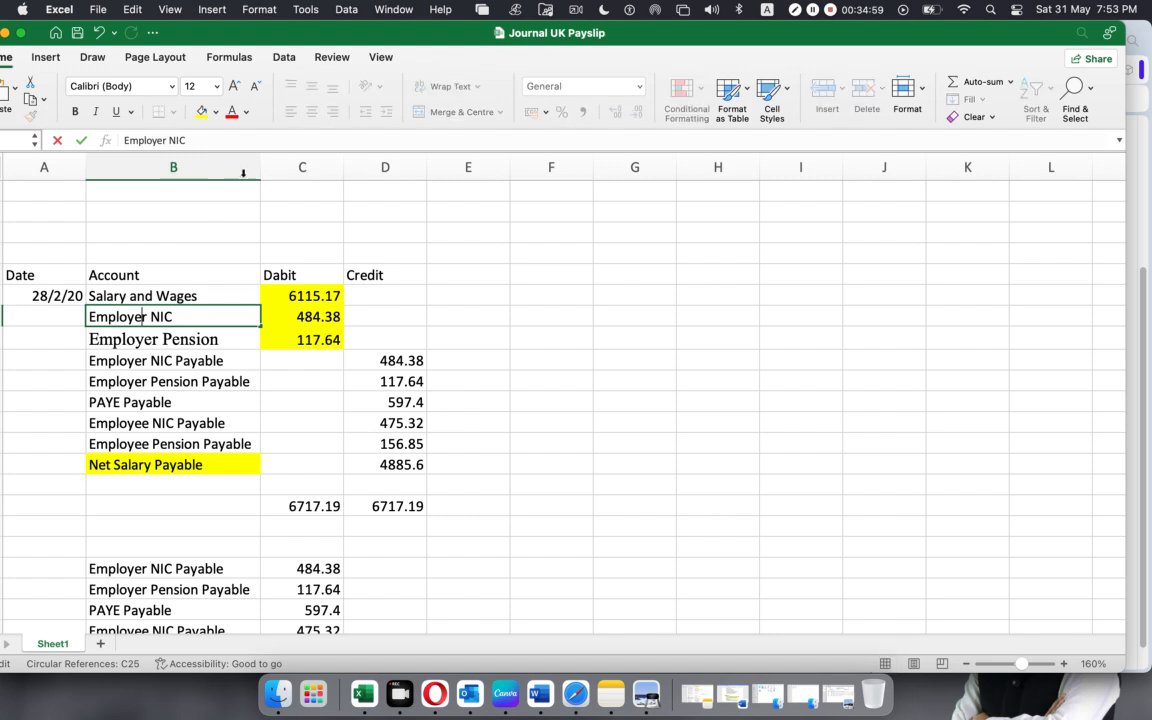
drag(226, 141, 11, 134)
key(super+c)
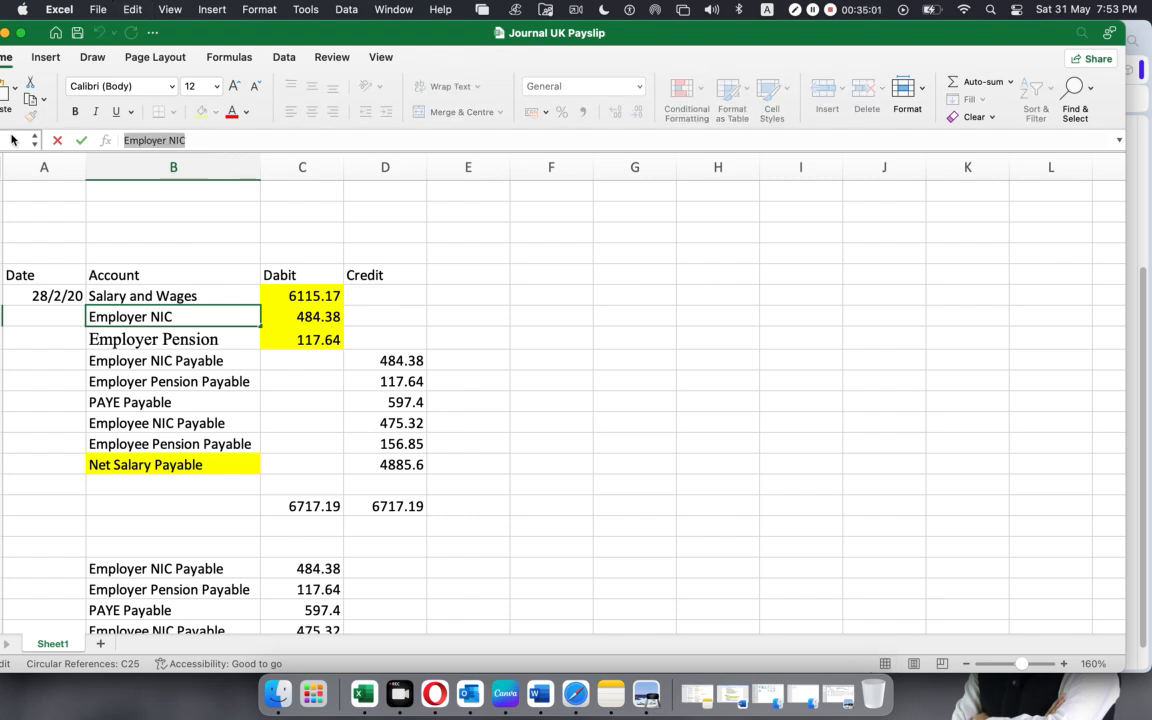
click(435, 692)
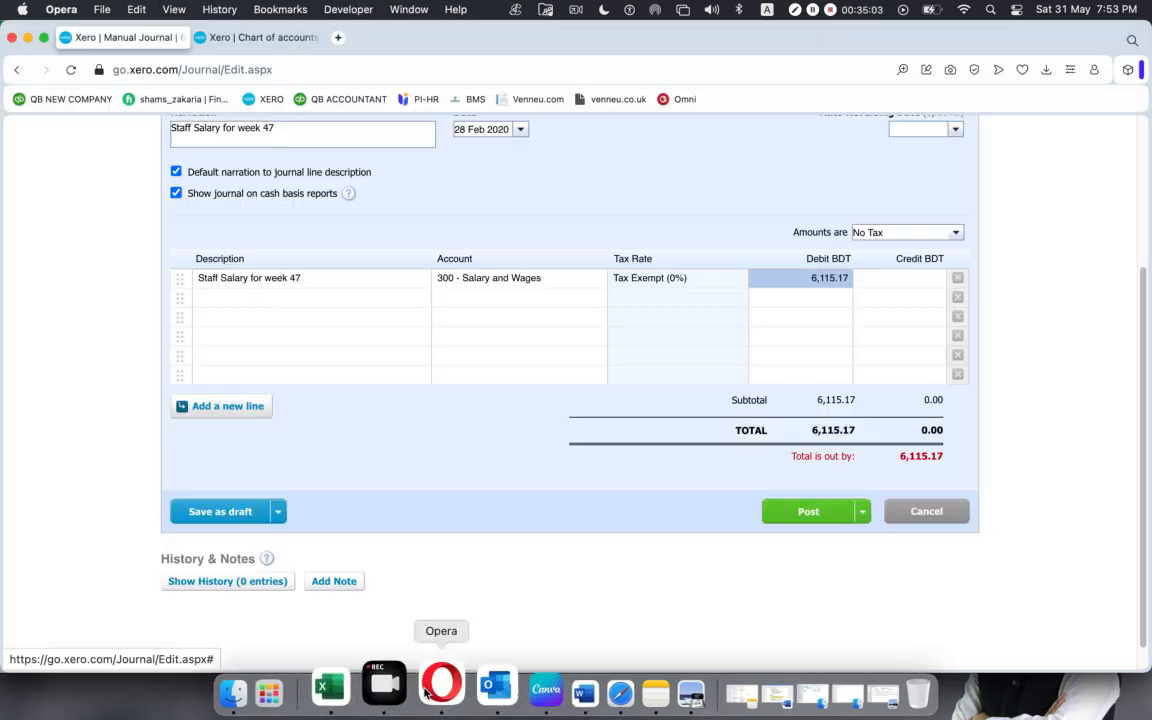
click(502, 297)
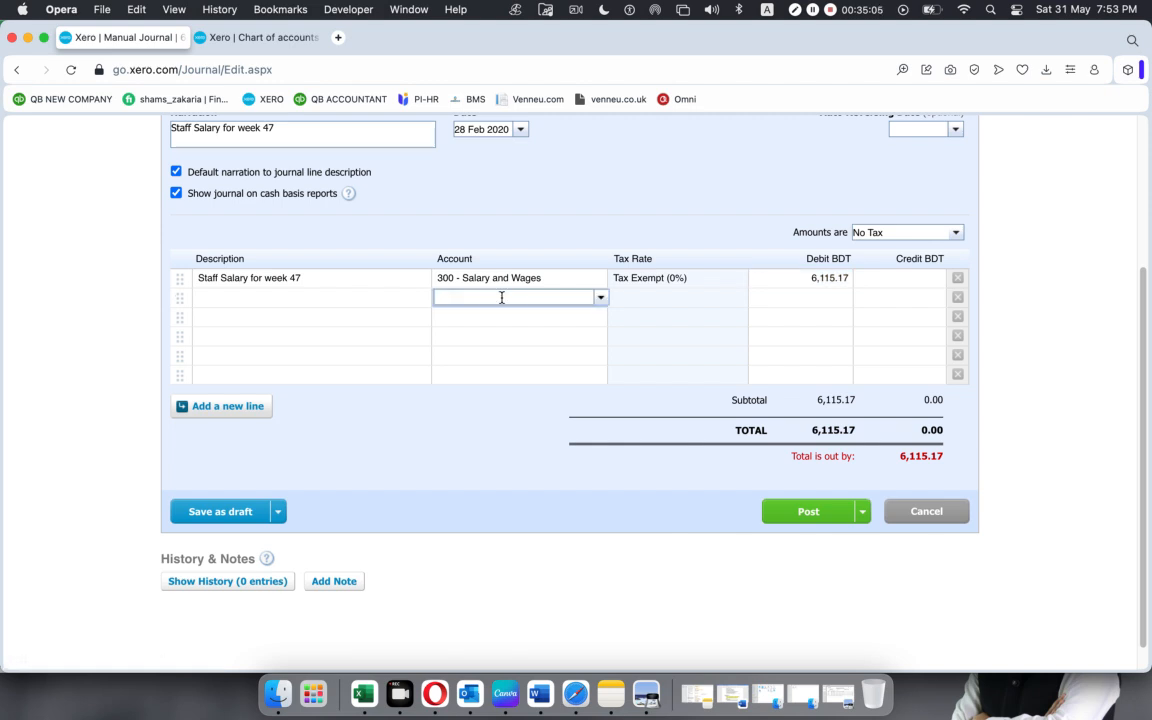
key(super+v)
drag(502, 297, 296, 282)
key(BackSpace)
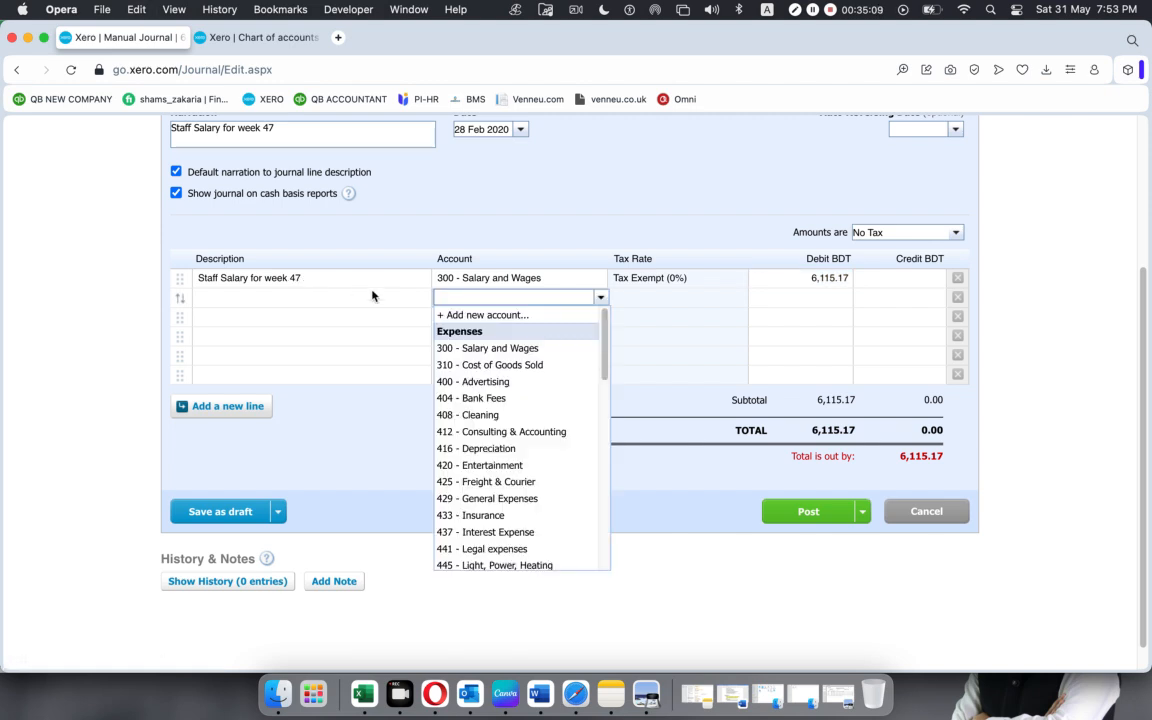
Start a new account from the second journal line with type Expense and code 301.
click(600, 297)
click(600, 297)
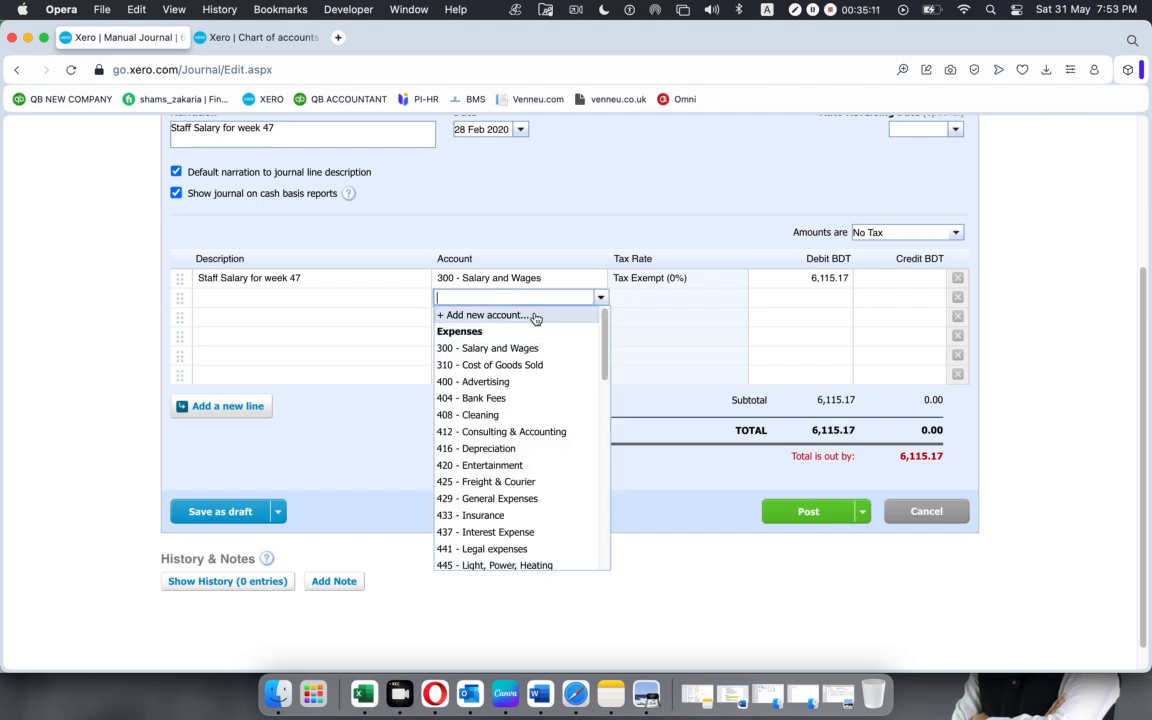
click(530, 315)
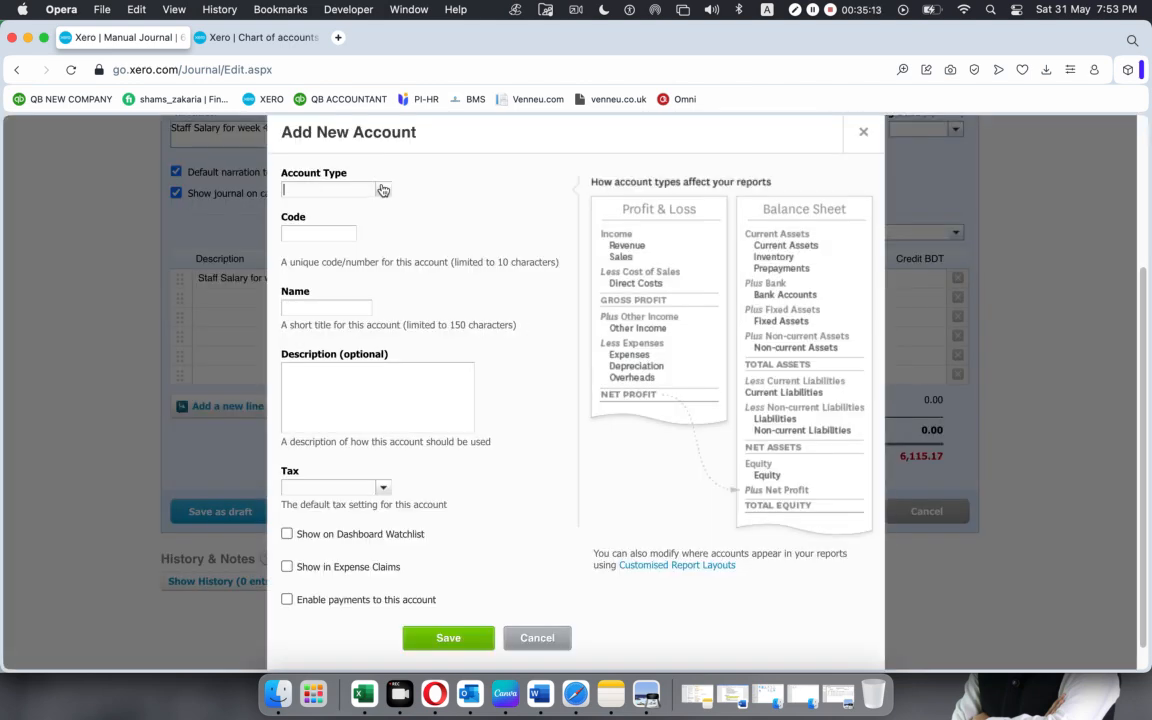
click(381, 190)
text(e)
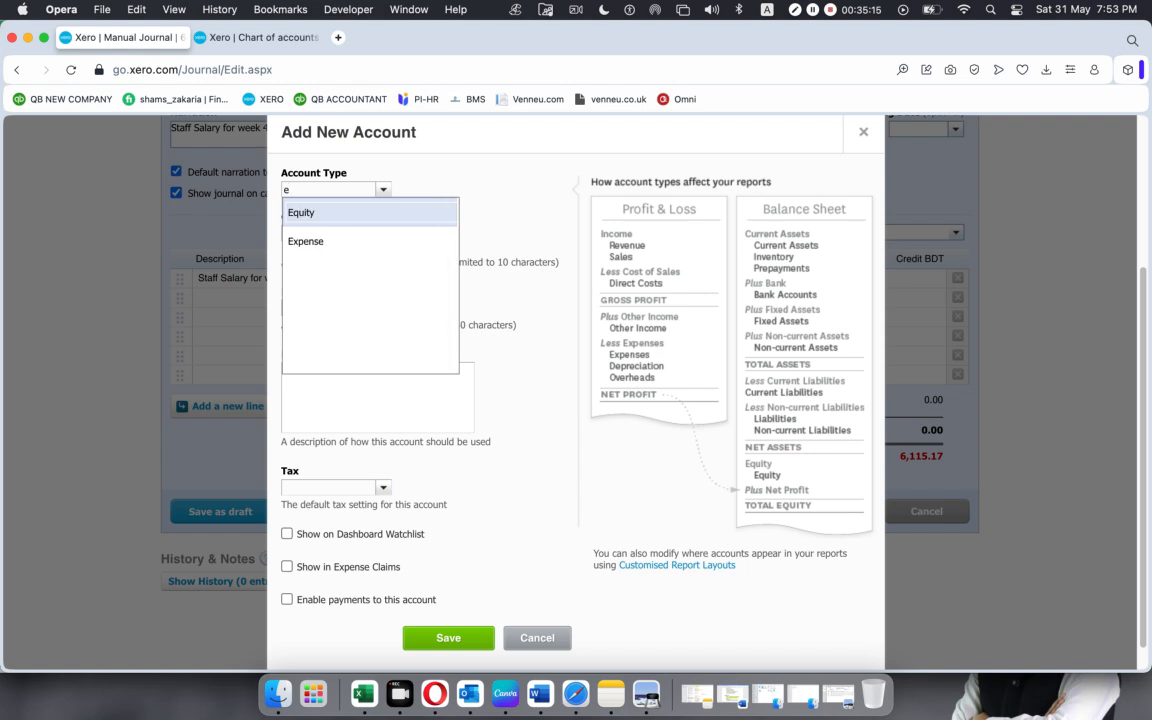
click(347, 242)
click(345, 235)
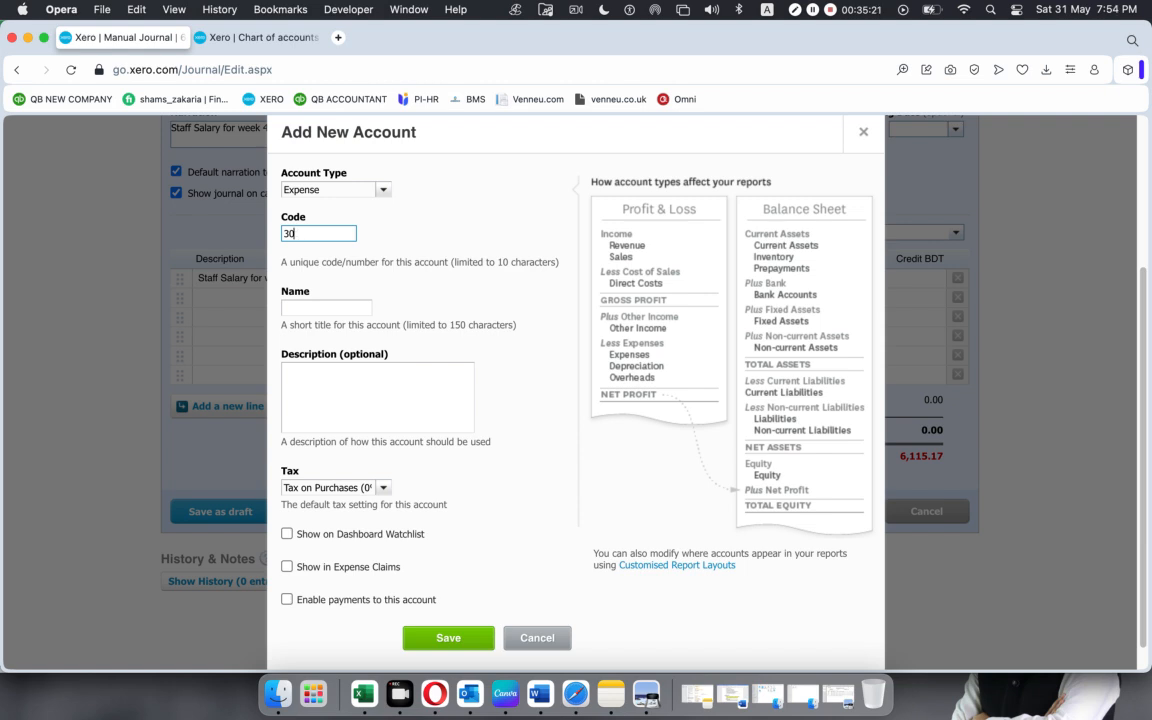
Name the new account "Employer NIC", set its default tax to Tax Exempt (0%) and save it.
click(320, 308)
text(Employer NIC)
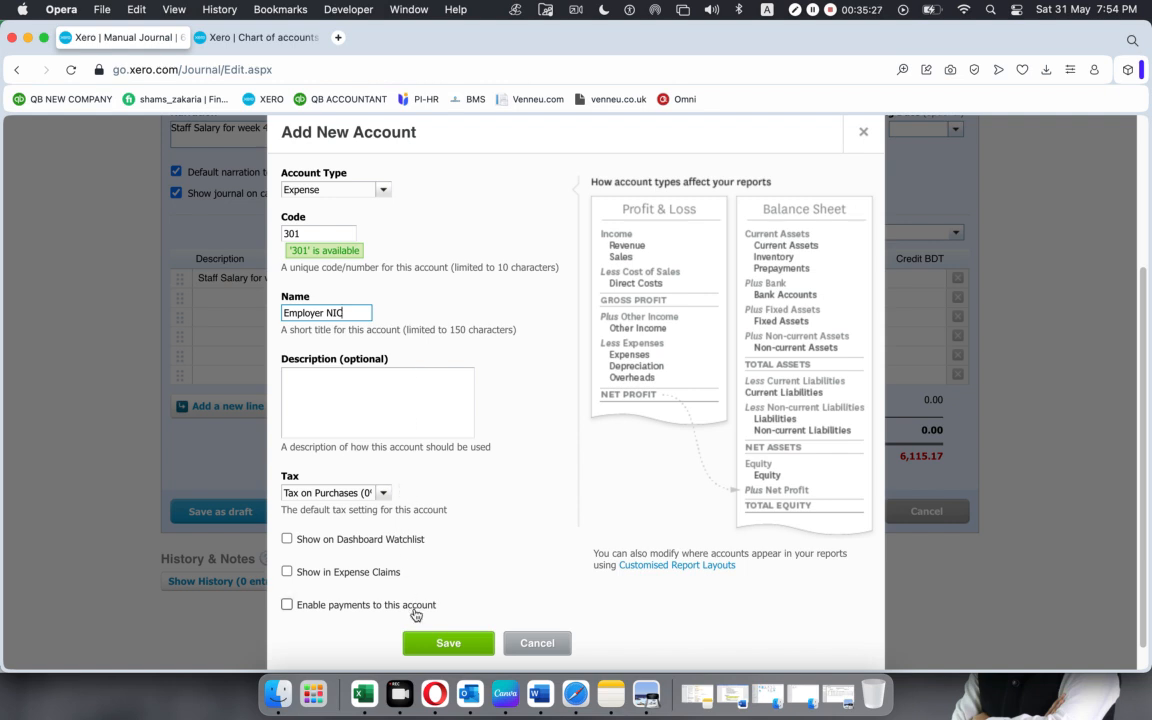
click(345, 493)
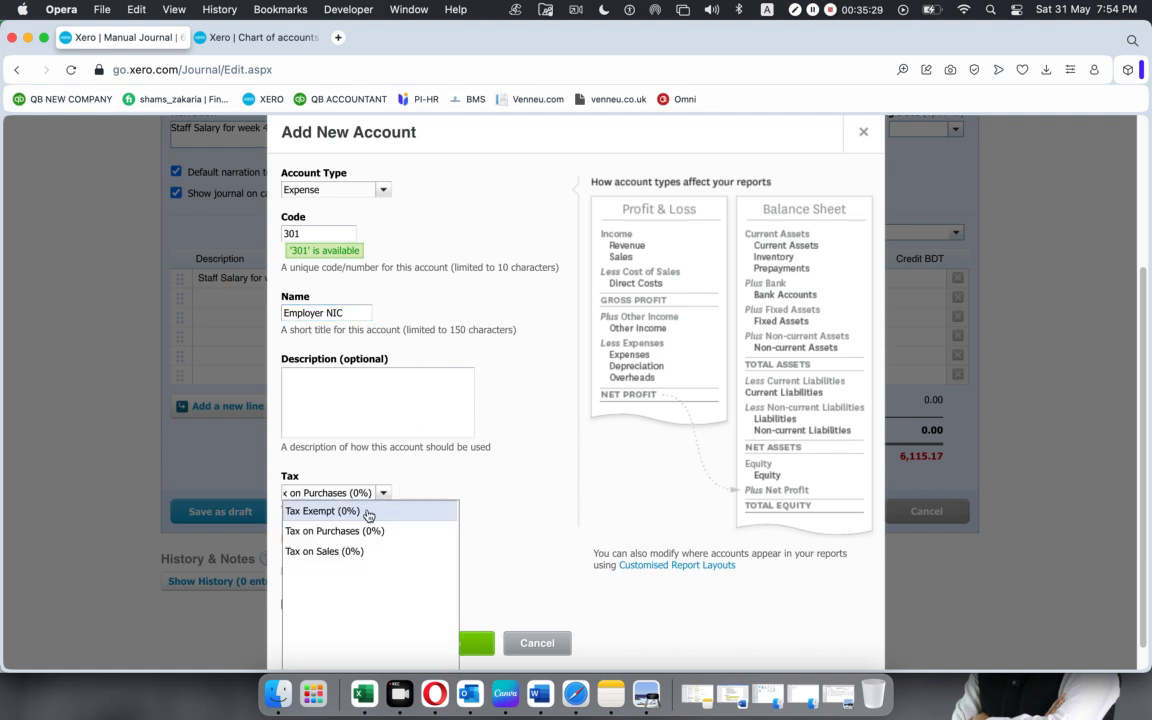
click(366, 510)
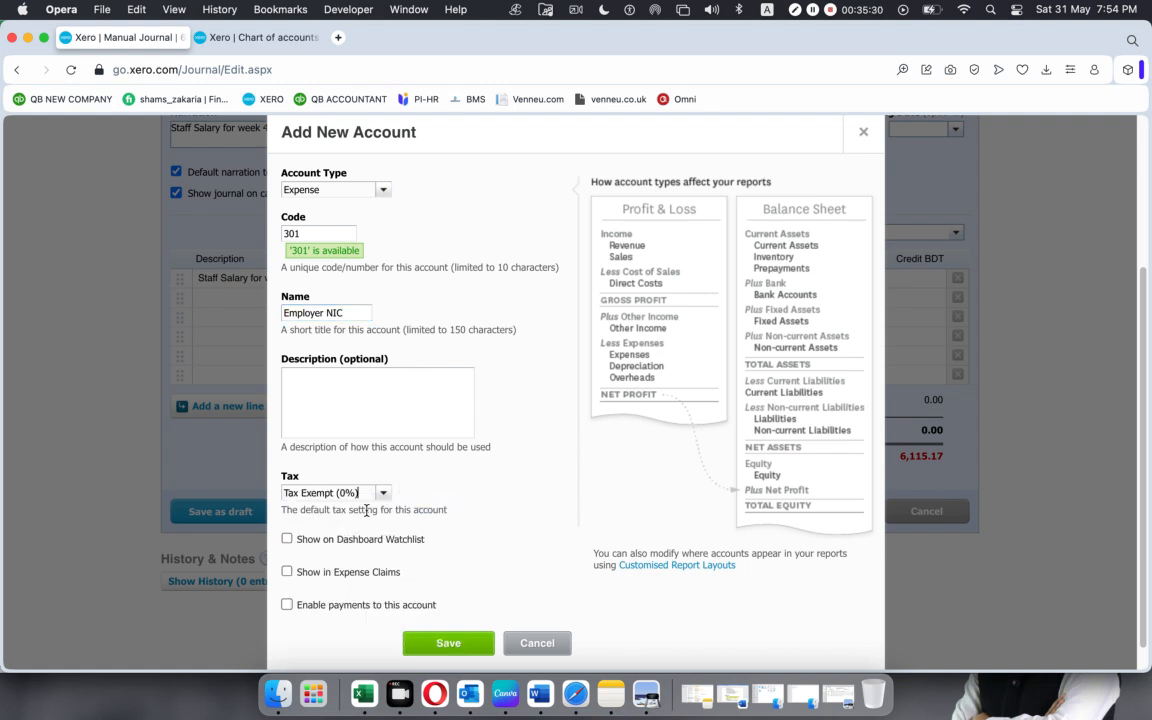
click(447, 645)
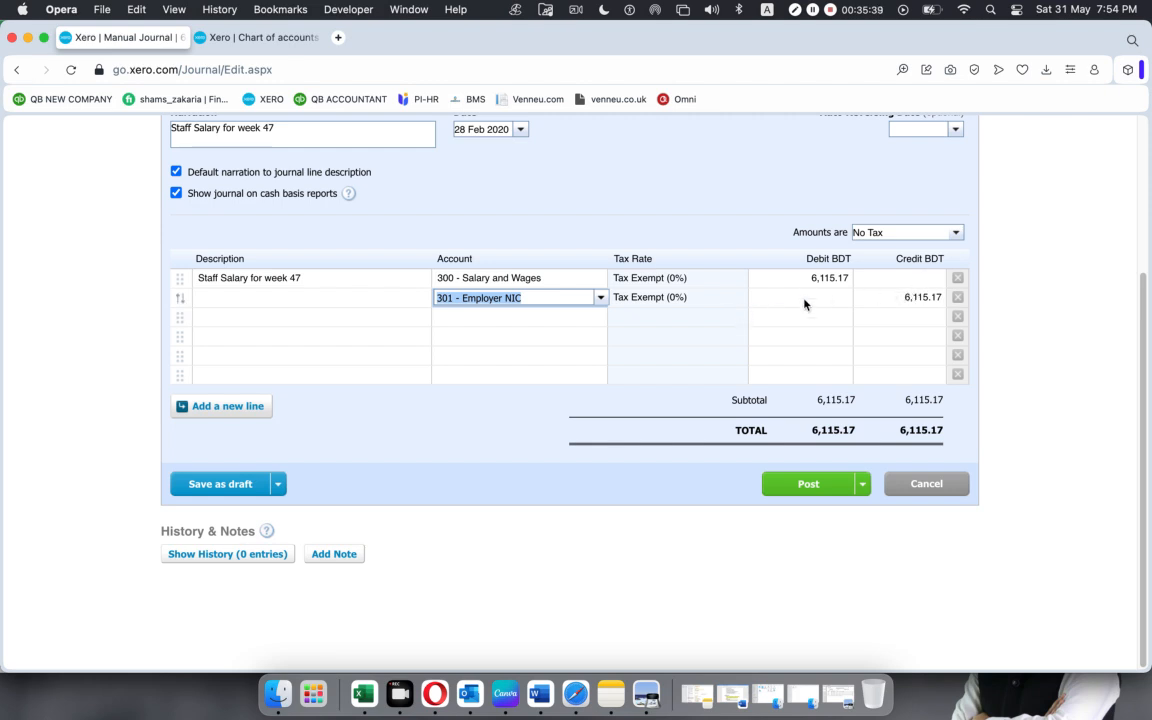
Copy the Employer NIC debit of 484.38 from the Excel worksheet into the debit of the second Xero journal line.
click(363, 693)
click(300, 316)
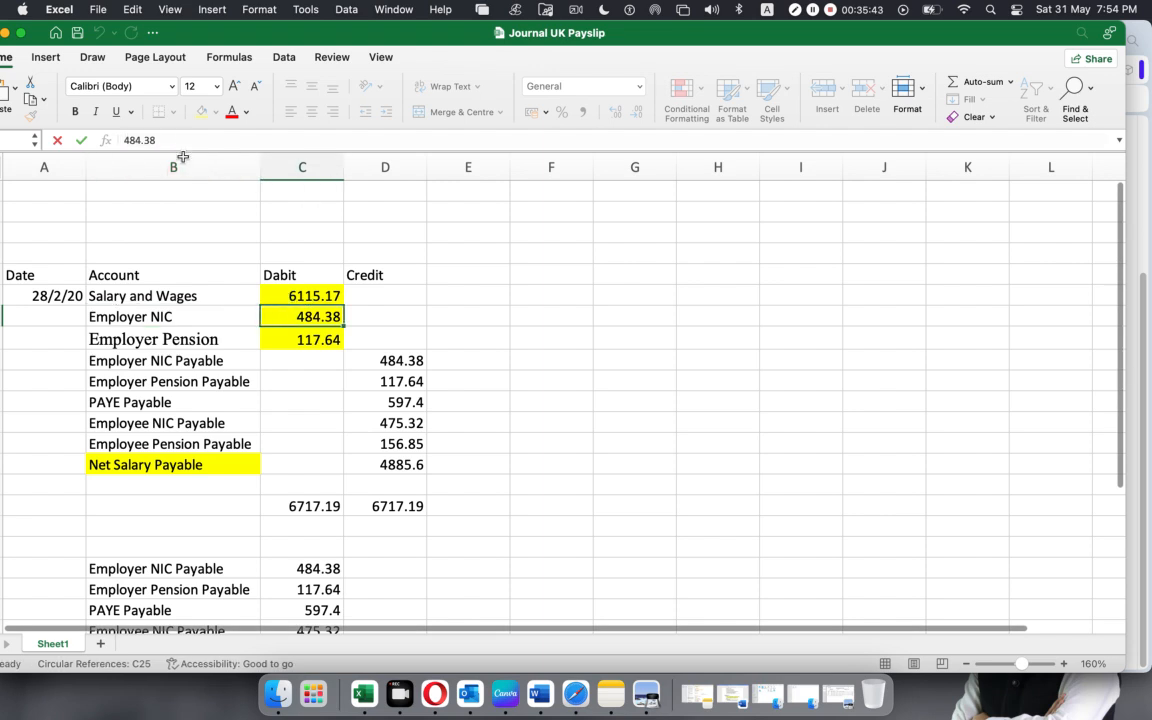
drag(172, 140, 2, 131)
key(super+c)
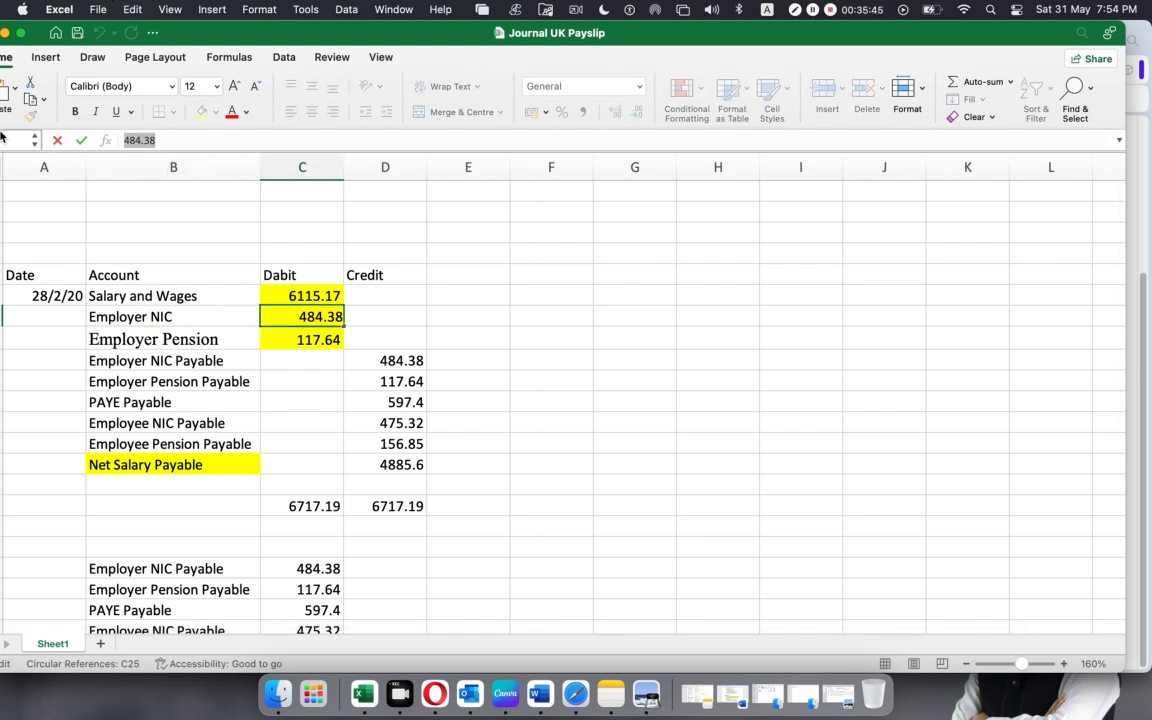
click(435, 693)
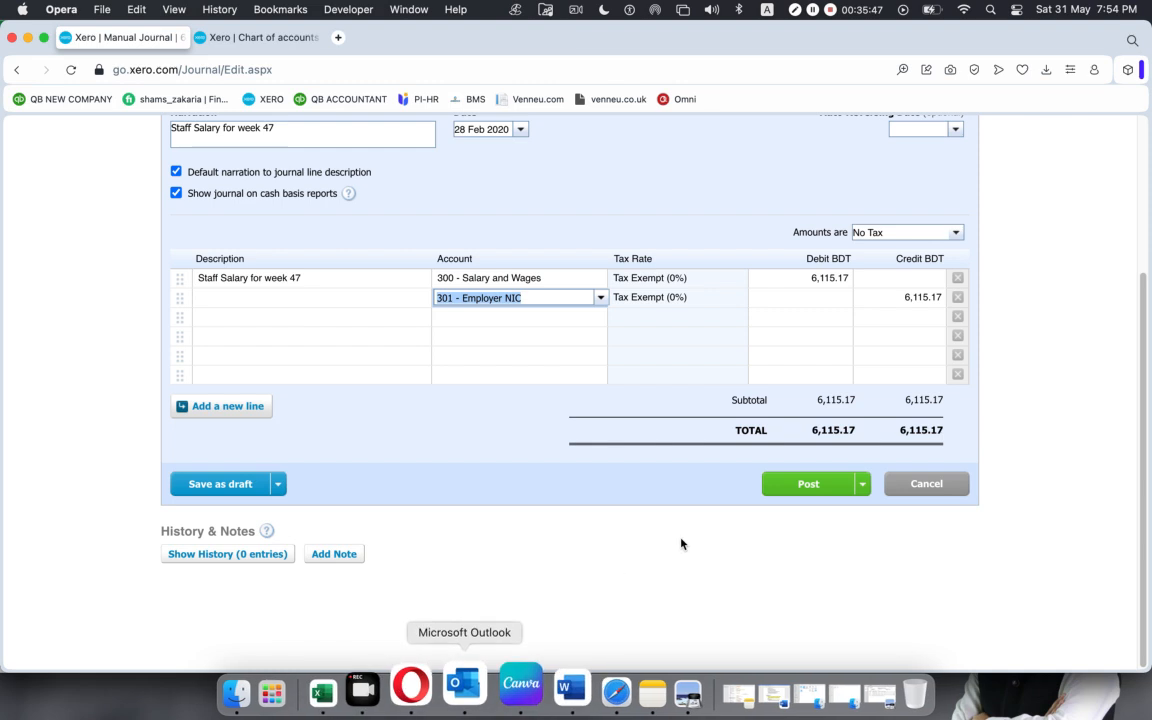
click(825, 297)
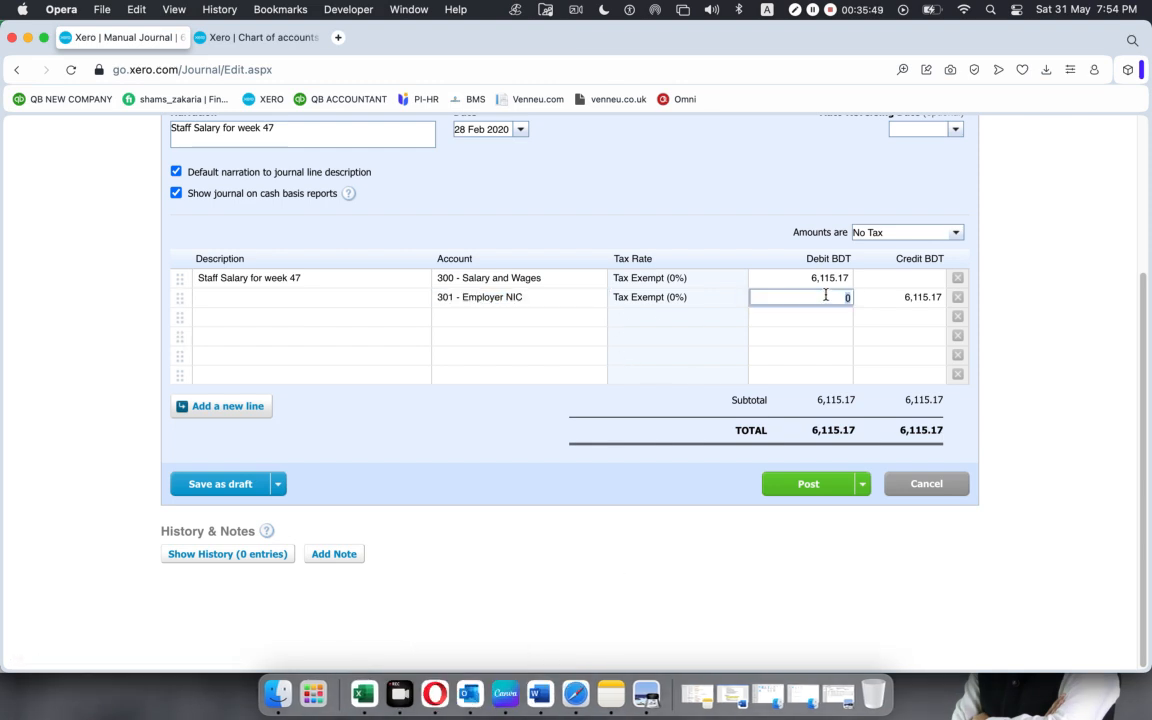
key(super+v)
Copy the account name "Employer Pension" from the Excel worksheet into the account field of the third Xero journal line.
click(548, 318)
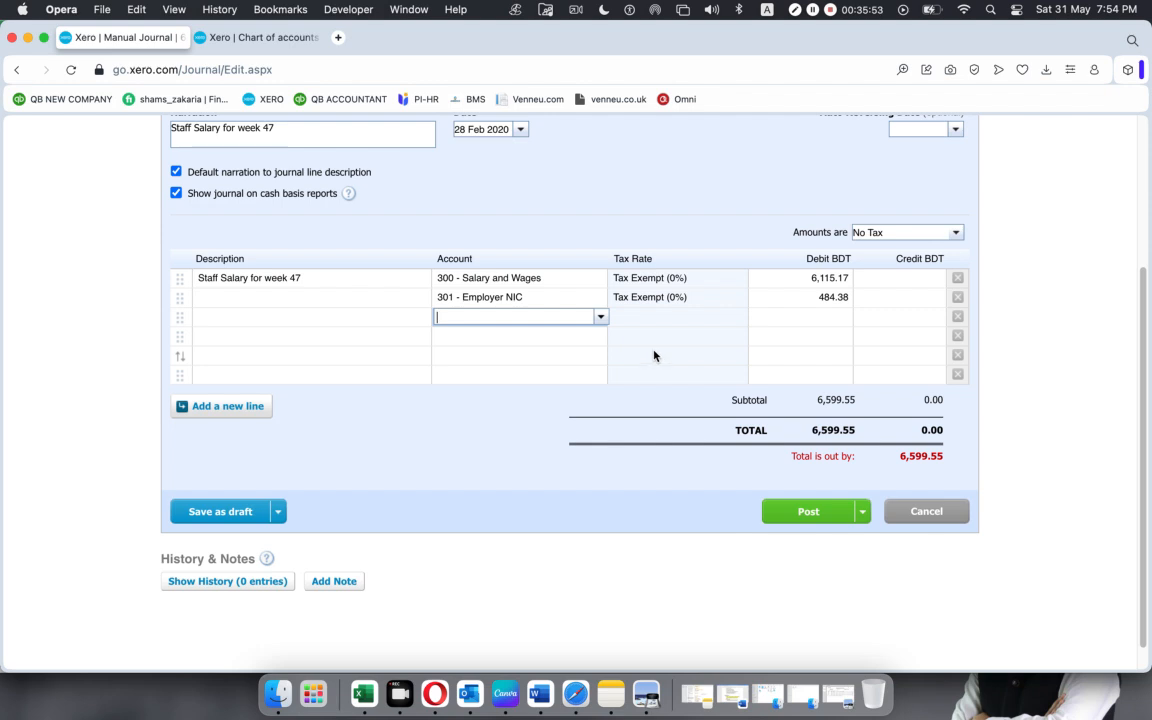
click(360, 690)
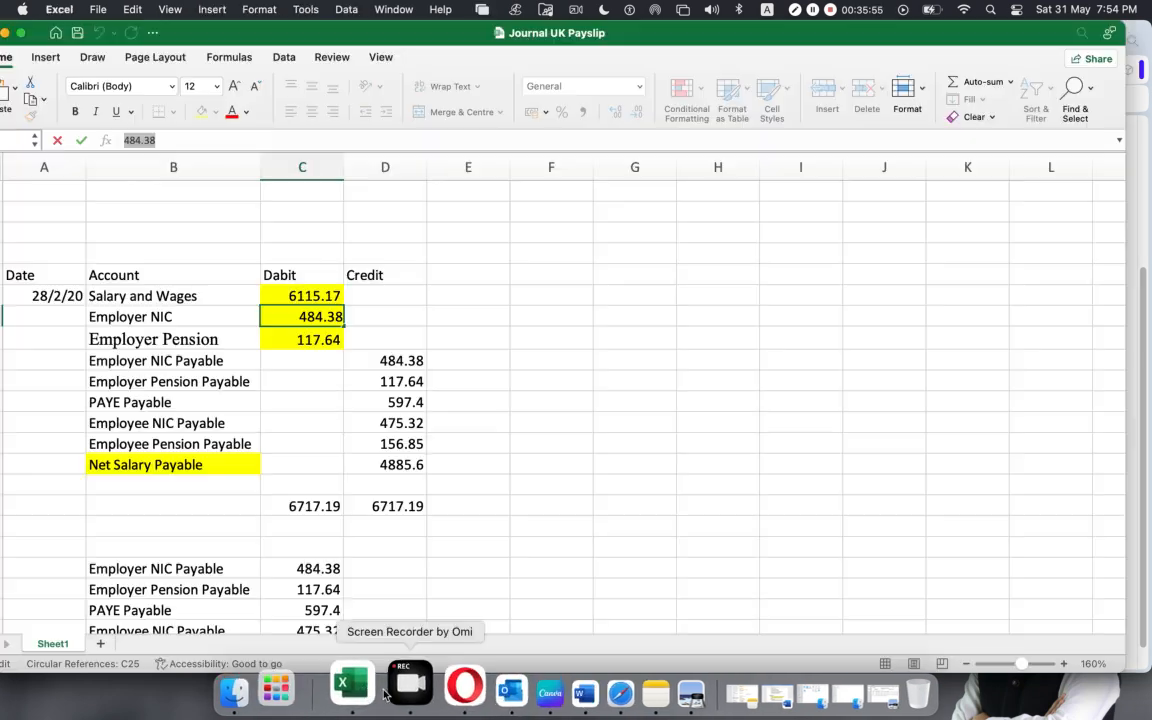
click(171, 337)
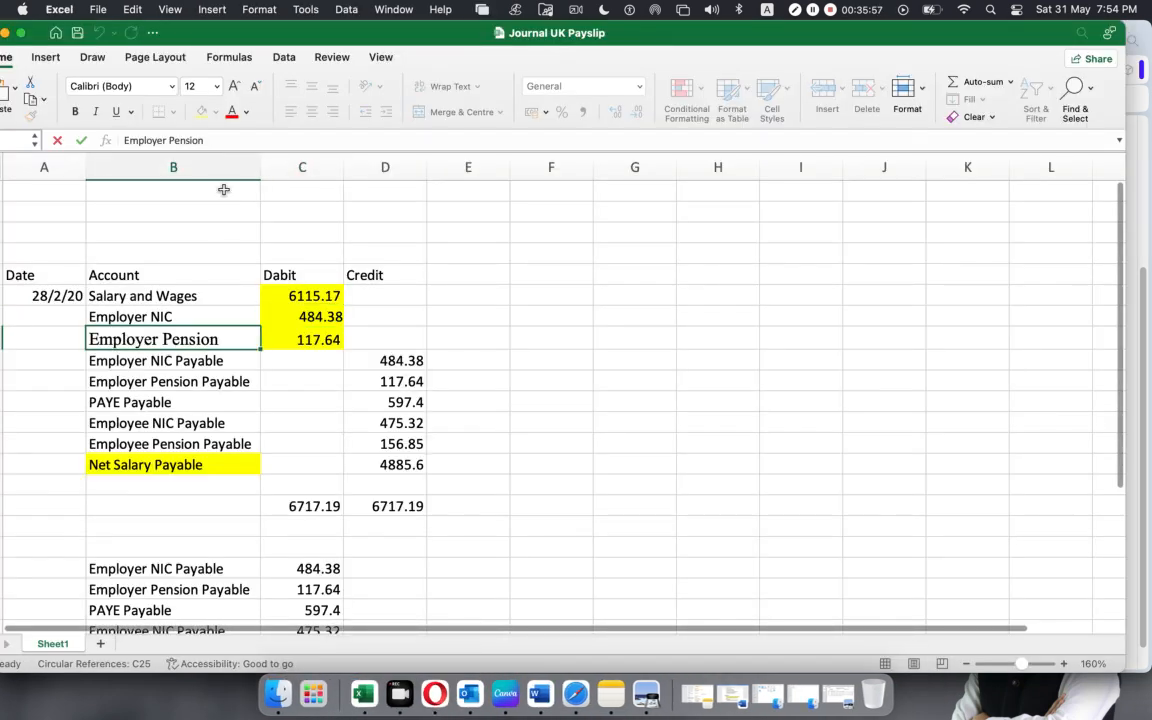
triple_click(220, 137)
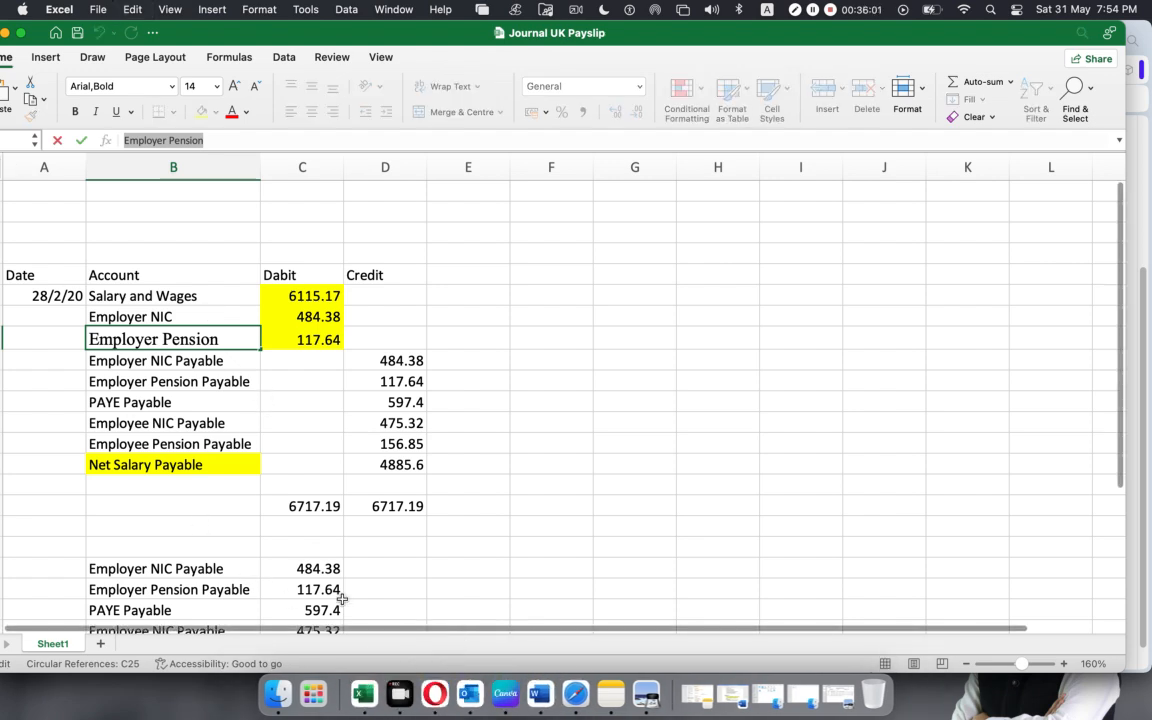
click(447, 686)
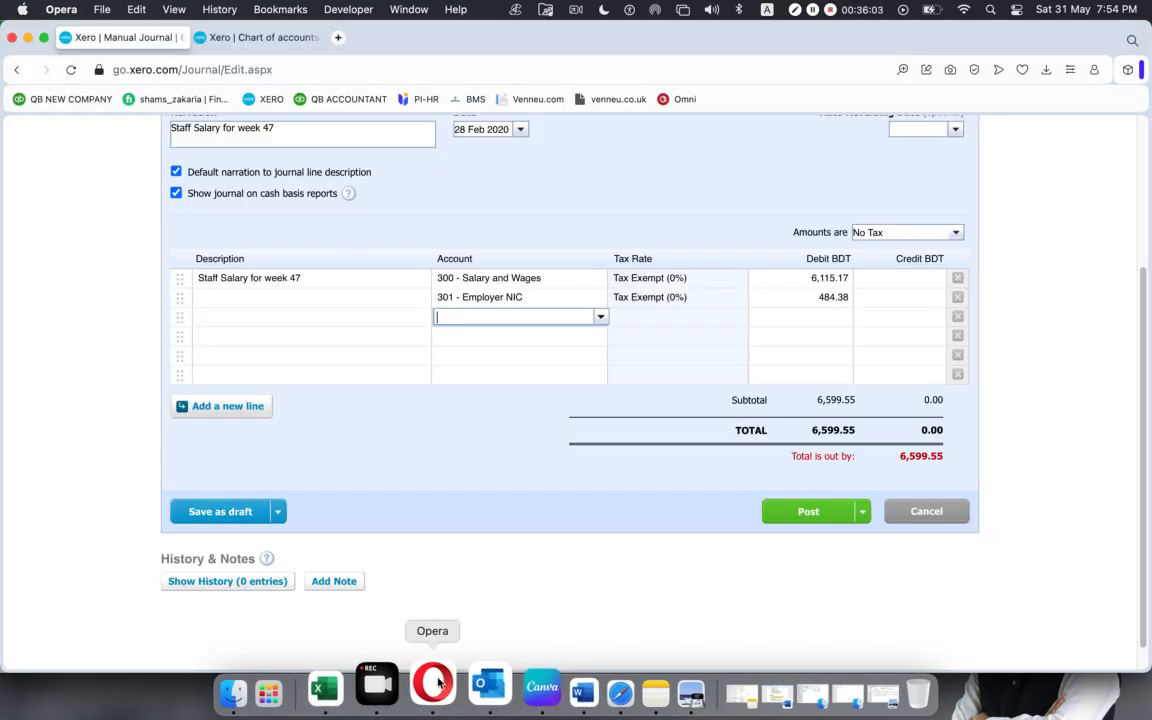
text(Employer Pension)
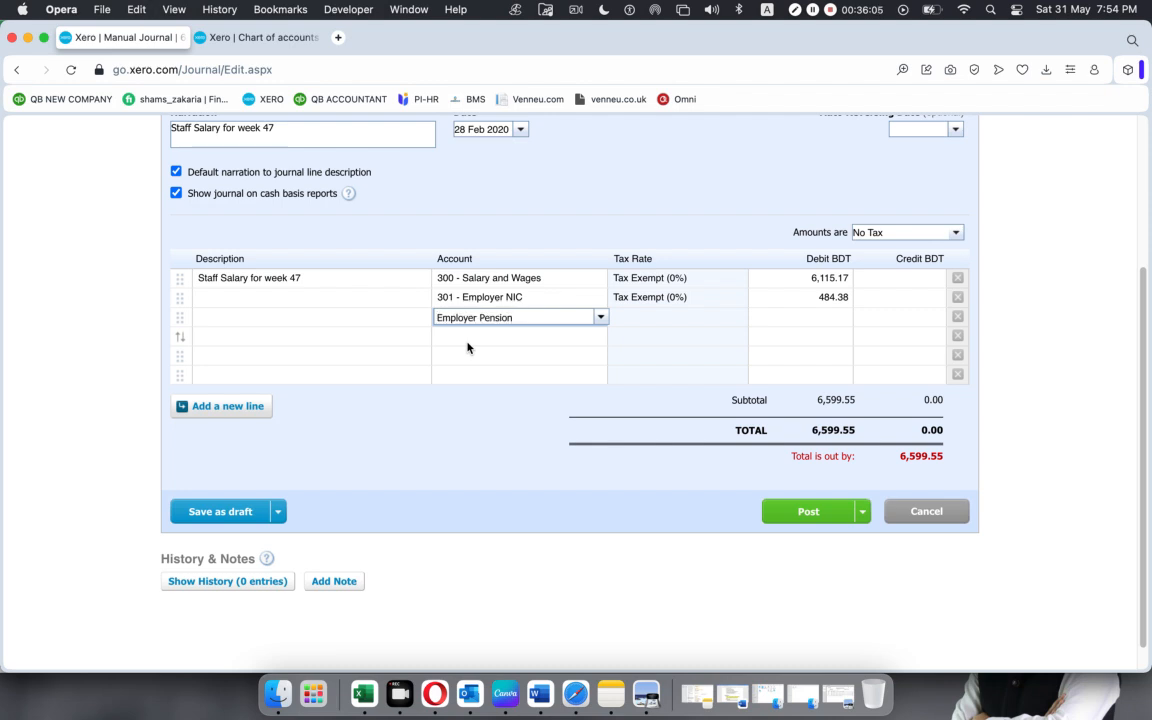
Start a new account from the third journal line with type Expense and code 302.
click(604, 320)
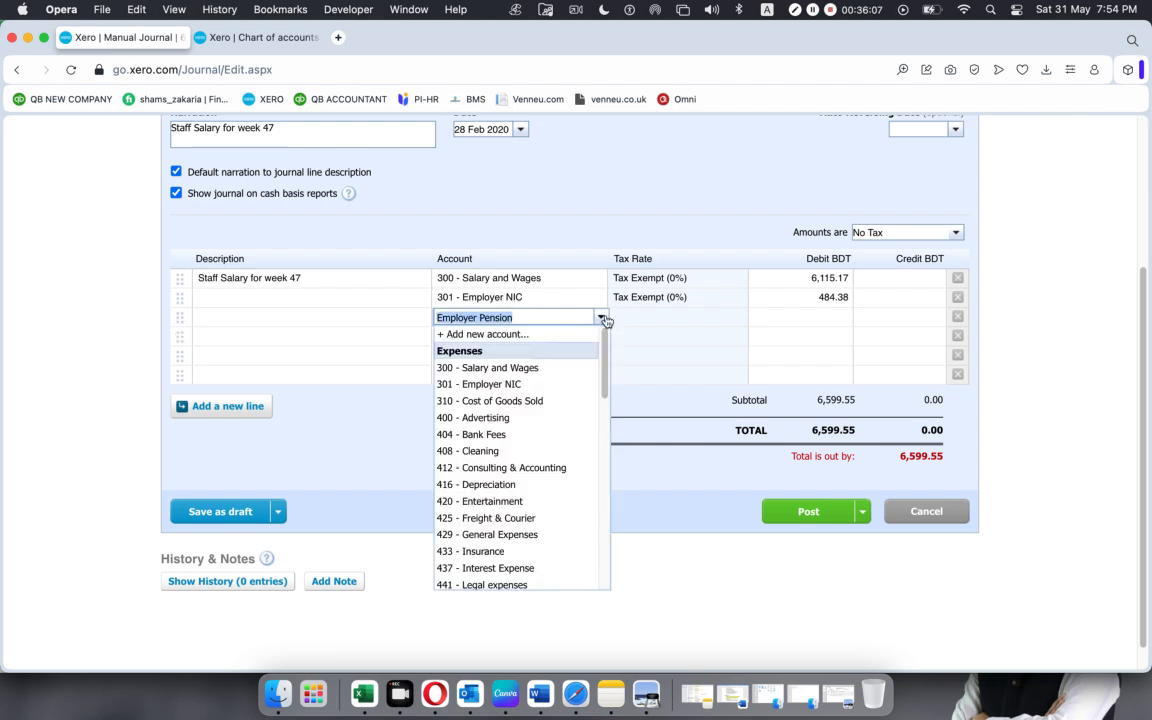
click(547, 338)
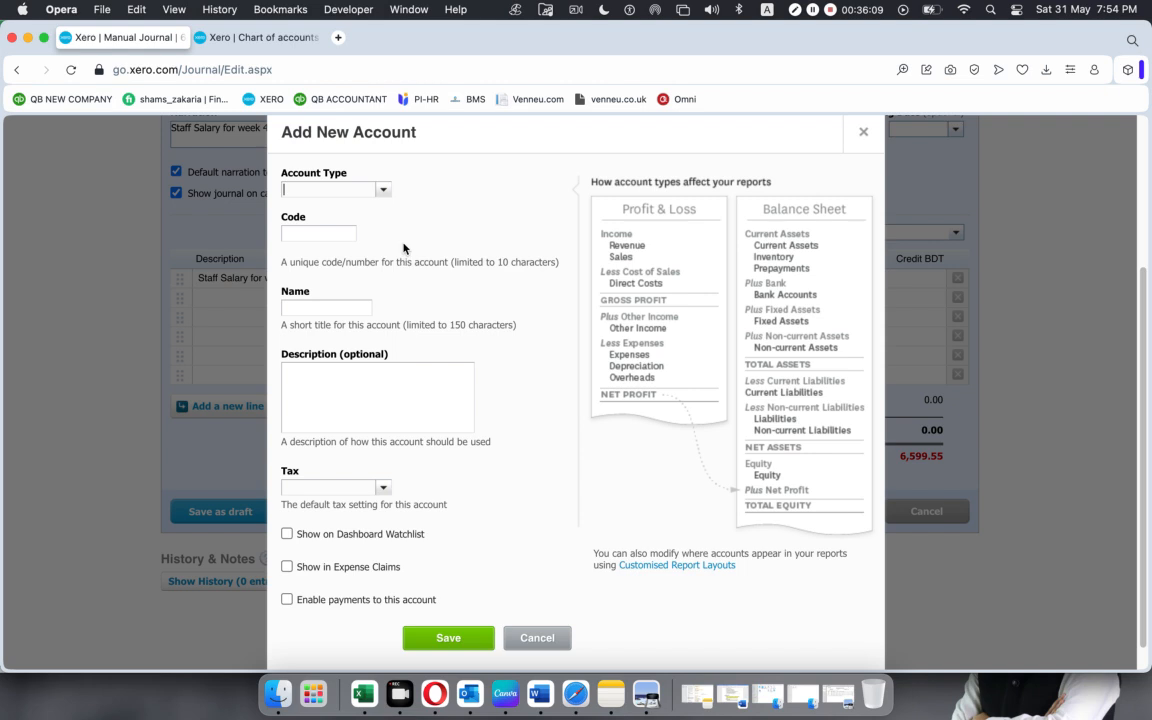
click(379, 190)
scroll(360, 282, down, 3)
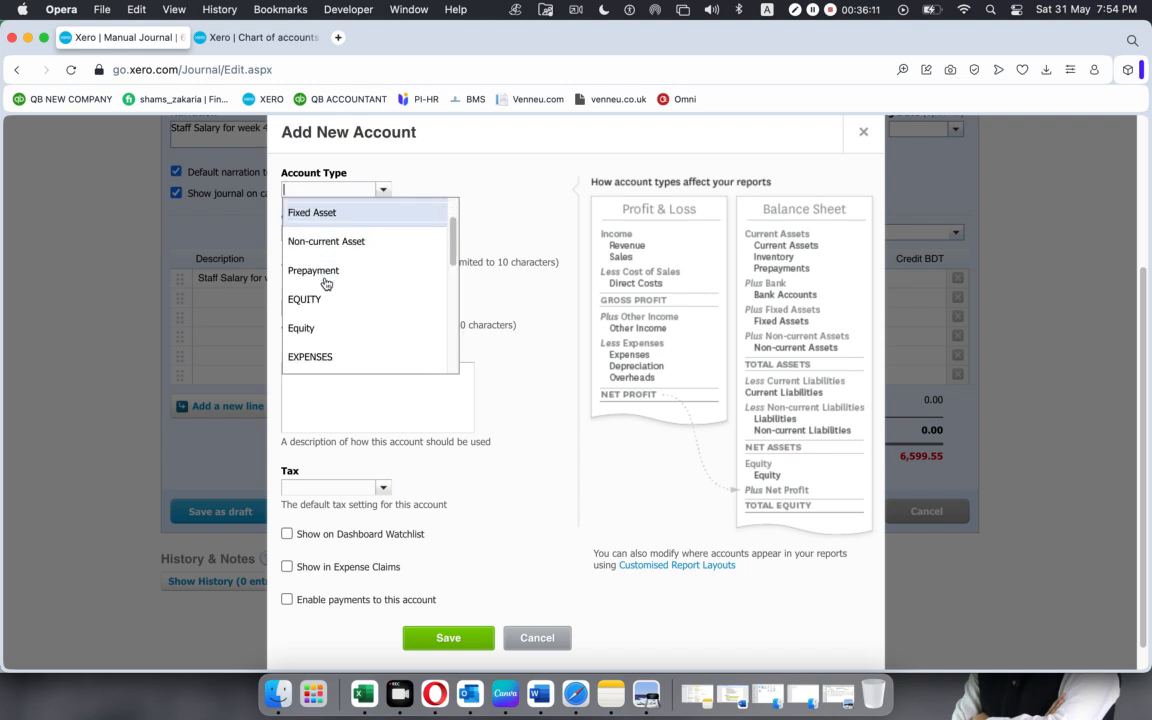
click(325, 301)
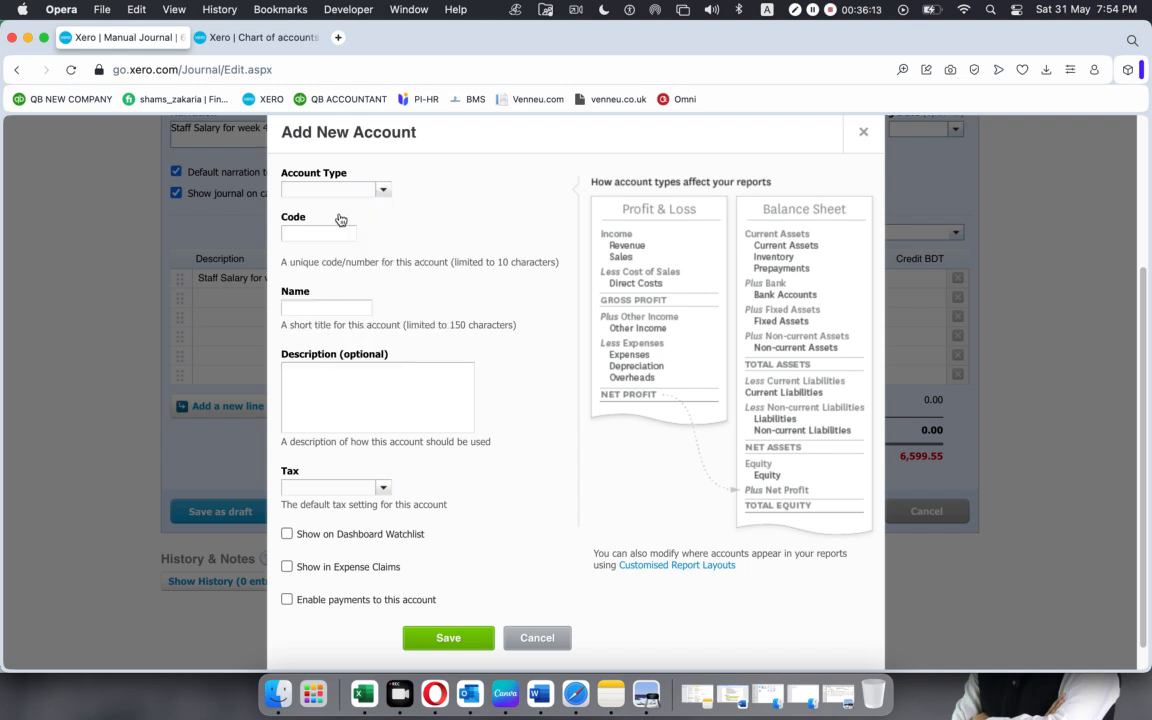
text(e)
key(Down)
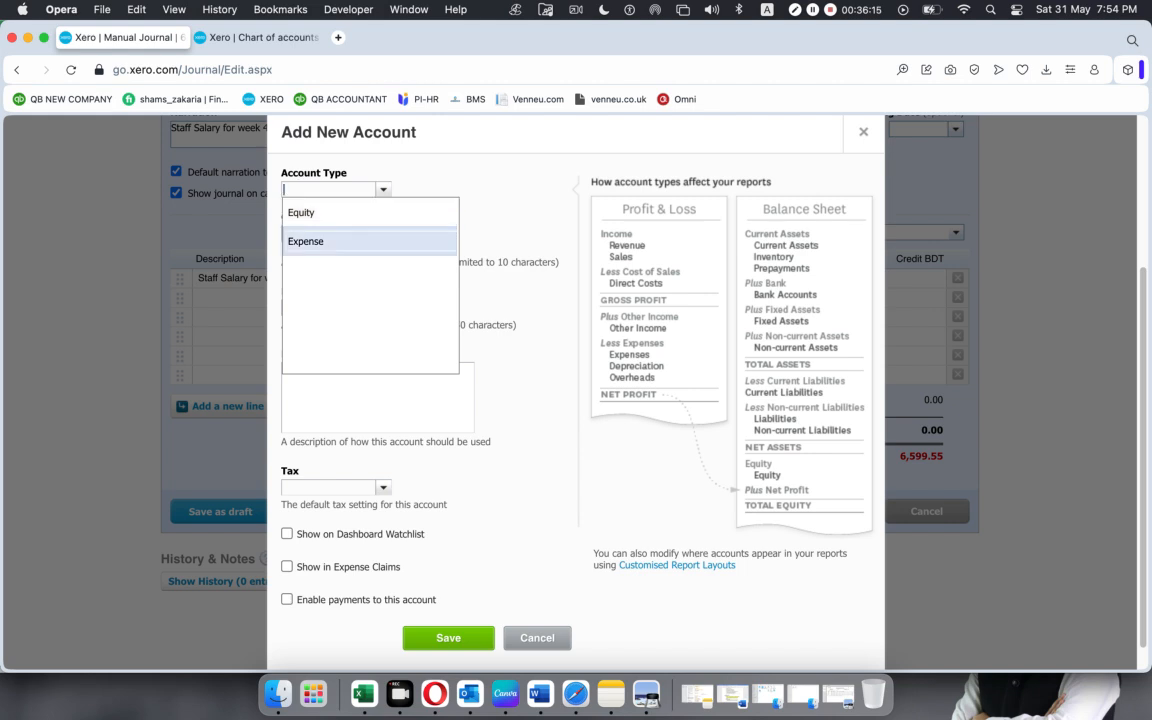
key(Return)
click(329, 235)
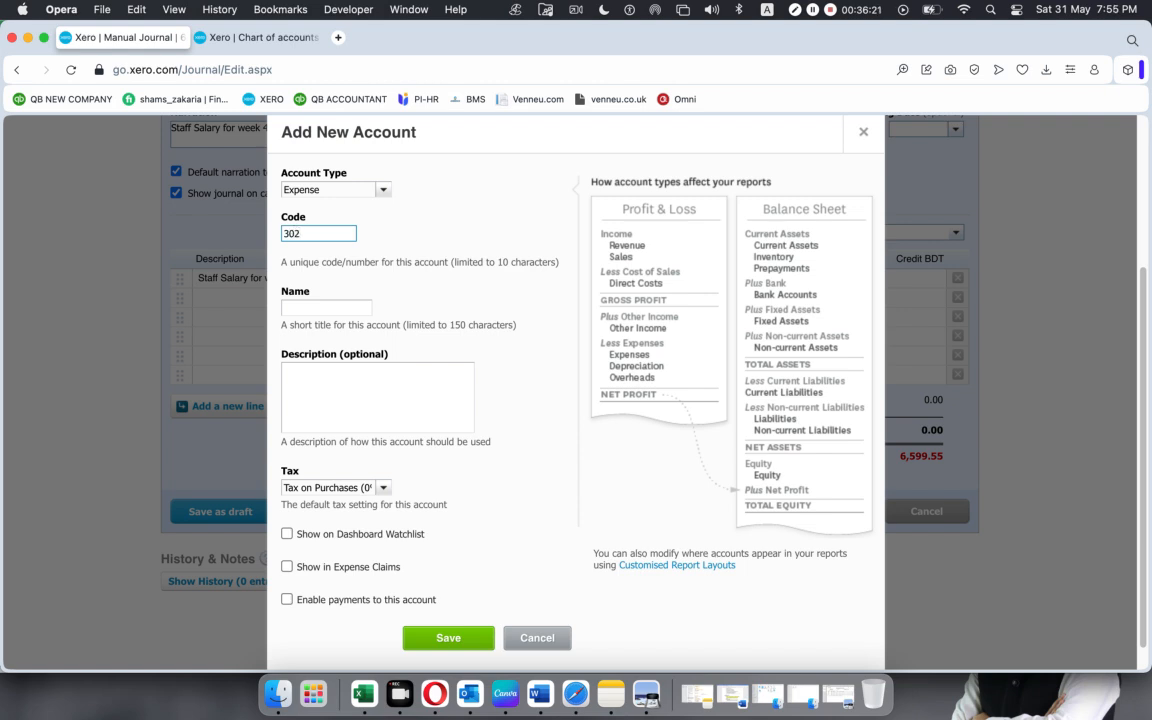
Name the new account "Employer Pension", set its default tax to Tax Exempt (0%) and save it.
click(332, 309)
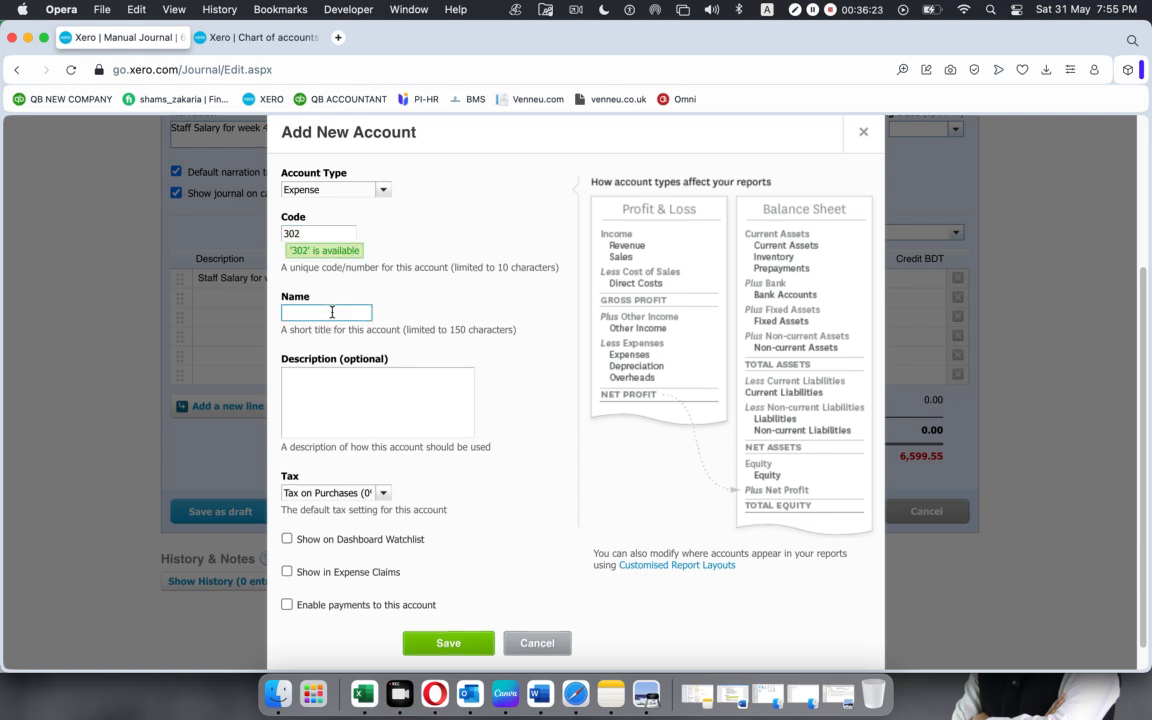
text(Employer Pension)
click(378, 494)
click(310, 509)
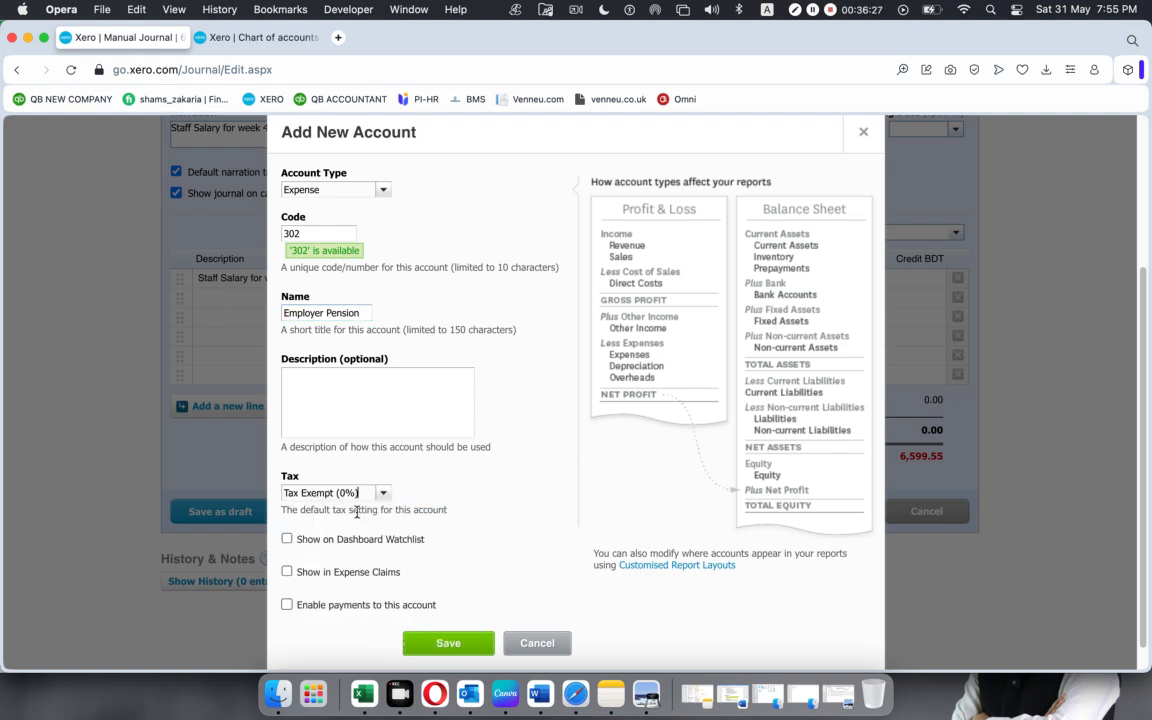
click(437, 641)
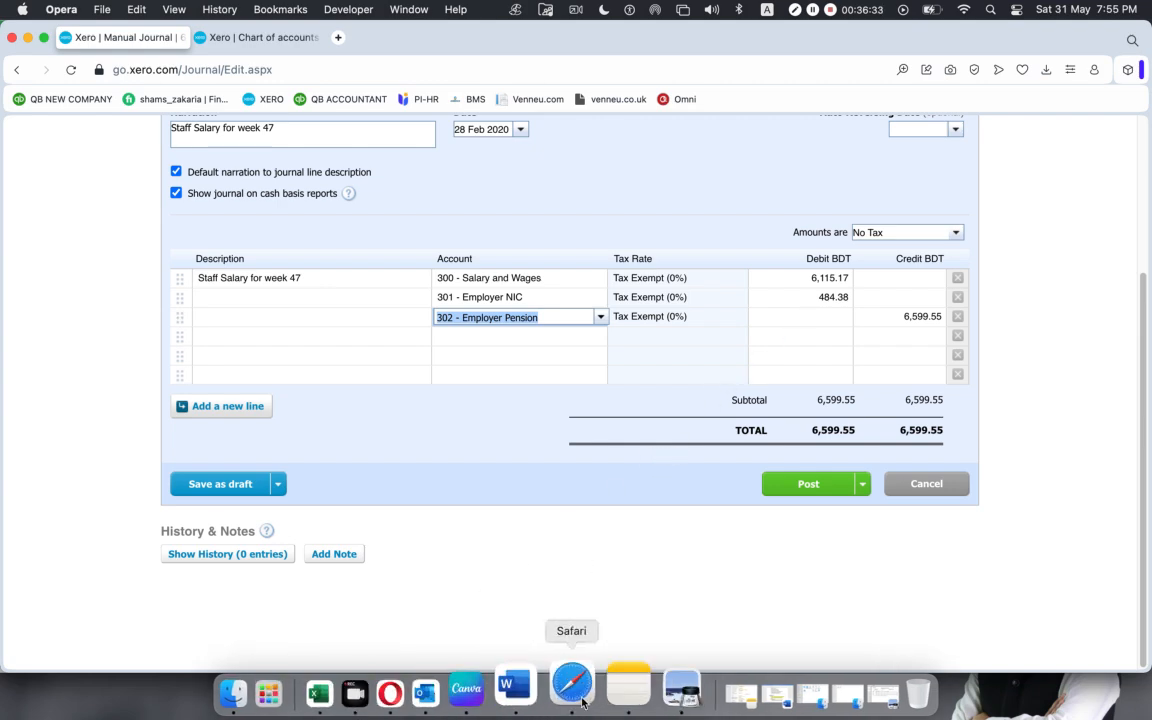
Check the Employer Pension total in the payroll summary PDF, and copy the worksheet's 117.64 into the third Xero journal line's debit.
click(641, 693)
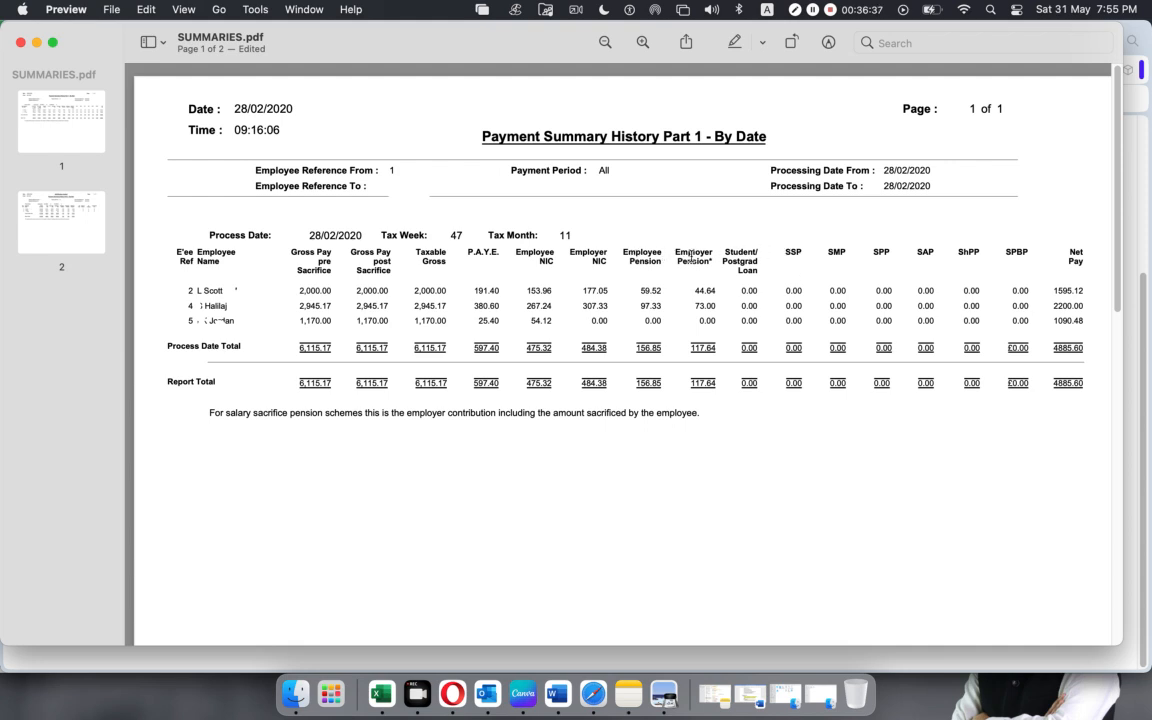
drag(689, 383, 719, 386)
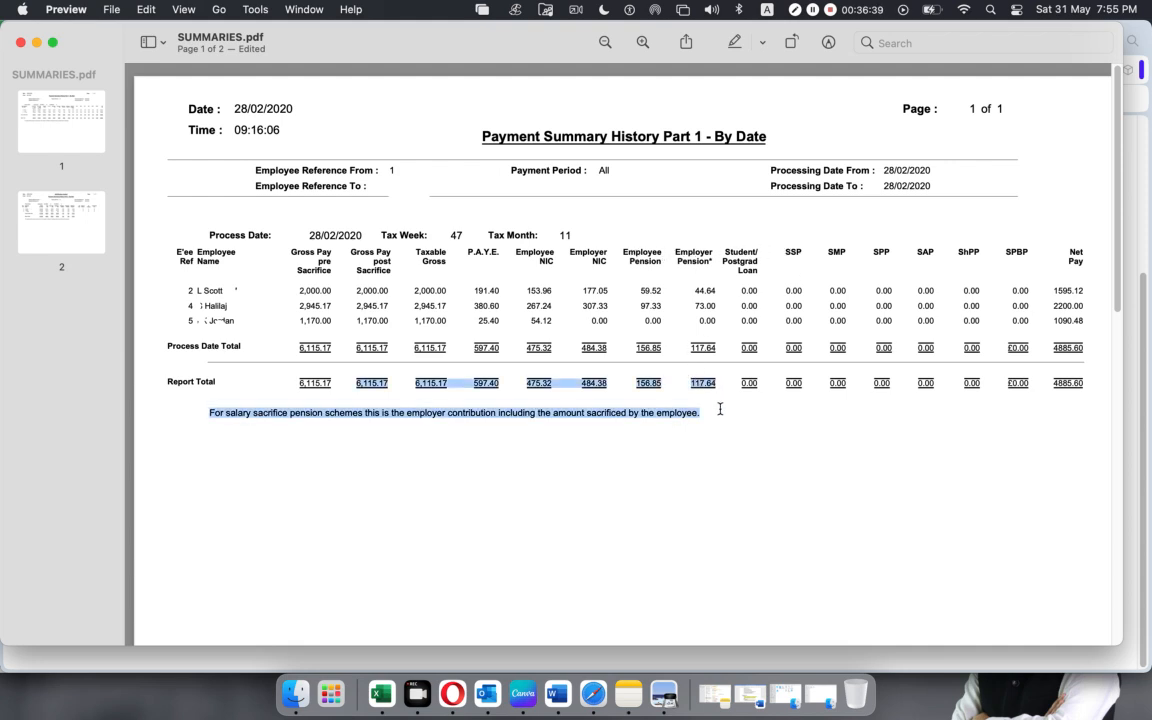
click(381, 693)
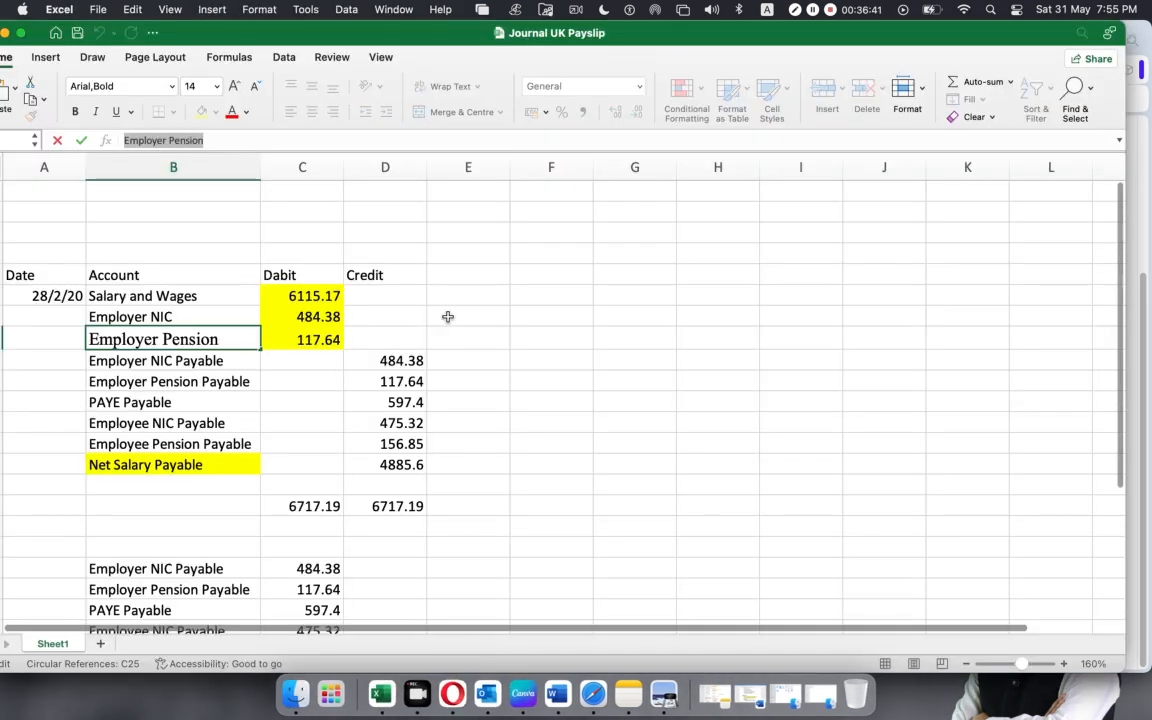
click(301, 338)
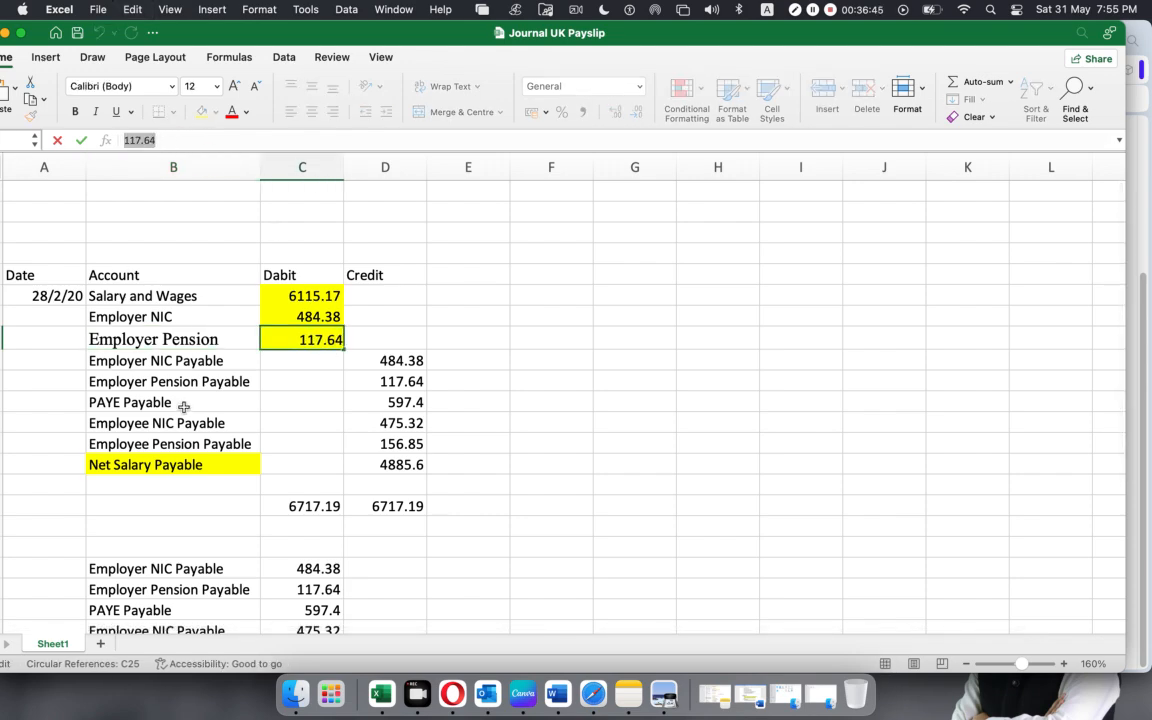
click(452, 693)
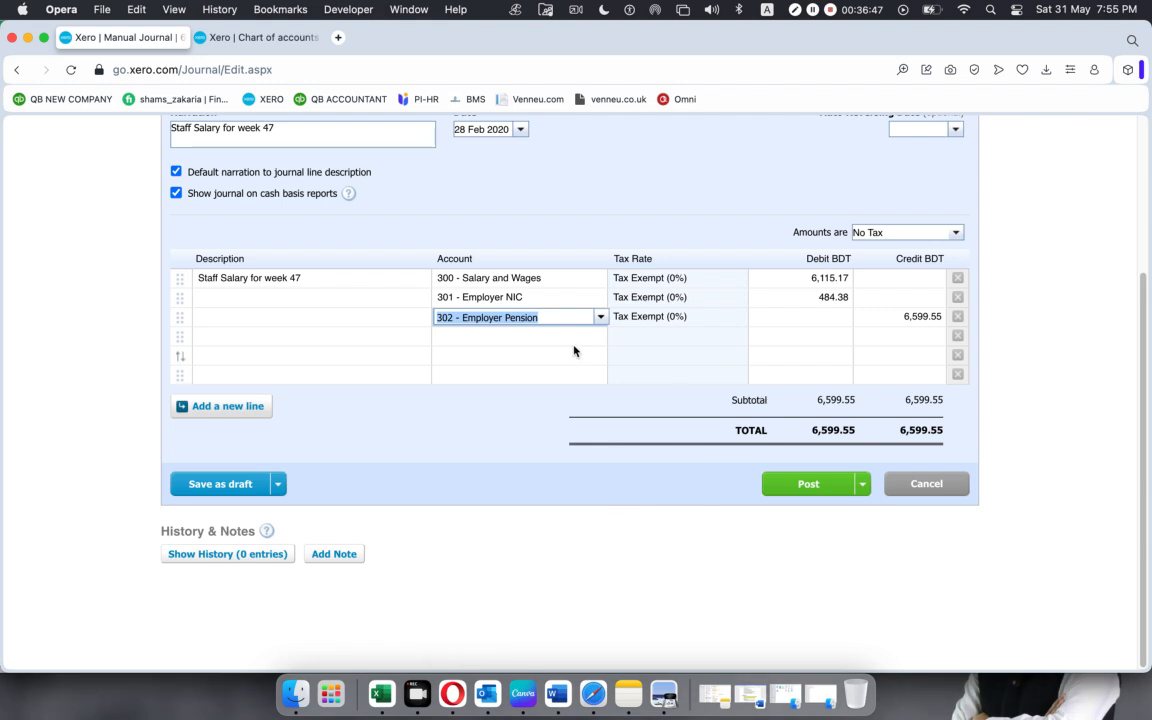
click(826, 318)
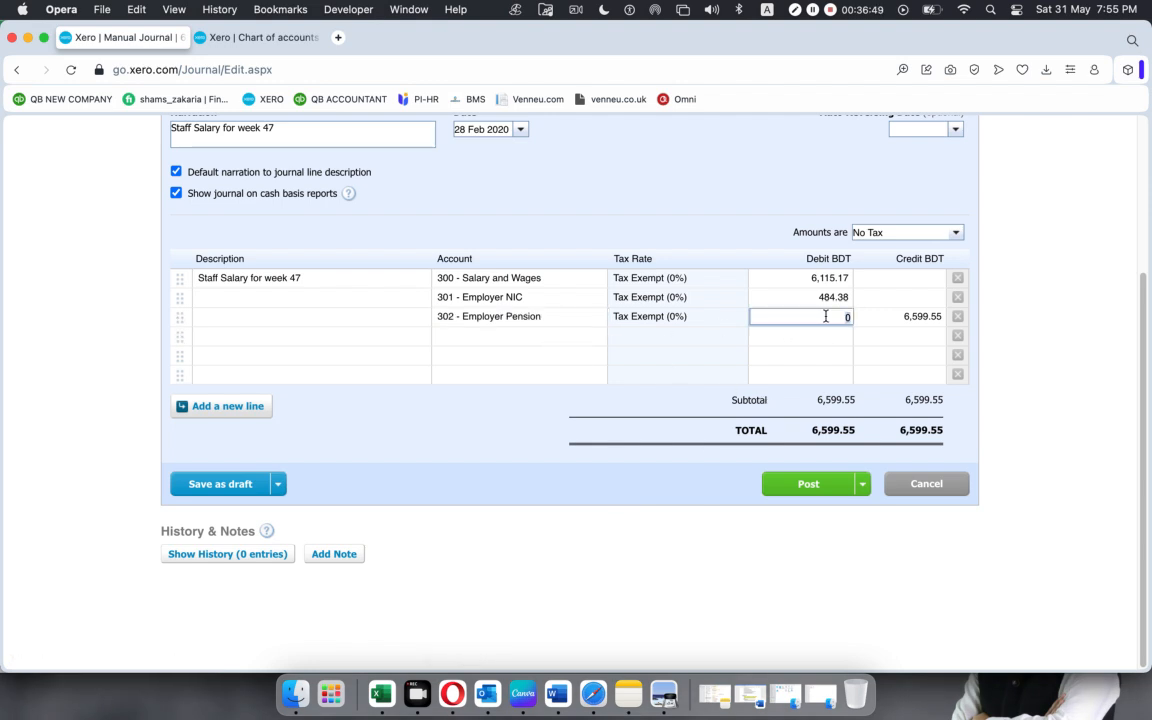
text(117.64)
key(Return)
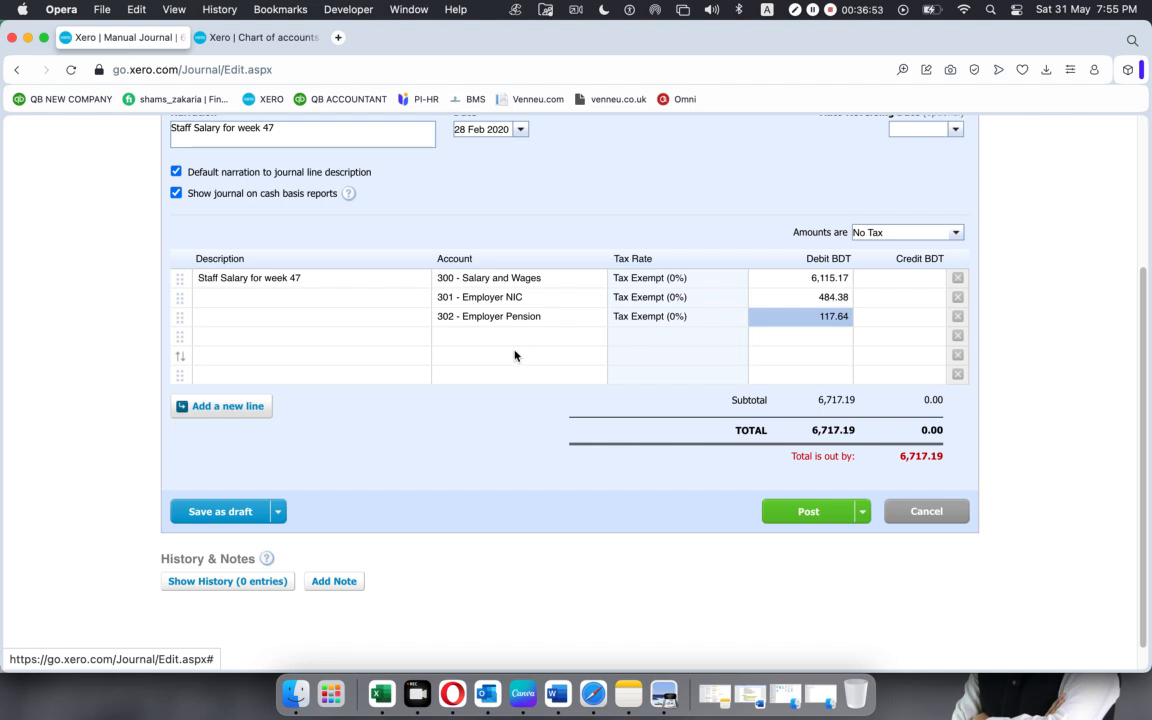
Review the worksheet's three debit lines in Excel, comparing Employer NIC and Employer Pension with the payable rows below.
click(380, 692)
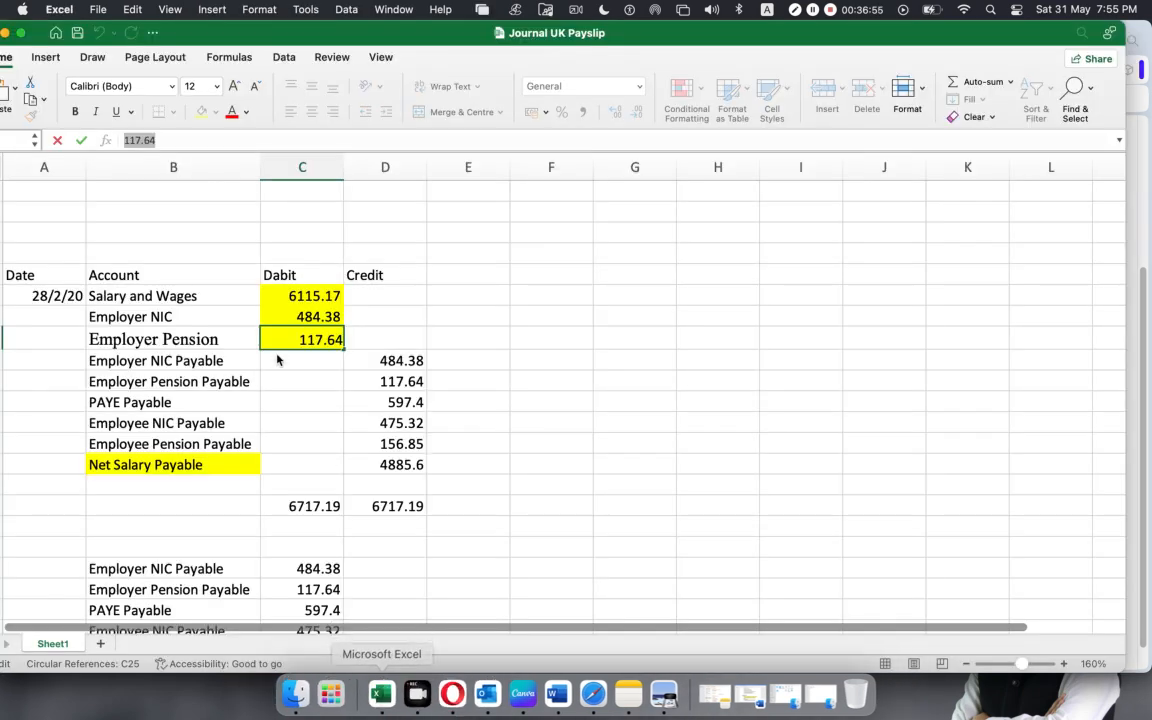
drag(130, 296, 304, 336)
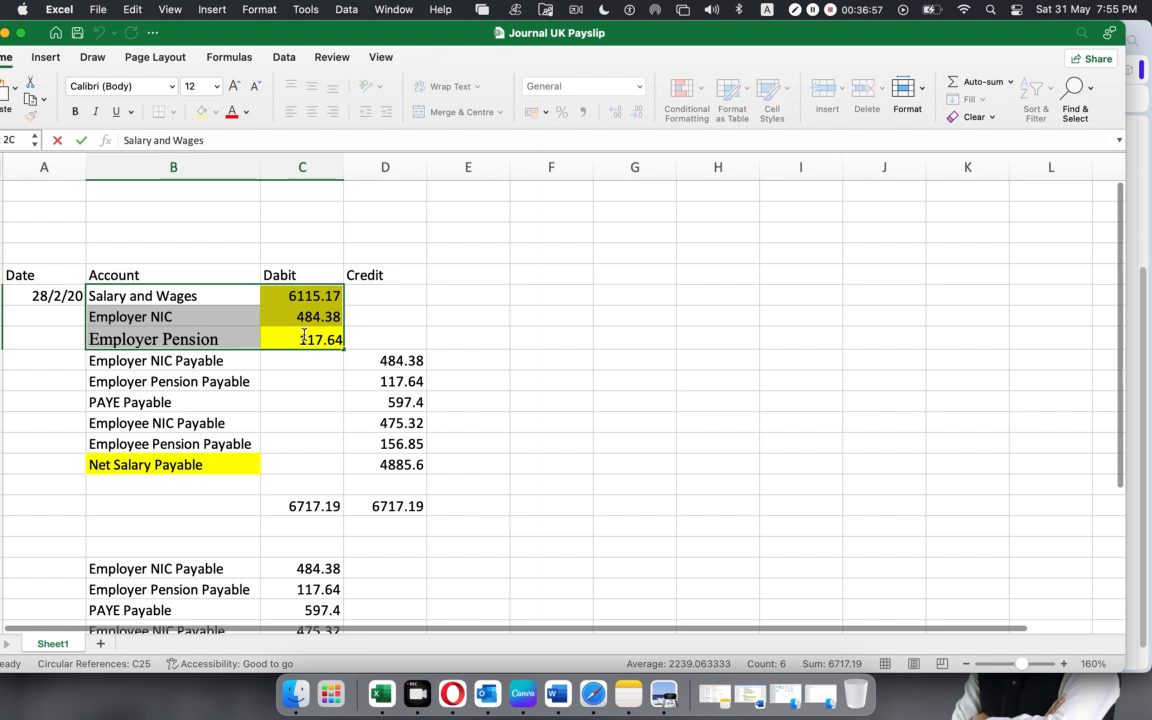
click(647, 379)
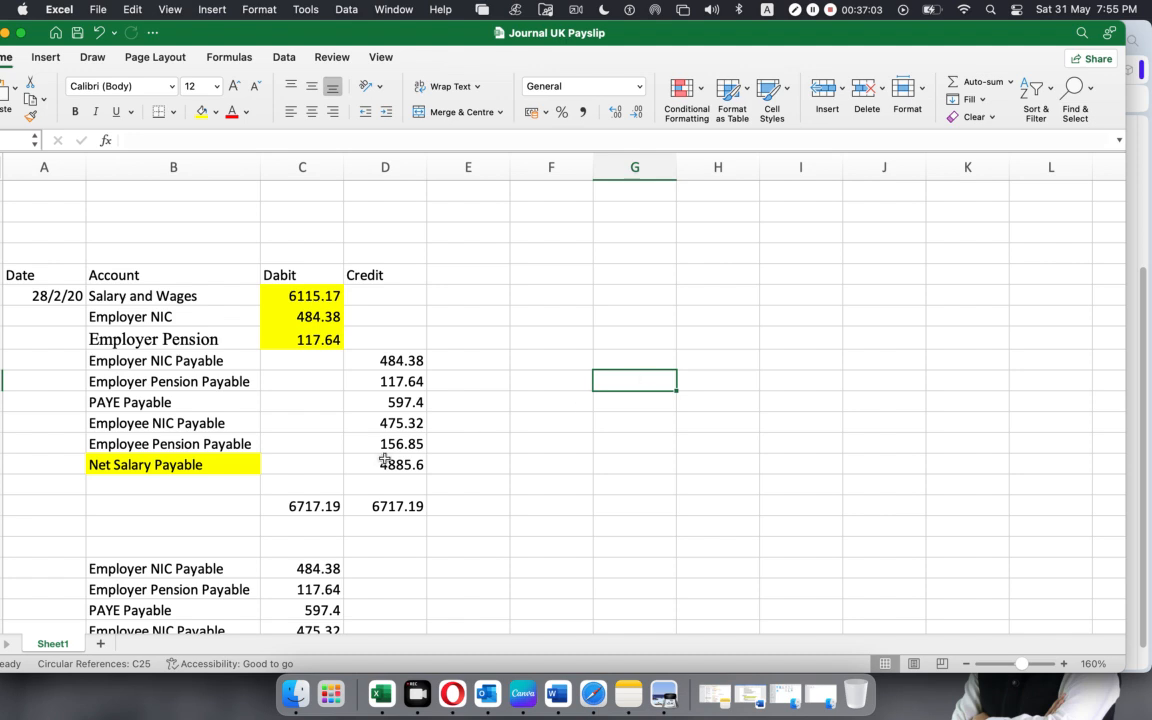
click(160, 361)
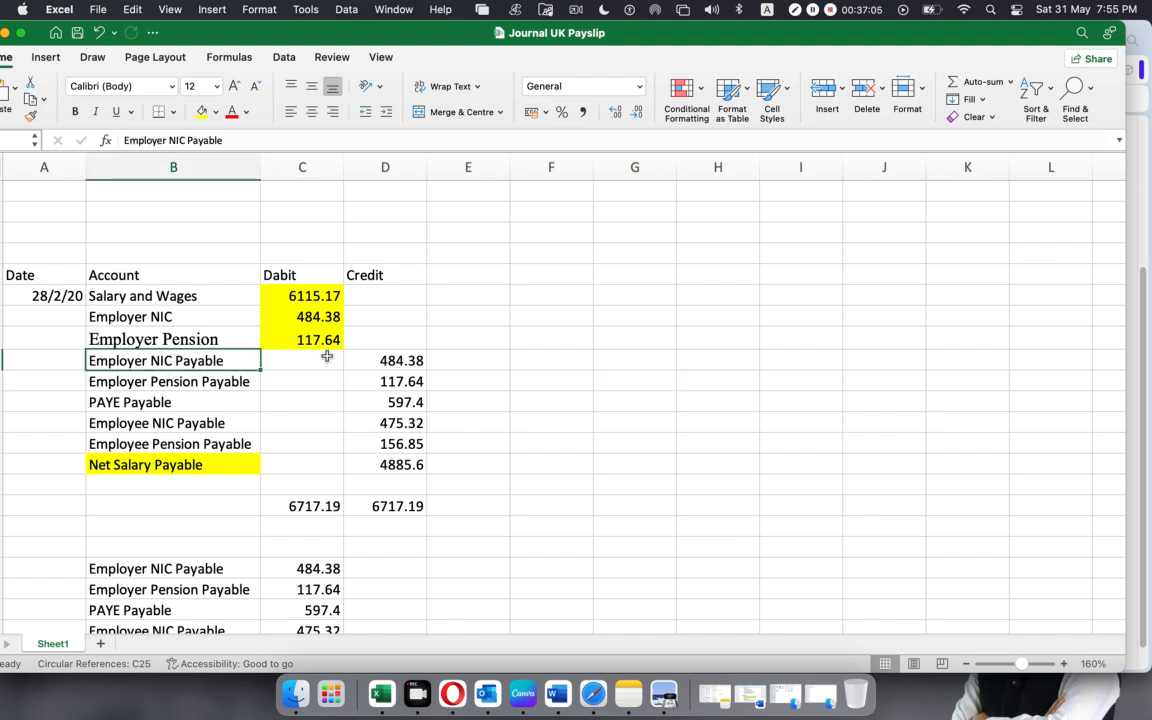
click(148, 317)
drag(148, 317, 281, 335)
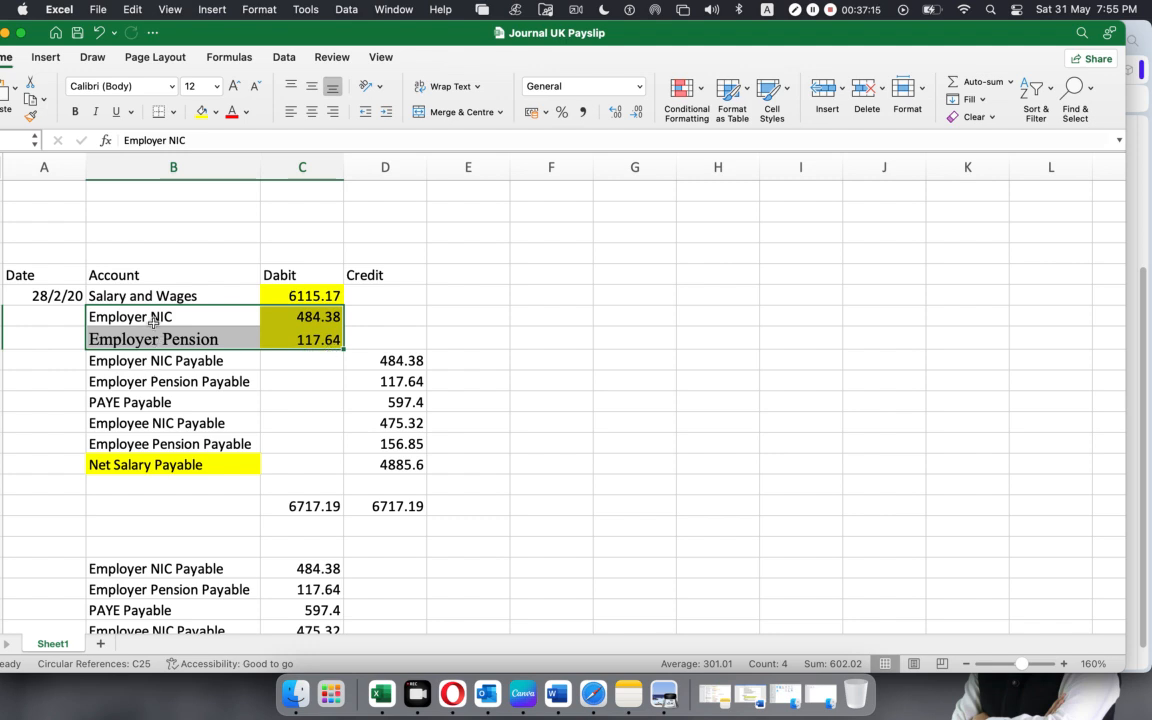
Copy the account name "Employer NIC Payable" from the worksheet and try it as the fourth Xero journal line's account.
click(164, 364)
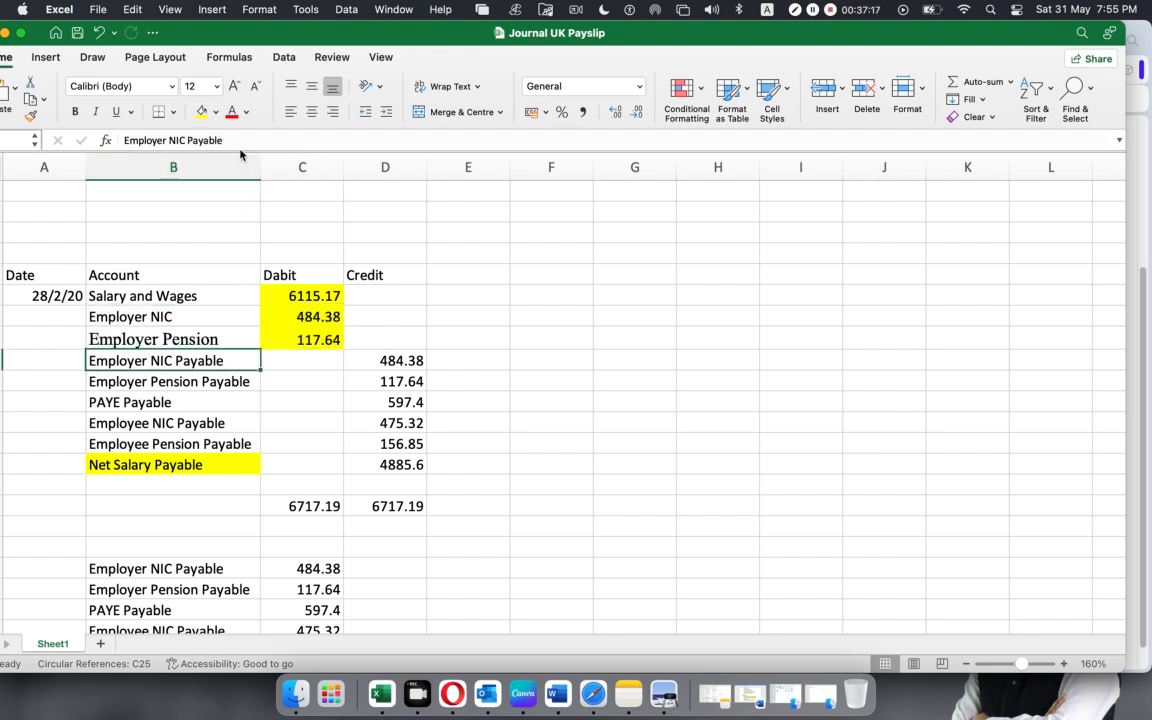
drag(223, 140, 0, 140)
key(super+c)
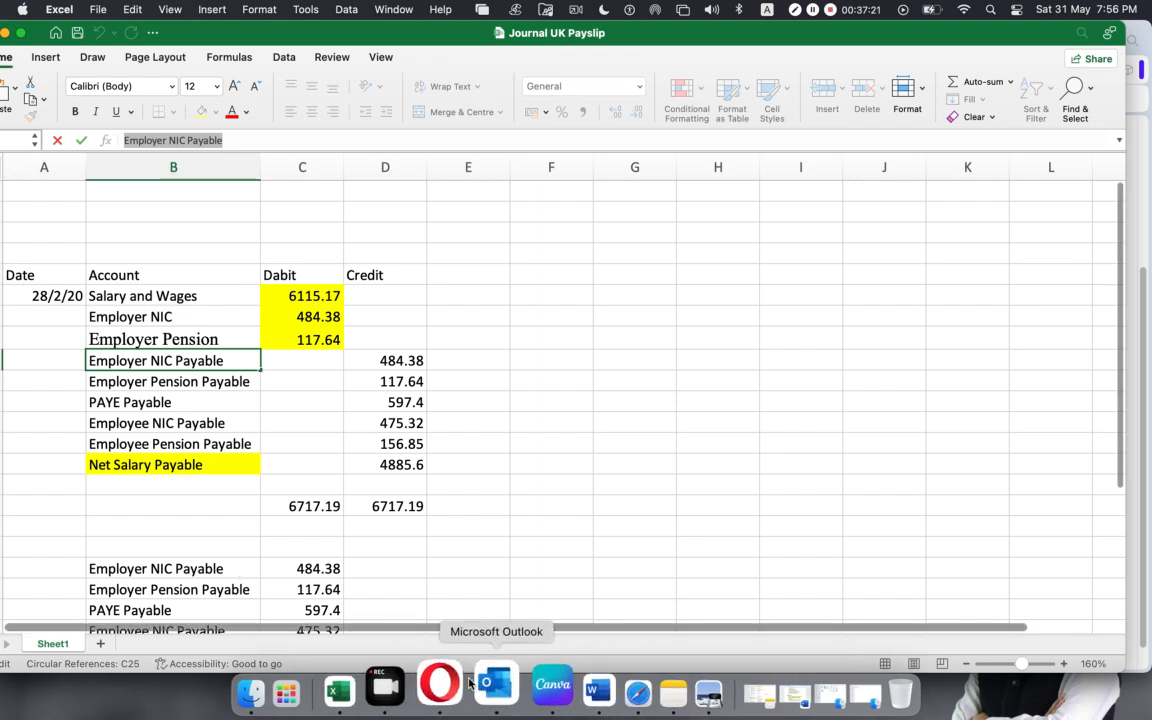
click(458, 675)
click(539, 337)
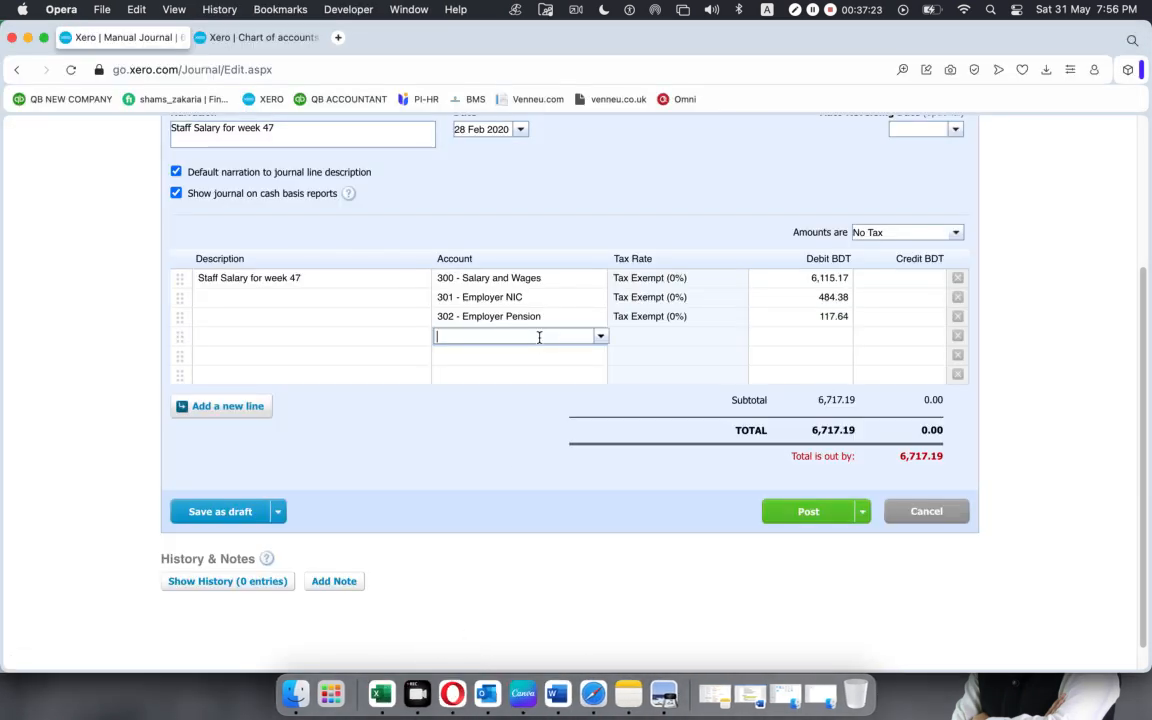
key(super+v)
click(541, 356)
click(539, 335)
Examine the liability accounts and their codes in the Xero chart of accounts.
click(285, 37)
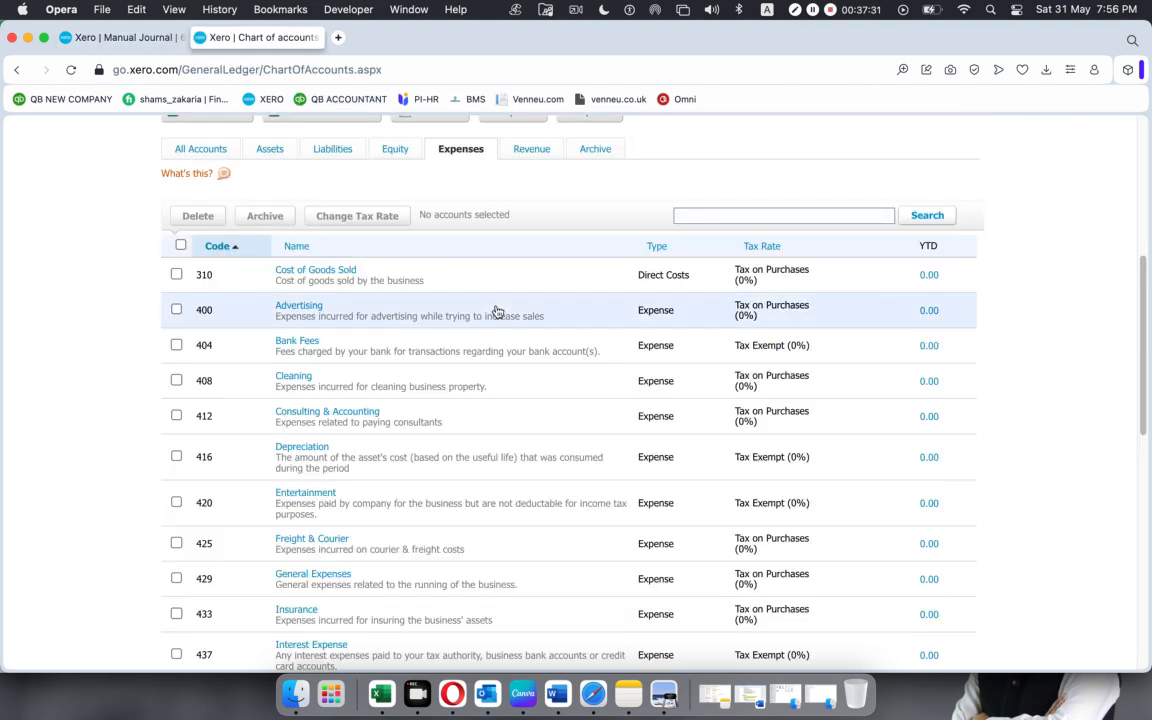
click(336, 153)
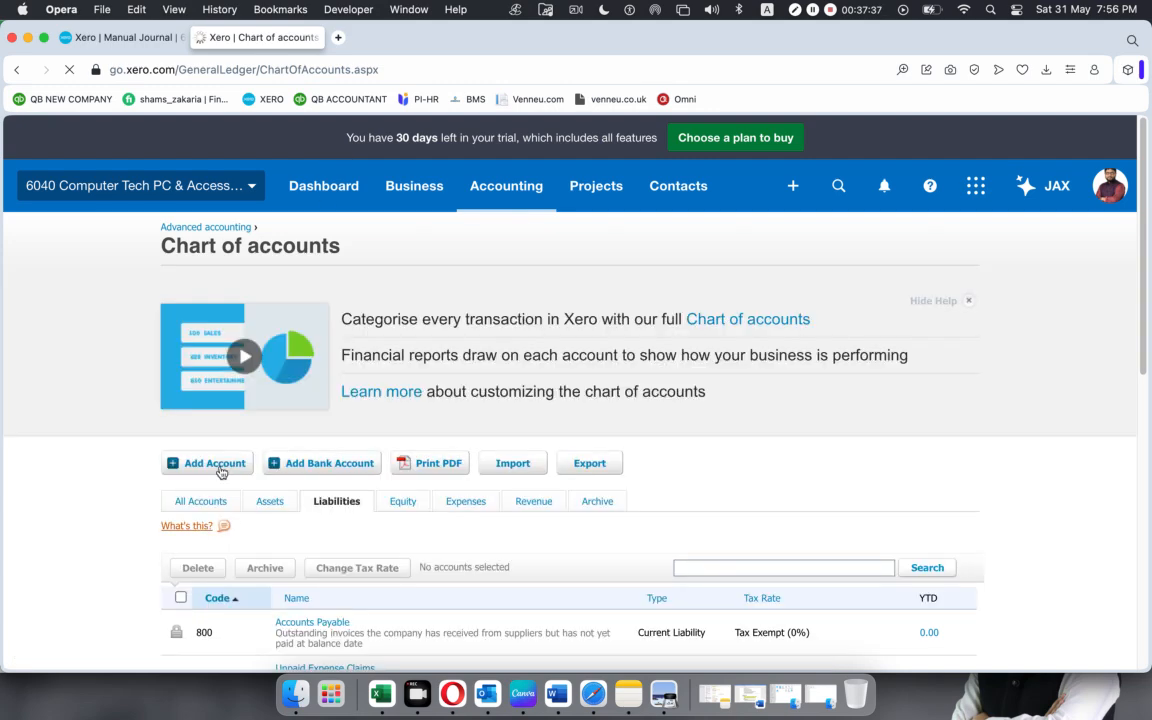
scroll(249, 566, down, 5)
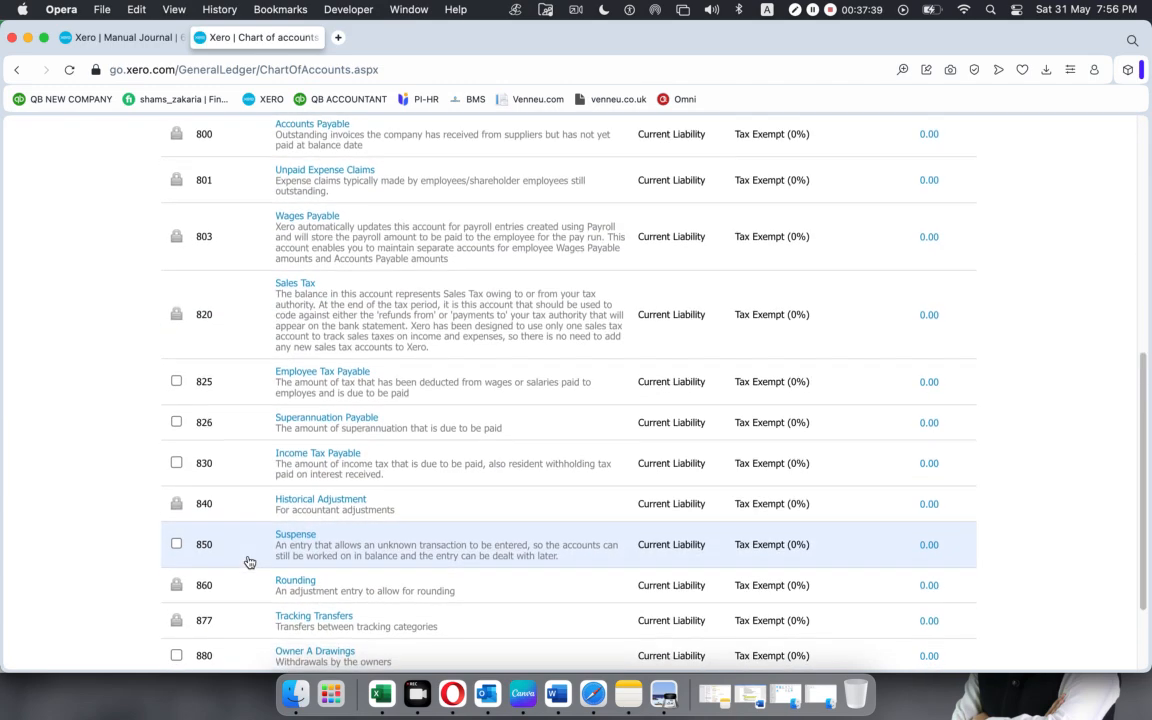
scroll(249, 562, down, 3)
scroll(249, 563, up, 10)
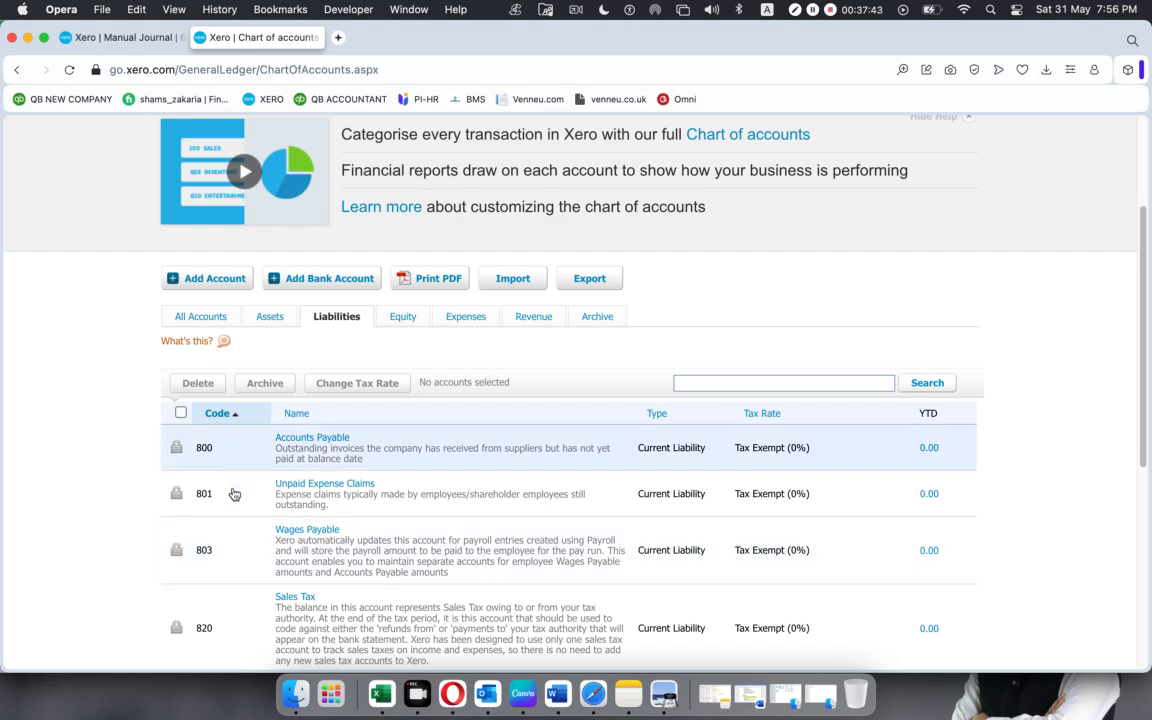
scroll(231, 551, down, 1)
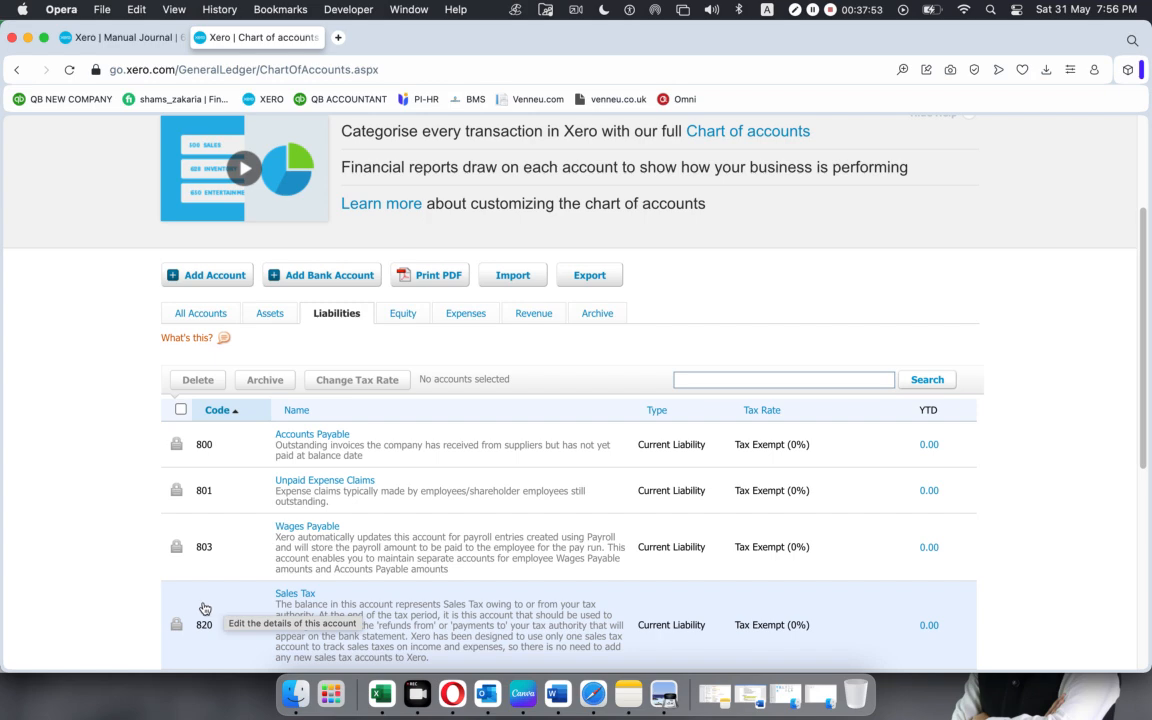
On the journal's fourth line, add a new Liability account with code 804, named "Employer NIC Payable".
click(114, 38)
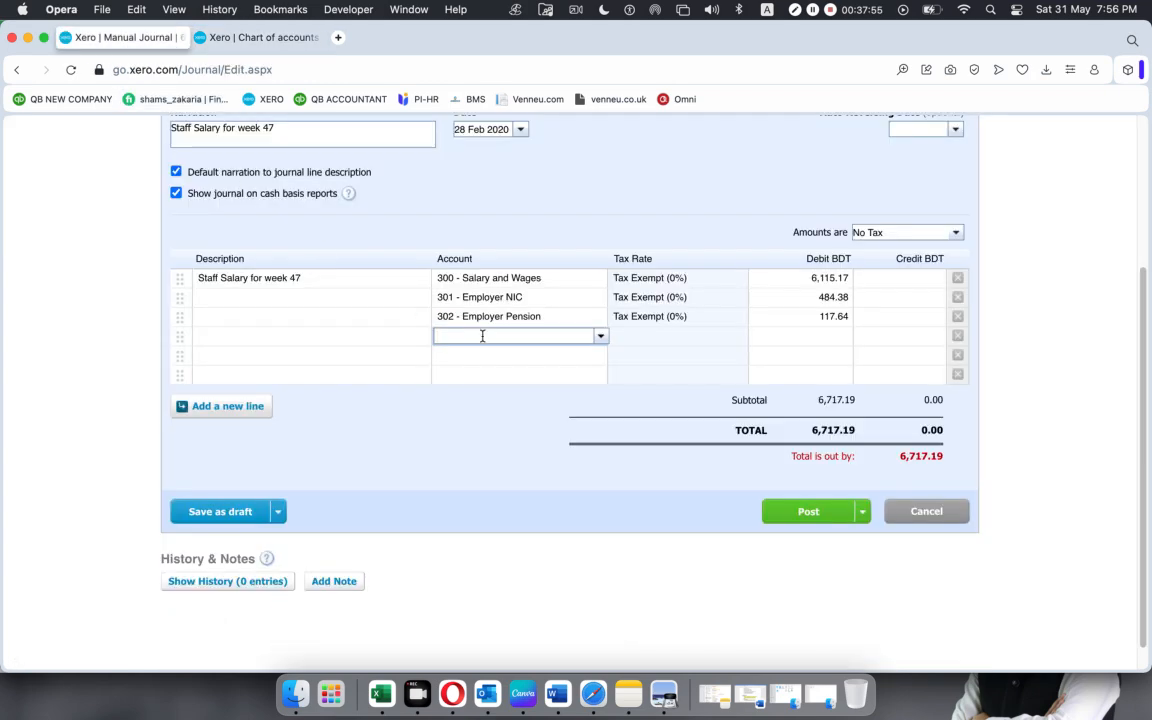
click(600, 336)
click(555, 357)
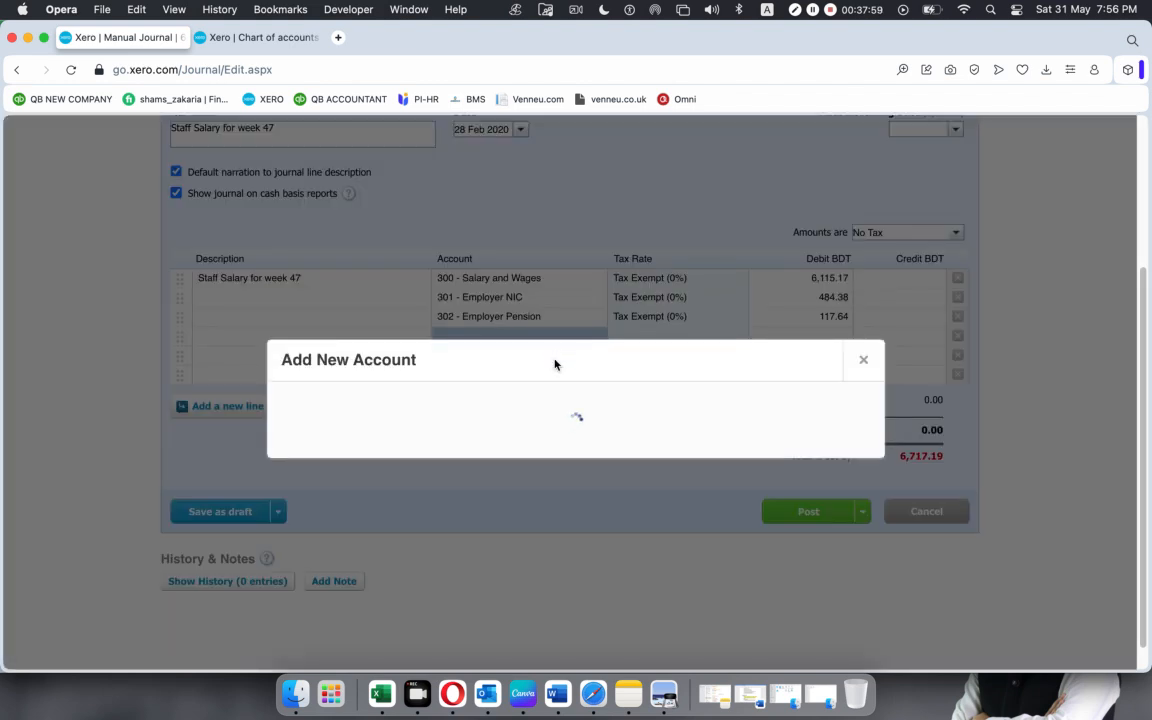
click(384, 195)
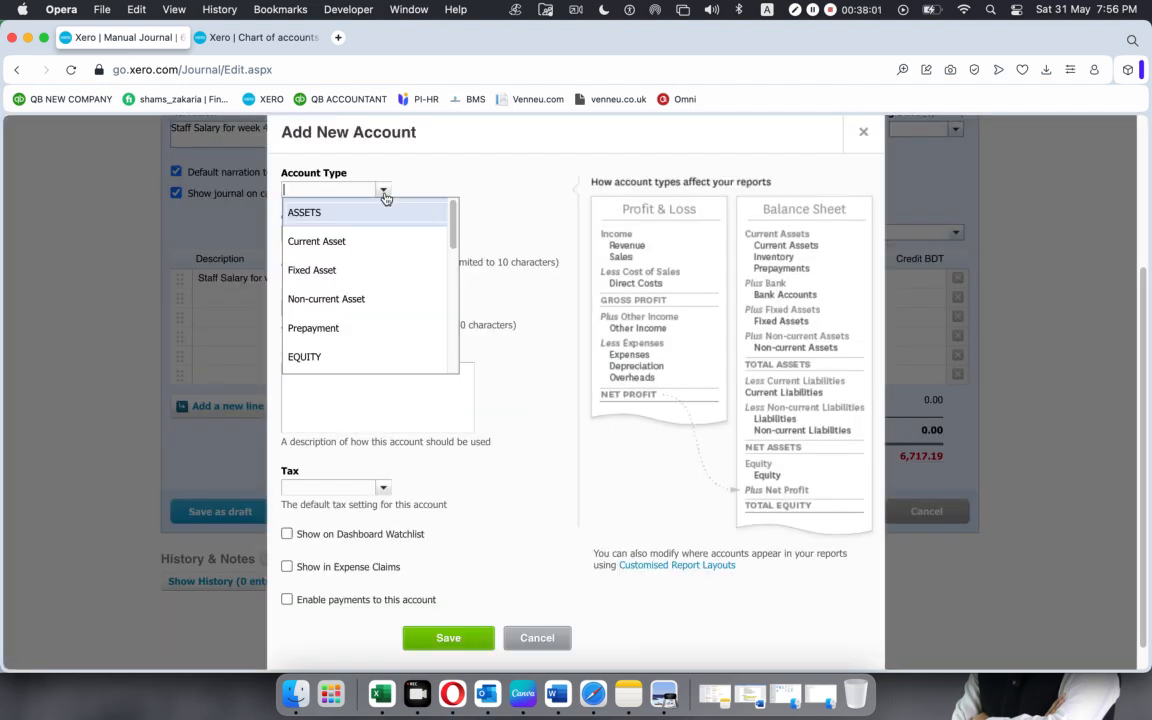
text(l)
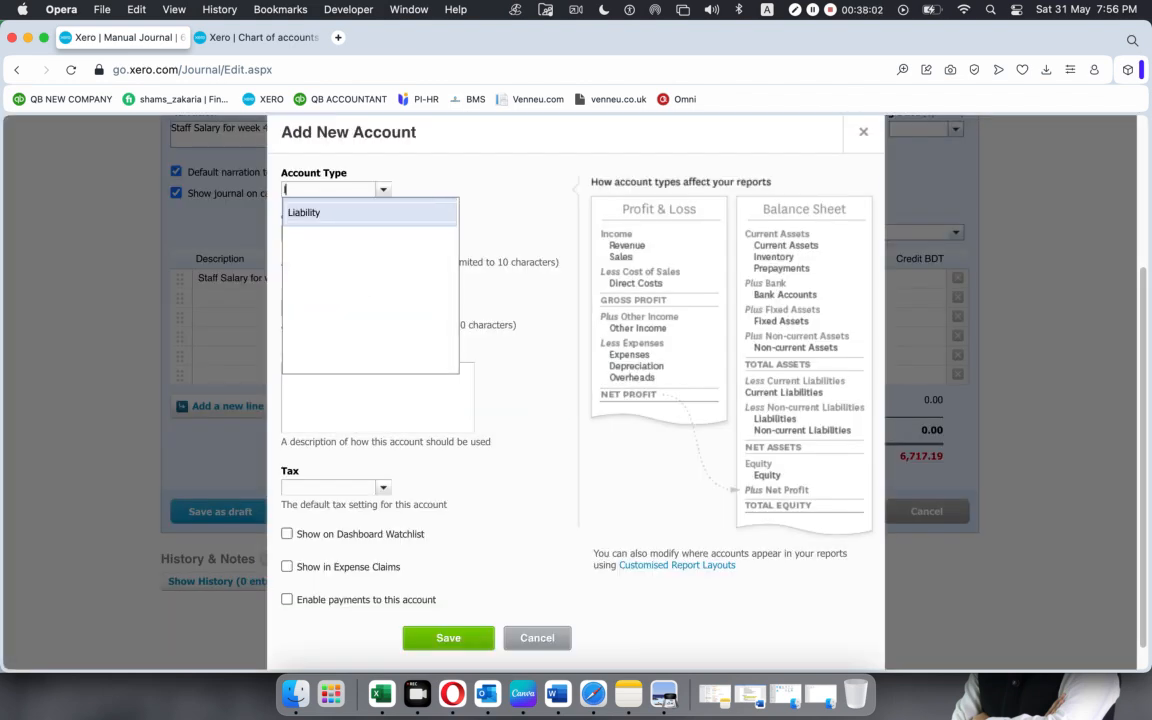
click(376, 213)
click(324, 232)
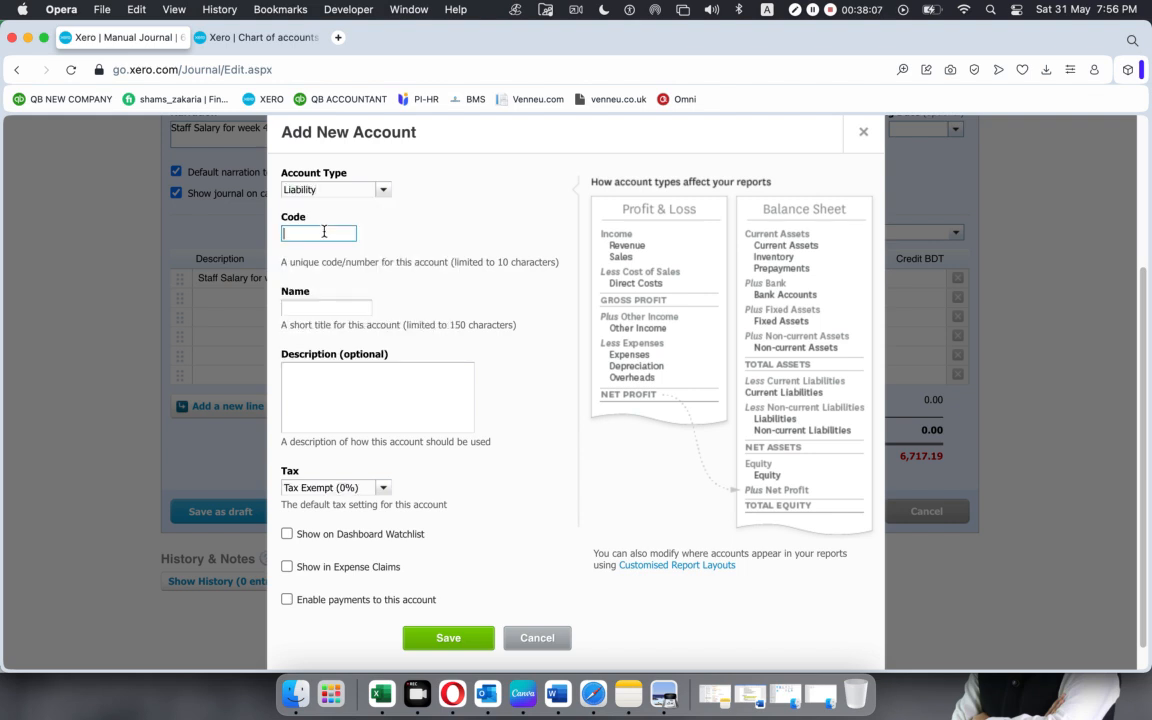
text(804)
click(338, 306)
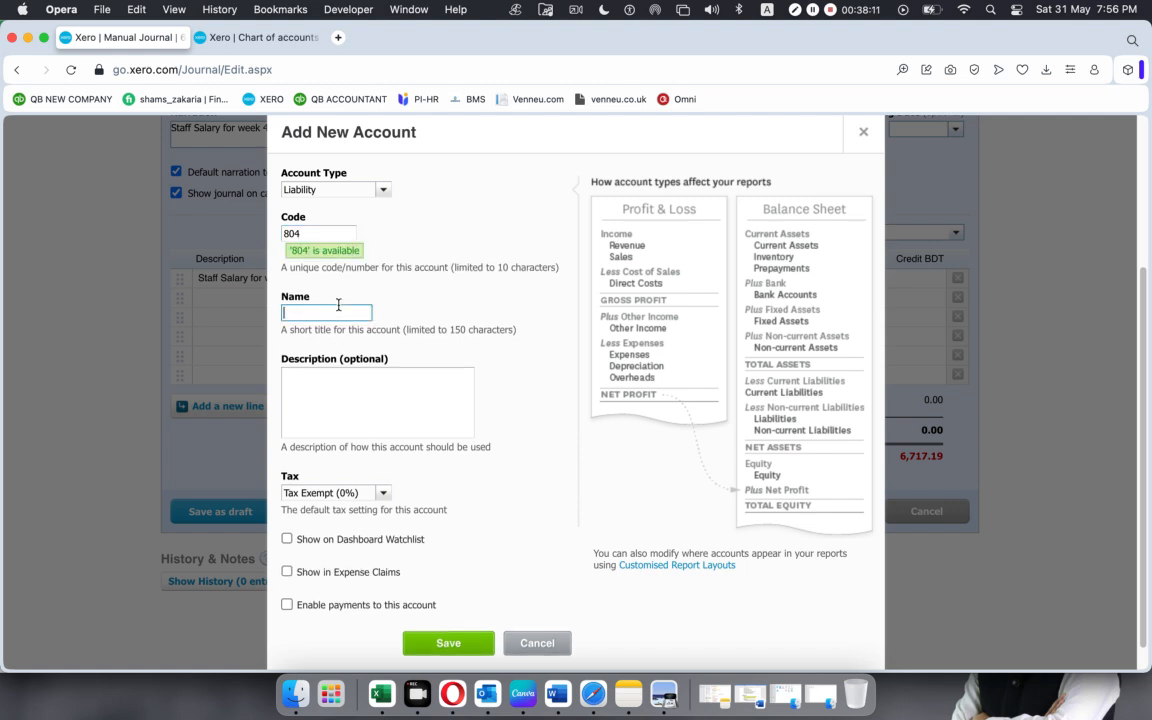
key(super+v)
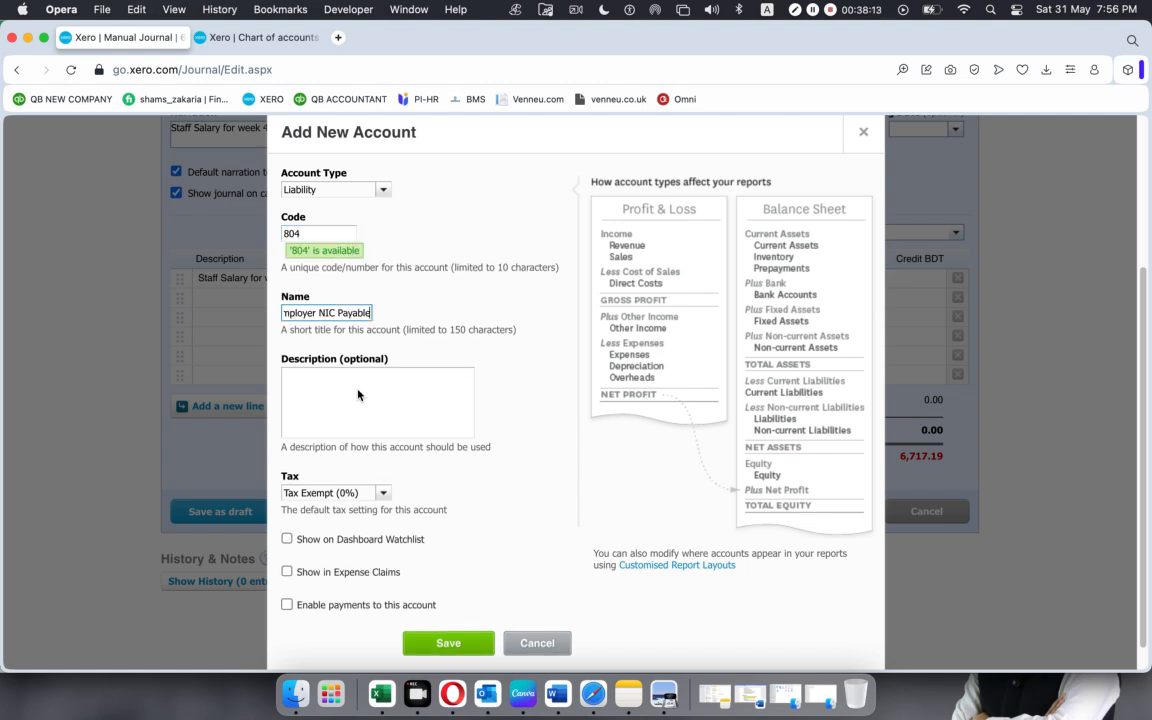
click(447, 645)
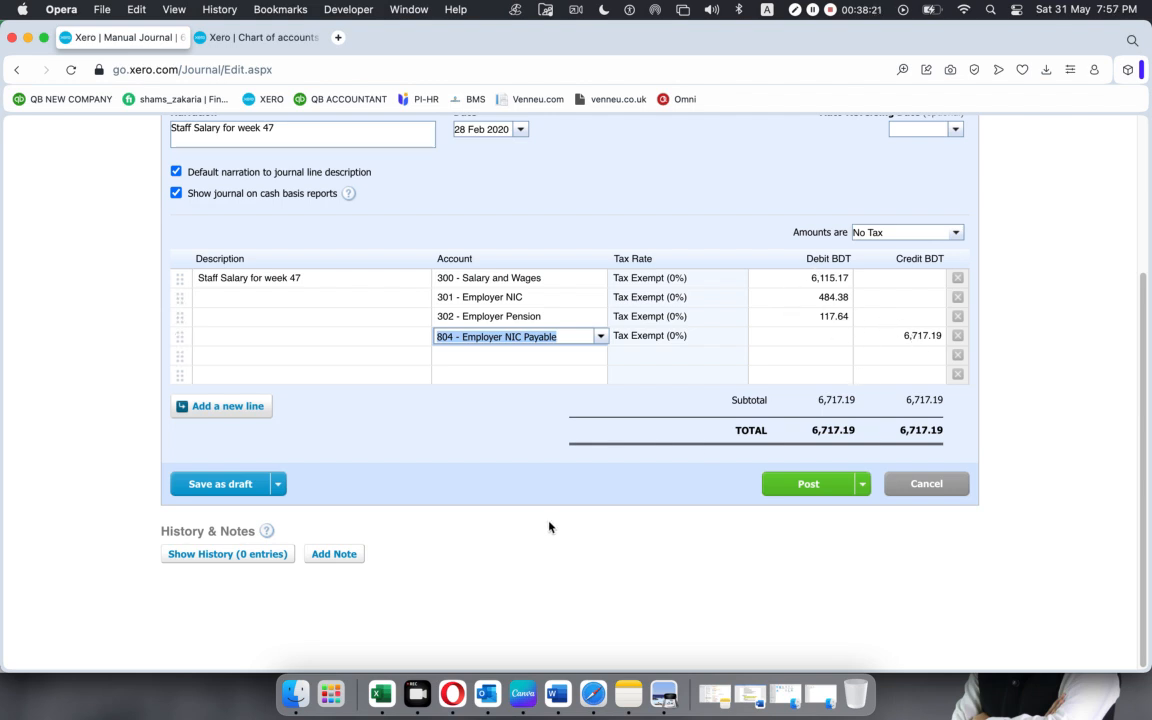
Copy the Employer NIC Payable credit of 484.38 from the Excel worksheet into the fourth Xero journal line's credit.
click(381, 693)
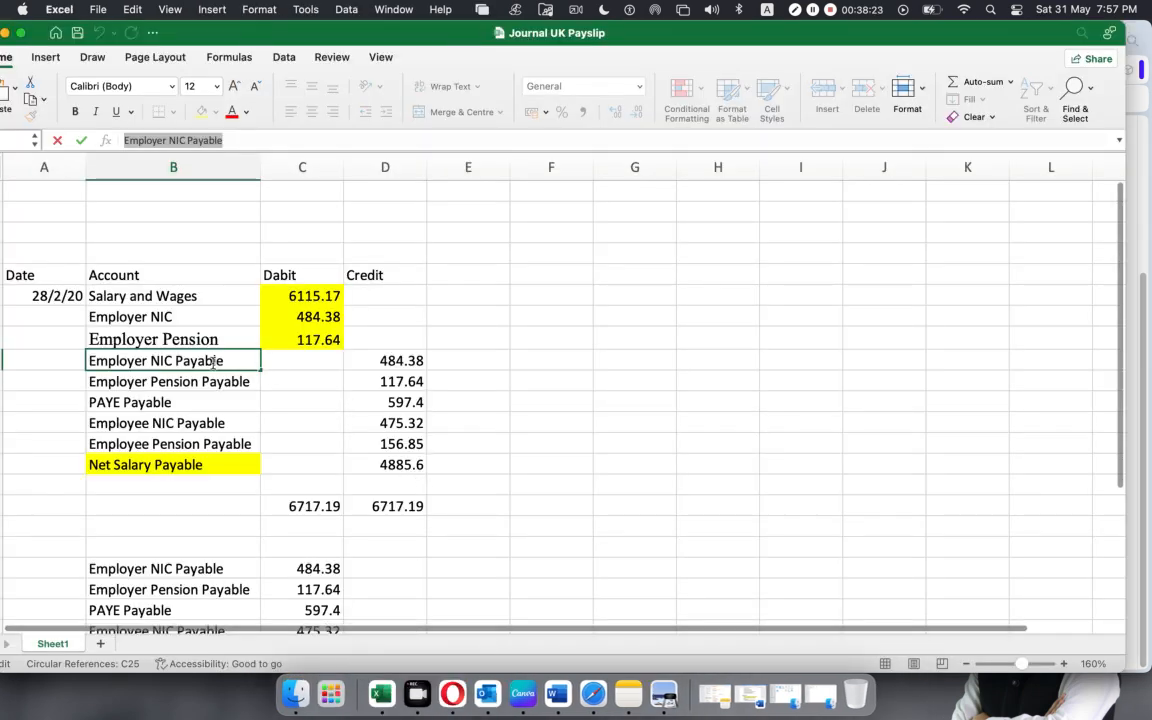
click(373, 361)
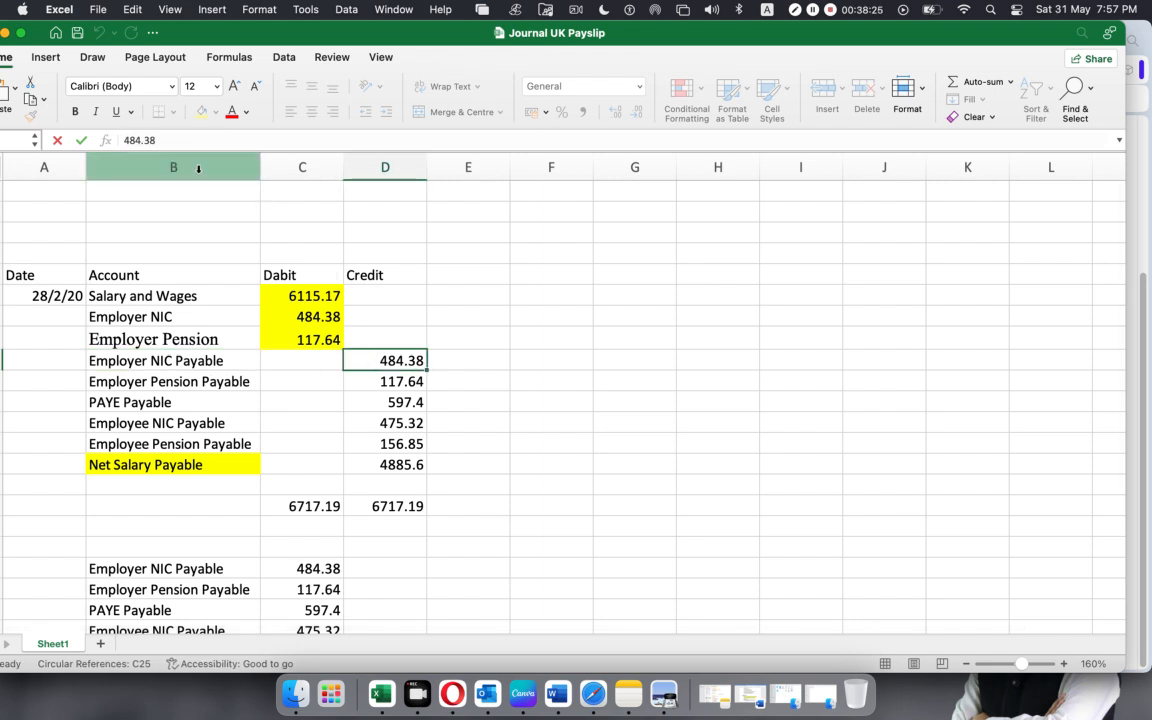
drag(162, 140, 16, 141)
key(super+c)
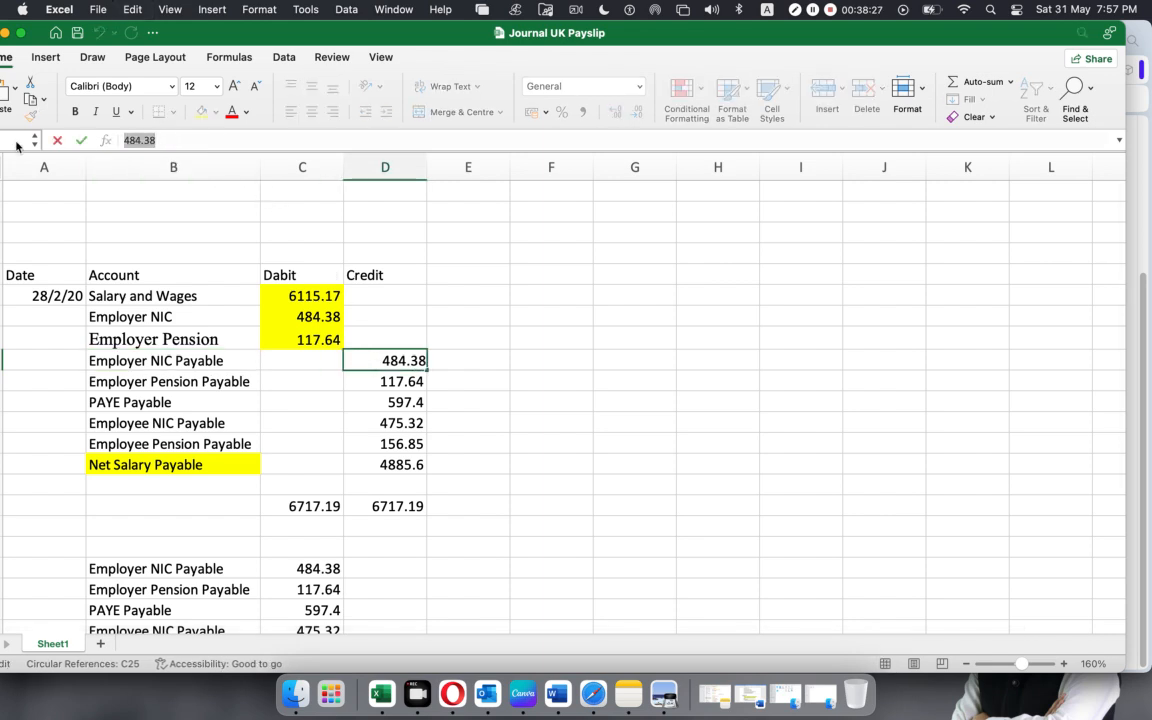
key(super+Tab)
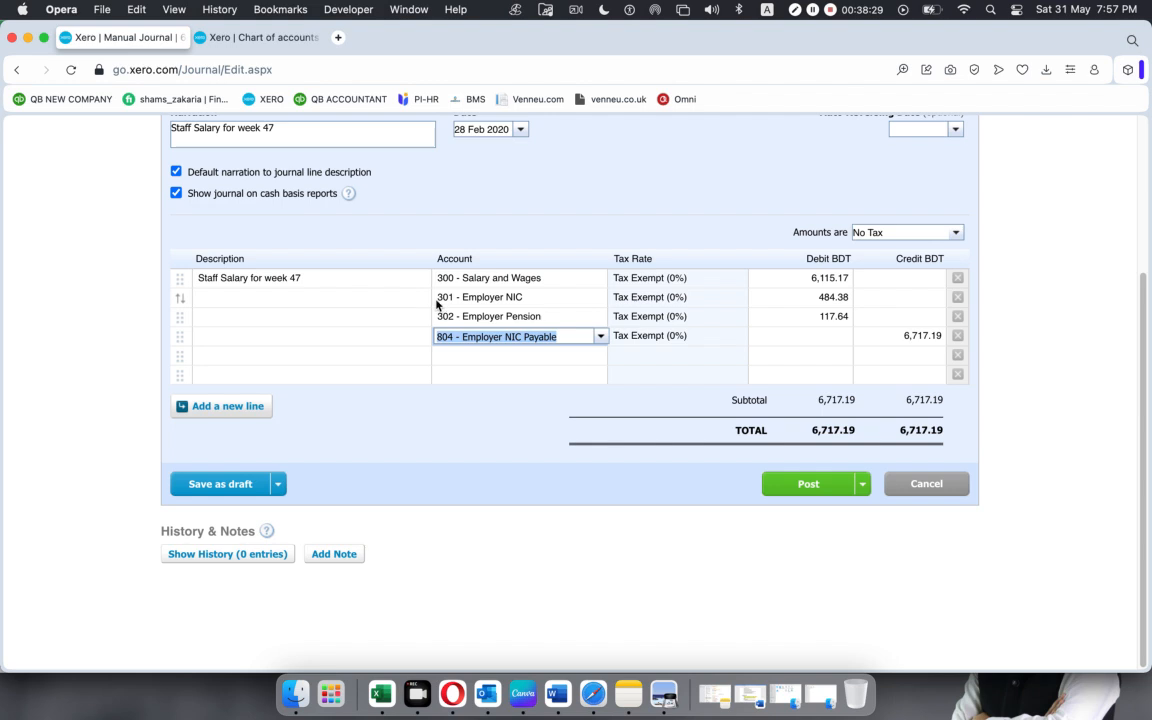
click(891, 337)
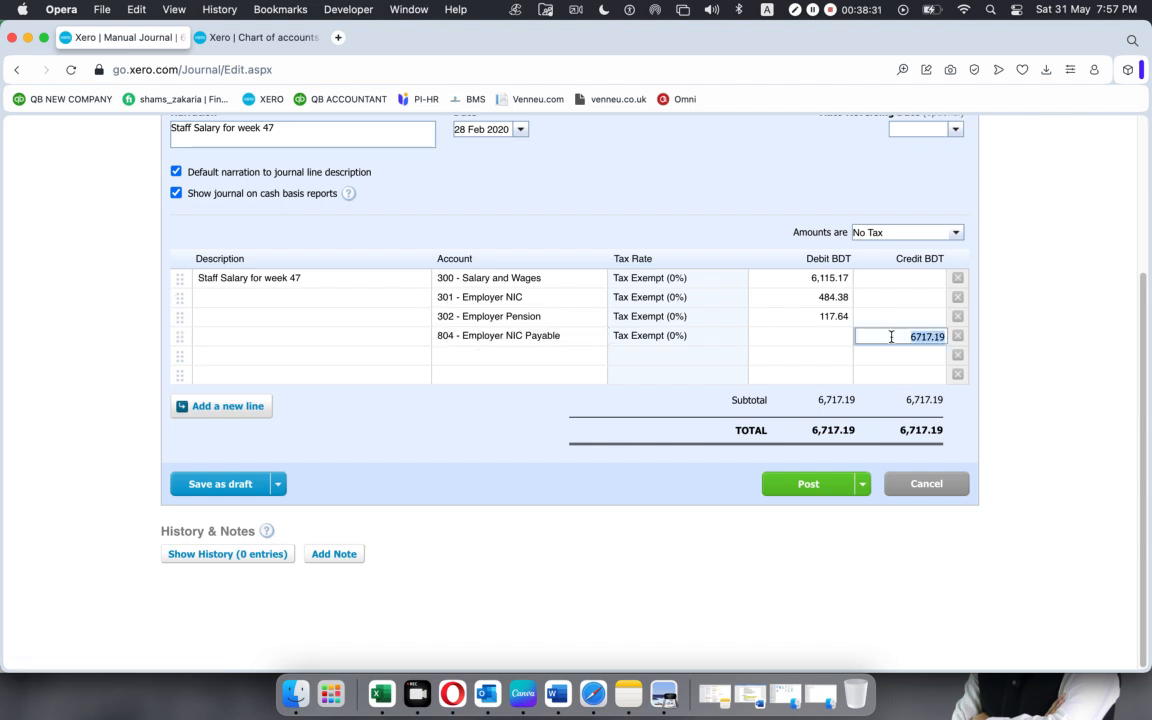
key(super+v)
Compare Employer Pension with its payable row in the Excel worksheet, and copy the account name "Employer Pension Payable".
click(381, 693)
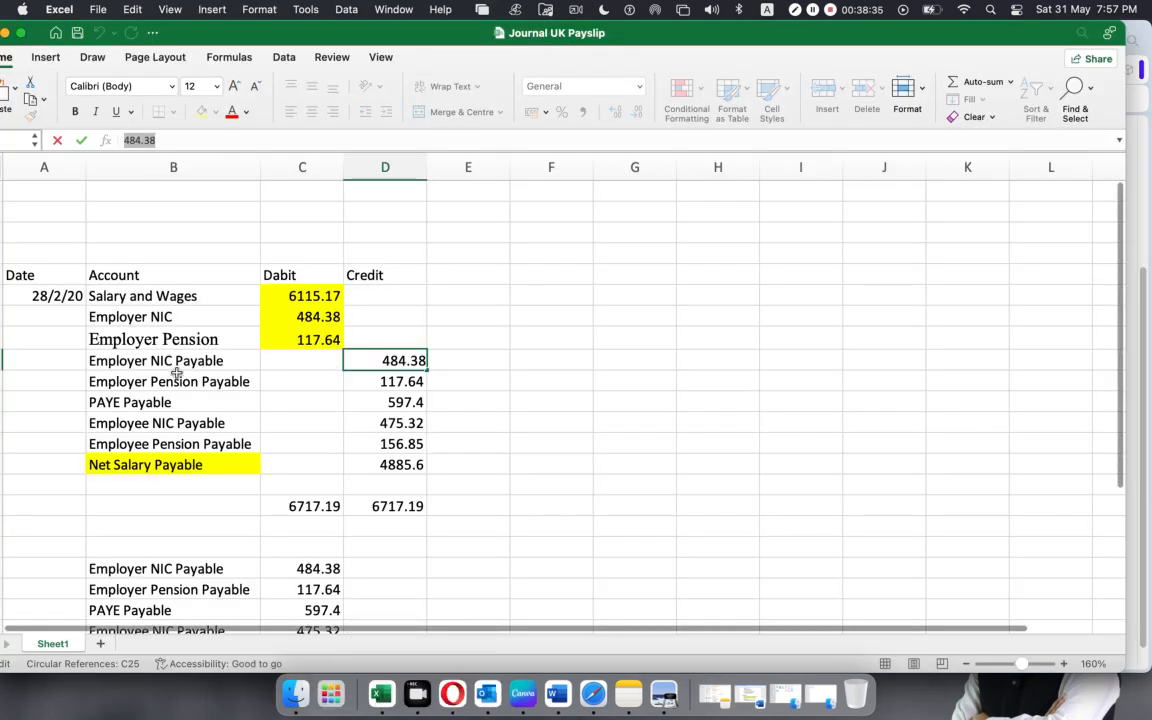
click(176, 376)
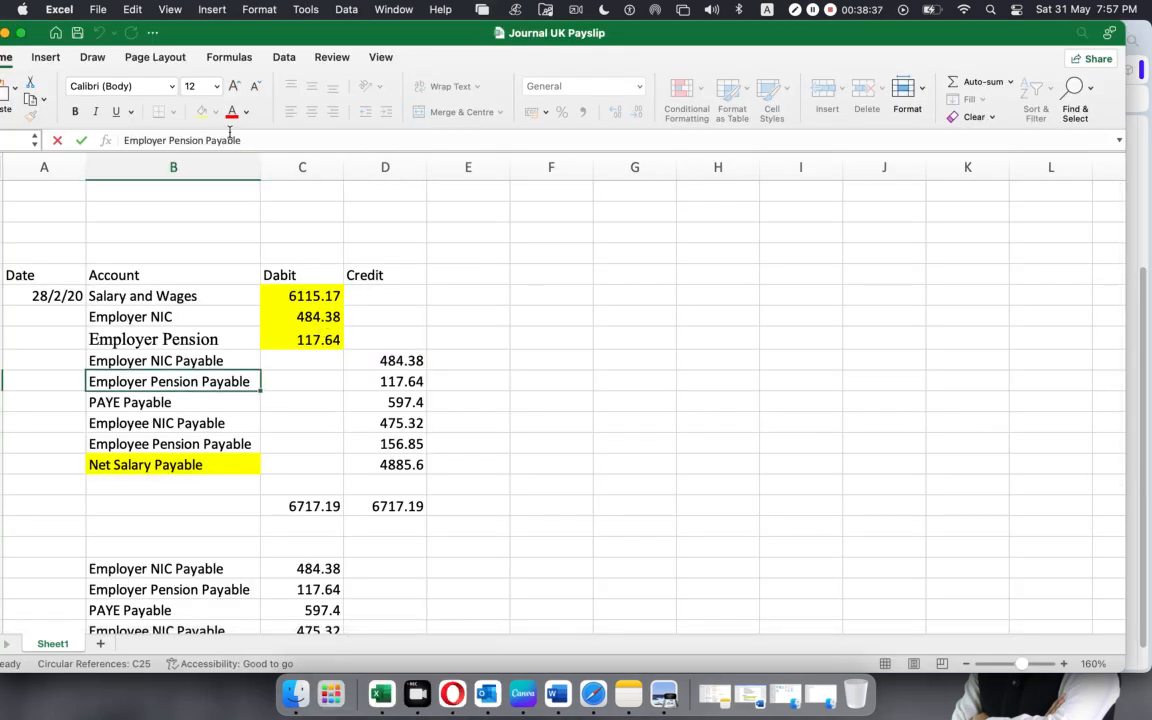
click(168, 338)
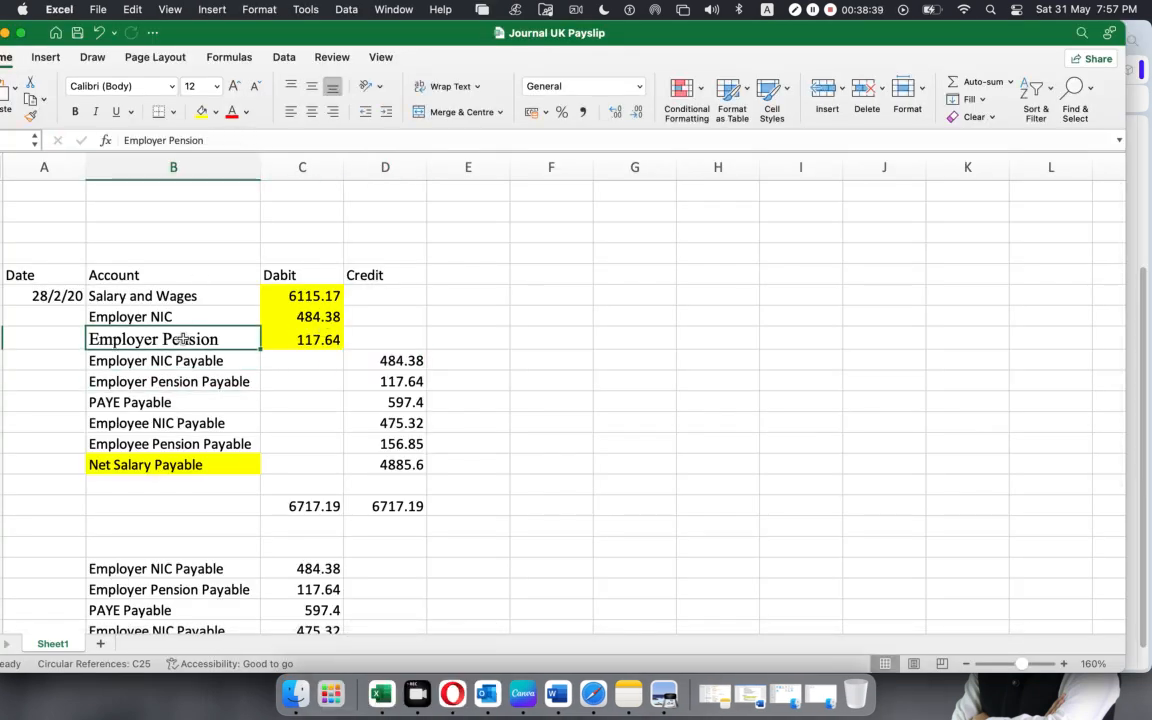
click(239, 380)
drag(241, 140, 37, 140)
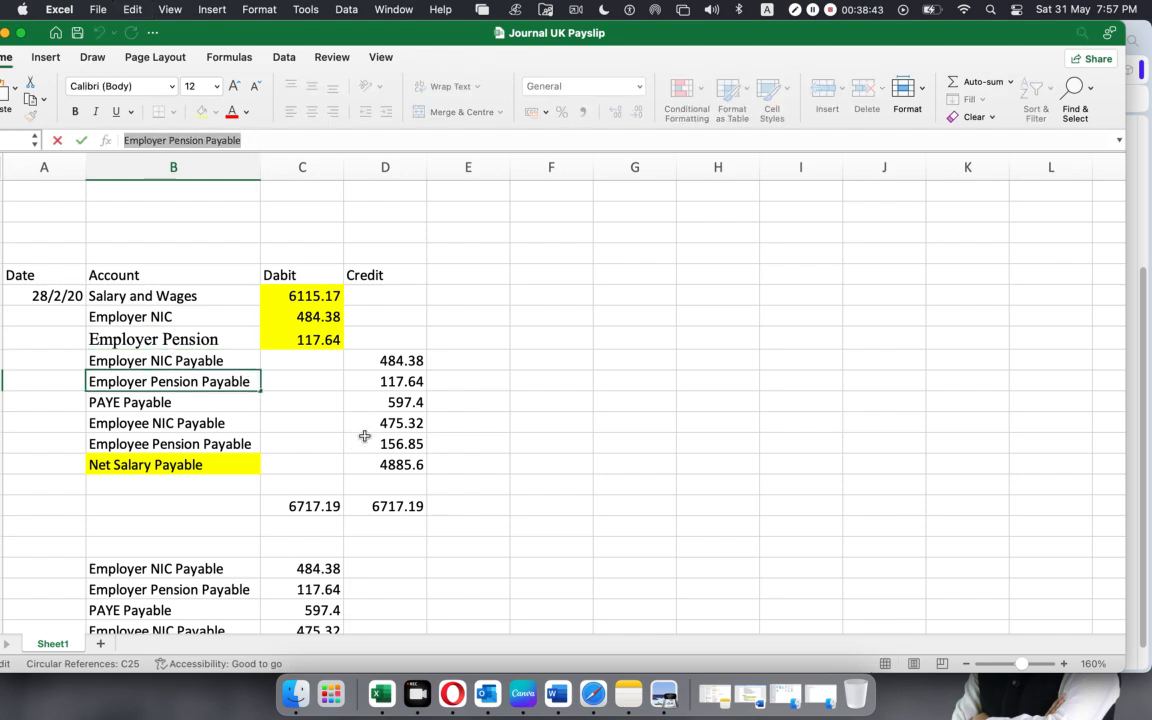
On the fifth Xero journal line, add a new Liability account with code 805, named "Employer Pension Payable".
click(452, 693)
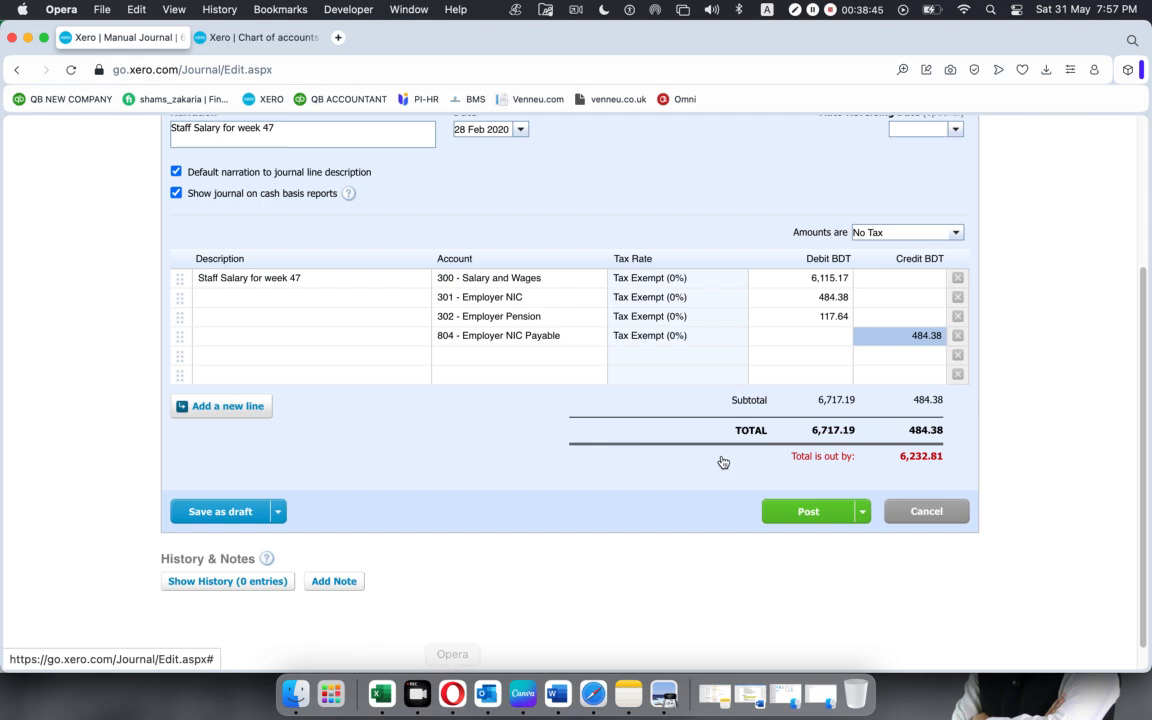
click(548, 355)
click(600, 358)
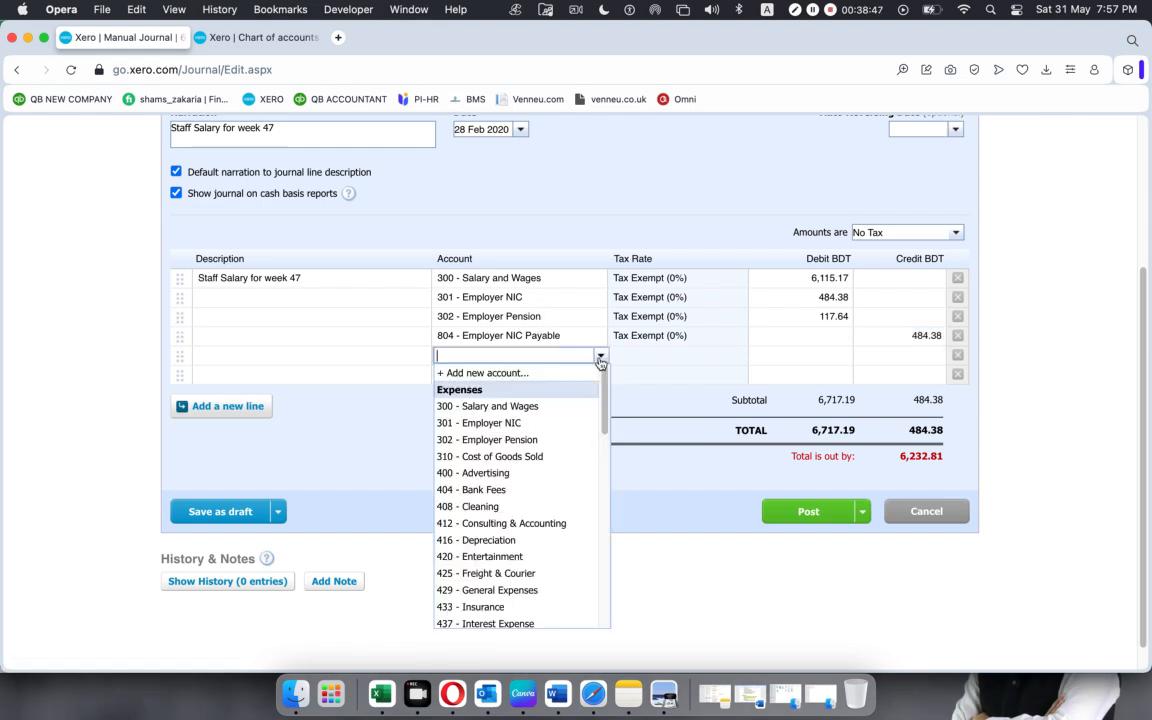
click(530, 374)
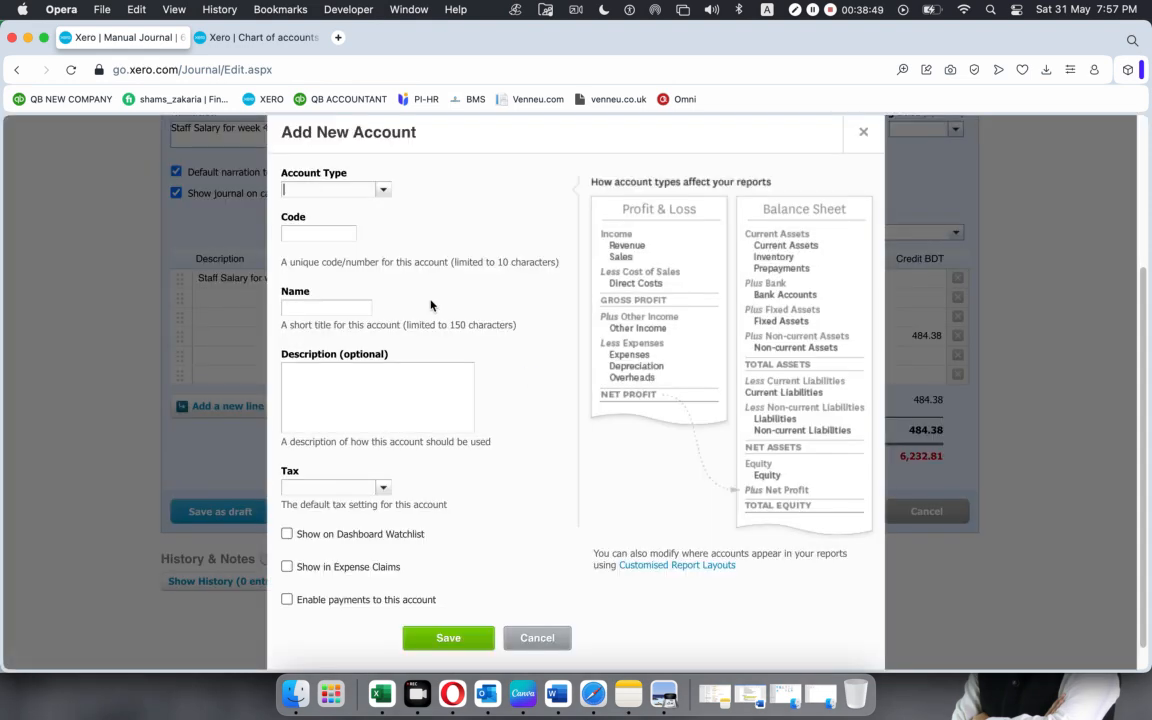
click(381, 191)
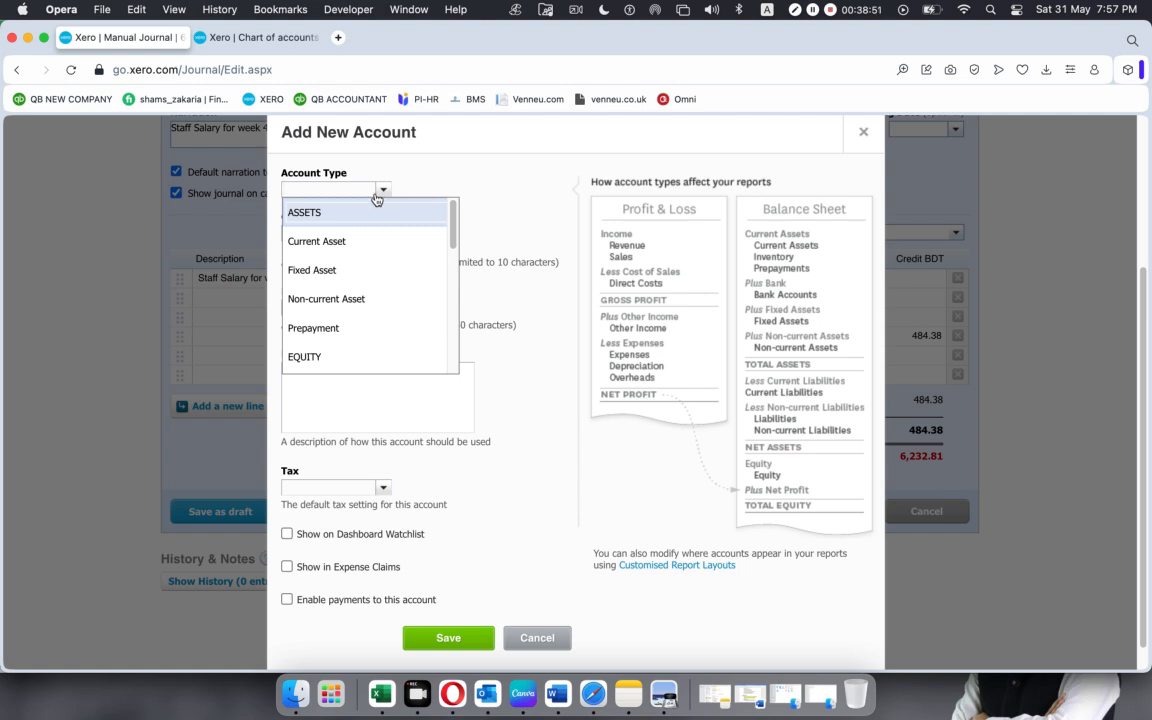
text(l)
click(373, 205)
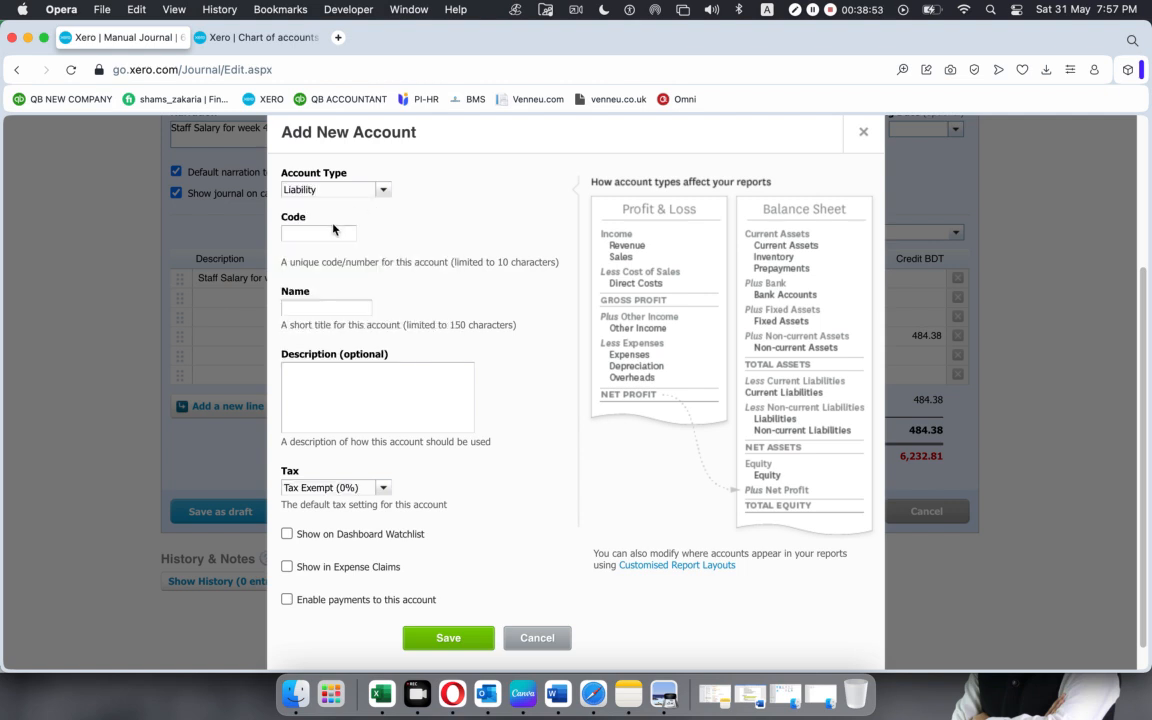
click(330, 232)
click(348, 307)
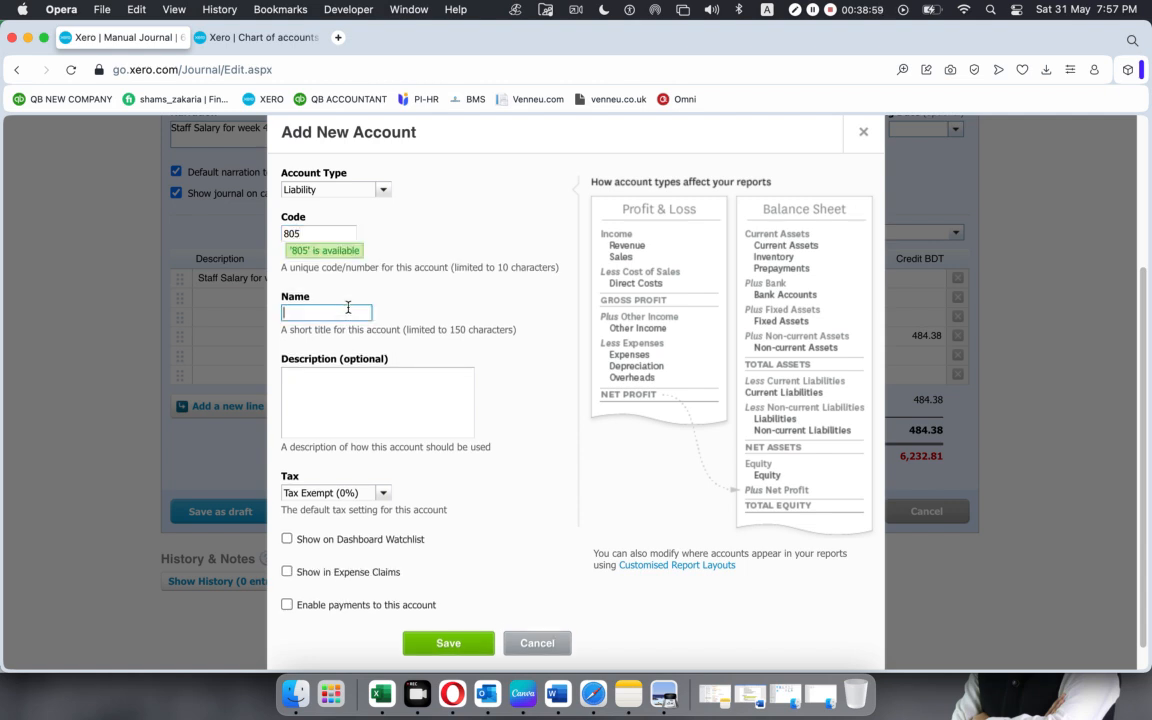
key(super+v)
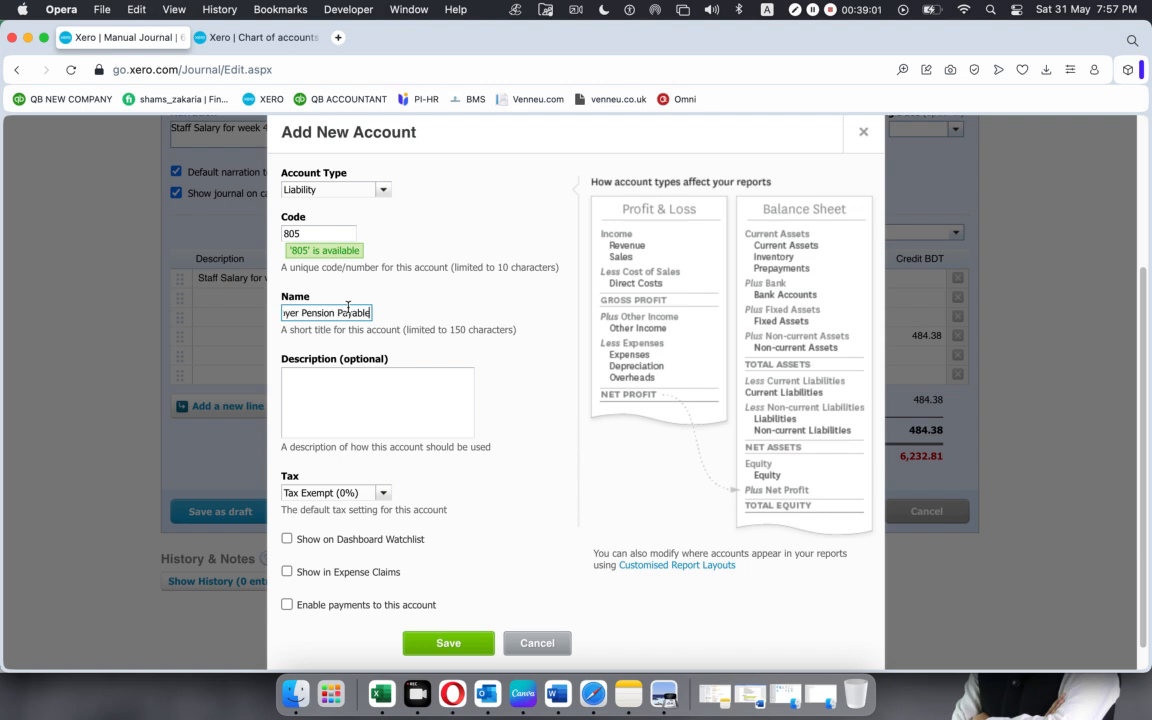
click(428, 643)
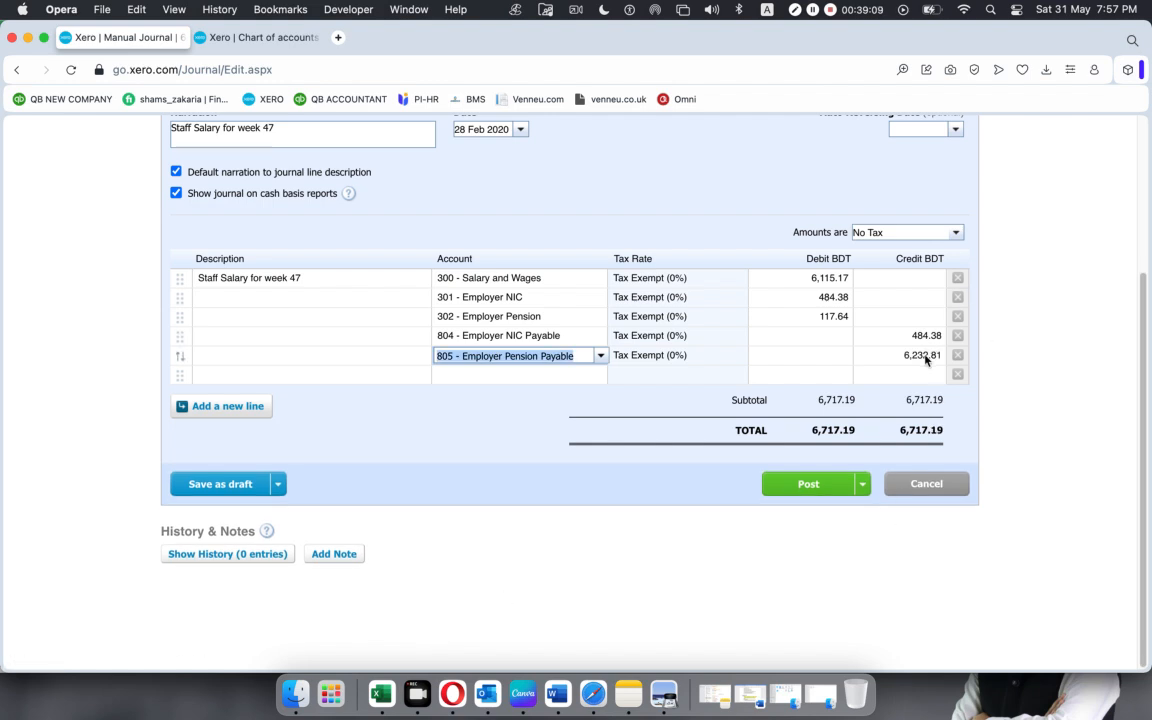
Copy the Employer Pension Payable credit of 117.64 from the Excel worksheet into the fifth Xero journal line's credit.
click(381, 693)
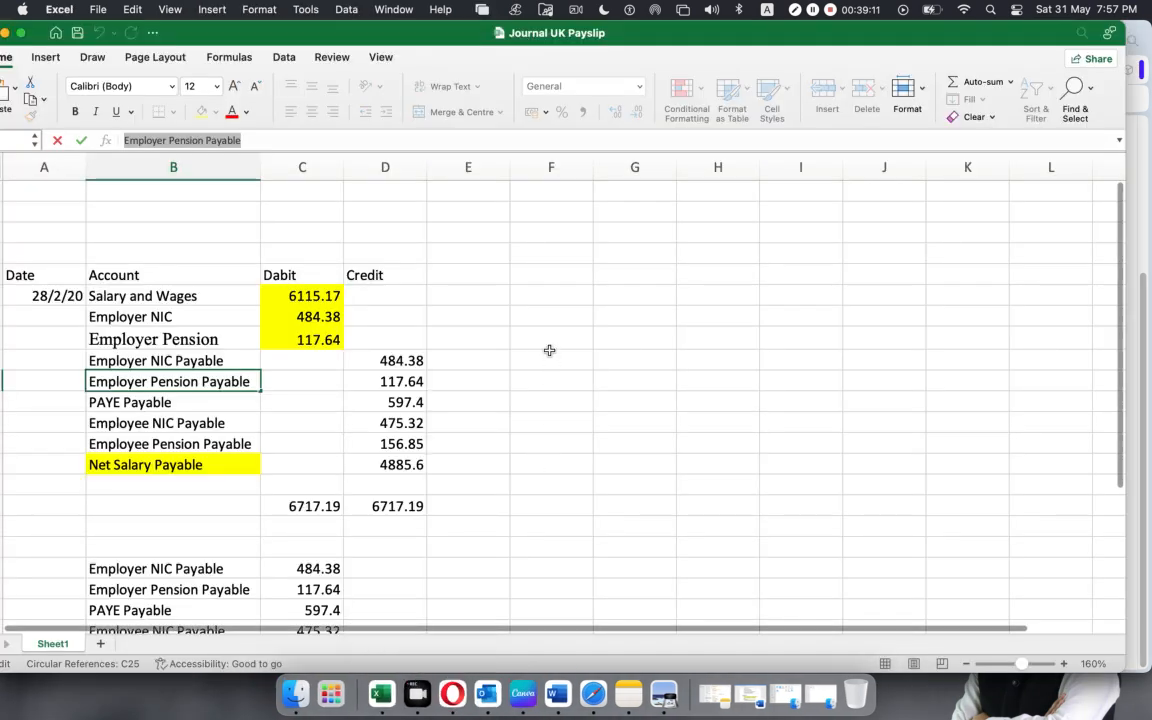
click(380, 382)
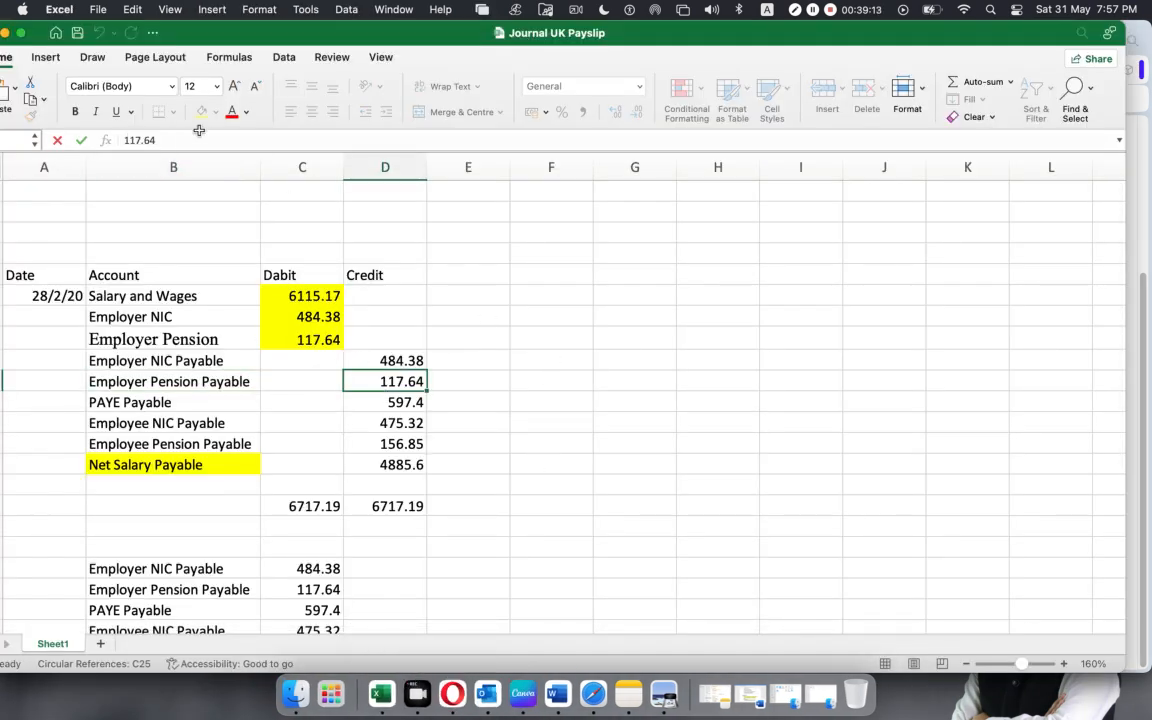
drag(174, 143, 8, 133)
key(super+c)
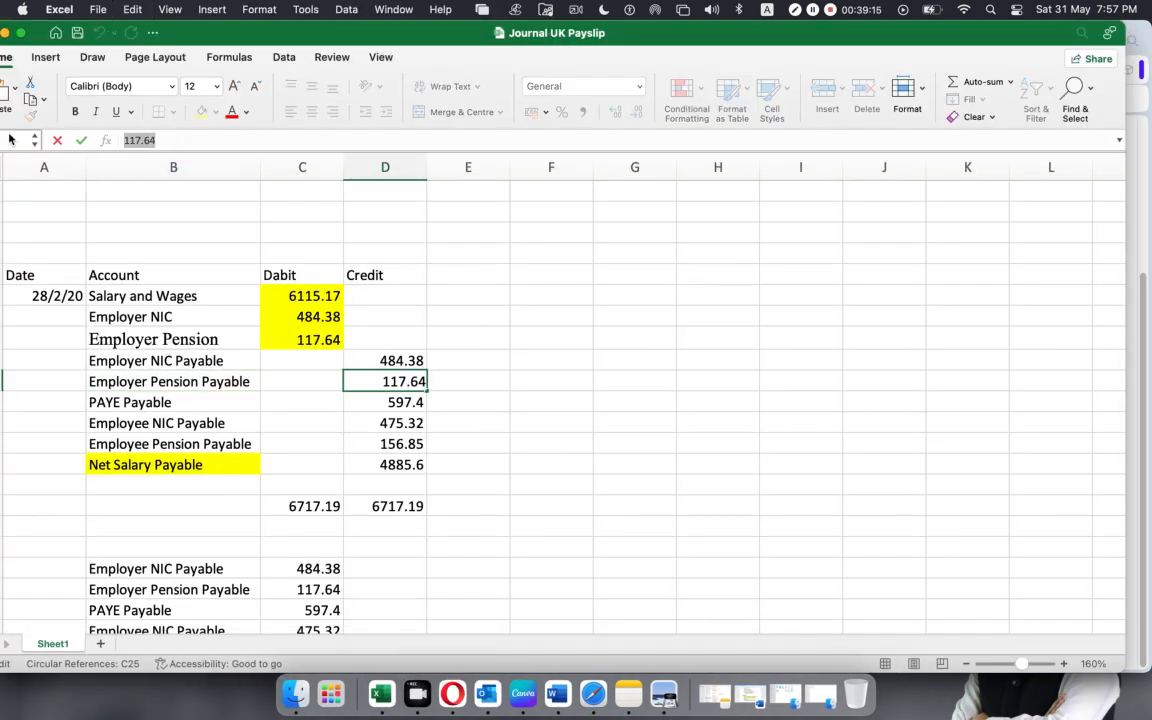
click(452, 690)
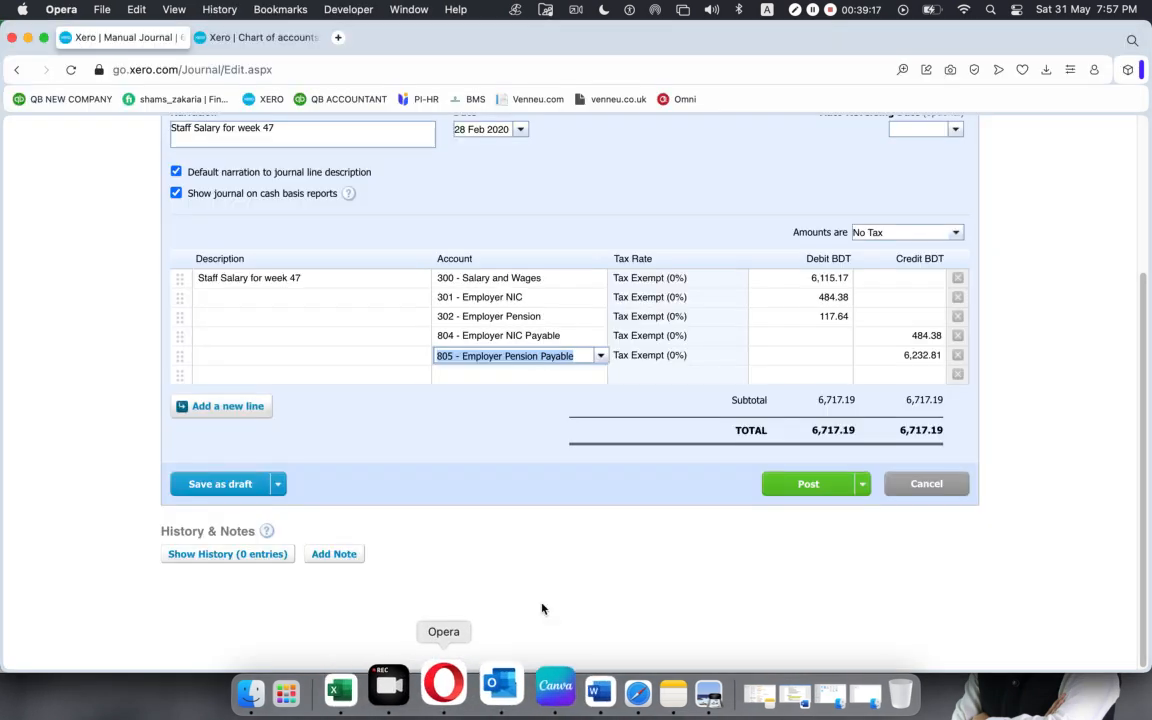
click(918, 355)
key(super+v)
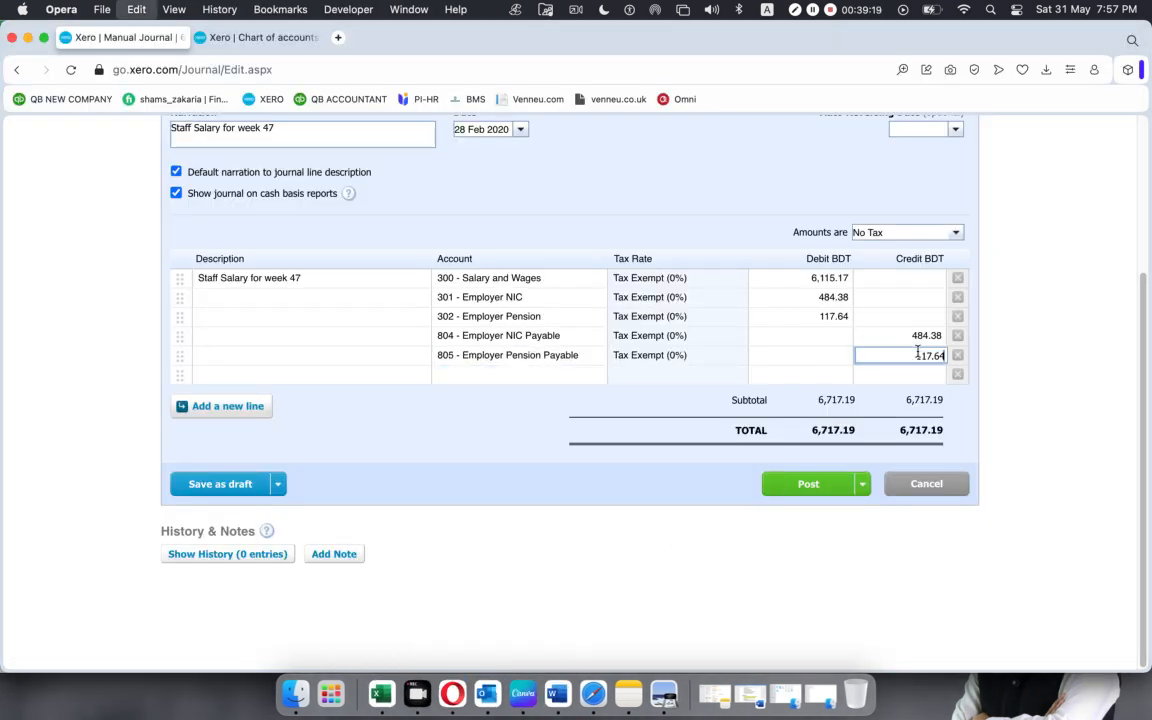
Copy the account name "PAYE Payable" from the Excel worksheet into the sixth Xero journal line's account.
click(531, 375)
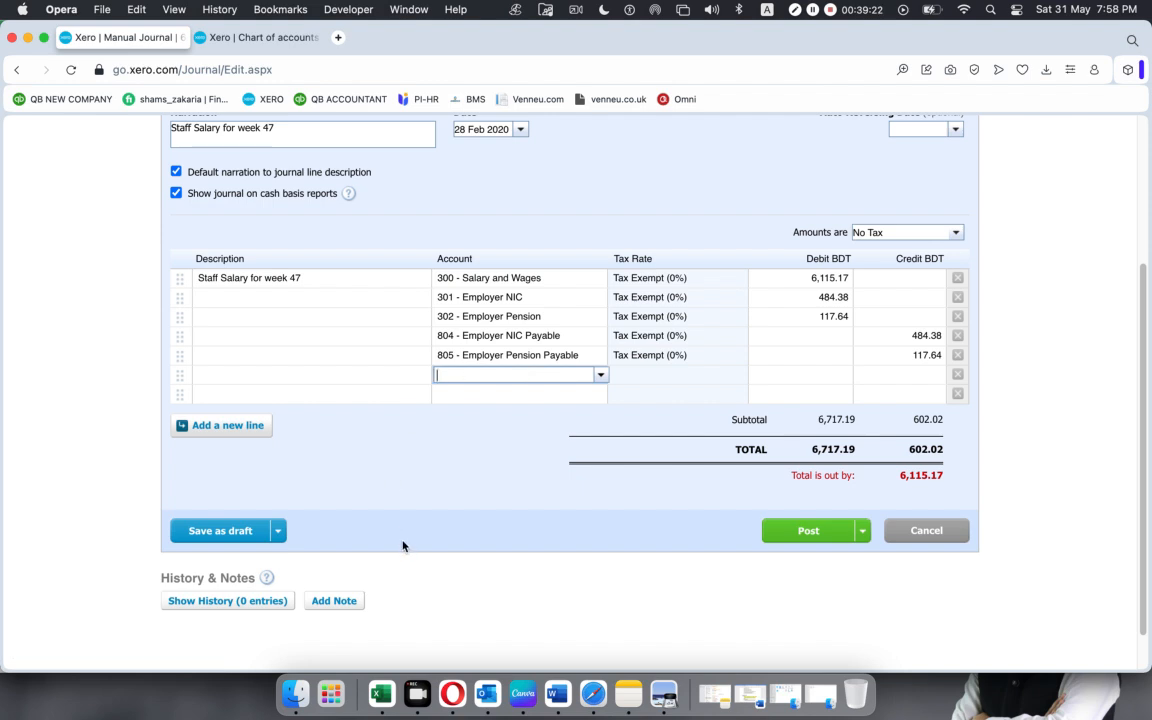
click(380, 693)
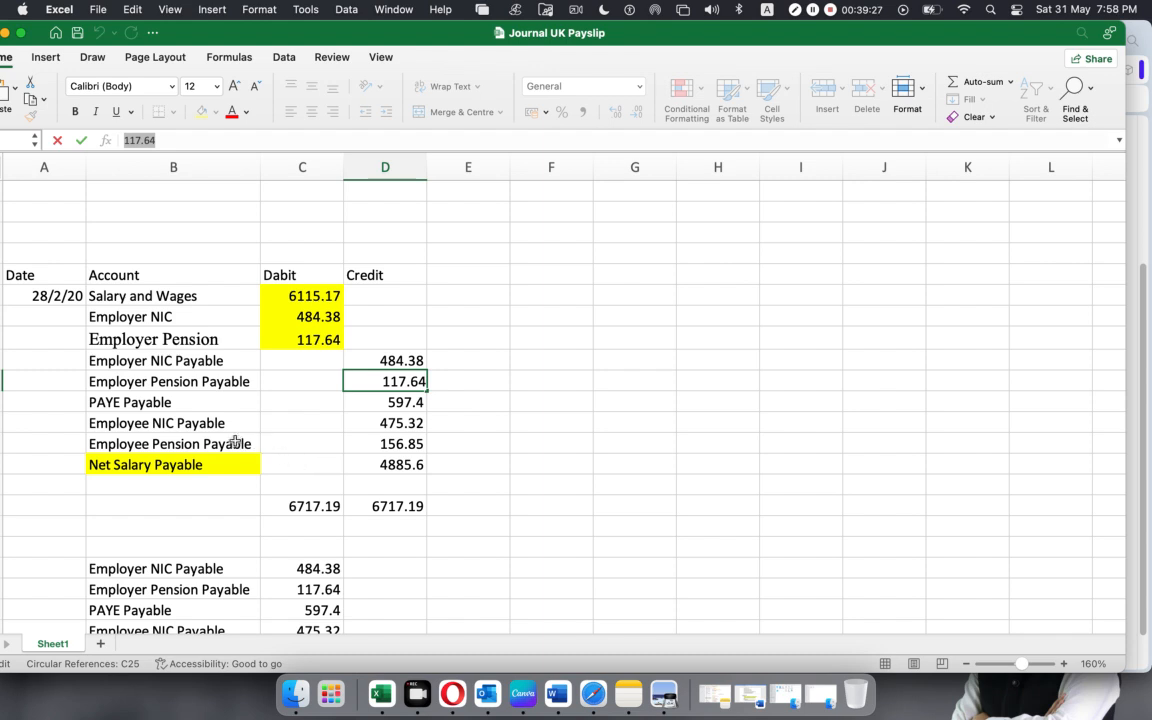
click(199, 405)
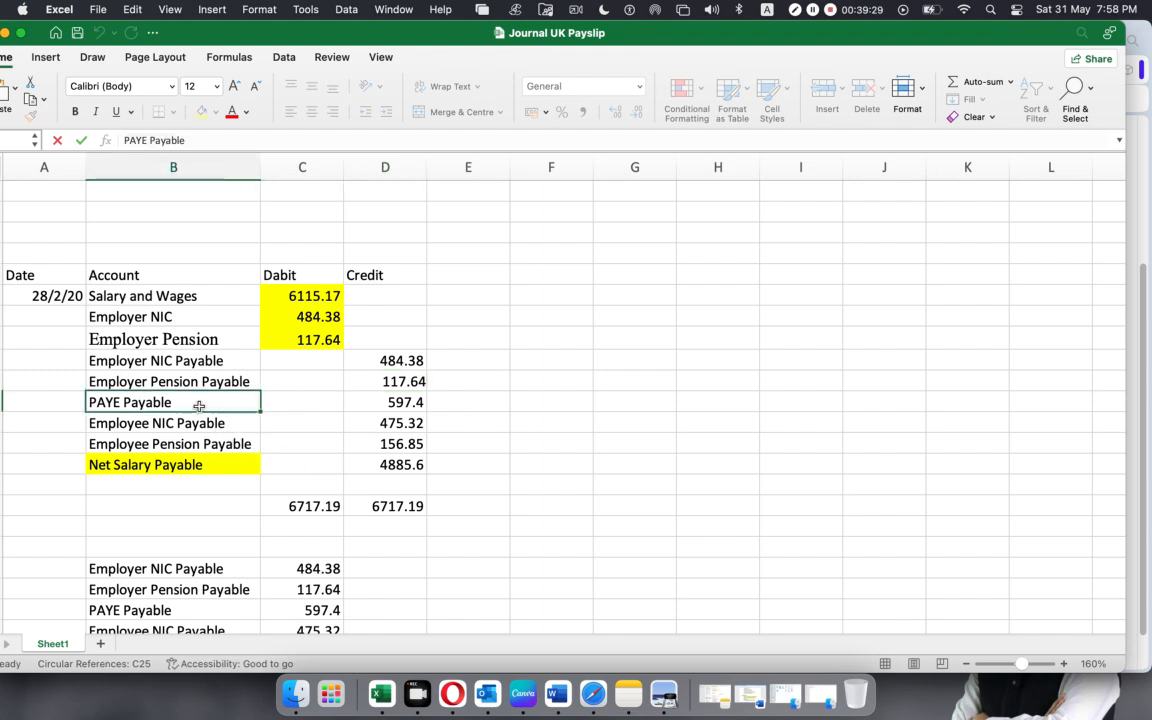
drag(199, 405, 195, 443)
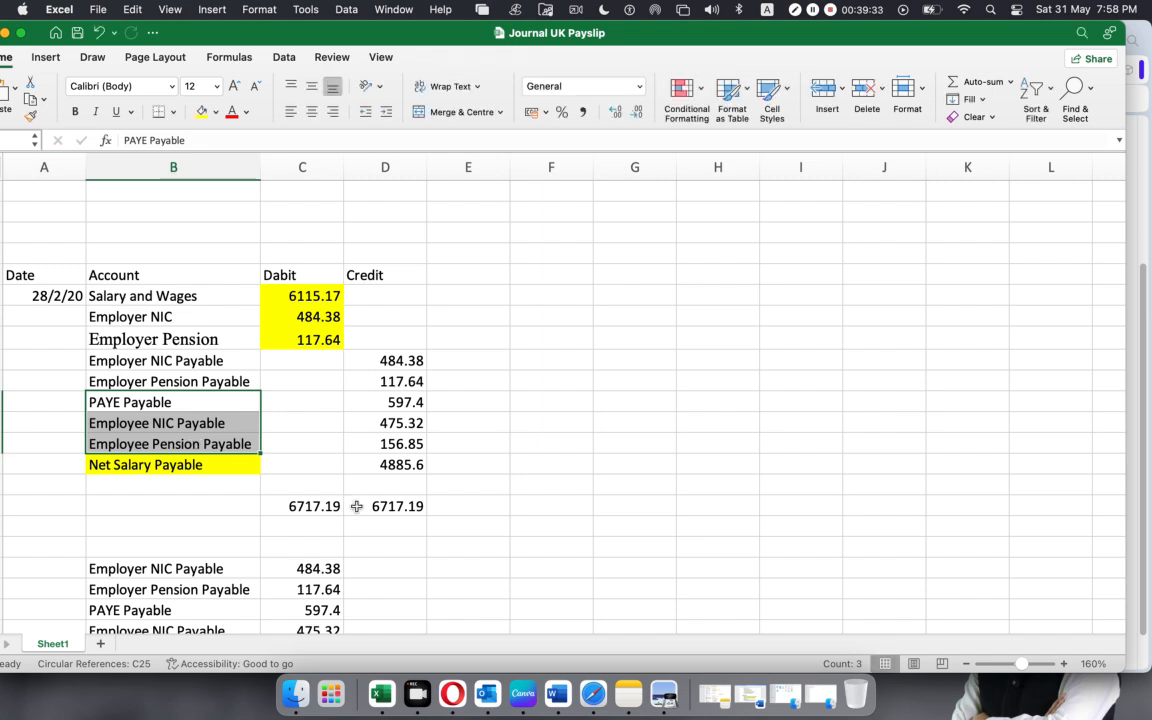
click(184, 403)
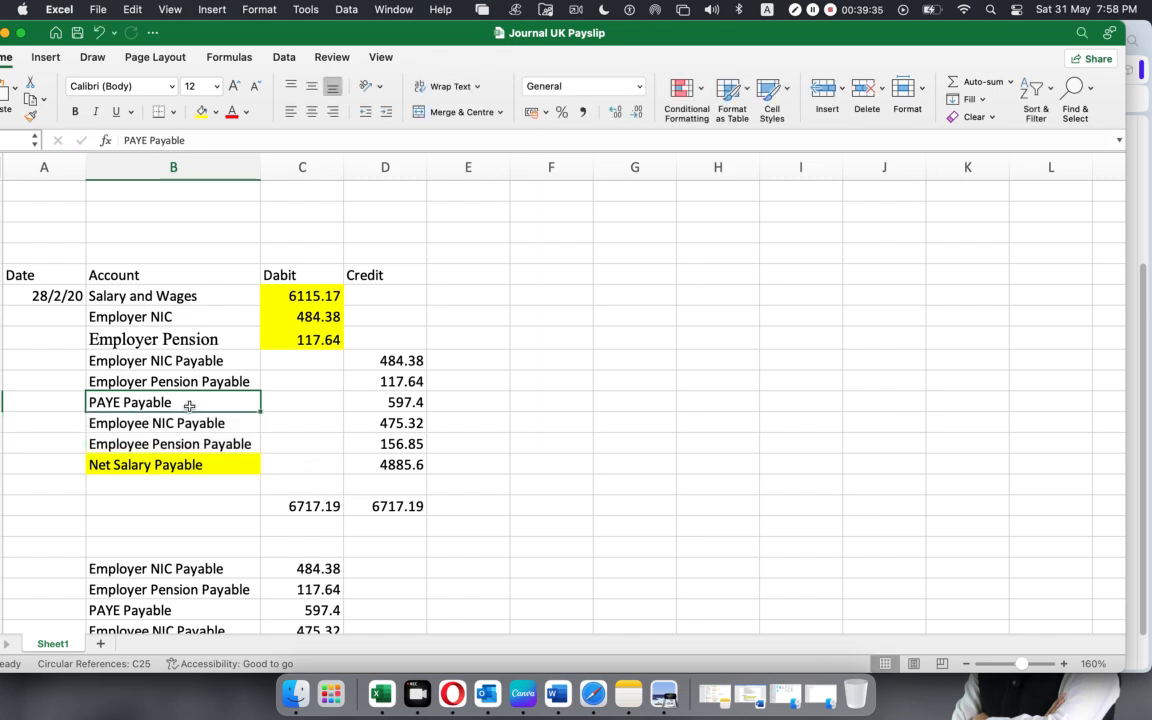
drag(194, 143, 2, 143)
key(super+c)
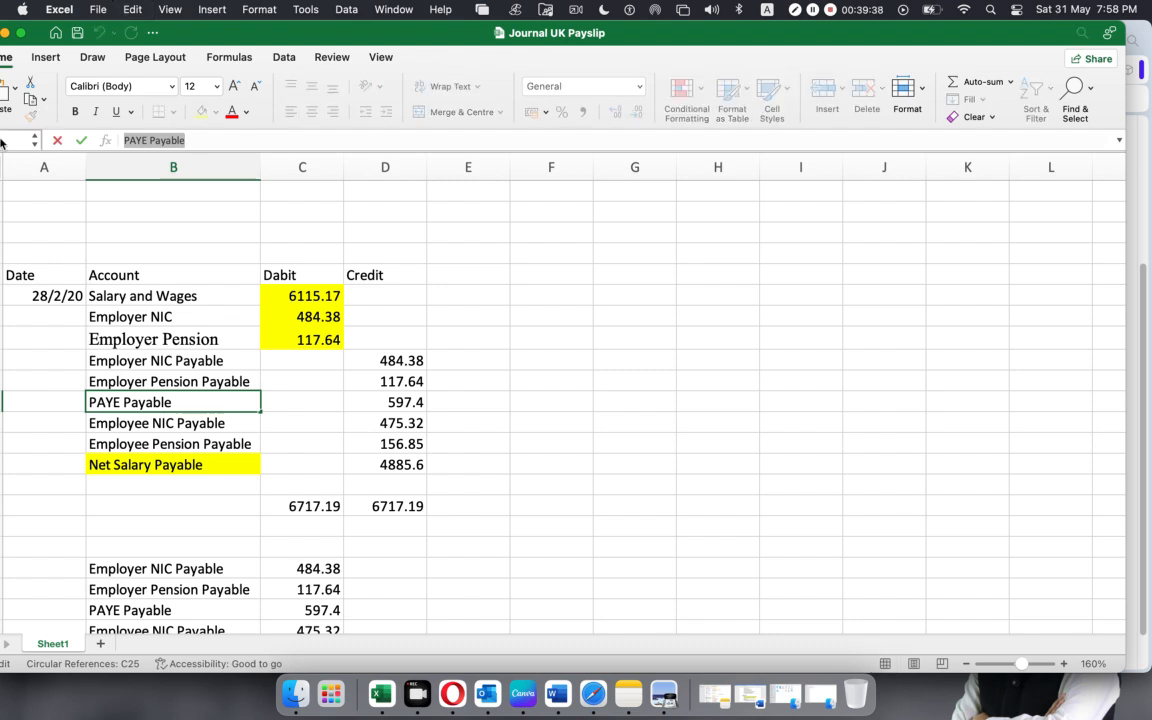
click(452, 693)
key(super+v)
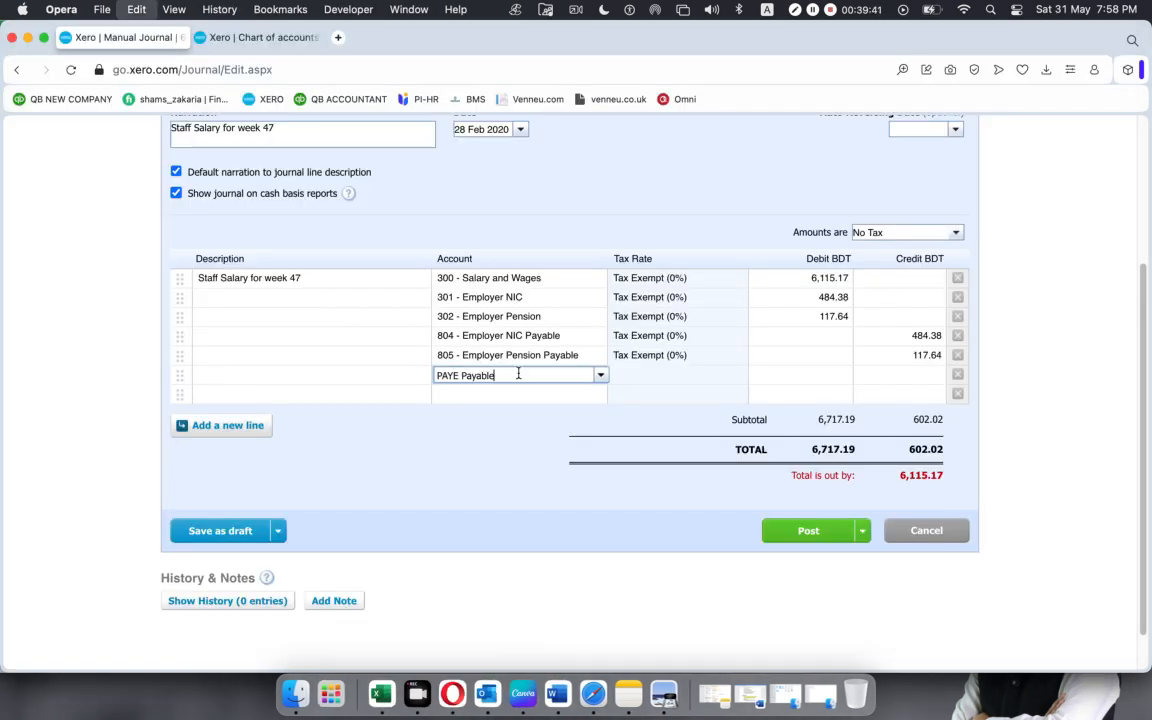
On the sixth journal line, add a new Liability account with code 806, named "PAYE Payable".
click(602, 377)
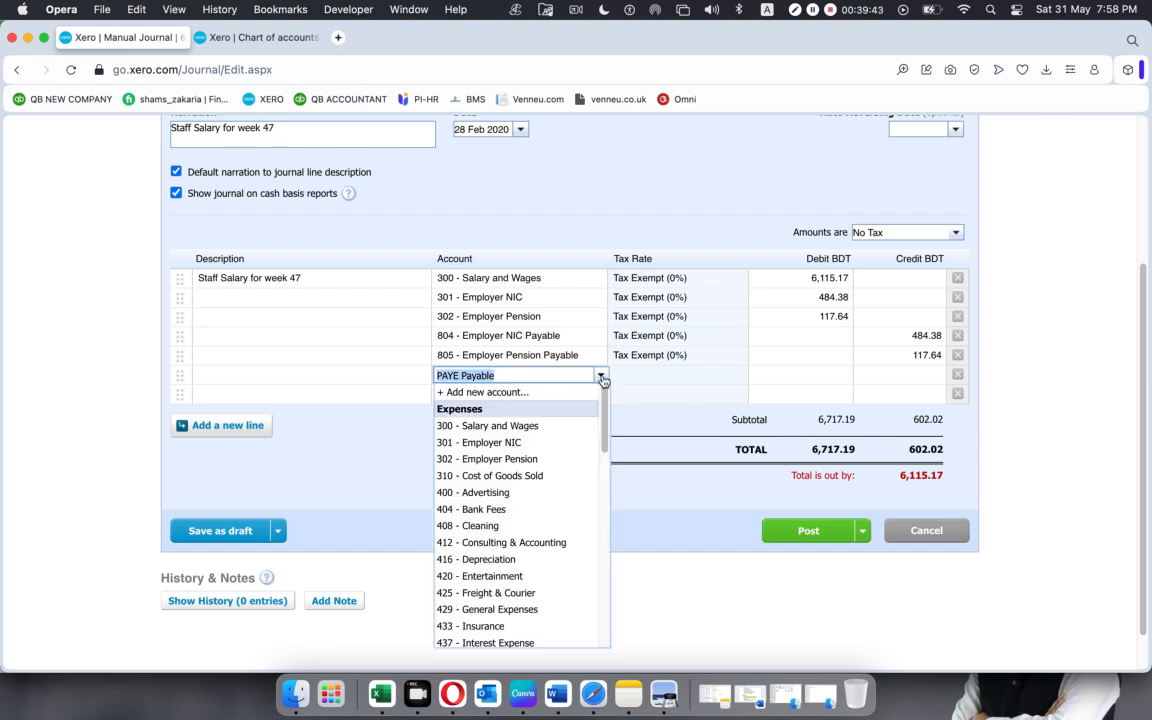
click(537, 394)
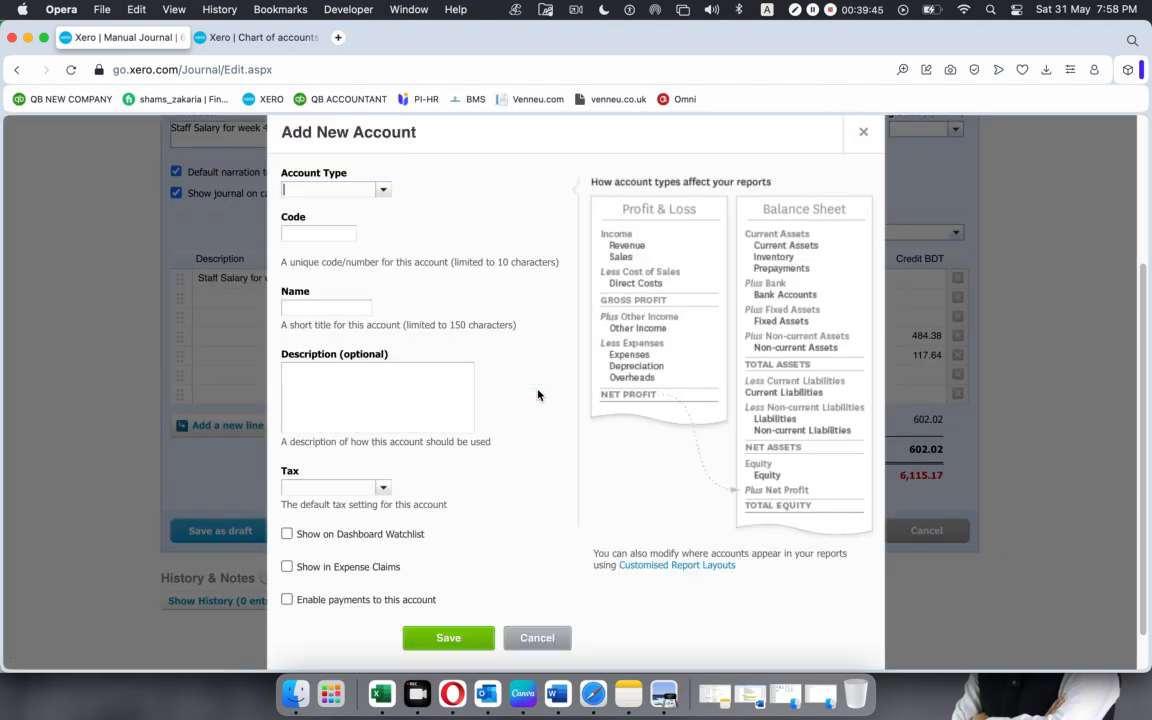
click(384, 191)
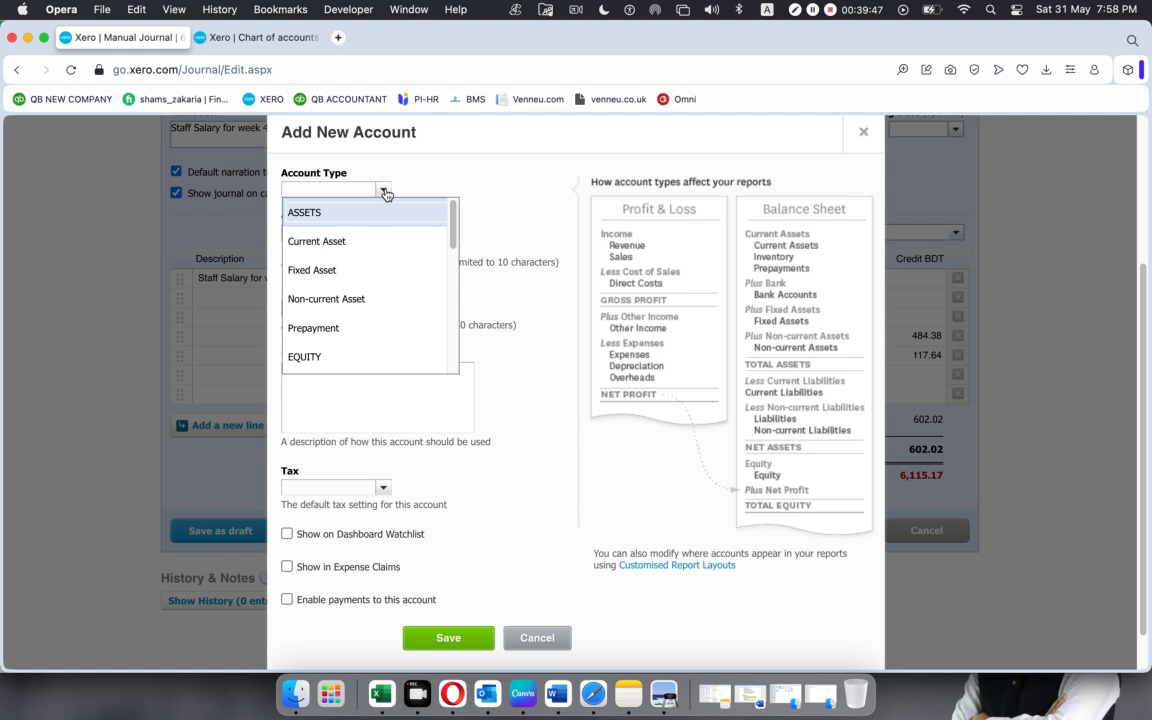
text(l)
click(388, 211)
click(330, 232)
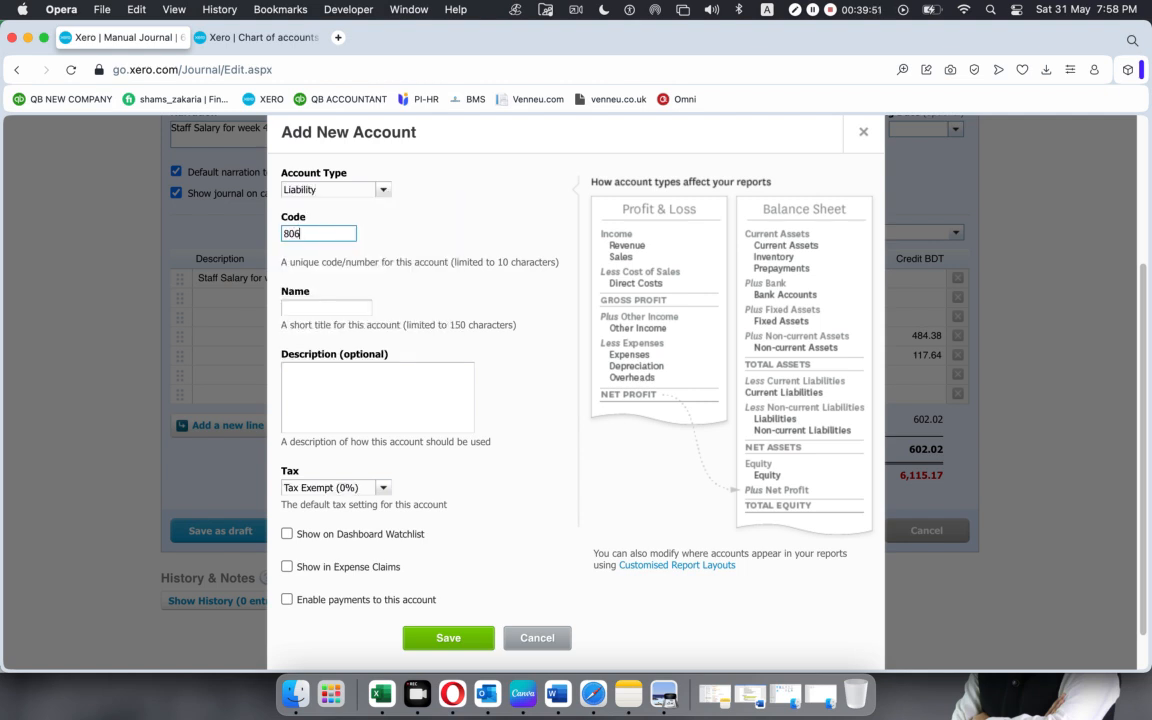
click(325, 309)
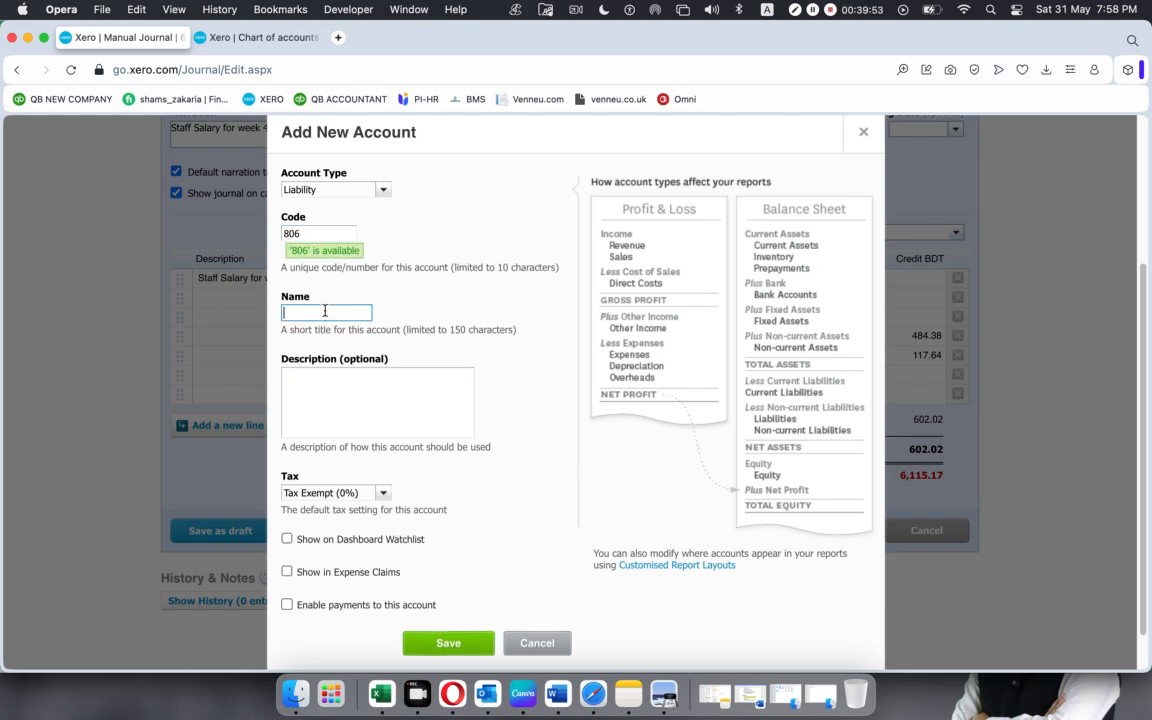
text(PAYE Payable)
click(446, 655)
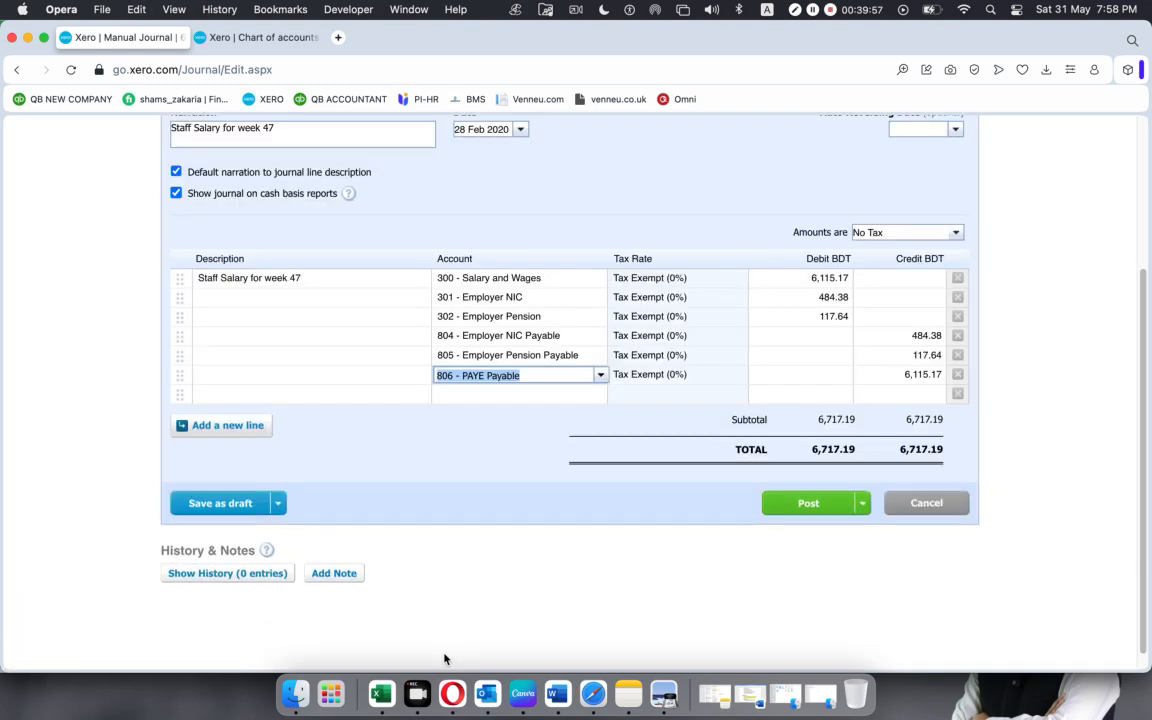
Copy the PAYE Payable credit of 597.4 from Excel, check it against the payment summary PDF, and enter it in the sixth Xero journal line's credit.
click(388, 695)
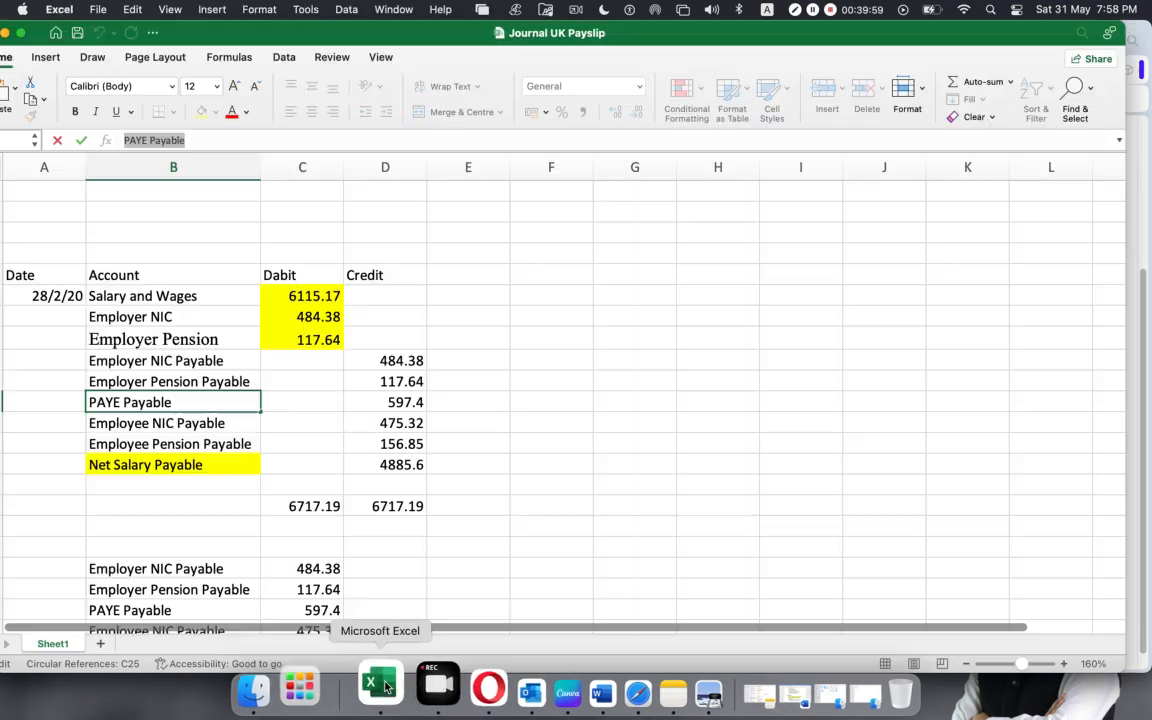
click(387, 404)
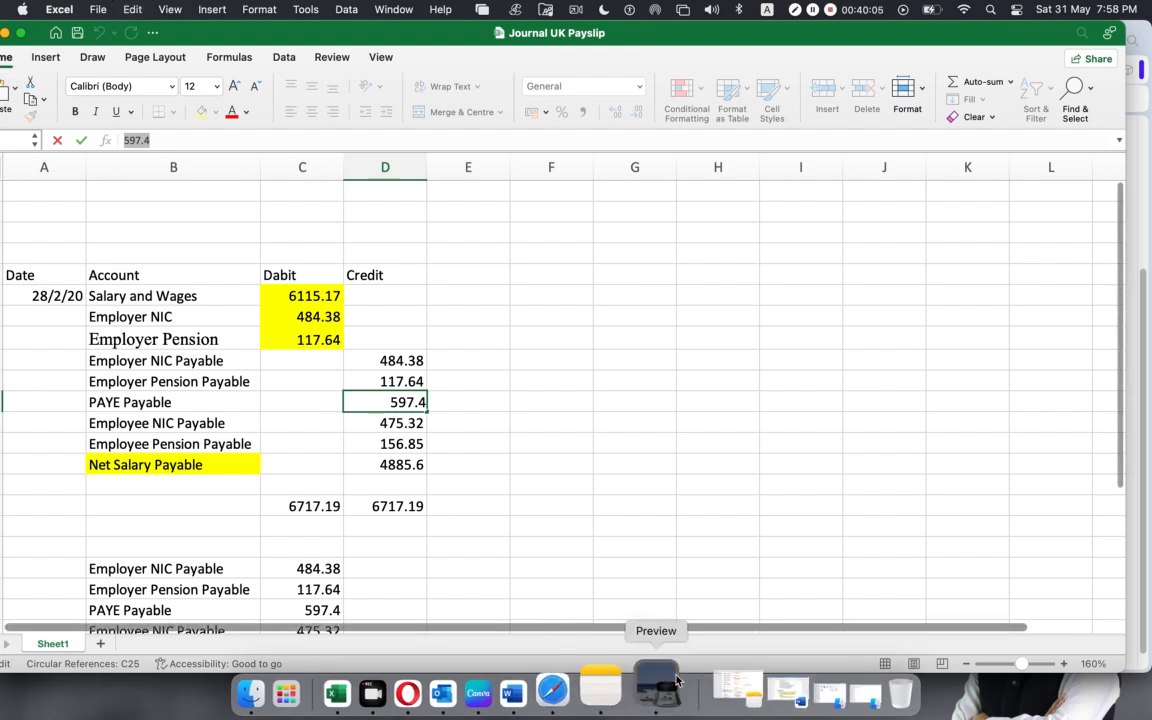
click(648, 688)
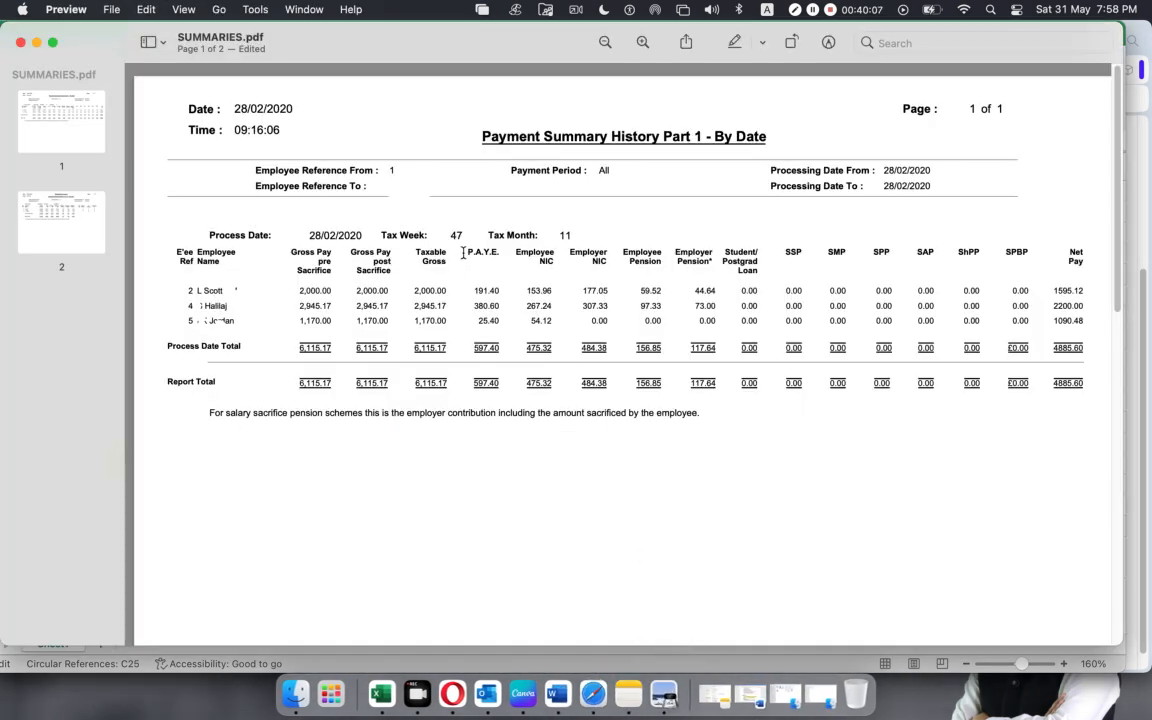
drag(463, 253, 504, 254)
click(484, 383)
click(468, 690)
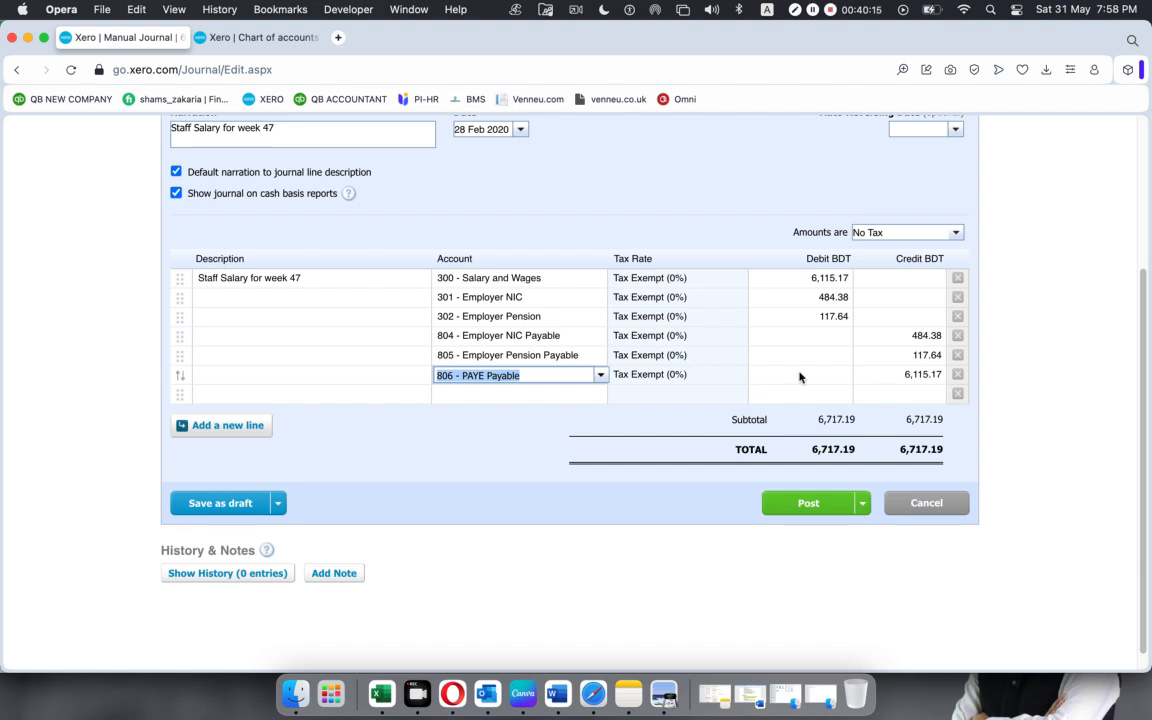
click(918, 375)
text(597.4)
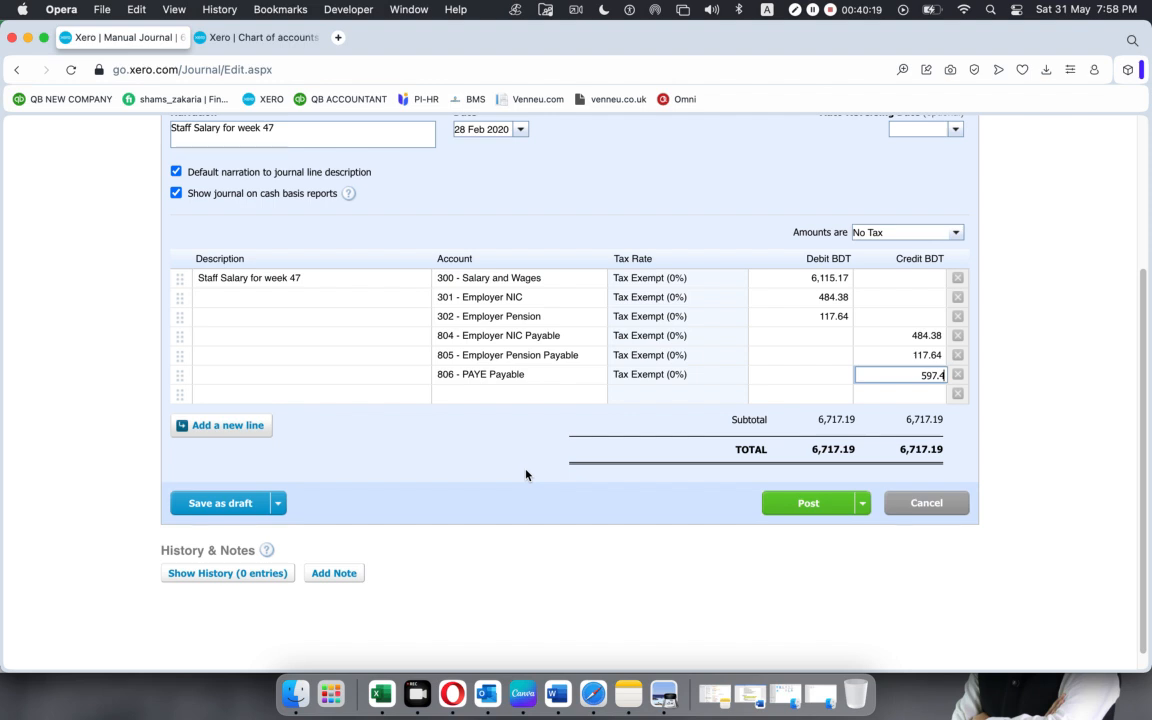
Copy the account name "Employee NIC Payable" from the Excel worksheet into the seventh Xero journal line's account.
click(496, 394)
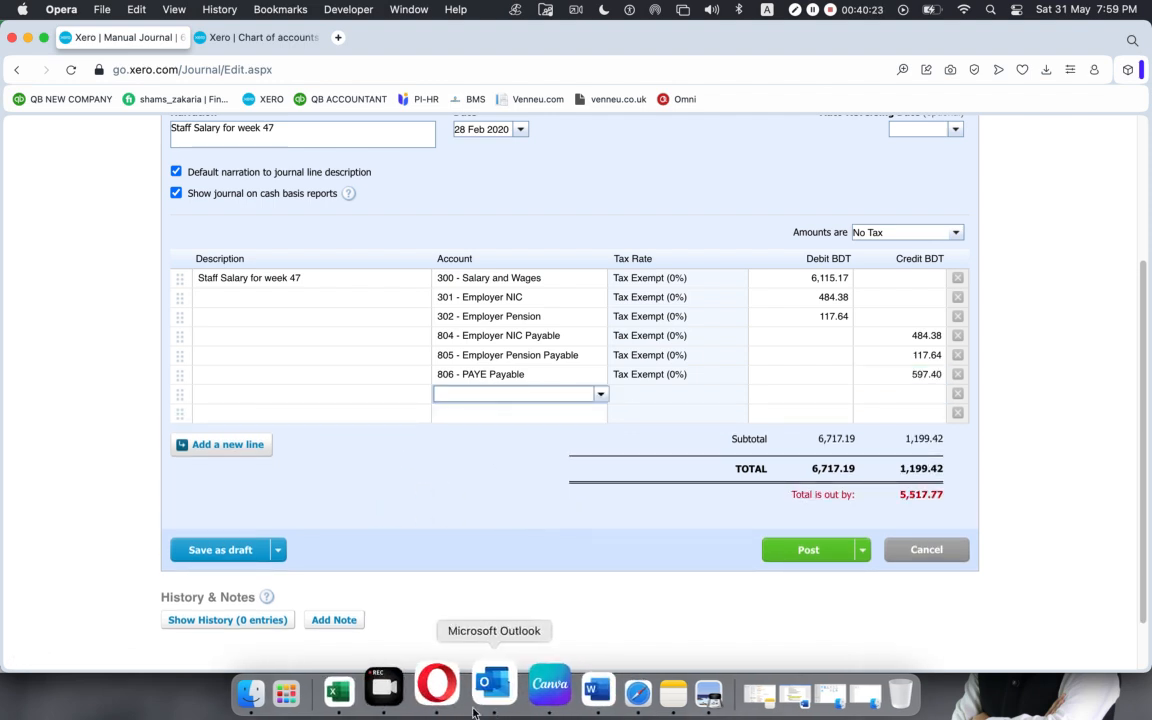
click(372, 693)
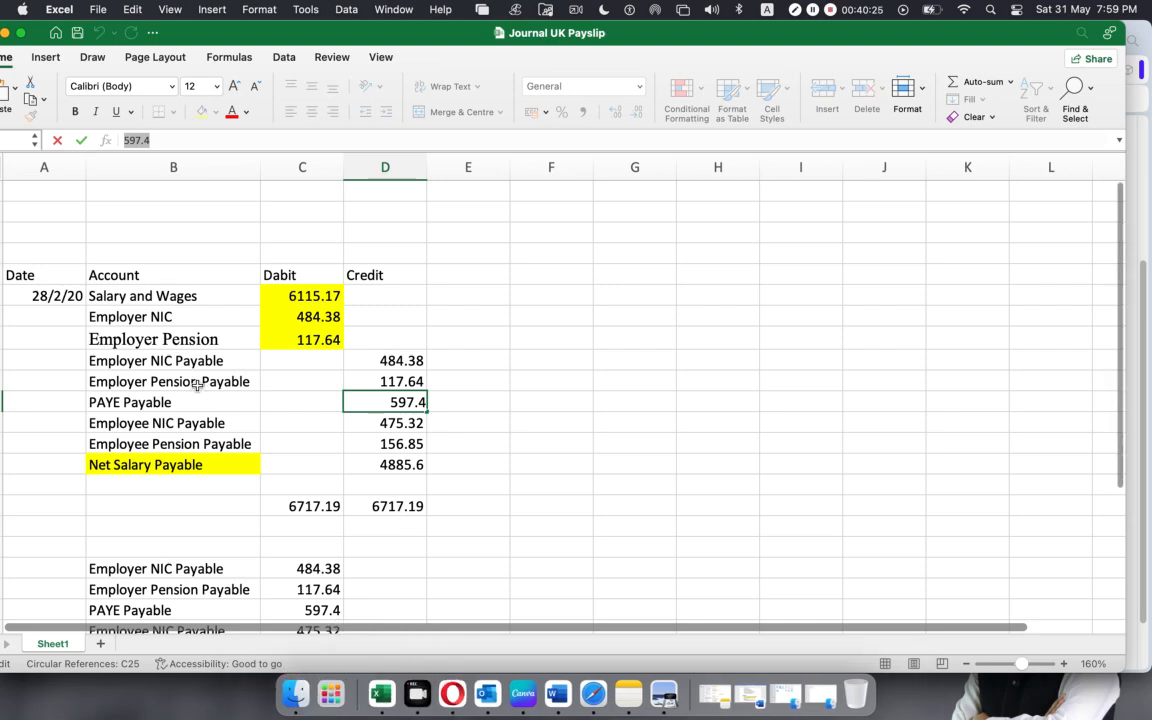
click(168, 422)
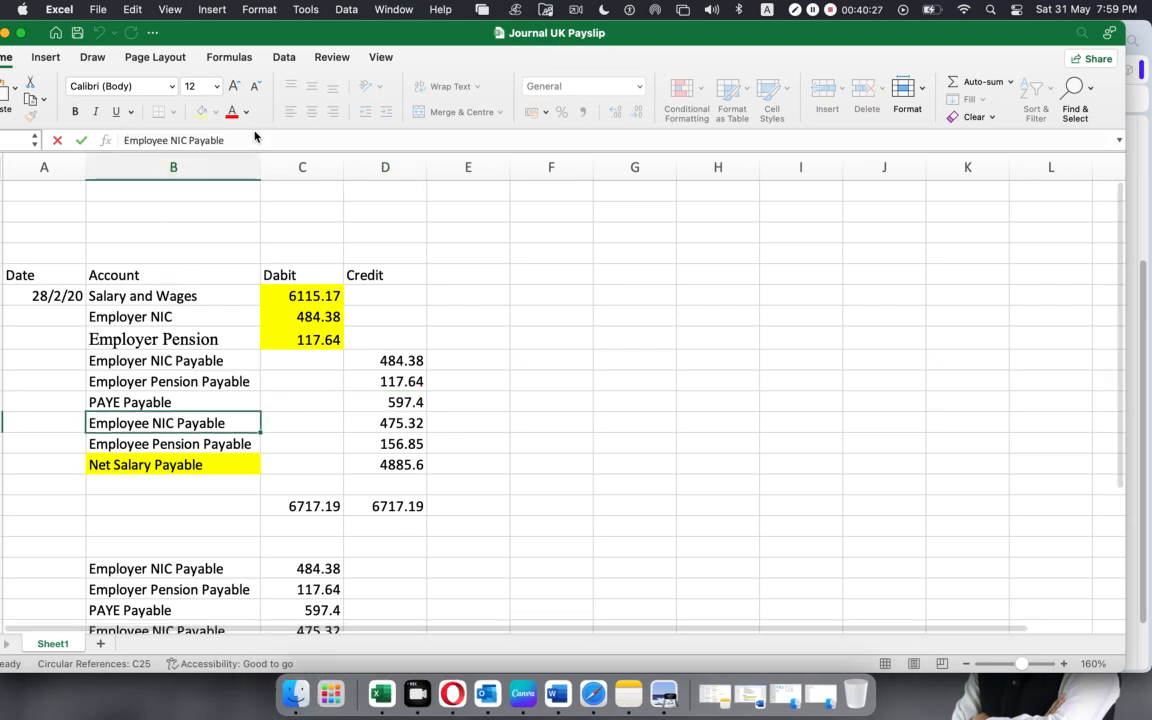
drag(237, 140, 10, 128)
key(super+c)
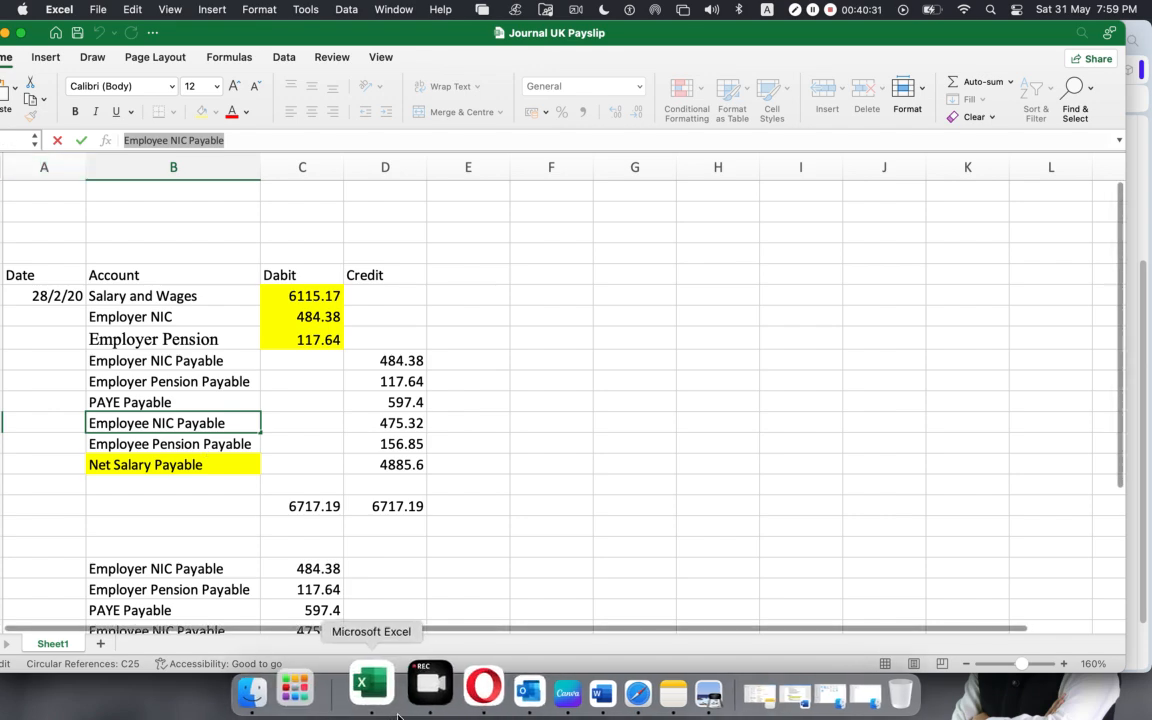
click(452, 693)
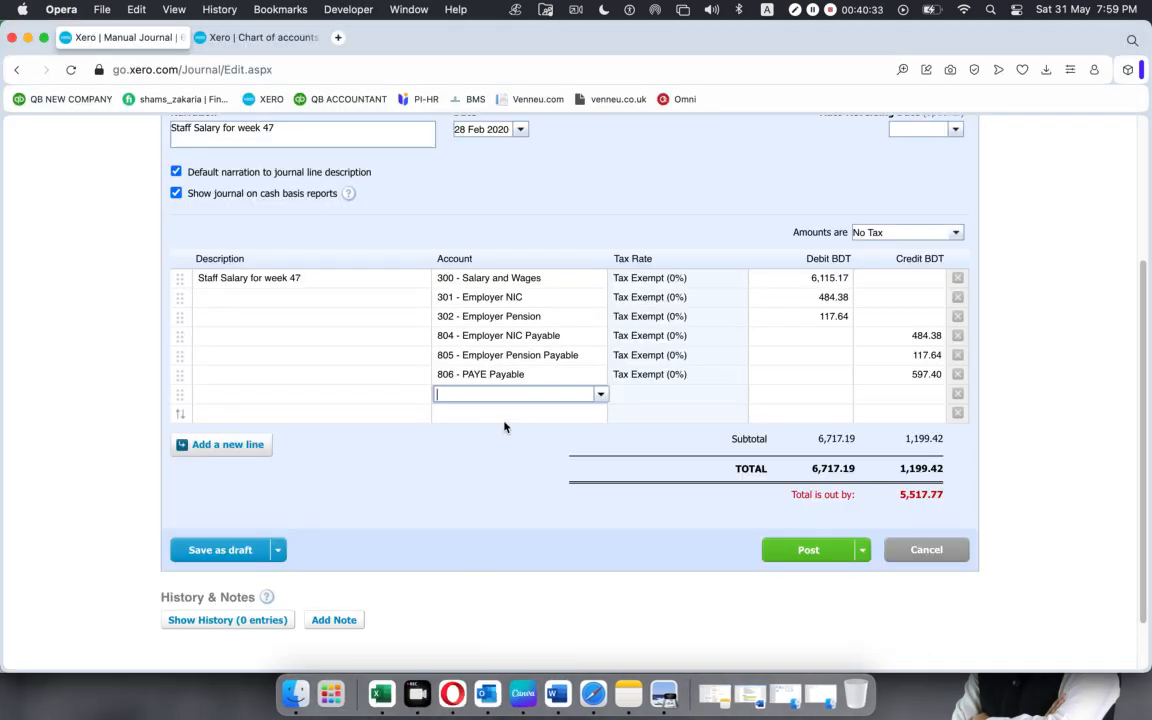
key(super+v)
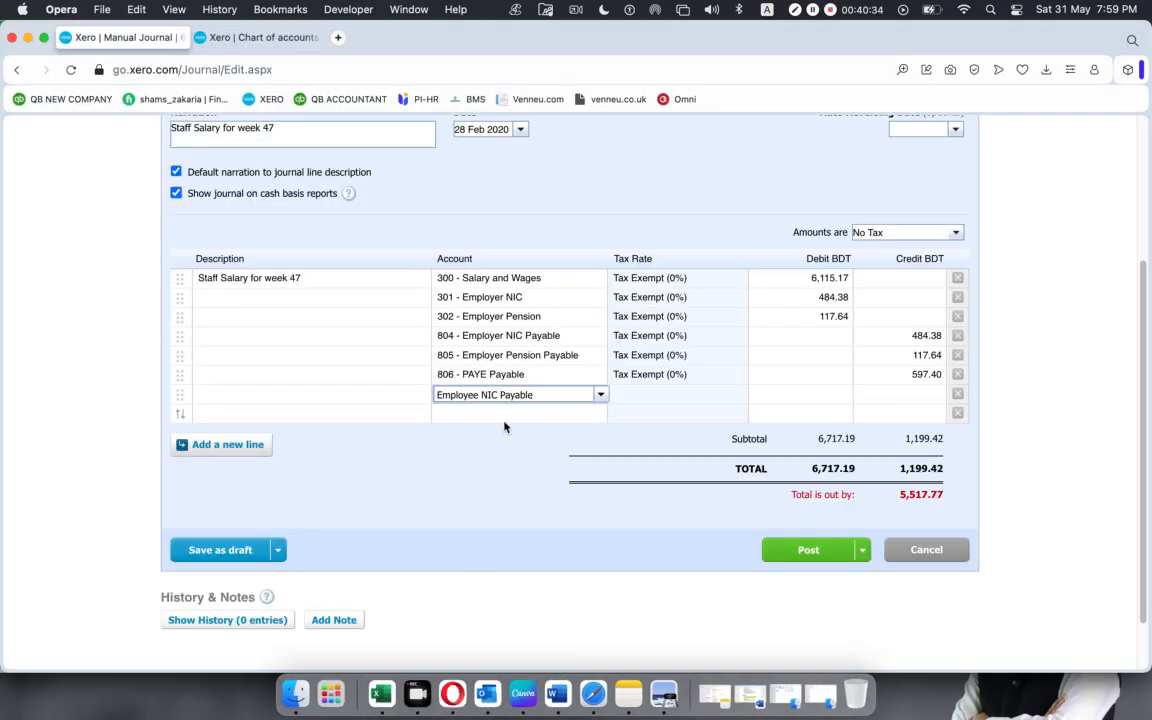
On the seventh journal line, add a new Liability account with code 807, named "Employee NIC Payable".
click(600, 395)
key(super+c)
click(509, 134)
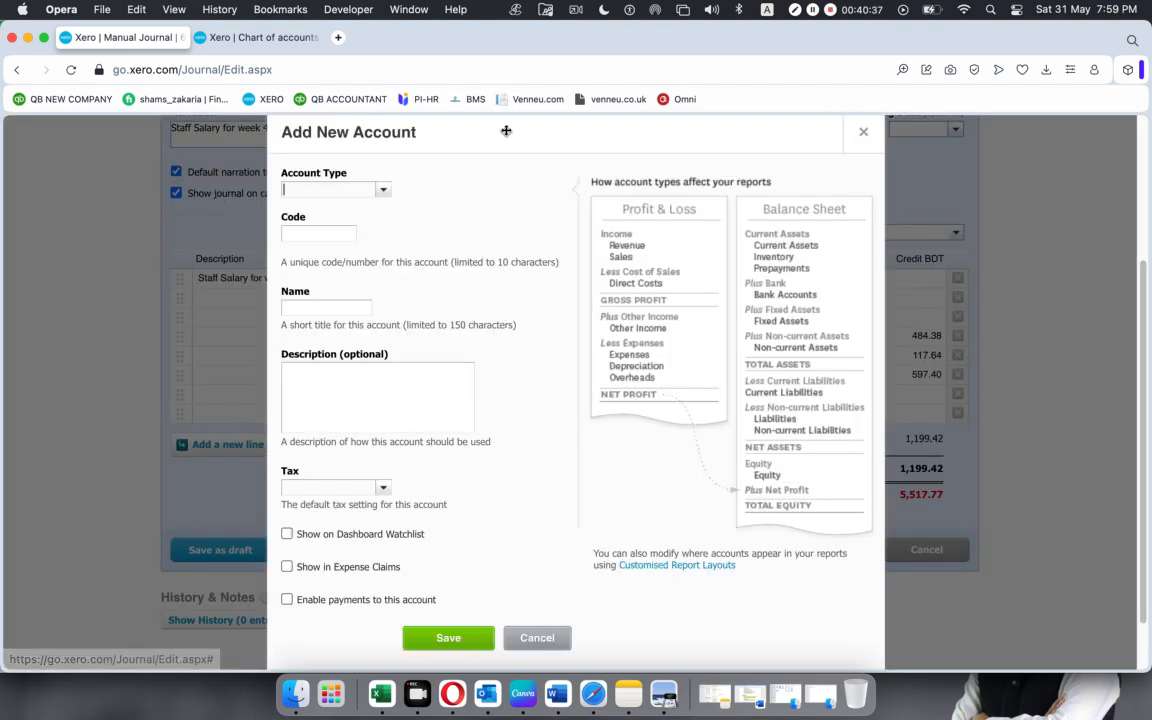
click(386, 191)
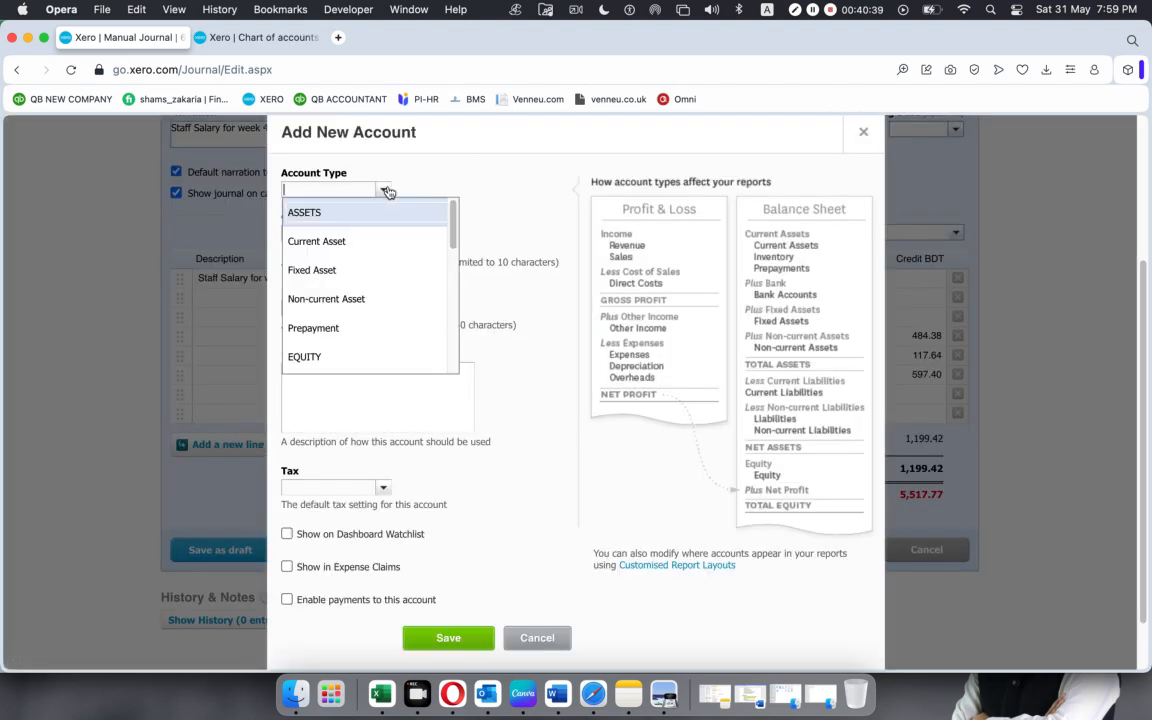
text(l)
key(Return)
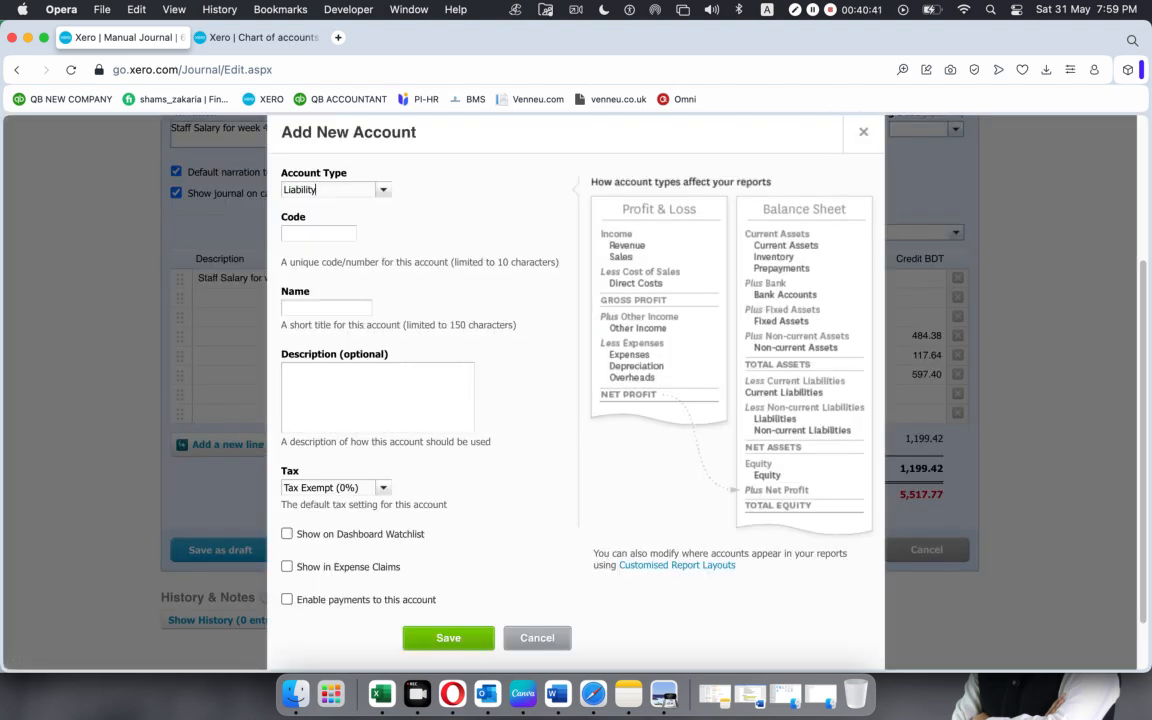
click(307, 236)
click(296, 312)
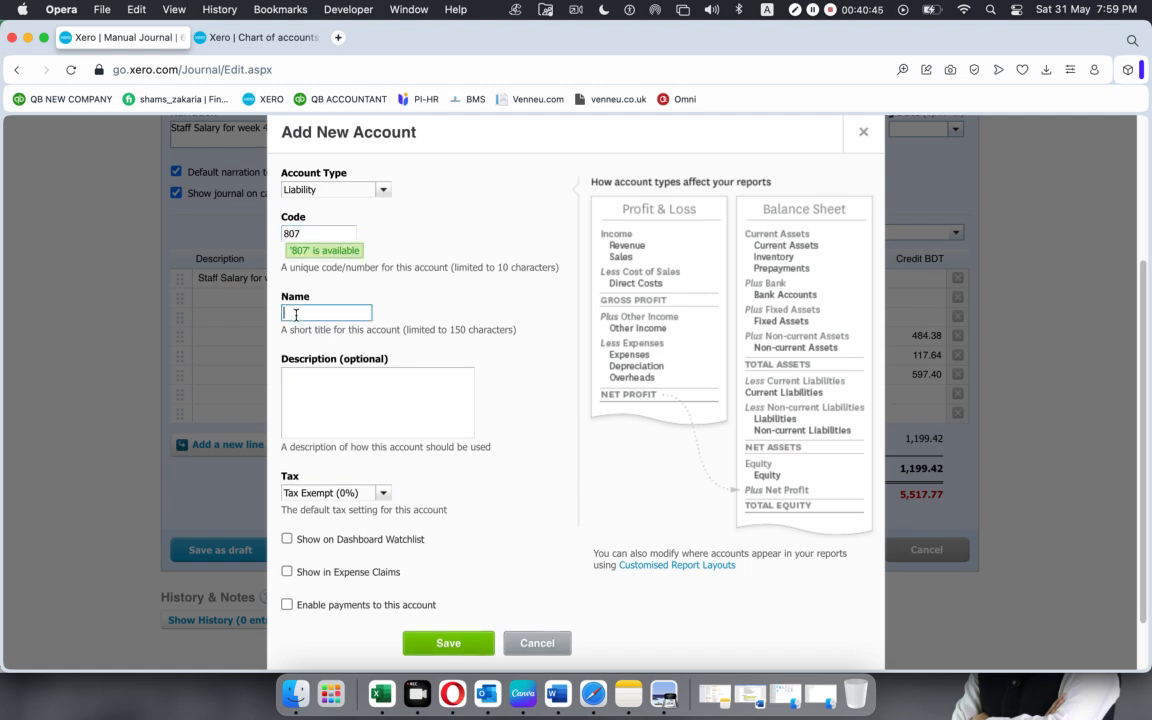
key(super+v)
click(440, 644)
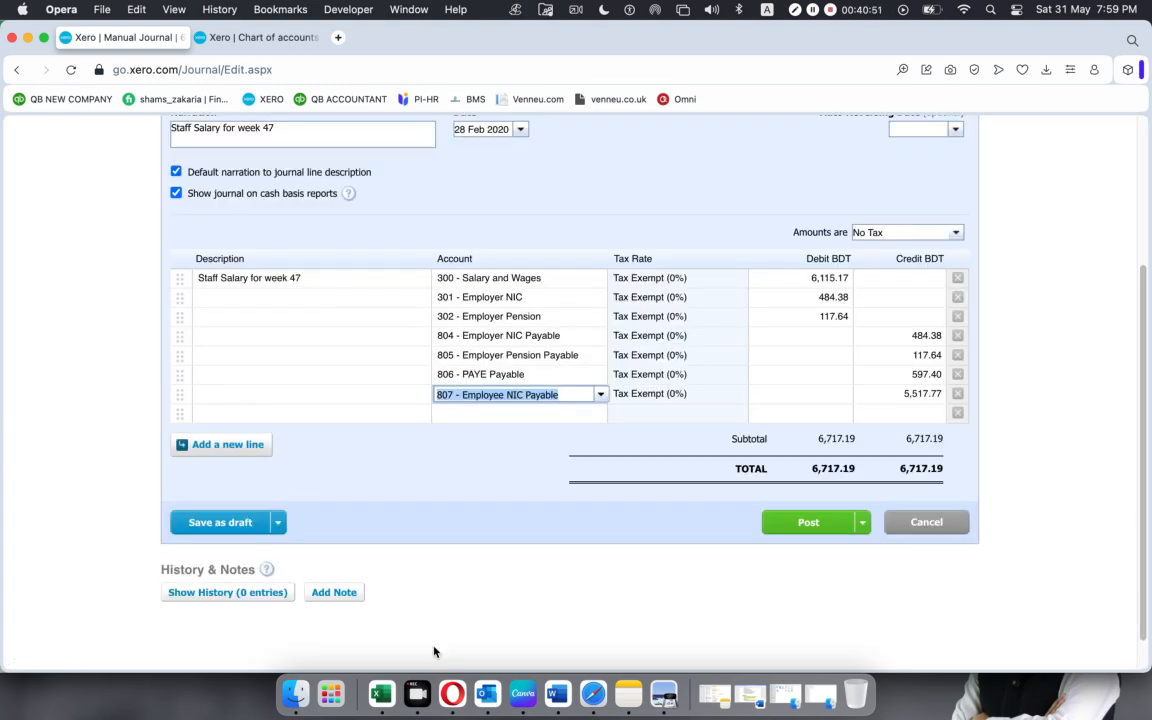
Copy the Employee NIC Payable credit of 475.32 from Excel, check it against the payment summary PDF, and enter it in the seventh Xero journal line's credit.
click(373, 686)
click(377, 423)
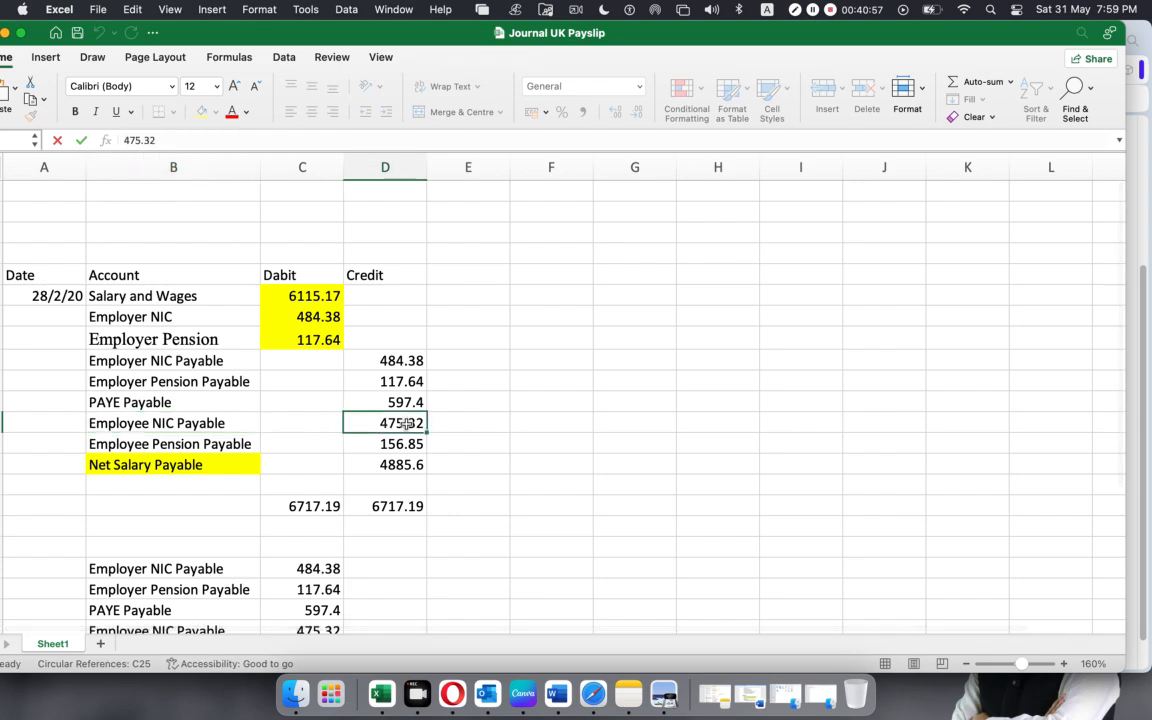
double_click(161, 141)
key(cmd+c)
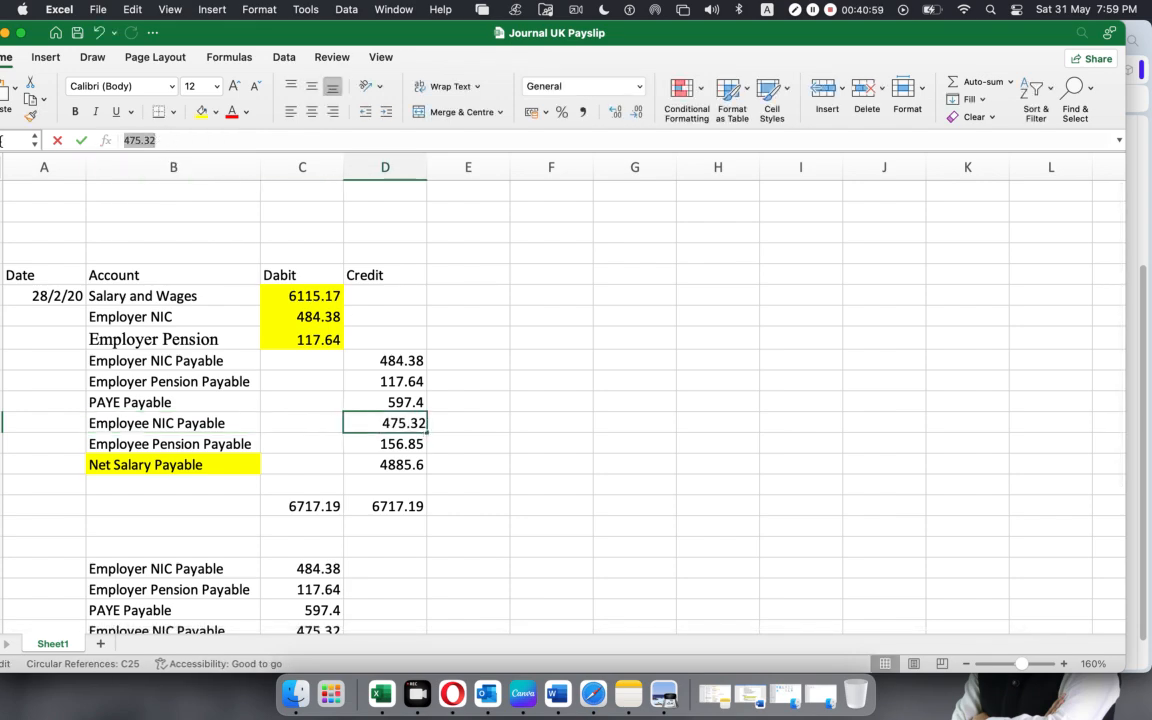
click(658, 688)
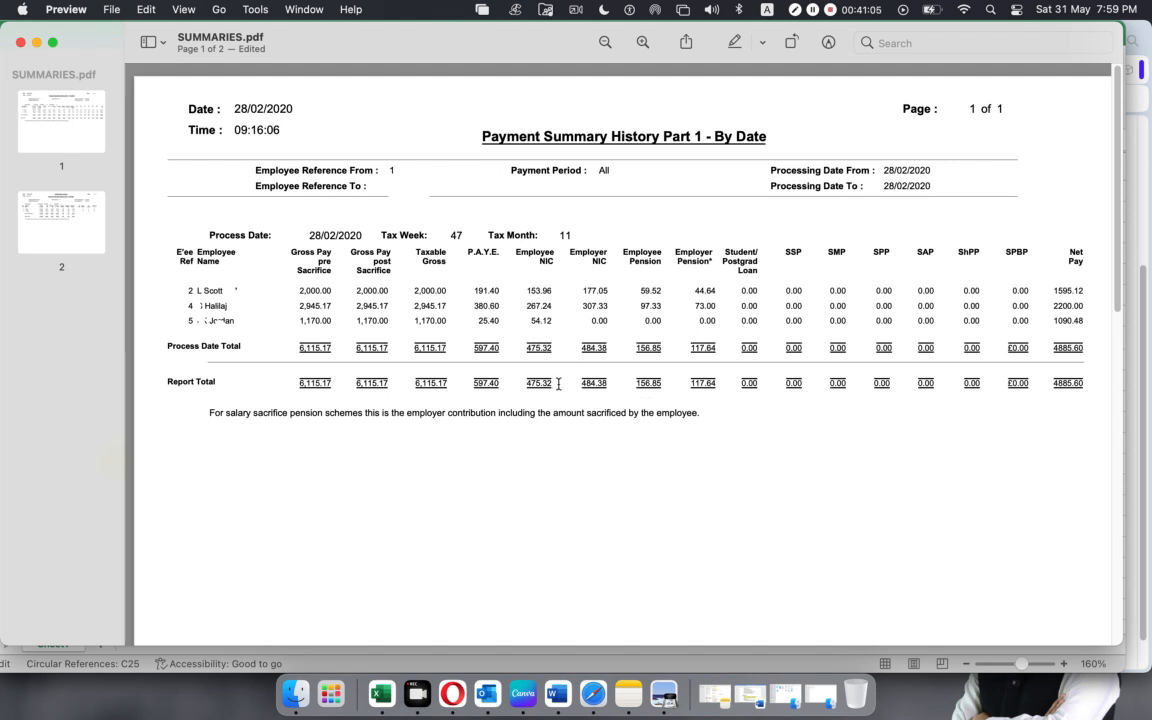
click(452, 693)
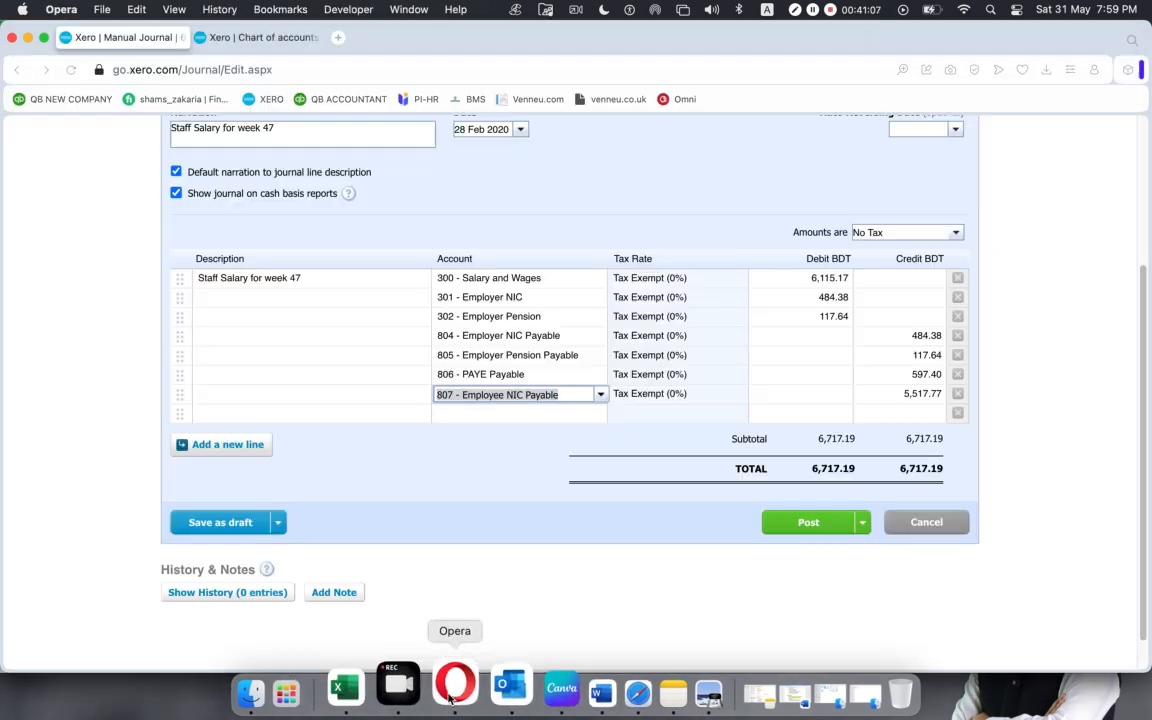
click(918, 393)
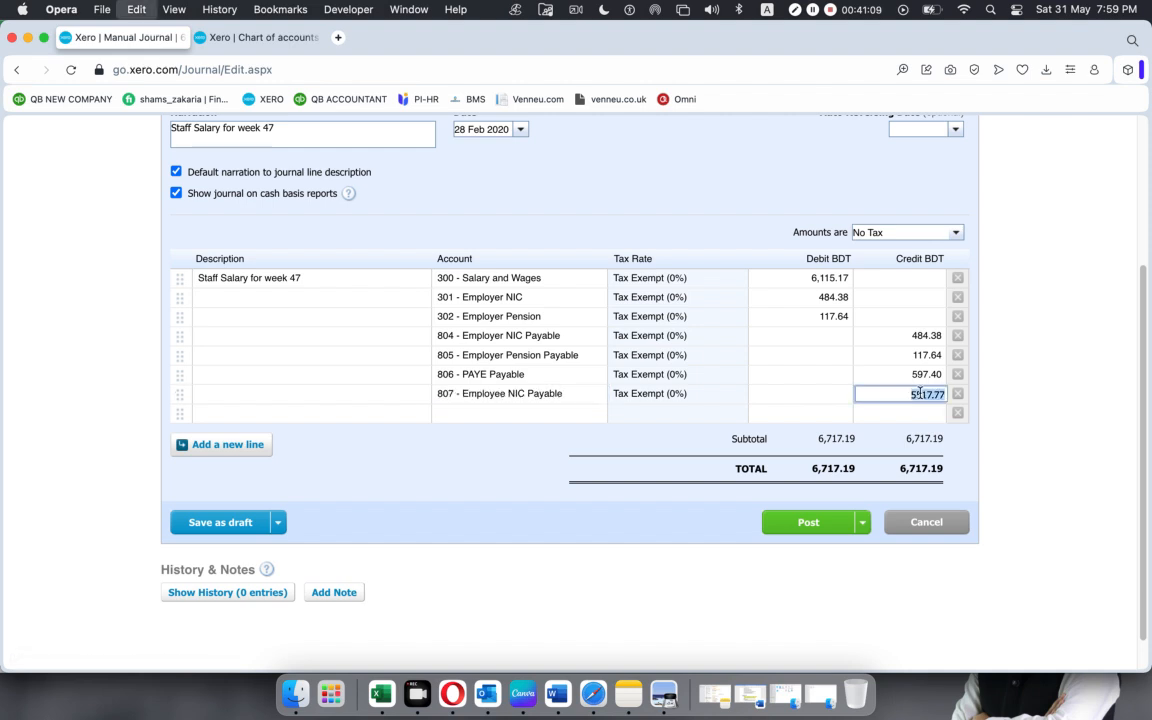
key(cmd+v)
Copy the account name "Employee Pension Payable" from the Excel worksheet into the eighth Xero journal line's account.
click(483, 412)
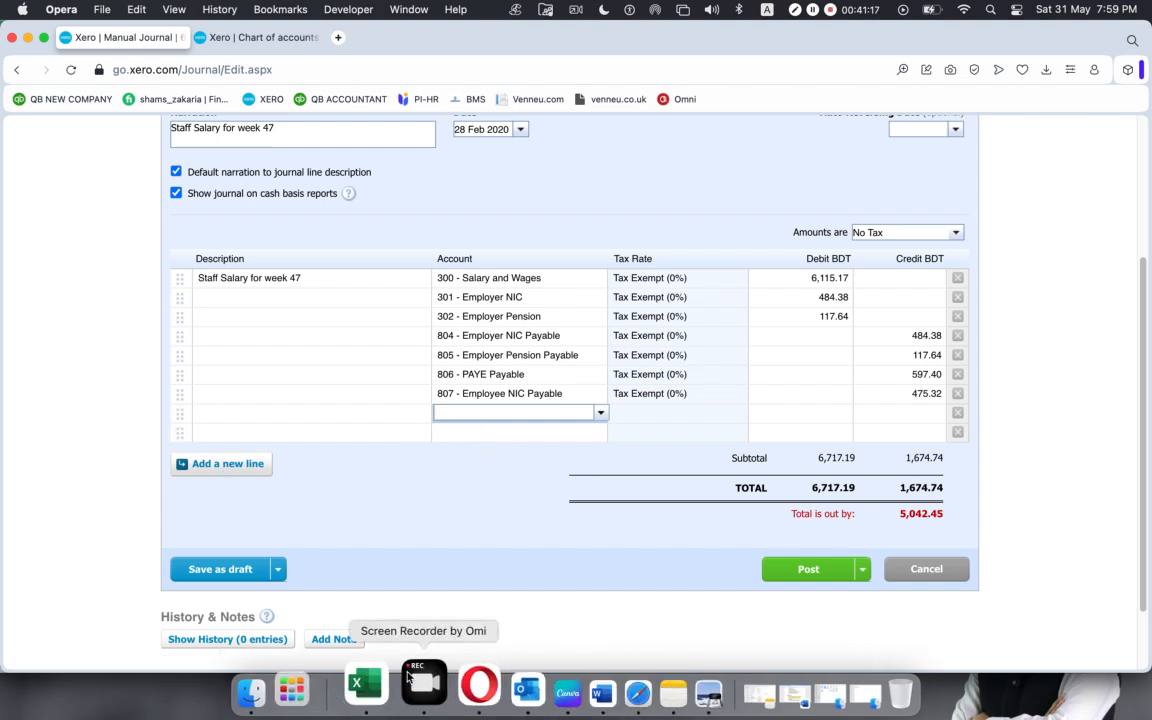
click(365, 692)
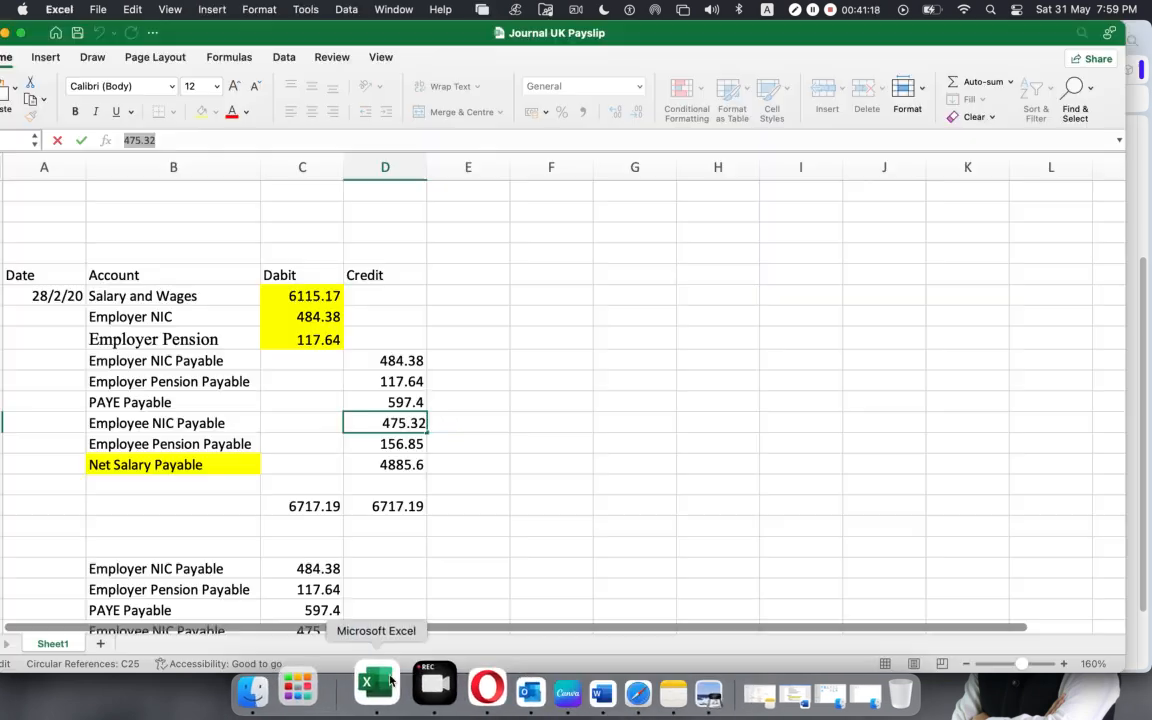
click(236, 443)
drag(281, 140, 100, 140)
key(super+c)
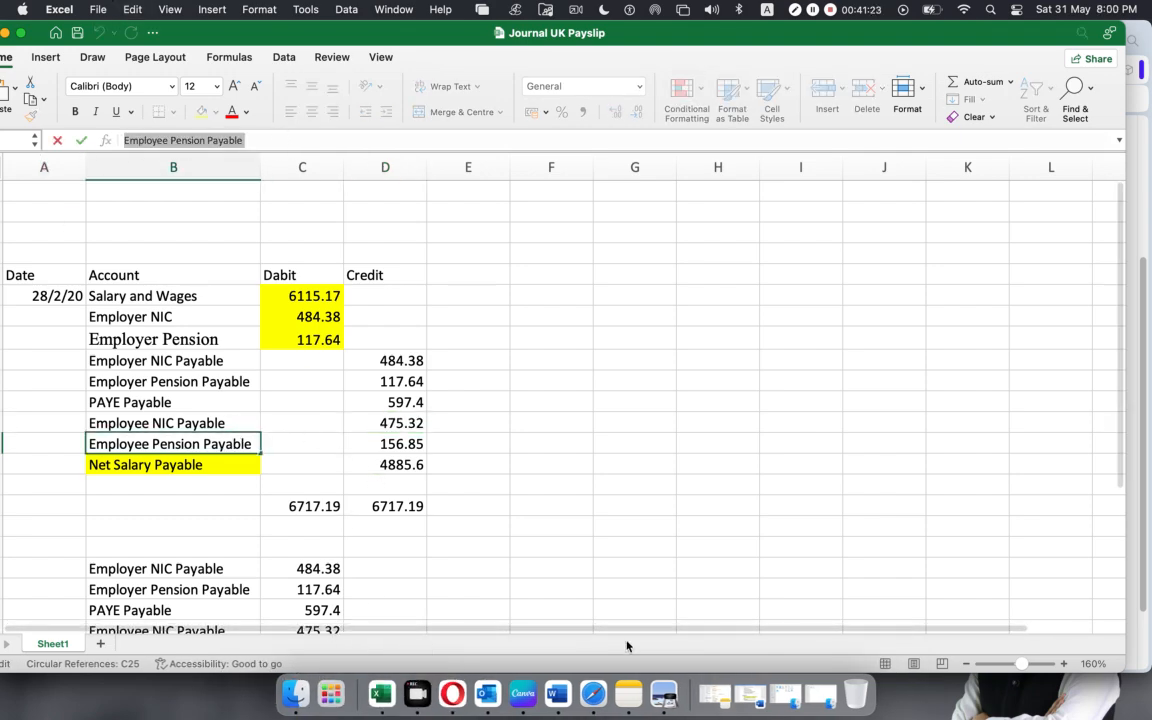
click(452, 692)
key(super+v)
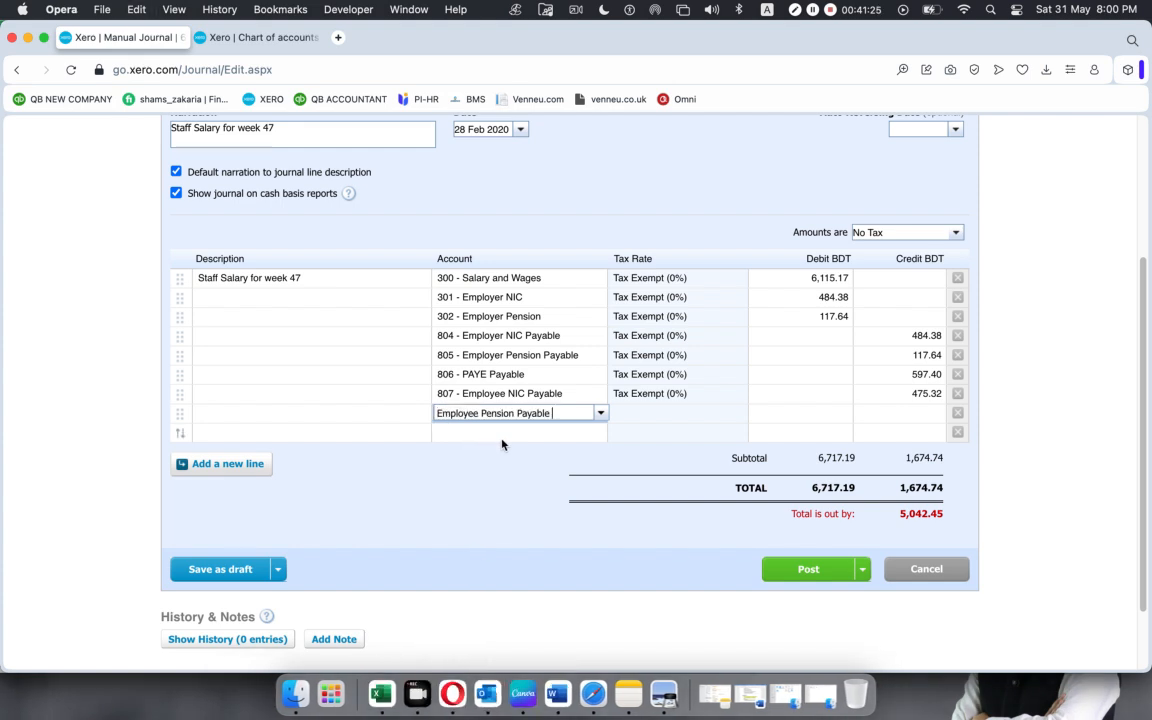
On the eighth journal line, add a new Liability account with code 808, named "Employee Pension Payable".
click(598, 413)
key(super+c)
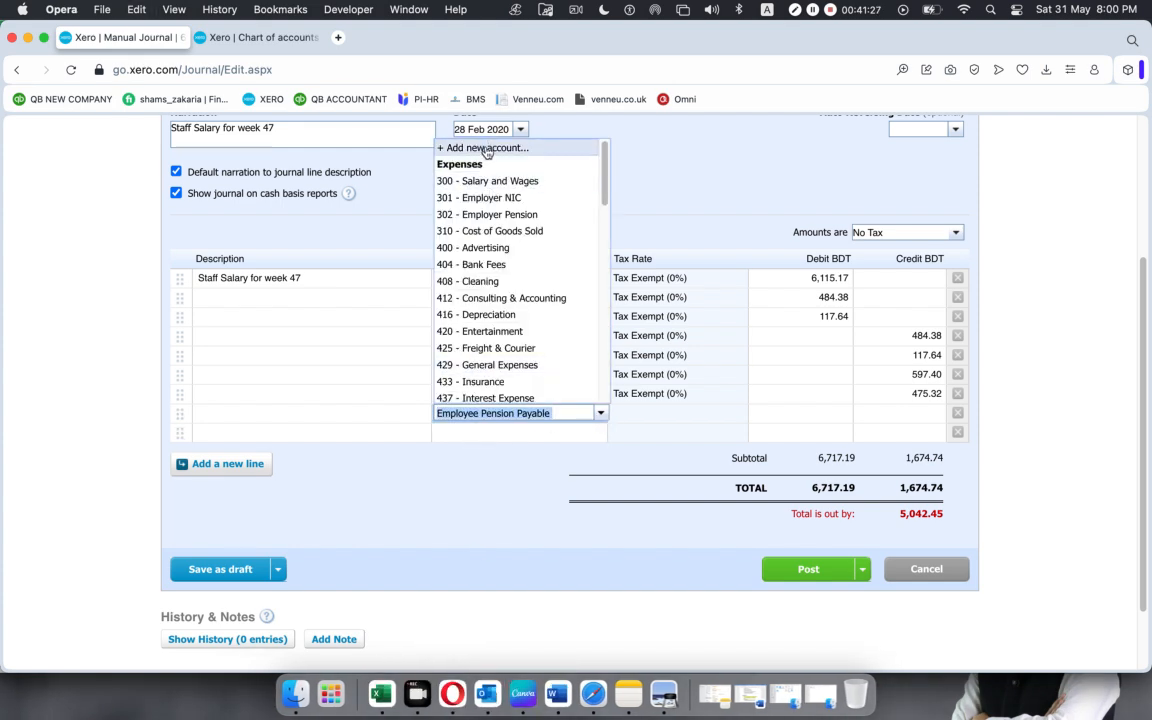
click(440, 145)
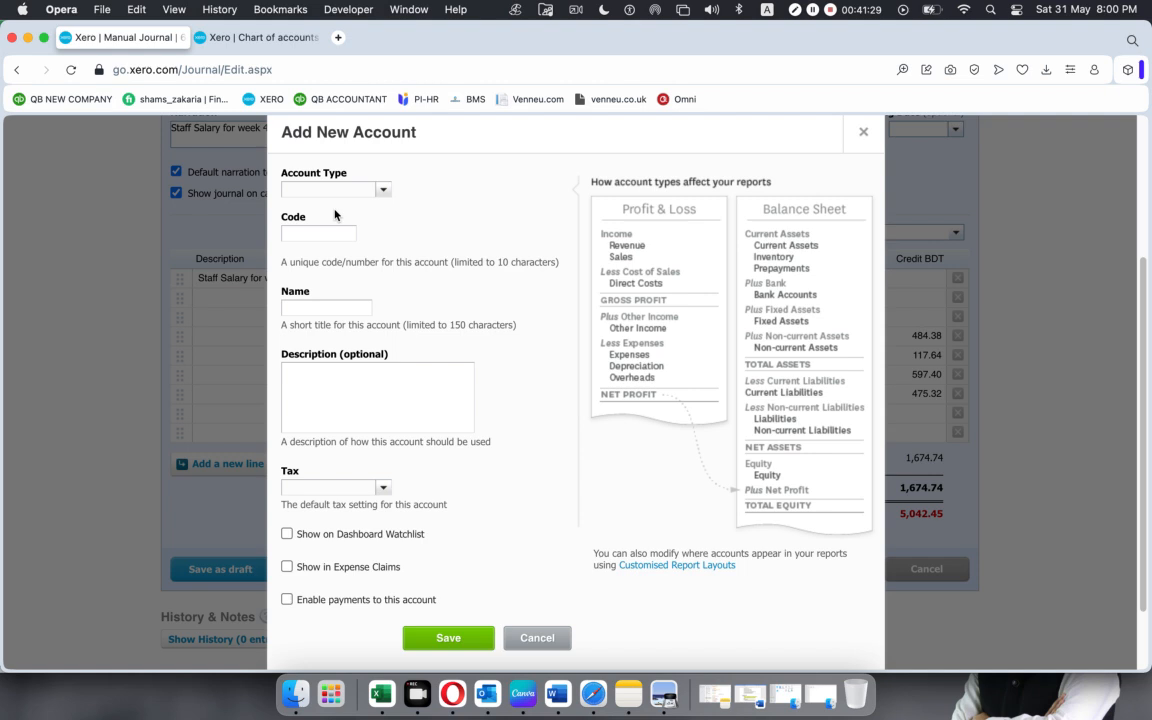
text(l)
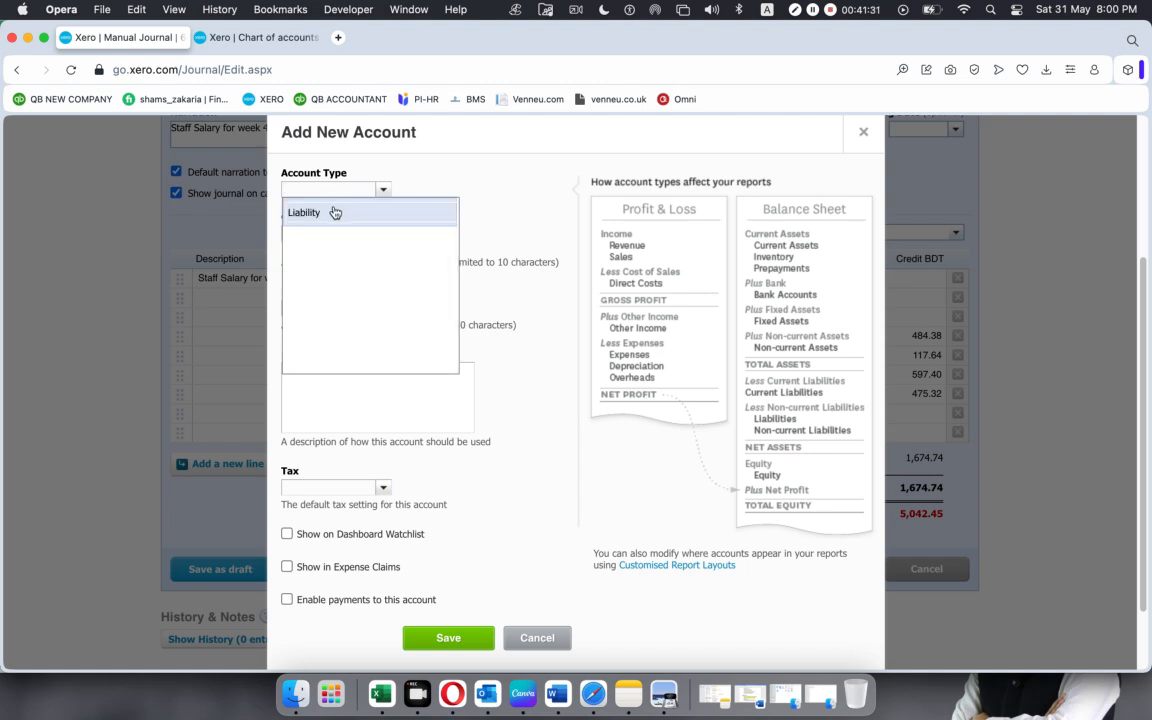
click(335, 212)
click(321, 232)
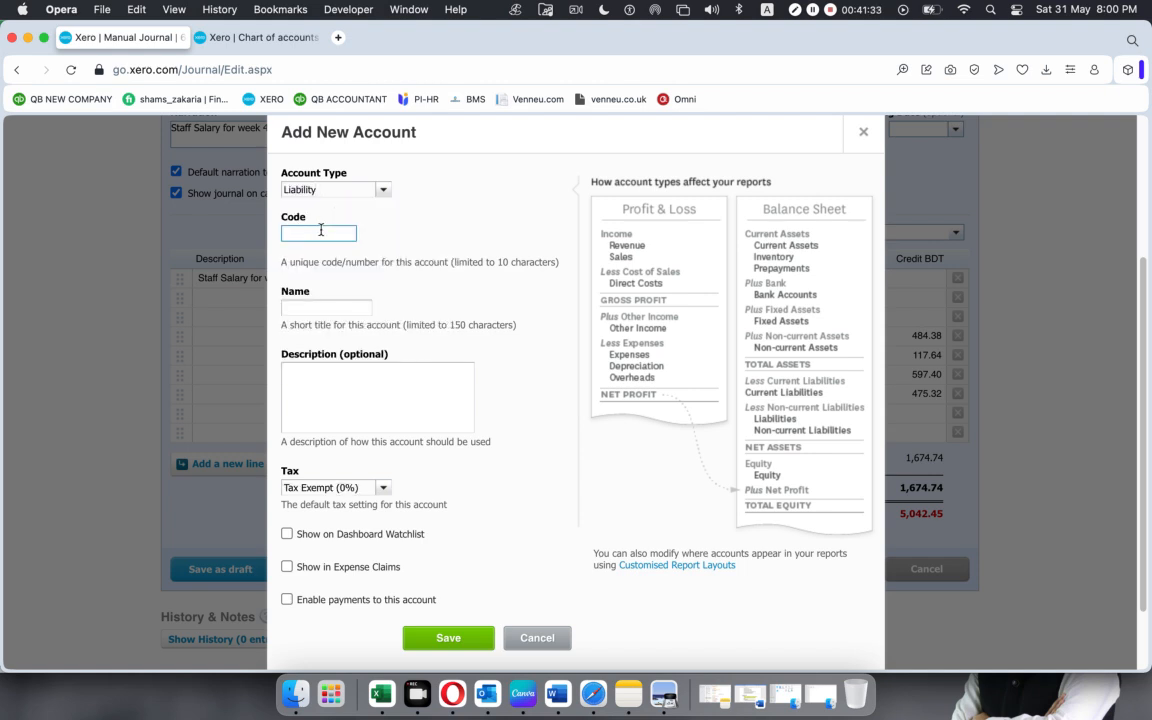
text(808)
click(326, 308)
key(super+v)
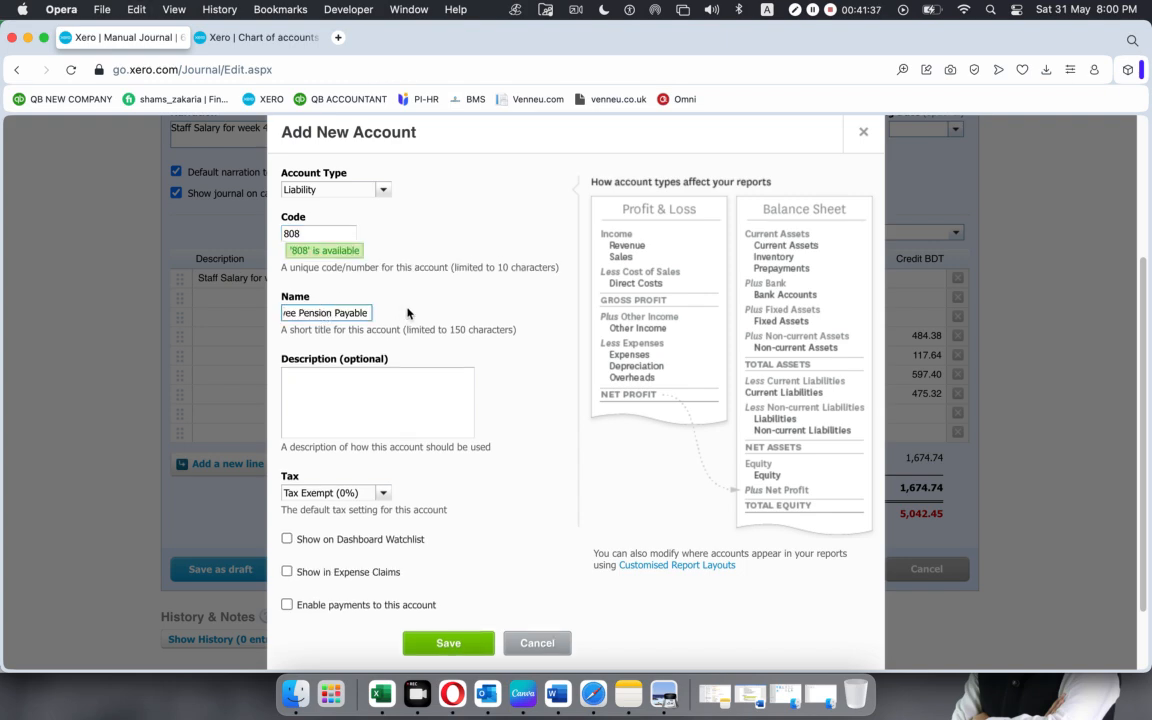
click(428, 642)
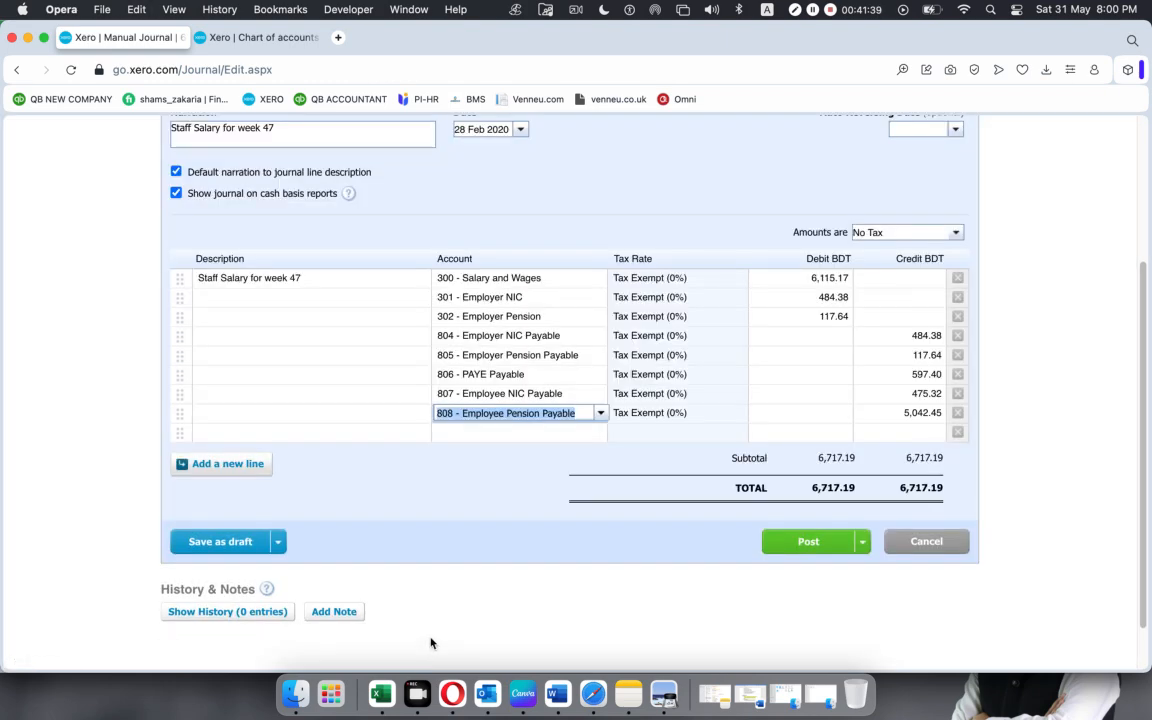
Copy the Employee Pension Payable credit of 156.85 from Excel into the eighth Xero journal line's credit.
click(384, 685)
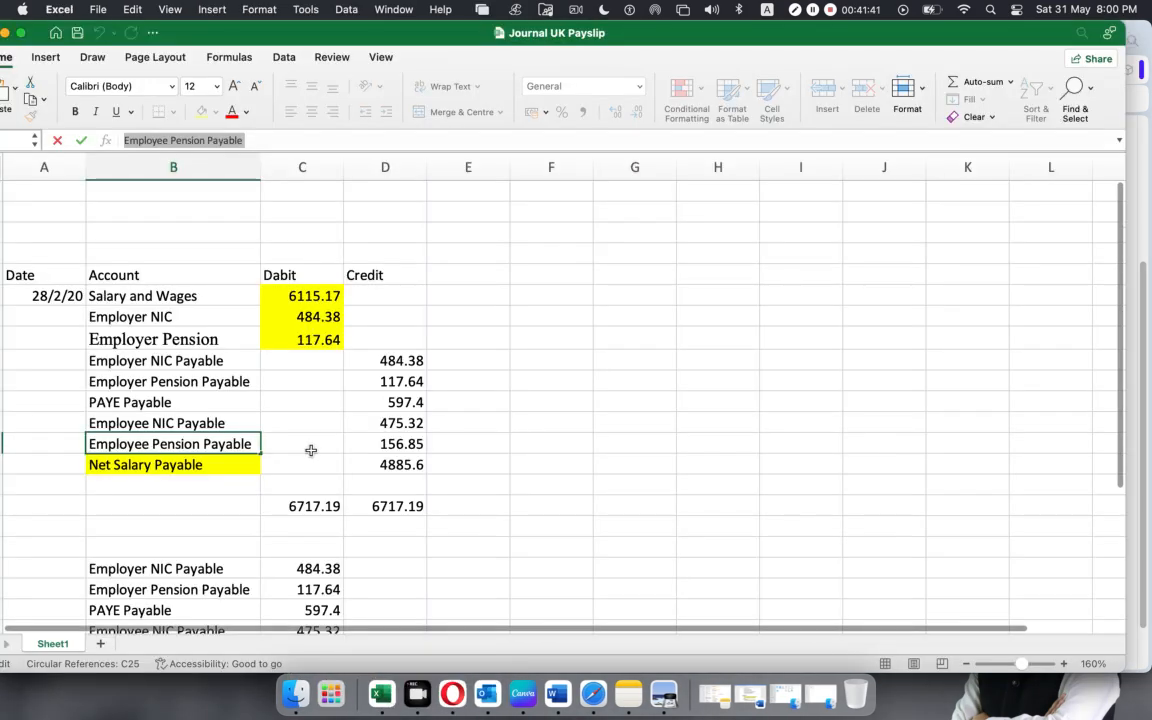
click(358, 446)
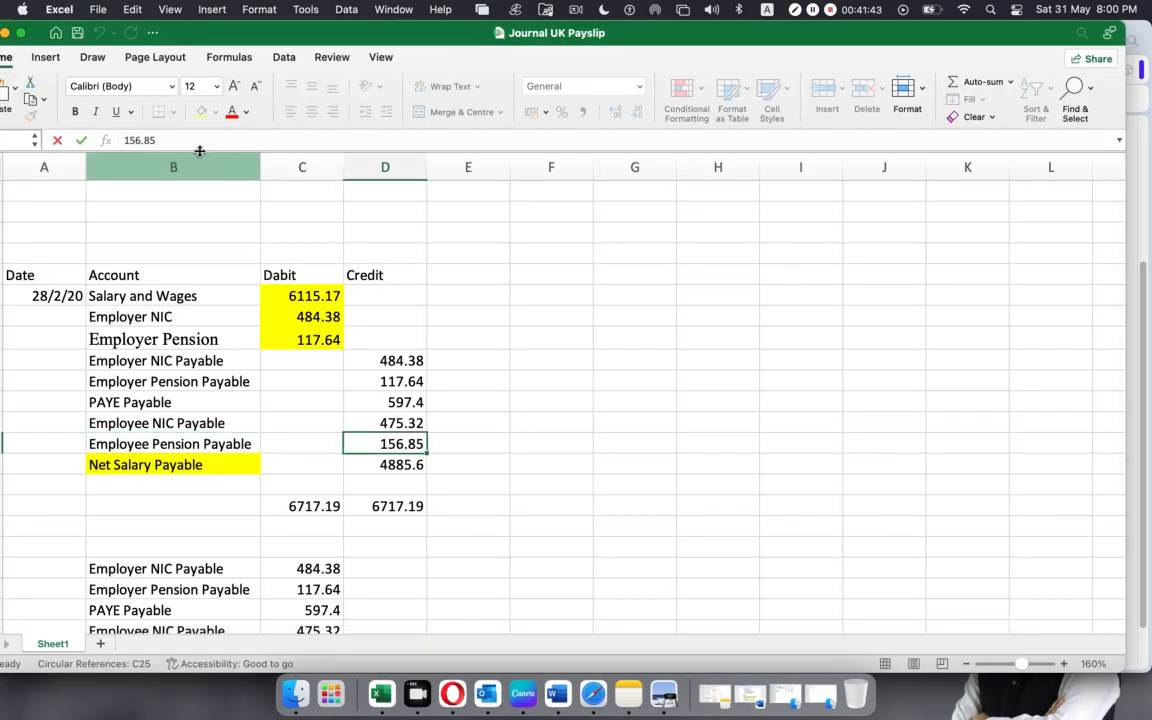
drag(189, 143, 3, 141)
key(super+c)
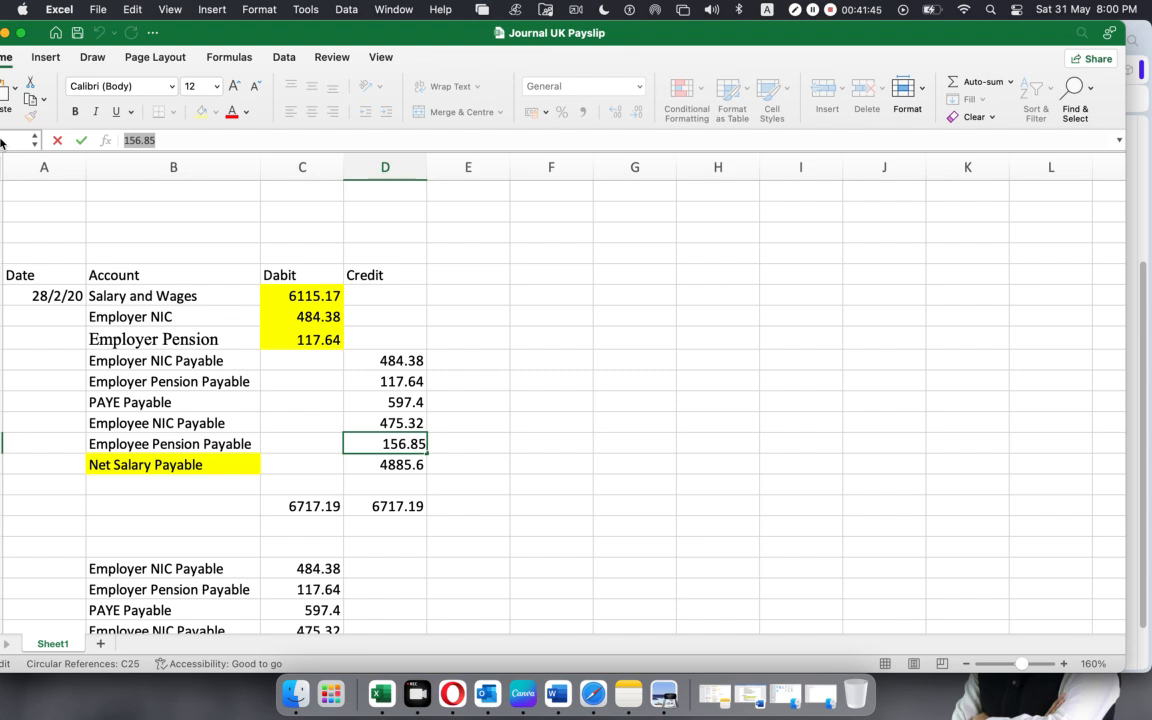
key(super+Tab)
click(907, 412)
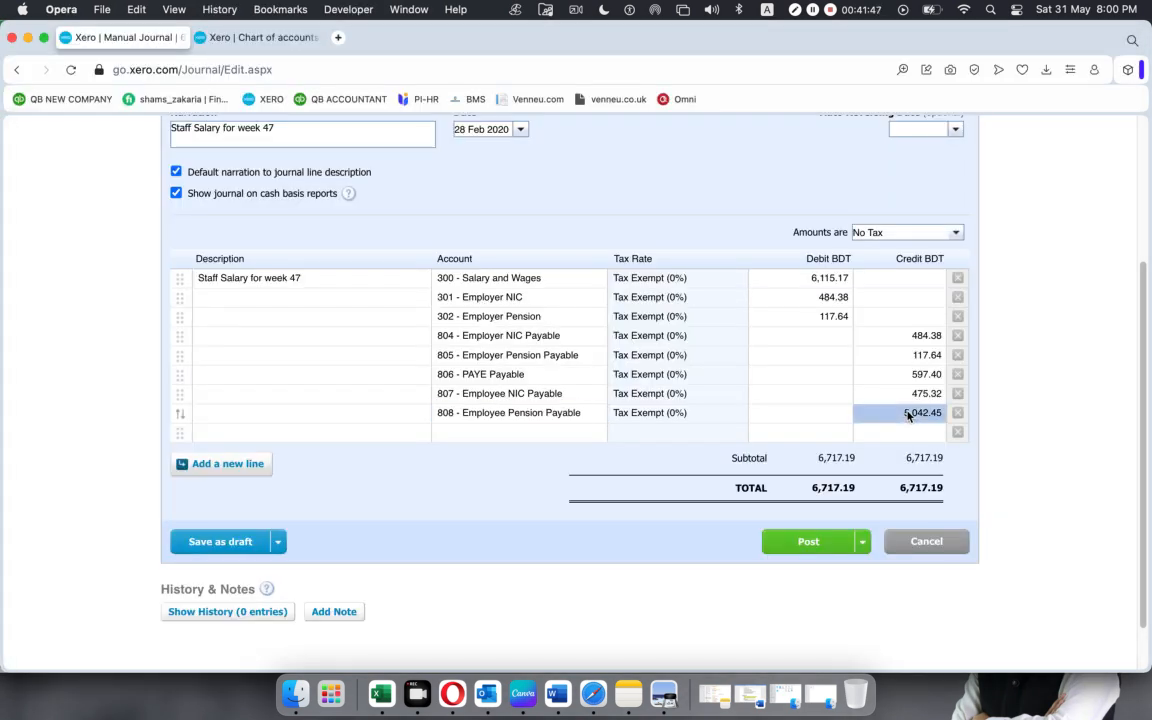
key(super+v)
Copy "Net Salary Payable" from Excel, check the net pay report total in the payment summary PDF, and enter the name as the ninth Xero line's account.
click(545, 429)
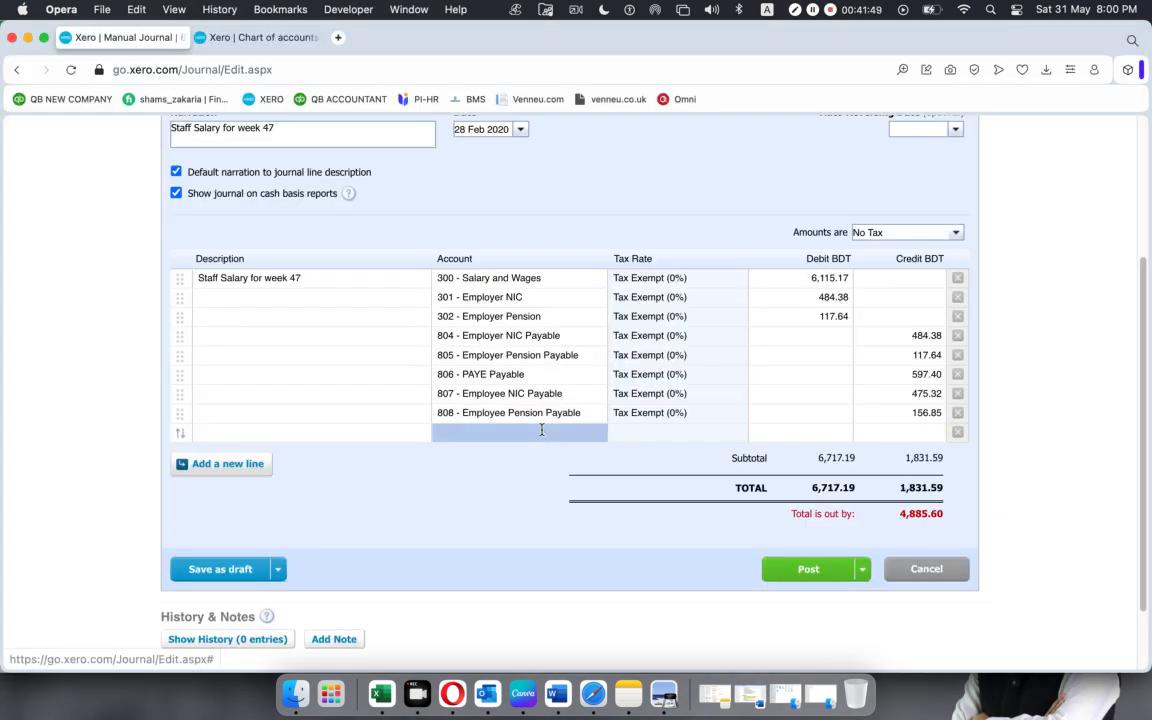
key(super+Tab)
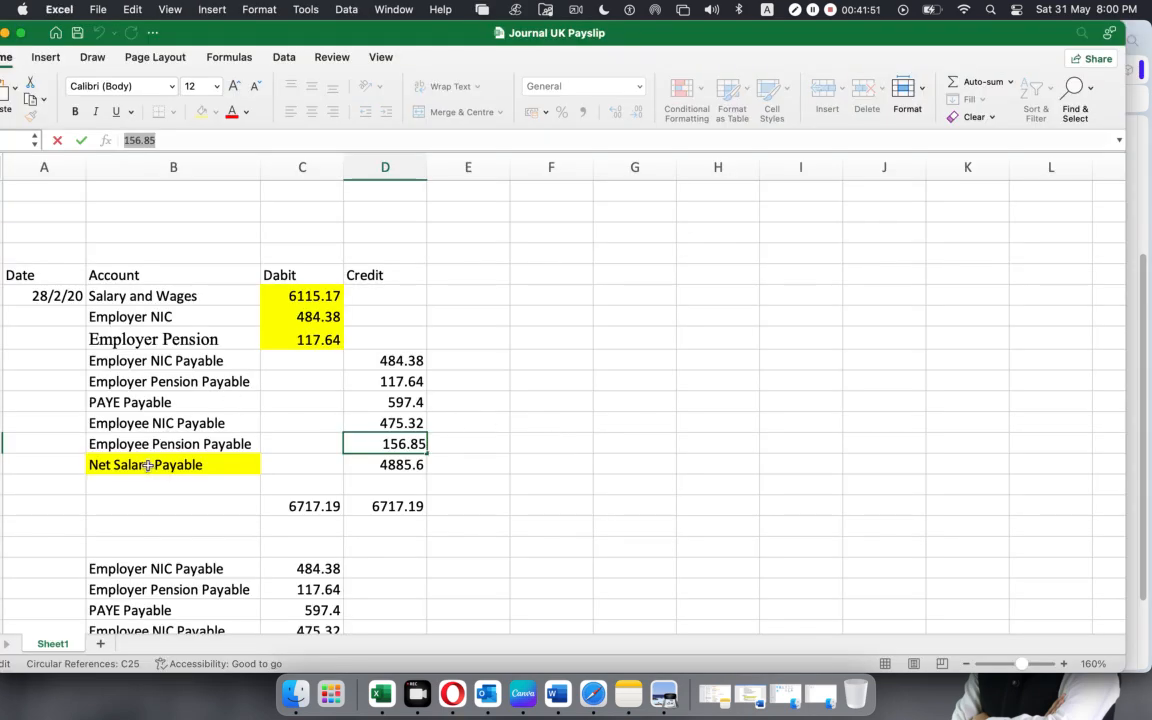
click(165, 465)
triple_click(233, 138)
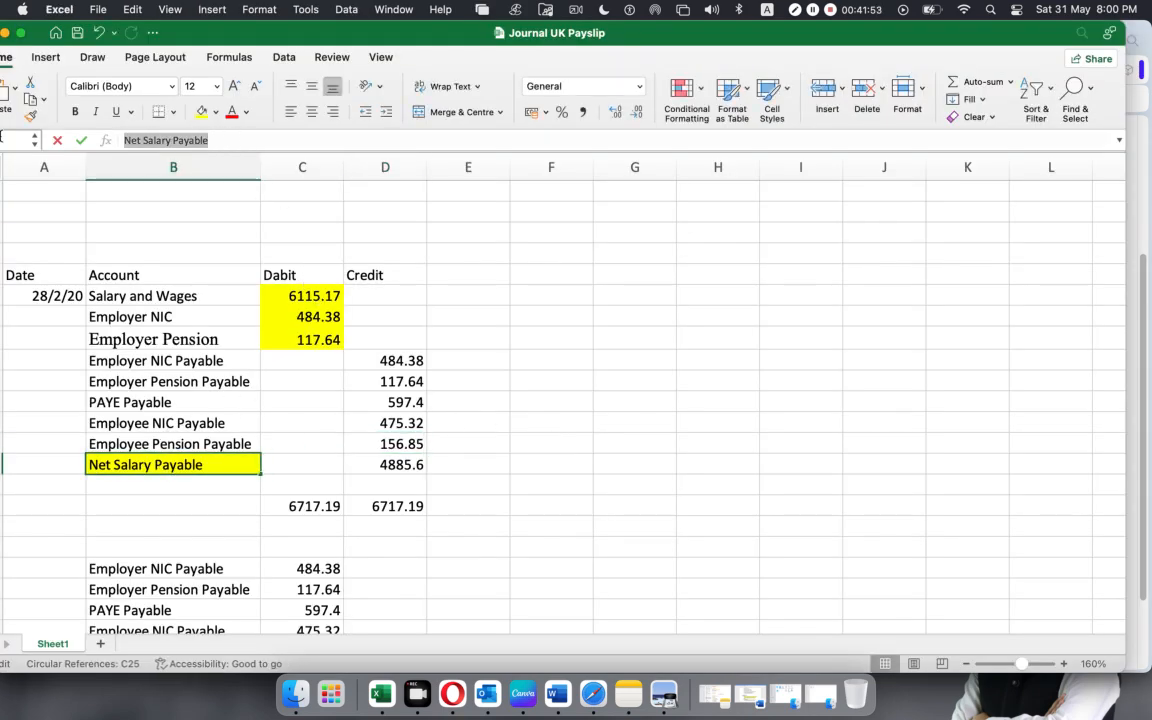
click(669, 703)
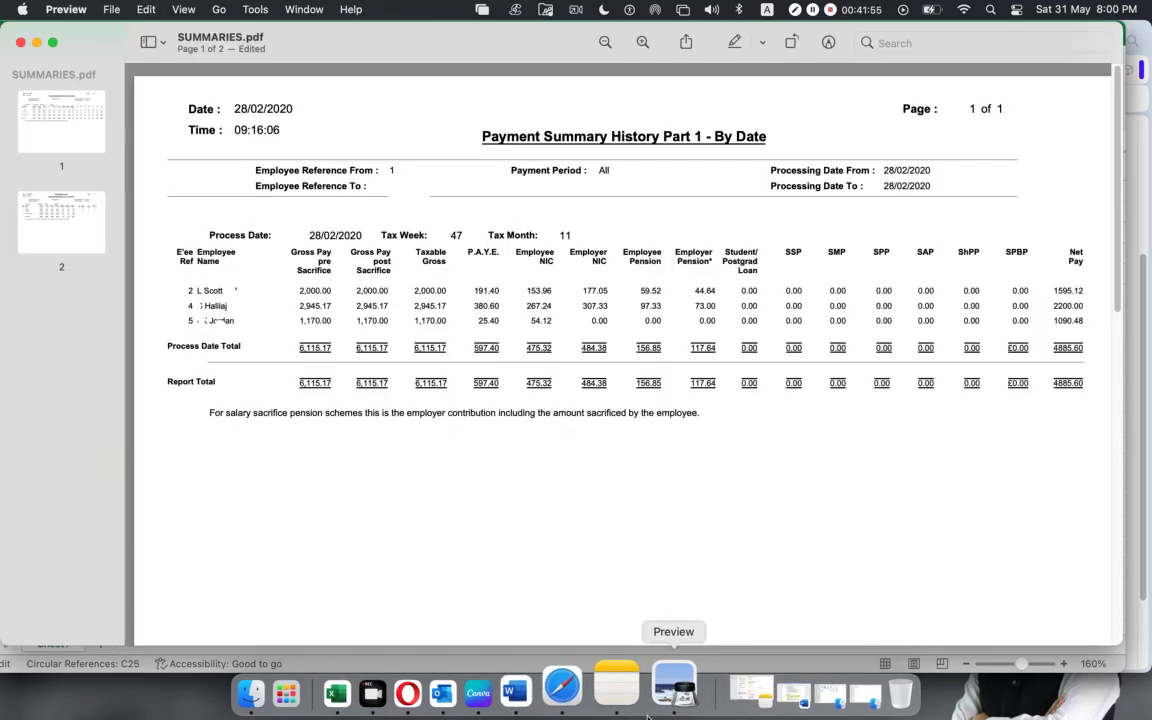
drag(1049, 383, 1080, 383)
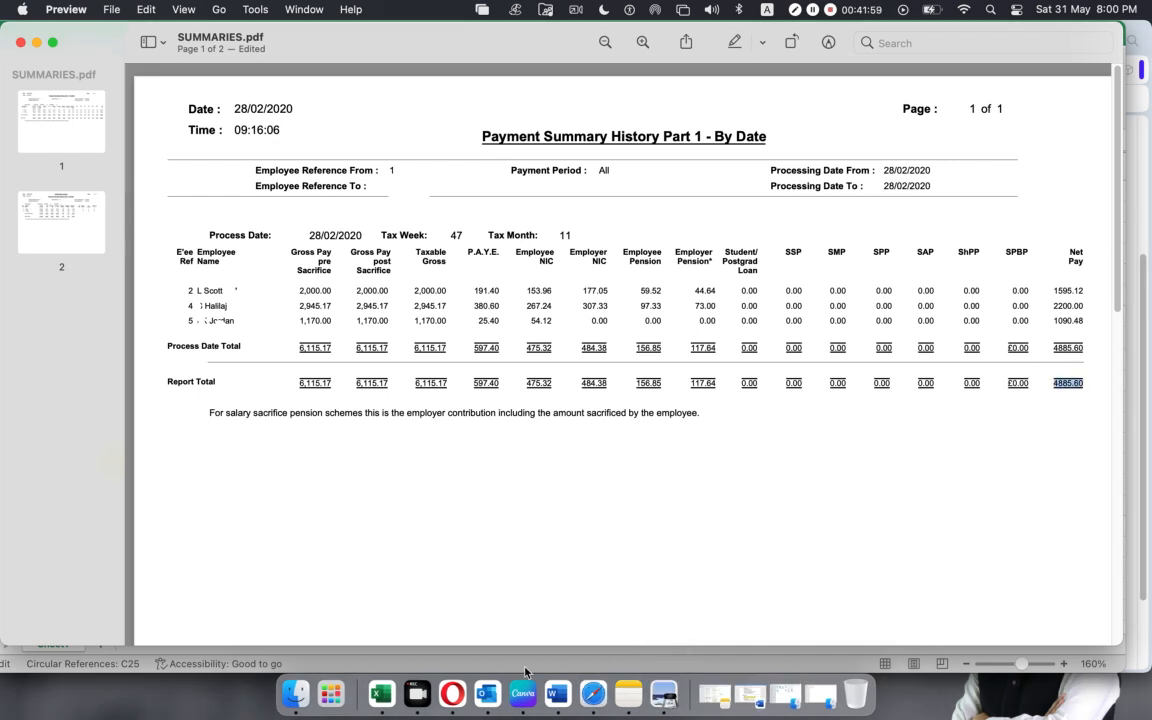
click(452, 693)
click(463, 542)
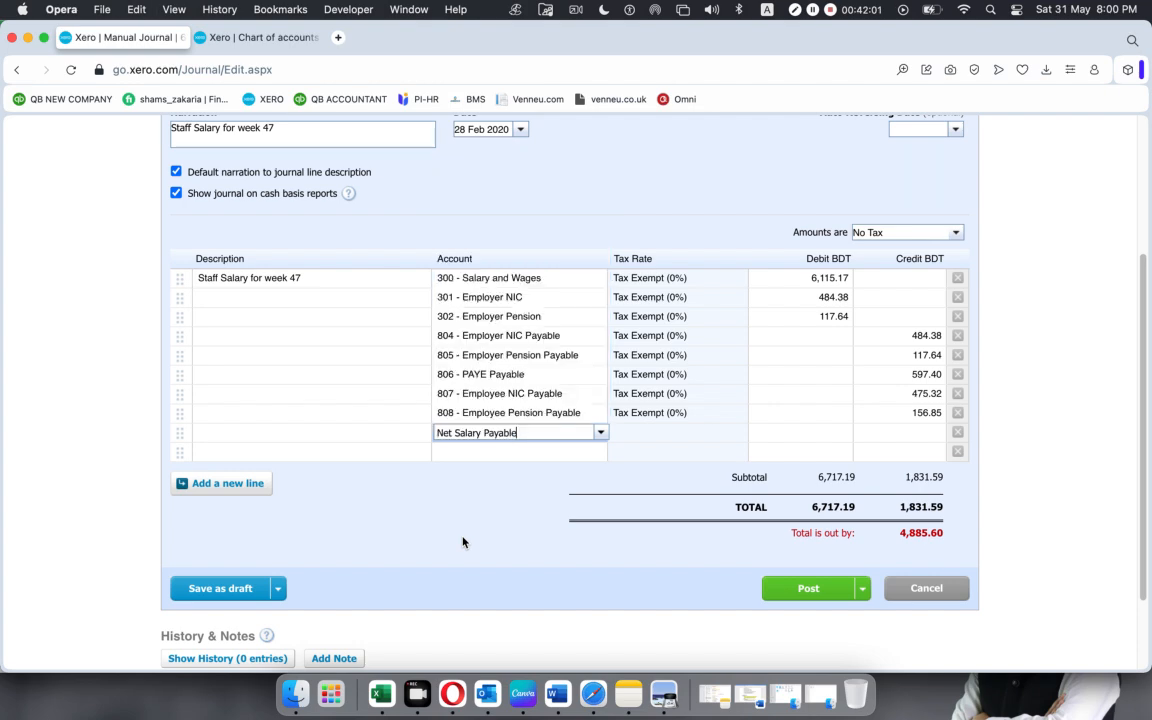
On the ninth journal line, add a new Liability account with code 809, named "Net Salary Payable".
click(599, 435)
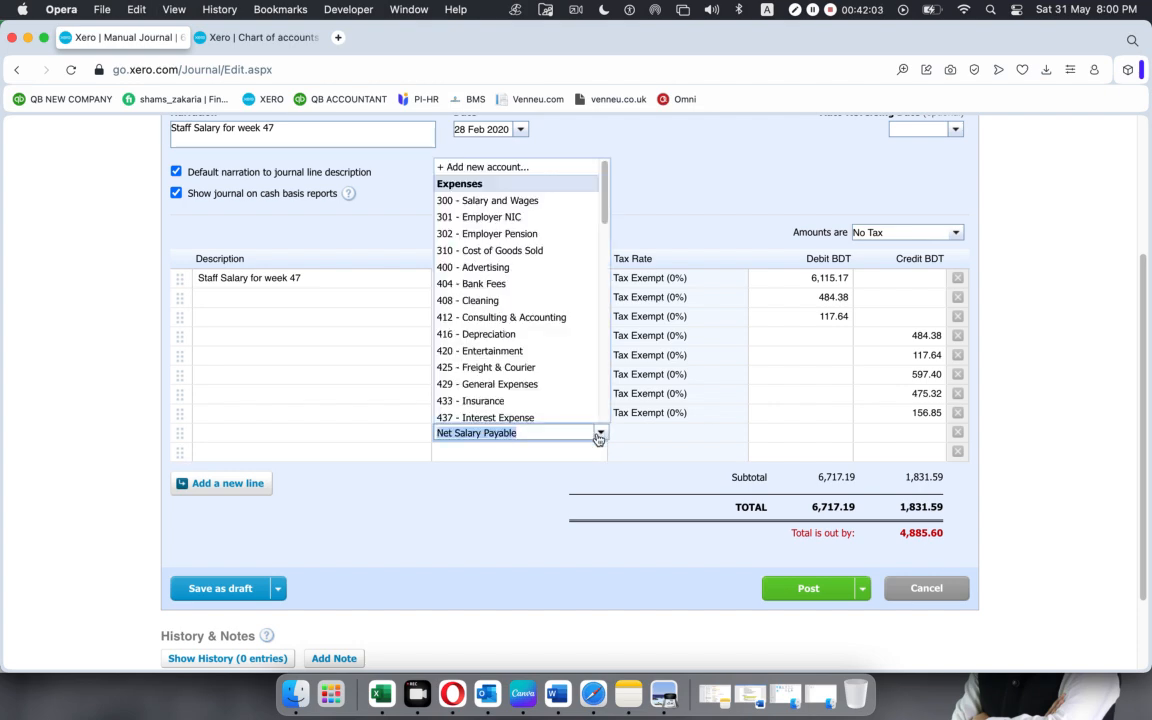
click(460, 167)
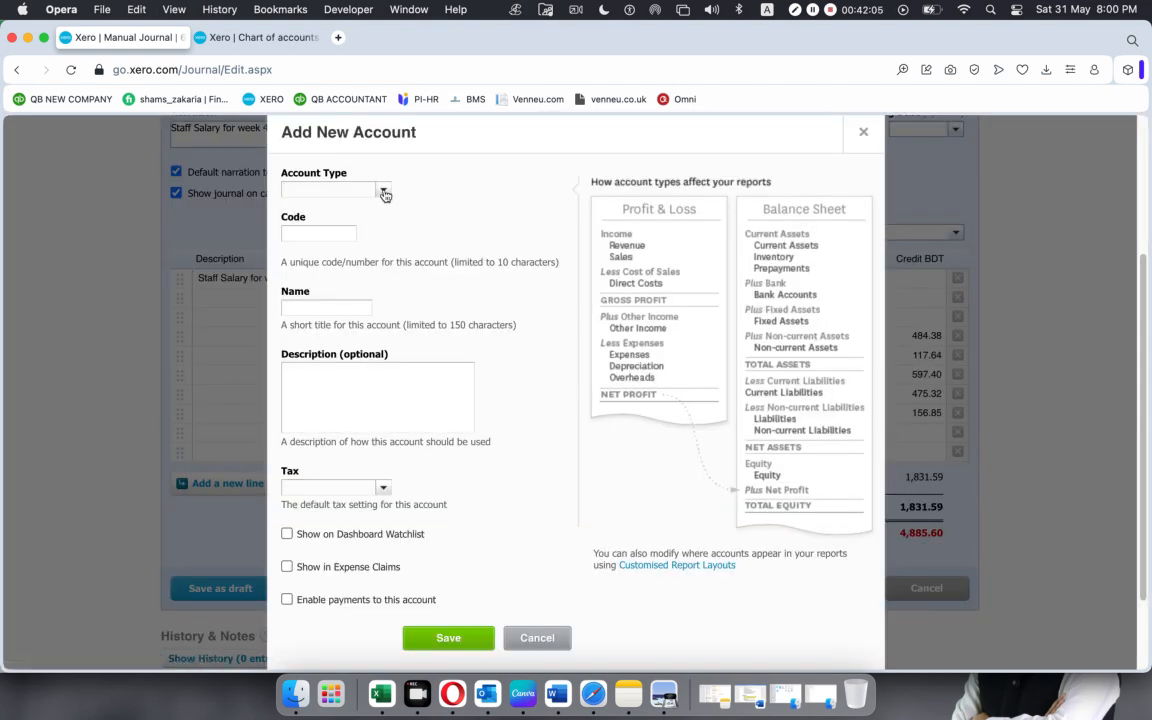
click(381, 190)
text(l)
click(370, 213)
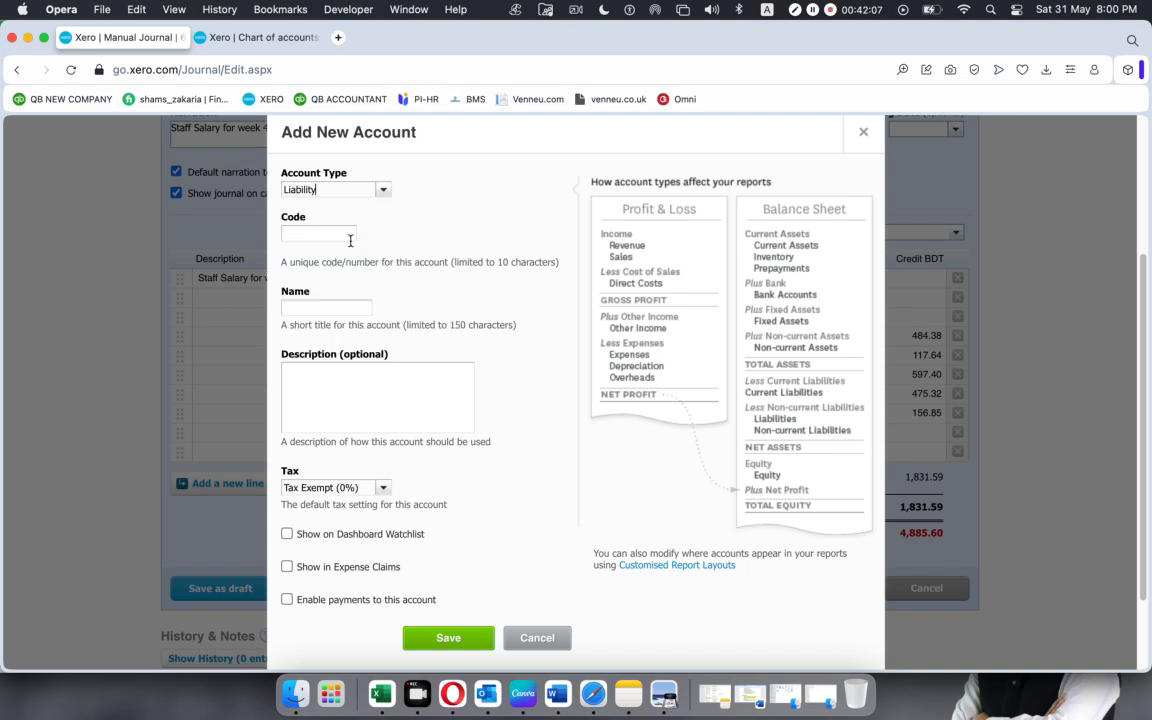
click(340, 234)
text(809)
click(333, 307)
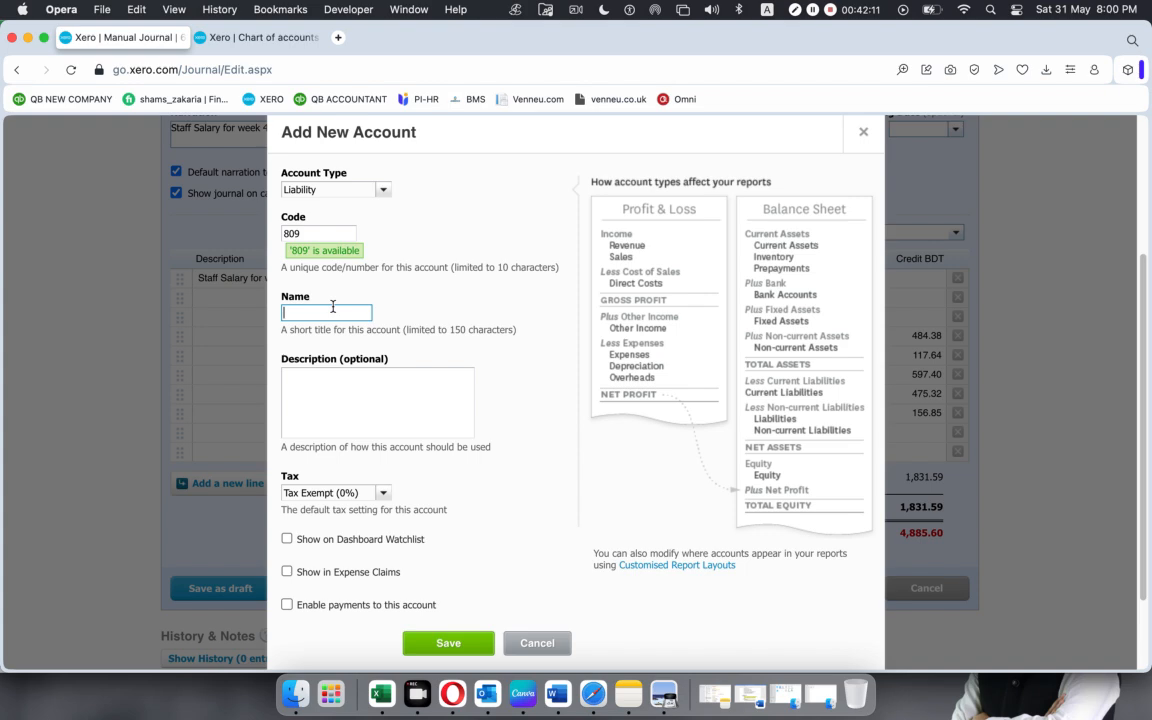
text(Net Salary Payable)
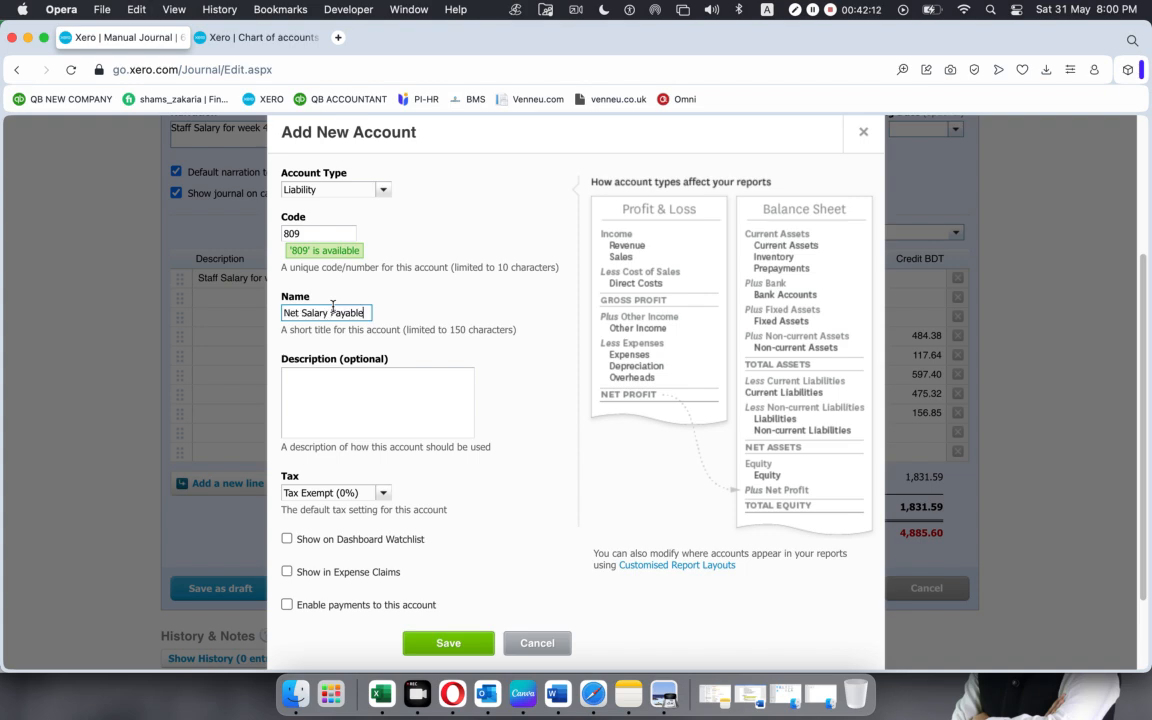
click(427, 648)
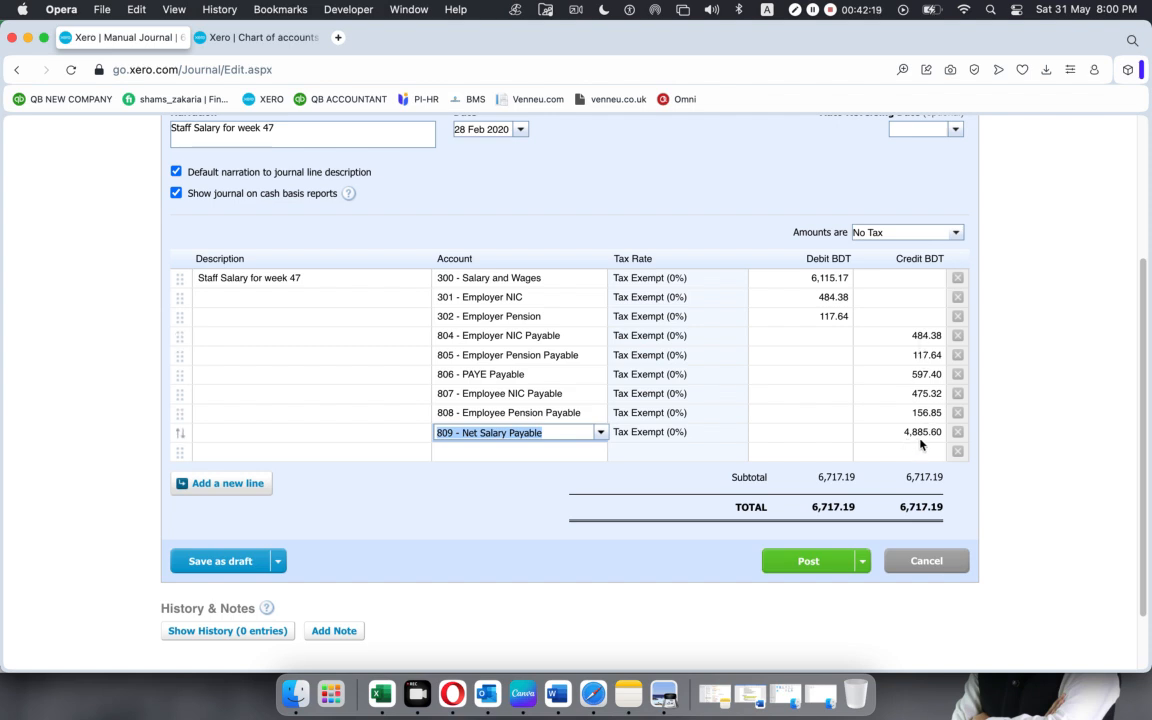
Compare the Net Salary Payable credit in the Xero journal with the payment summary PDF and the Excel worksheet.
click(663, 693)
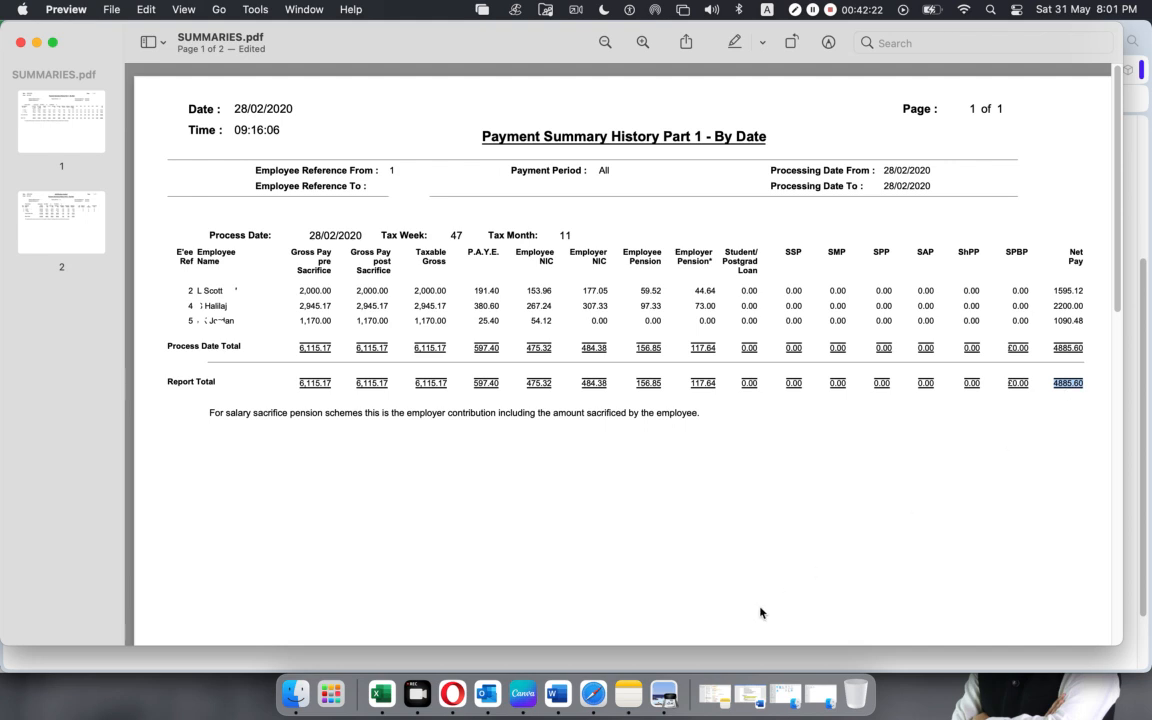
click(381, 693)
click(386, 465)
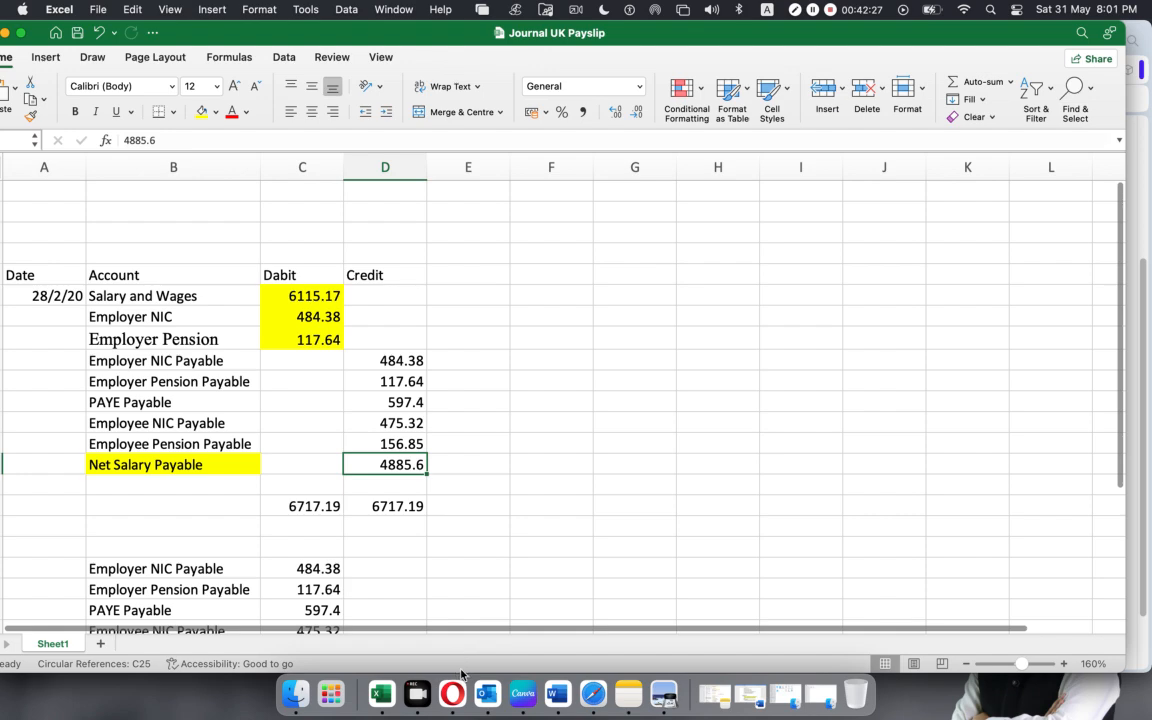
click(445, 690)
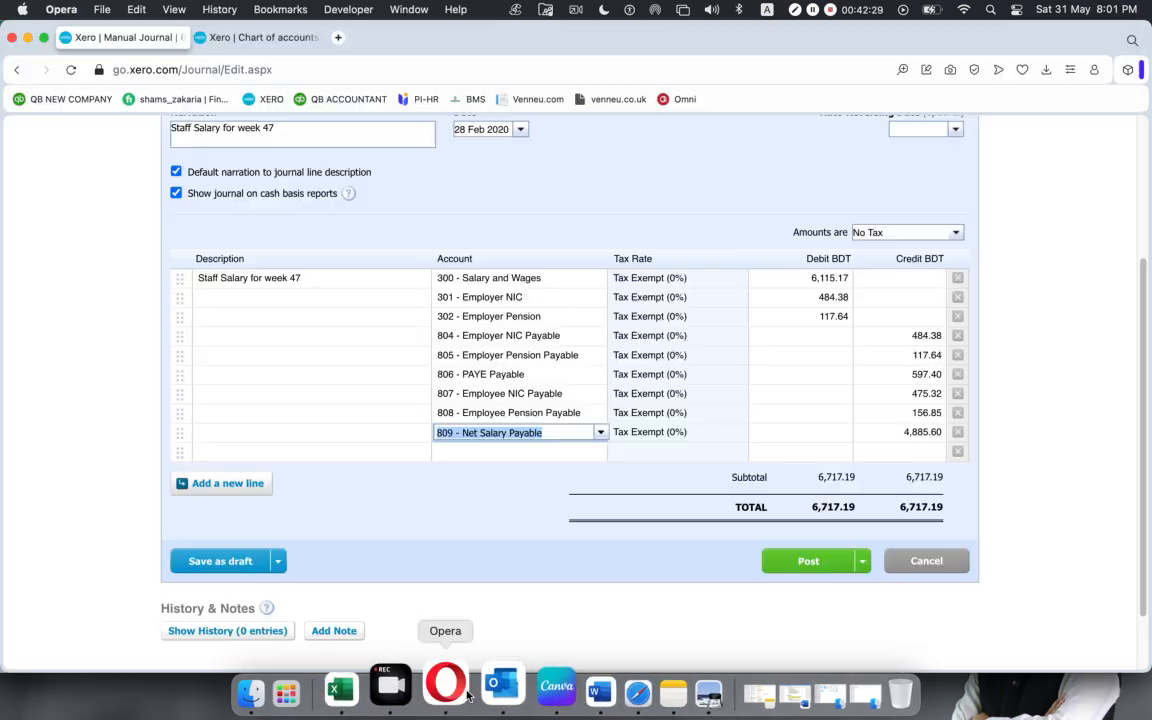
click(425, 529)
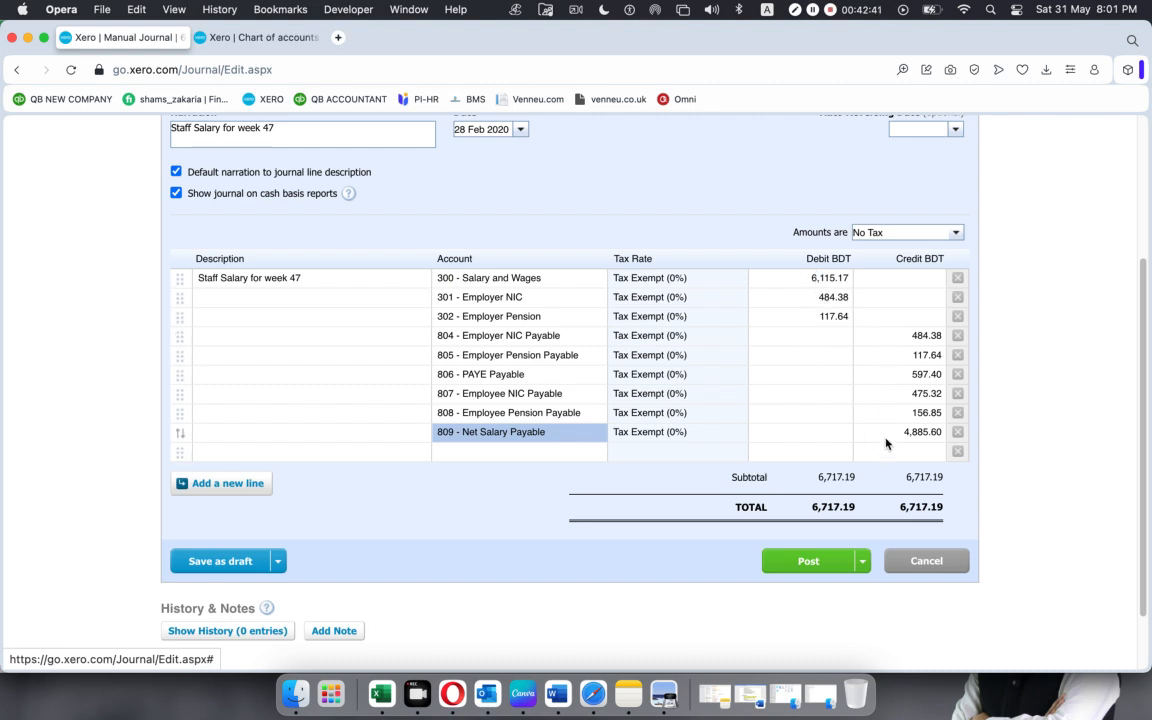
Post the balanced payroll journal, and open the reports list in the browser tab showing the chart of accounts.
click(801, 566)
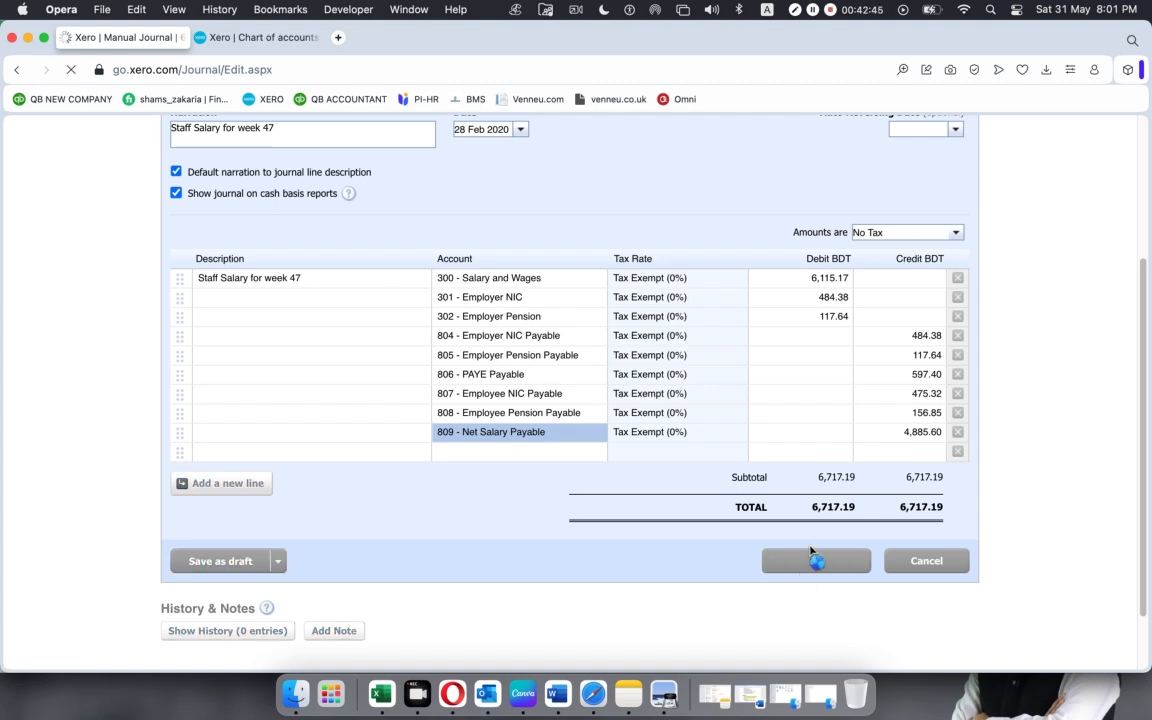
click(272, 38)
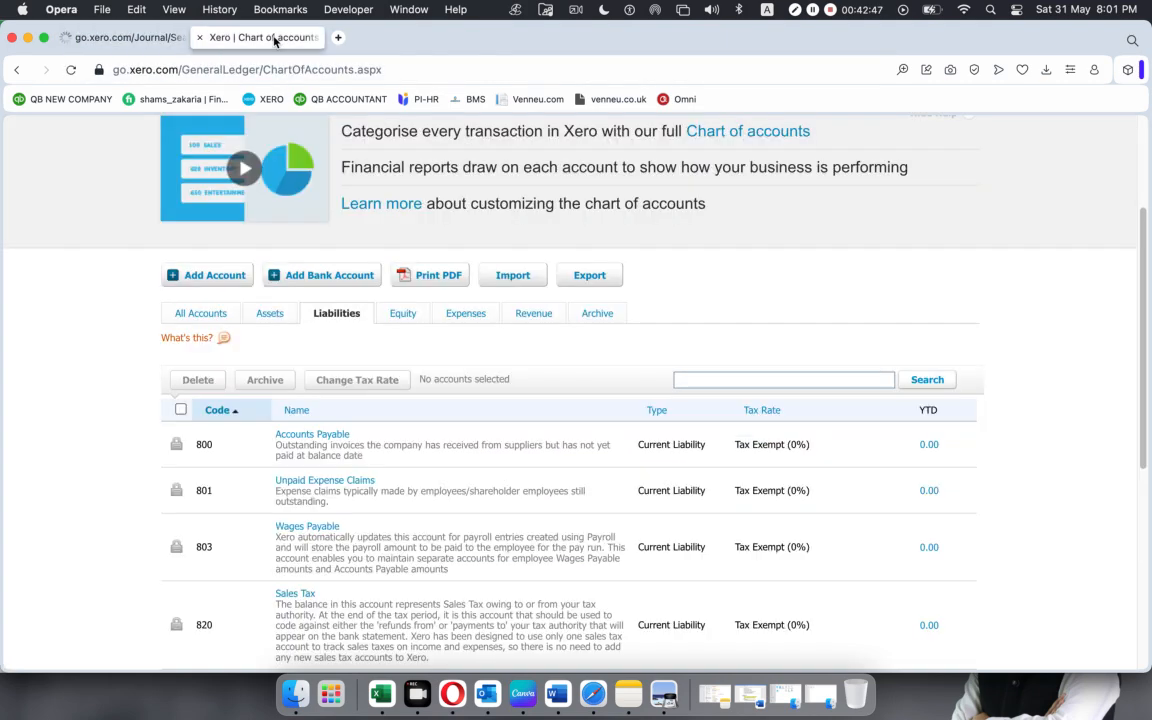
scroll(478, 322, down, 5)
scroll(480, 323, up, 10)
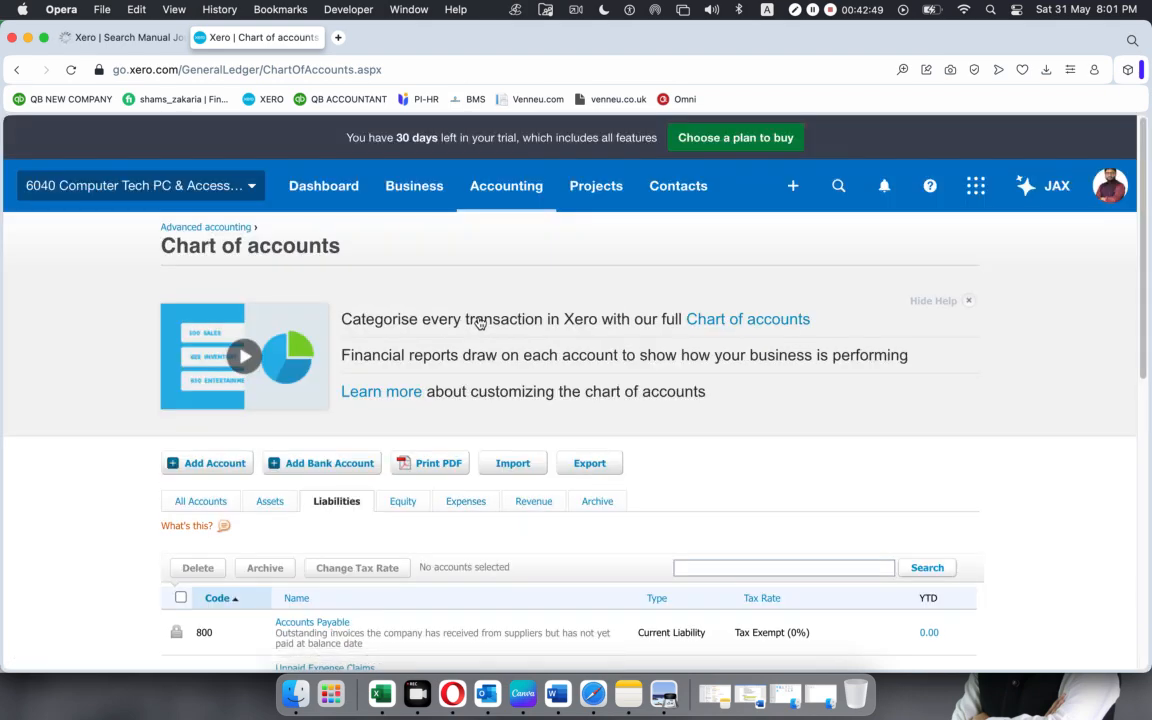
click(507, 186)
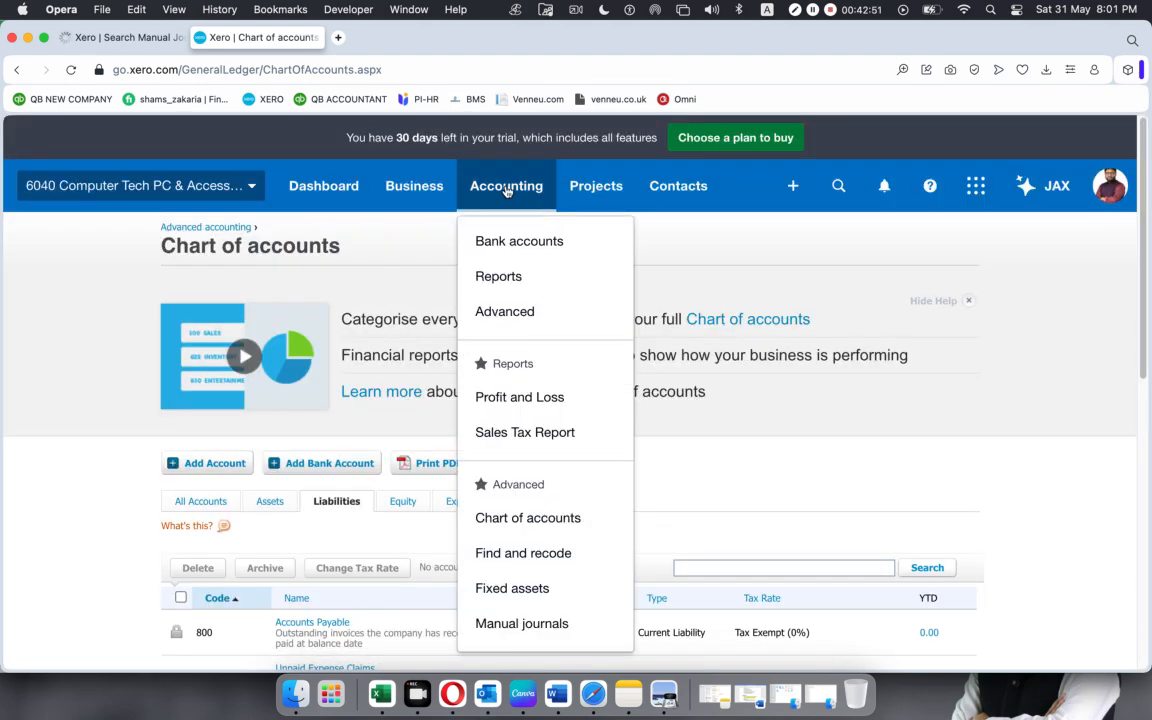
click(497, 280)
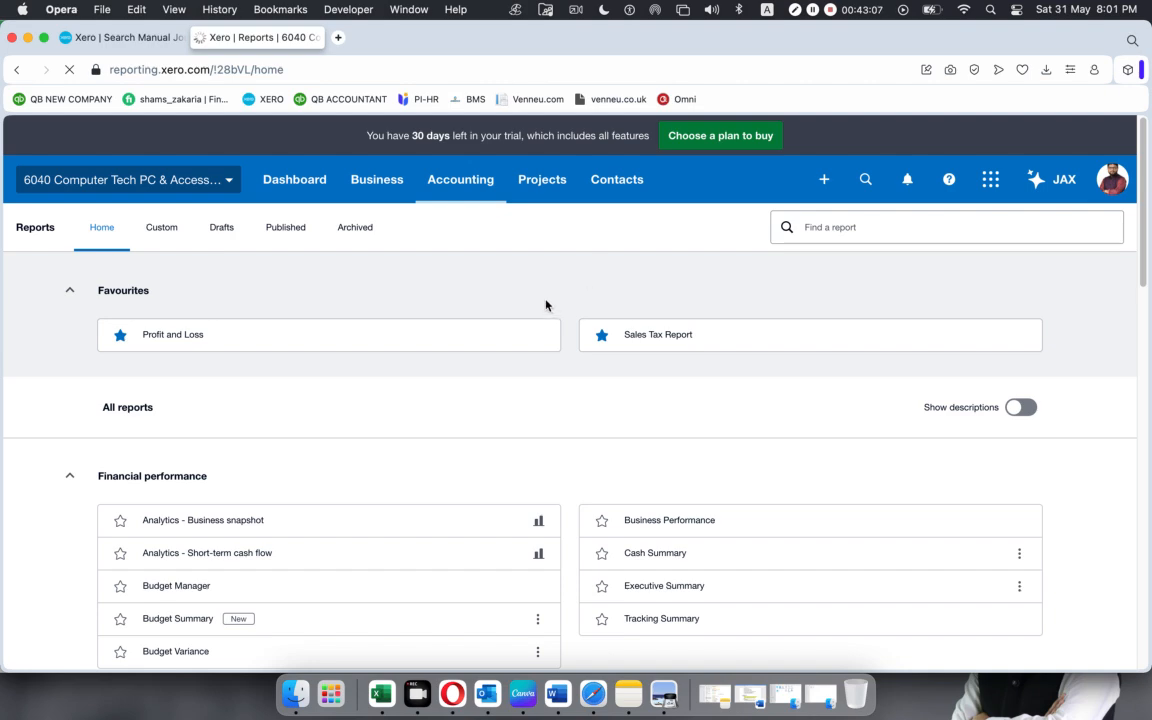
Look through the available reports, search for "balan" and open the Balance Sheet report.
scroll(520, 406, down, 1)
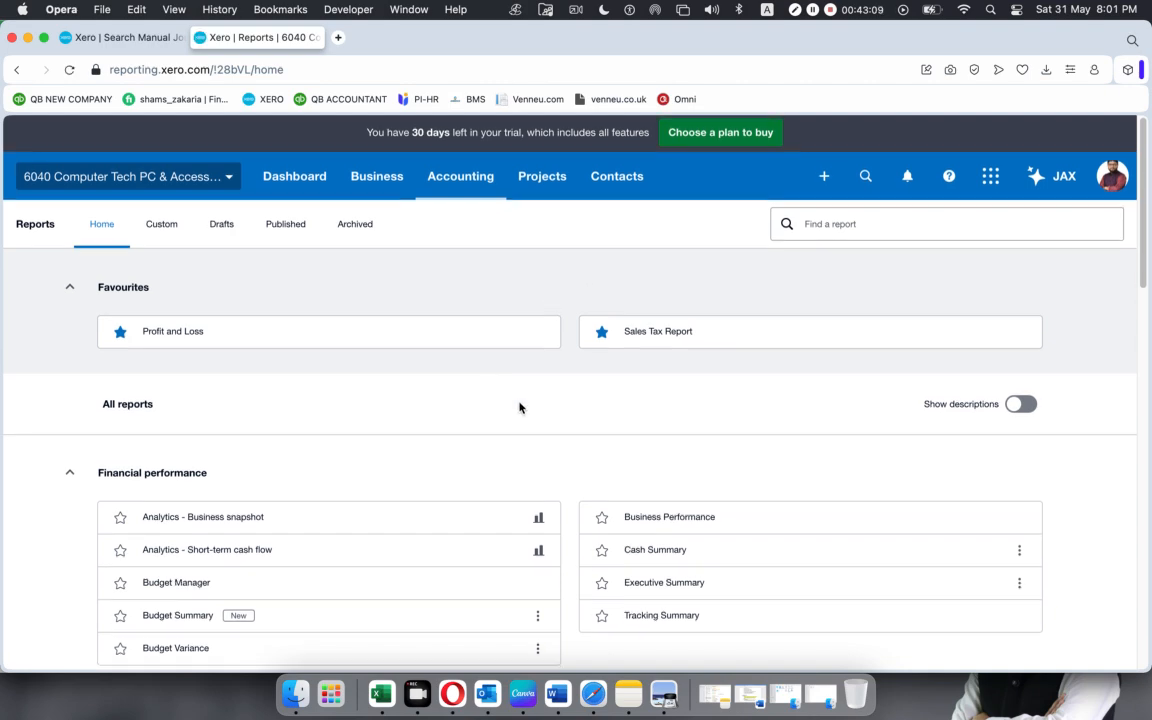
scroll(519, 406, down, 3)
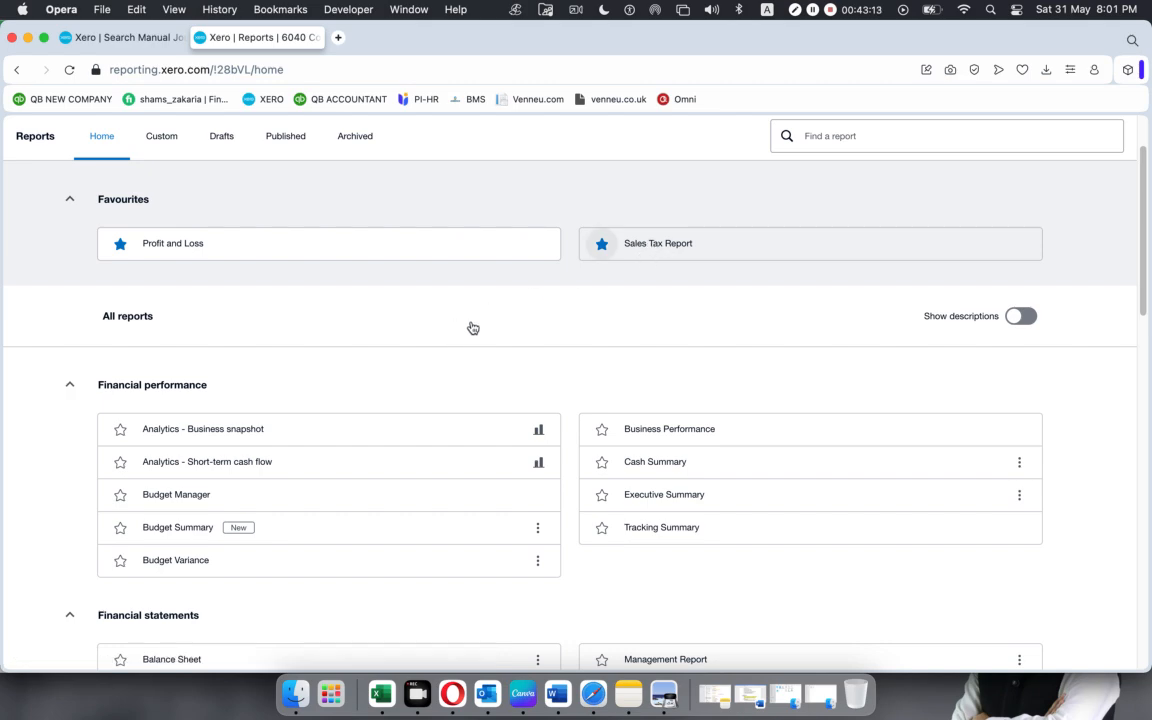
scroll(409, 330, down, 10)
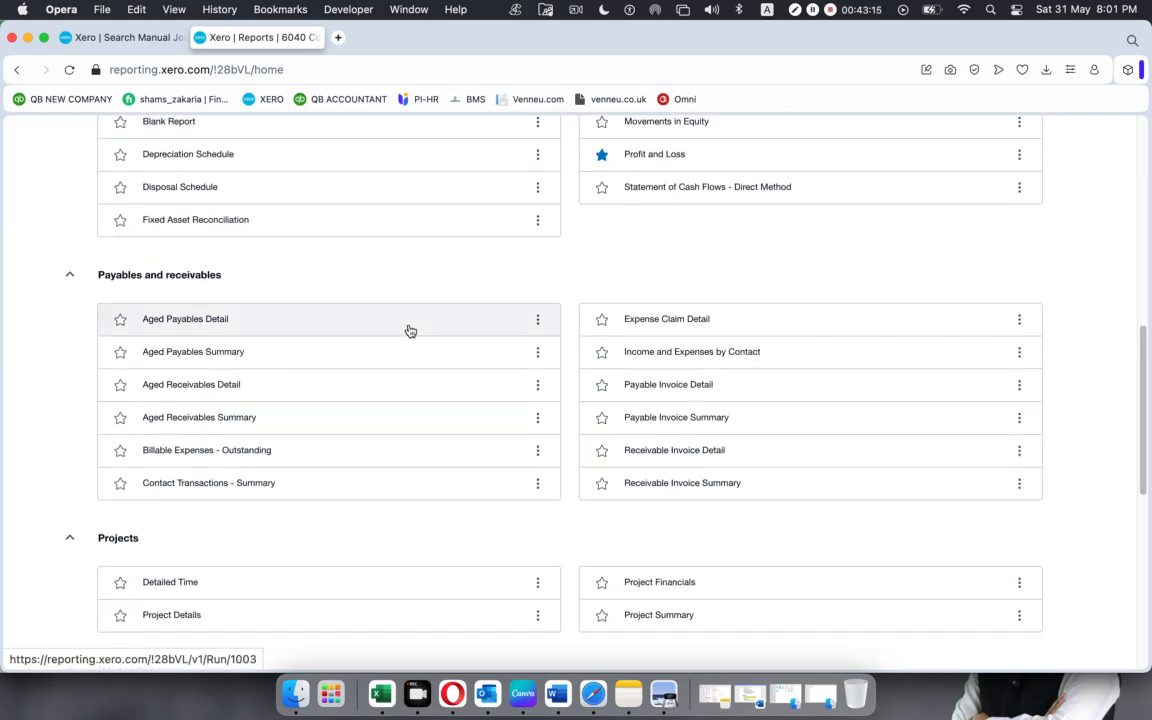
scroll(409, 330, up, 10)
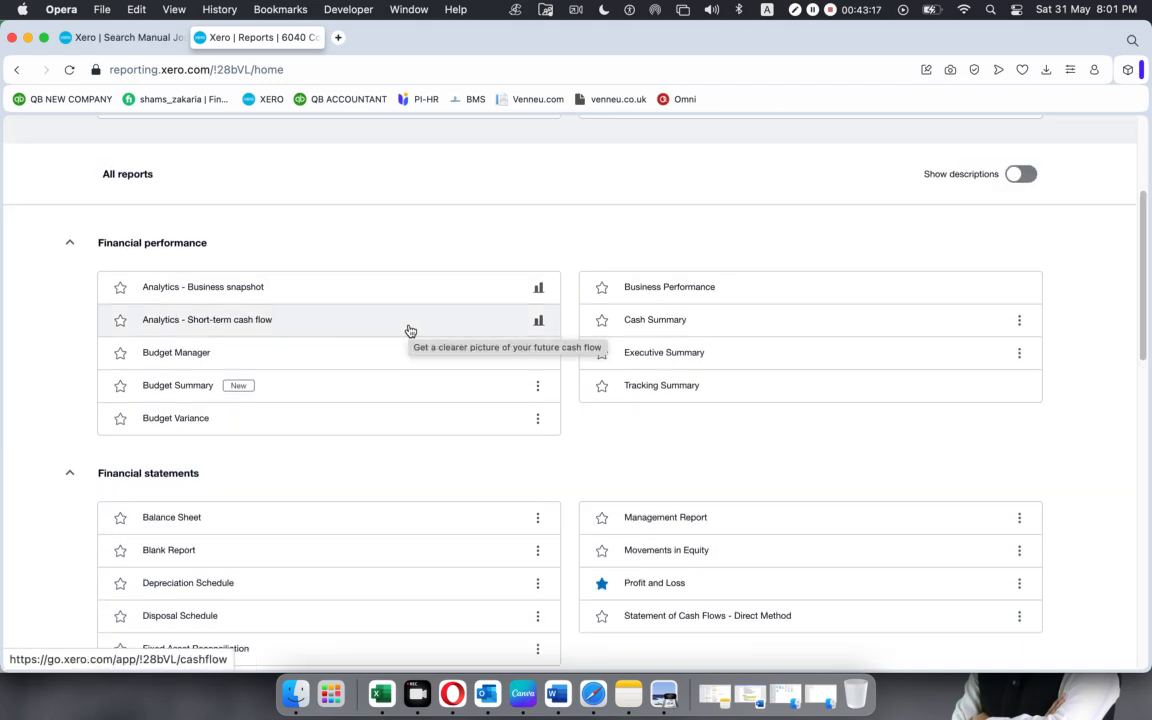
scroll(409, 330, up, 5)
click(823, 216)
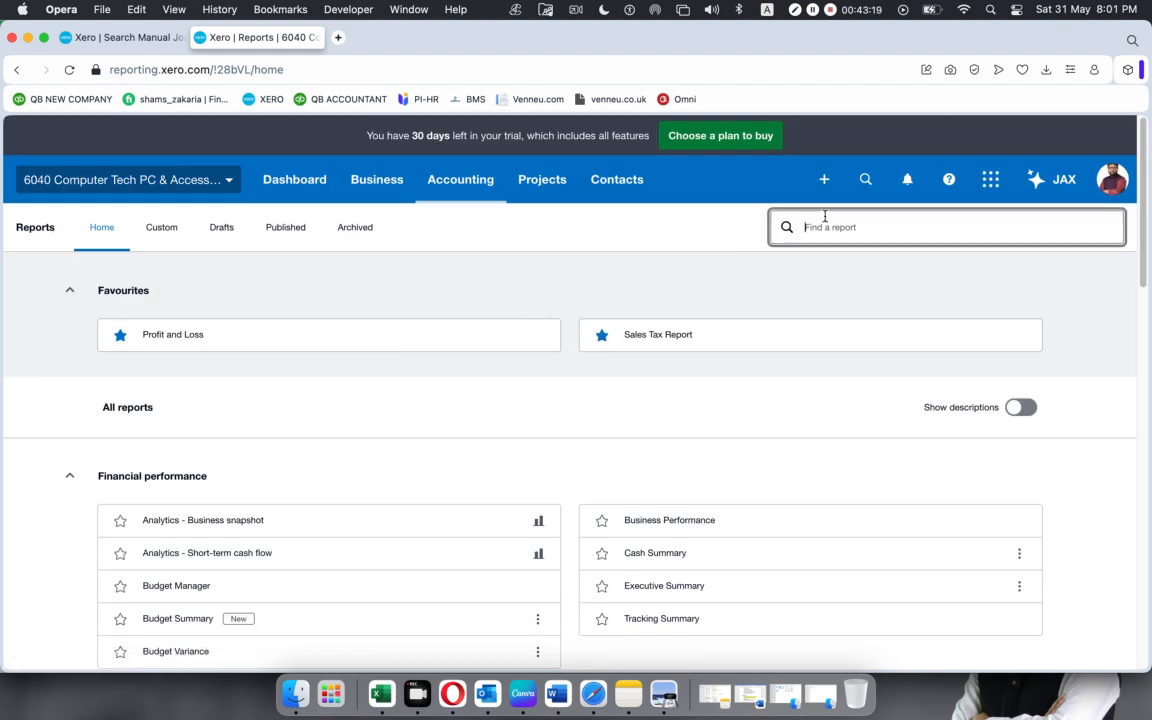
text(balan)
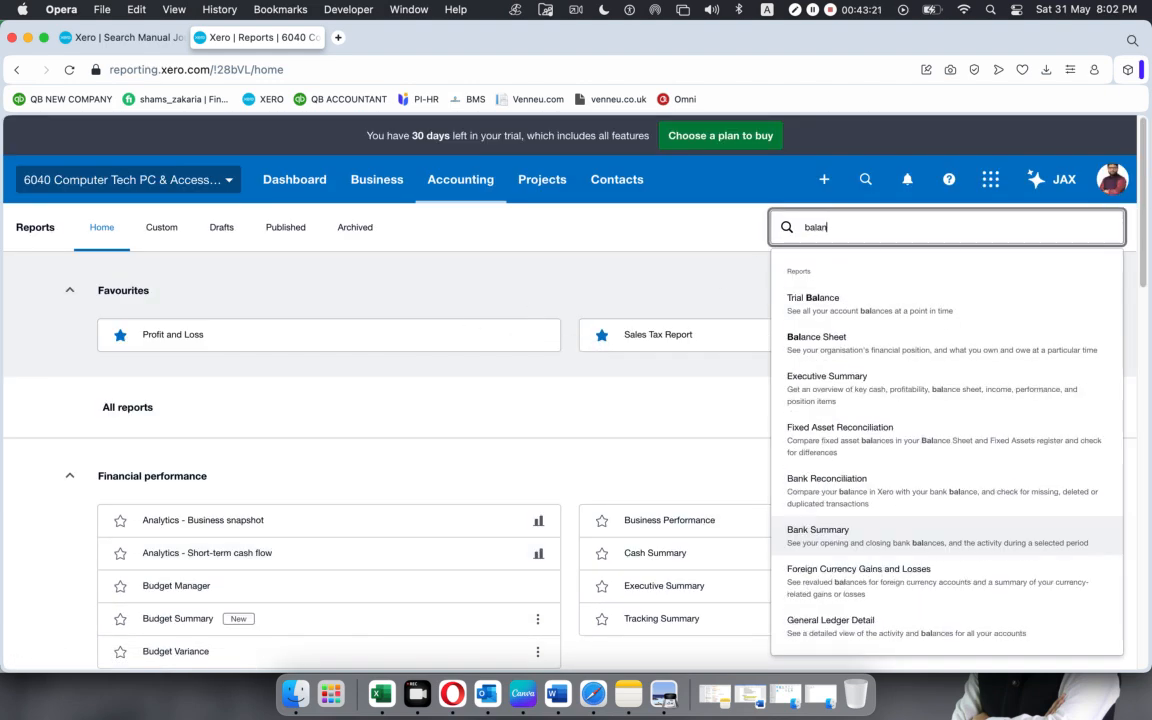
click(872, 355)
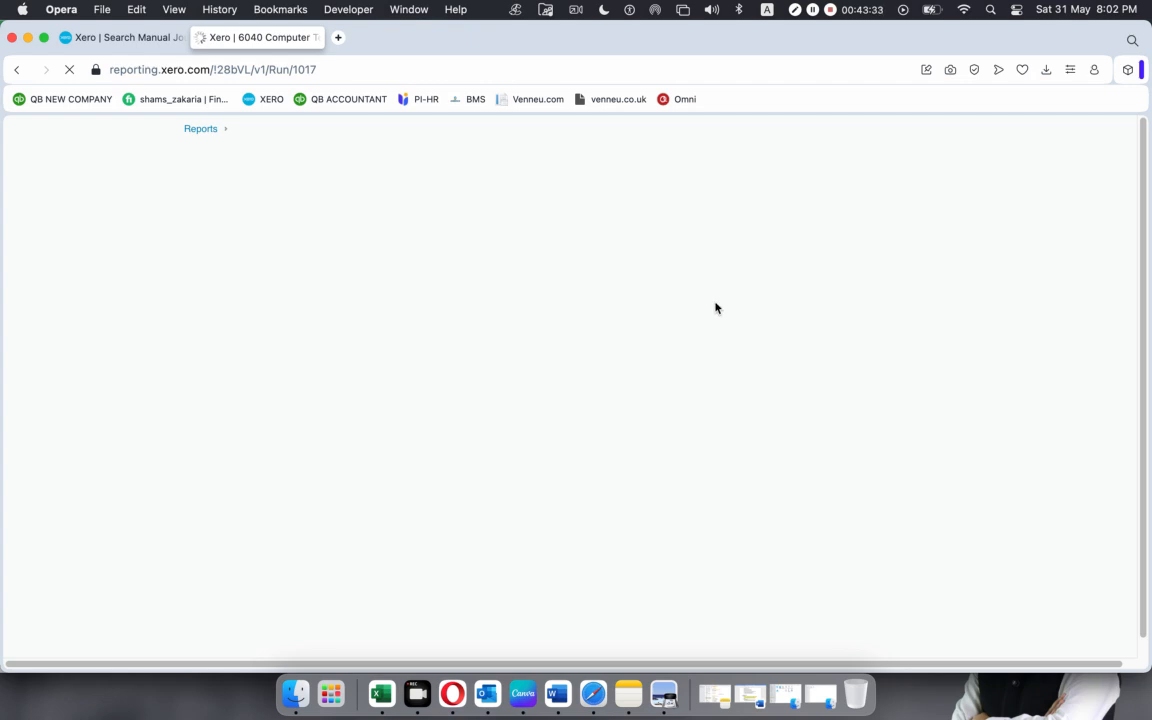
Duplicate the Balance Sheet browser tab and review the payroll liabilities and equity in the original tab.
right_click(290, 40)
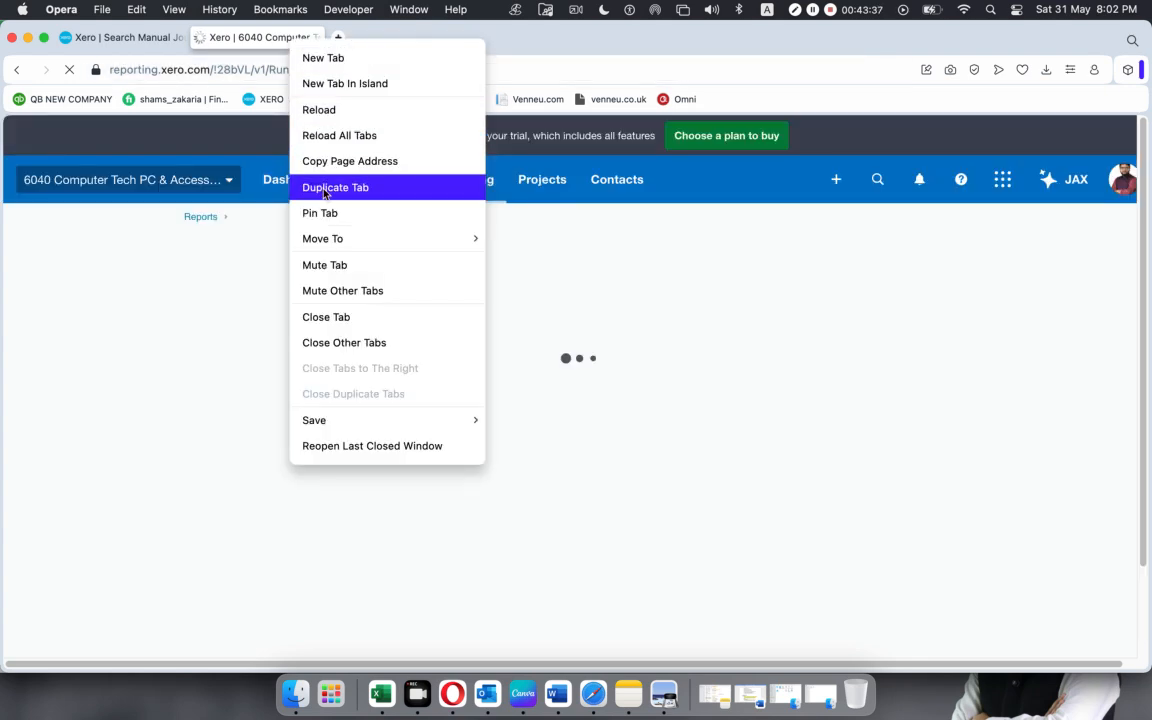
click(312, 188)
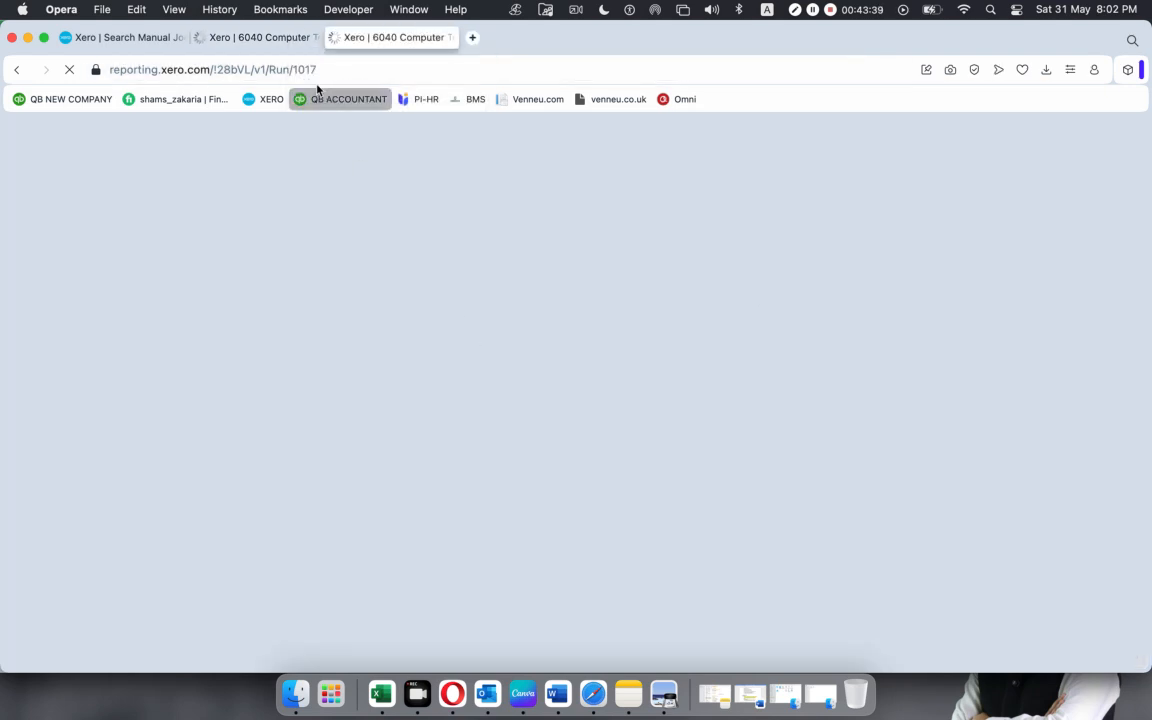
click(262, 38)
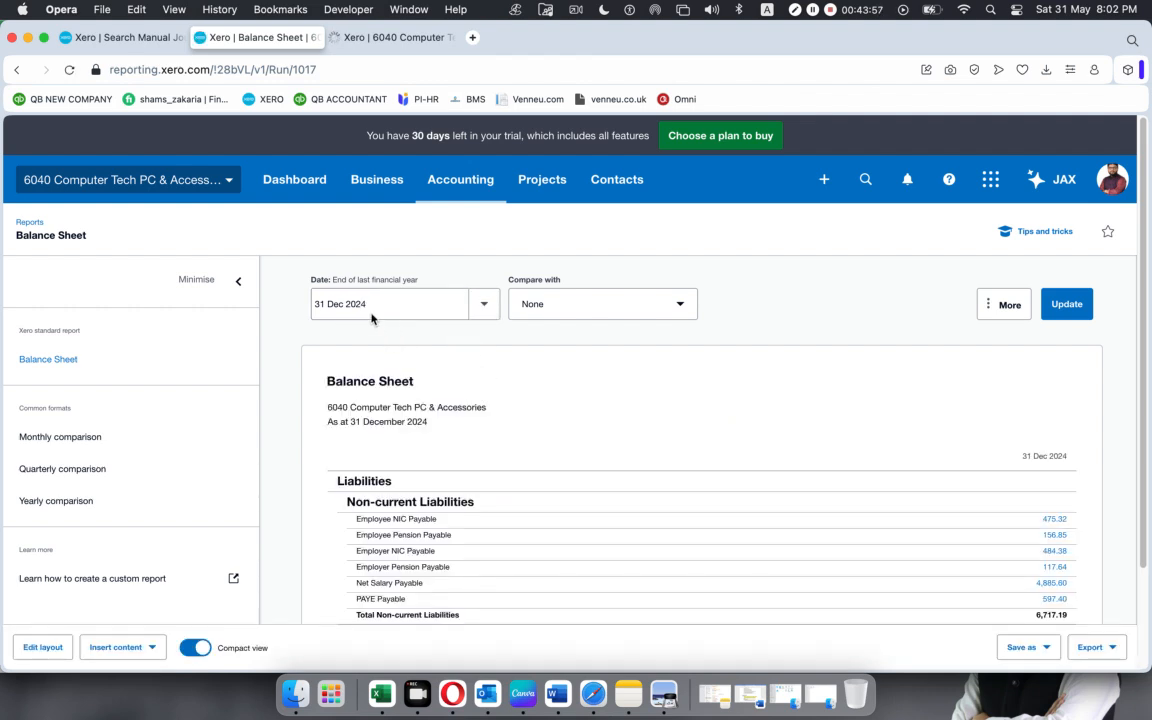
scroll(509, 409, down, 1)
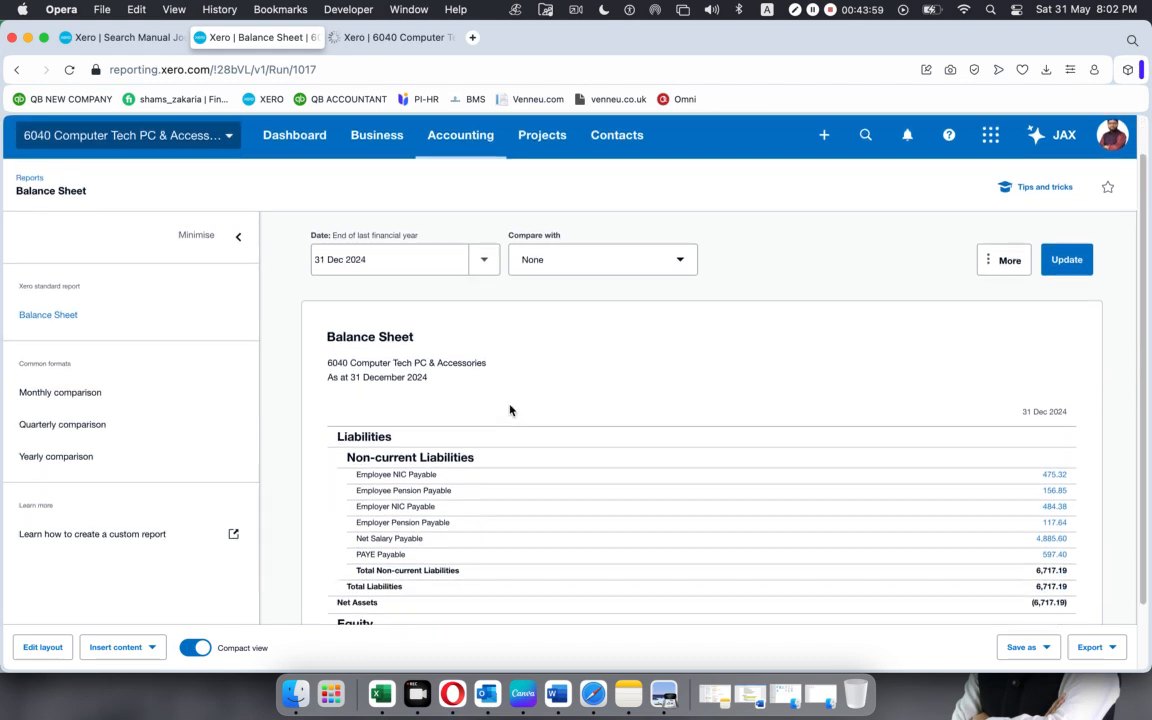
scroll(509, 410, down, 2)
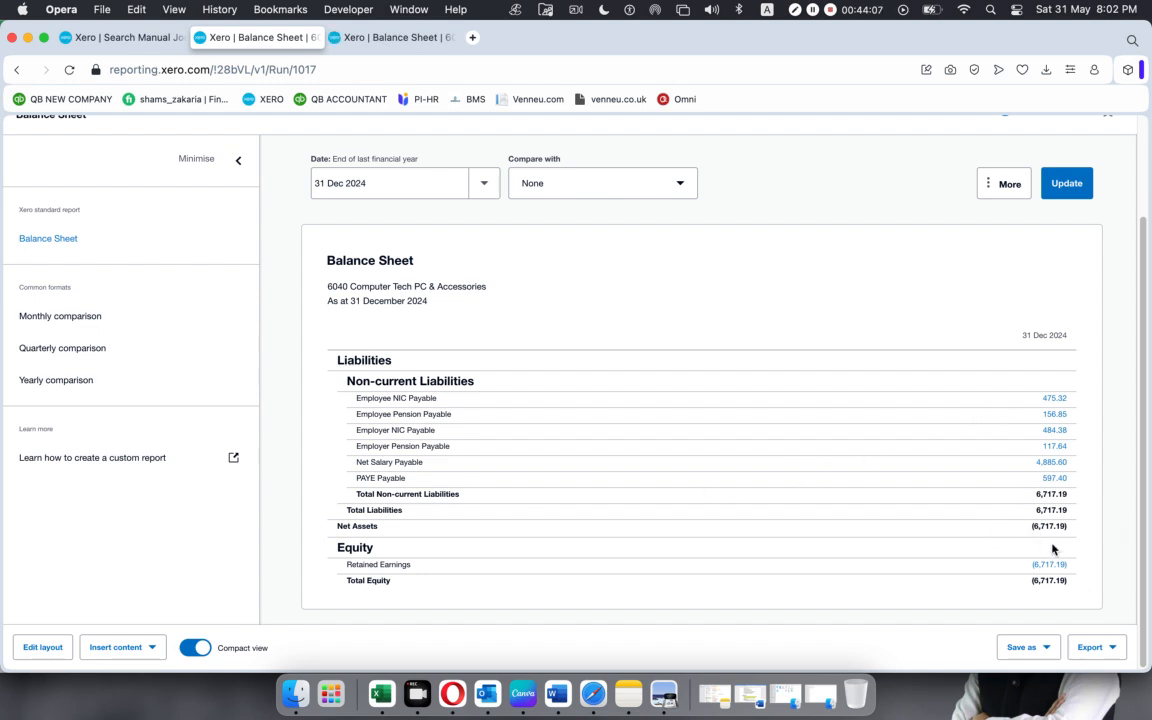
In the duplicated Balance Sheet tab, open the Profit and Loss report from the reports list.
click(399, 38)
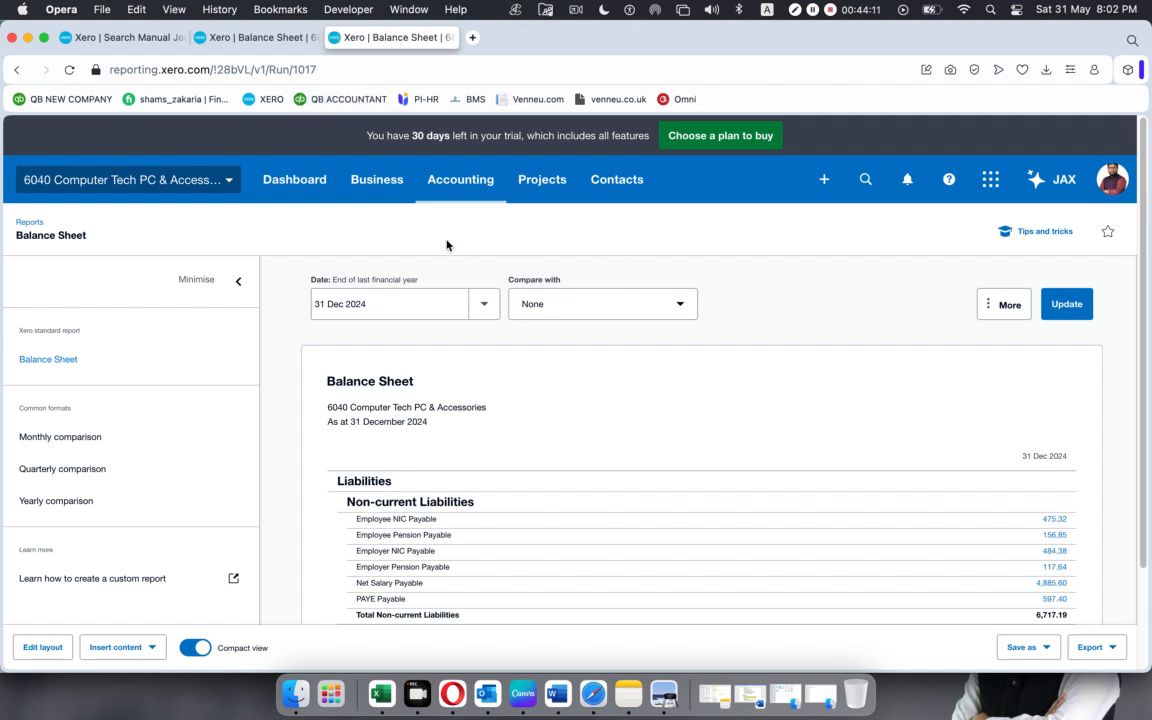
click(474, 181)
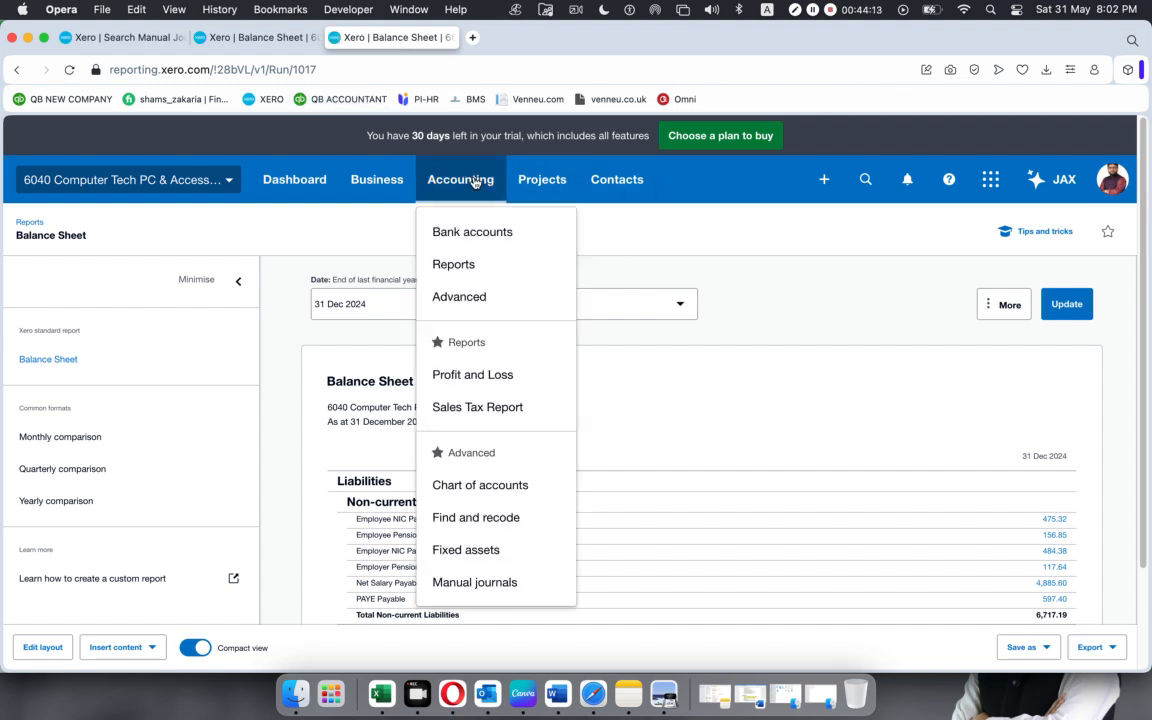
click(494, 271)
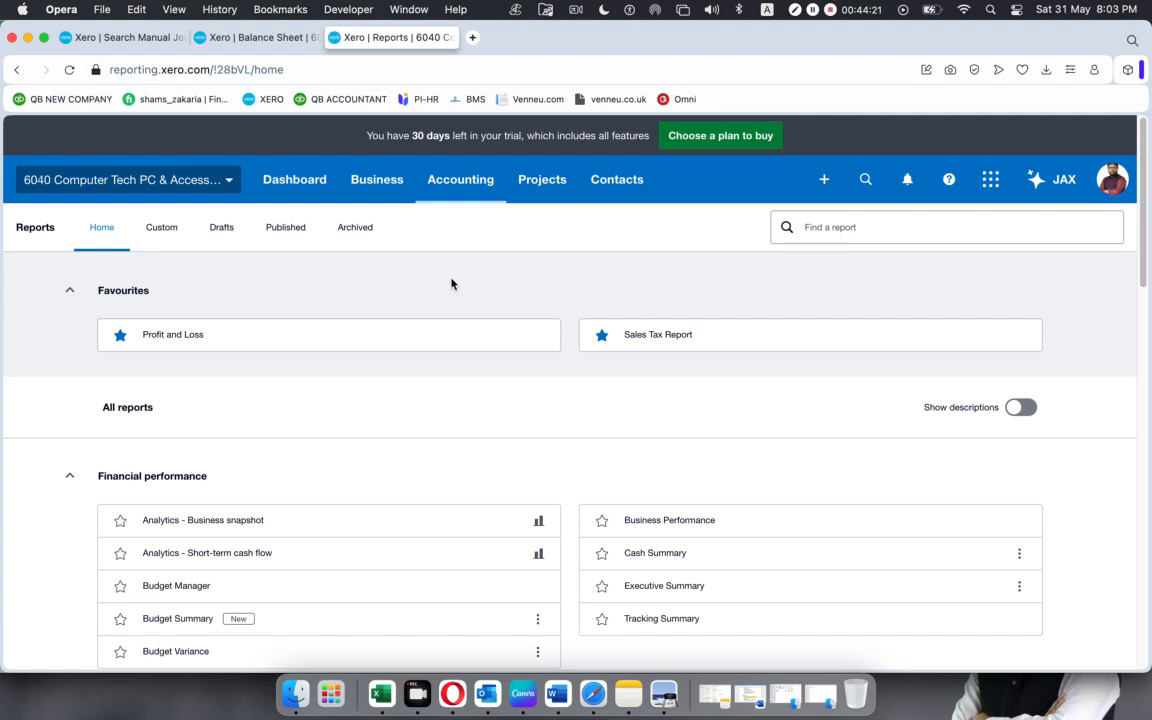
click(468, 352)
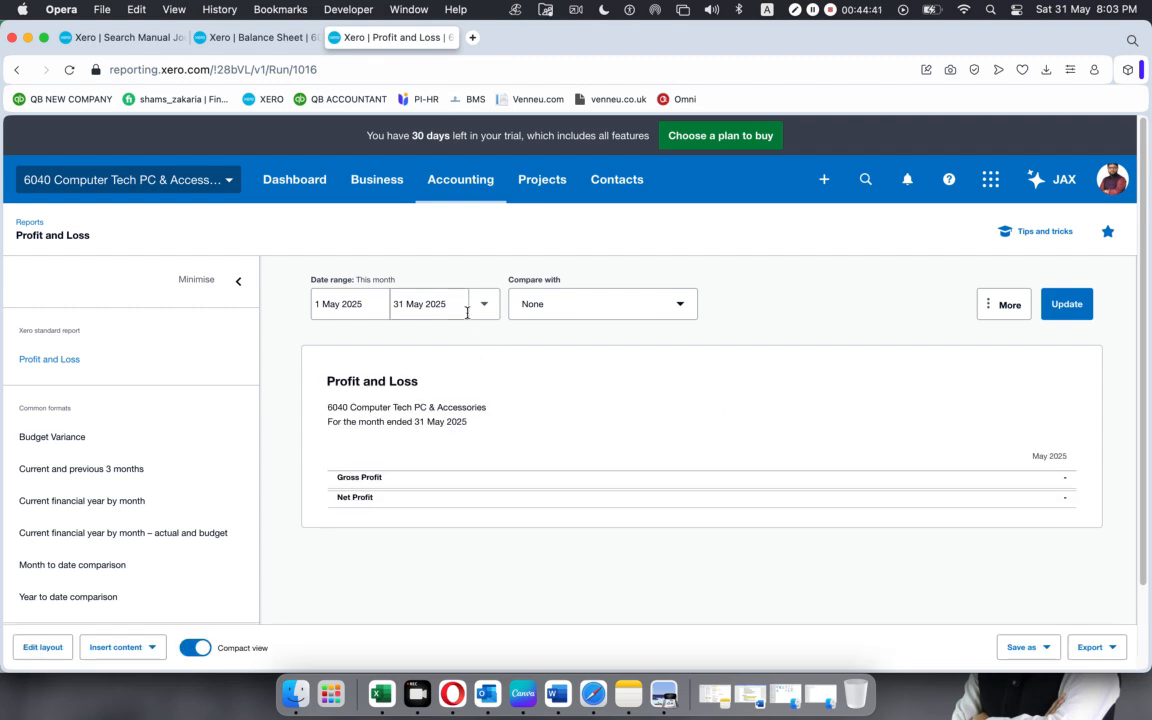
Give the Profit and Loss report a custom date range with 1 Feb 2020 as the start date.
click(484, 306)
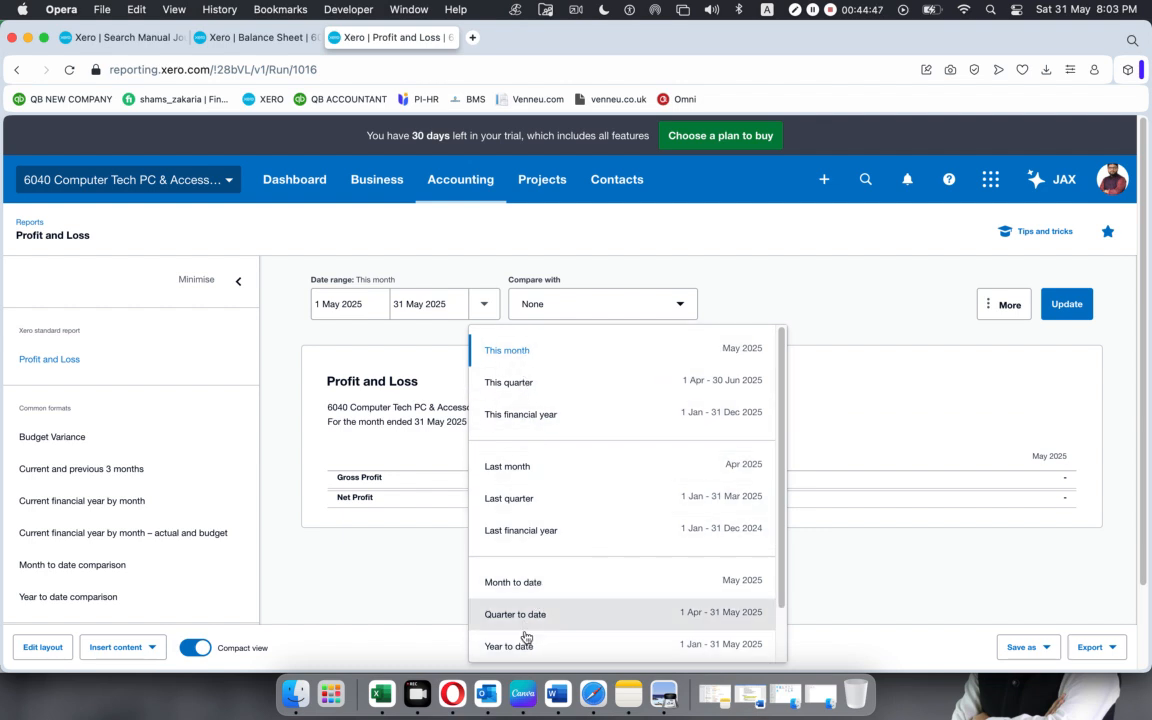
scroll(530, 587, down, 2)
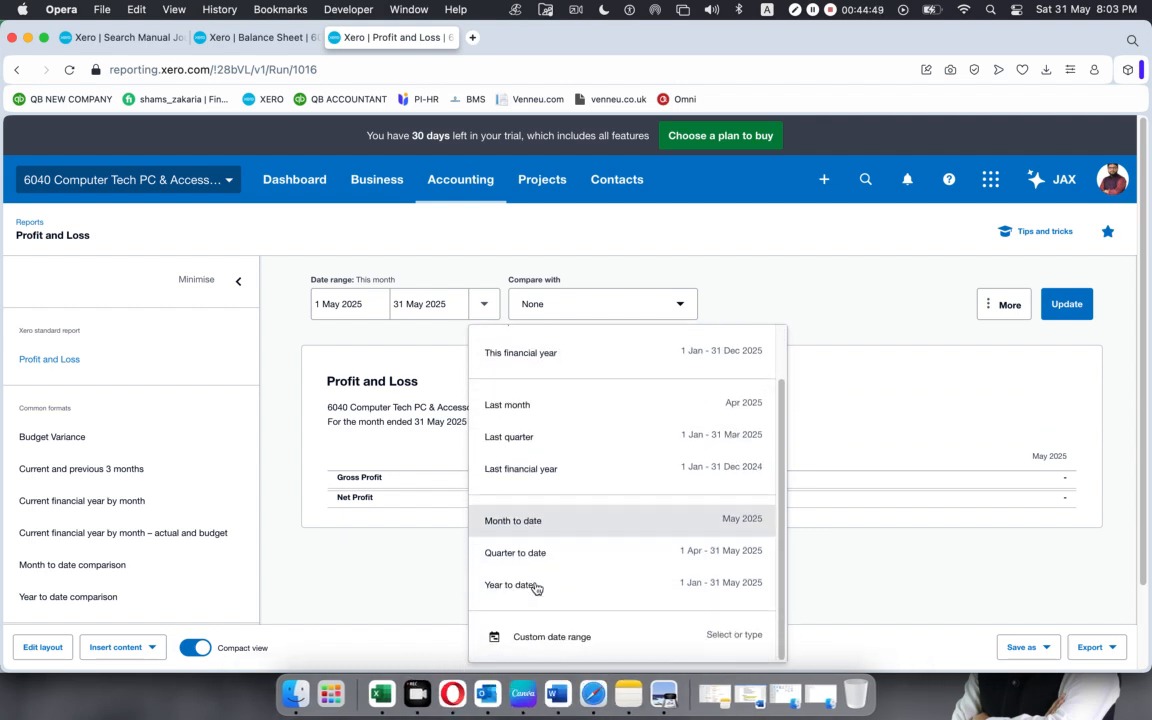
click(535, 646)
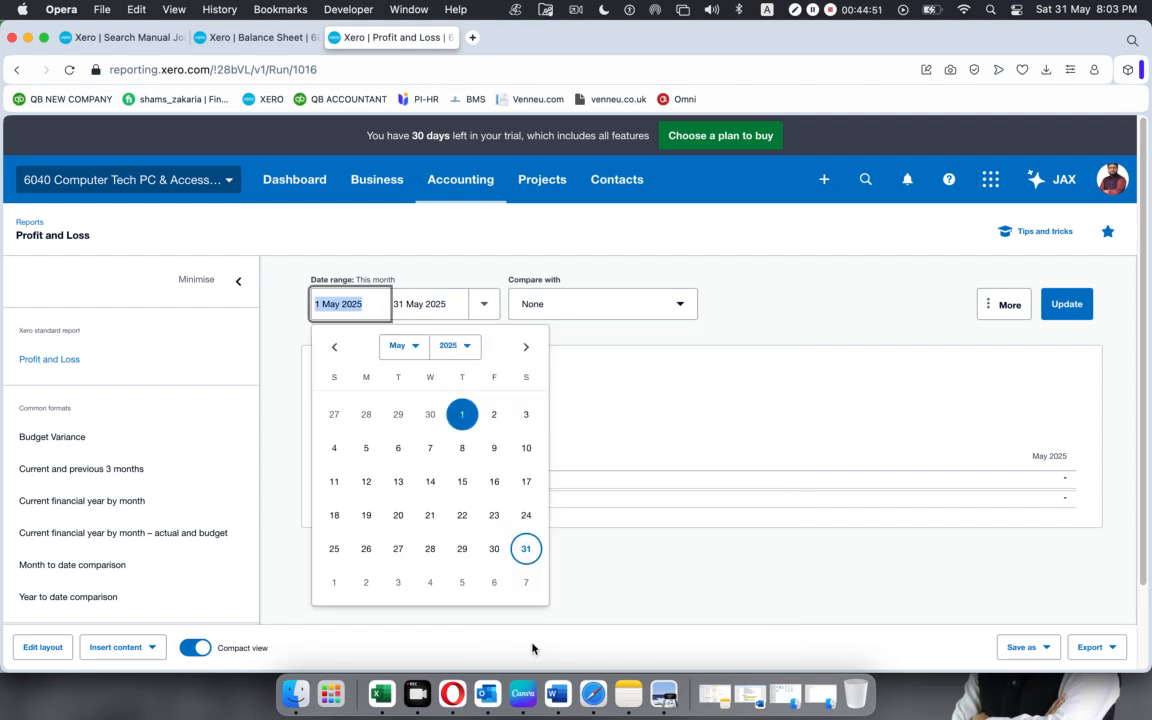
click(466, 346)
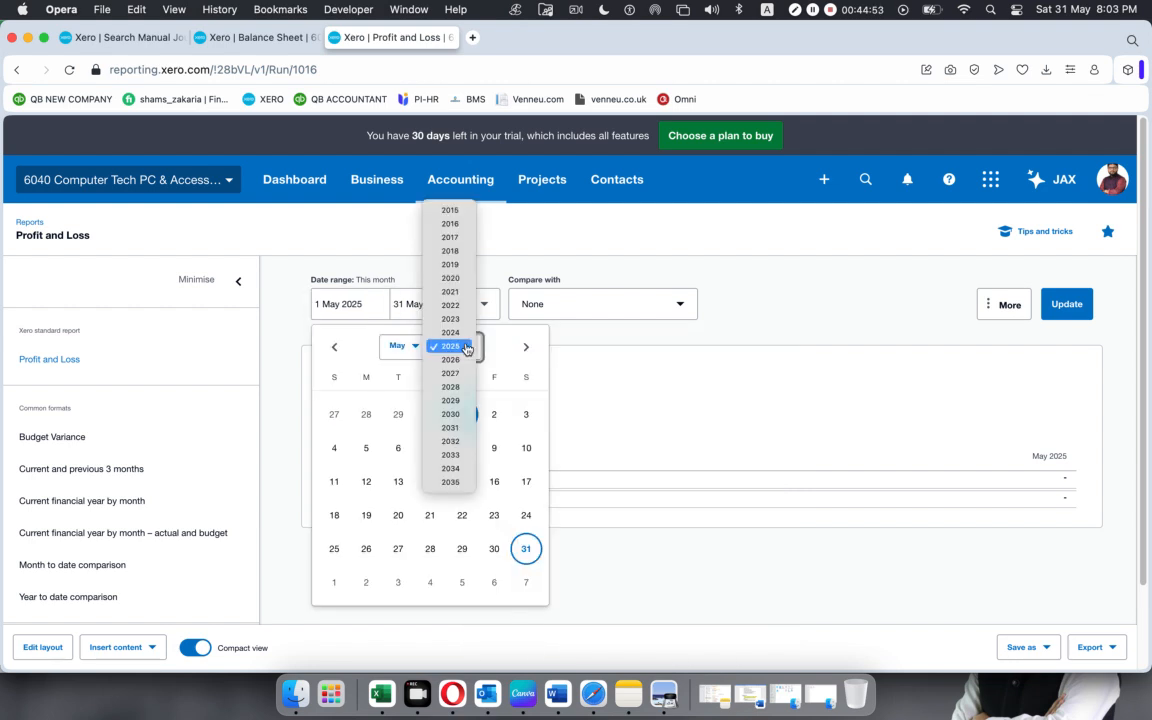
click(458, 281)
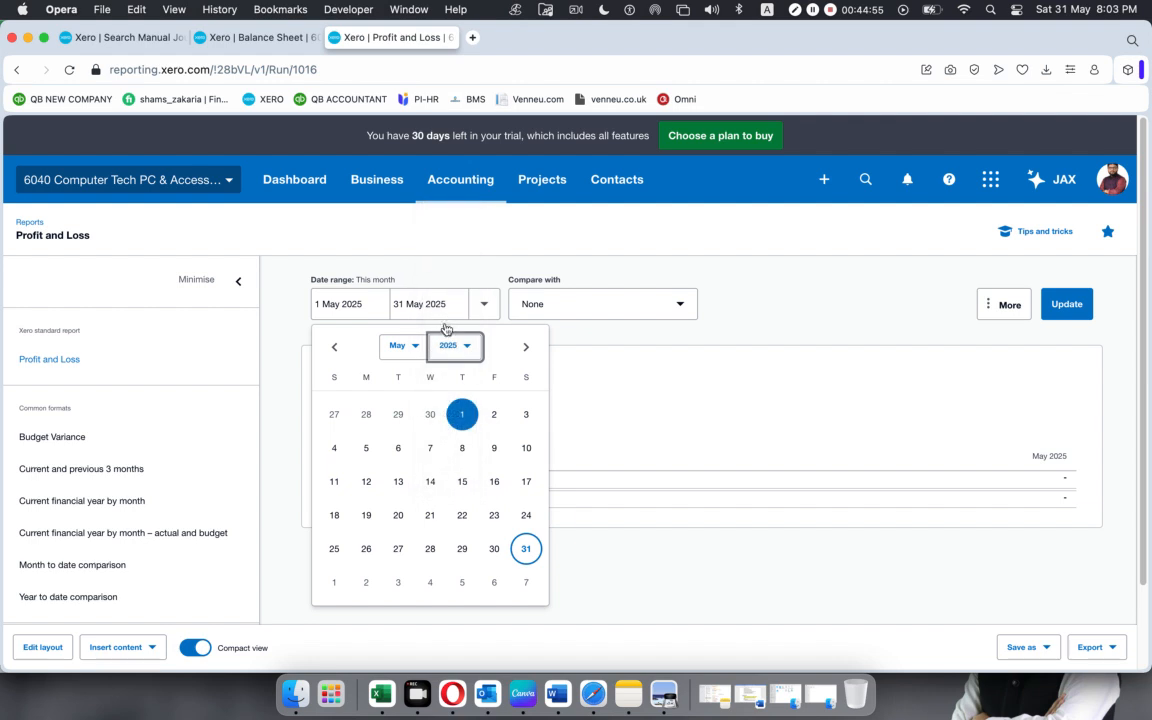
click(421, 348)
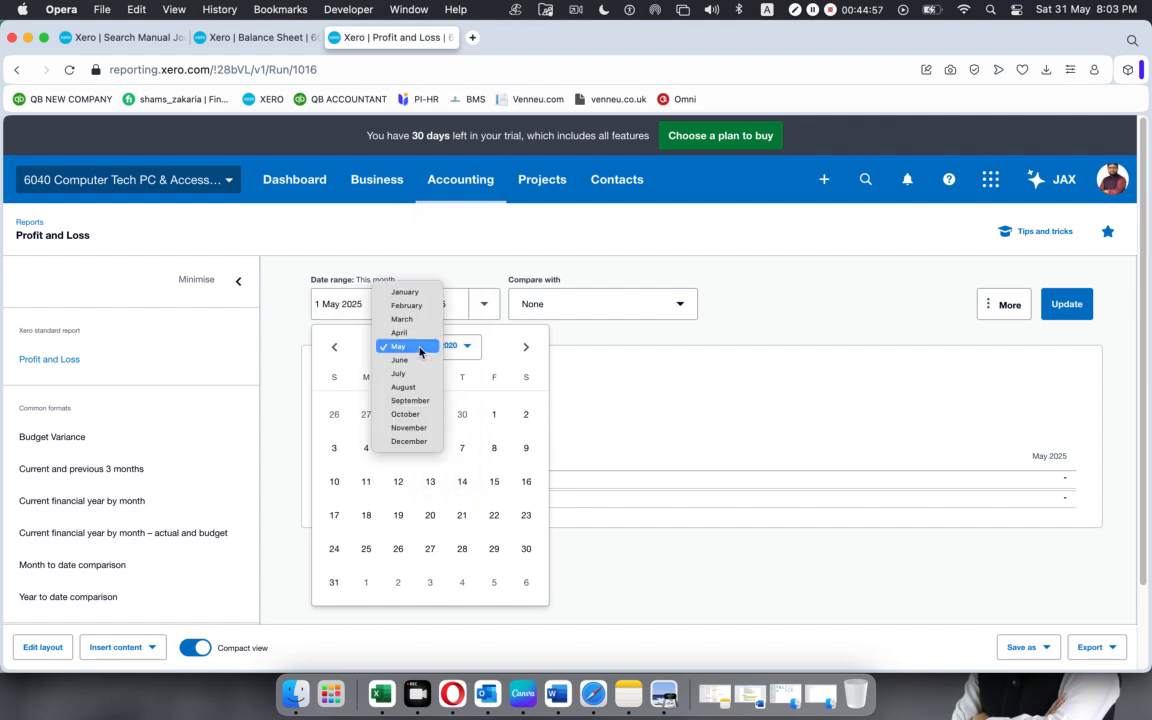
click(406, 305)
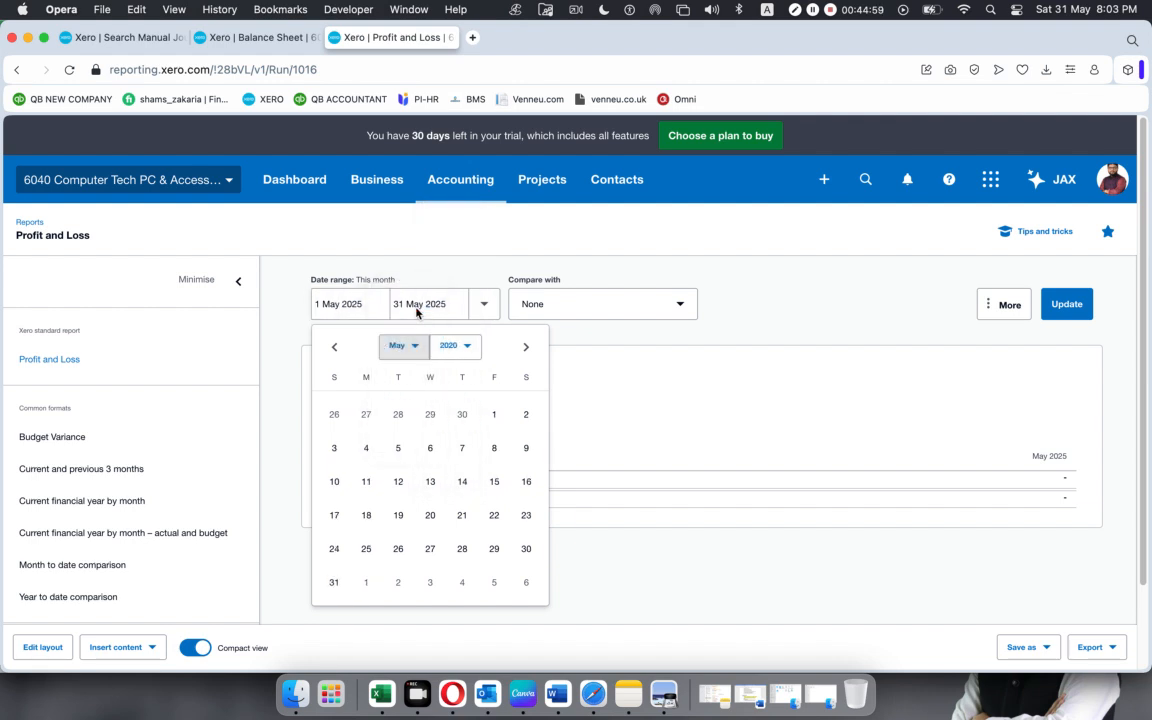
click(525, 548)
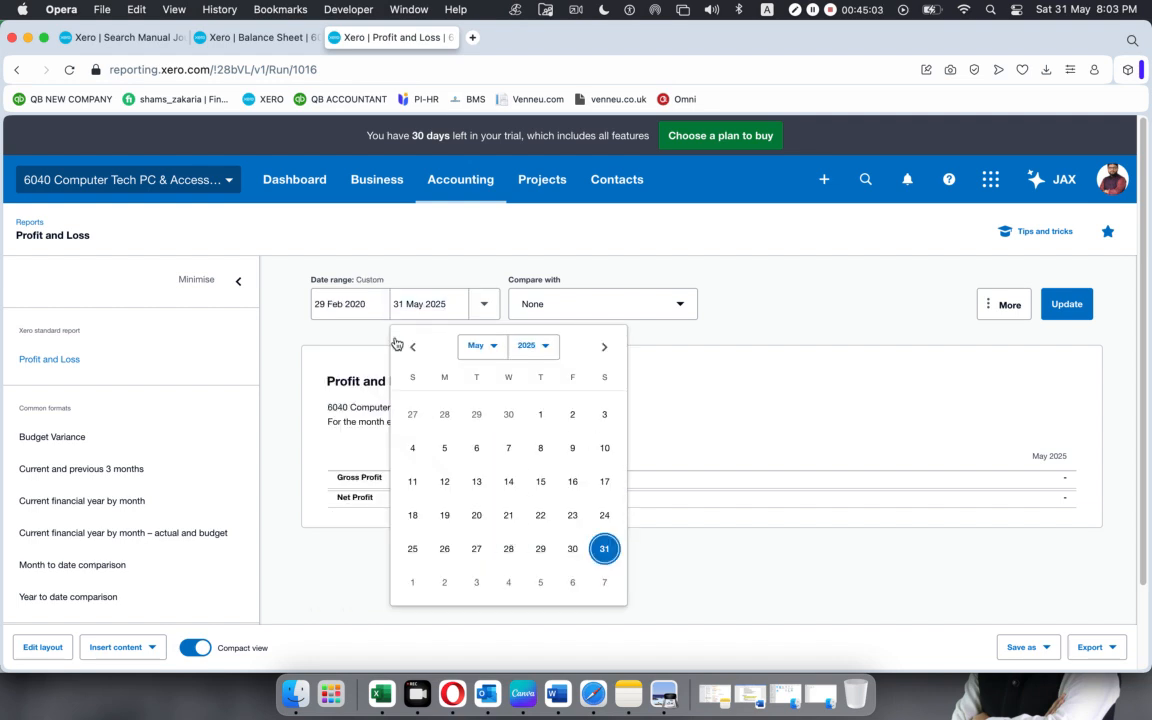
click(366, 305)
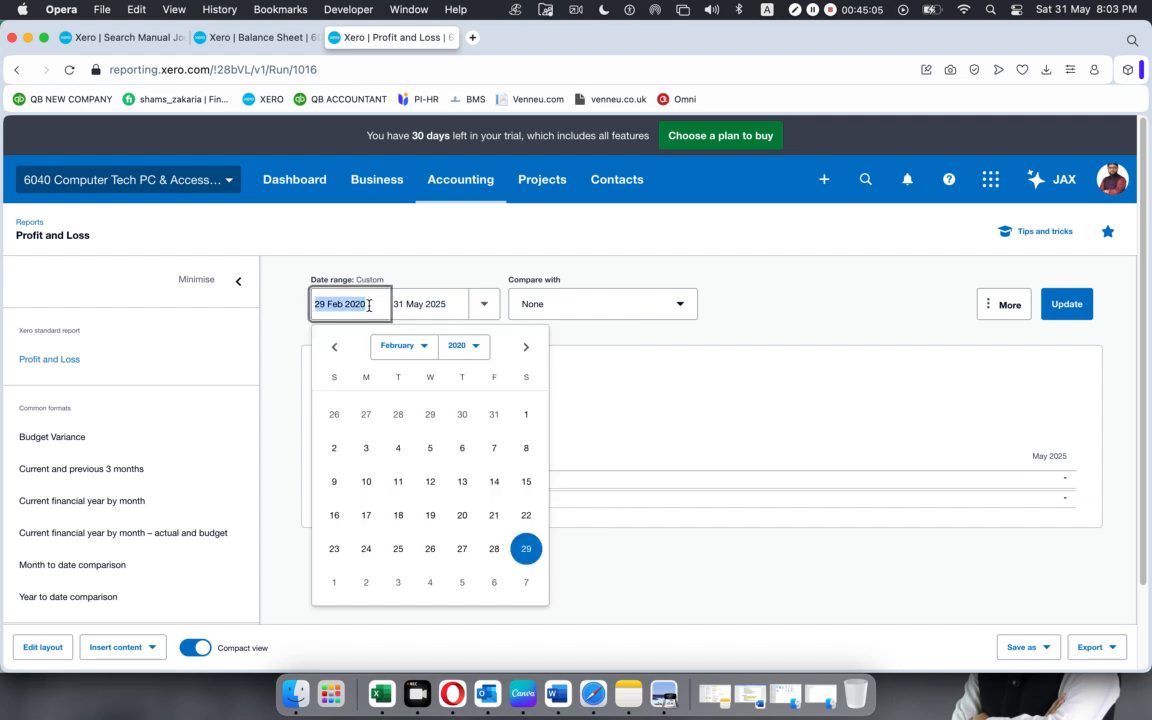
click(360, 398)
click(526, 415)
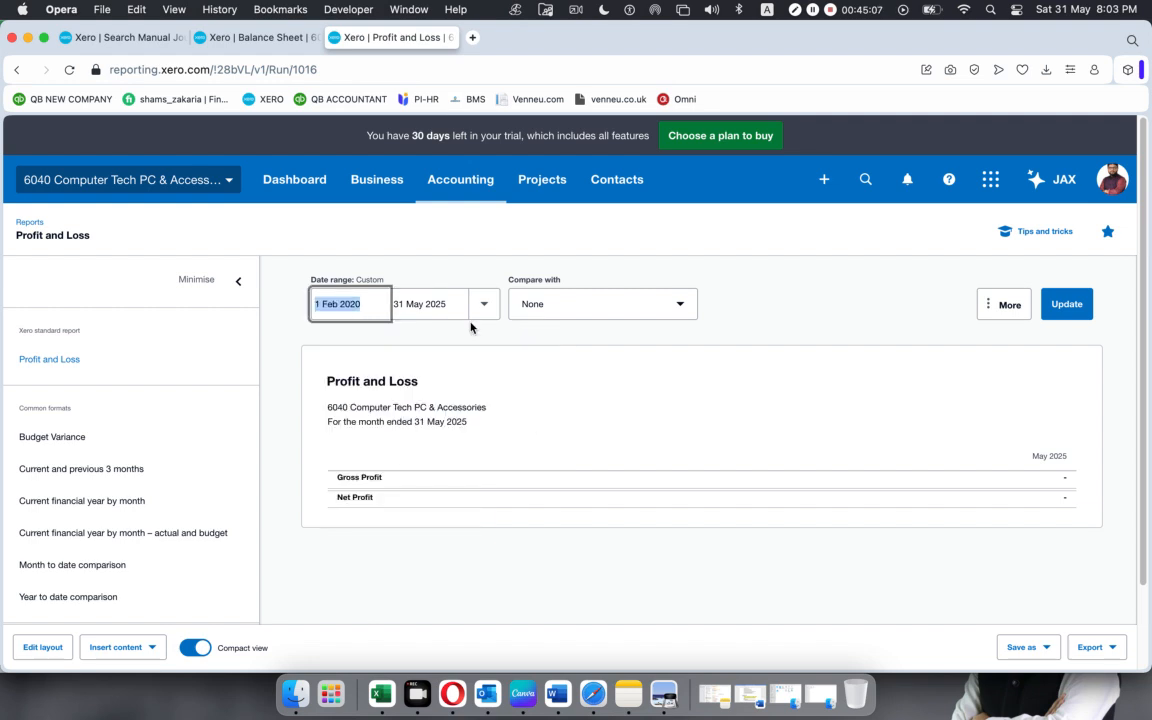
click(484, 304)
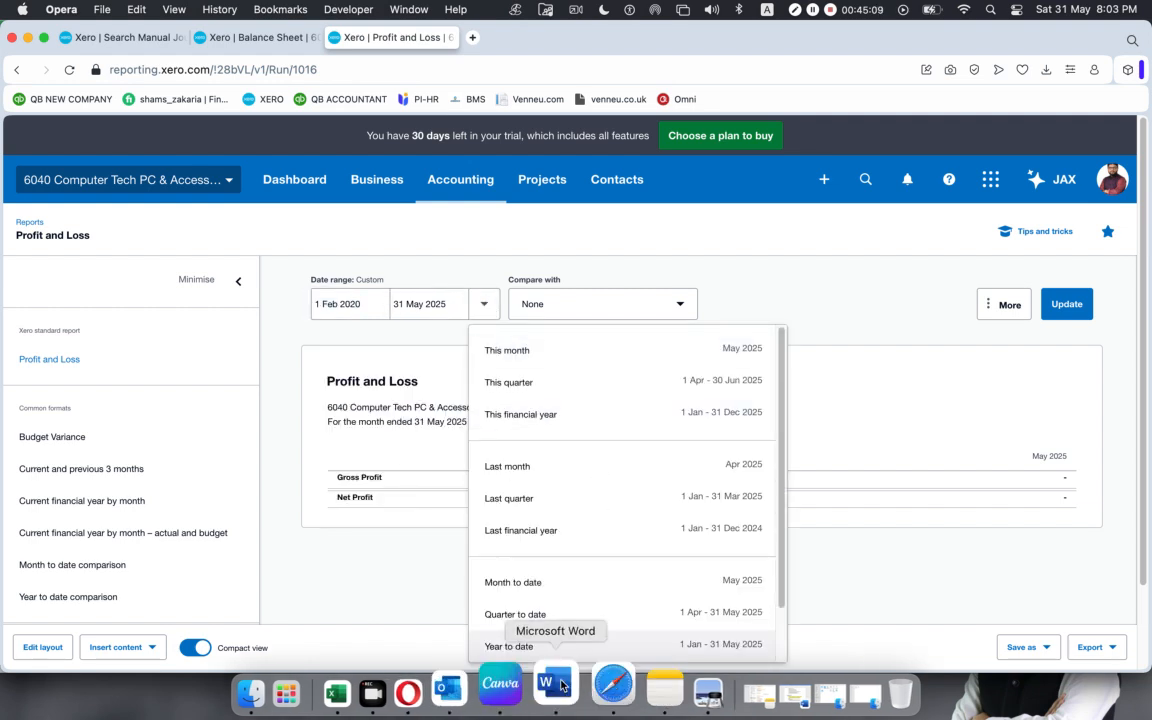
scroll(553, 597, down, 2)
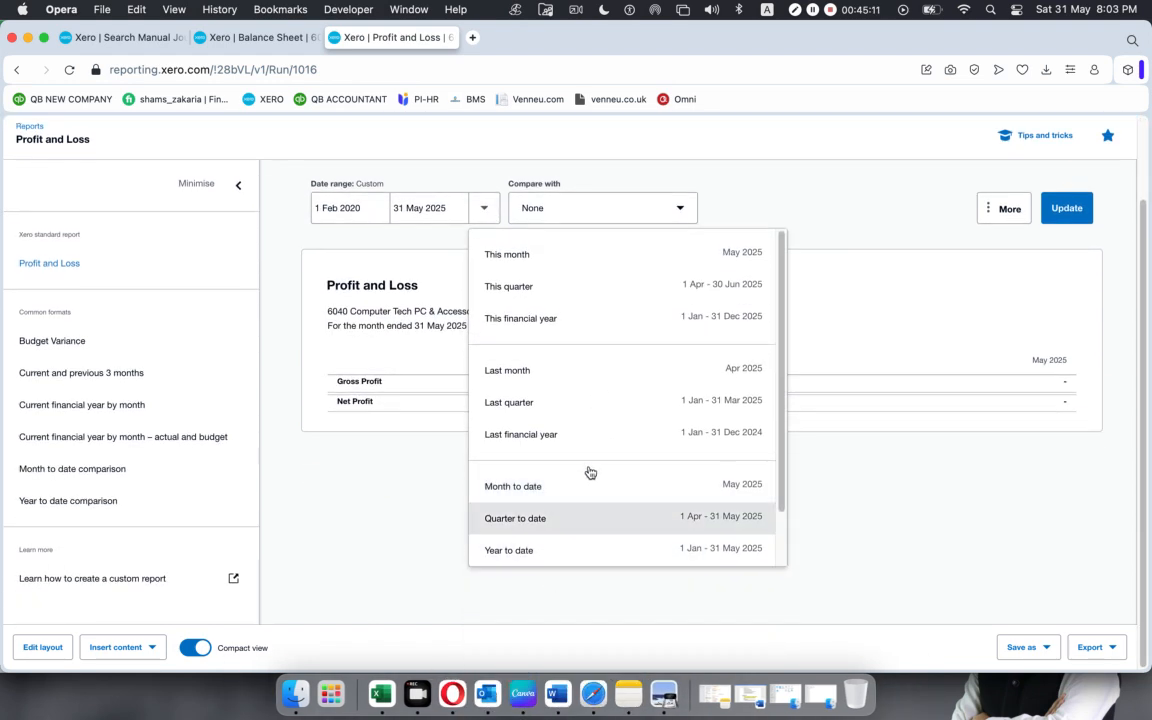
scroll(589, 472, down, 2)
click(556, 541)
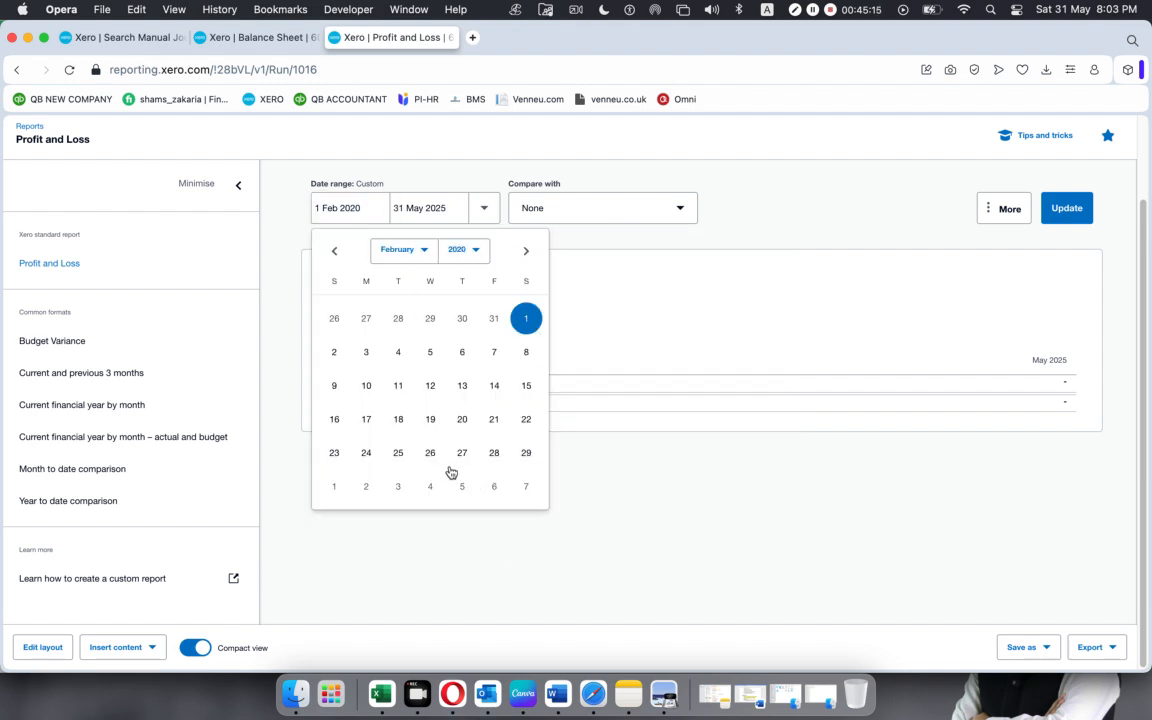
click(526, 453)
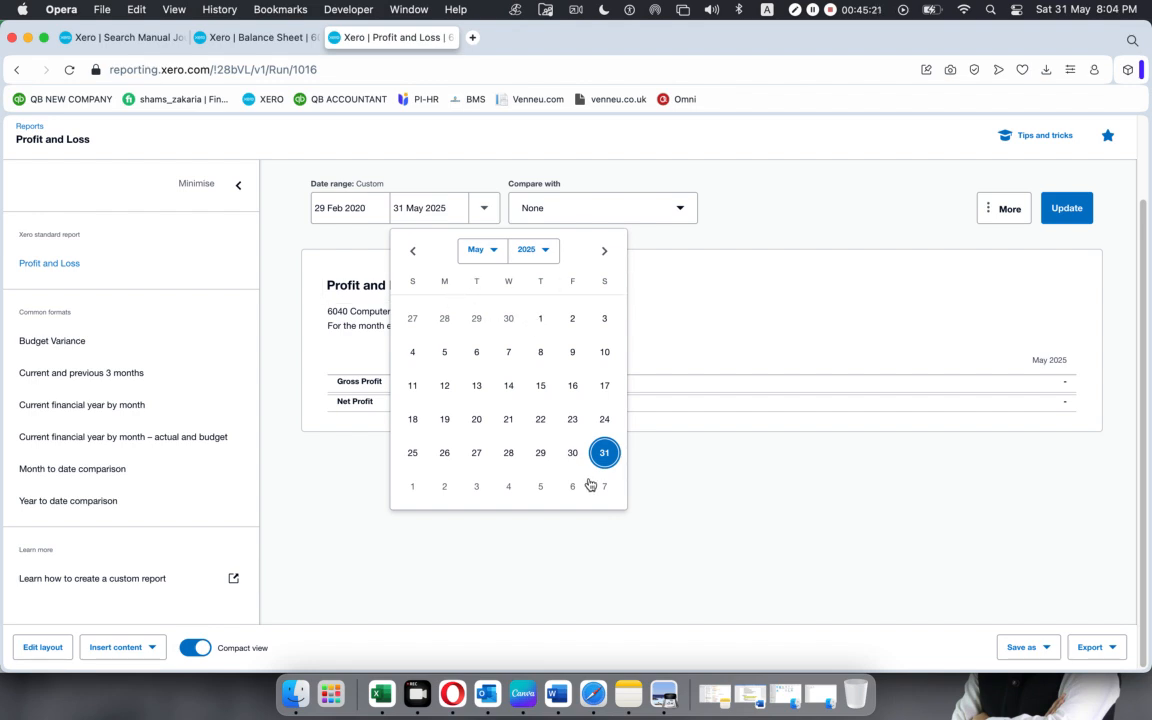
click(332, 203)
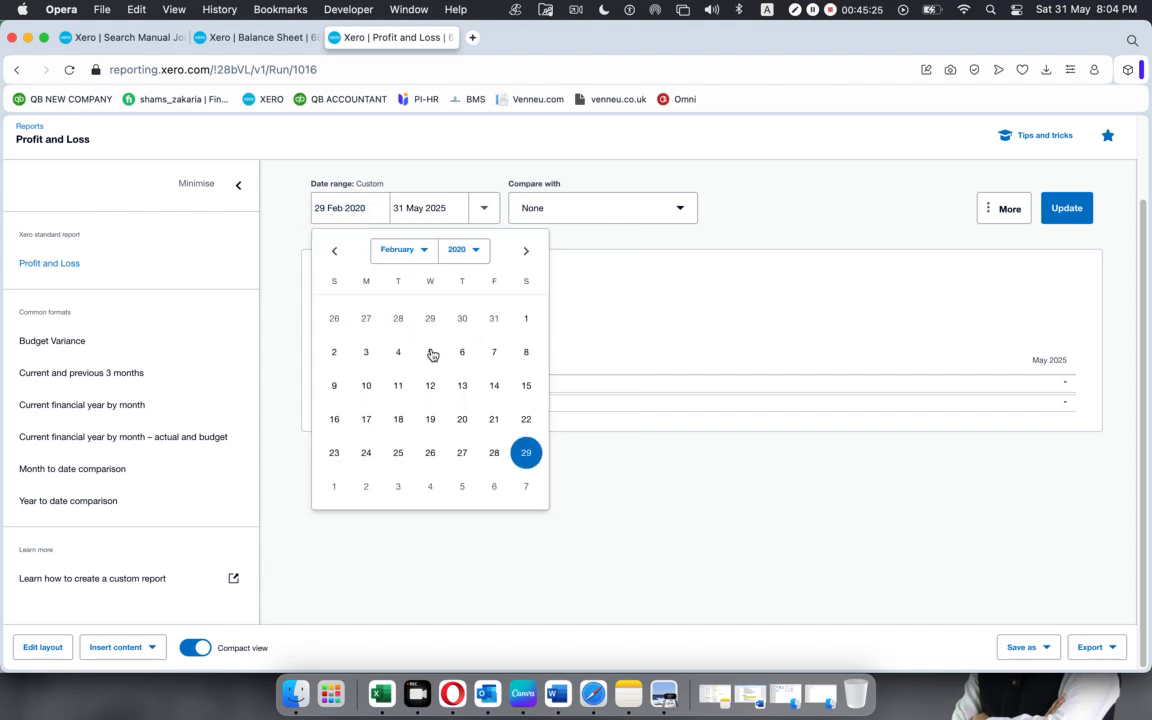
click(526, 320)
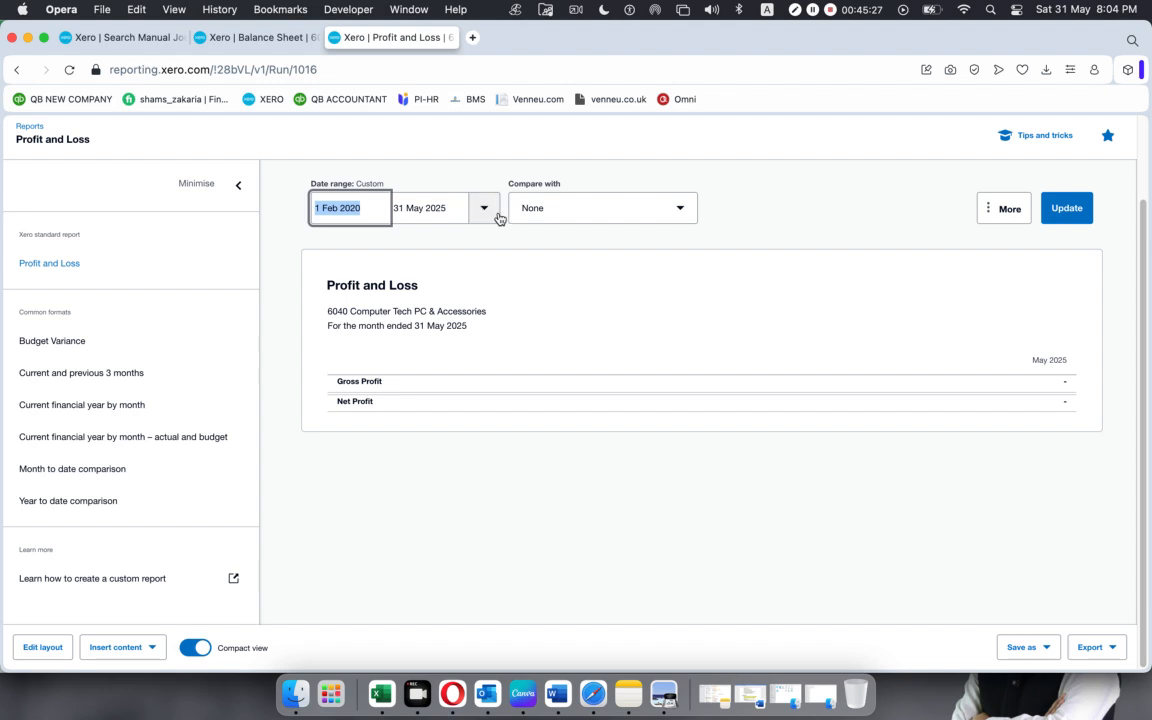
Set the Profit and Loss report's end date to 29 Feb 2020 and update the report.
click(440, 205)
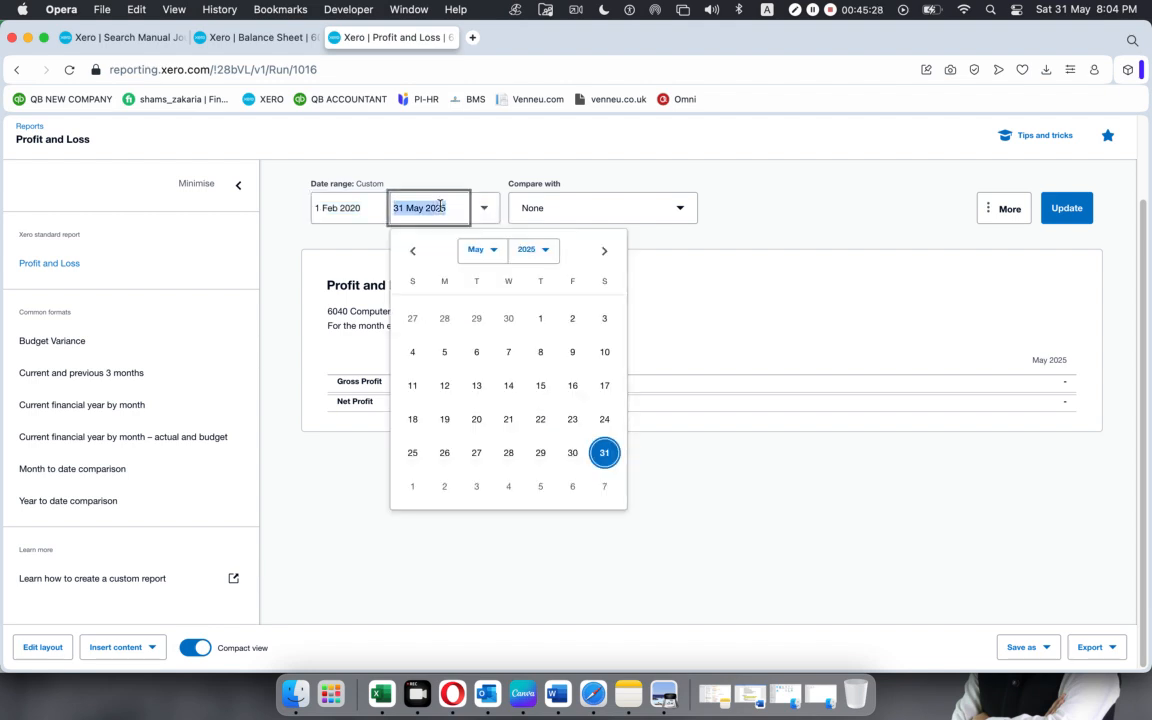
click(545, 250)
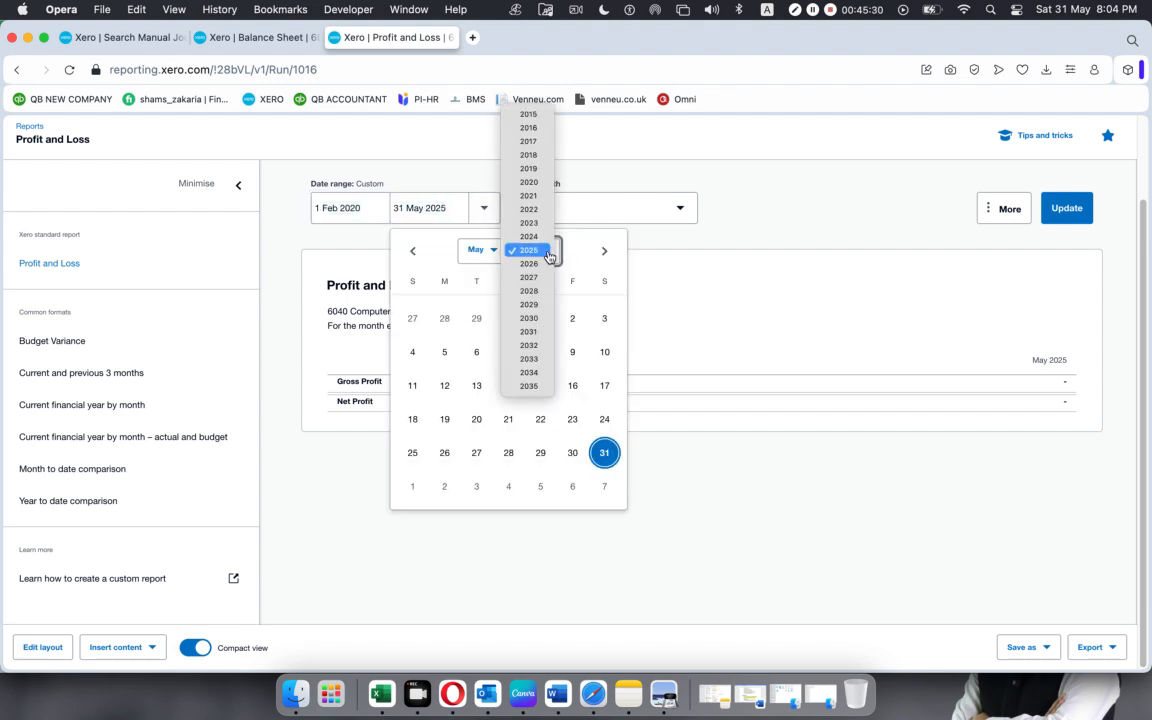
click(529, 182)
click(490, 250)
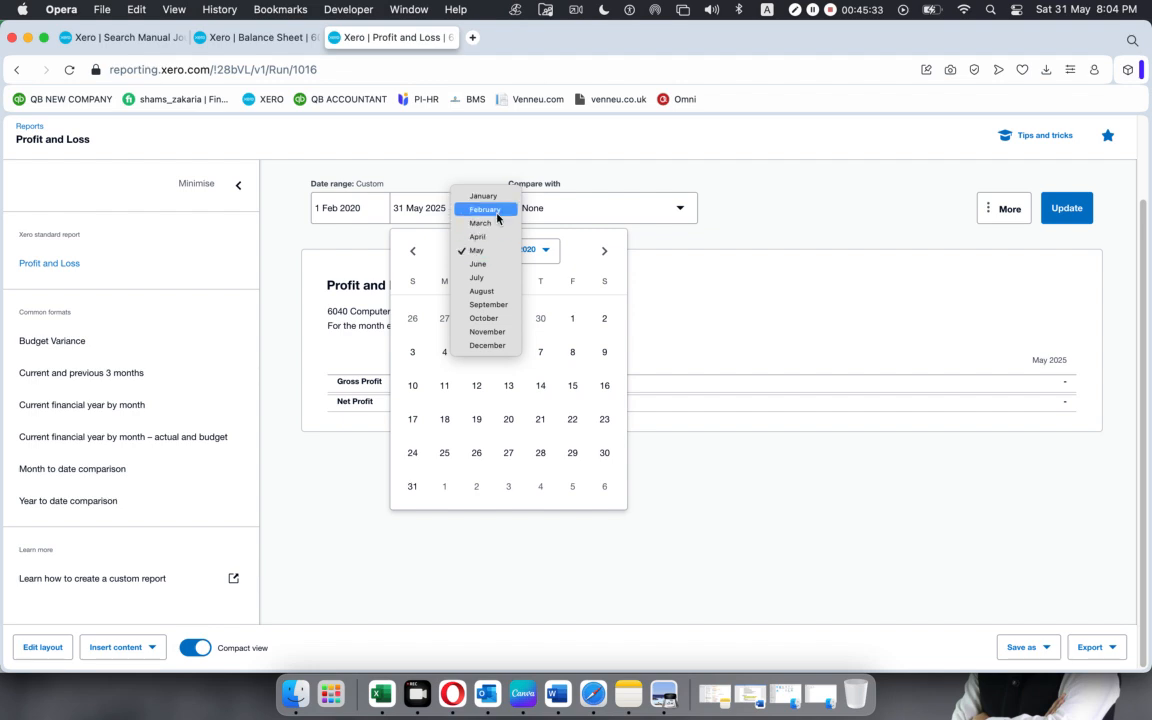
click(485, 209)
click(605, 455)
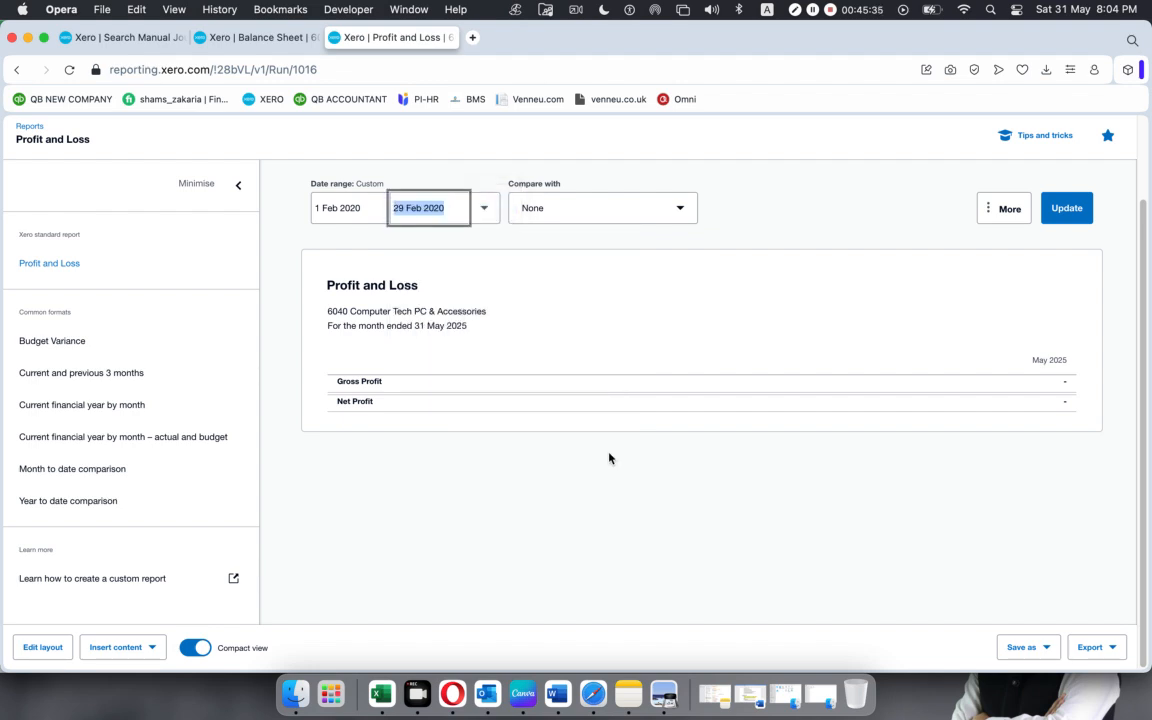
click(1066, 208)
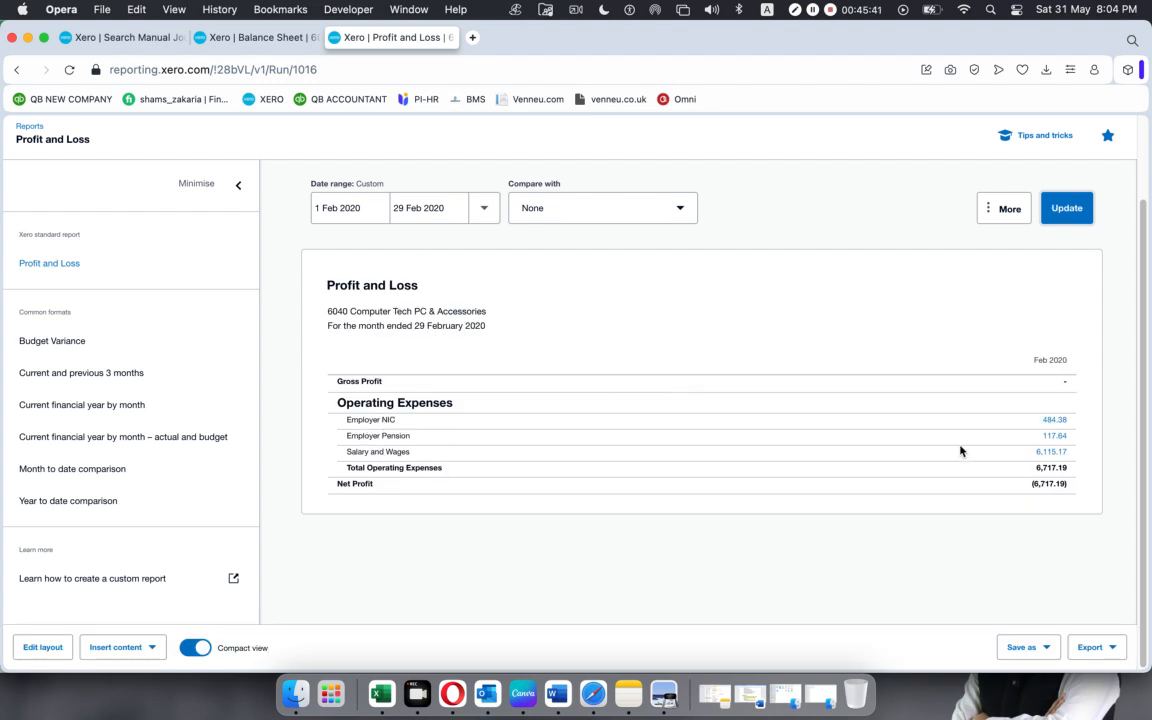
Return to the Manual journals browser tab, dismiss the posting notice and list all manual journals.
click(130, 37)
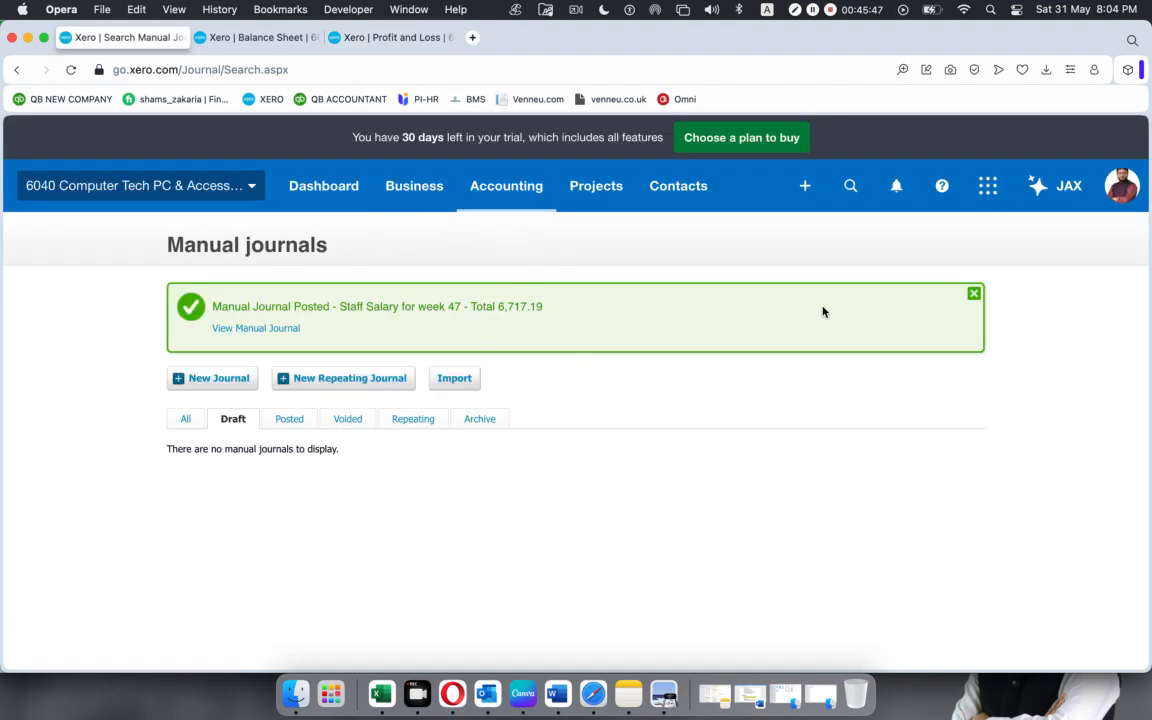
click(973, 295)
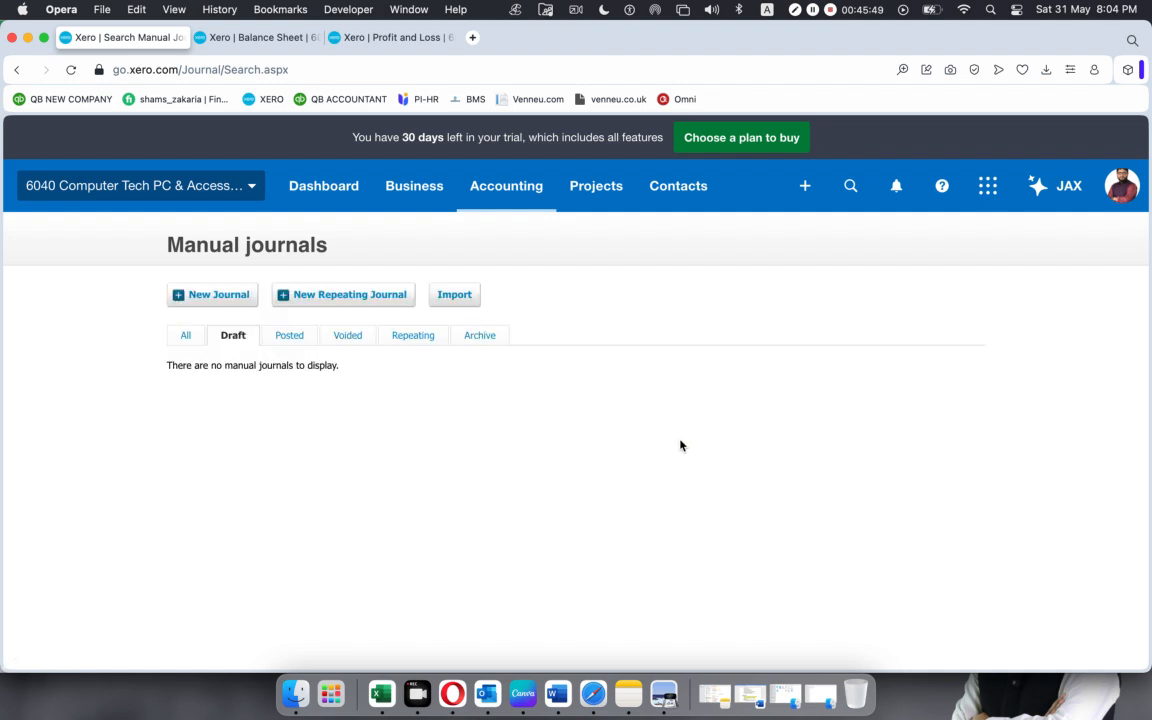
click(184, 335)
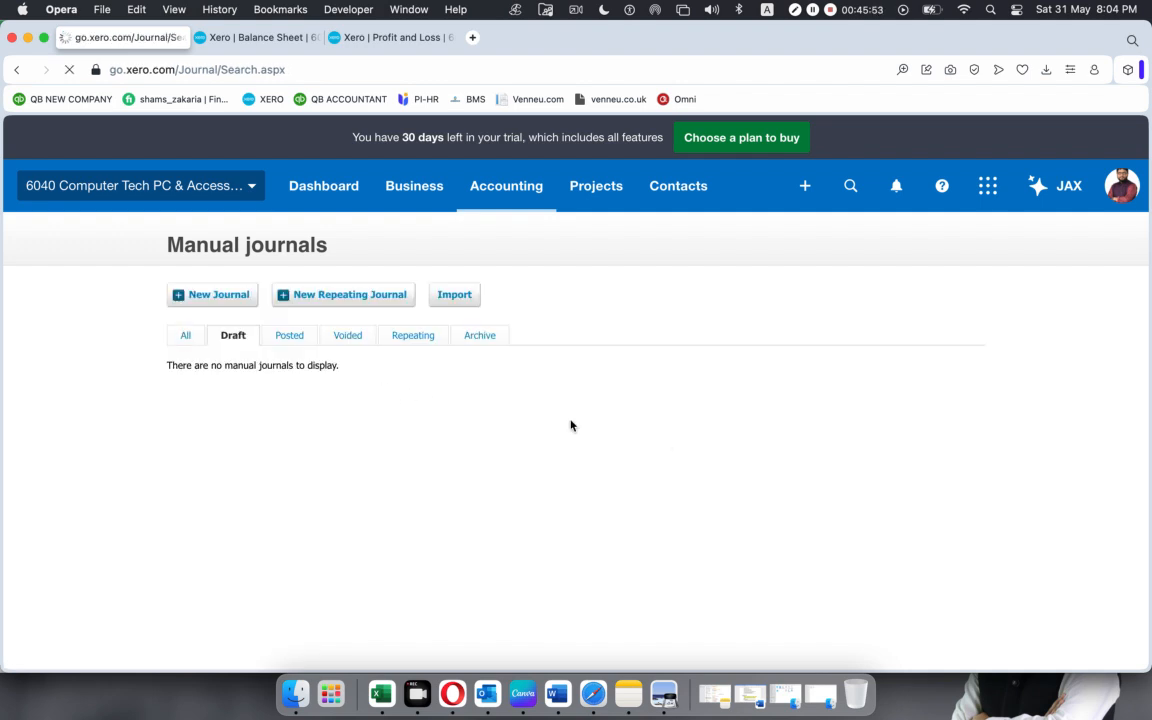
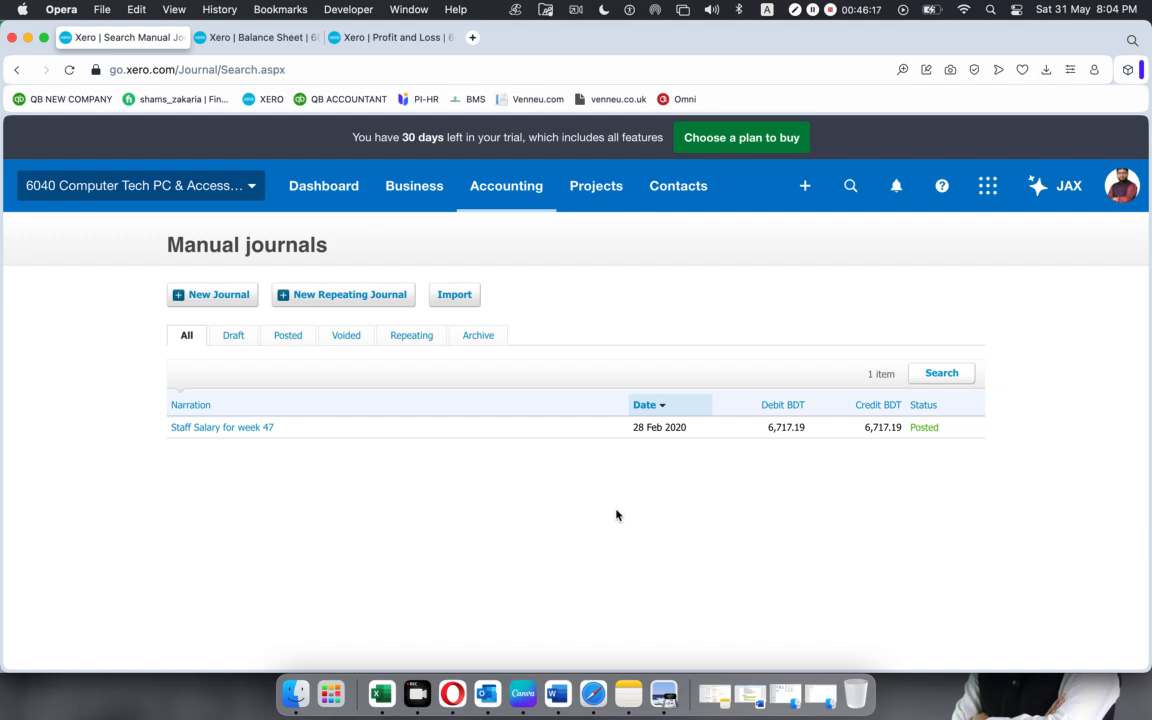
Switch to the Journal UK Payslip workbook in Excel and review the payroll liability and net salary payment entries against Bank/Cash.
click(381, 693)
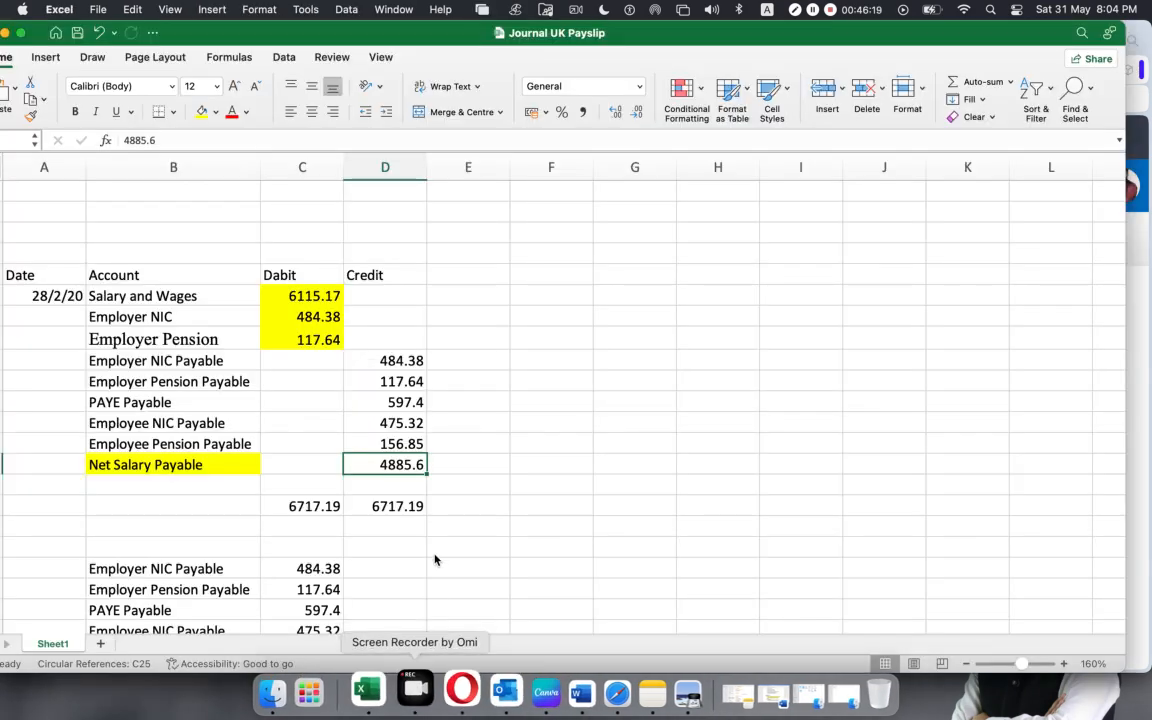
click(228, 462)
scroll(262, 470, down, 5)
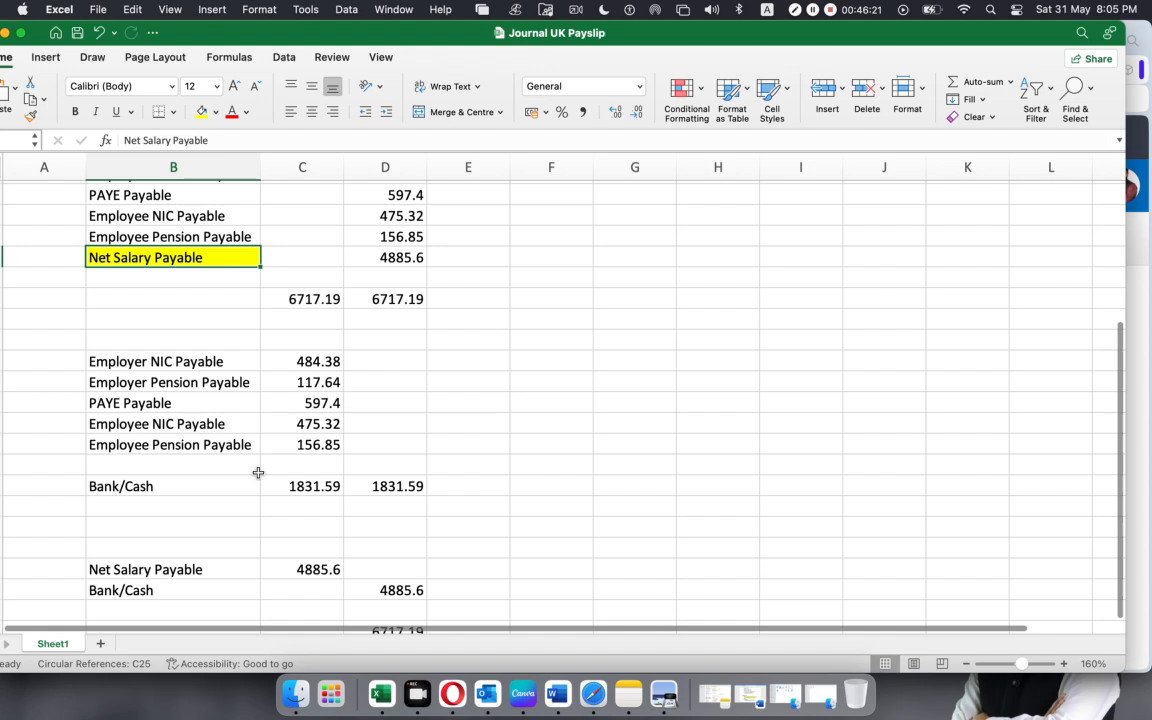
drag(308, 361, 314, 446)
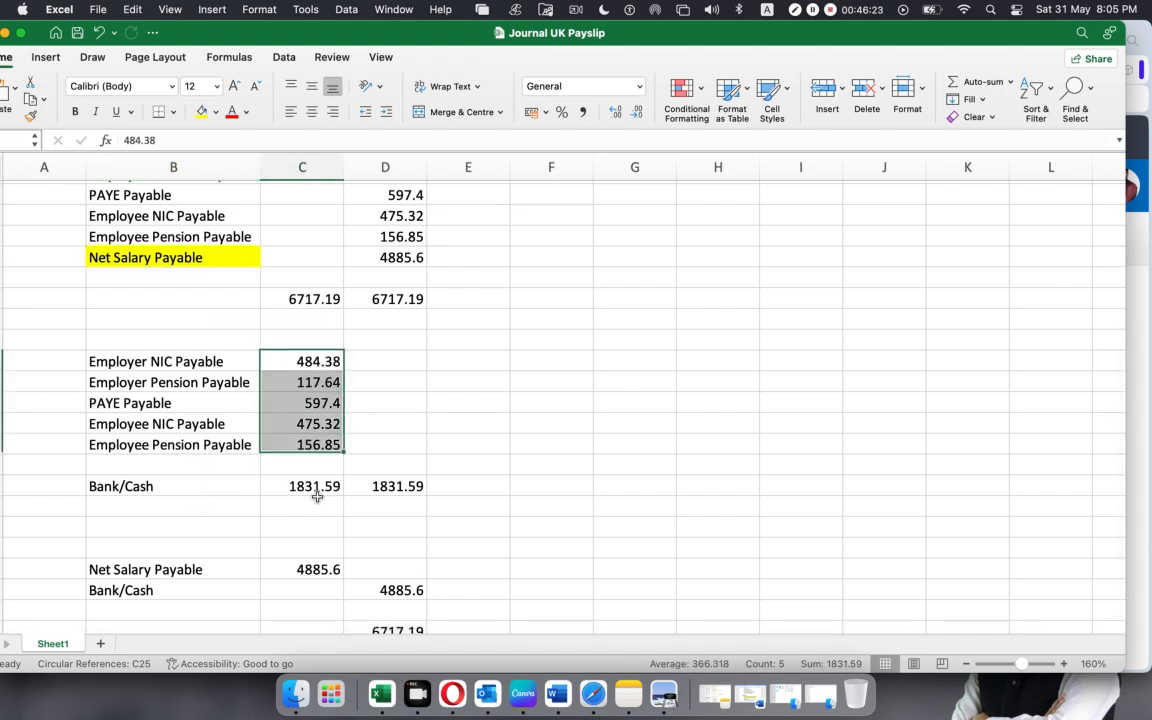
click(386, 486)
scroll(350, 500, down, 2)
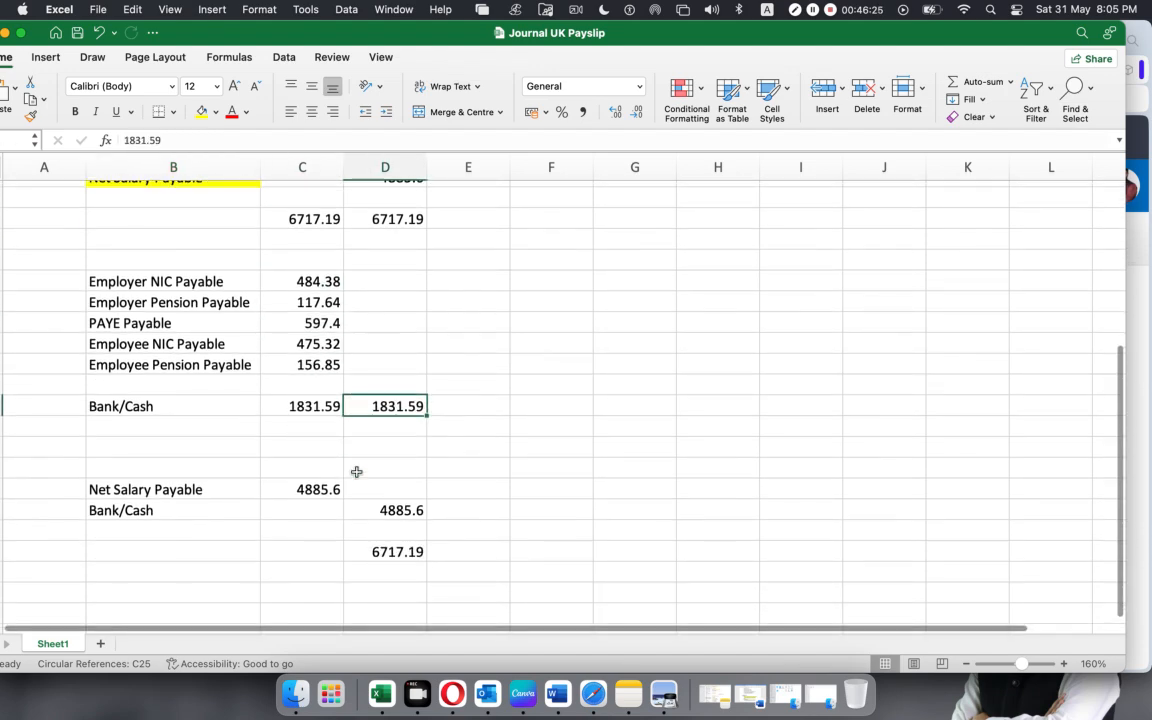
scroll(356, 471, up, 2)
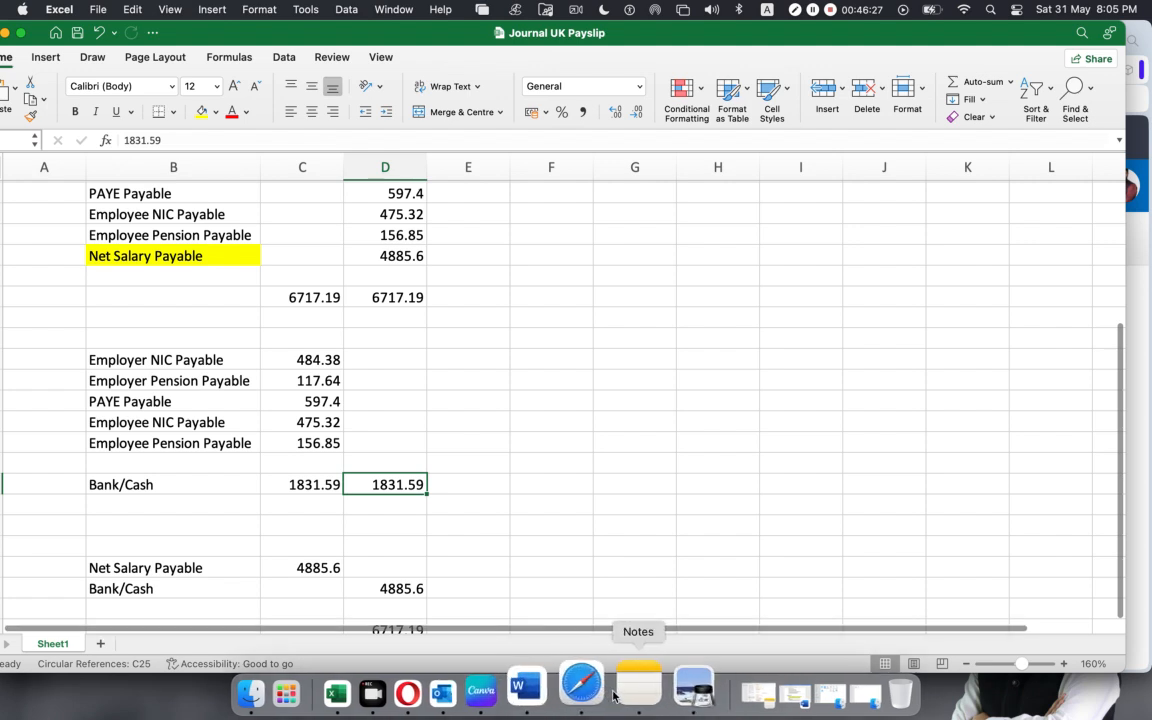
Switch back to Xero in Opera, start a new manual journal and date it 28 Feb 2020.
click(443, 688)
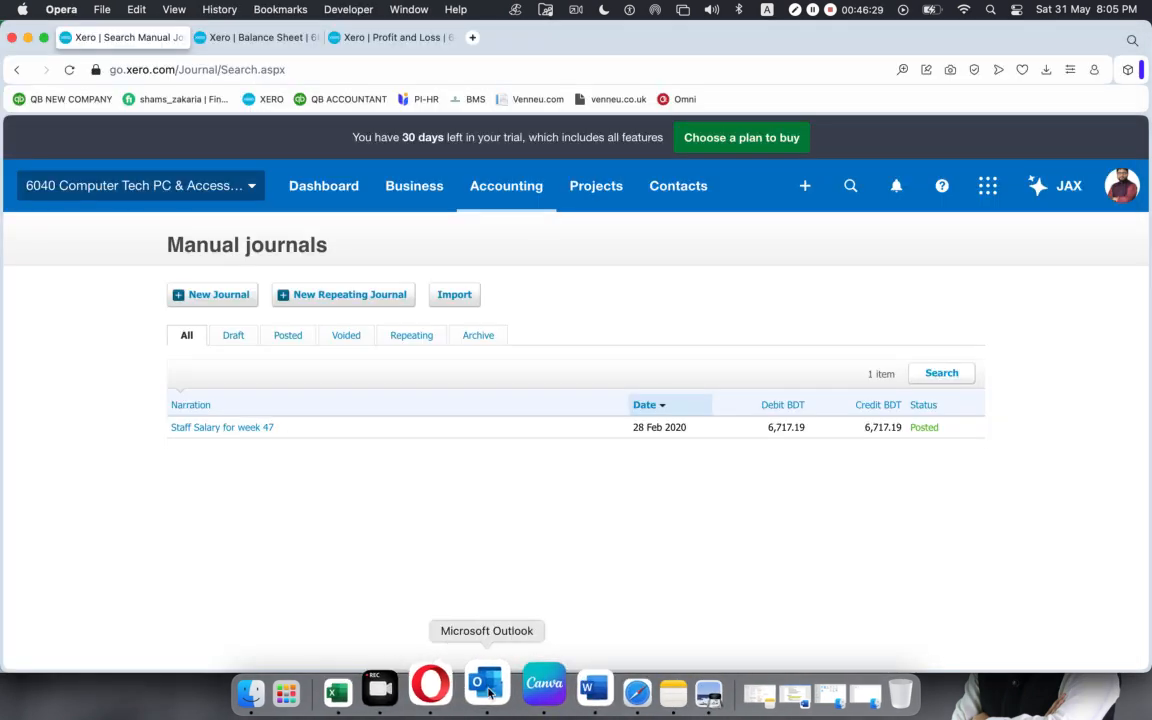
click(196, 298)
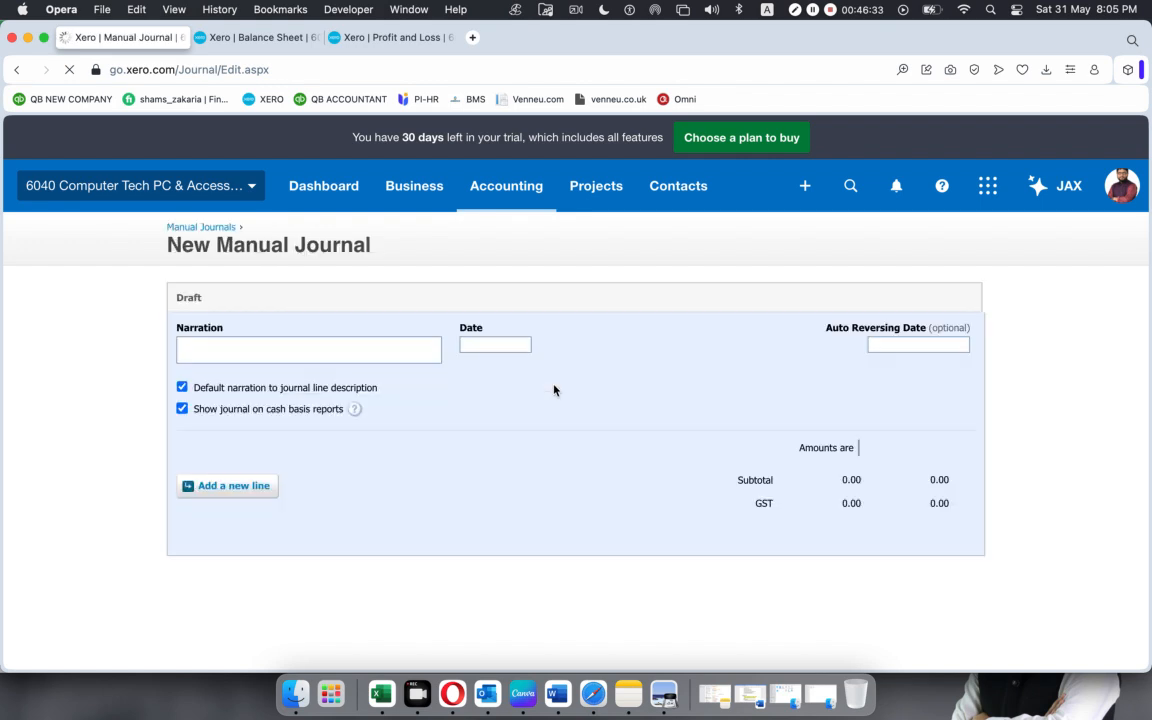
click(490, 343)
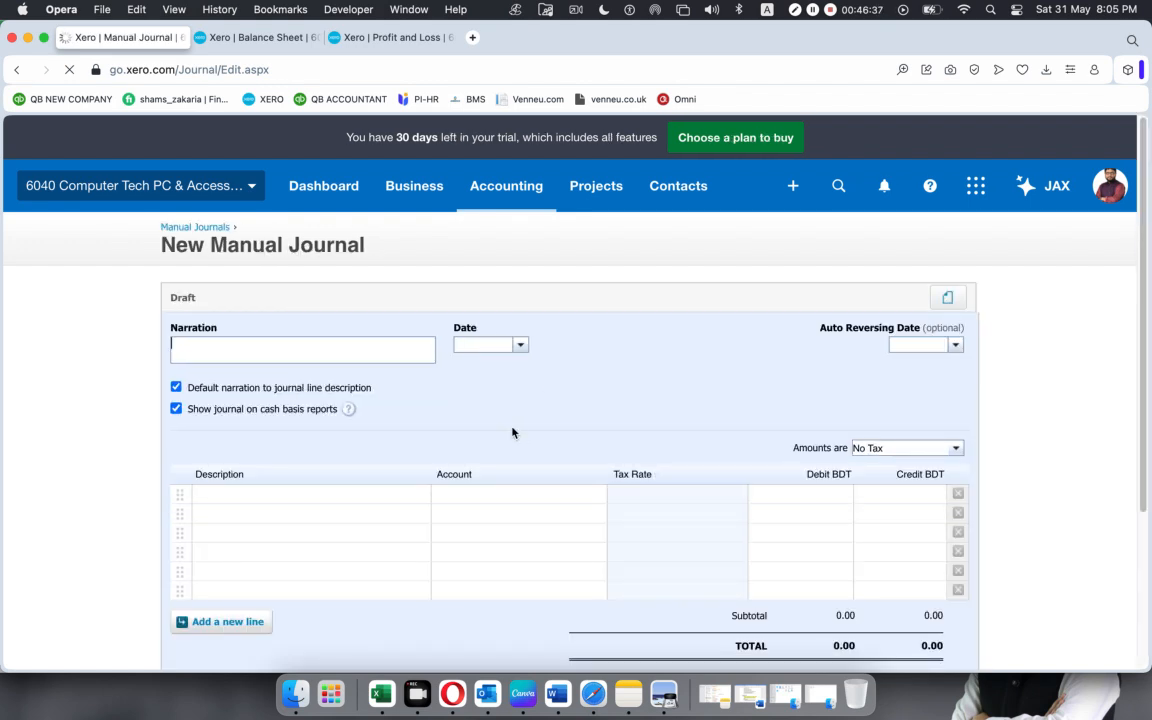
click(521, 346)
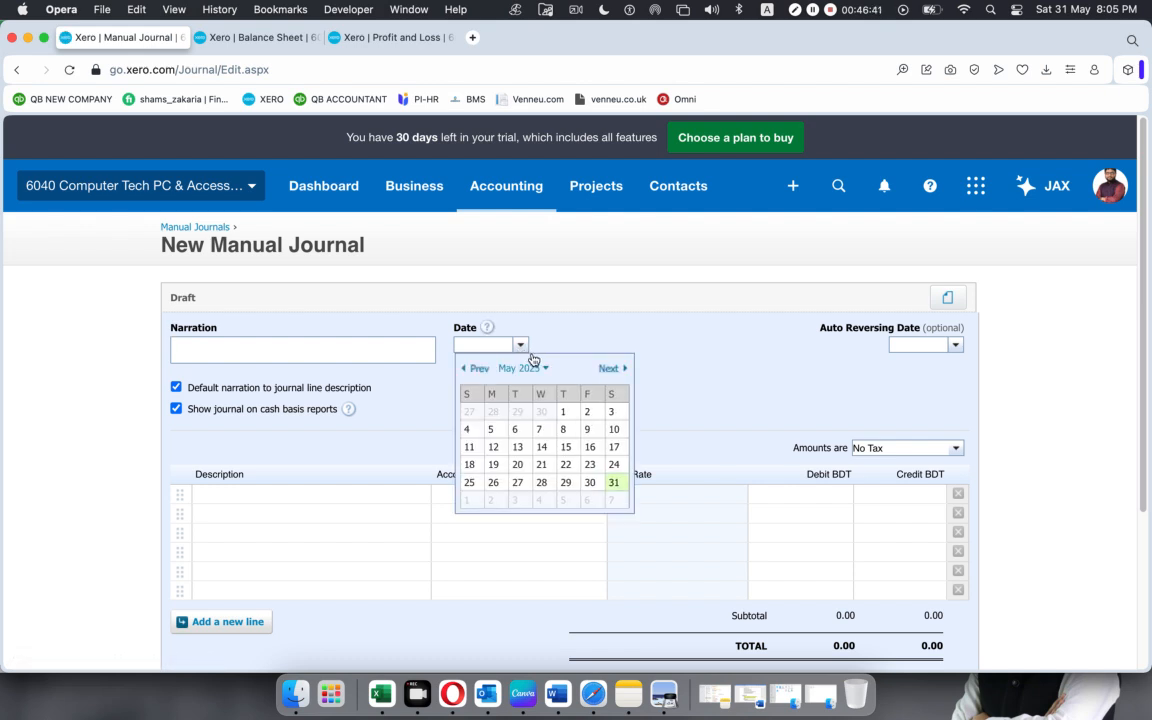
click(545, 370)
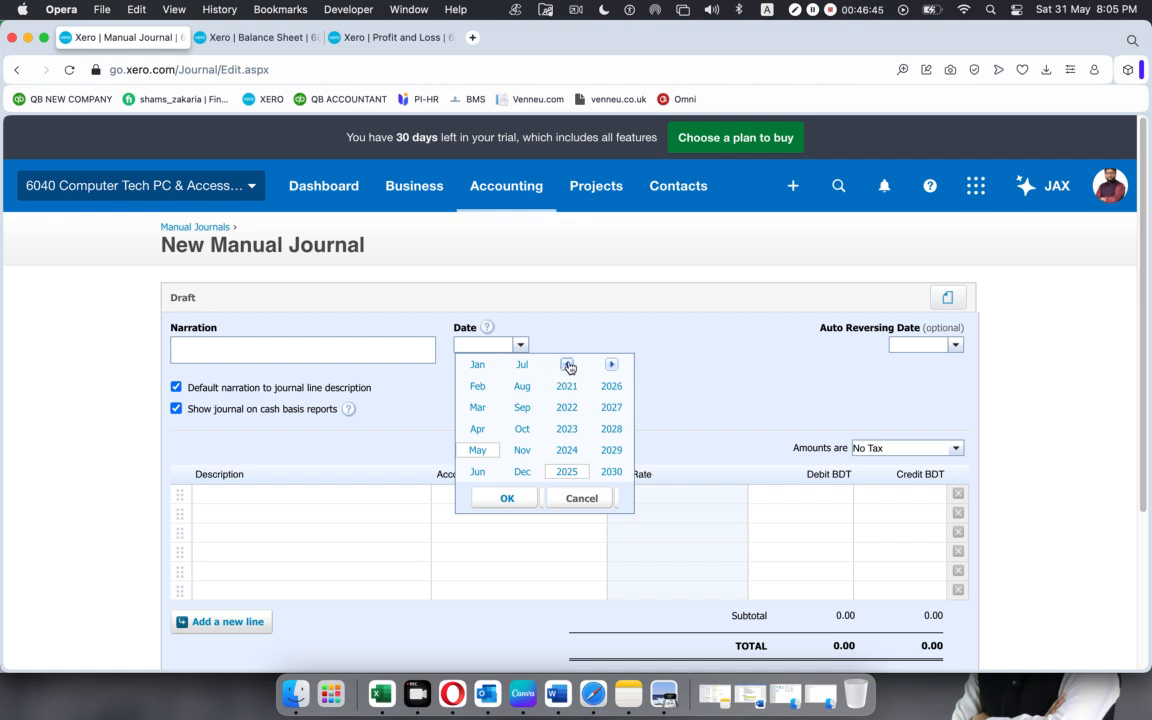
click(566, 365)
click(609, 471)
click(478, 386)
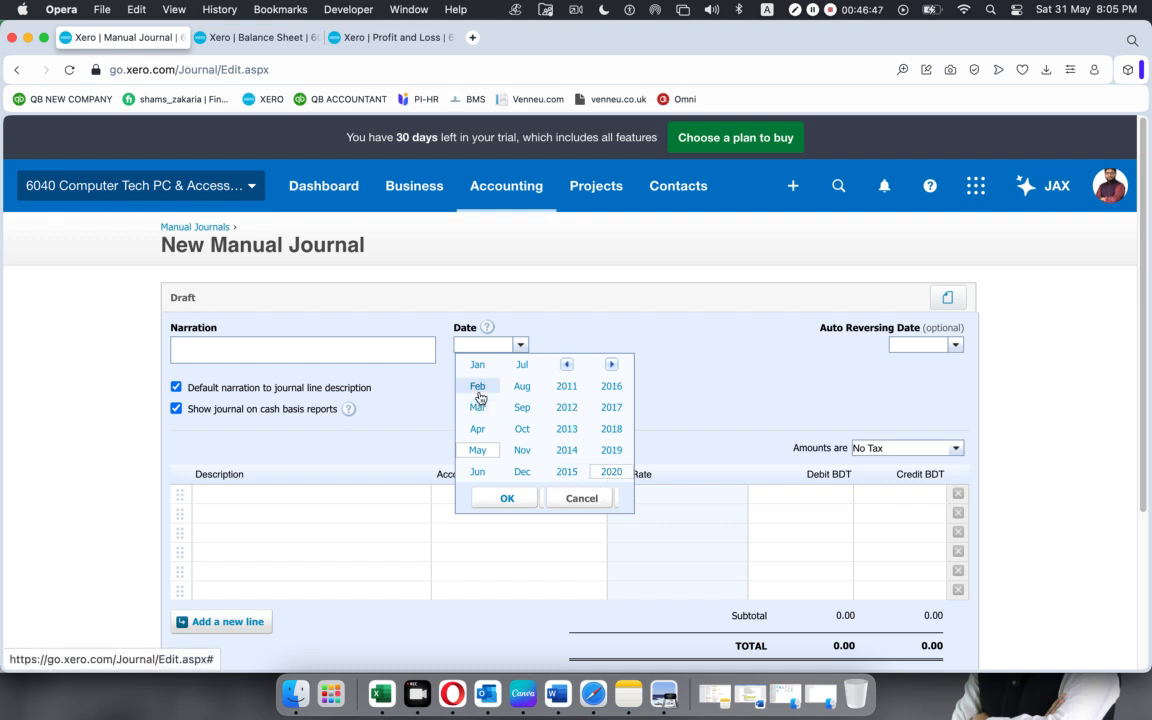
click(507, 498)
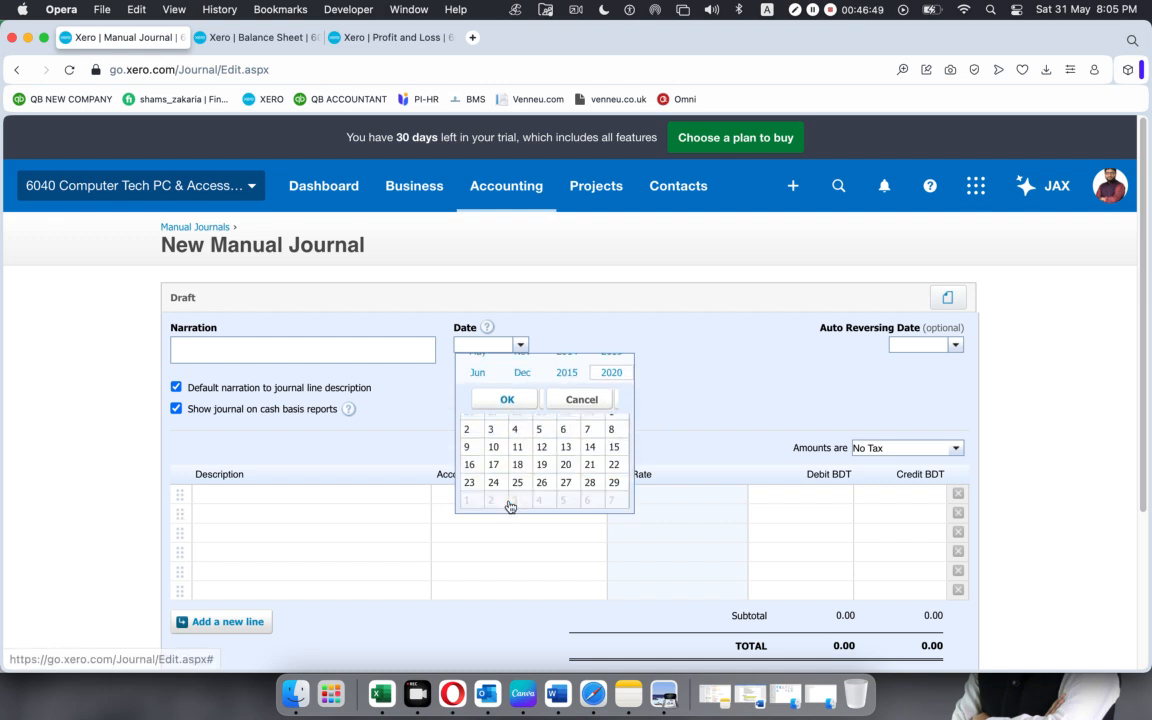
click(589, 482)
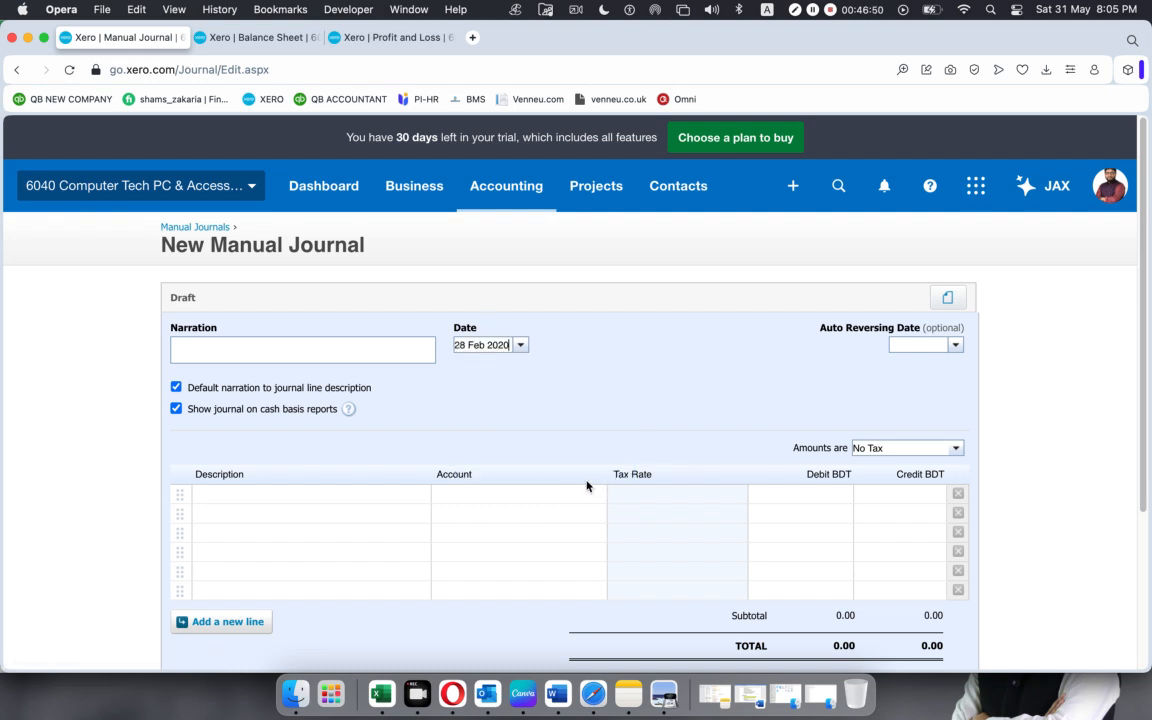
Enter "VAt Paid for week 47" as the journal's narration.
click(260, 349)
text(S)
text(d for week 47)
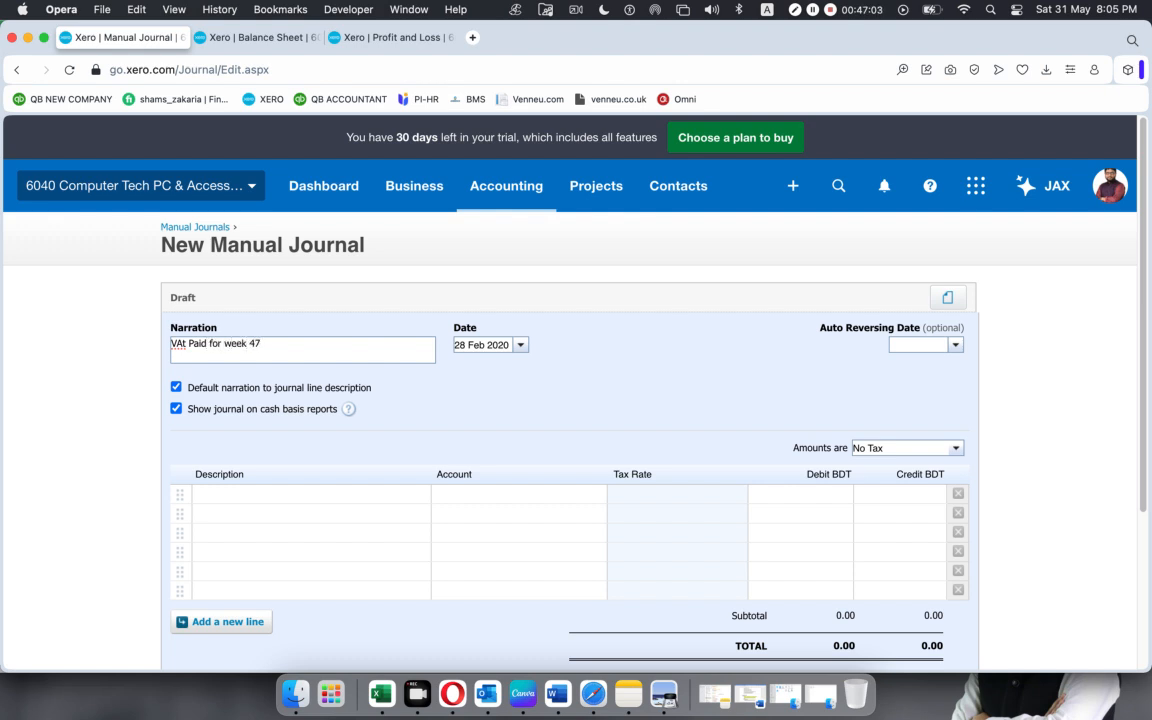
scroll(545, 475, down, 1)
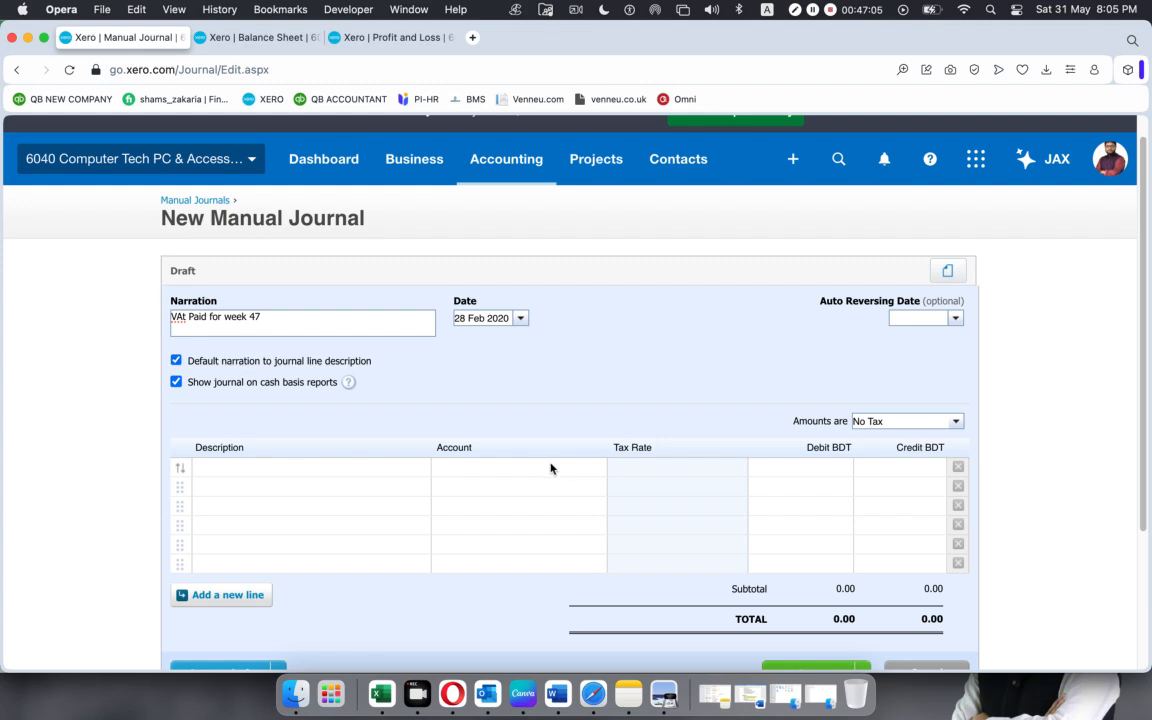
Ready the first journal line's account, then copy the Employer NIC Payable account name from the liability payment entry in Excel.
click(535, 470)
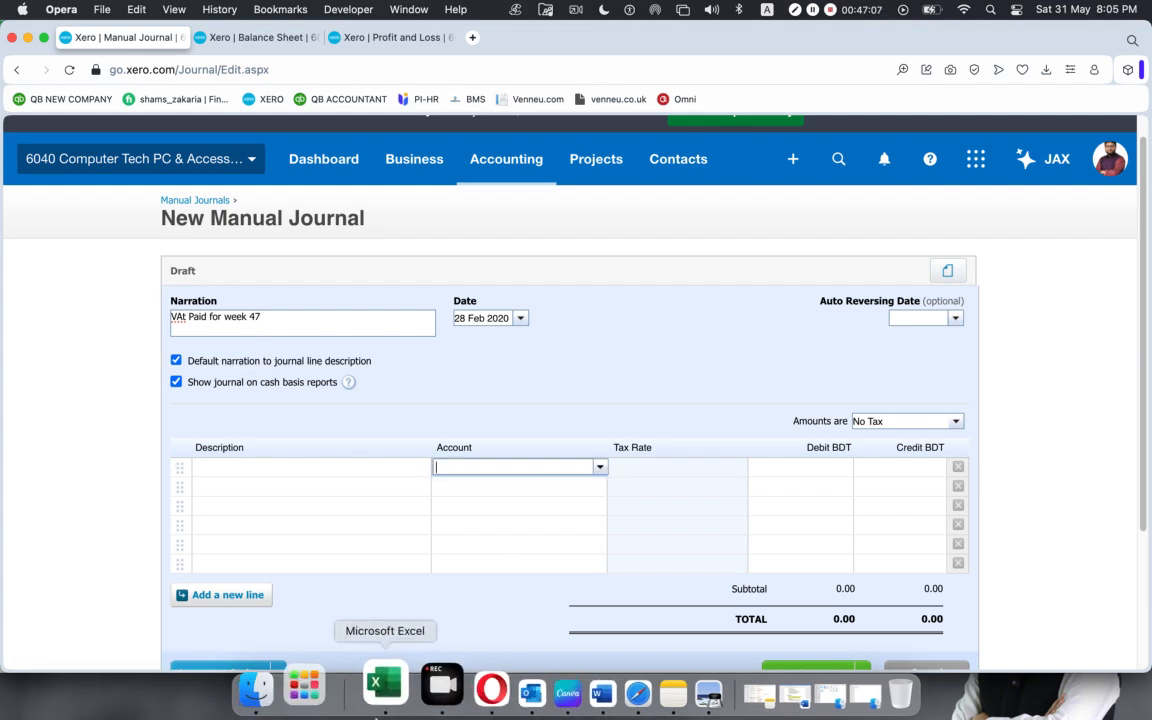
click(381, 693)
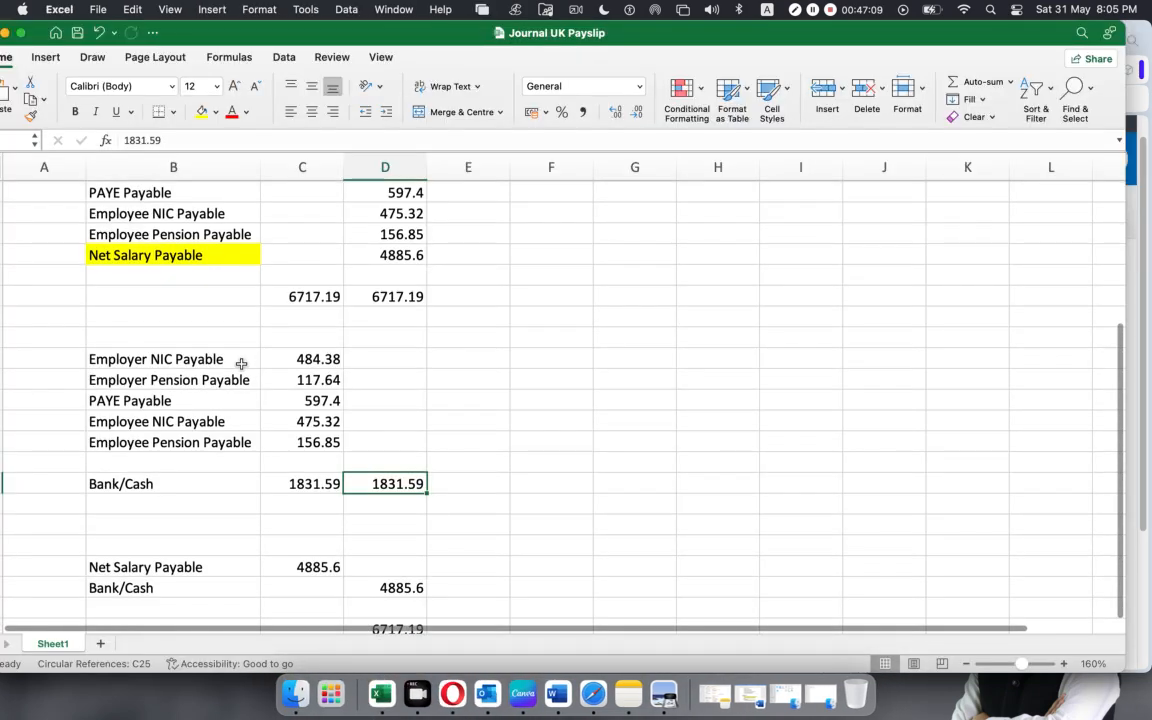
click(206, 256)
scroll(193, 335, up, 2)
scroll(193, 336, up, 1)
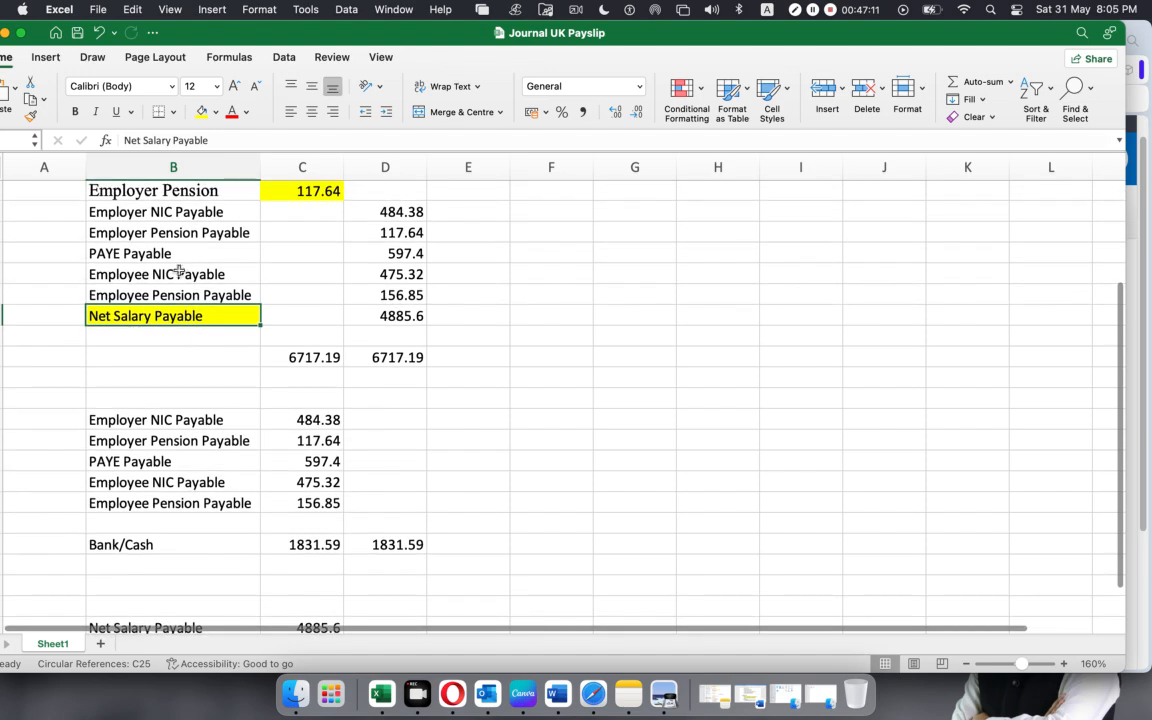
drag(173, 212, 358, 292)
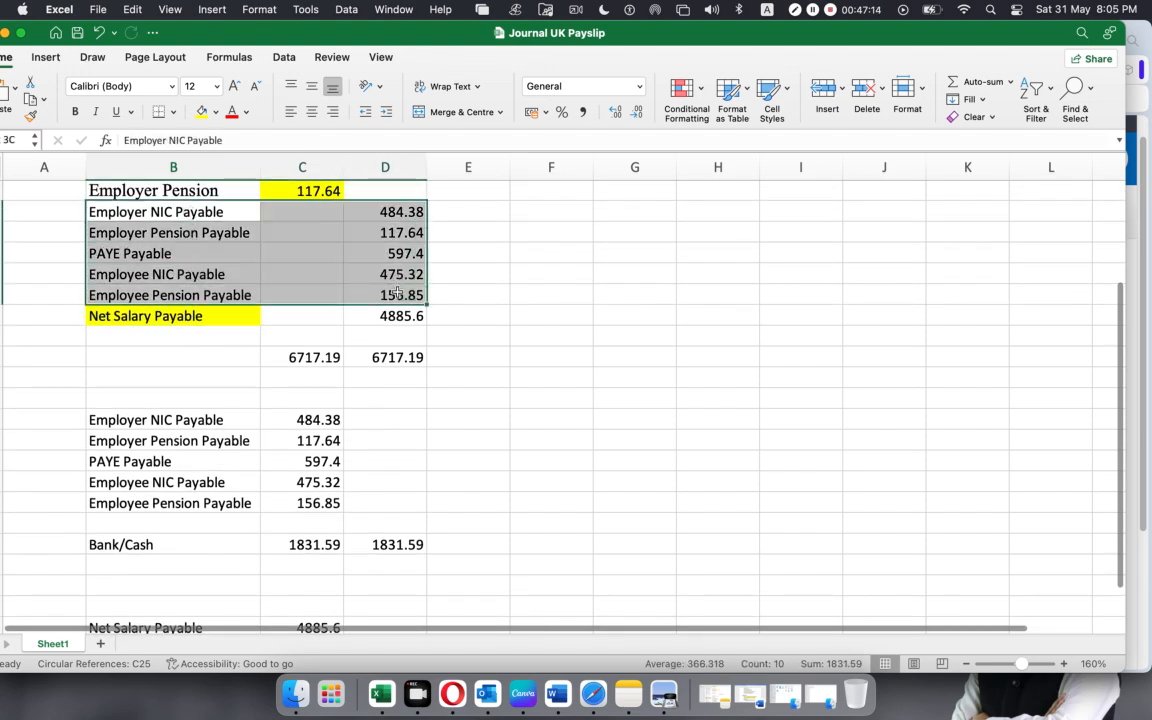
scroll(158, 415, down, 1)
click(158, 410)
click(230, 140)
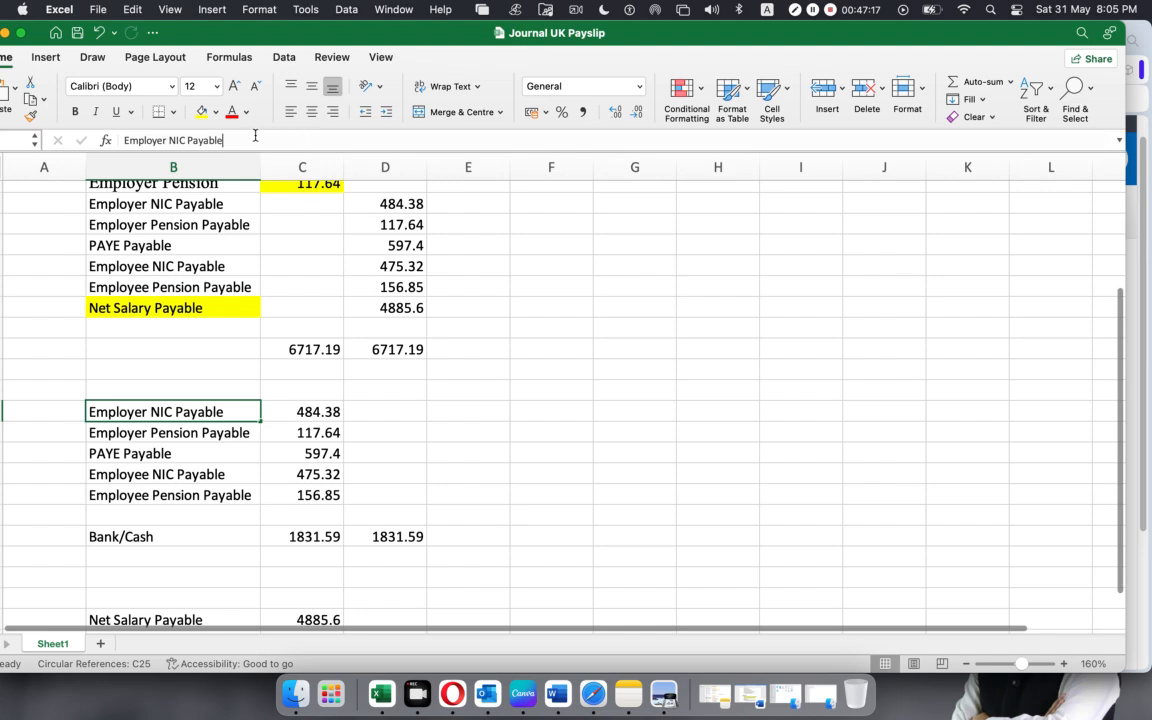
triple_click(230, 140)
key(cmd+c)
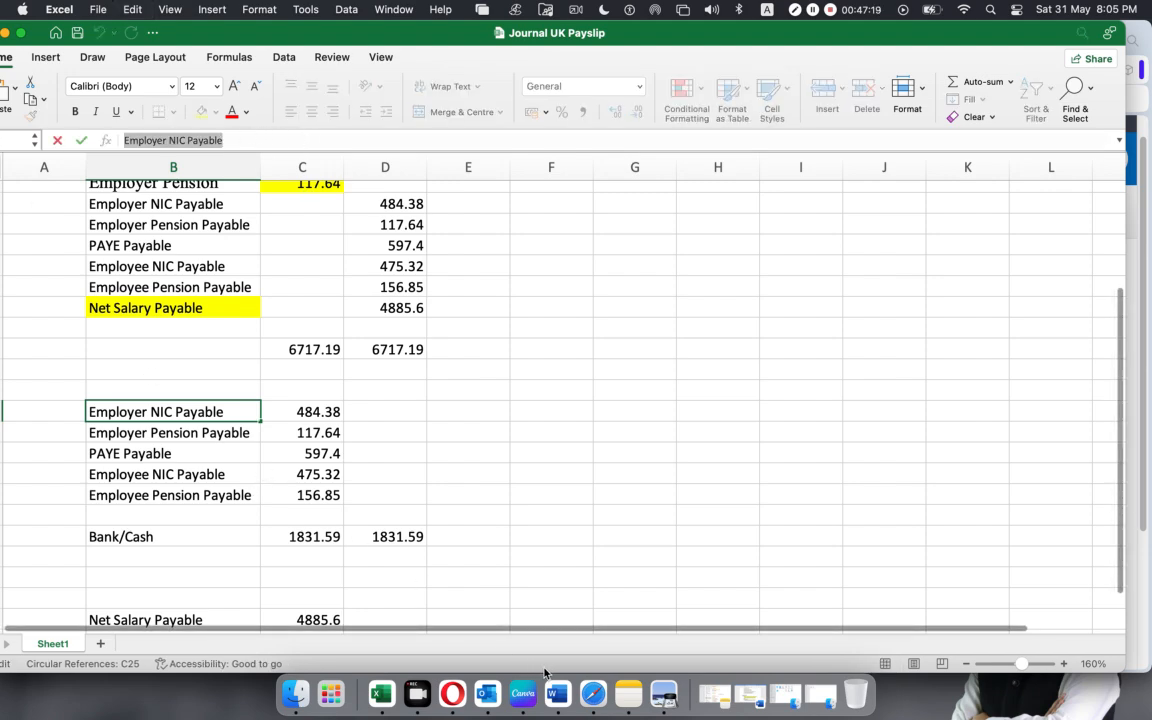
Back in Xero, assign the copied account, 804 - Employer NIC Payable, to the first journal line.
click(452, 693)
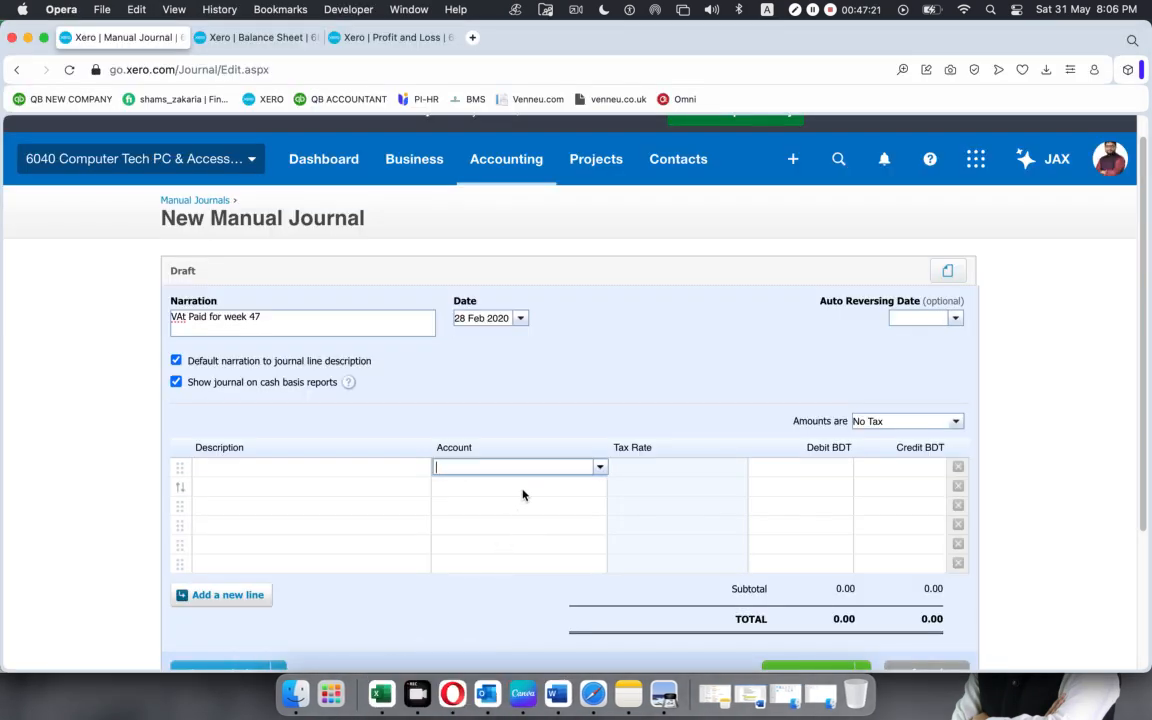
key(cmd+v)
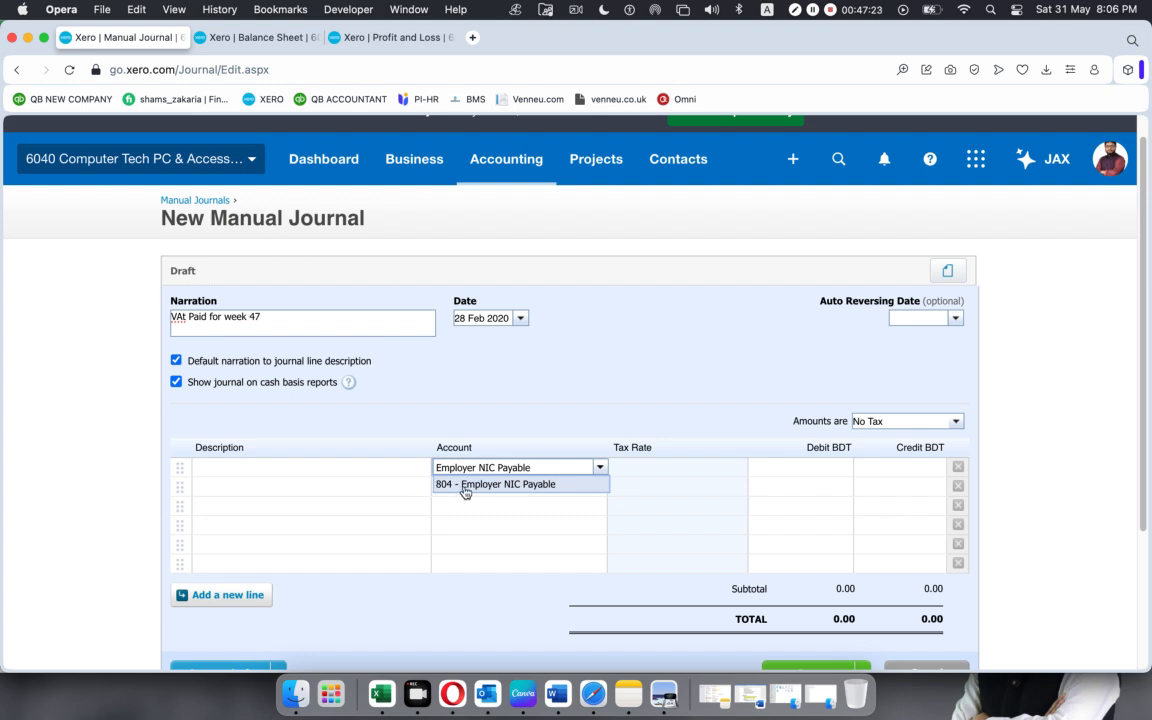
click(457, 490)
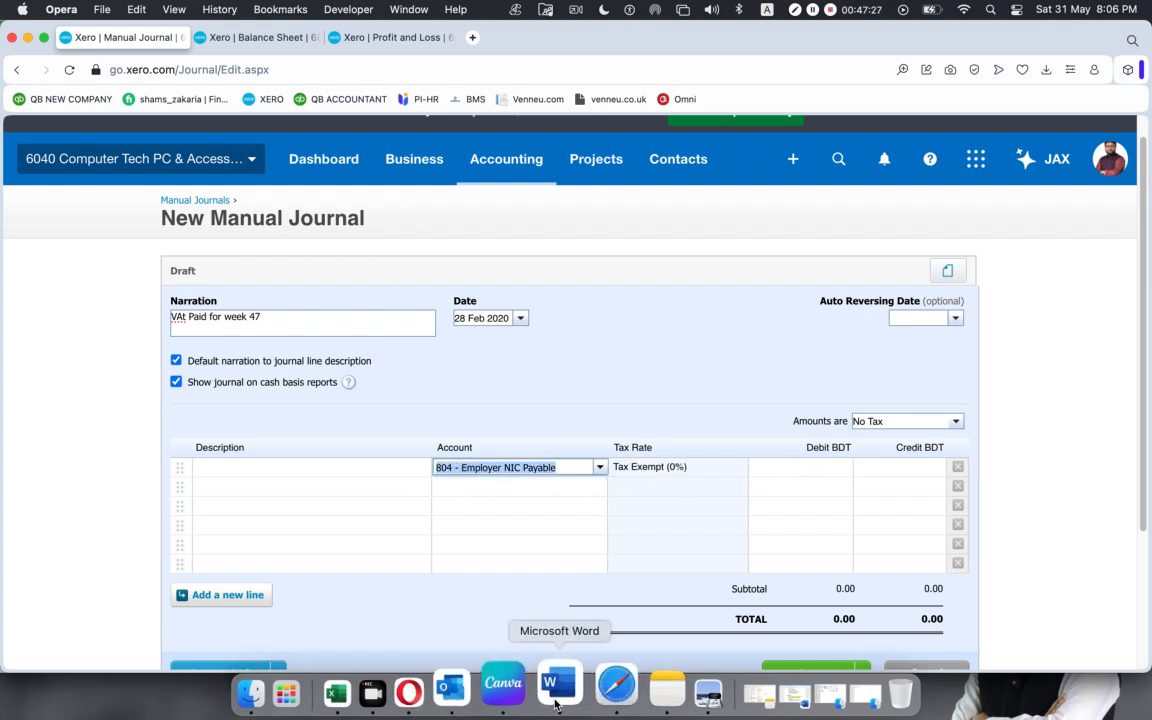
Copy the Employer NIC Payable amount from Excel and enter 484.38 as the first journal line's debit in Xero.
click(380, 688)
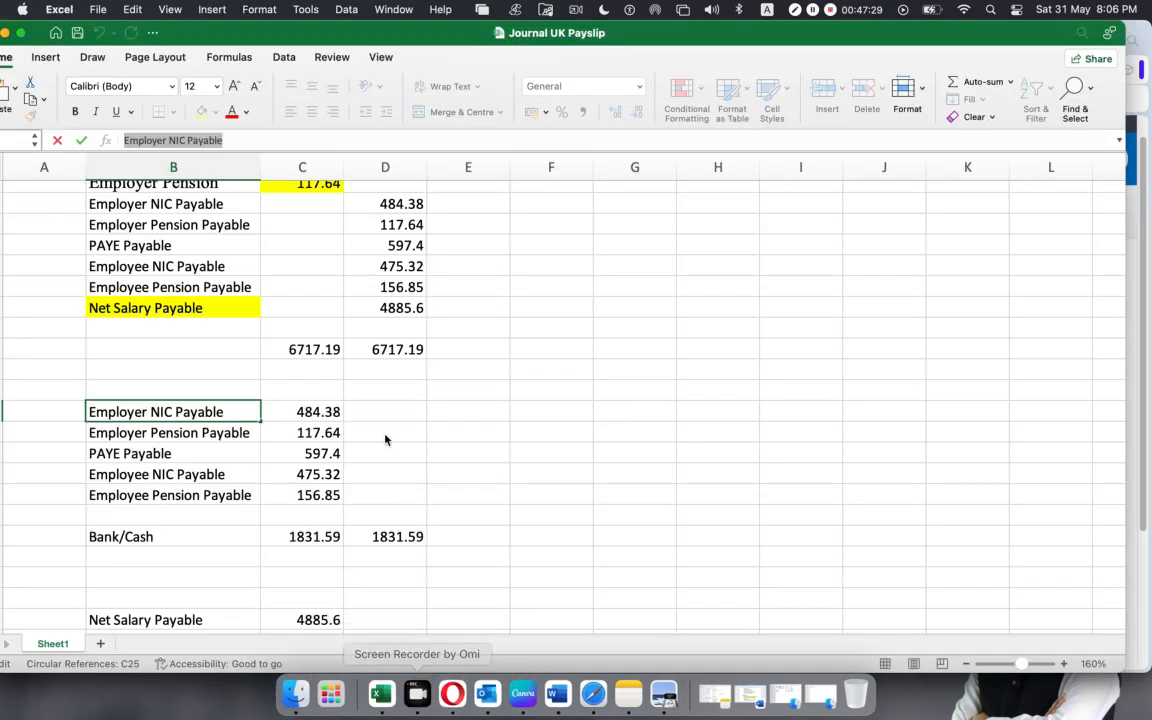
click(285, 408)
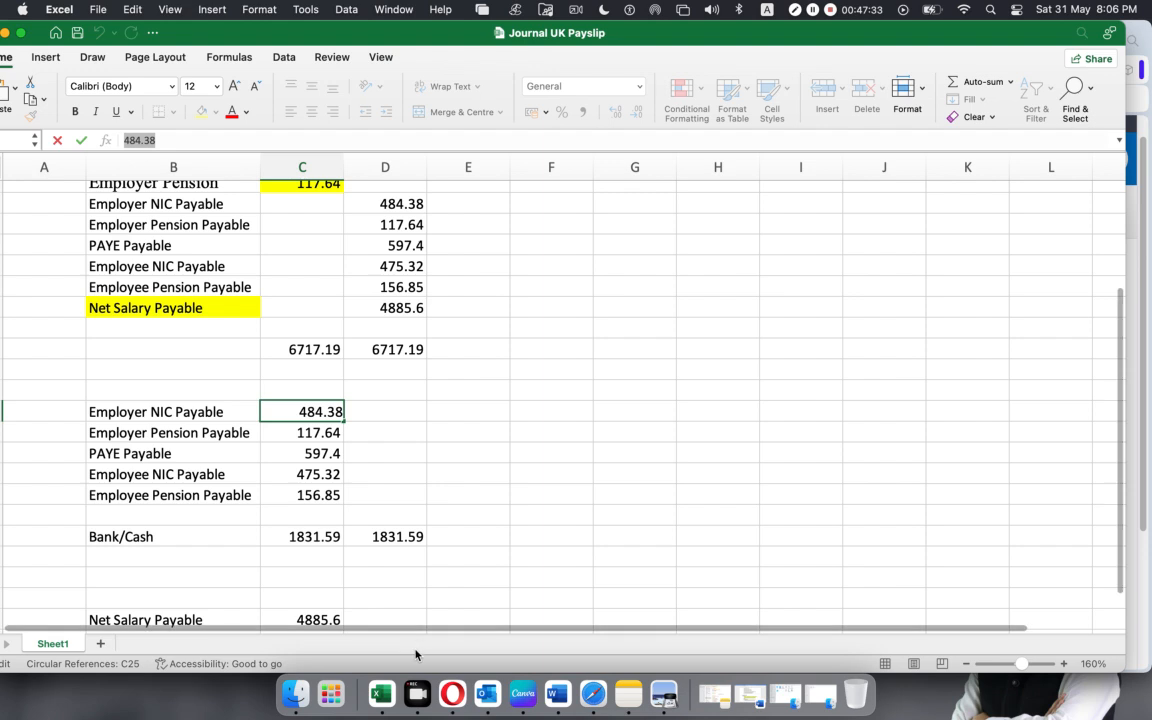
key(super+Tab)
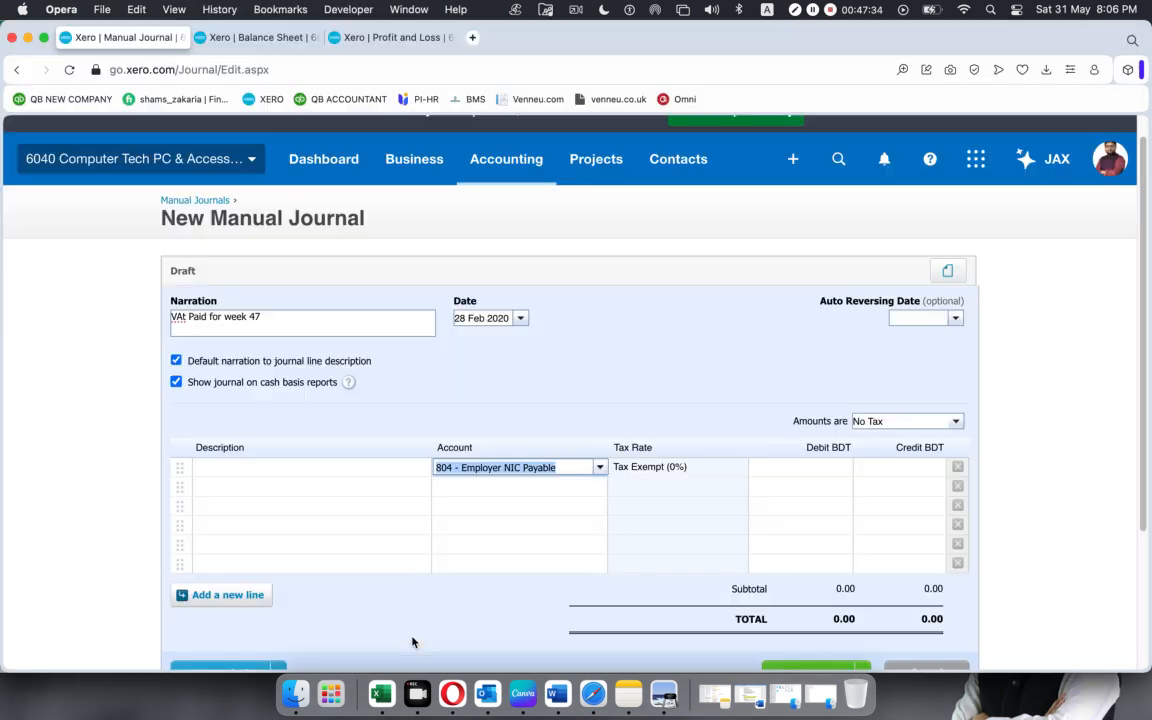
click(814, 467)
text(484.38)
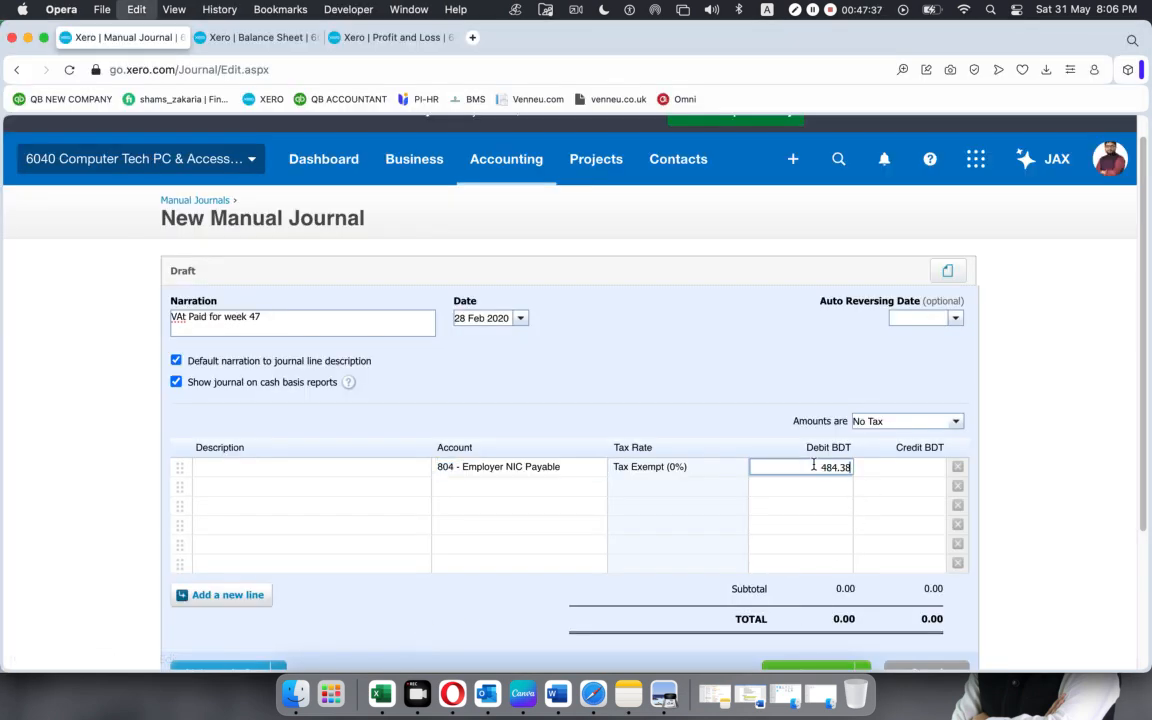
Copy the Employer Pension Payable name from Excel and assign account 805 - Employer Pension Payable to the second journal line in Xero.
click(532, 487)
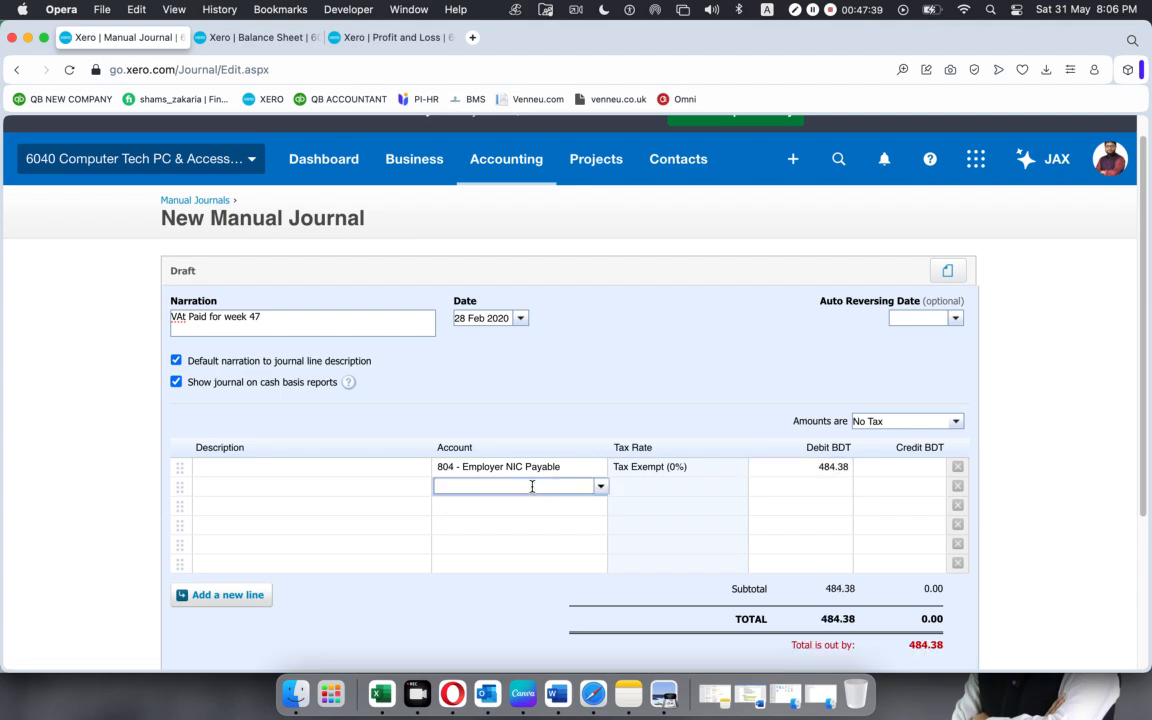
key(super+Tab)
click(190, 430)
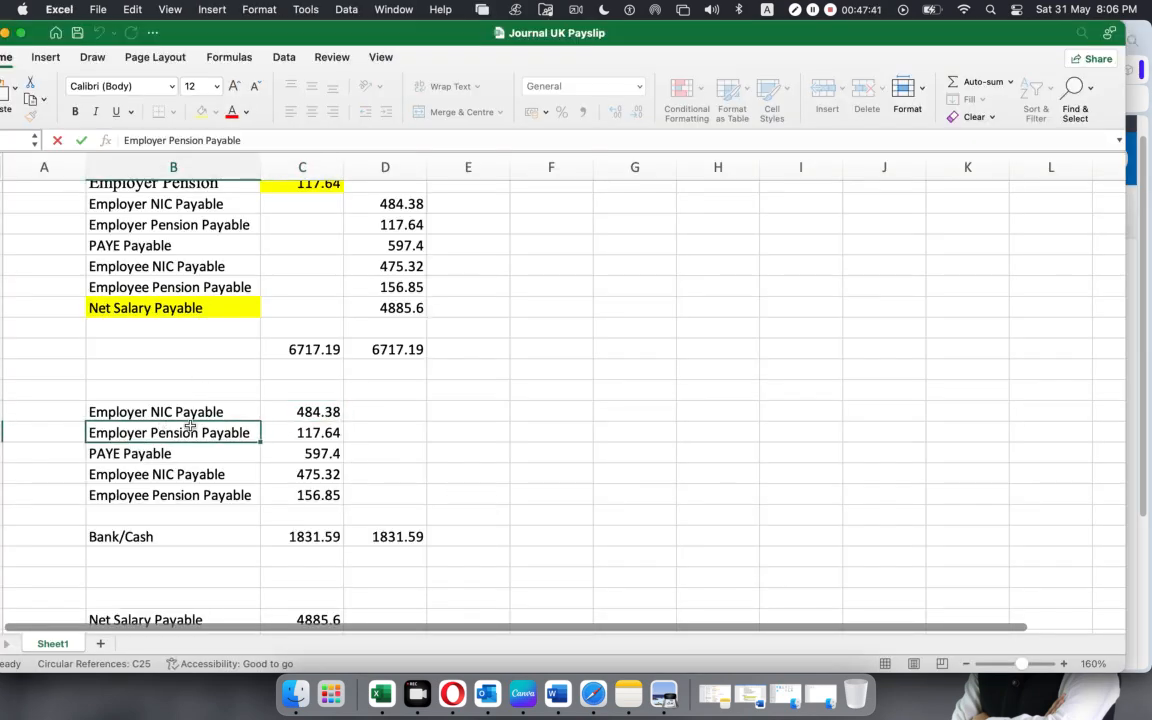
drag(230, 140, 16, 140)
key(super+c)
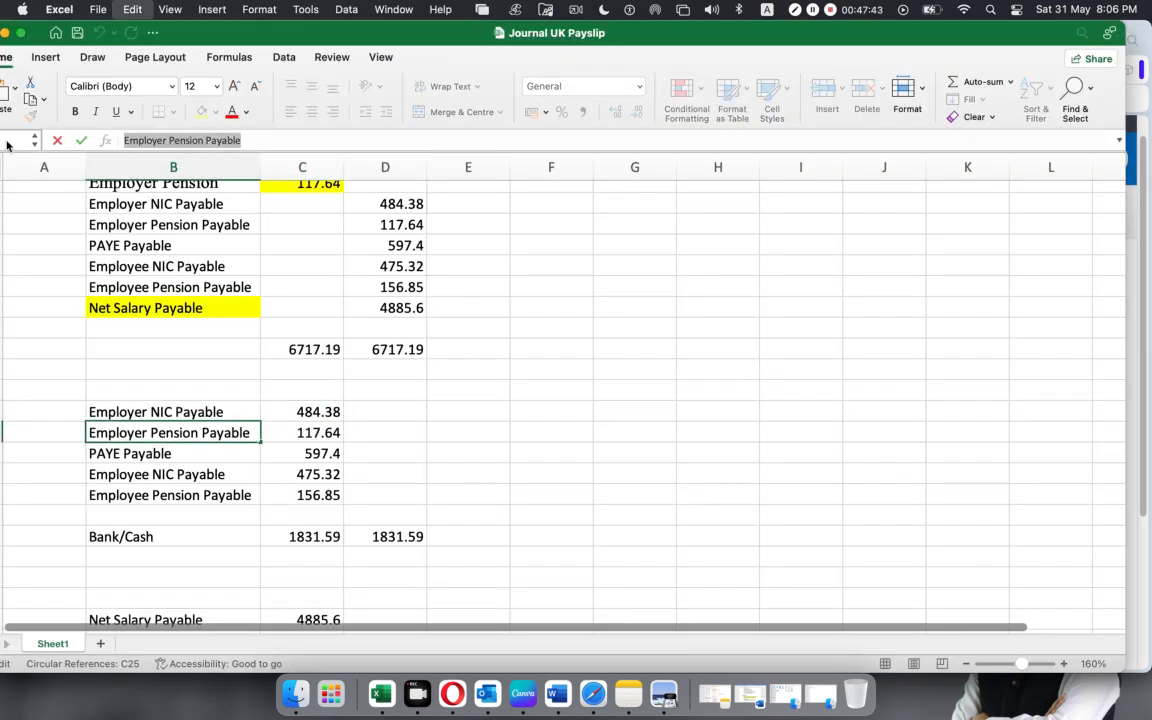
key(super+Tab)
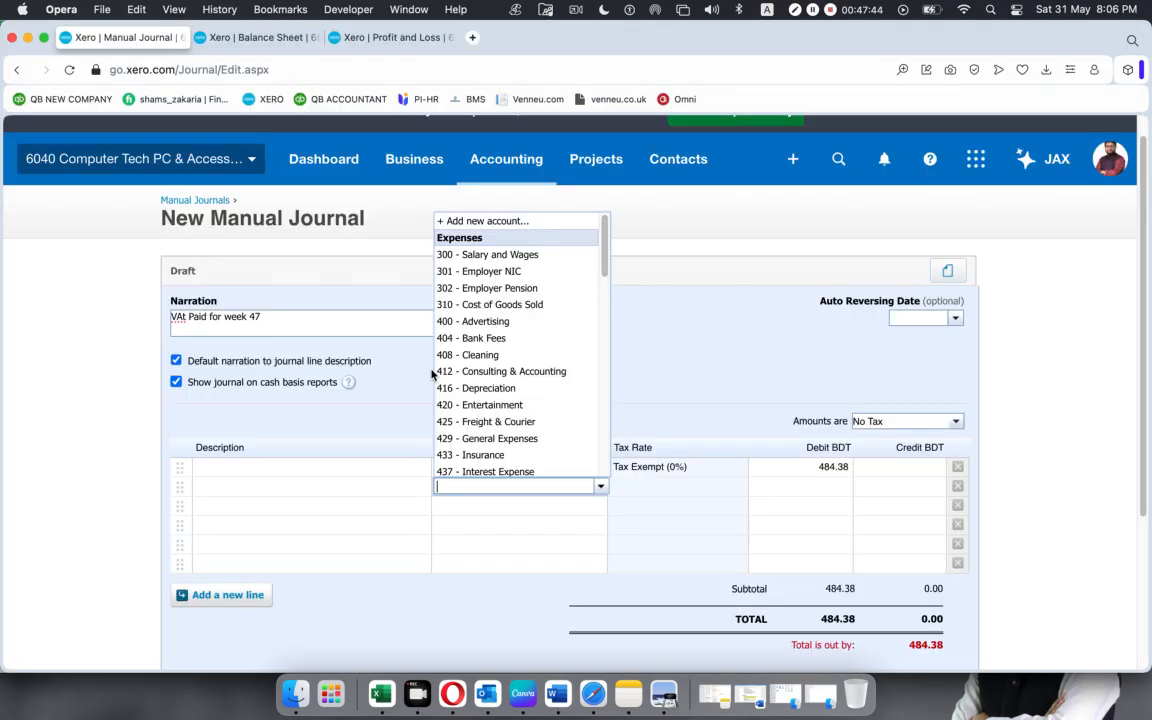
key(super+v)
click(494, 504)
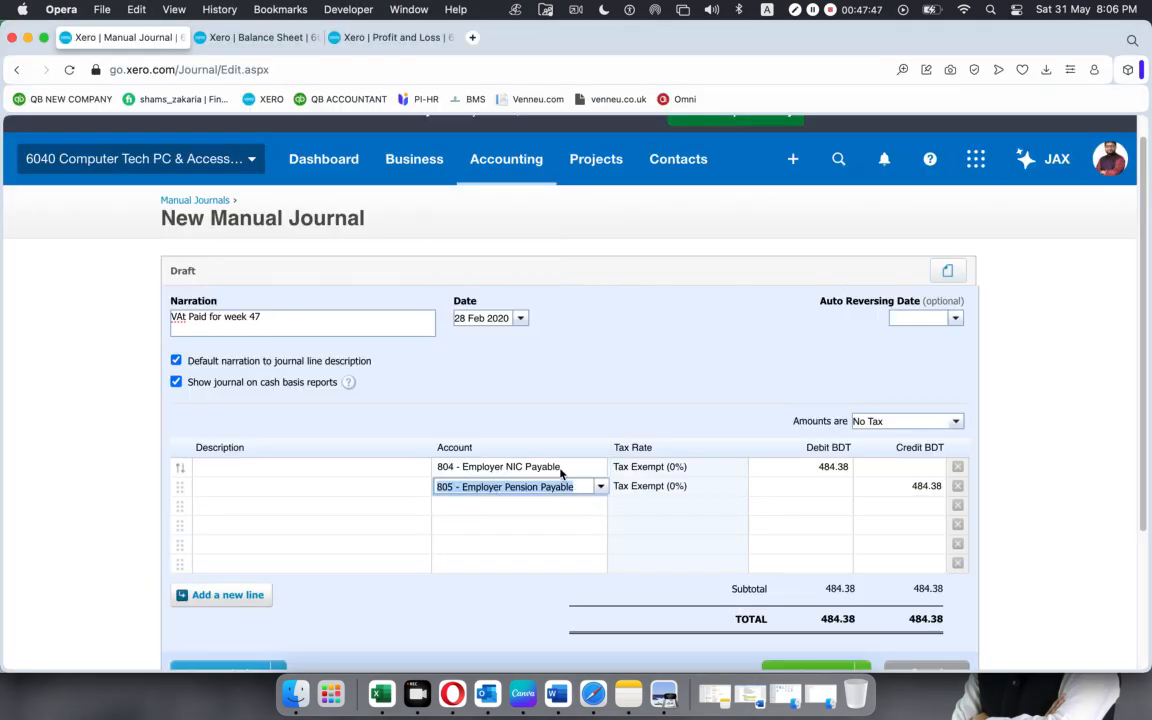
Copy the Employer Pension Payable amount from Excel and enter 117.64 as the second journal line's debit in Xero.
key(super+Tab)
click(302, 432)
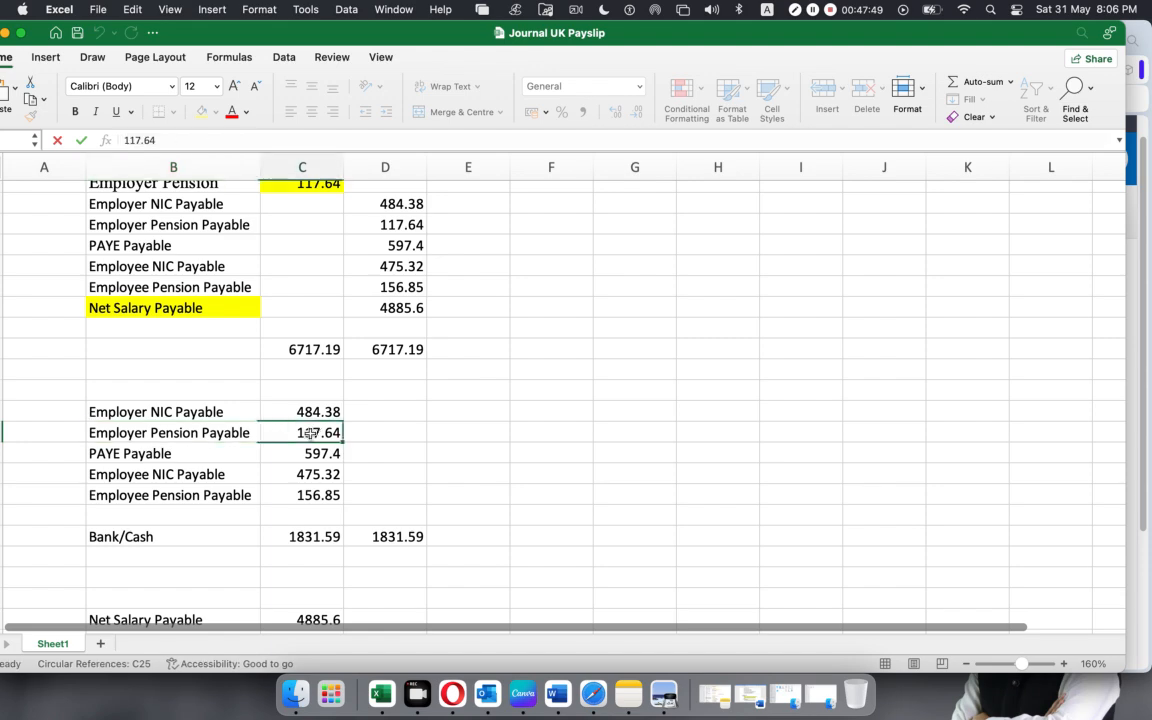
drag(165, 140, 33, 140)
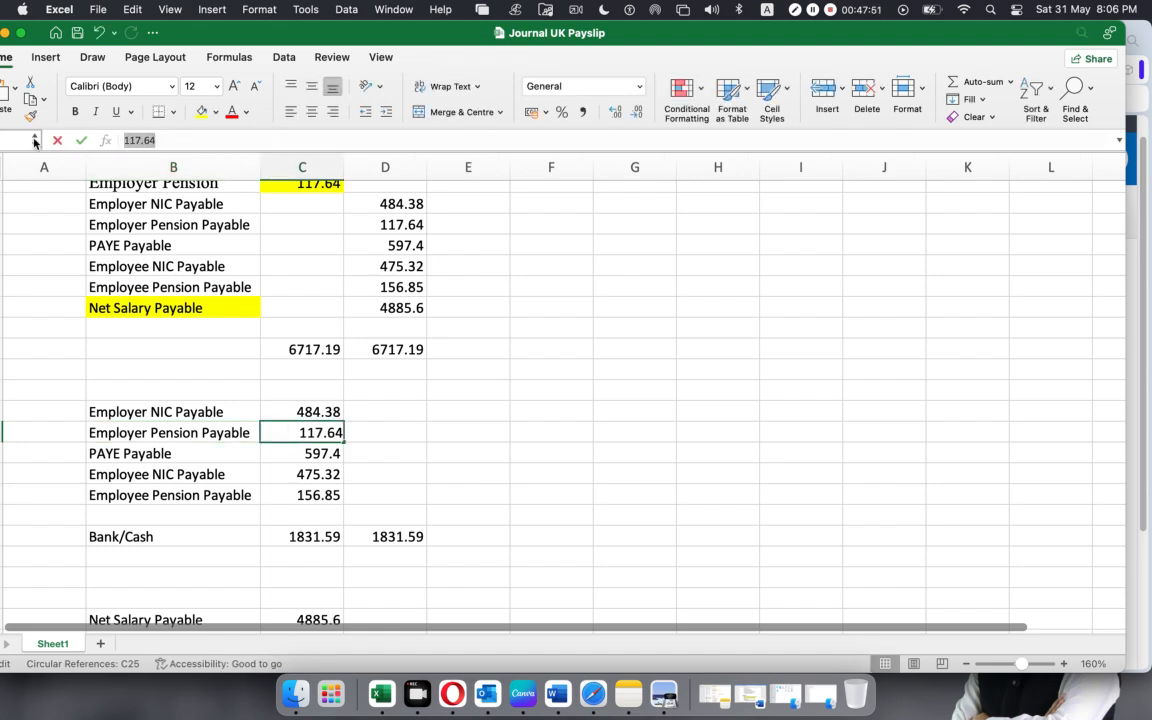
key(super+Tab)
click(813, 488)
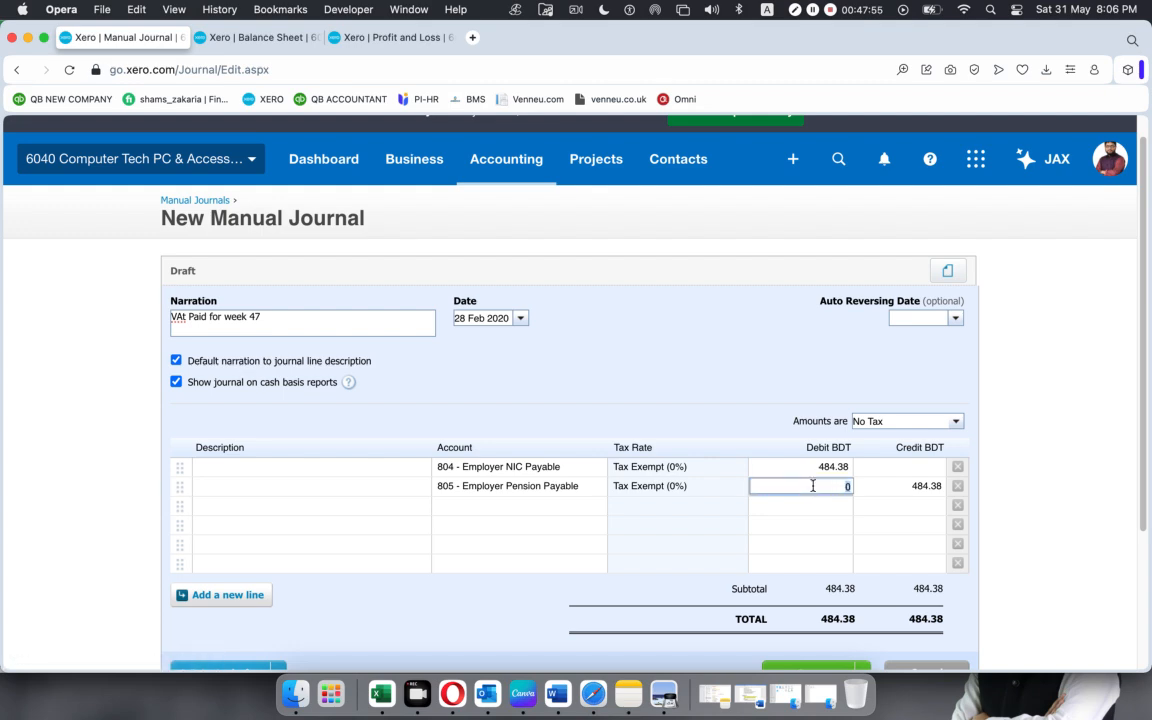
key(super+v)
Copy the PAYE Payable name from Excel and assign account 806 - PAYE Payable to the third journal line in Xero.
click(531, 507)
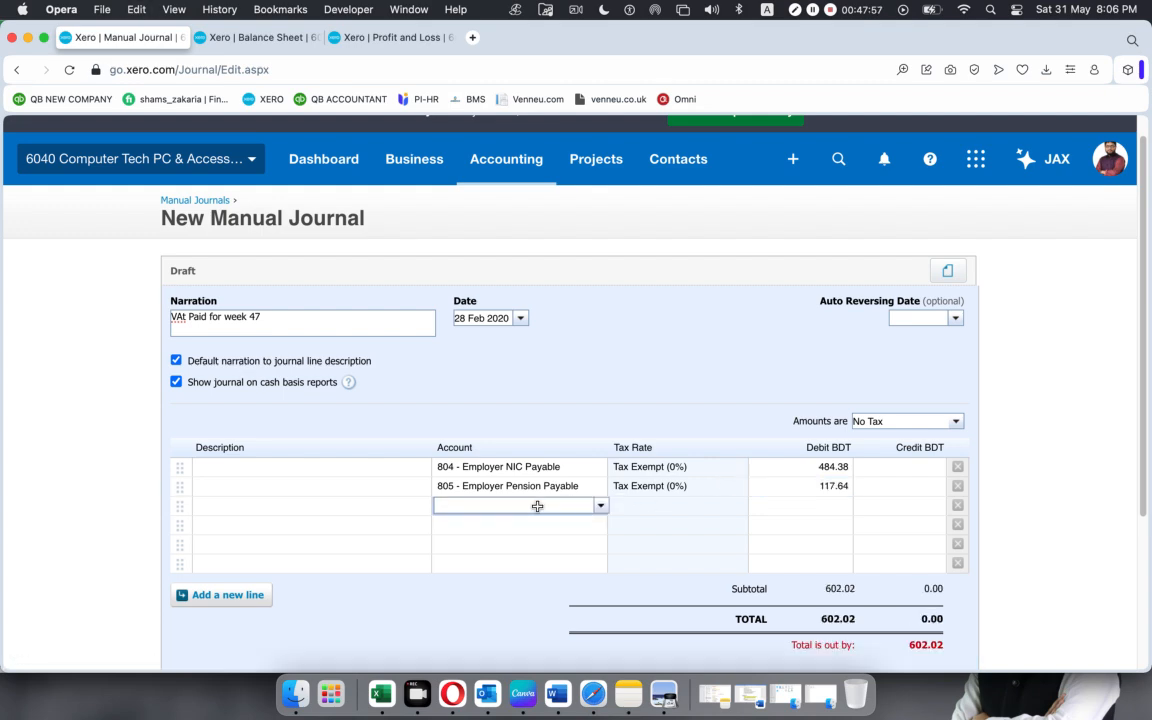
key(super+Tab)
click(154, 453)
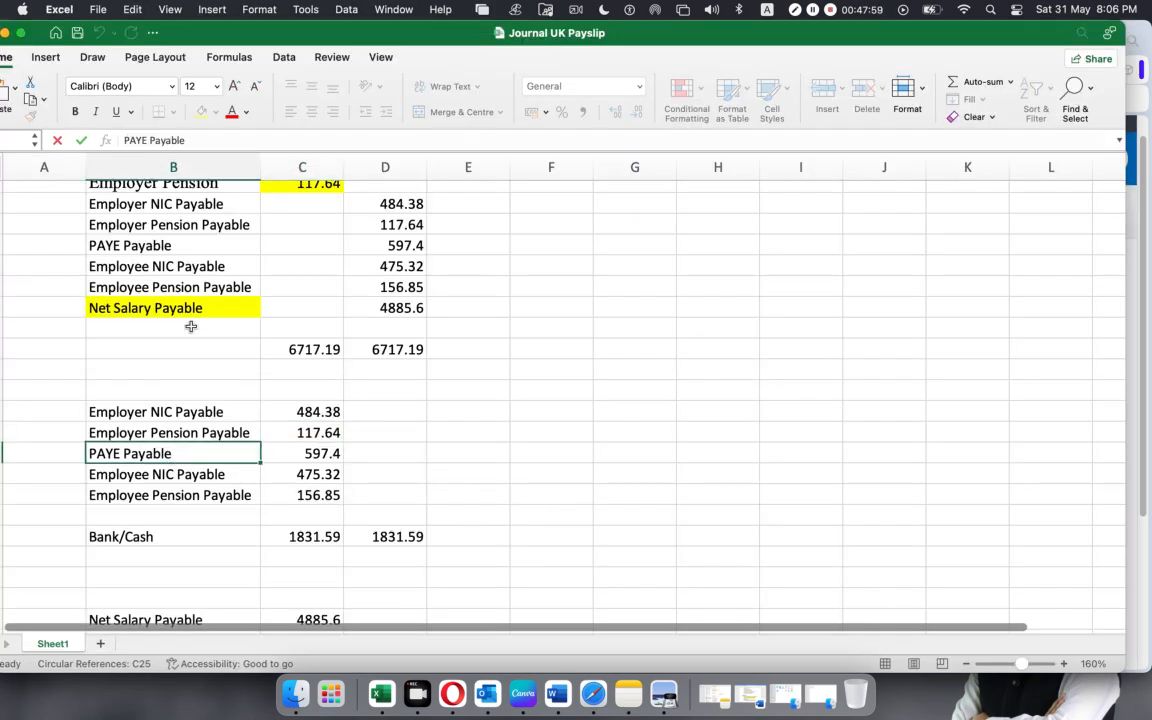
drag(188, 140, 26, 142)
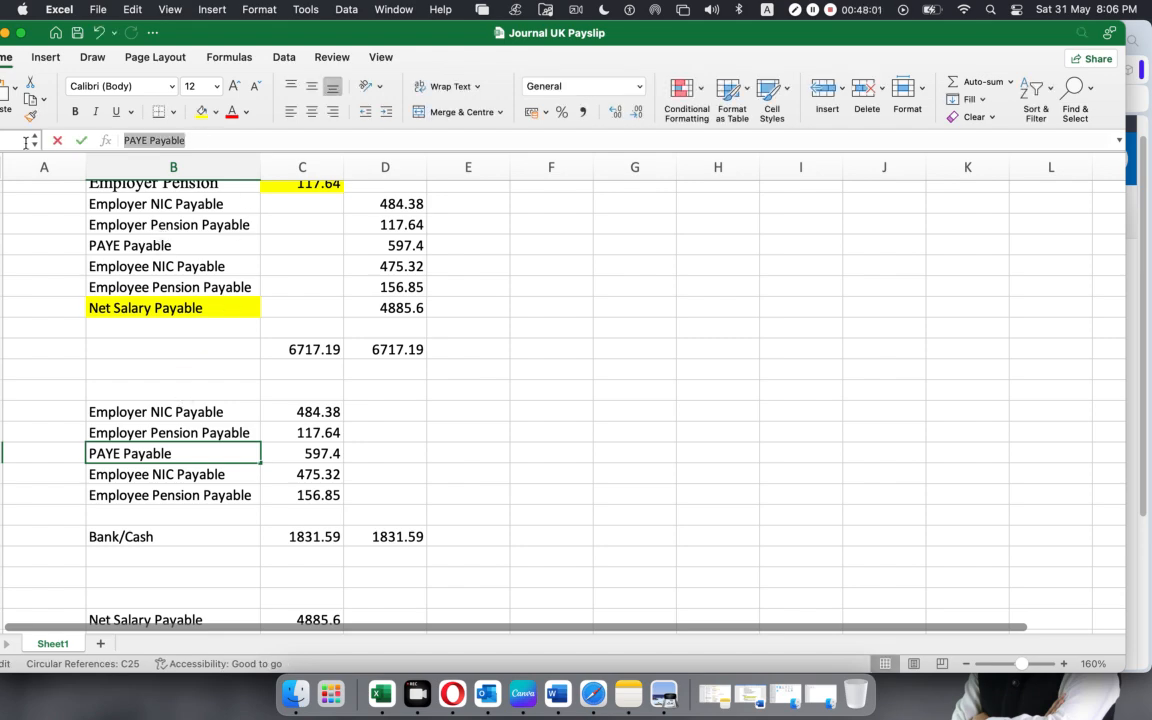
key(super+c)
key(super+Tab)
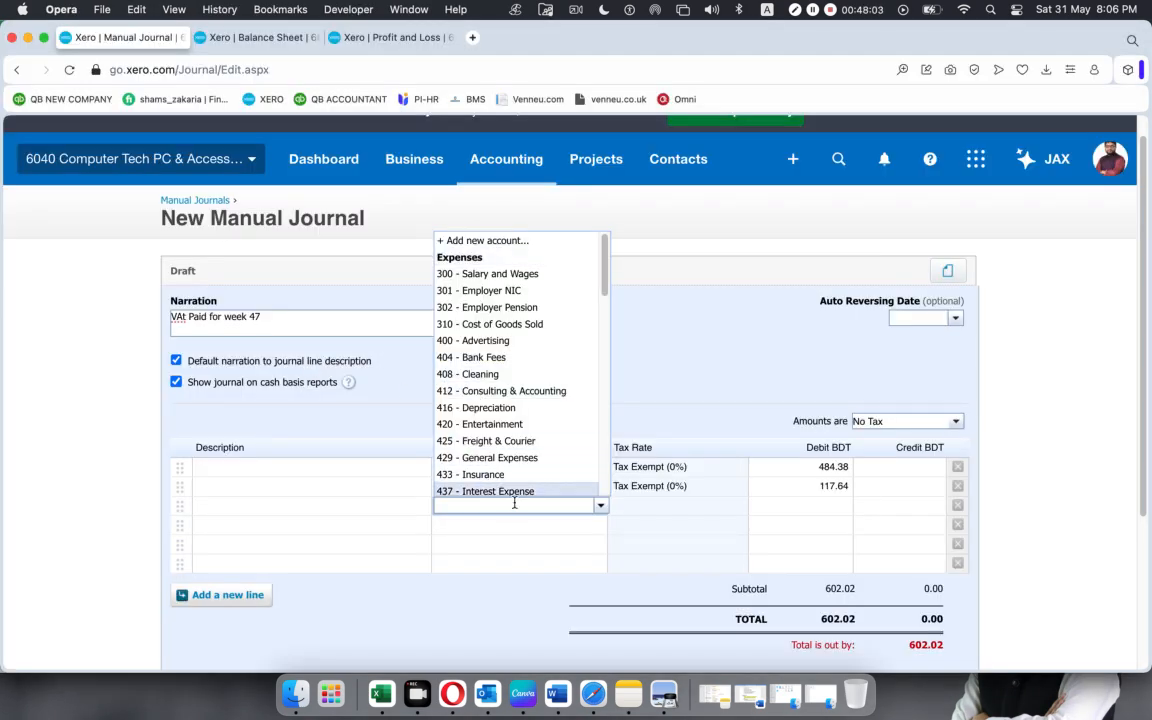
key(super+v)
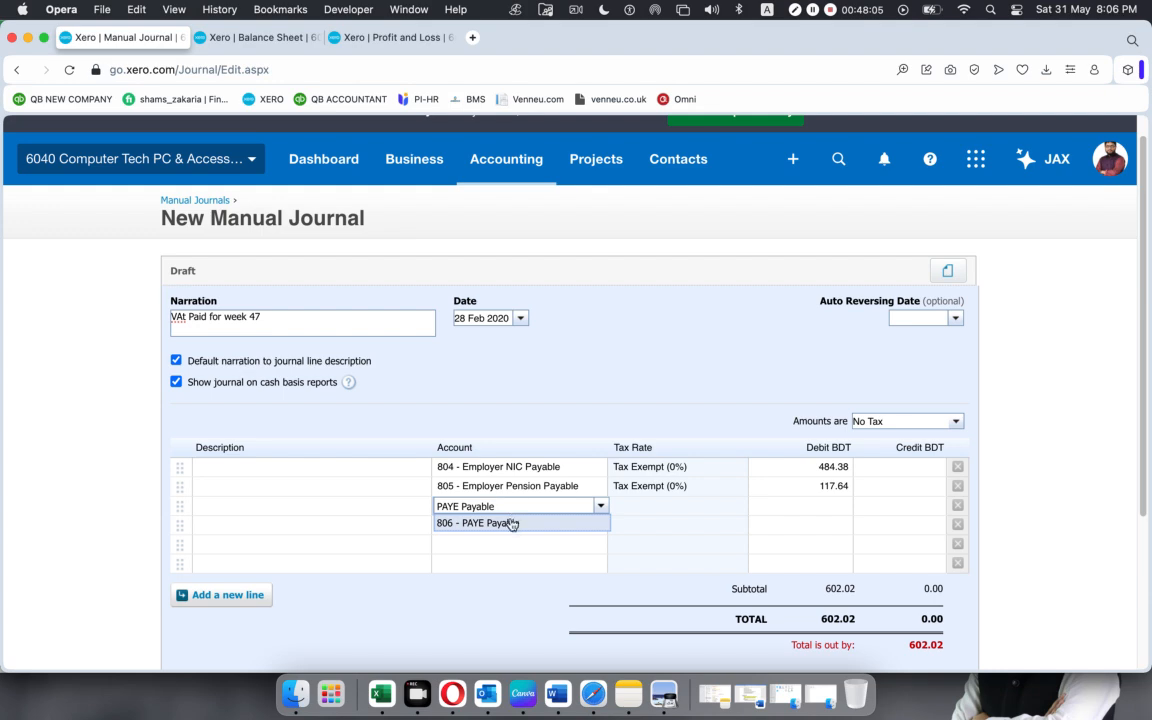
click(510, 524)
Copy the PAYE Payable amount from Excel and enter 597.4 as the third journal line's debit in Xero.
key(super+Tab)
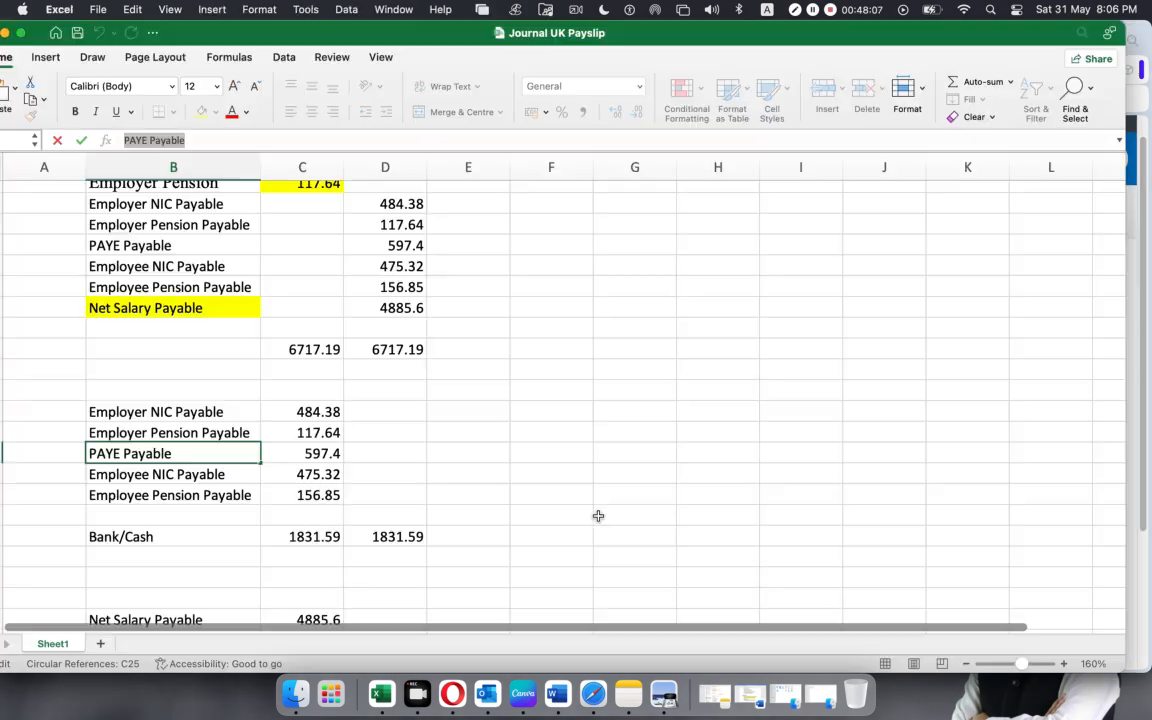
click(298, 453)
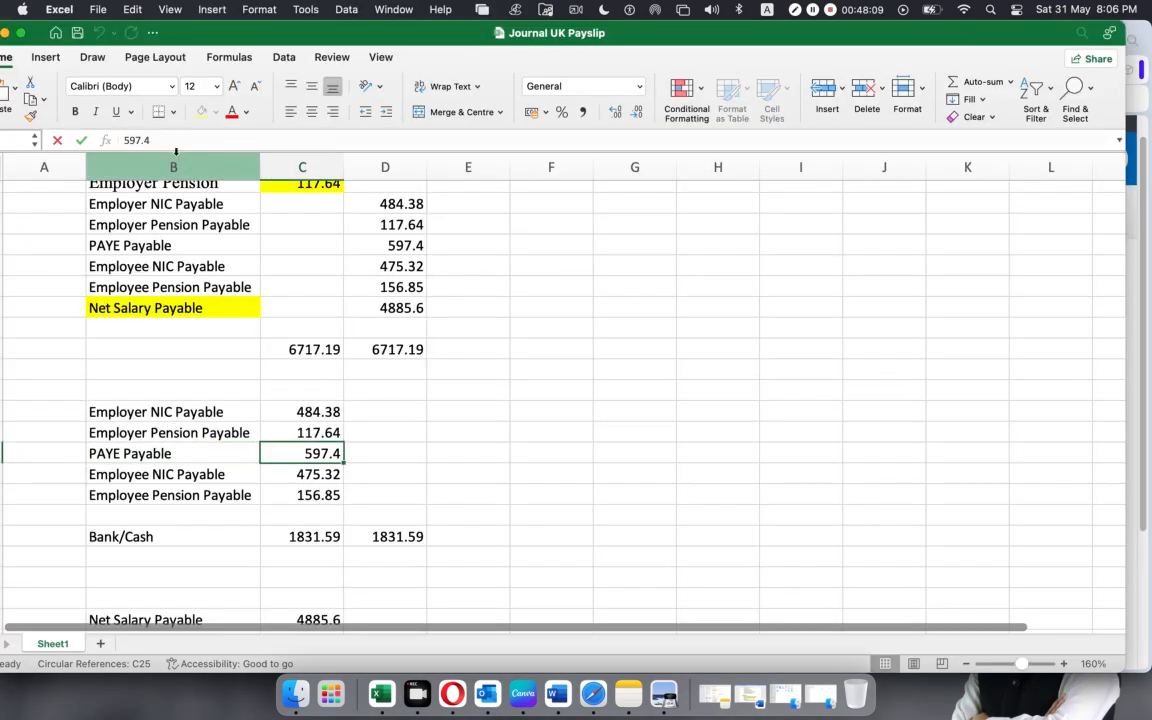
drag(150, 140, 18, 141)
key(super+c)
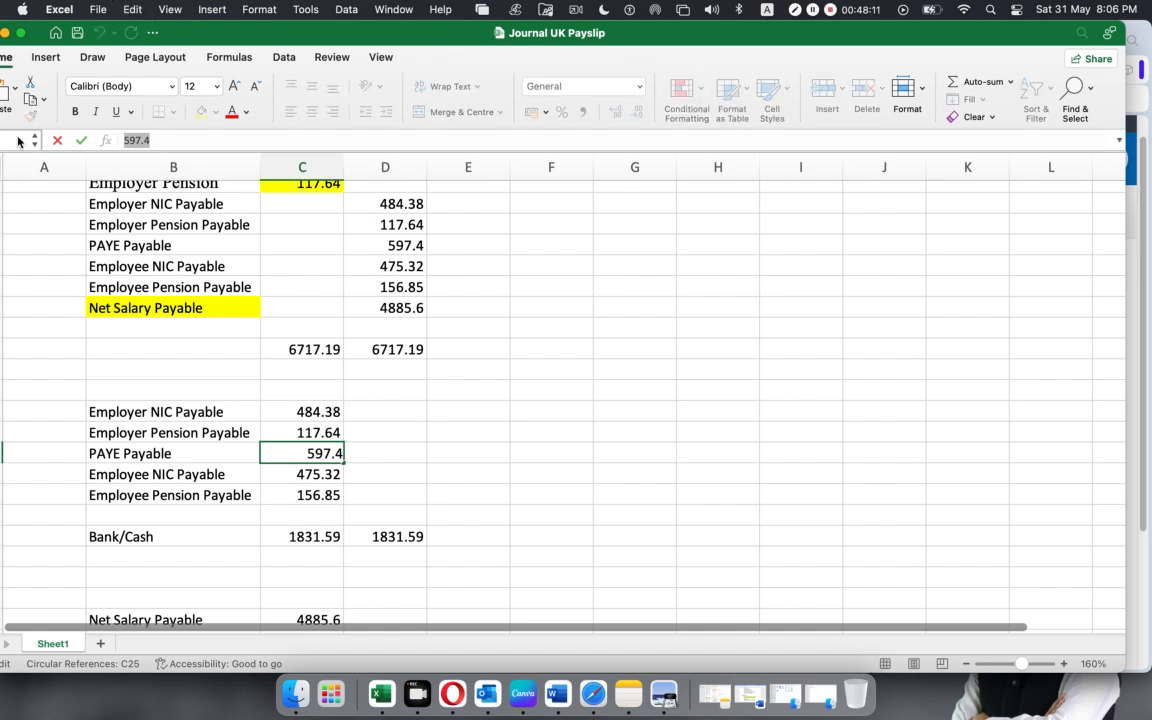
key(super+Tab)
click(824, 514)
click(823, 507)
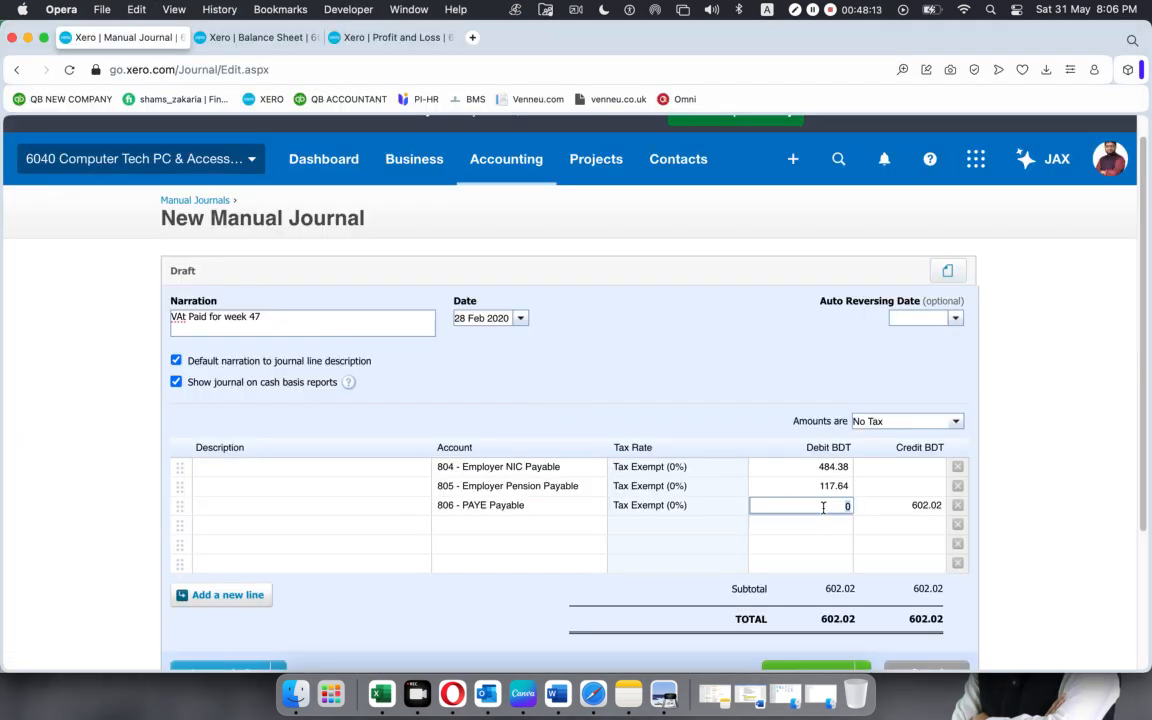
key(super+v)
Copy the Employee NIC Payable name from Excel and assign account 807 - Employee NIC Payable to the fourth journal line in Xero.
click(544, 527)
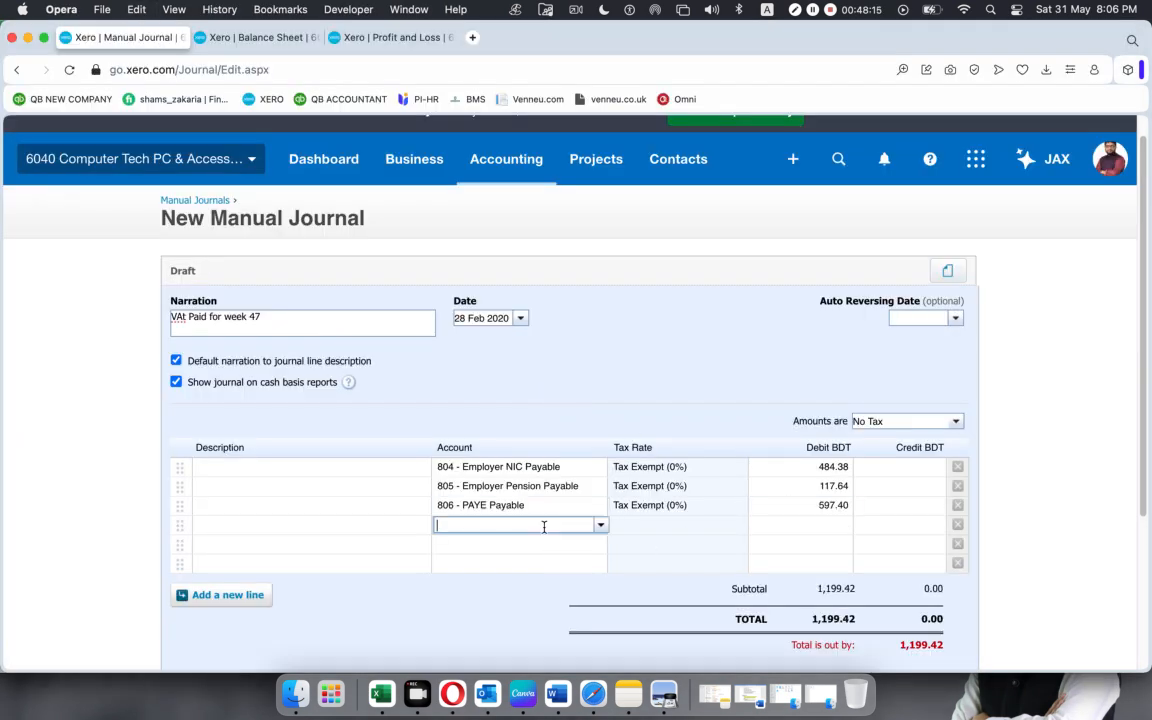
key(super+Tab)
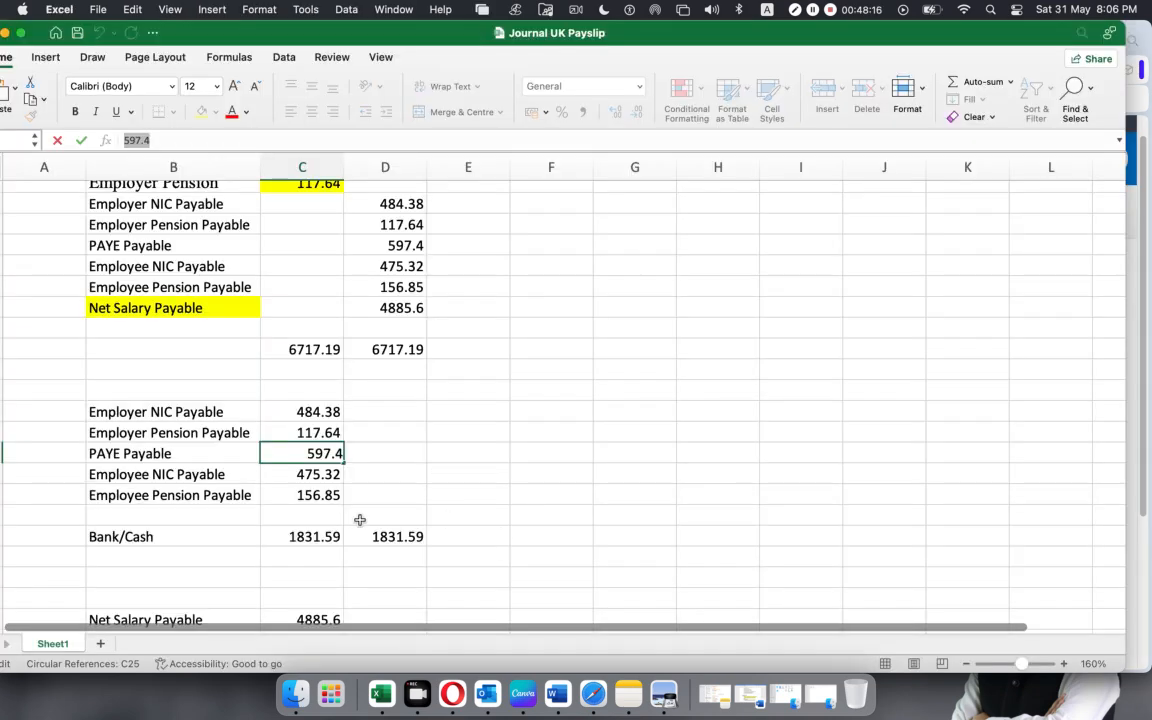
click(190, 474)
drag(230, 140, 0, 140)
key(super+c)
key(super+Tab)
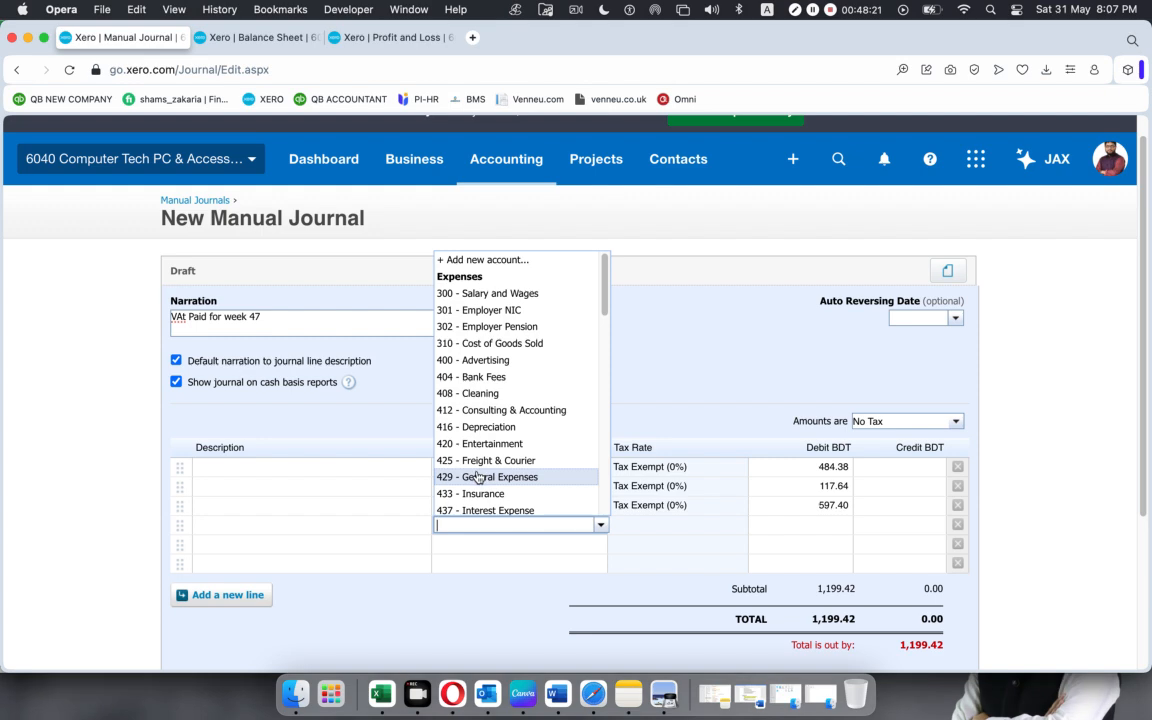
key(super+v)
click(525, 544)
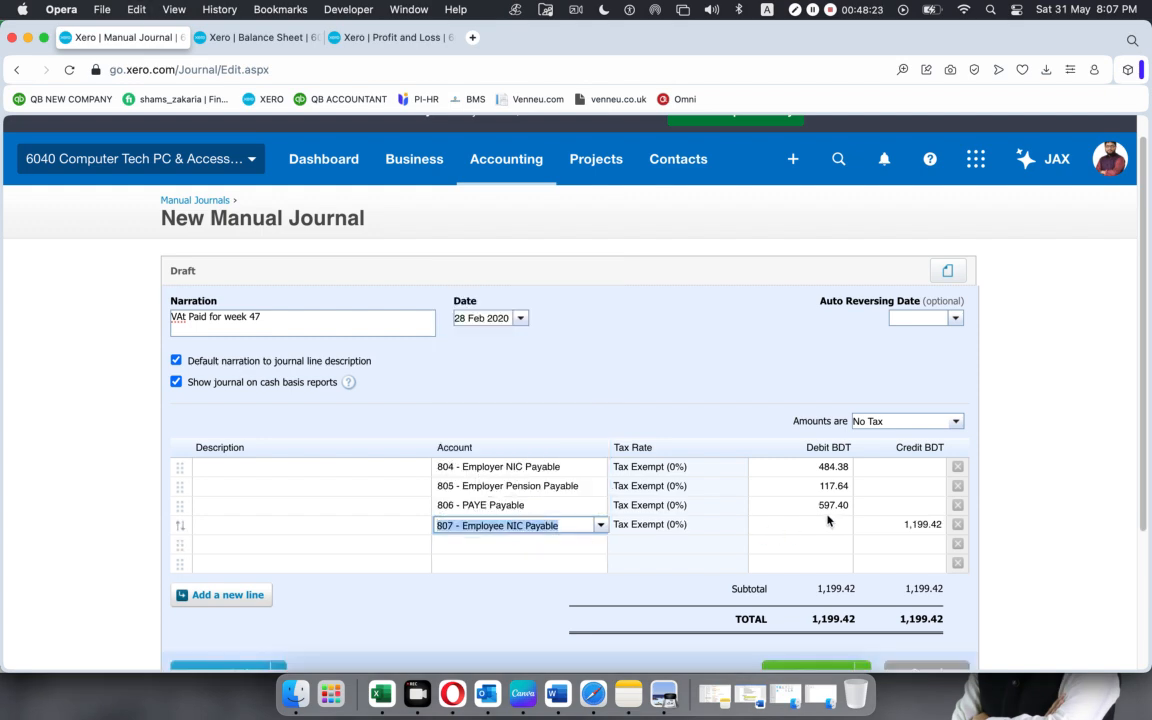
Copy the Employee NIC Payable amount from Excel and enter 475.32 as the fourth journal line's debit in Xero.
key(super+Tab)
click(303, 474)
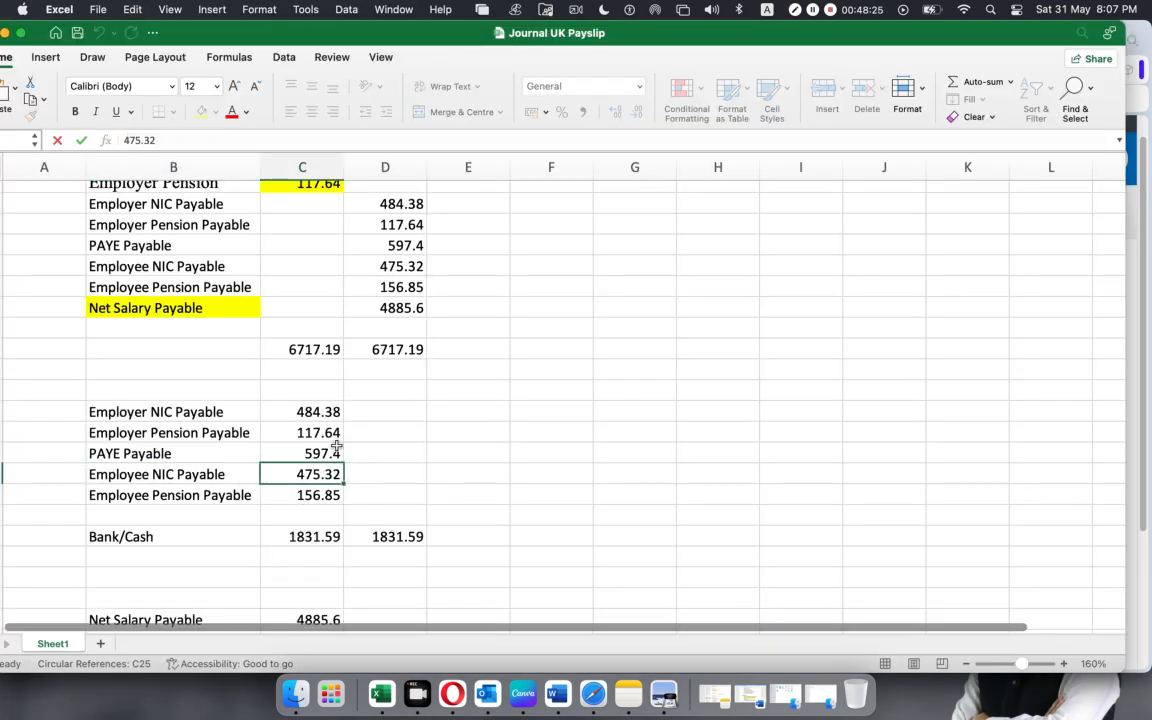
double_click(139, 140)
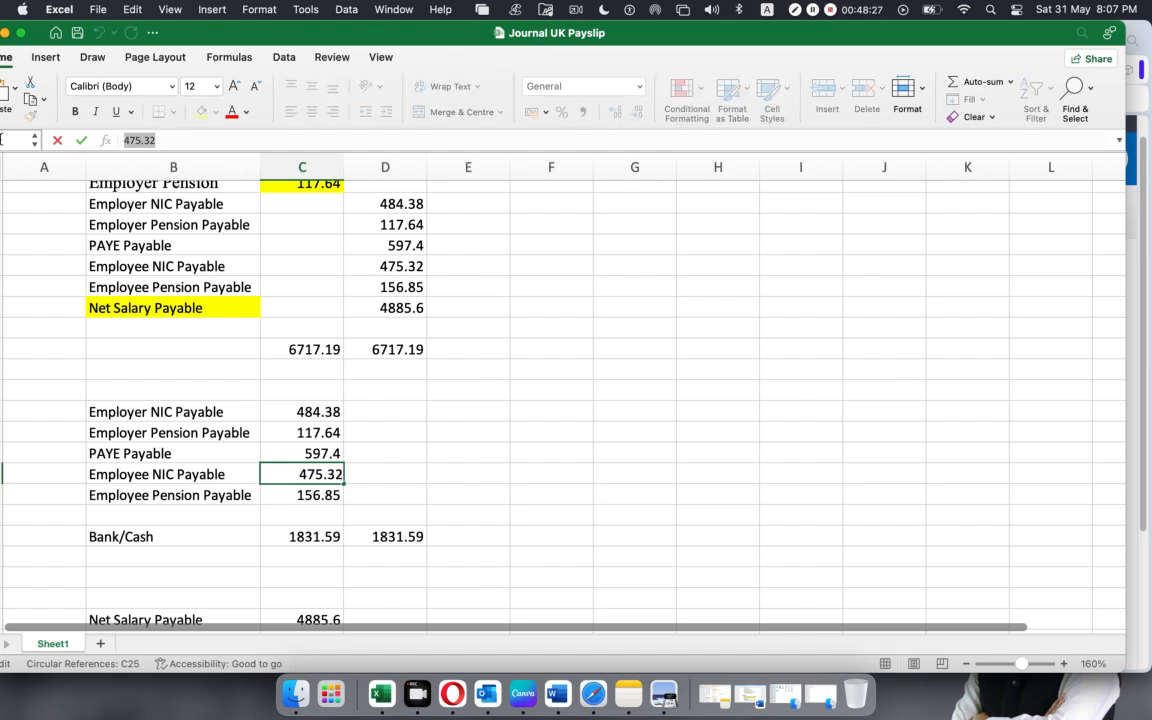
key(super+Tab)
click(765, 524)
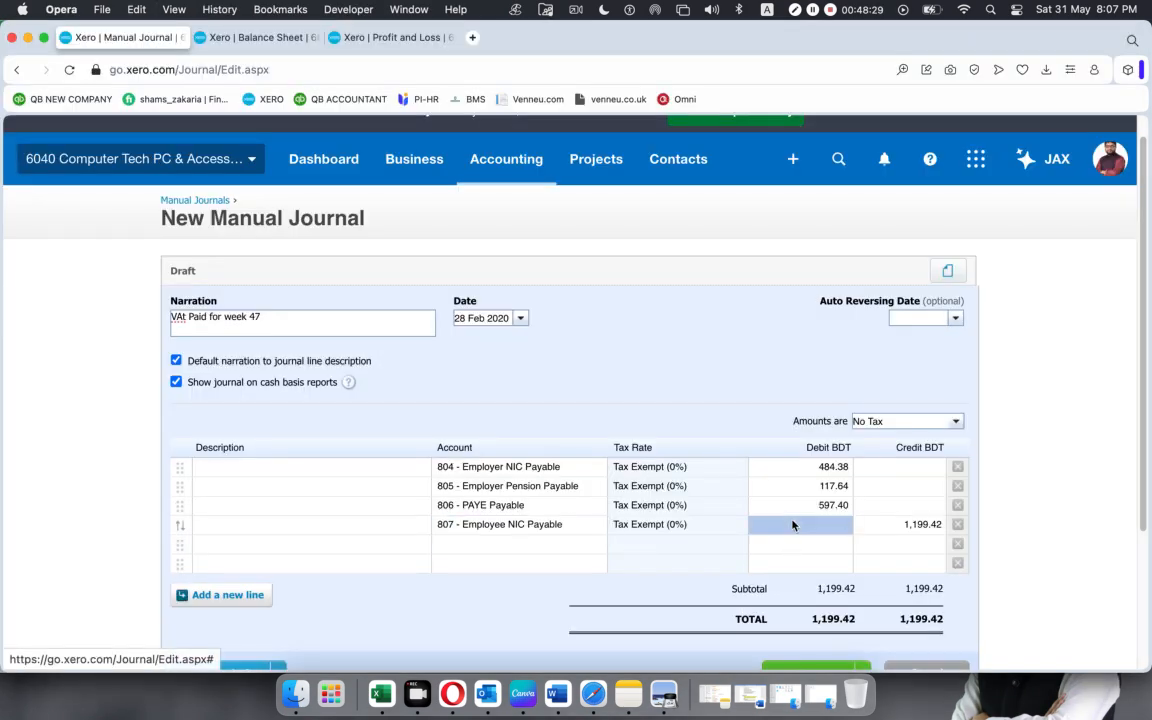
key(super+v)
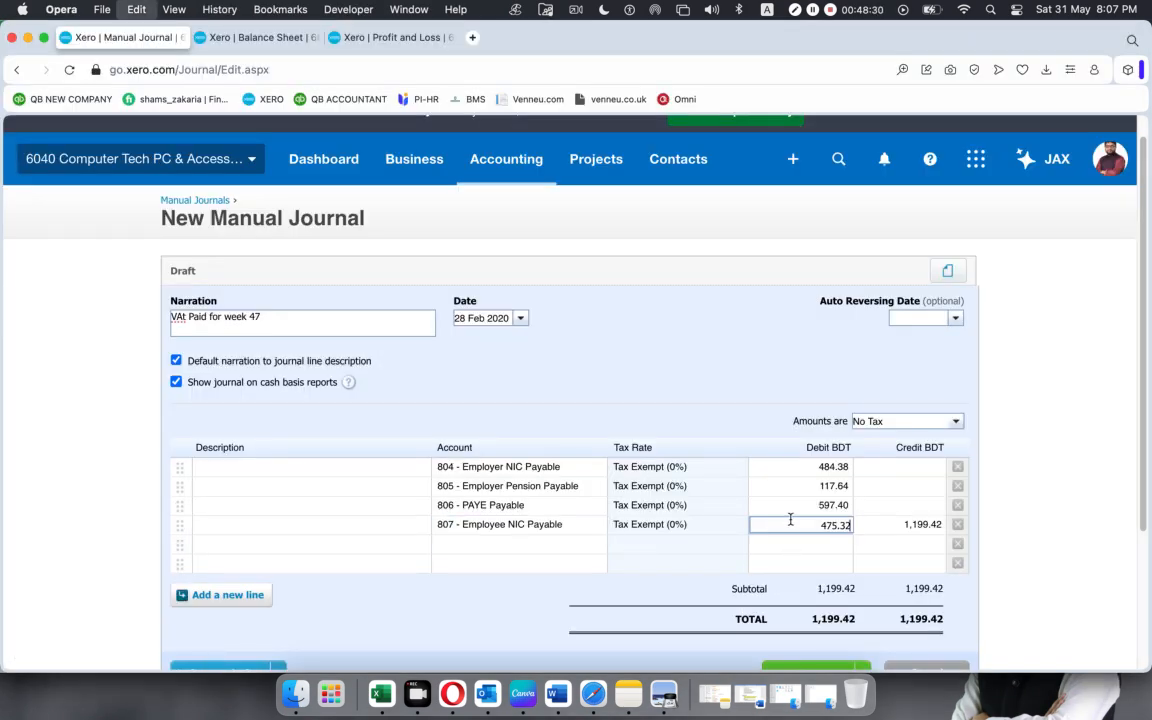
Ready the fifth journal line's account, copy the Employee Pension Payable name from the liability payment entry in Excel, and return to Xero.
click(481, 543)
key(super+Tab)
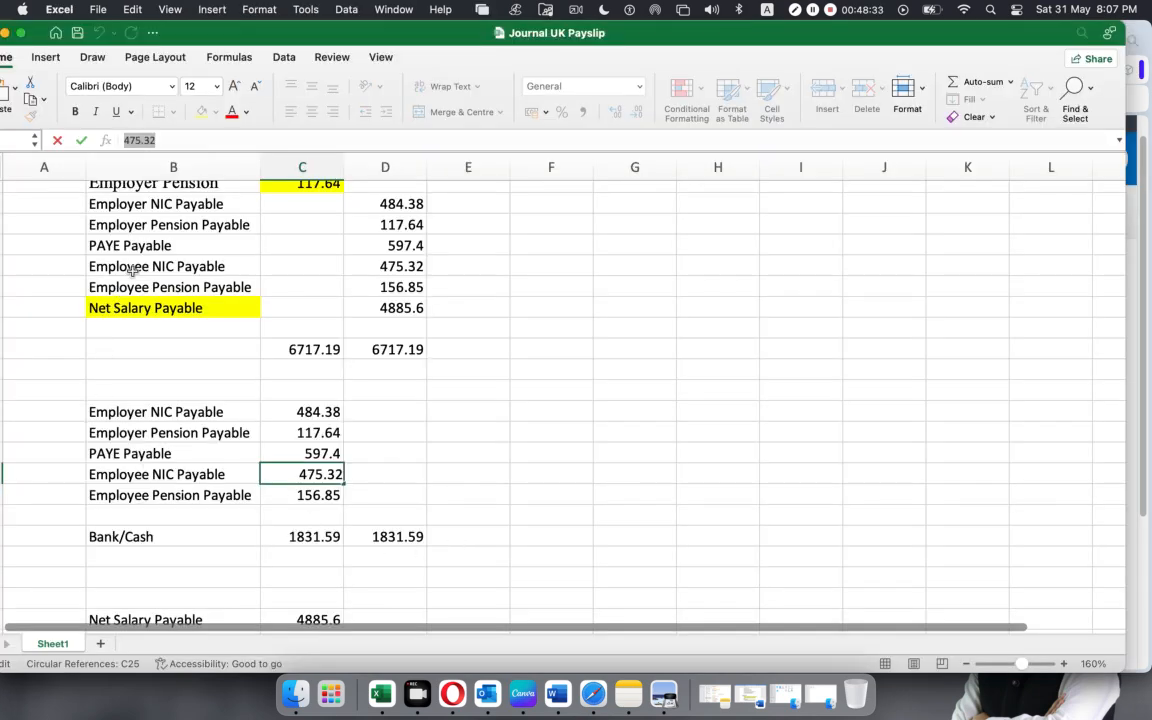
click(149, 494)
triple_click(222, 141)
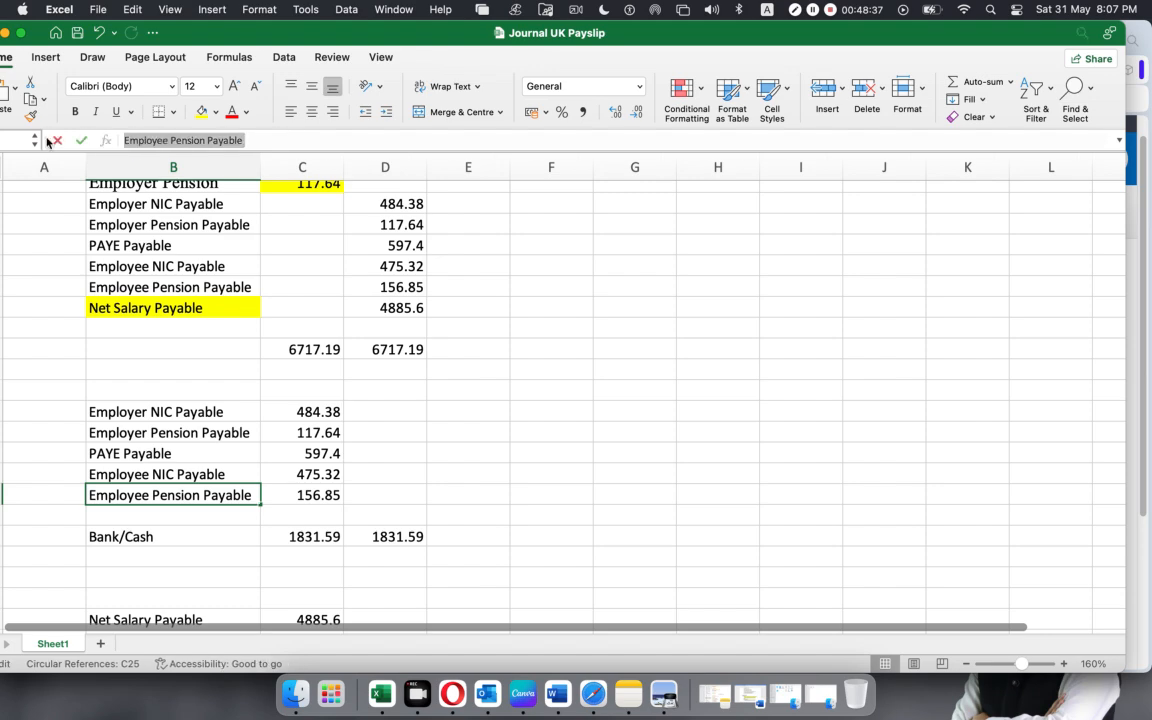
key(super+c)
key(super+Tab)
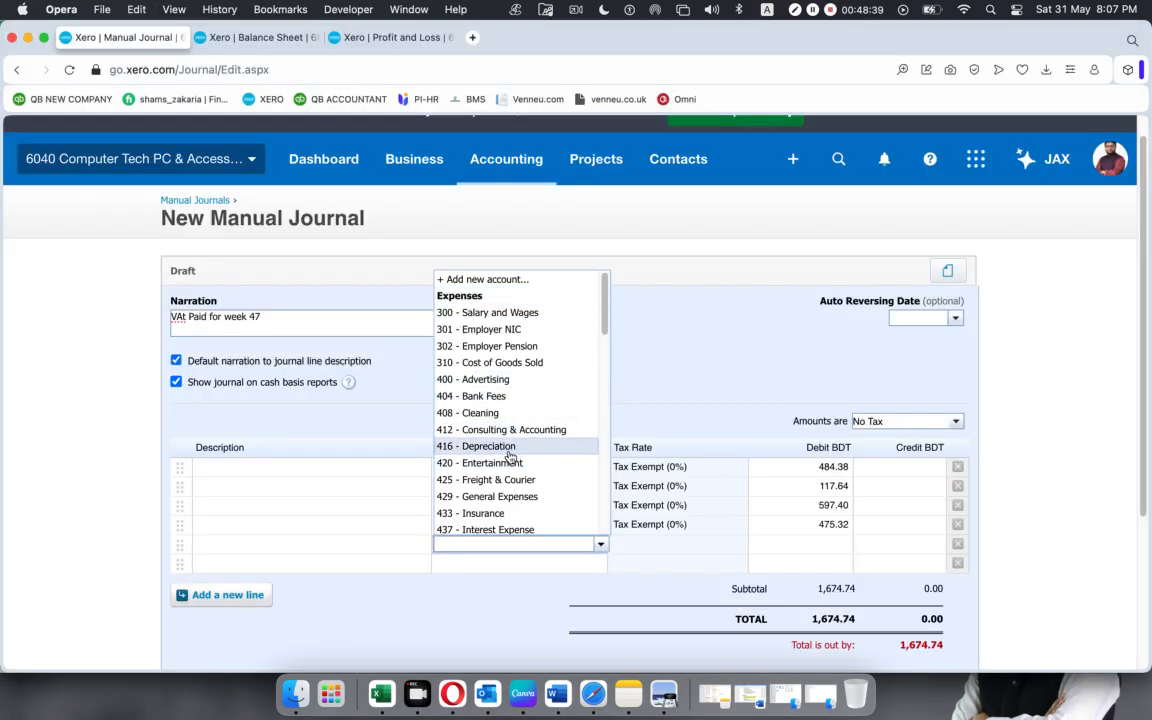
Assign the copied account, 808 - Employee Pension Payable, to the fifth journal line, clearing and re-entering the name.
key(super+v)
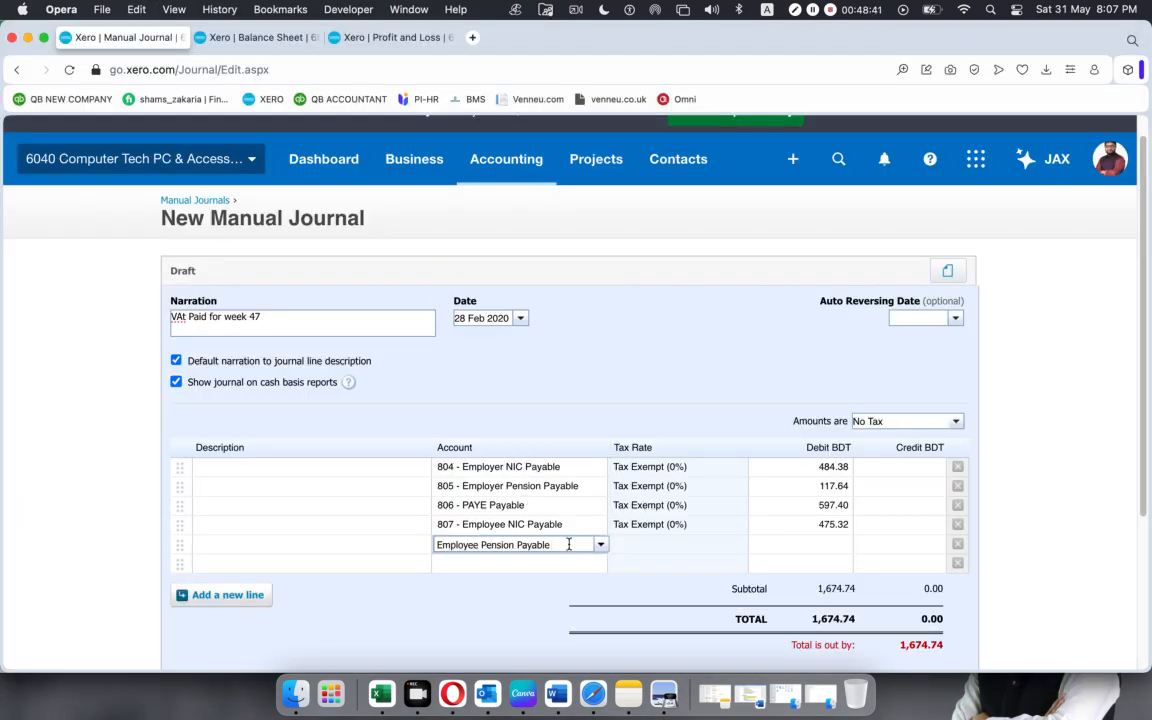
drag(568, 544, 360, 548)
key(BackSpace)
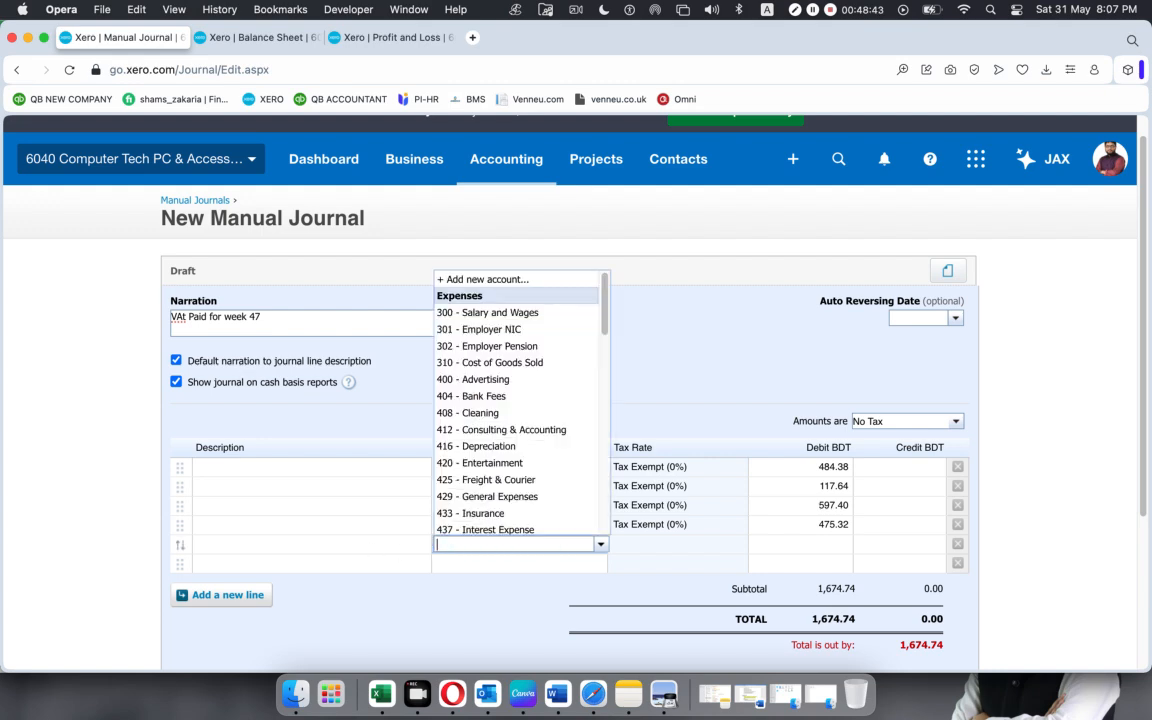
key(super+Tab)
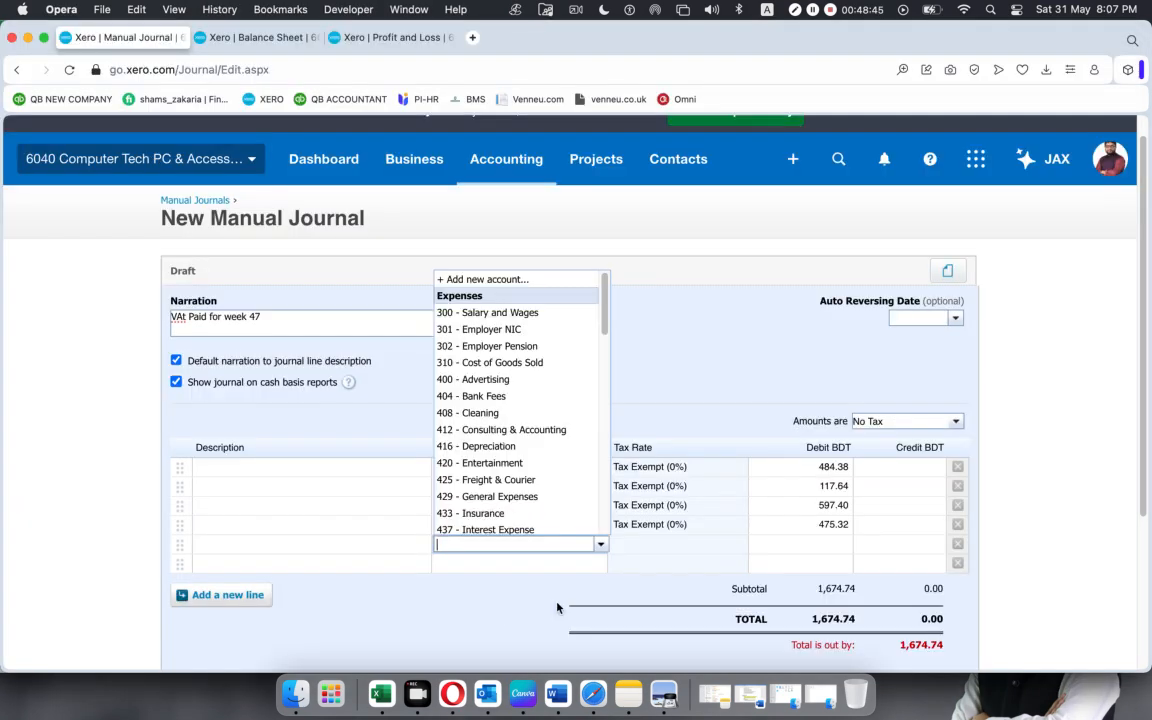
key(super+Tab)
key(super+v)
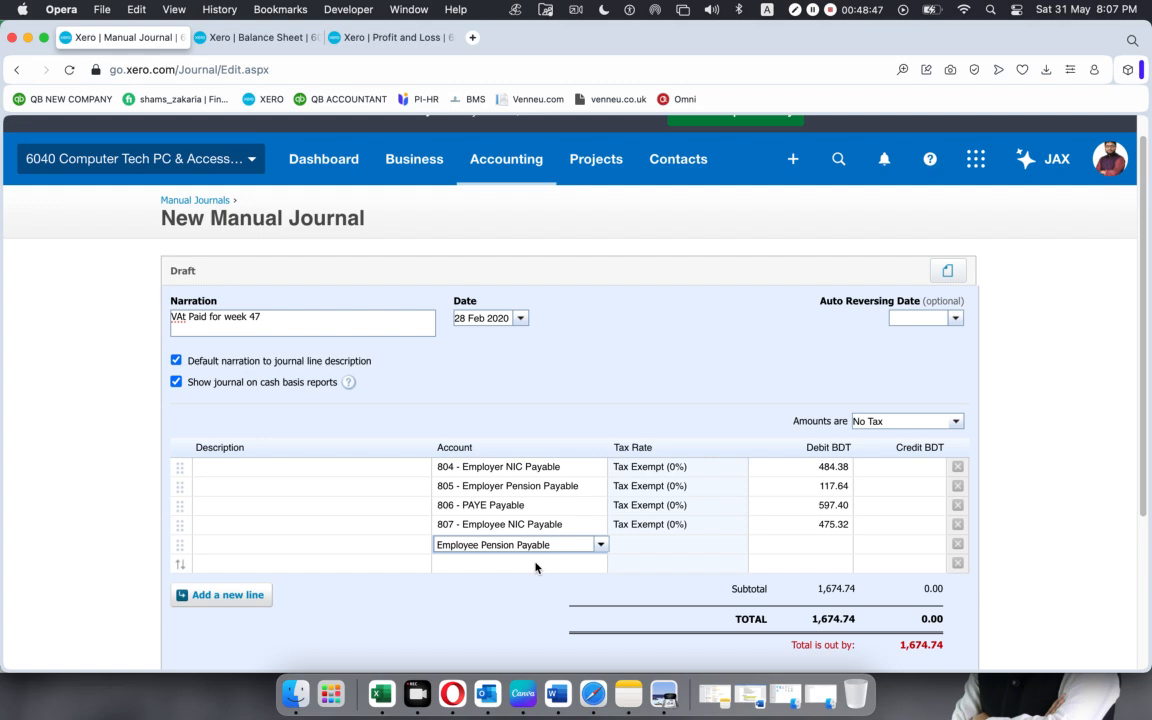
click(537, 563)
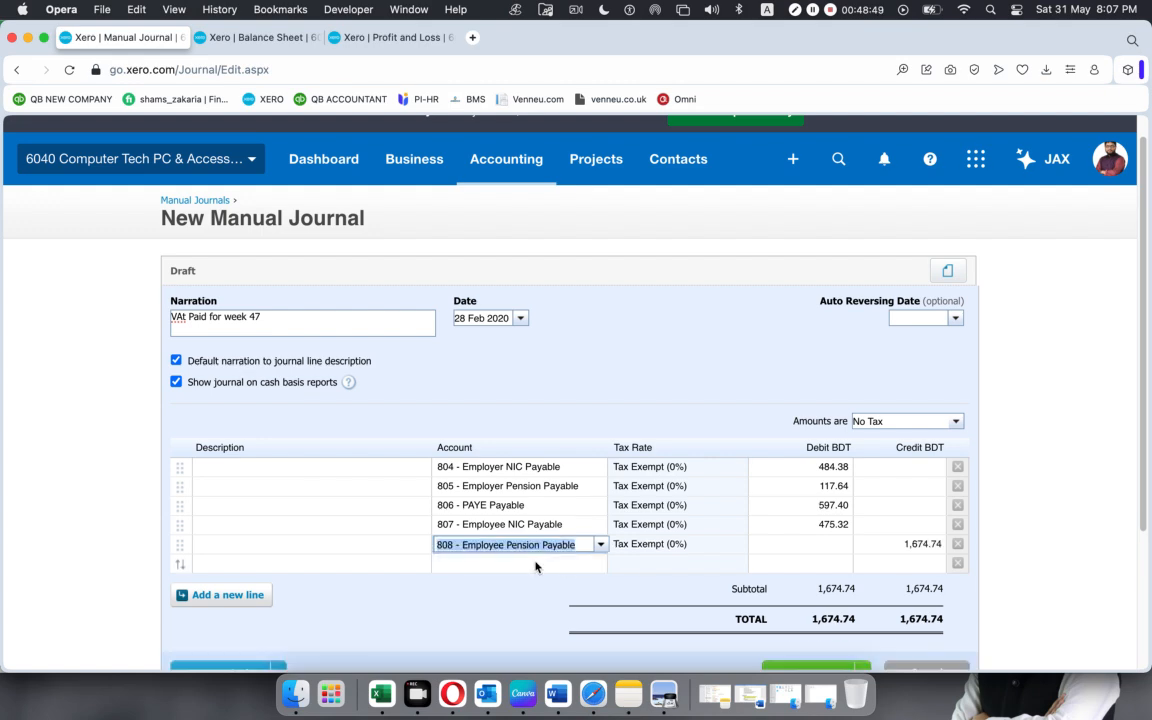
Copy the Employee Pension Payable amount from Excel and enter 156.85 as the fifth journal line's debit in Xero.
key(super+Tab)
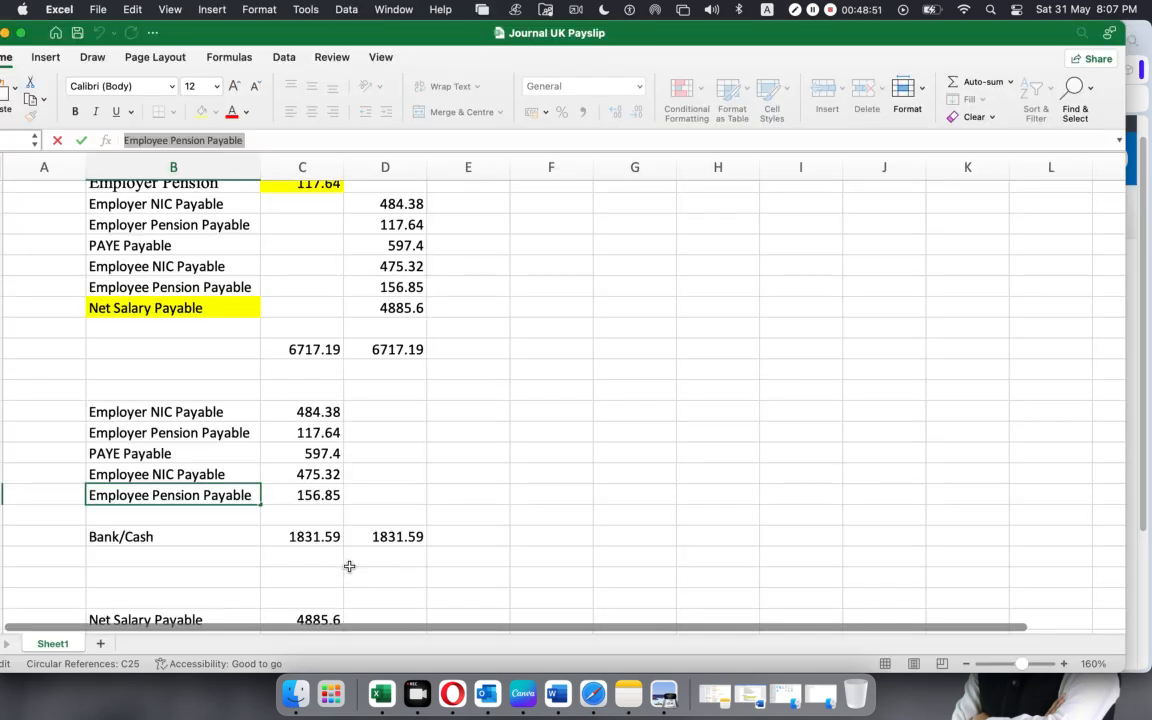
click(308, 494)
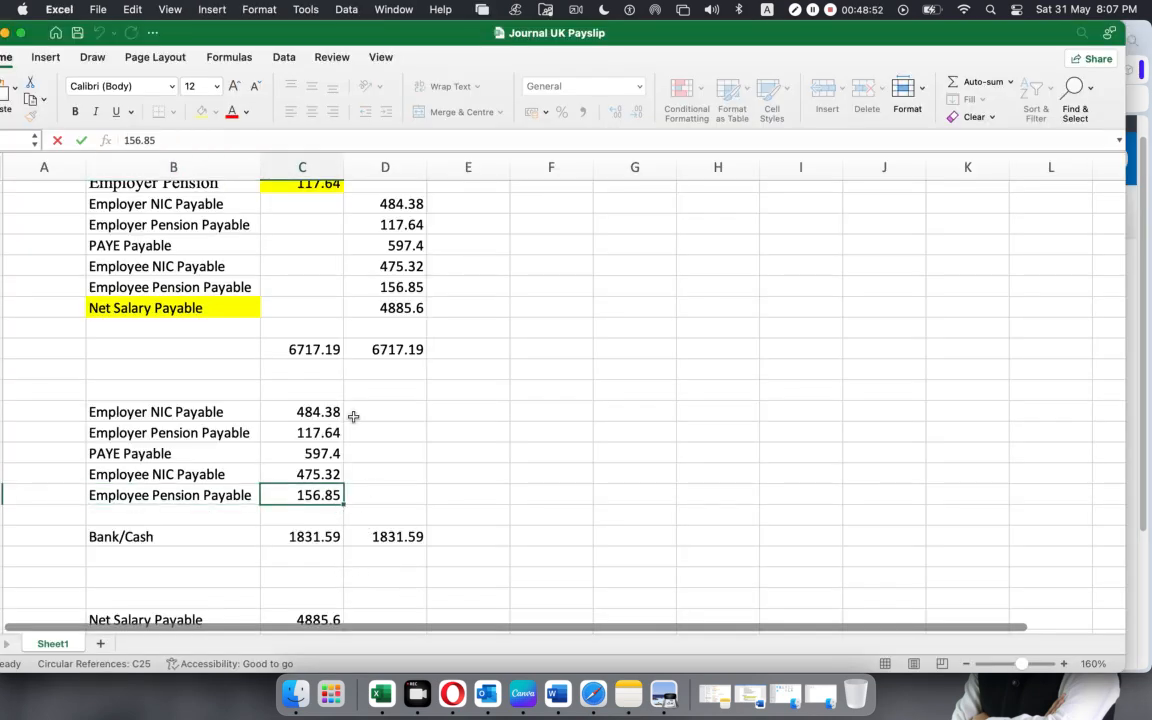
double_click(139, 140)
key(super+Tab)
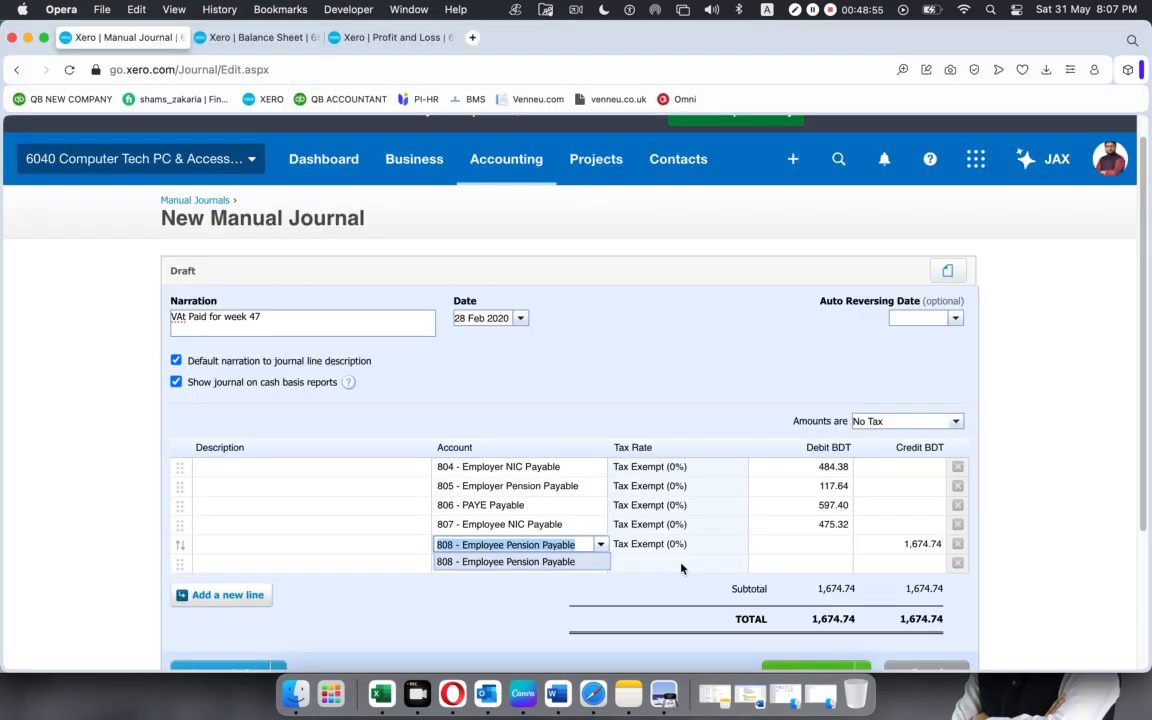
click(812, 538)
click(811, 543)
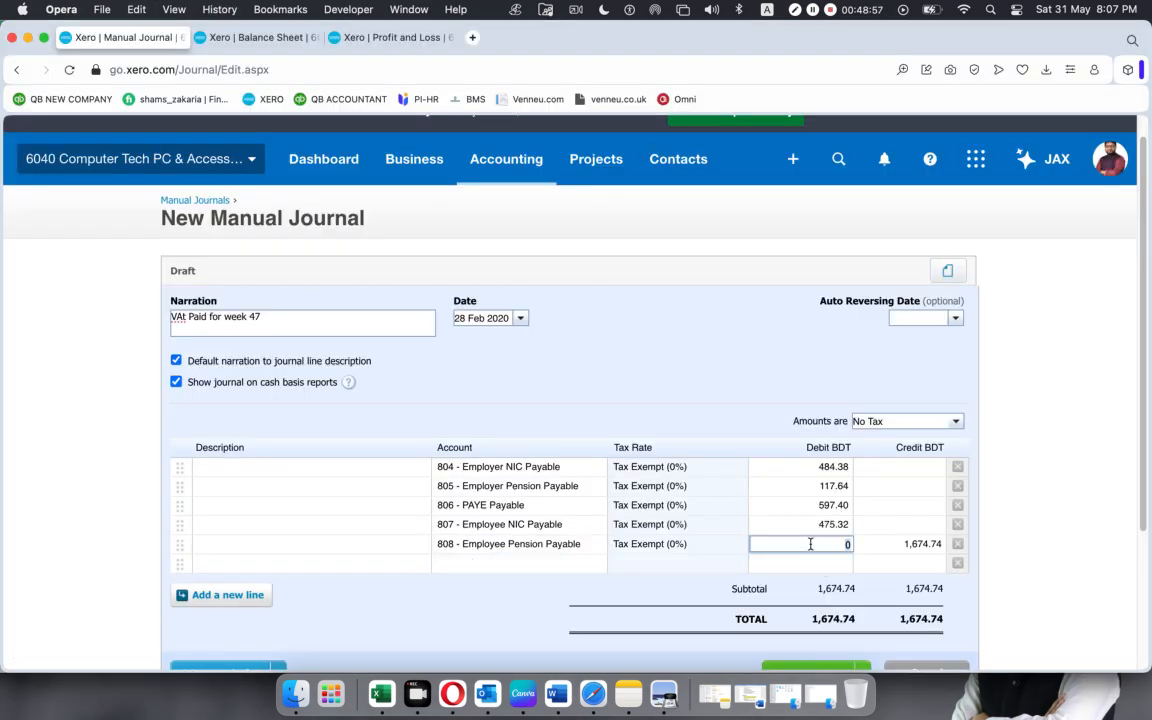
key(super+v)
Check the Bank/Cash and Net Salary Payable payment entries in Excel, and return to the Xero journal.
key(super+Tab)
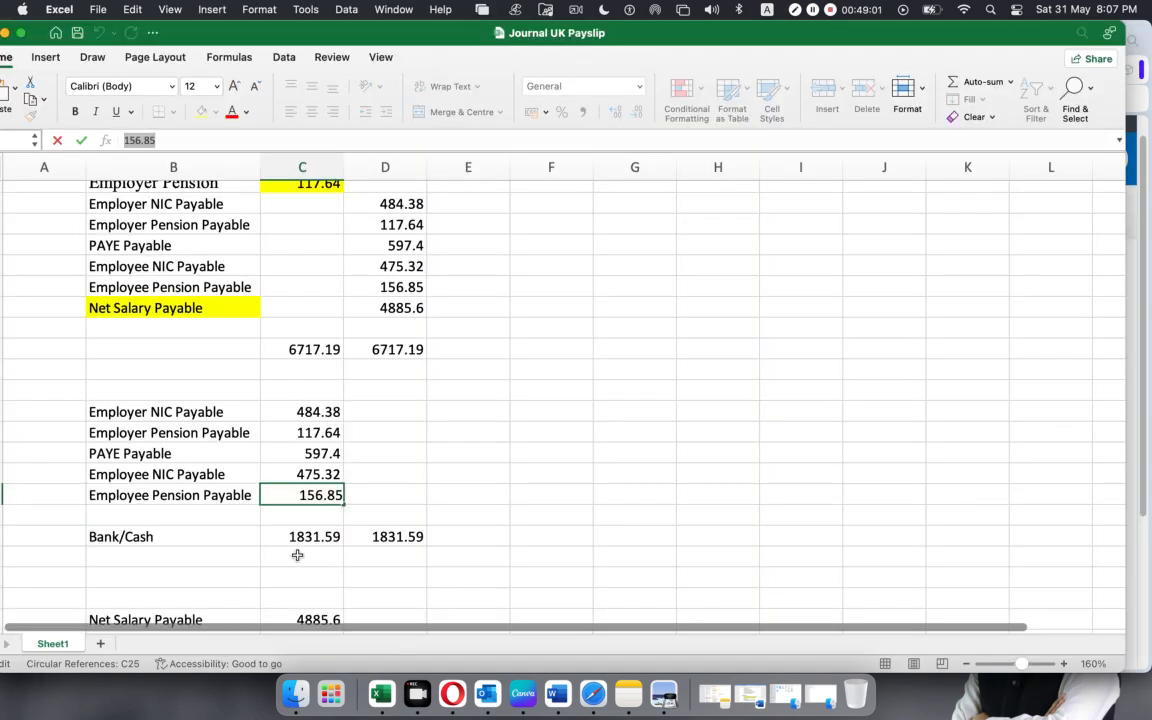
click(121, 308)
scroll(129, 540, down, 1)
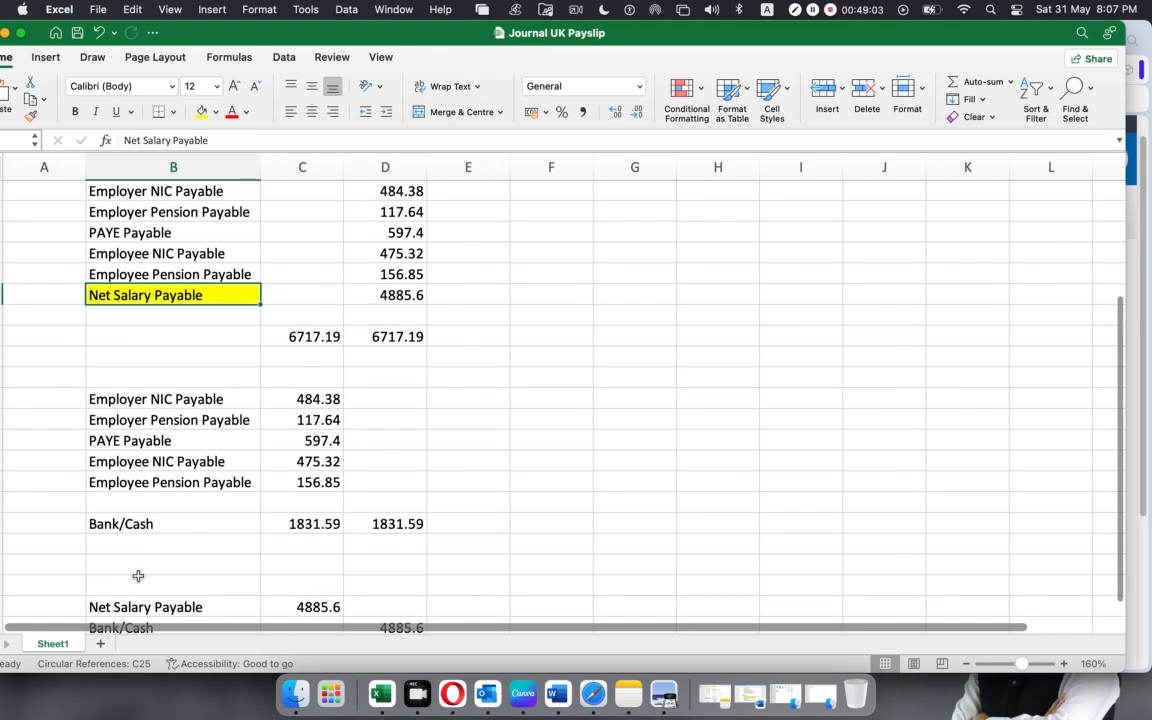
key(super+Tab)
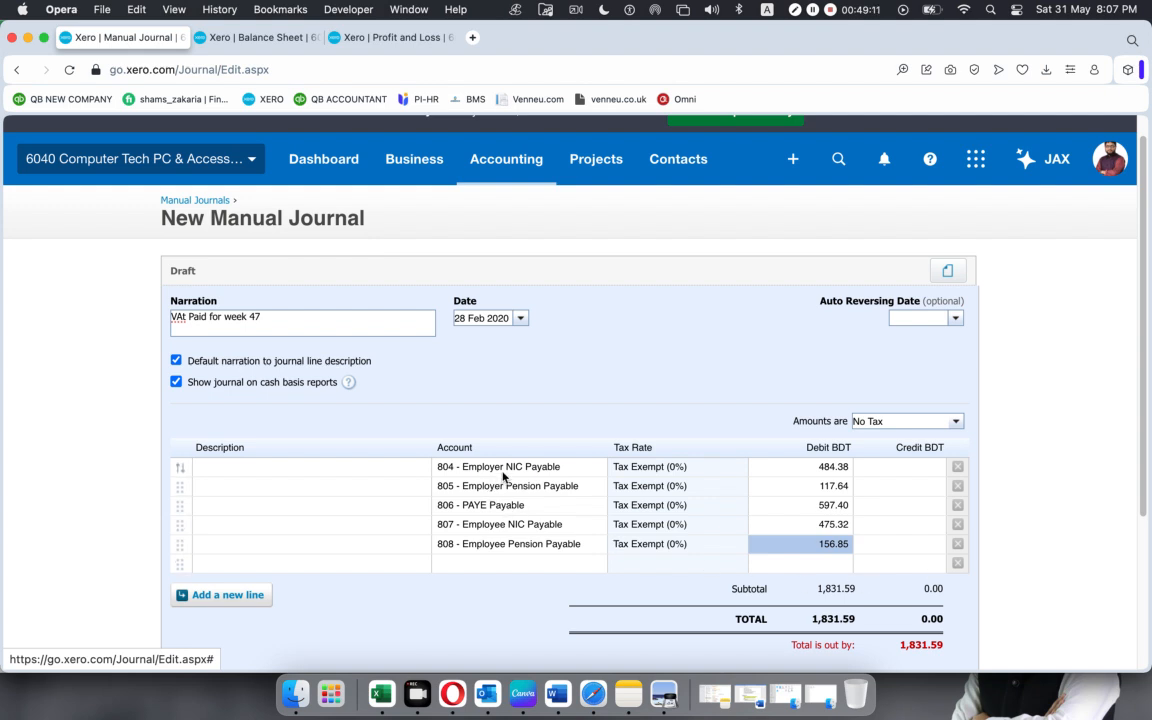
Try to assign the bank account to the sixth journal line by searching for rbs and 100, checking the payment entry in Excel.
click(557, 565)
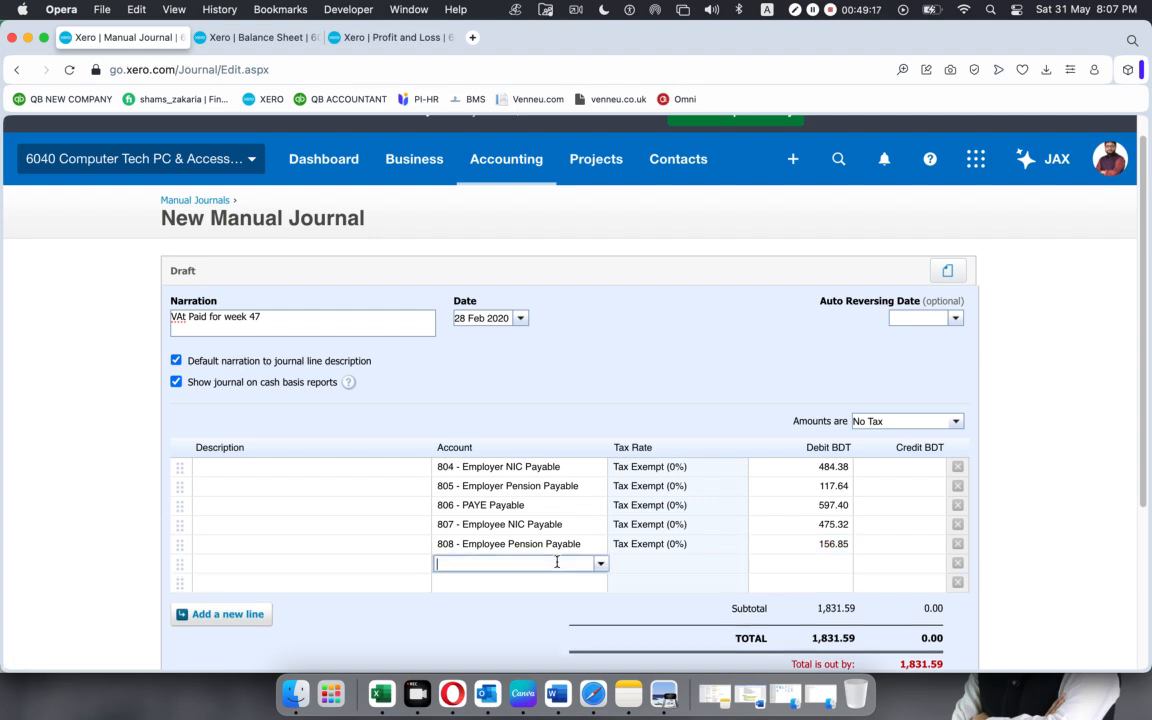
text(rbs)
key(BackSpace)
key(BackSpace)
text(1)
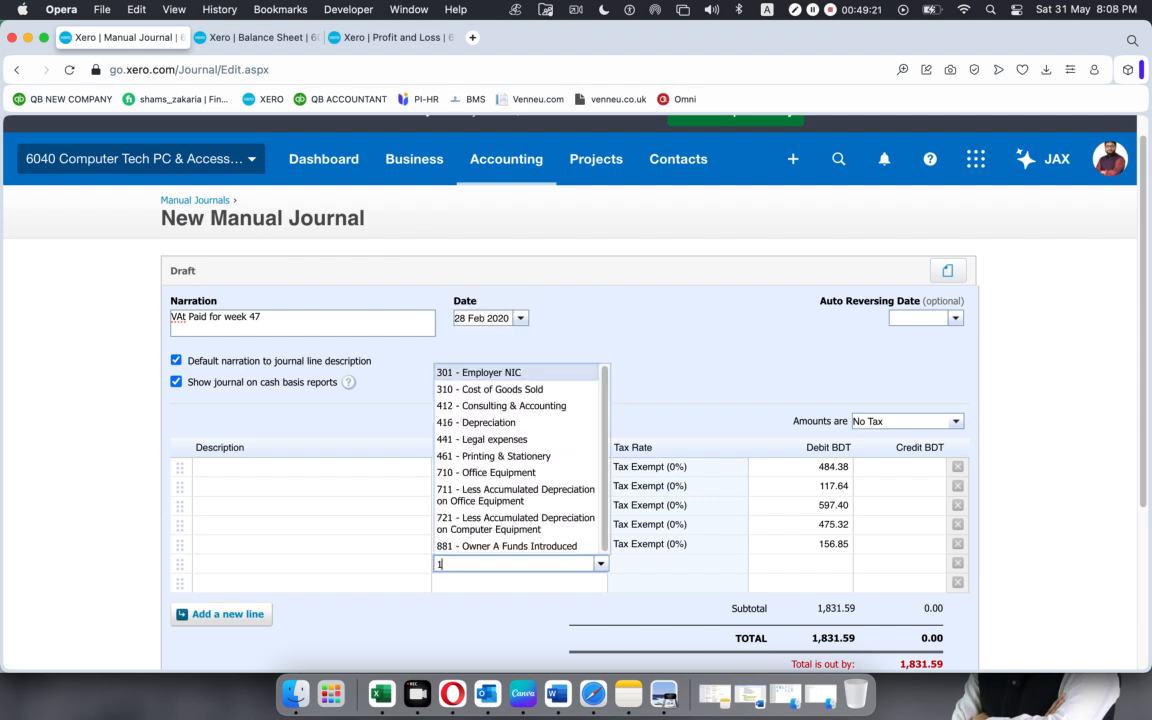
text(00)
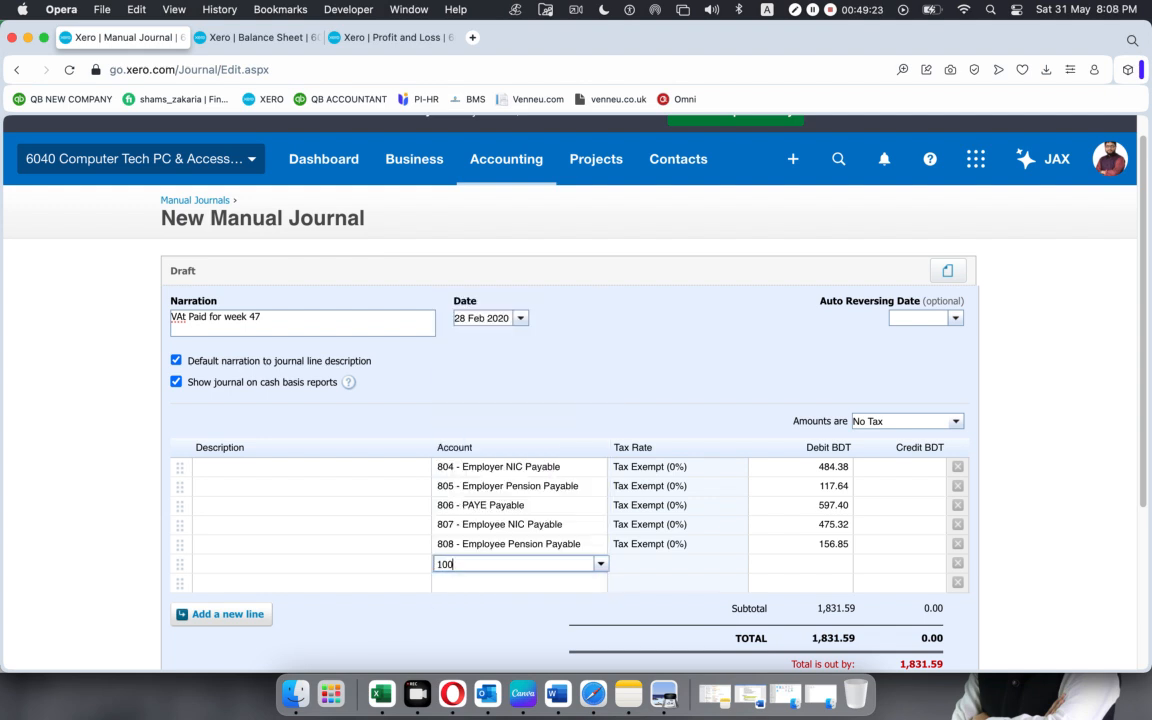
key(BackSpace)
key(BackSpace)
key(BackSpace)
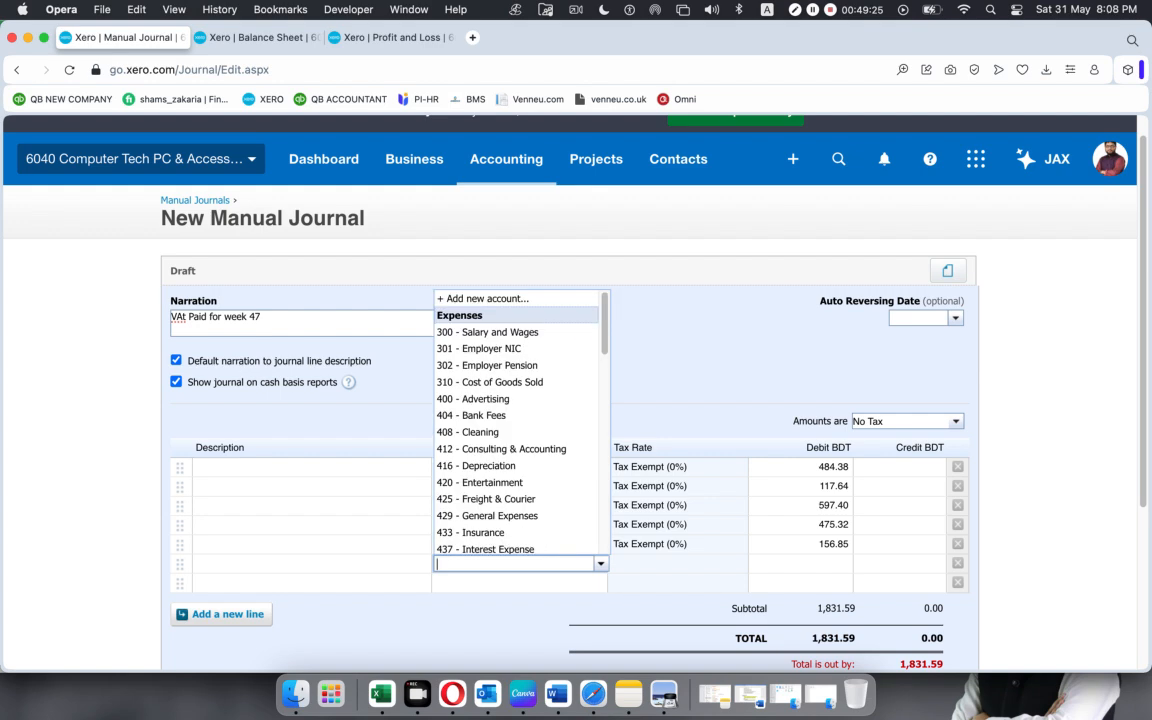
key(super+Tab)
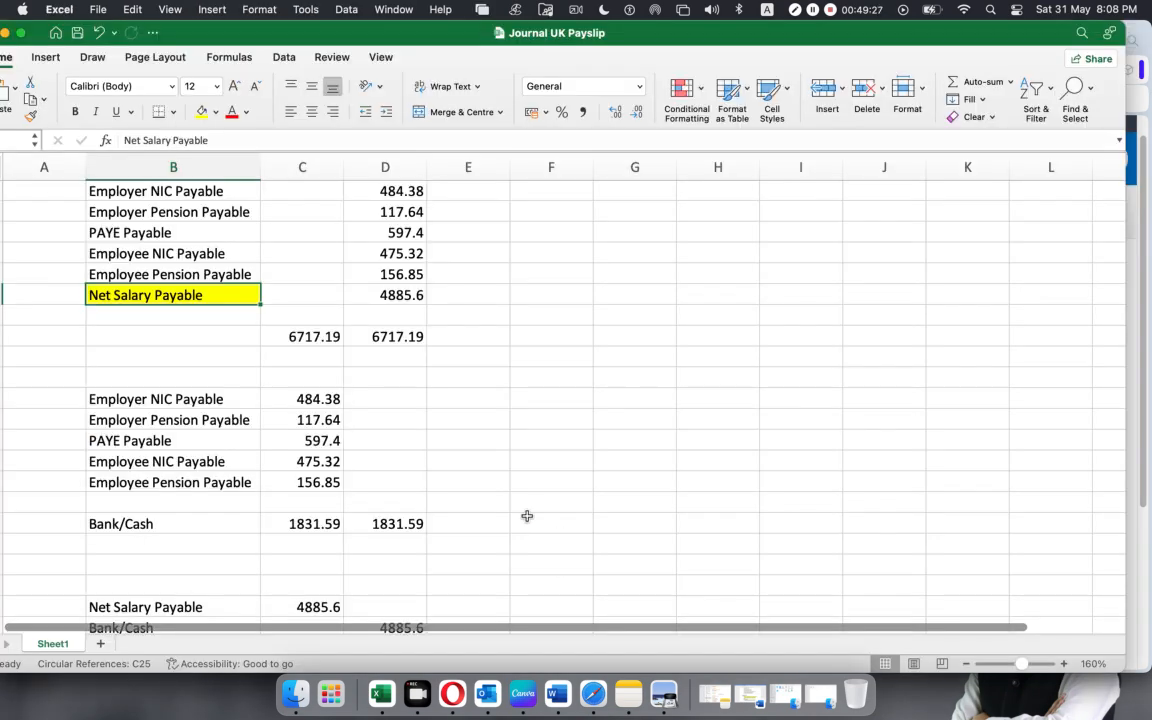
key(super+Tab)
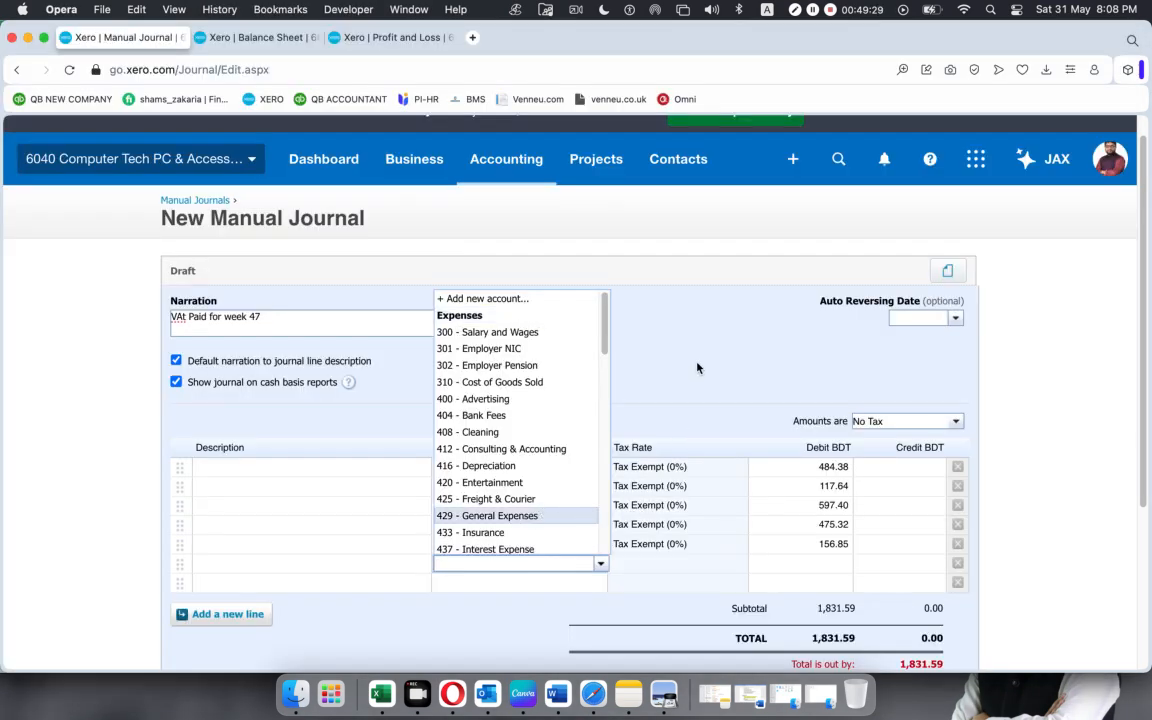
click(697, 368)
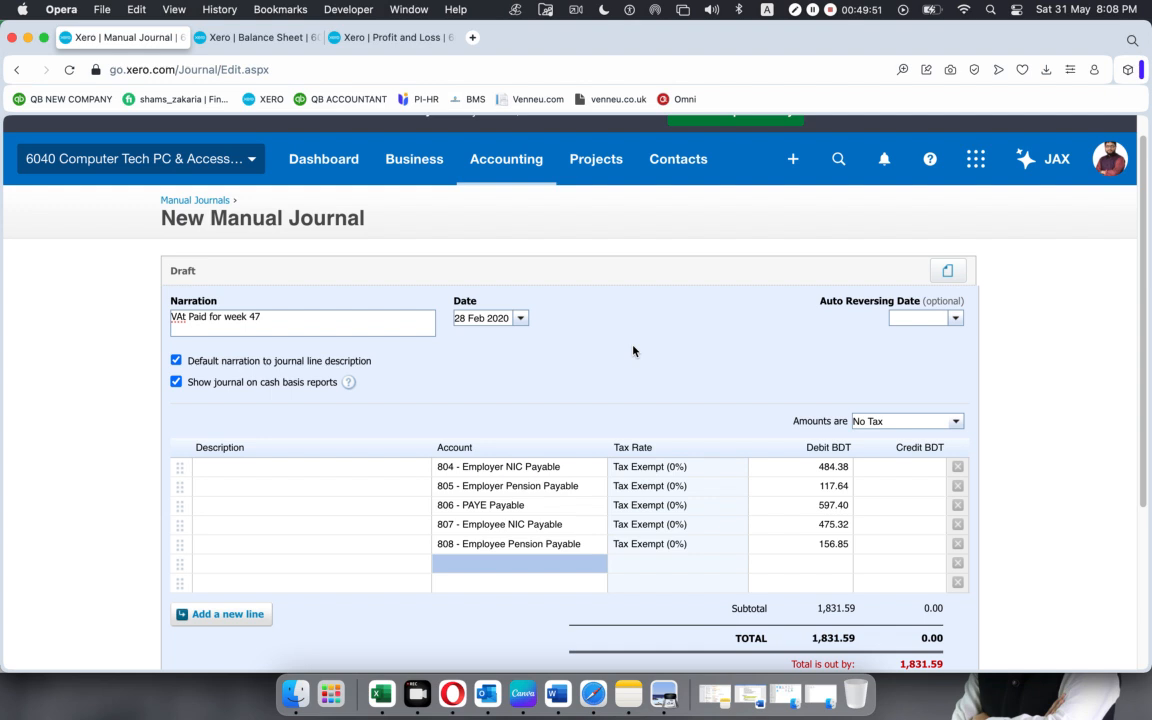
Search the sixth journal line's accounts for code 100 once more, clear the search, and leave the account empty.
click(528, 565)
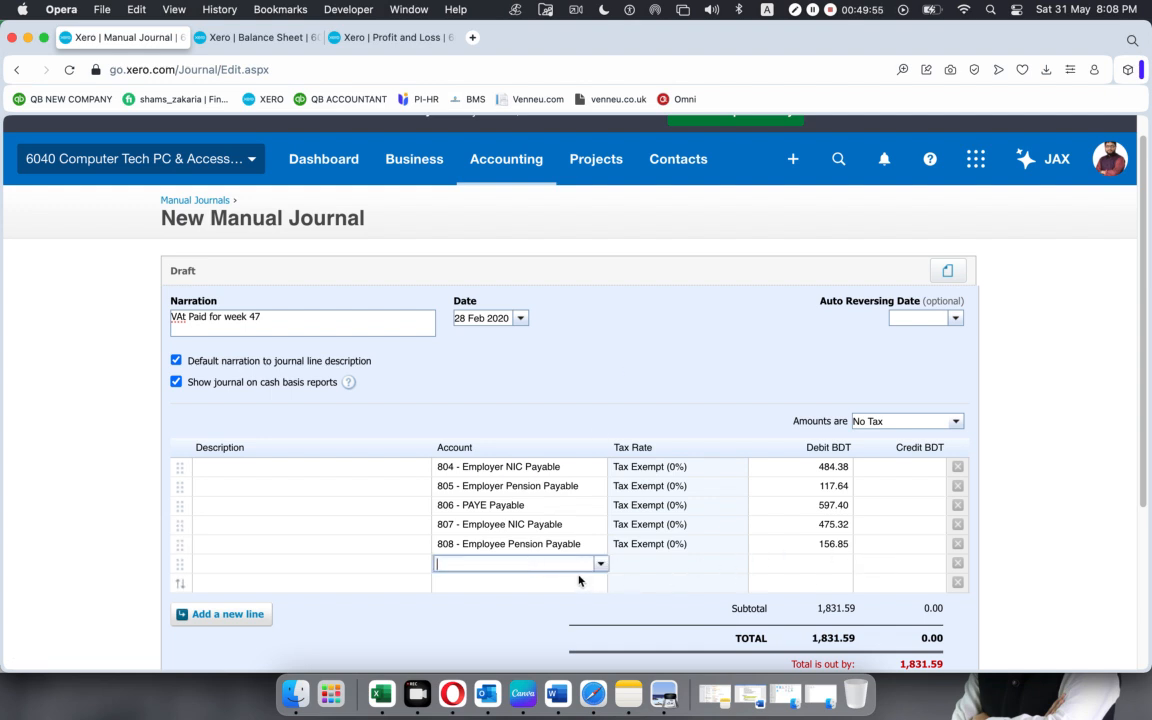
text(100)
key(BackSpace)
key(BackSpace)
key(BackSpace)
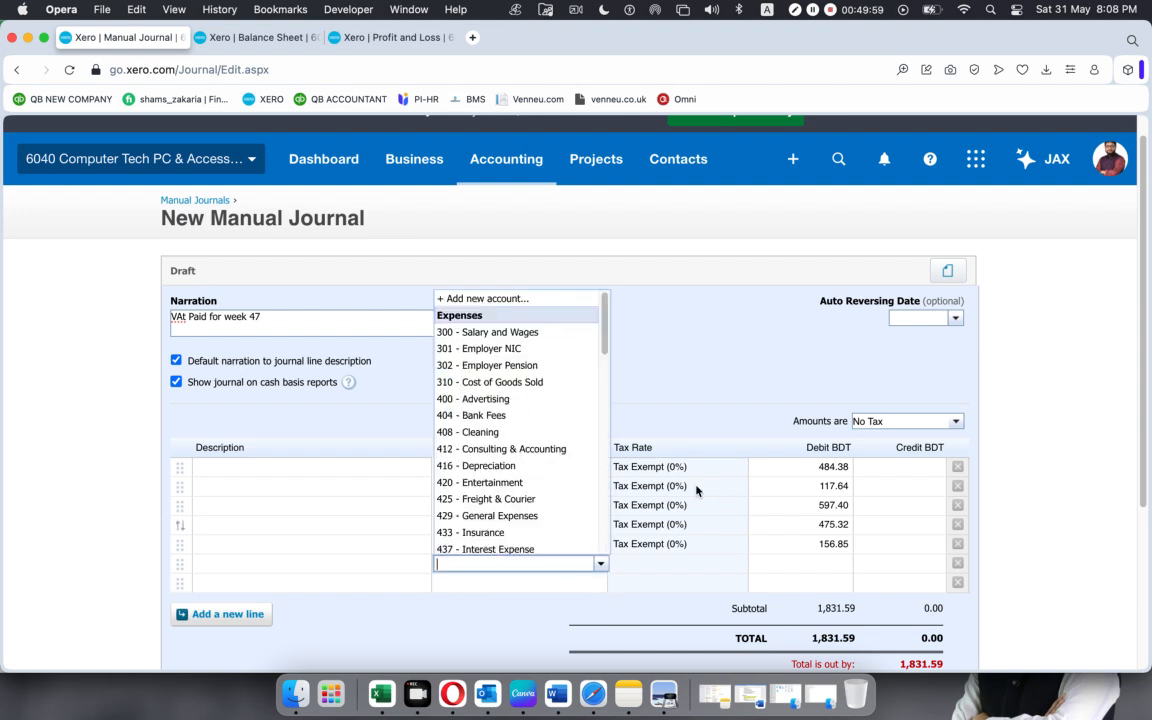
click(736, 315)
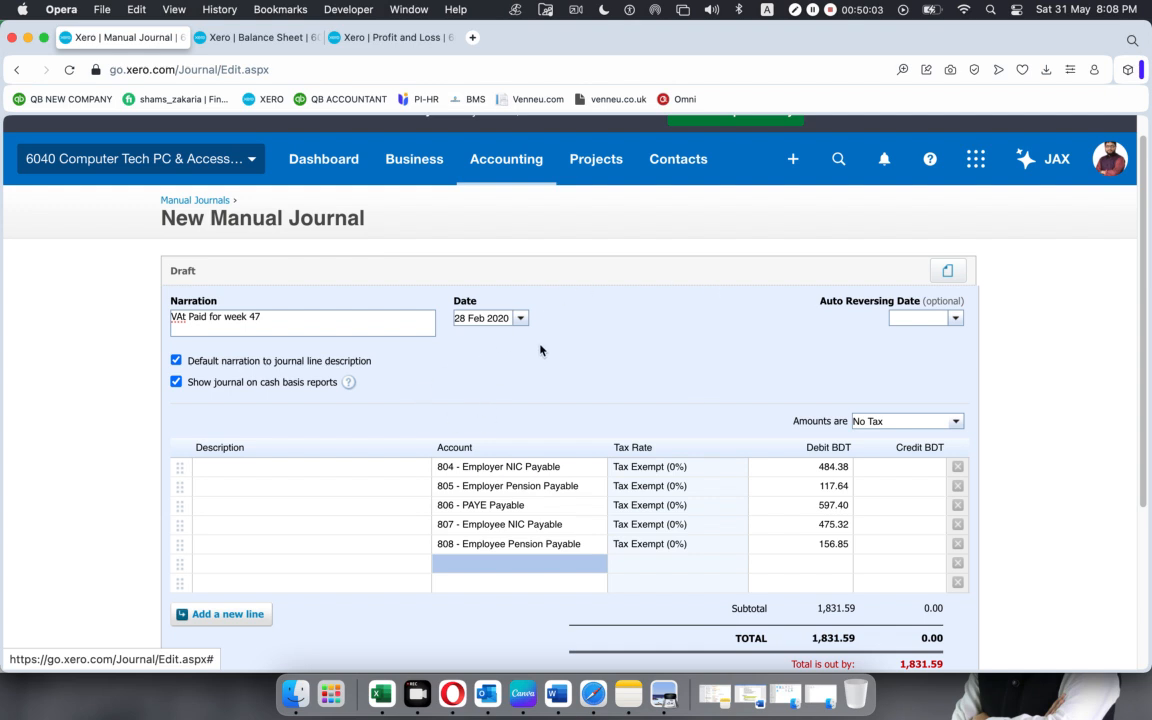
Create a new Spend Money transaction paid from the 6040 RBS Bank – Checking account.
click(794, 161)
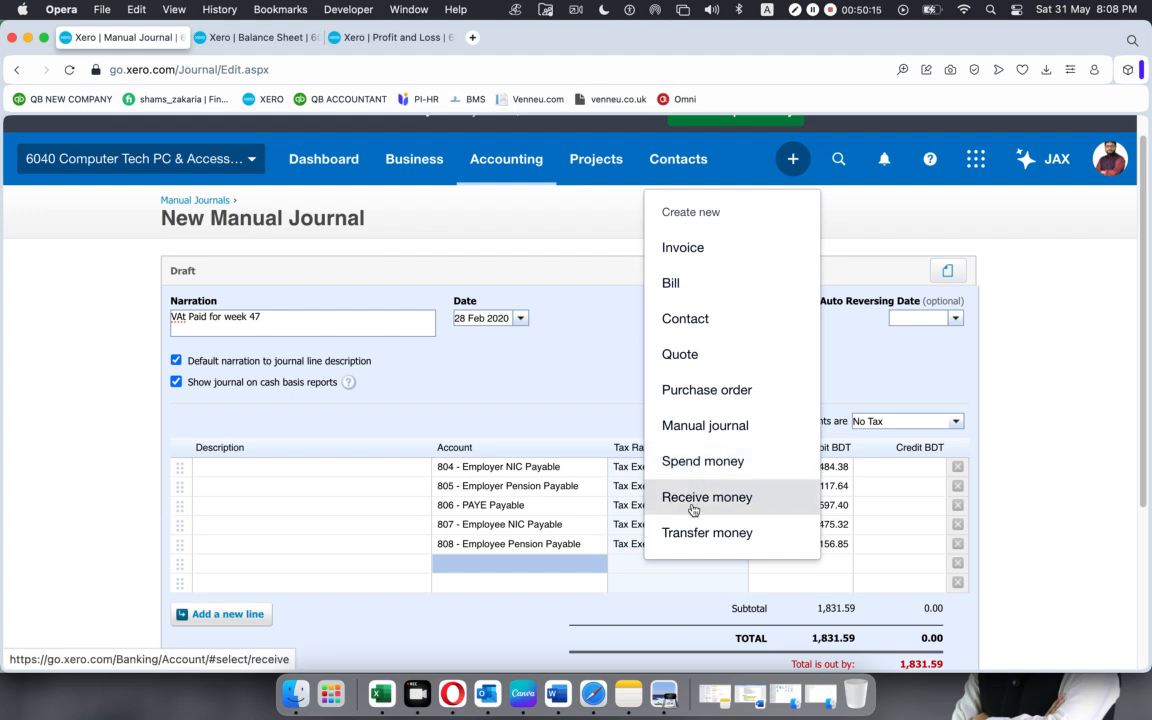
click(703, 462)
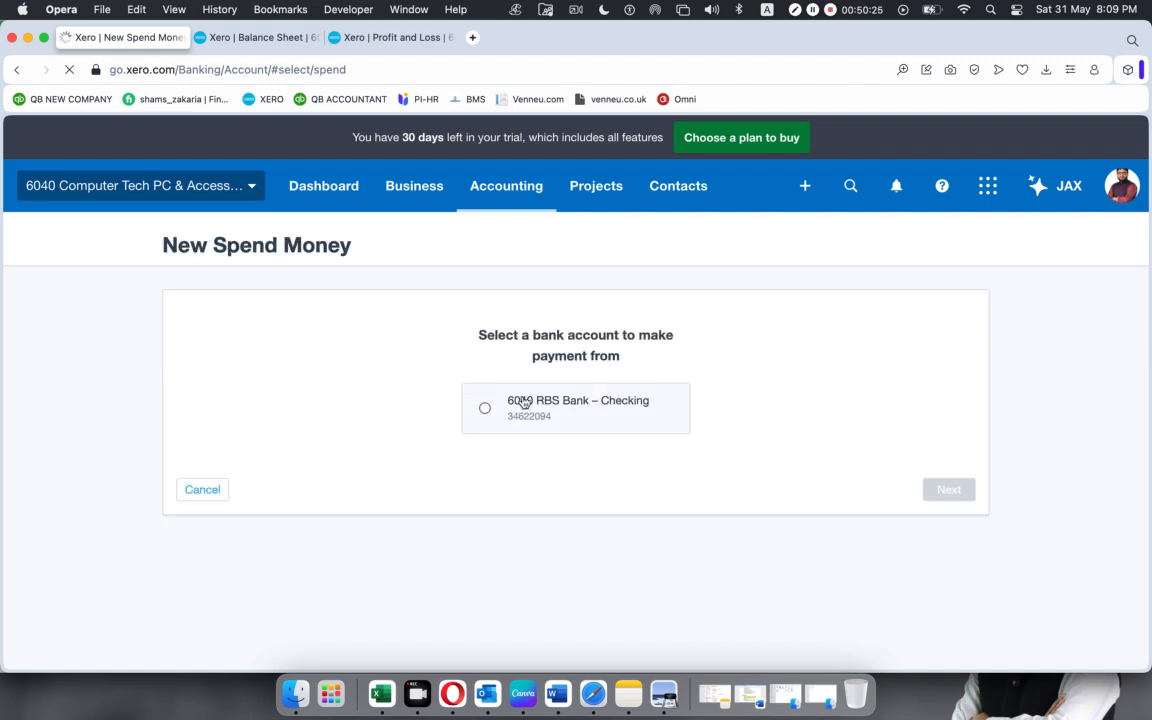
click(505, 410)
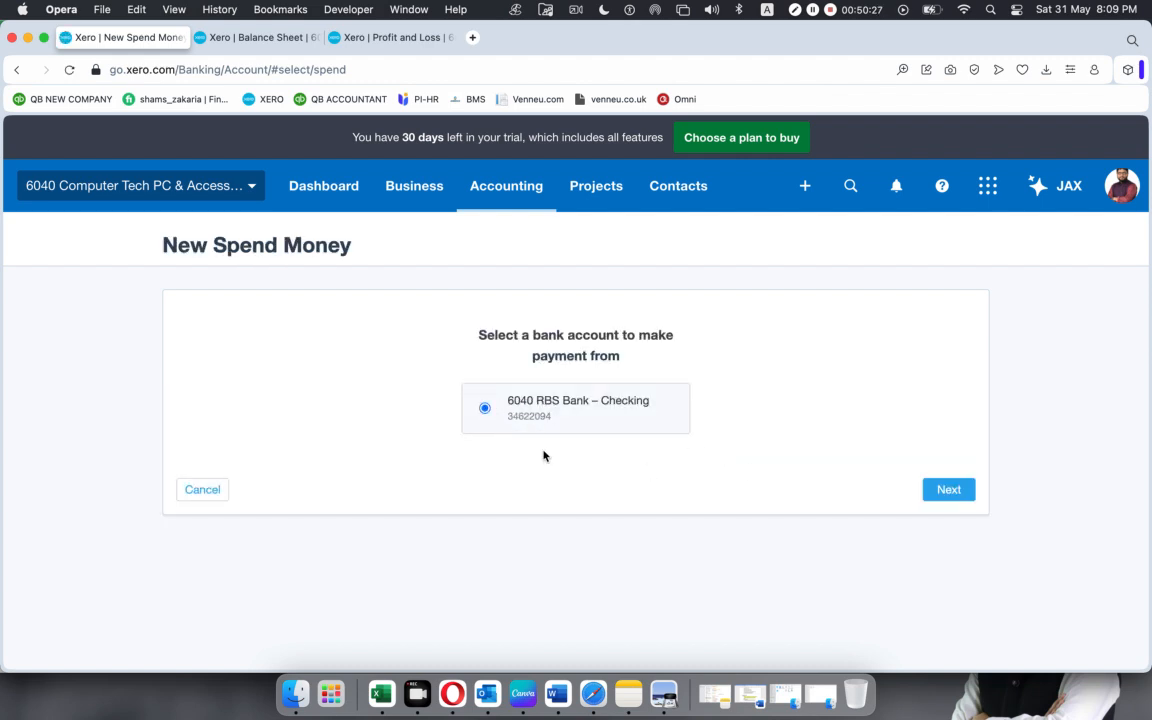
click(932, 492)
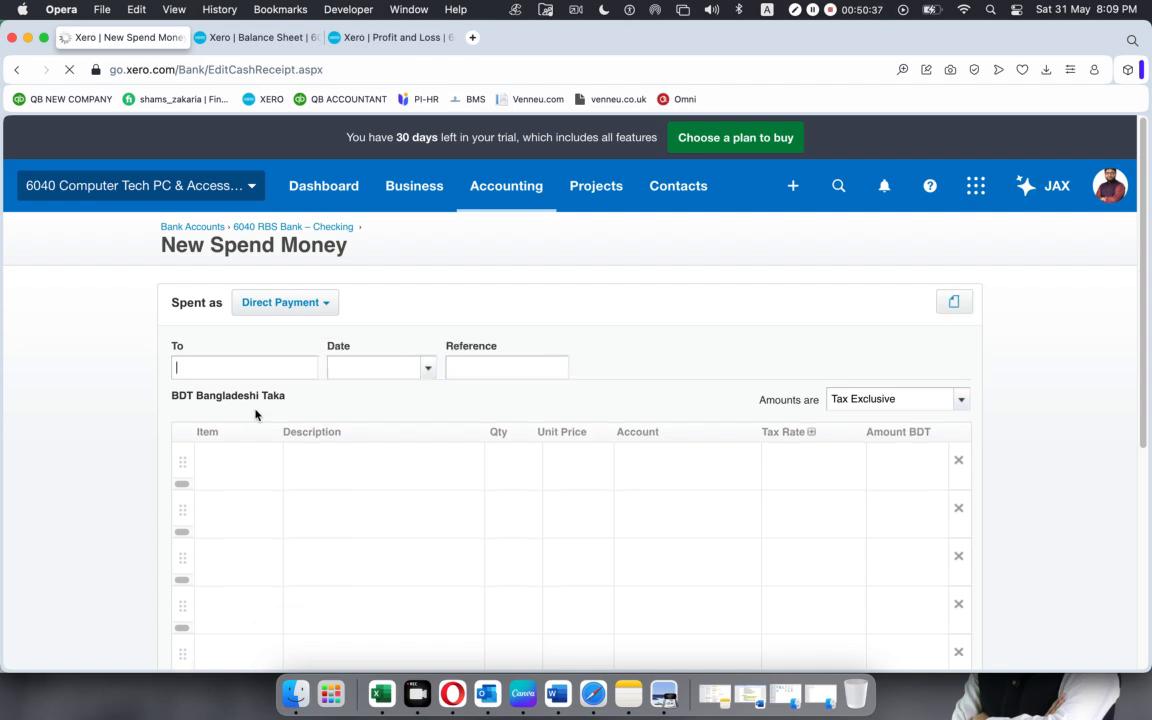
Set the Spend Money transaction's date to 28 Feb 2020.
click(428, 369)
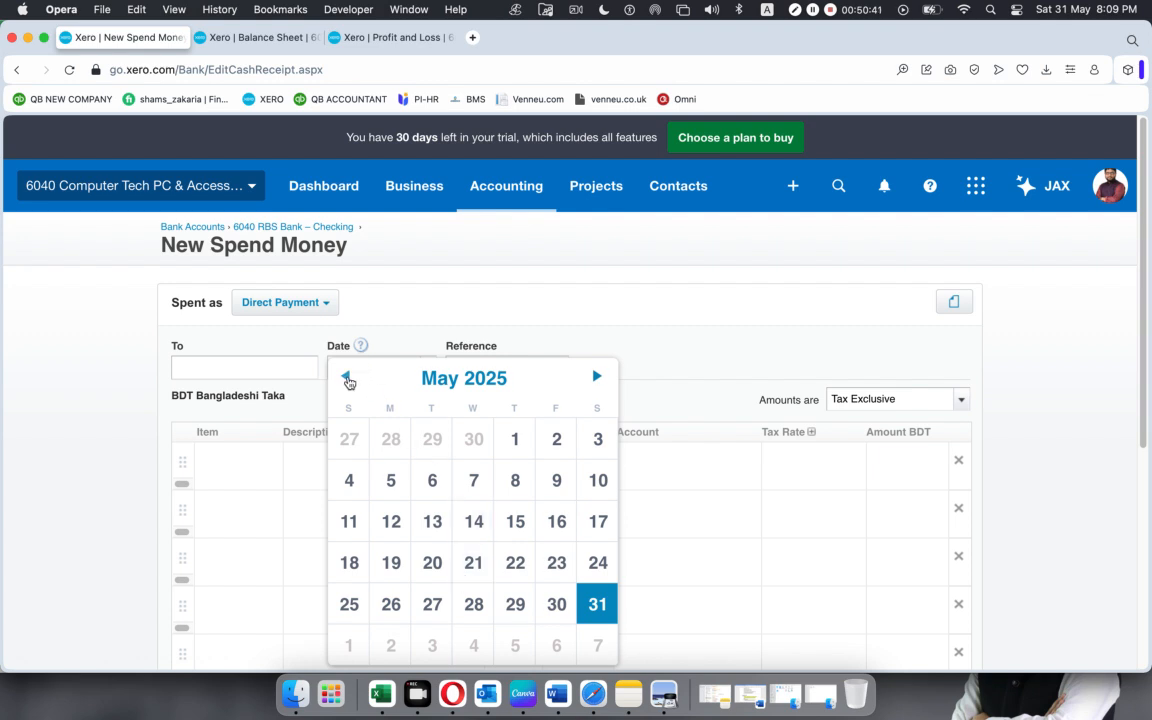
click(347, 378)
click(347, 378)
click(347, 378)
click(503, 376)
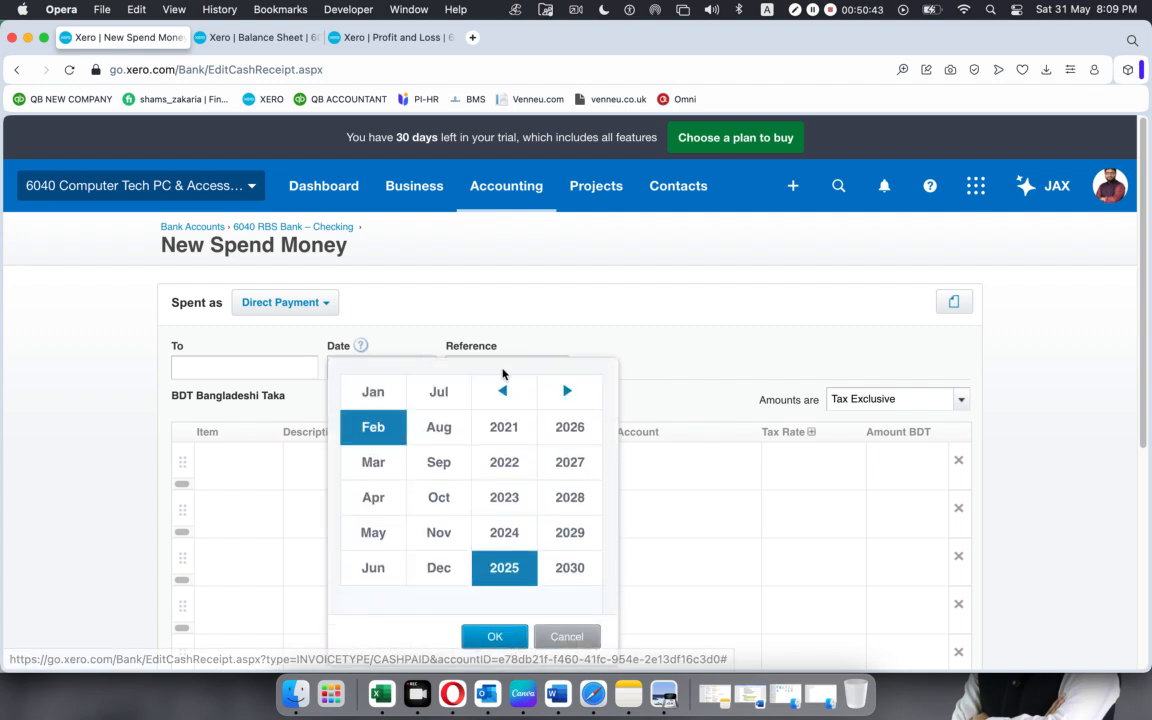
click(505, 396)
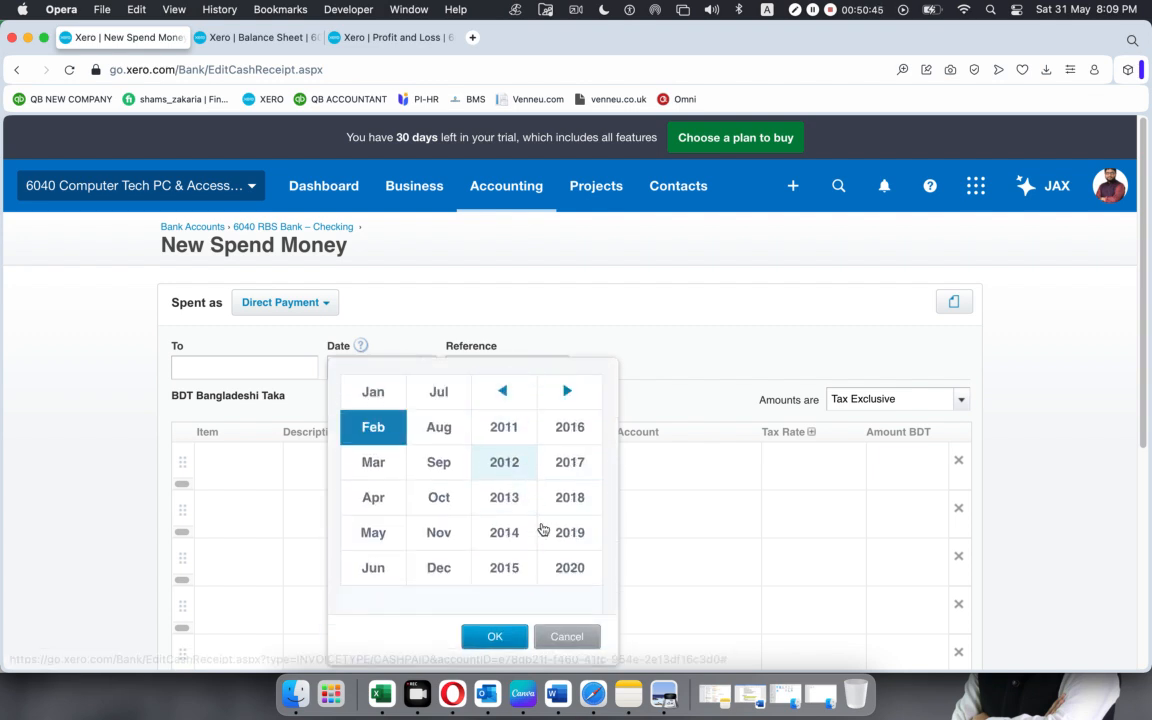
click(568, 566)
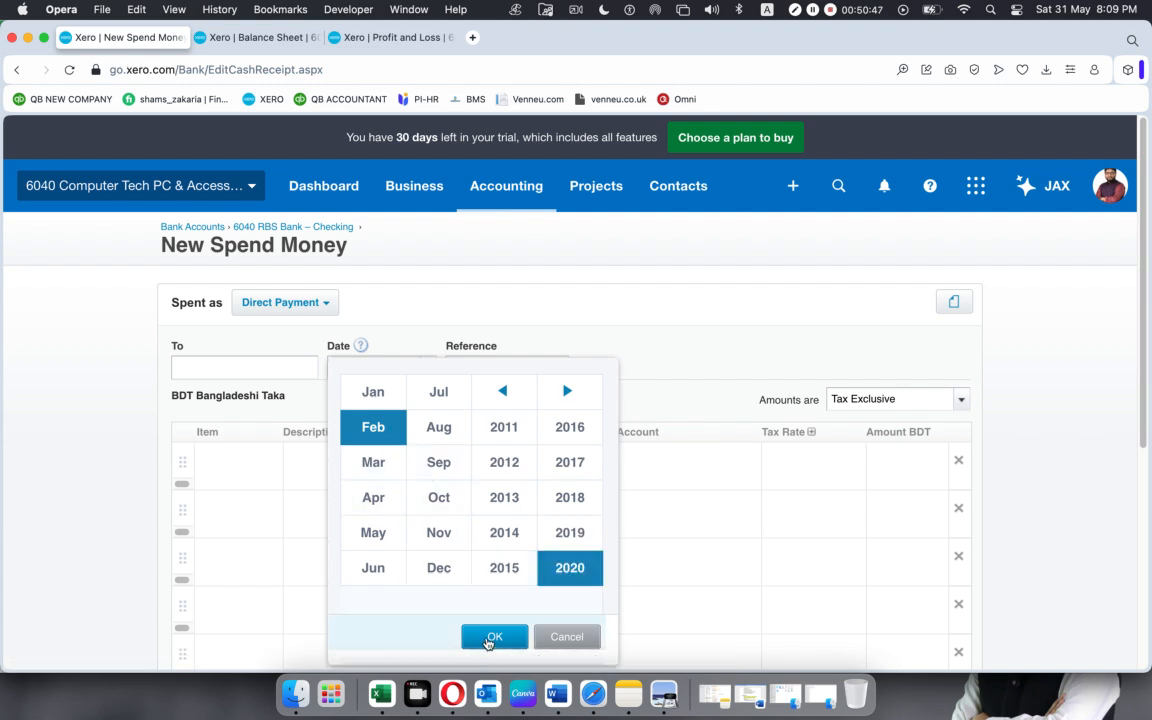
click(489, 640)
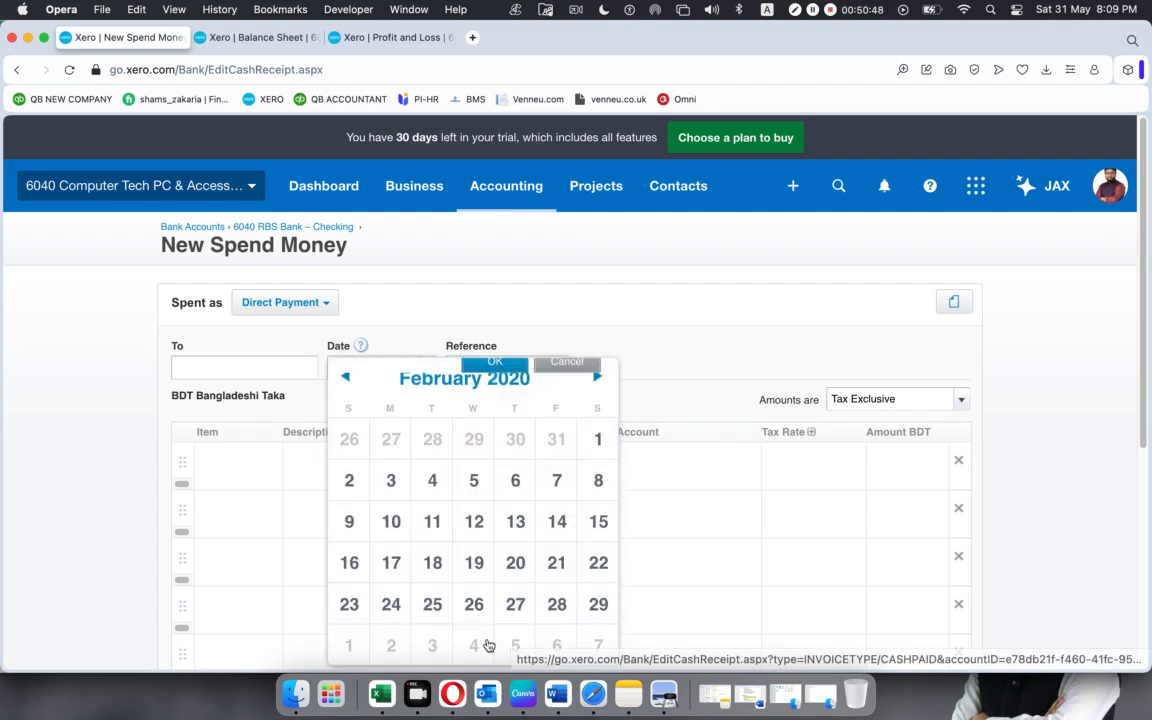
click(566, 612)
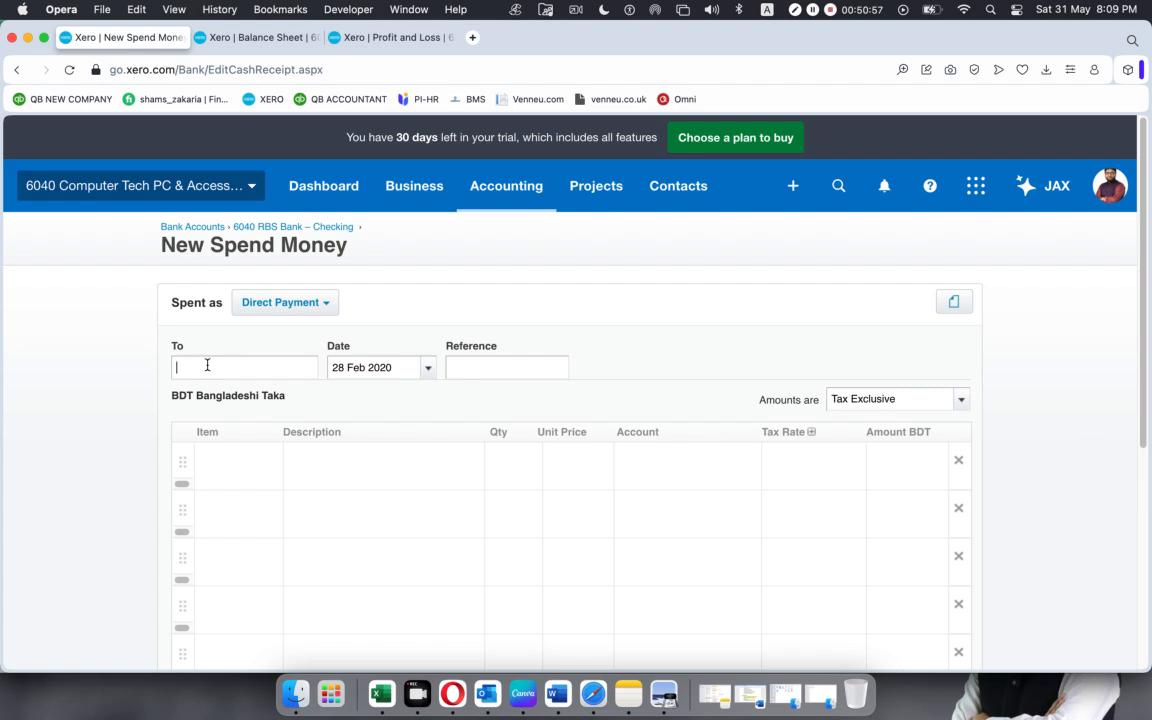
Enter Payroll as a new contact for the payment's recipient.
text(Payrol)
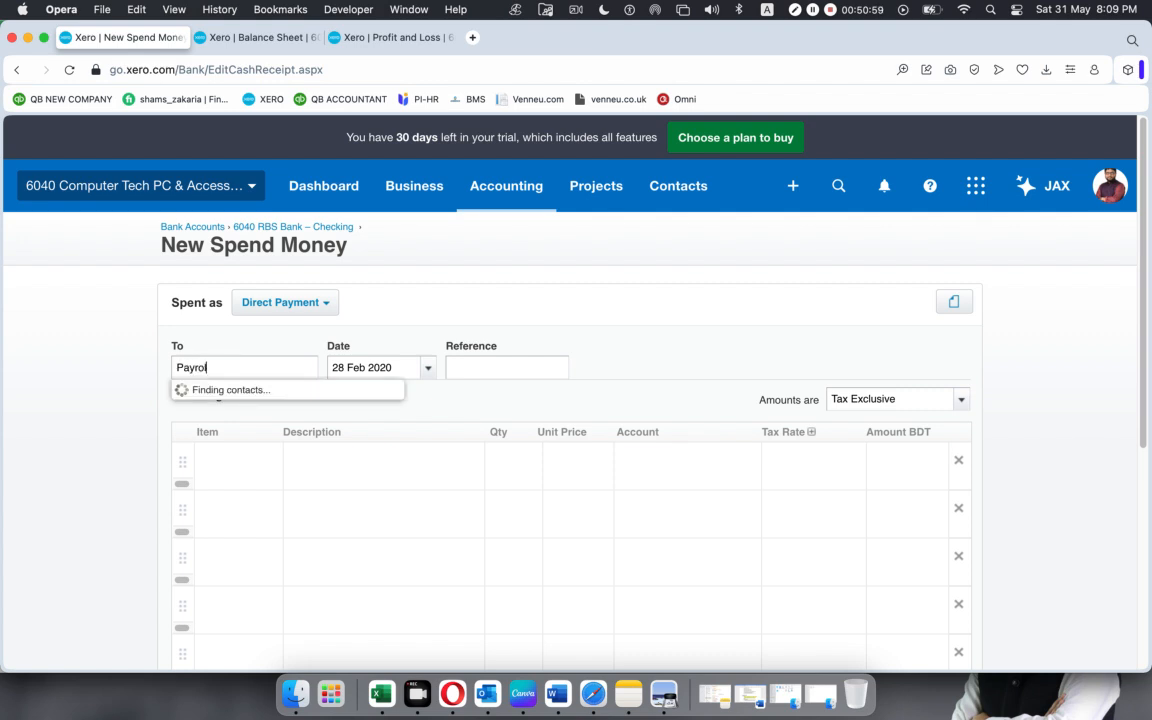
text(l)
click(200, 397)
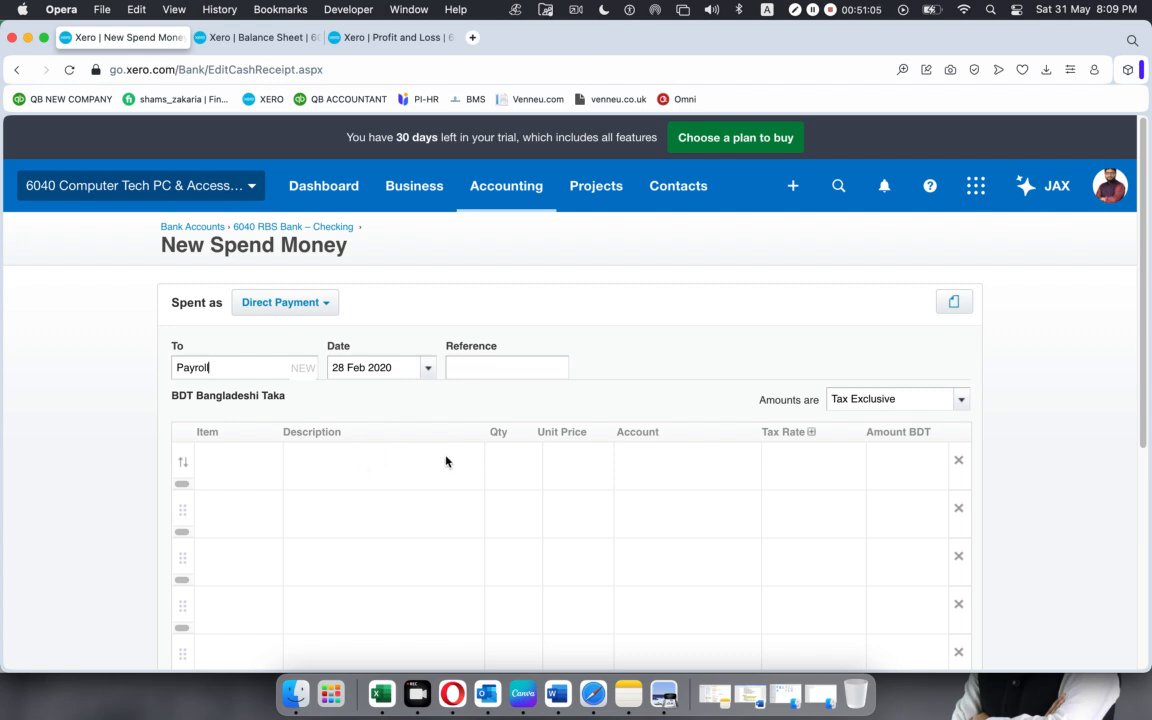
Copy the Employer NIC Payable name from Excel and assign 804 - Employer NIC Payable to the first payment line in Xero.
click(691, 460)
click(381, 693)
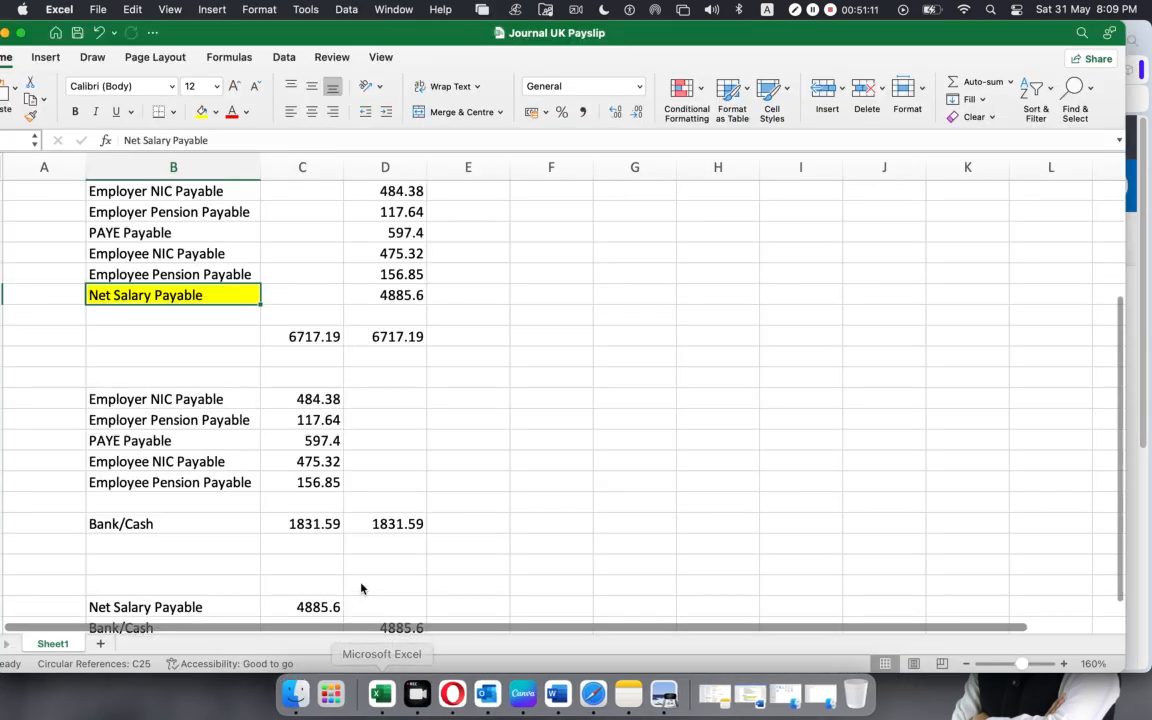
click(134, 400)
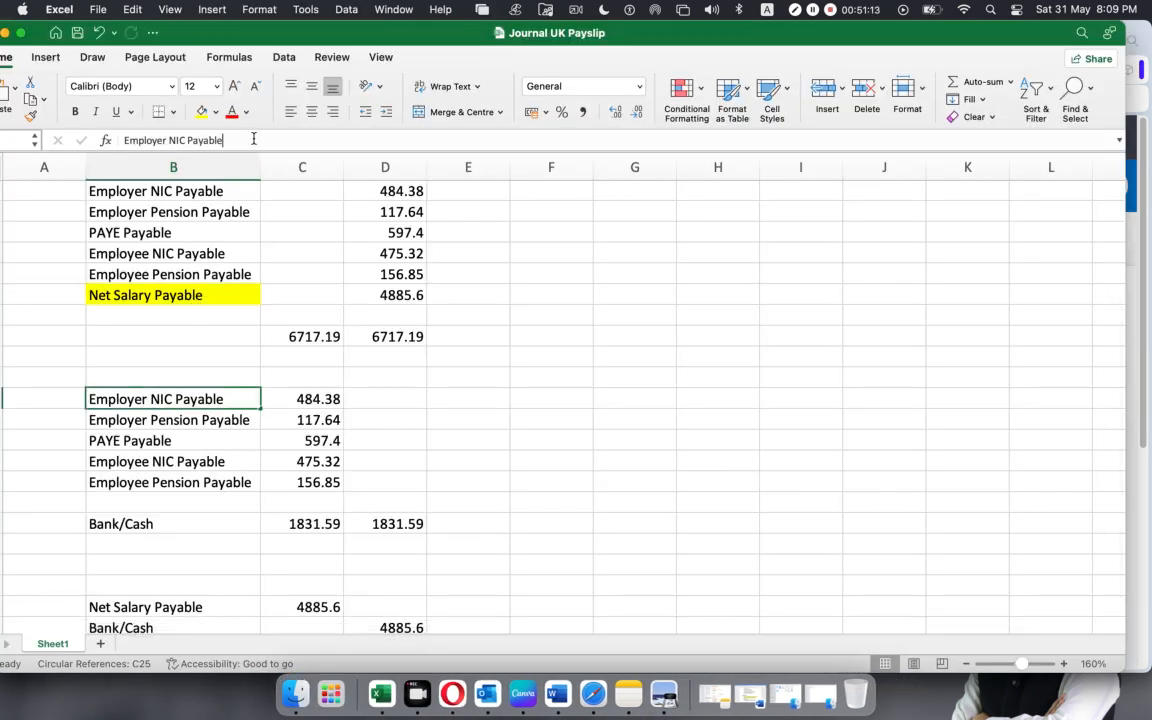
triple_click(253, 139)
key(super+c)
key(super+Tab)
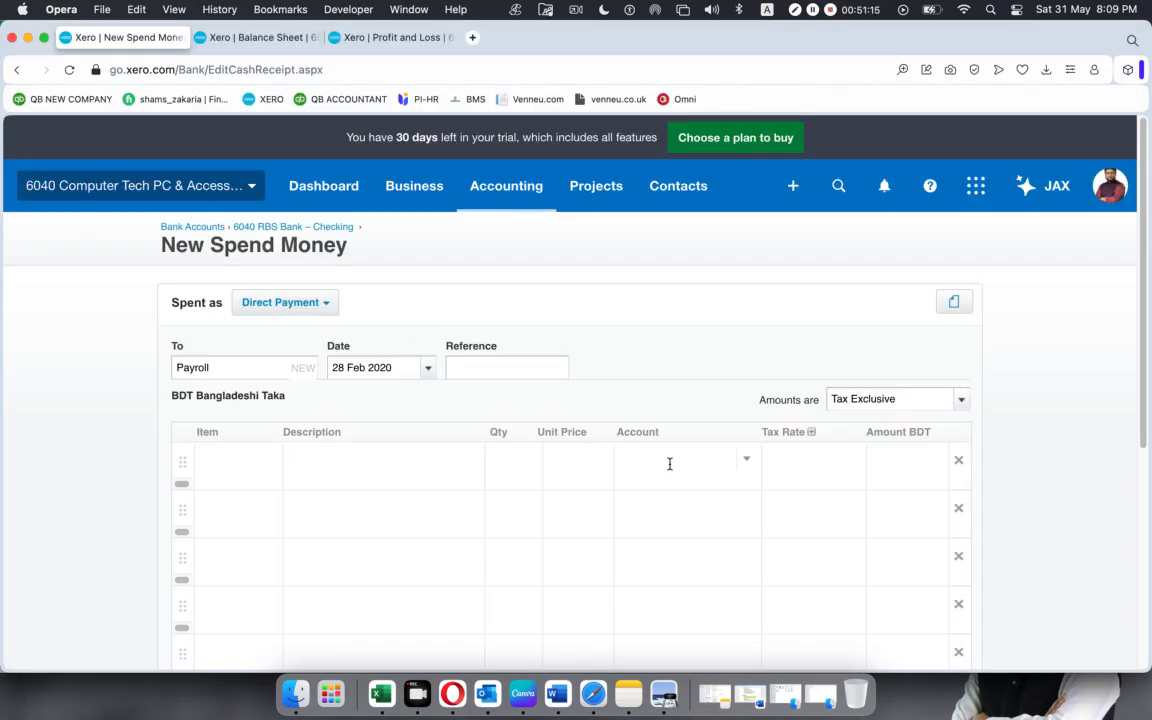
click(670, 463)
key(super+v)
click(689, 496)
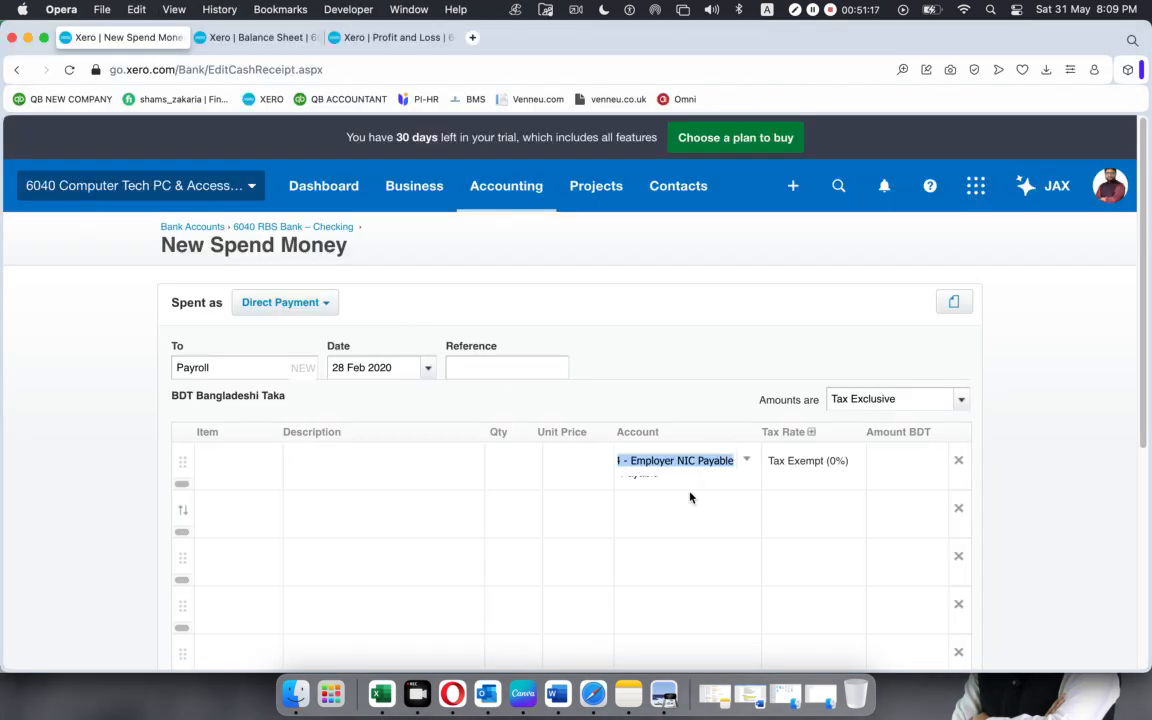
Copy the Employer Pension Payable name from Excel and assign 805 - Employer Pension Payable to the second payment line in Xero.
key(super+Tab)
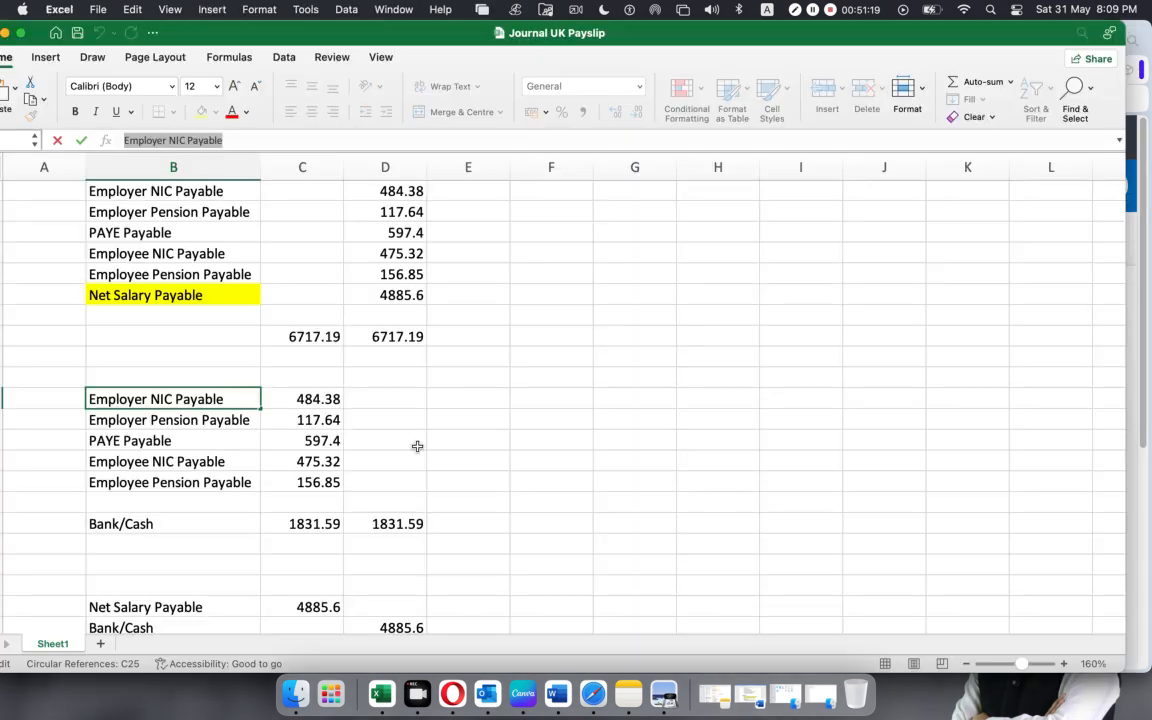
click(211, 424)
triple_click(220, 139)
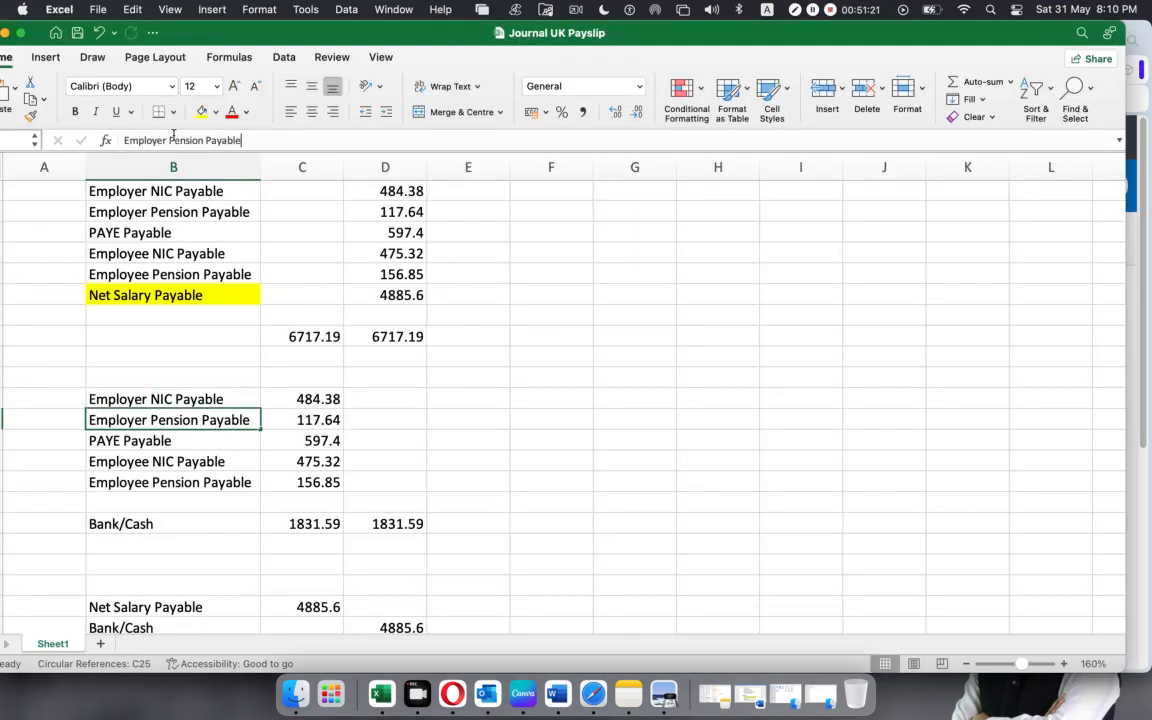
key(super+Tab)
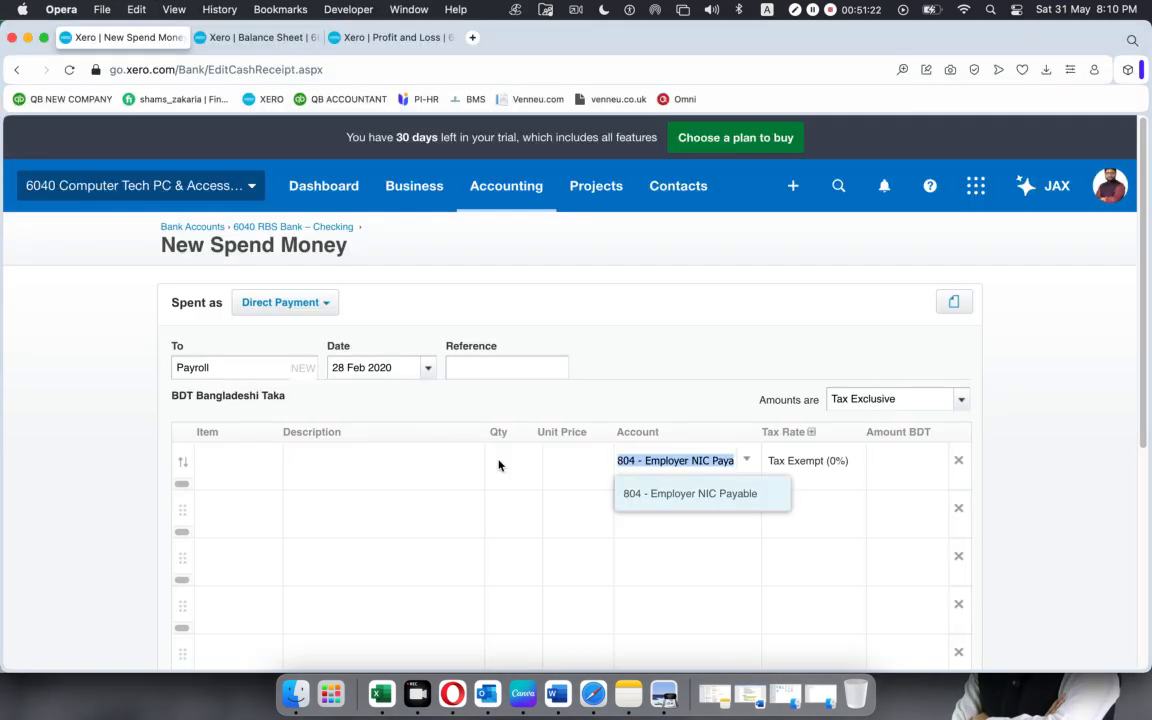
click(689, 500)
key(super+v)
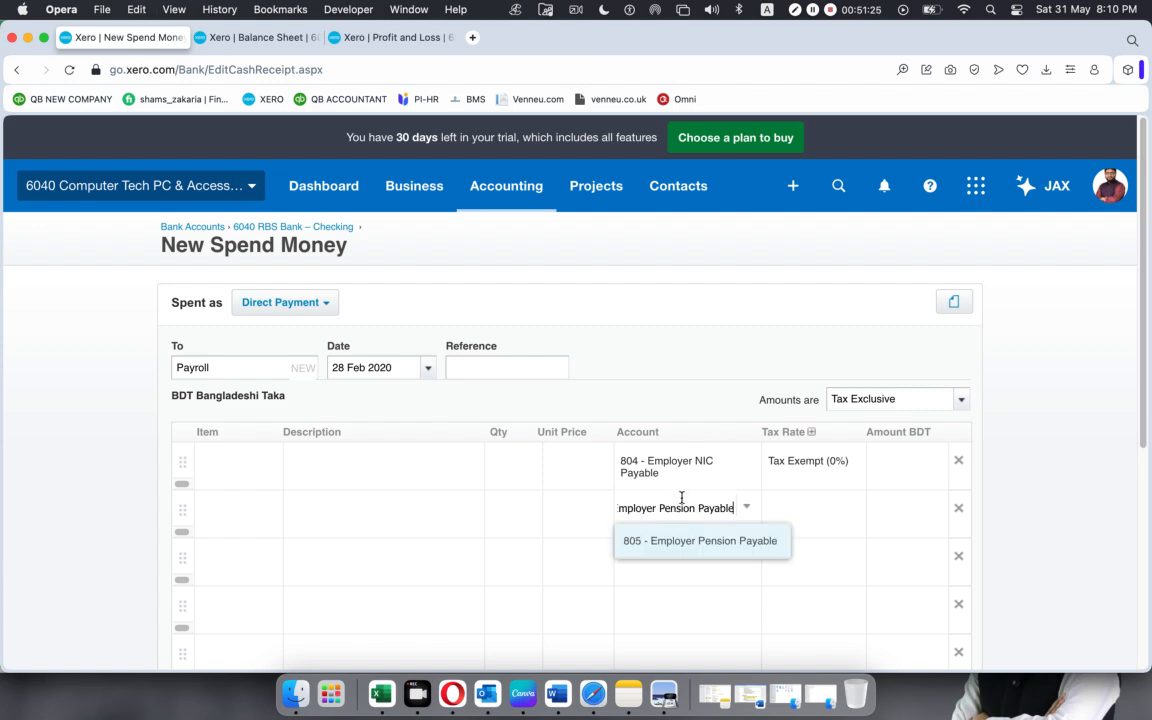
click(690, 540)
Copy the PAYE Payable name from Excel and assign 806 - PAYE Payable to the third payment line in Xero.
key(super+Tab)
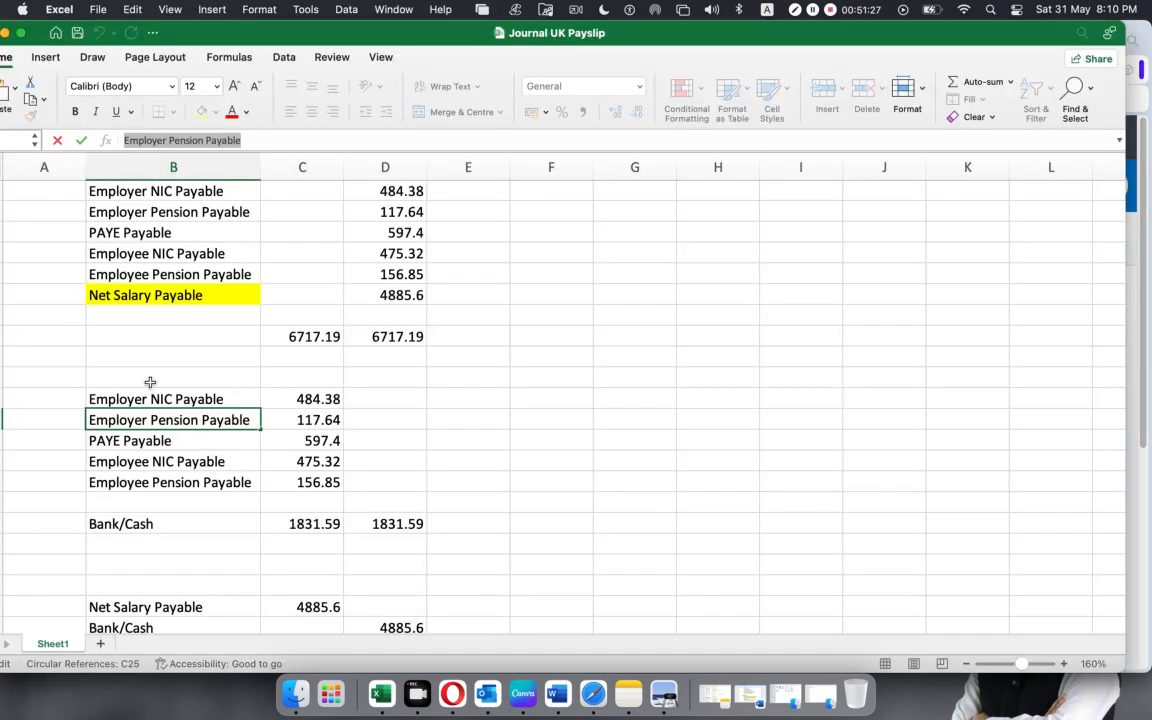
click(162, 441)
drag(226, 143, 2, 133)
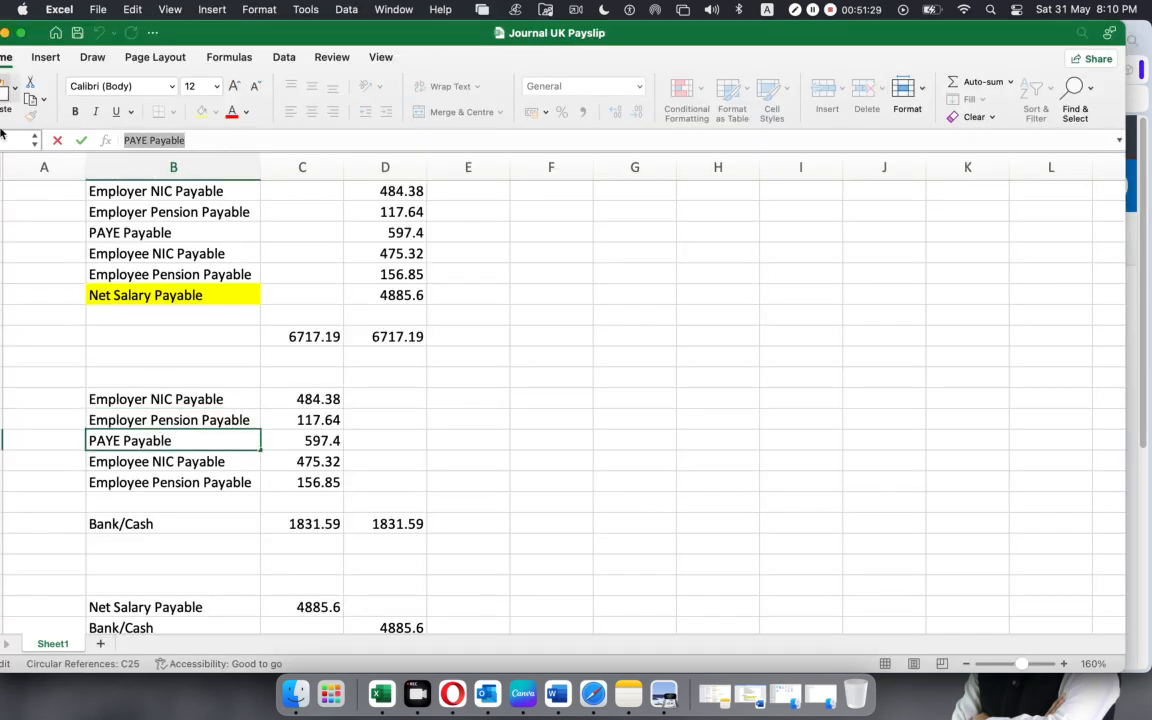
key(super+Tab)
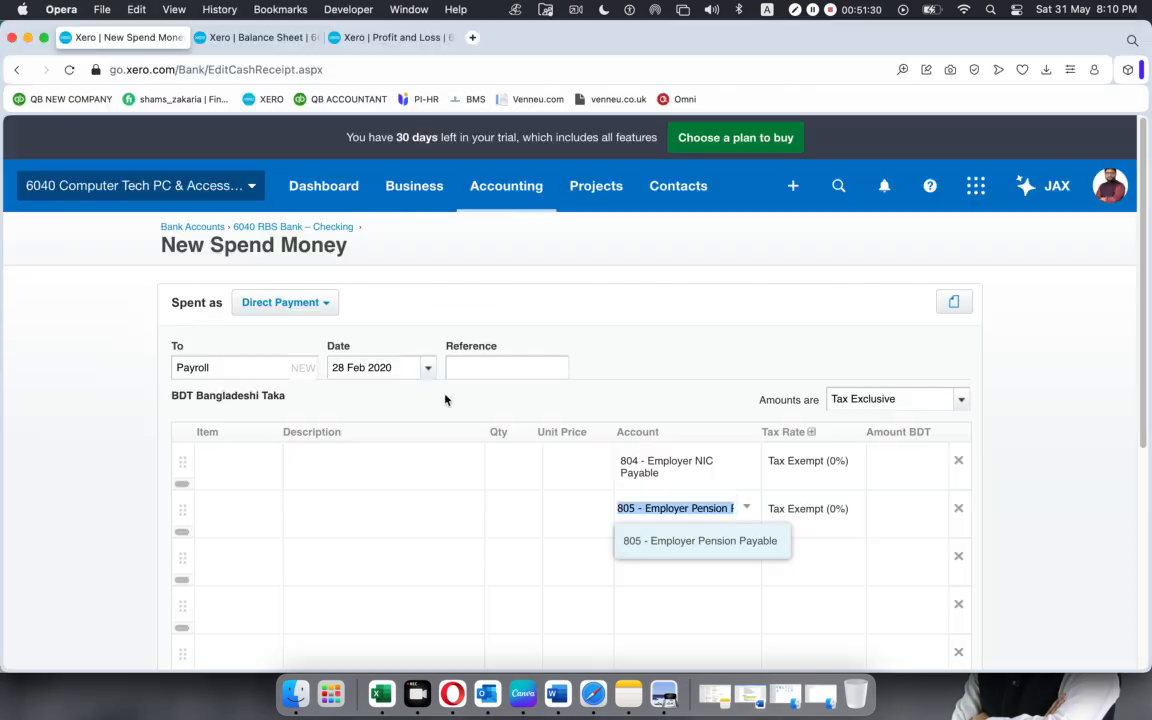
click(638, 565)
key(super+v)
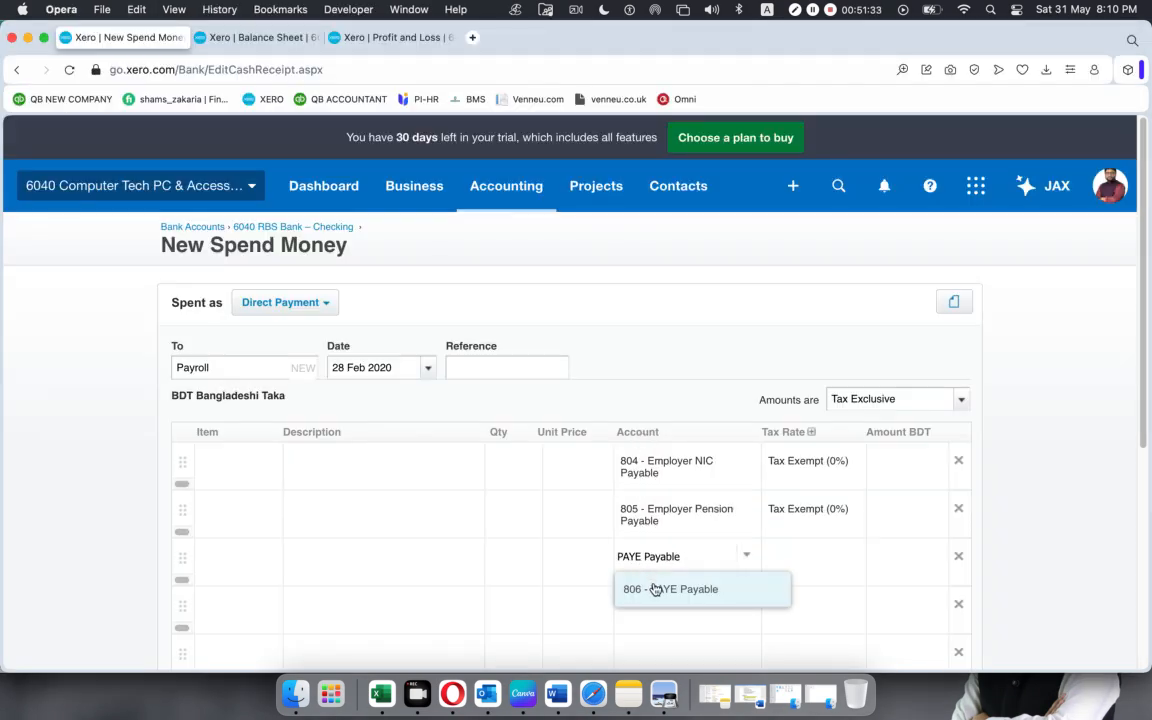
click(653, 589)
Copy the Employee NIC Payable name from Excel and assign 807 - Employee NIC Payable to the fourth payment line in Xero.
key(super+Tab)
click(205, 461)
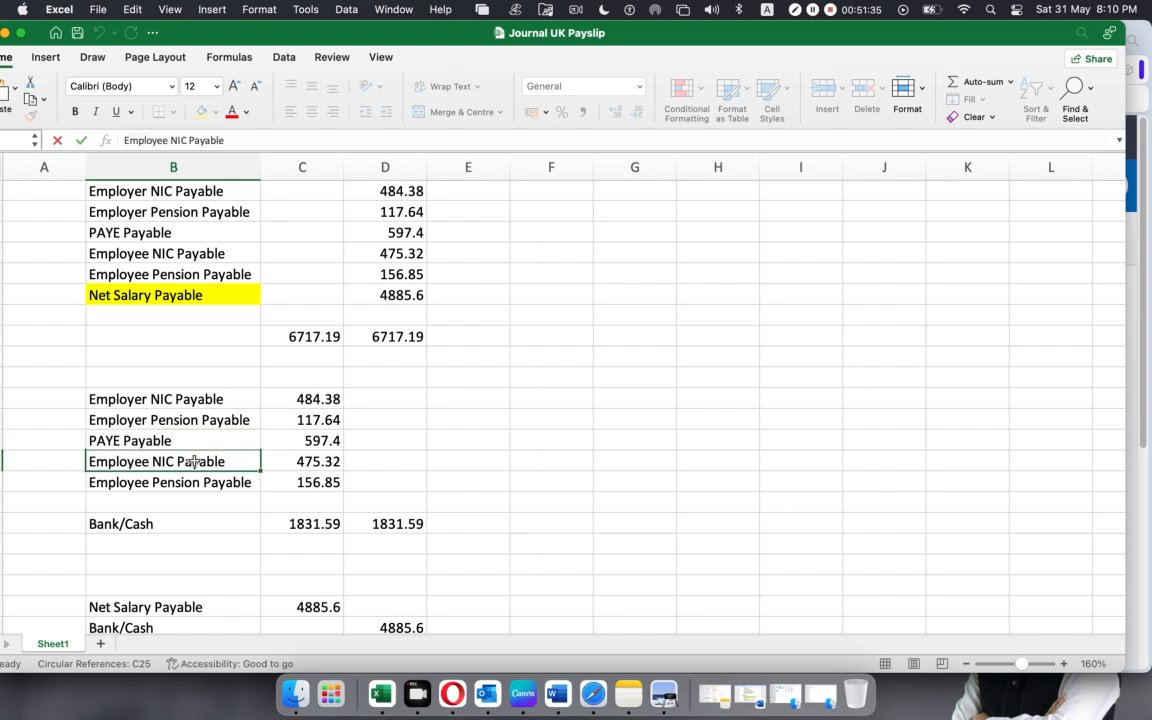
triple_click(256, 139)
key(super+c)
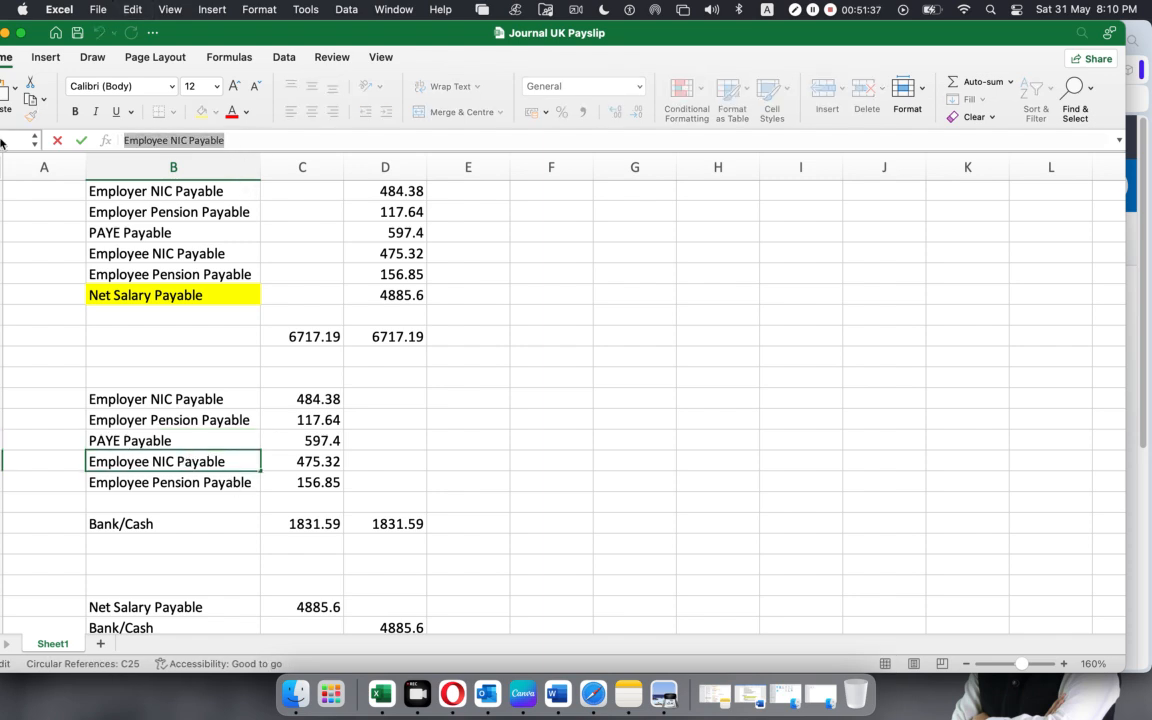
key(super+Tab)
click(687, 625)
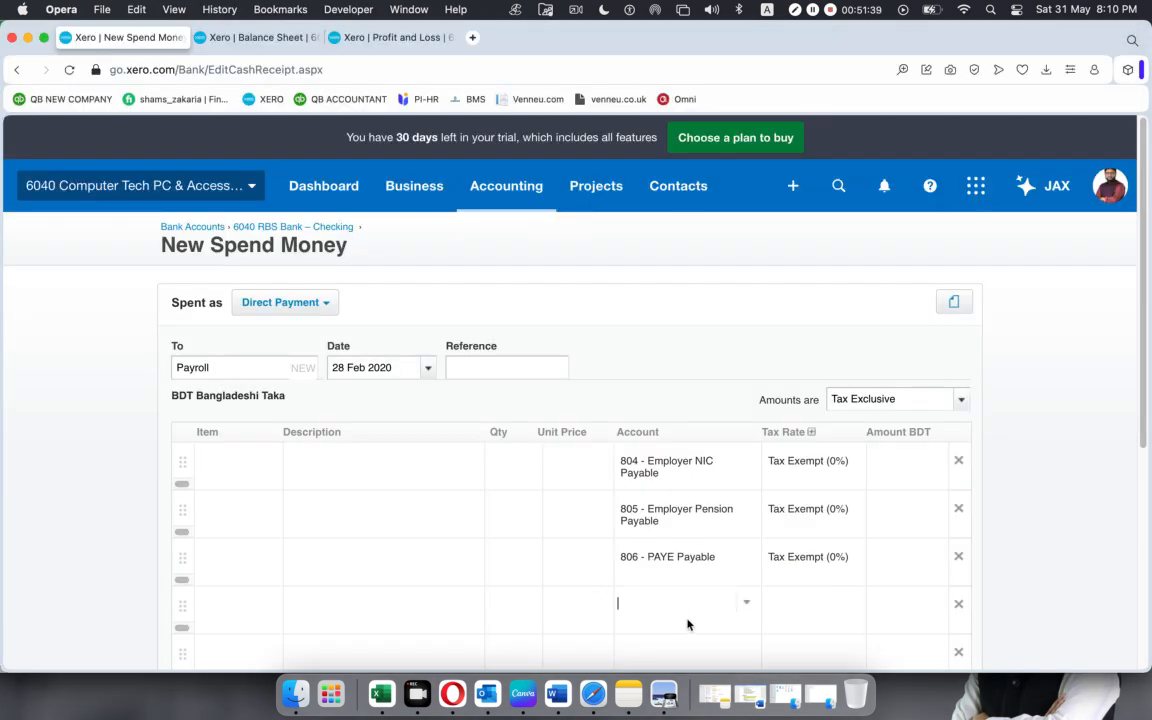
key(super+v)
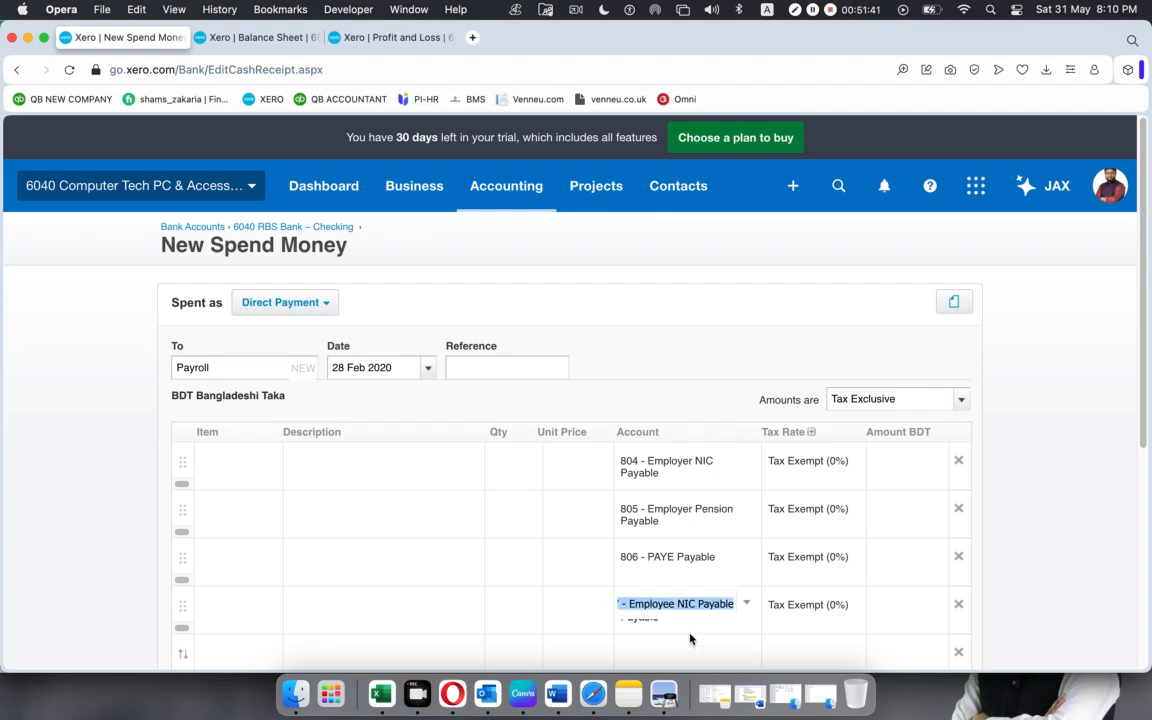
Copy the Employee Pension Payable name from Excel and assign 808 - Employee Pension Payable to the fifth payment line in Xero.
key(super+Tab)
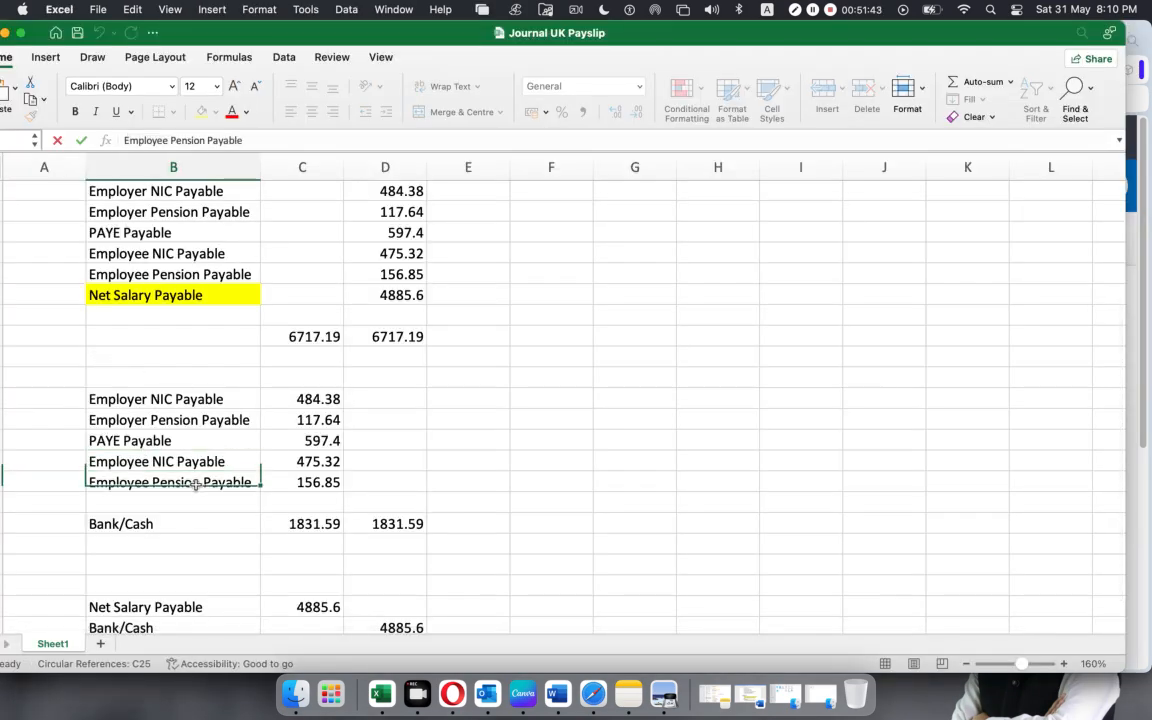
click(196, 488)
triple_click(236, 140)
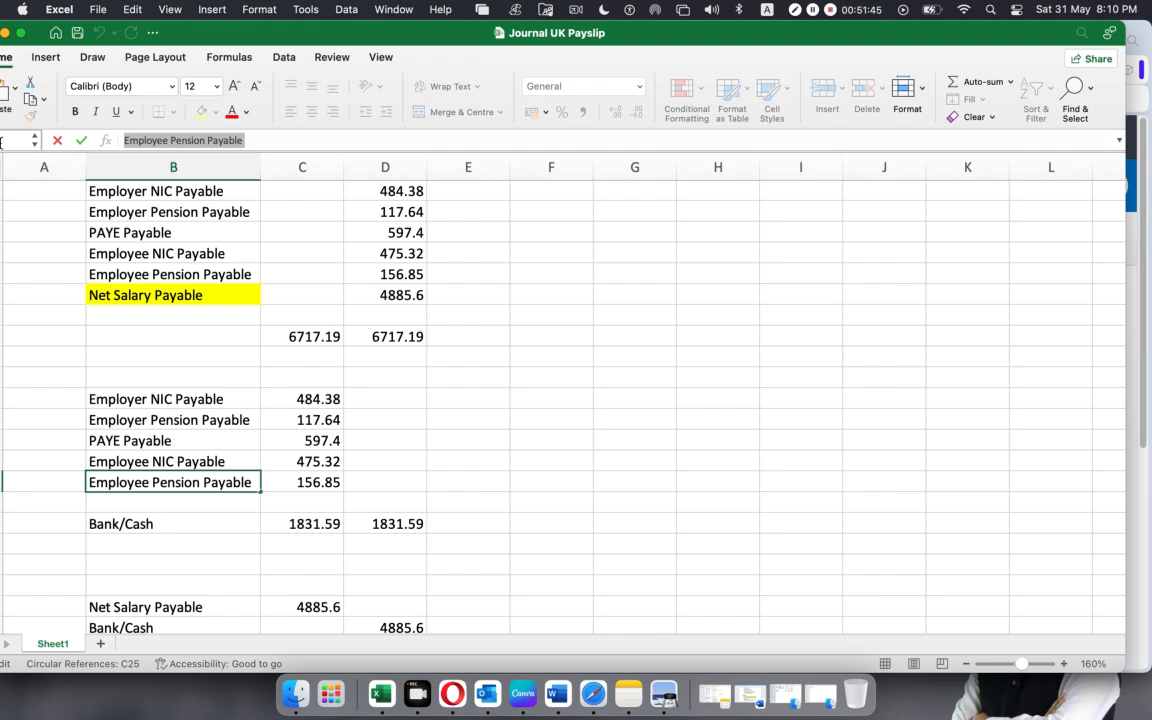
key(super+Tab)
scroll(622, 411, down, 5)
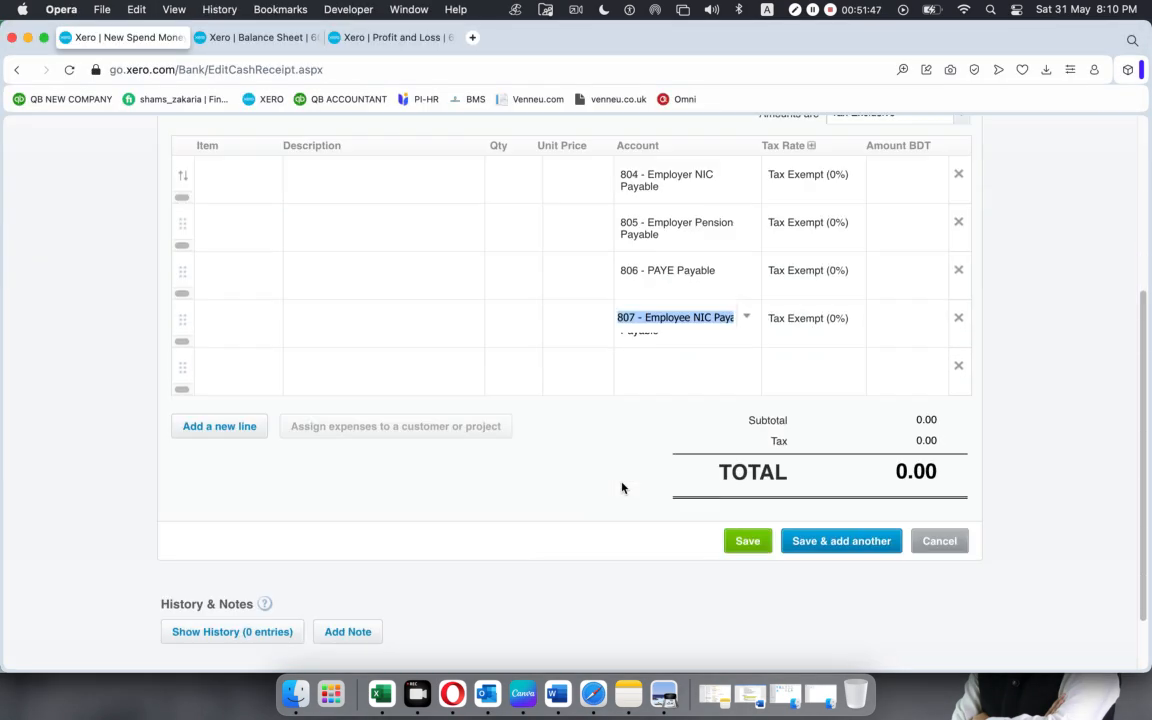
click(664, 312)
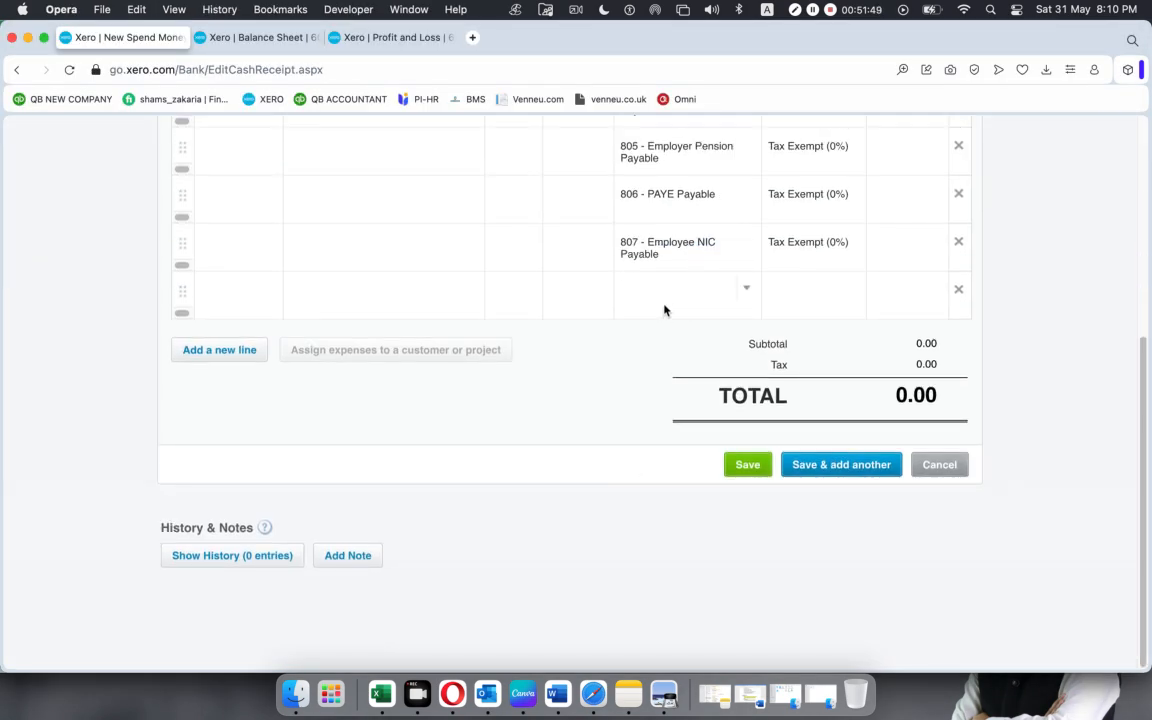
key(super+v)
click(668, 321)
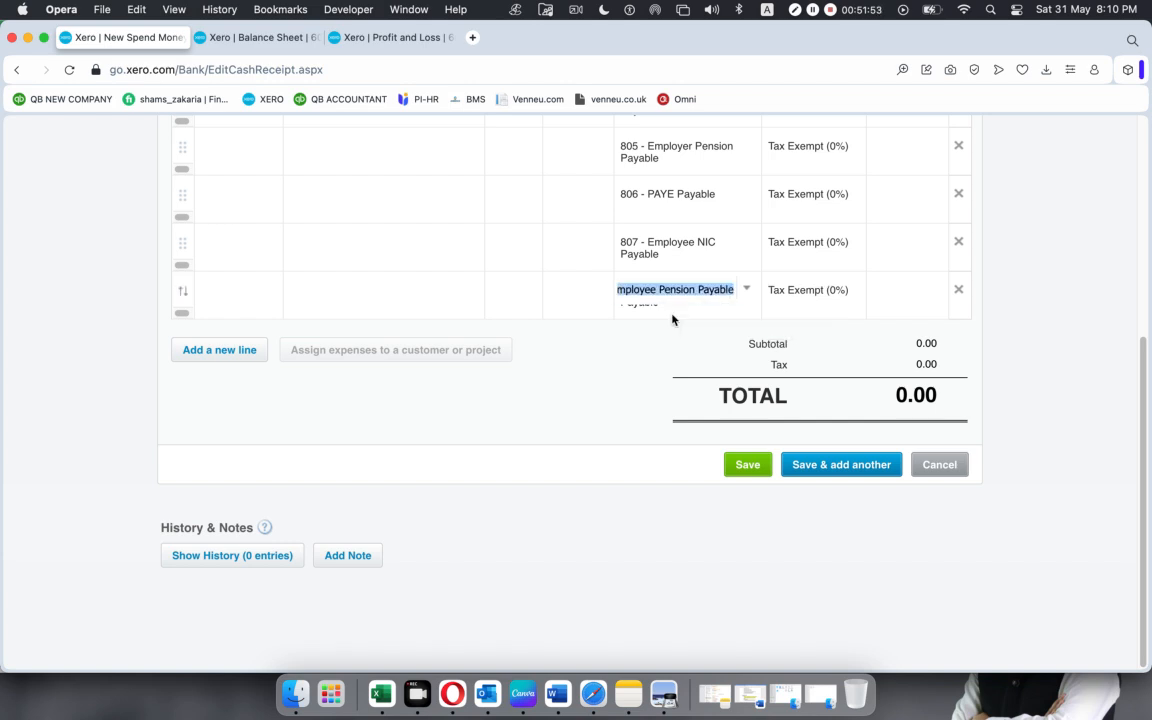
Set the quantity to 1 on all five payroll liability lines of the payment.
scroll(672, 319, up, 5)
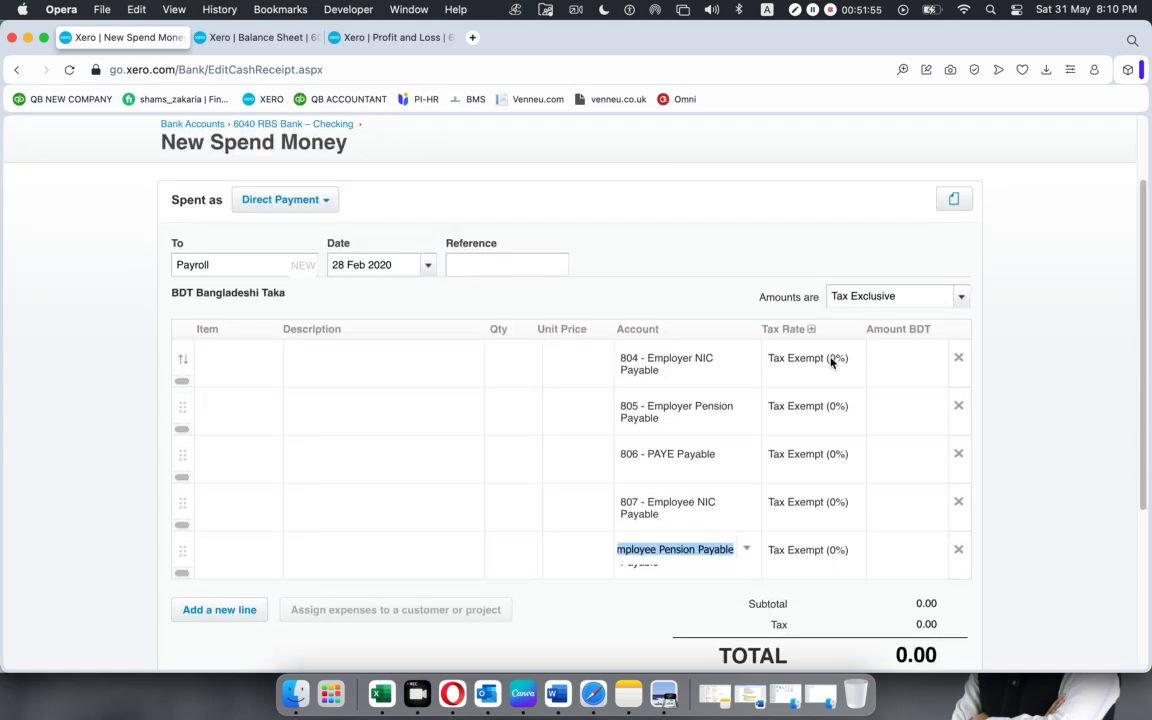
click(897, 360)
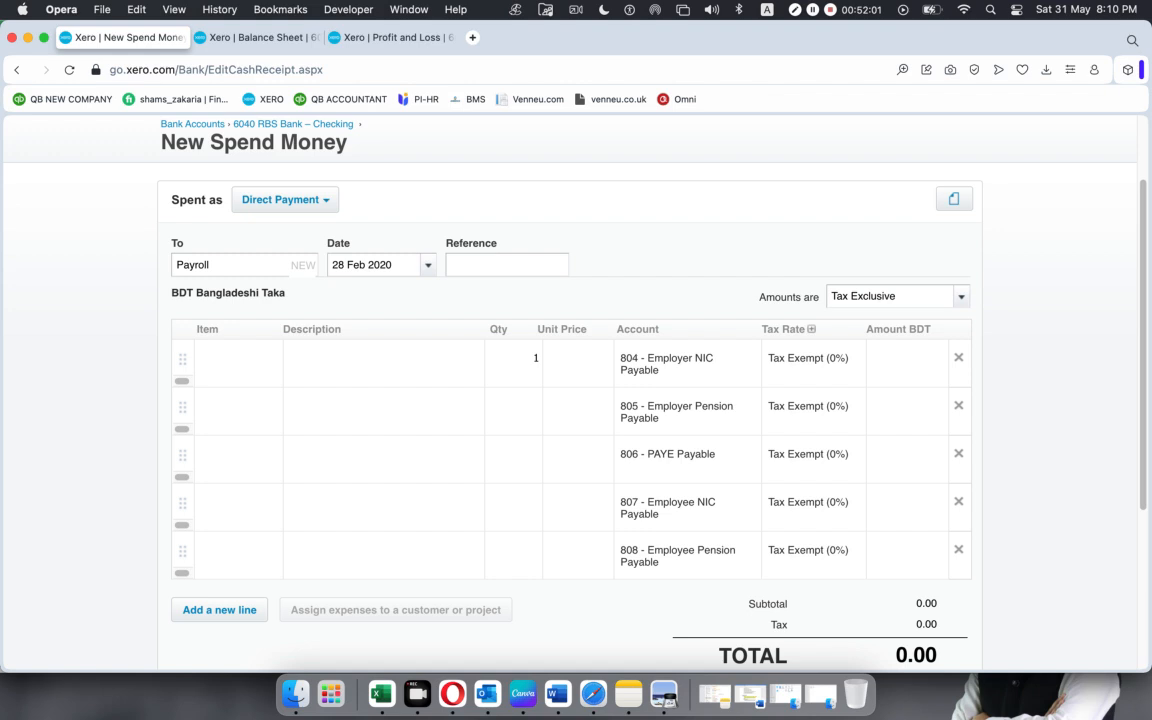
key(Tab)
click(521, 410)
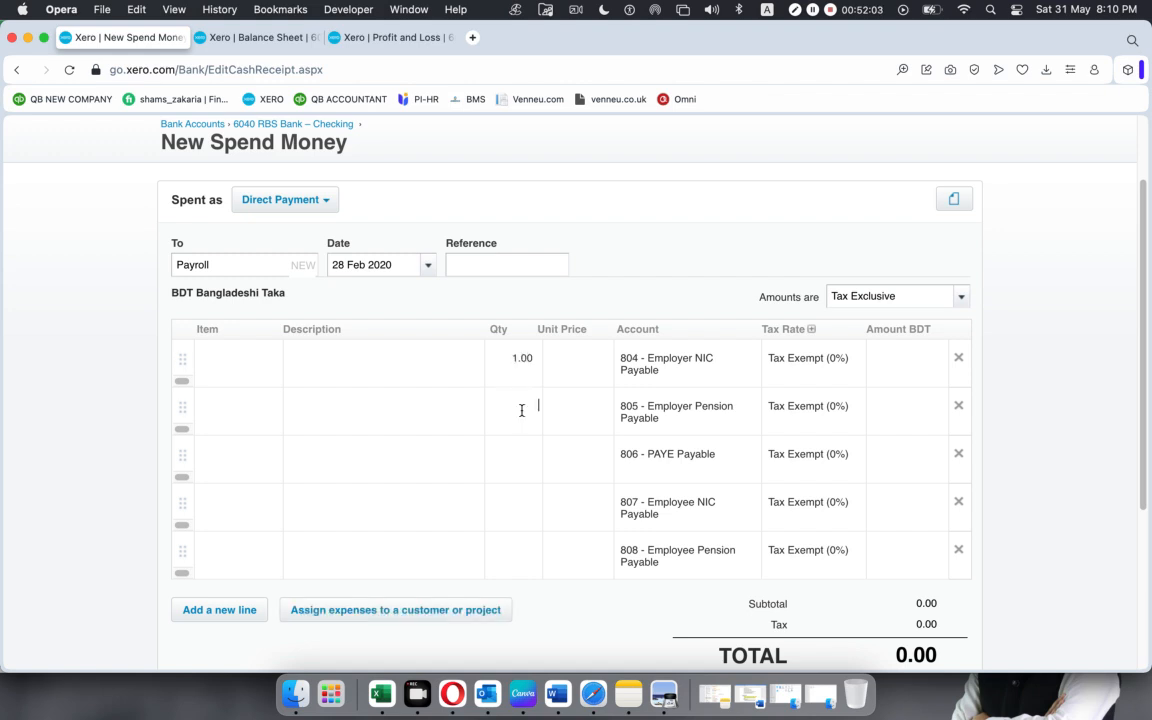
click(518, 457)
click(521, 506)
click(525, 559)
Copy the Employer NIC Payable amount from Excel and enter 484.38 as the unit price of that payment line in Xero.
click(565, 359)
click(383, 683)
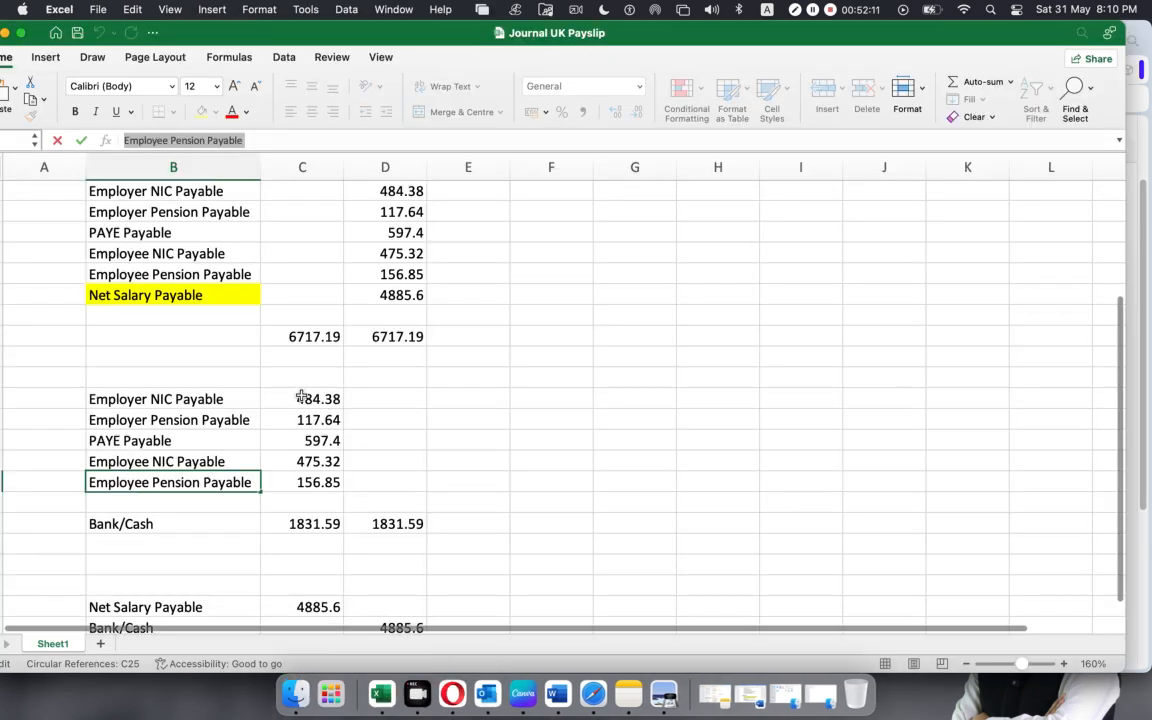
click(301, 398)
drag(173, 140, 2, 140)
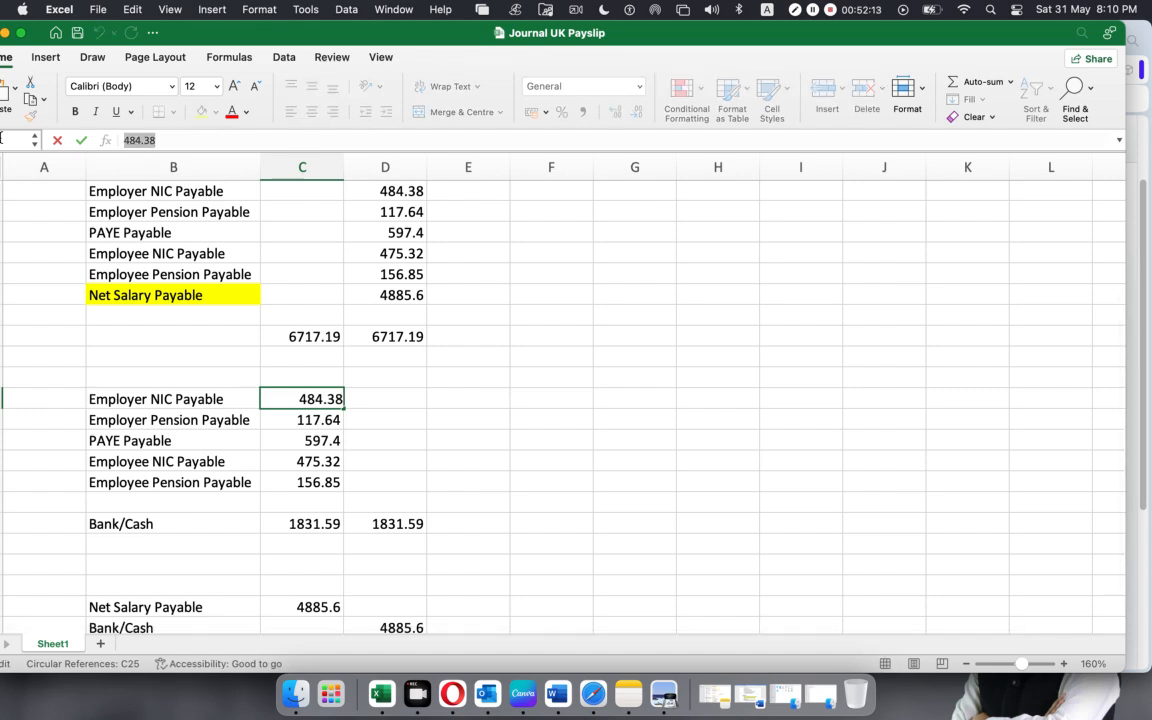
key(super+Tab)
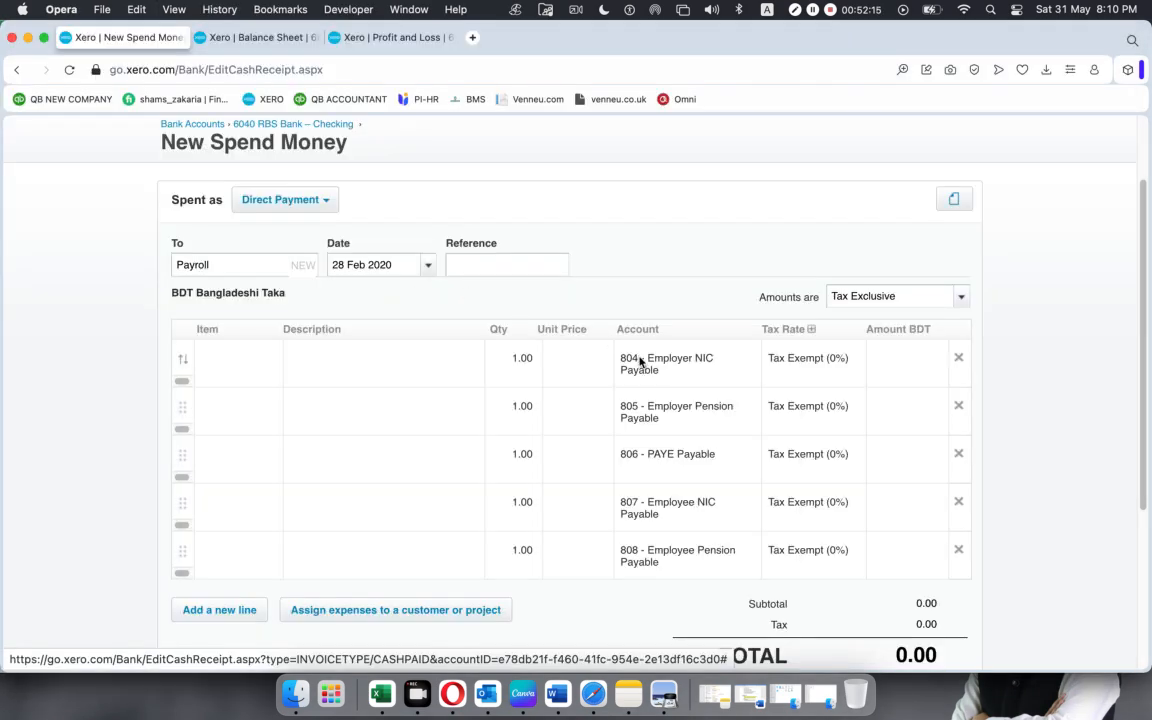
click(590, 364)
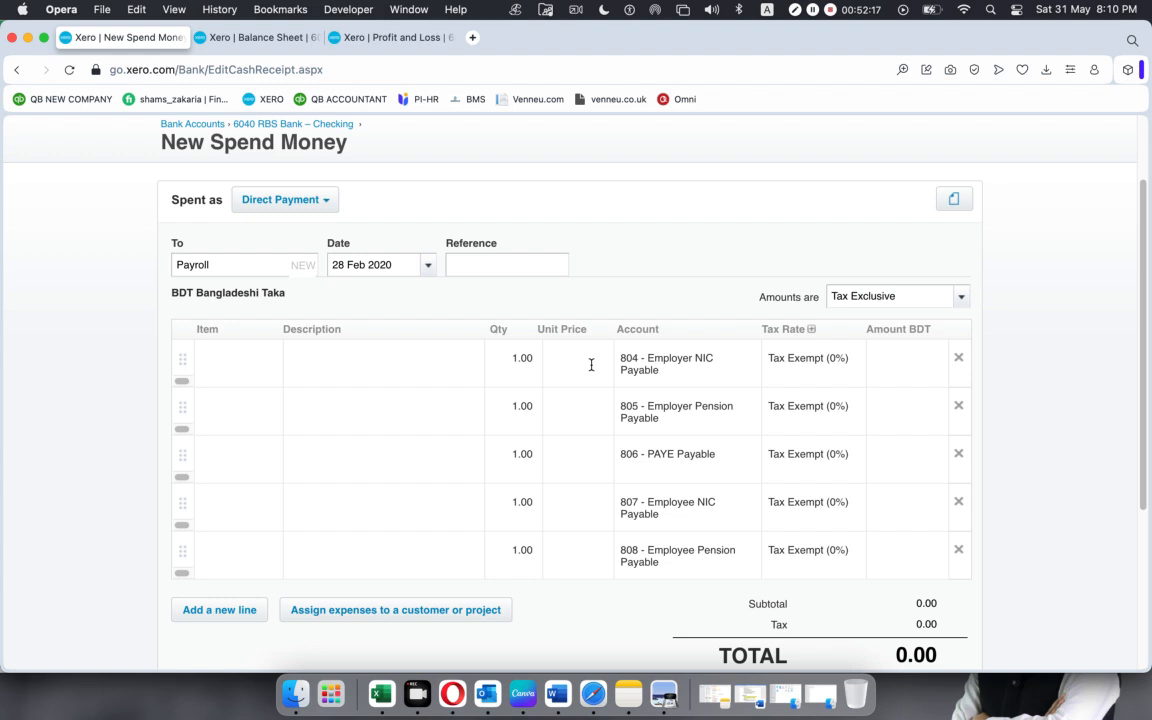
key(super+v)
Copy the Employer Pension Payable amount from Excel and enter 117.64 as the unit price of that payment line in Xero.
key(super+Tab)
click(313, 420)
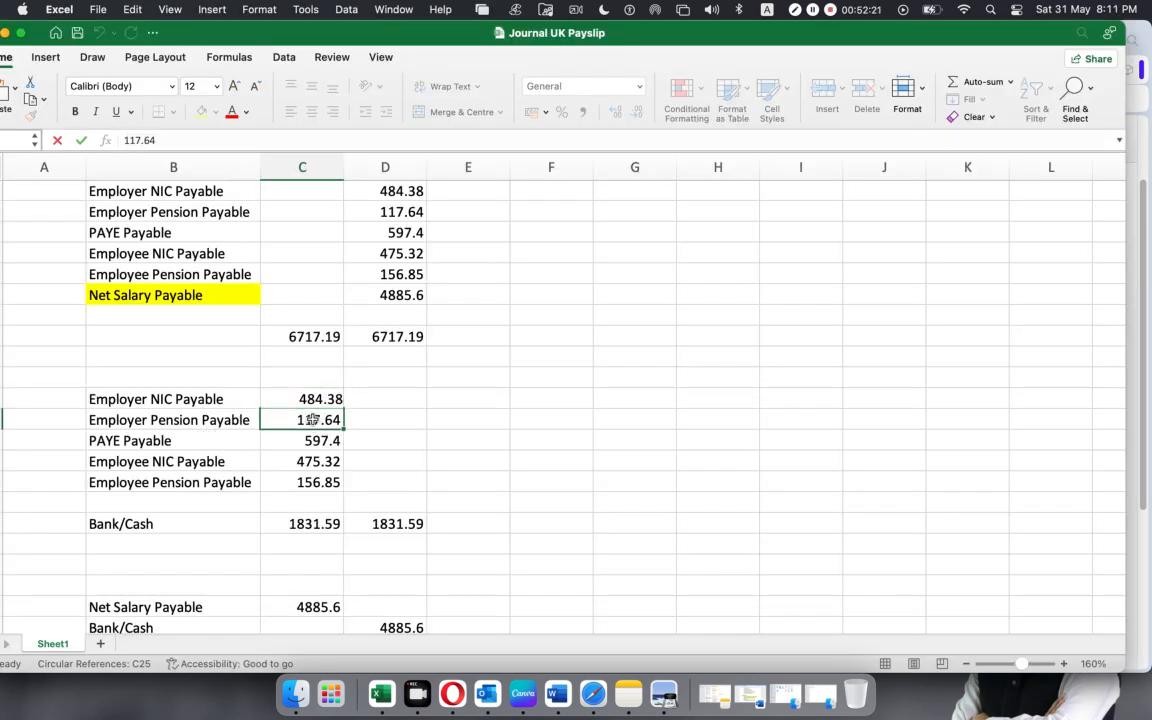
drag(167, 139, 10, 138)
key(super+c)
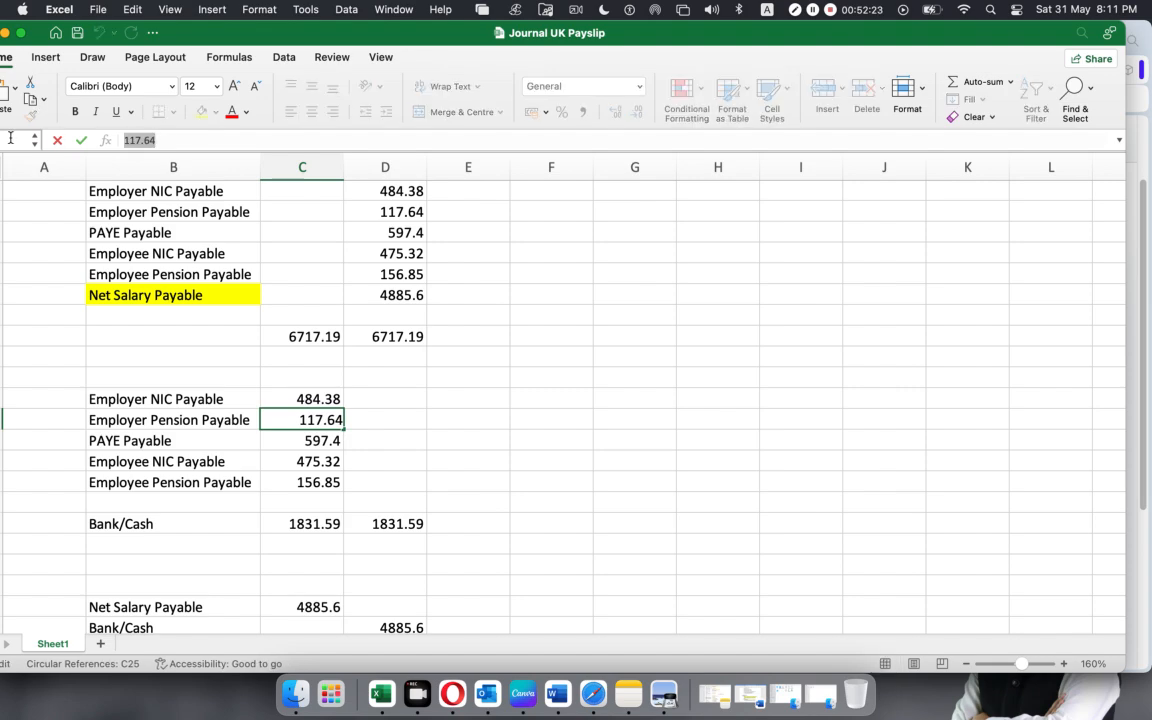
key(super+Tab)
click(574, 410)
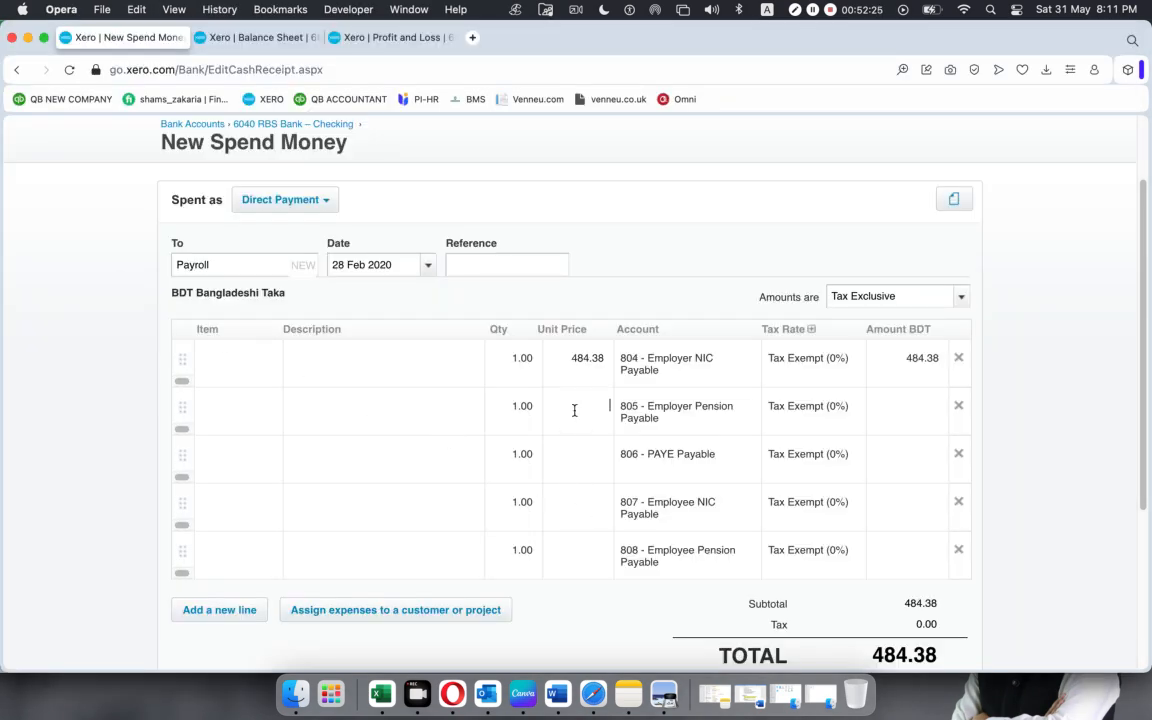
key(super+v)
Copy the PAYE Payable amount from Excel and enter 597.4 as the unit price of that payment line in Xero.
key(super+Tab)
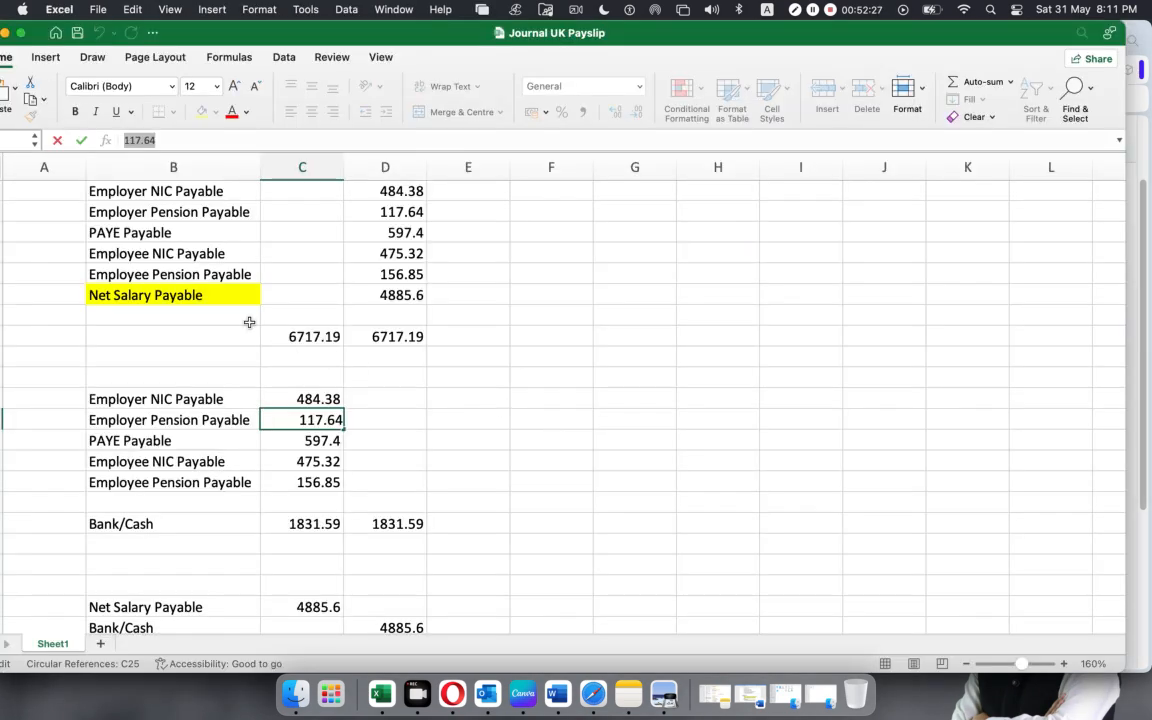
click(296, 441)
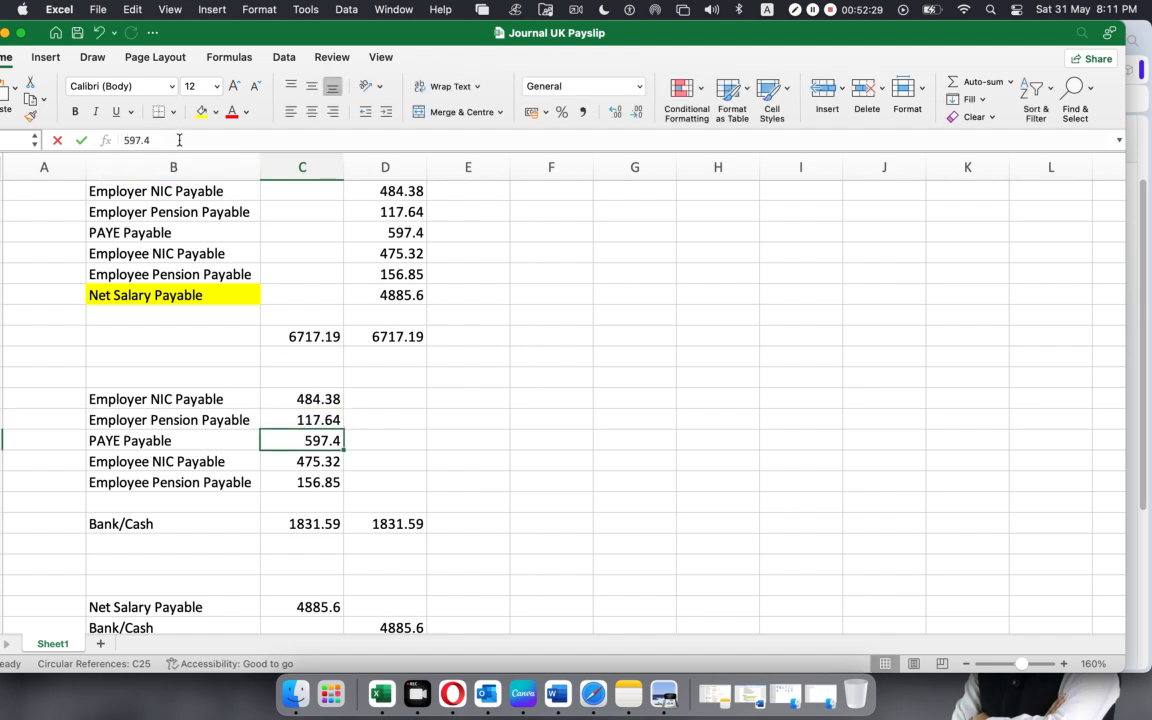
drag(152, 140, 1, 140)
key(super+c)
key(super+Tab)
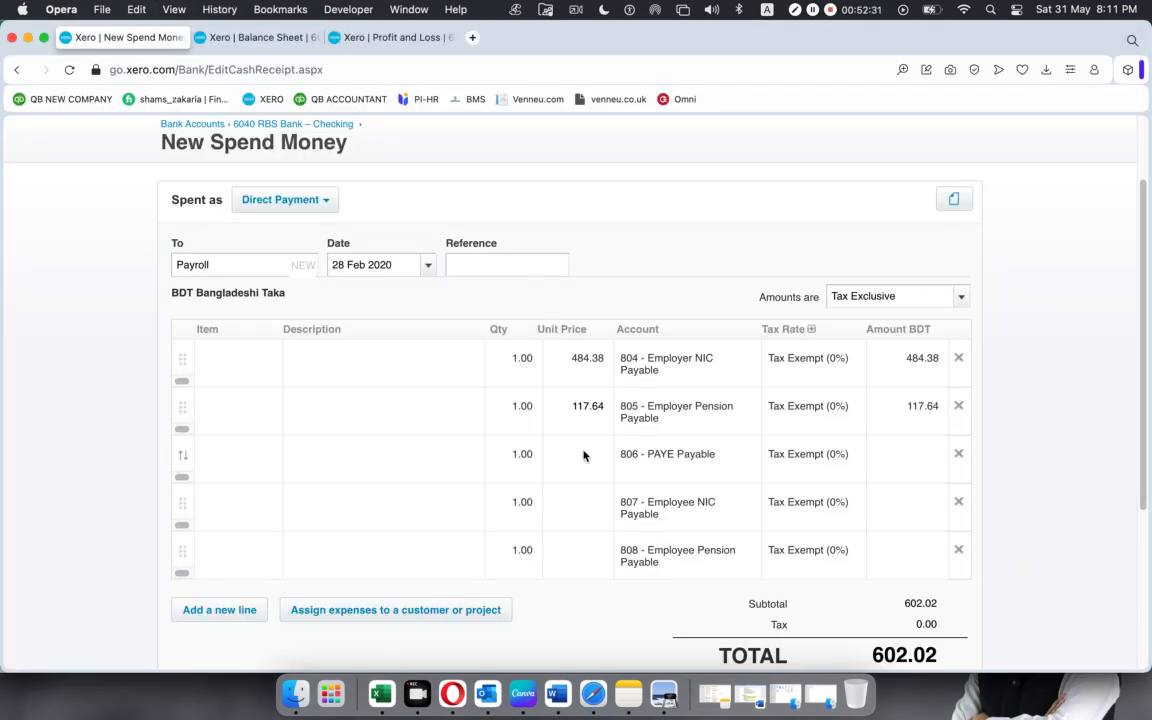
click(561, 447)
key(super+v)
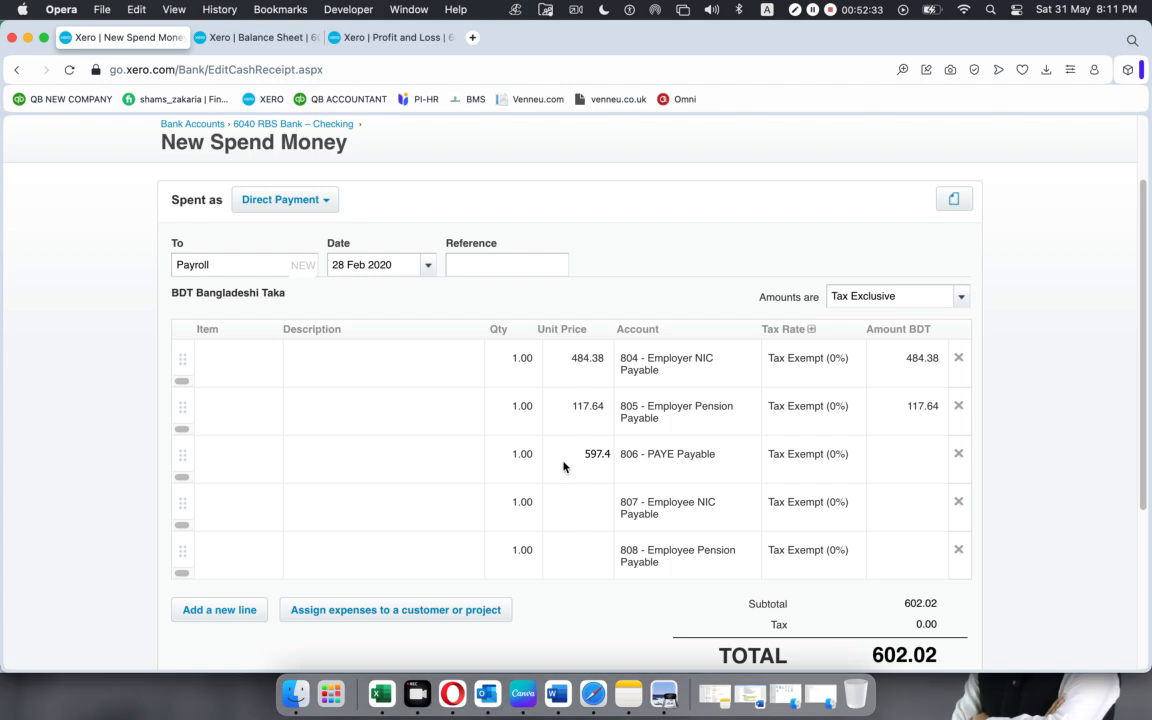
Copy the Employee NIC Payable amount from Excel and enter 475.32 as the unit price of that payment line in Xero.
key(super+Tab)
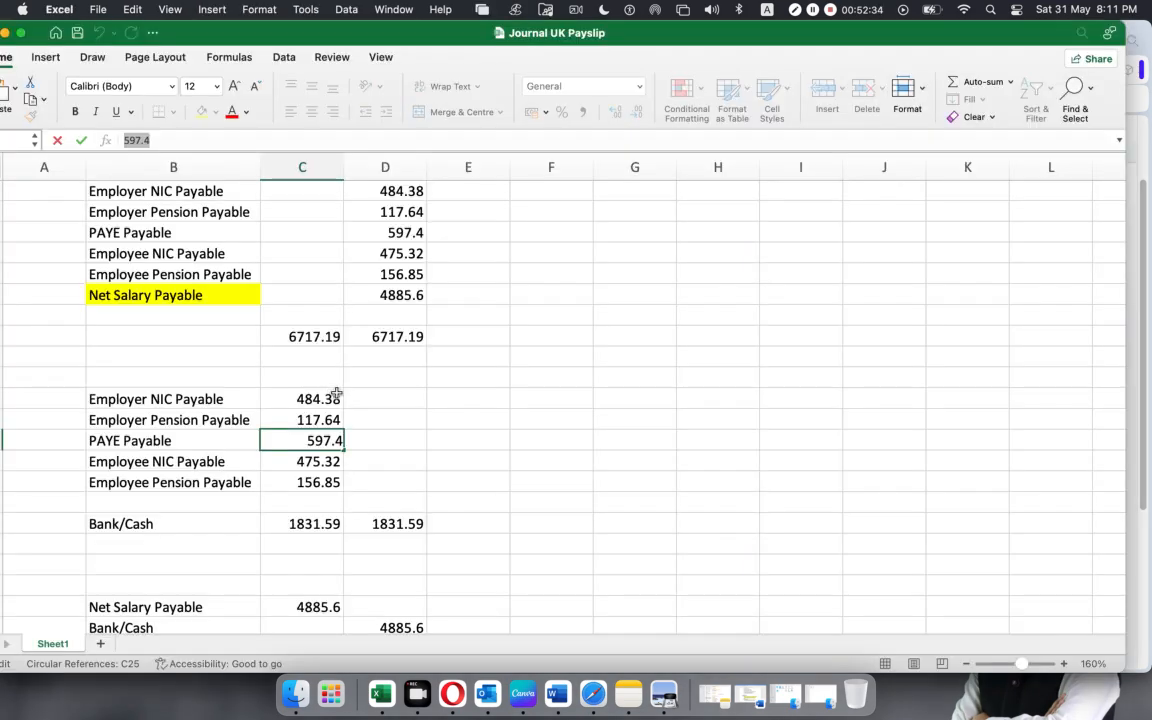
click(323, 464)
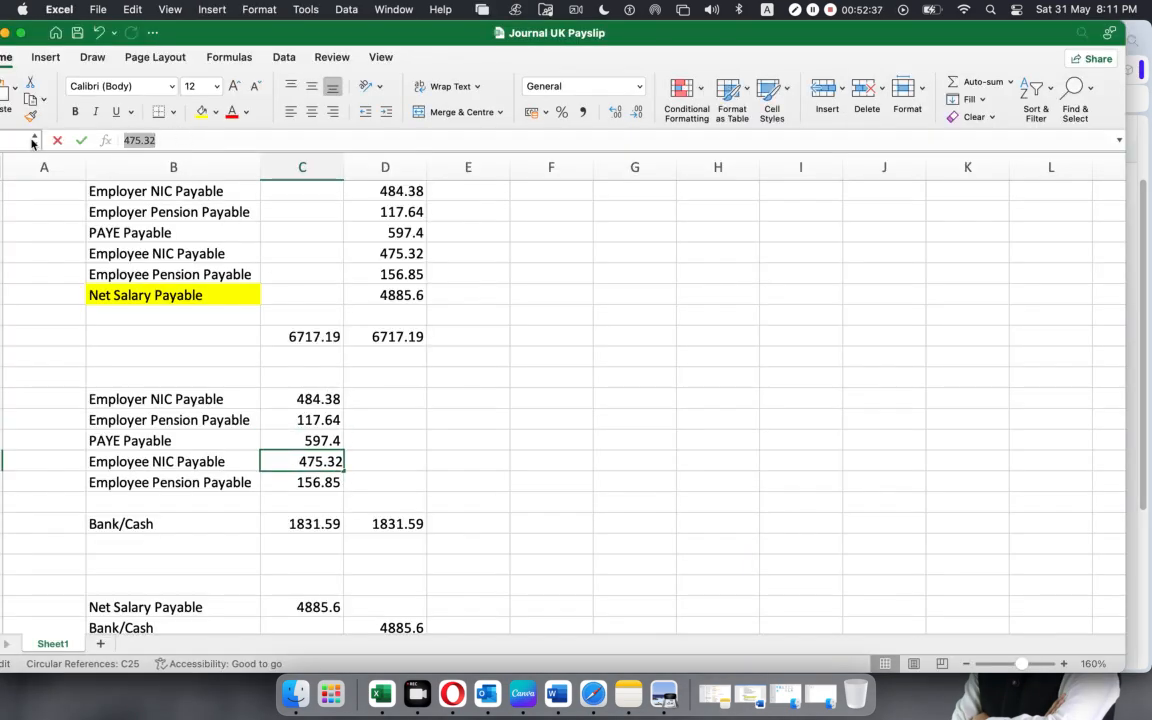
key(super+c)
key(super+Tab)
click(582, 496)
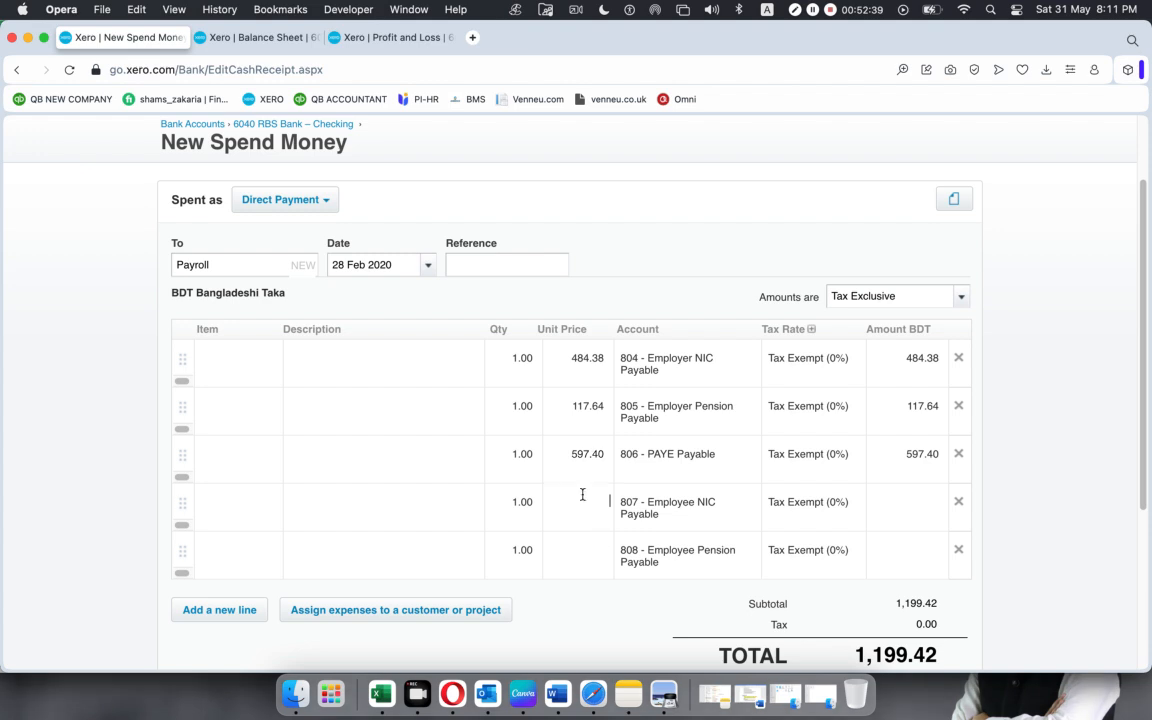
key(super+v)
Copy the Employee Pension Payable amount from Excel and enter 156.85 as the unit price of that payment line in Xero.
key(super+Tab)
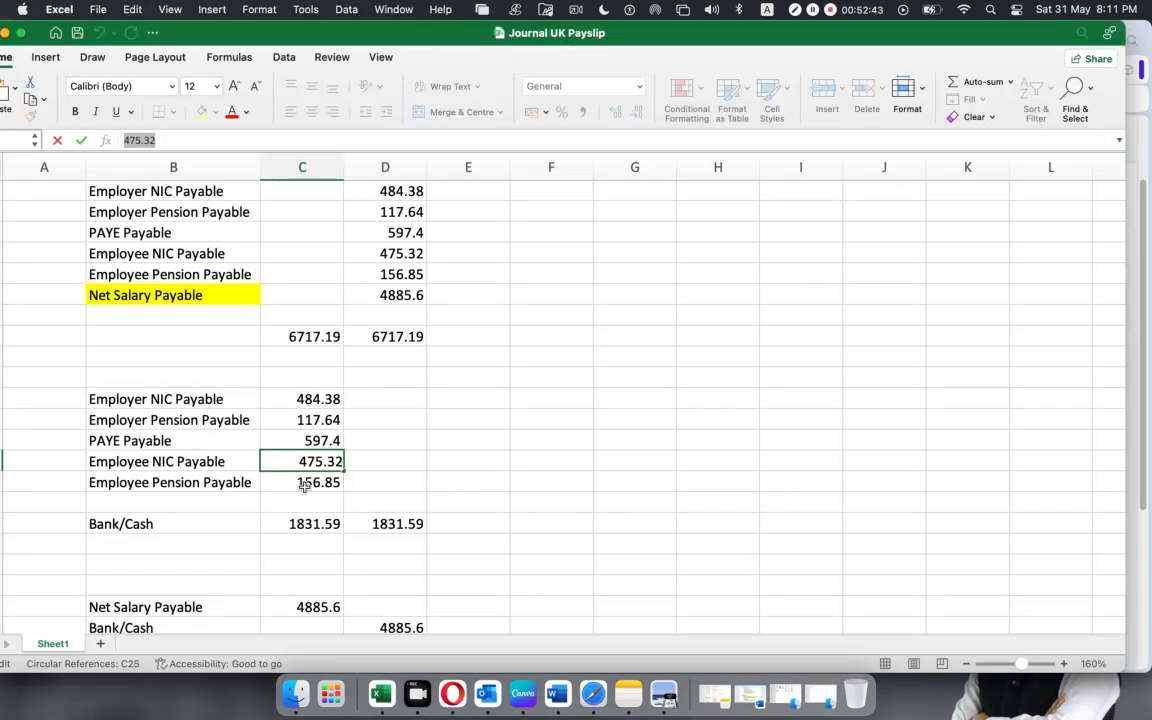
click(303, 481)
key(super+c)
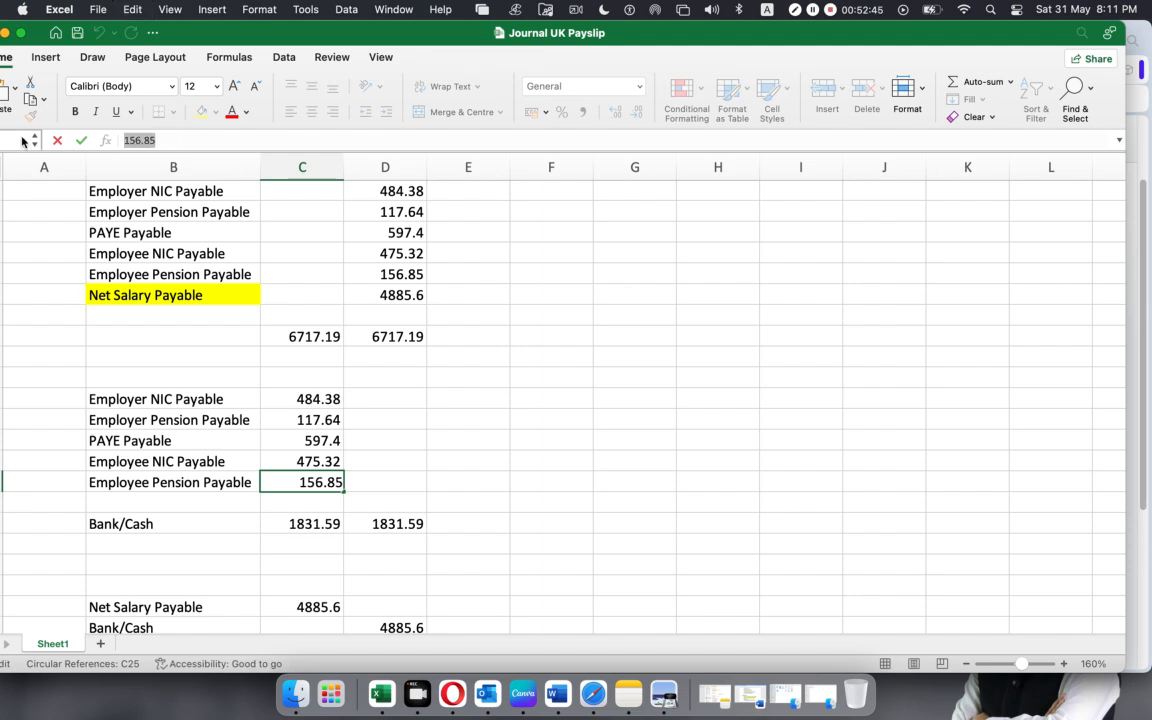
key(super+Tab)
click(586, 552)
key(super+v)
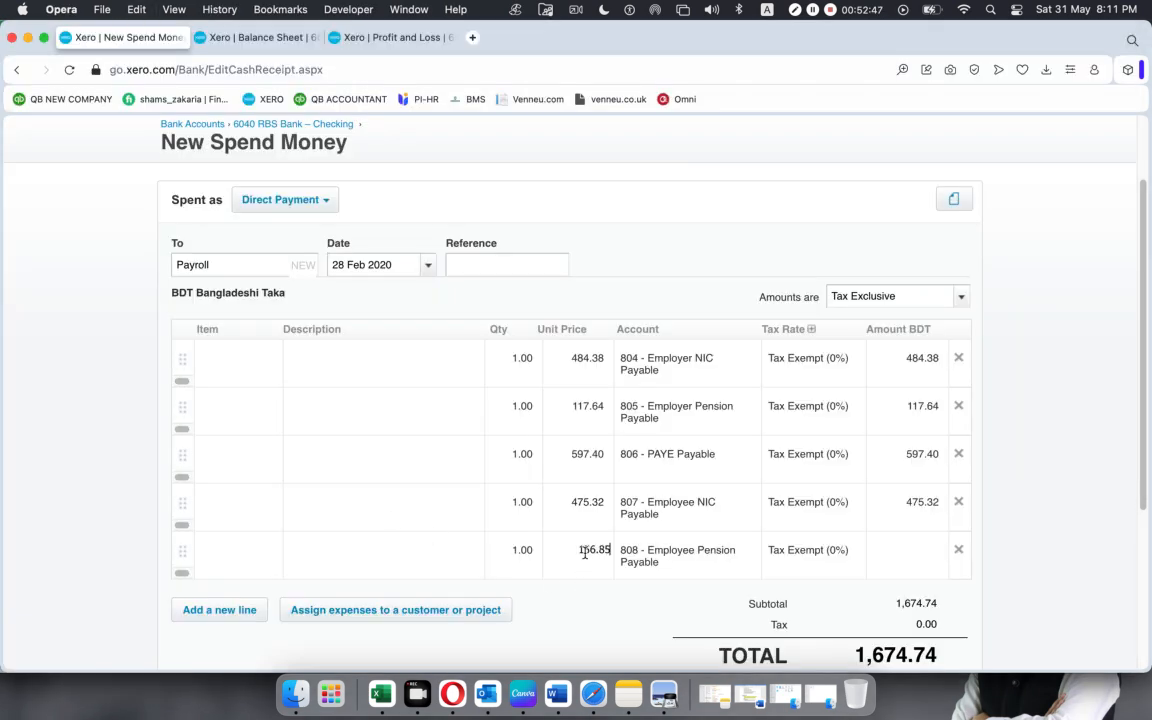
click(588, 609)
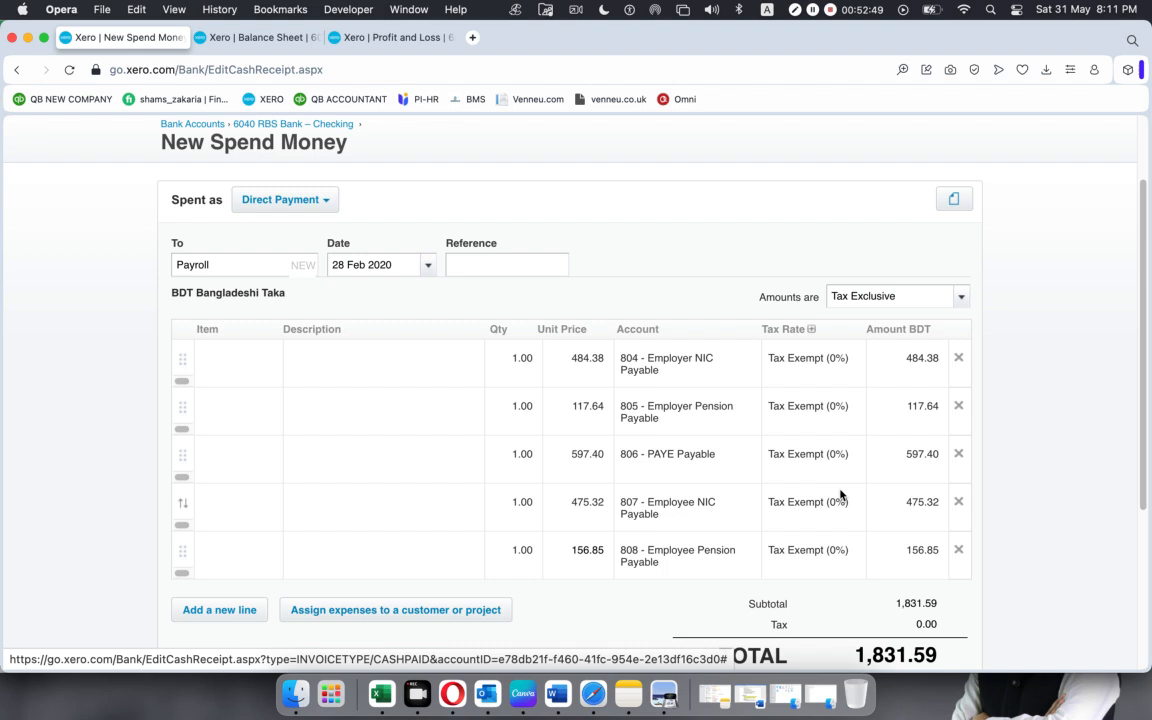
Review the payment lines and total, and save the Spend Money transaction.
scroll(840, 494, down, 2)
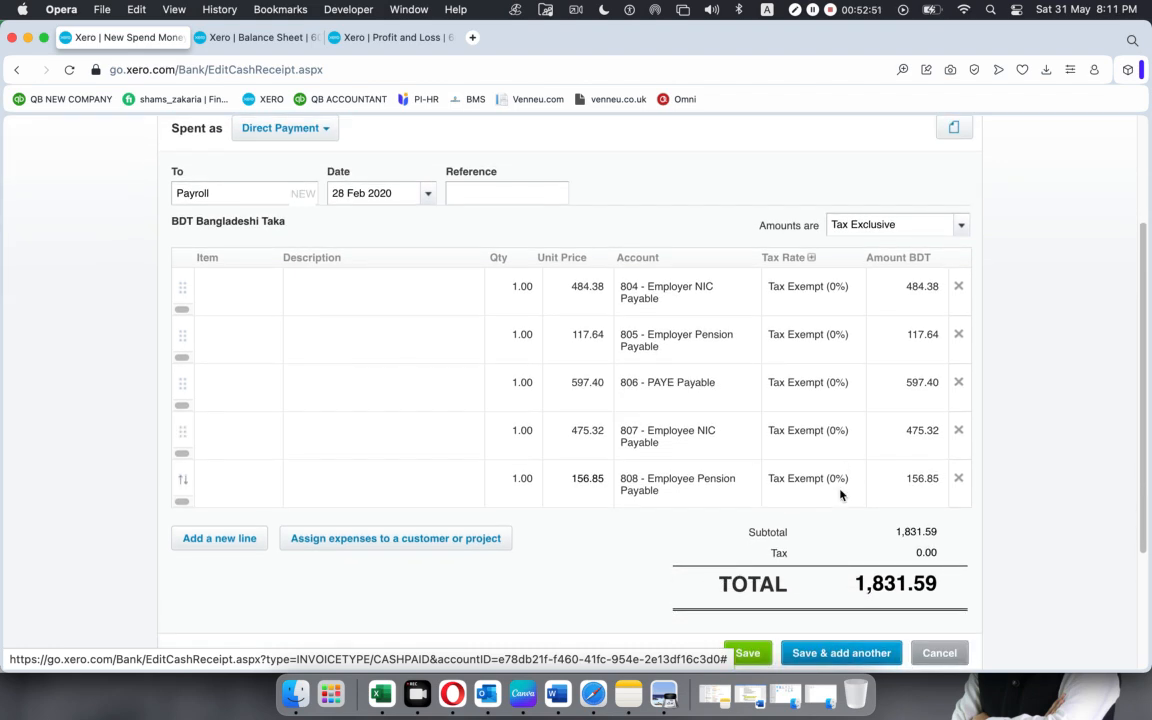
scroll(840, 495, down, 1)
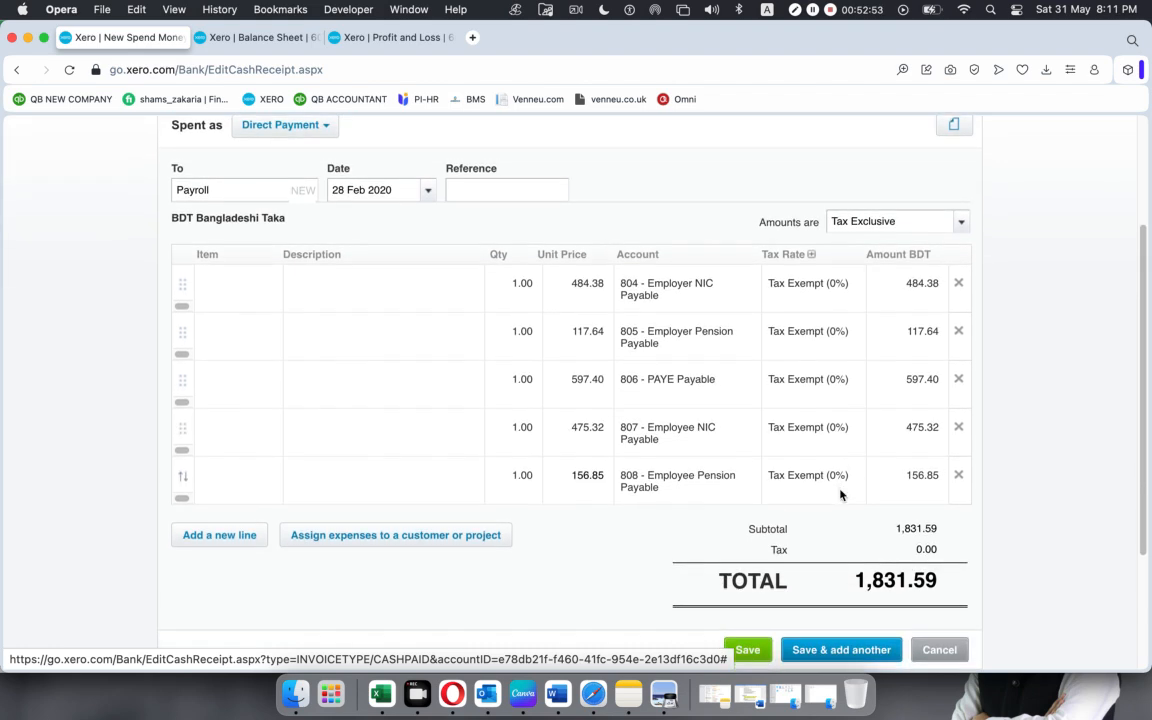
scroll(840, 494, down, 2)
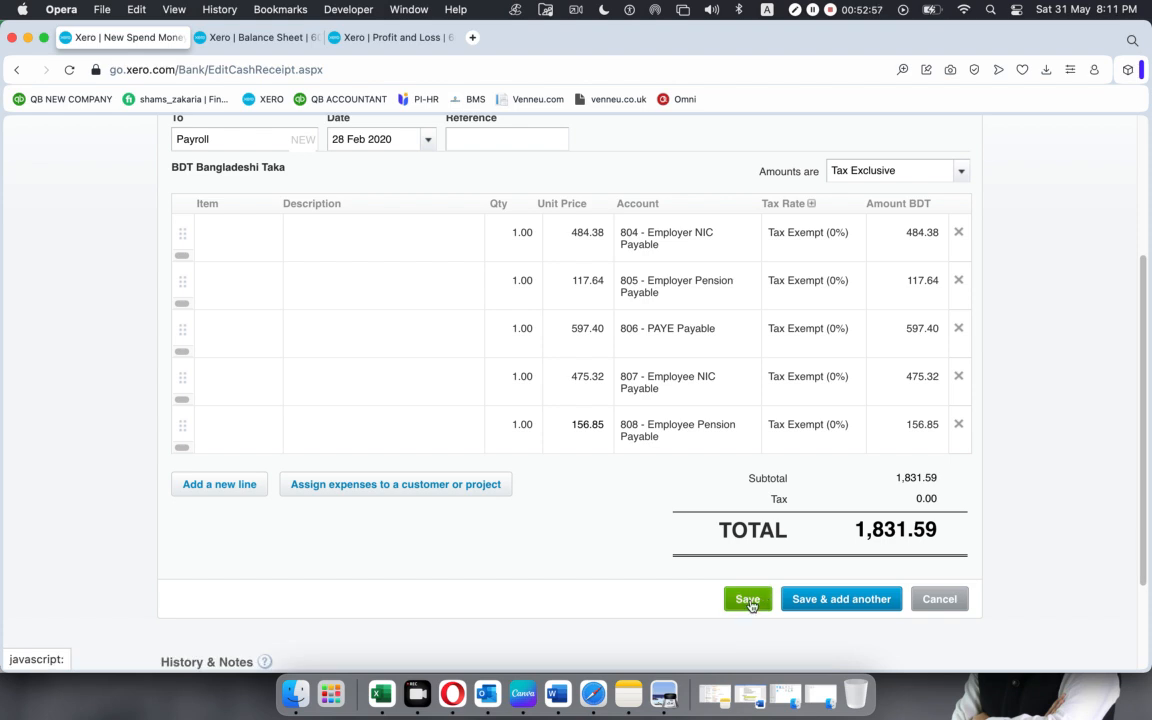
click(748, 600)
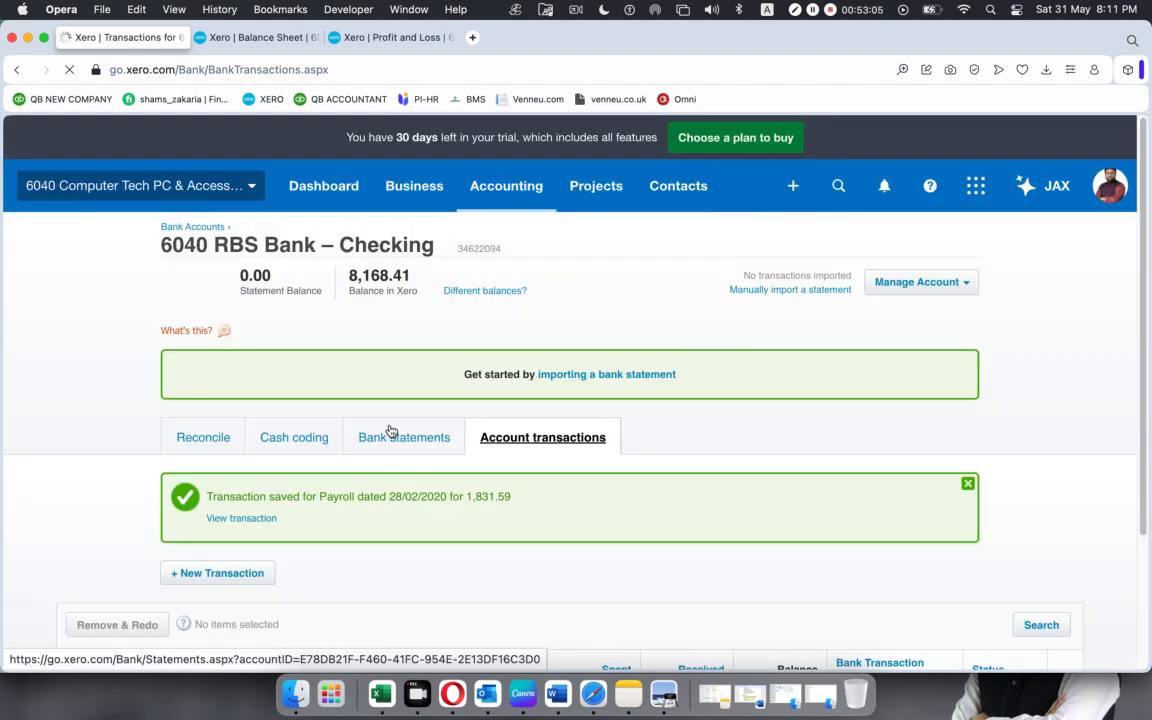
Refresh the Balance Sheet report to check the effect of the payroll liabilities payment.
click(268, 38)
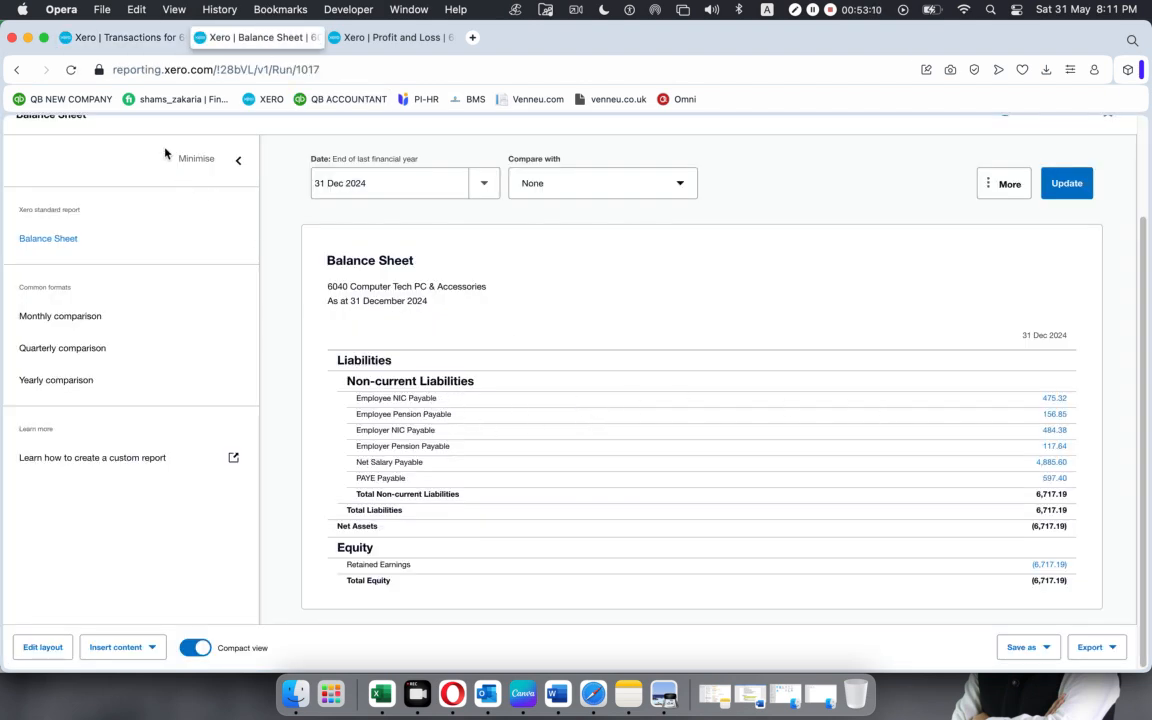
click(70, 70)
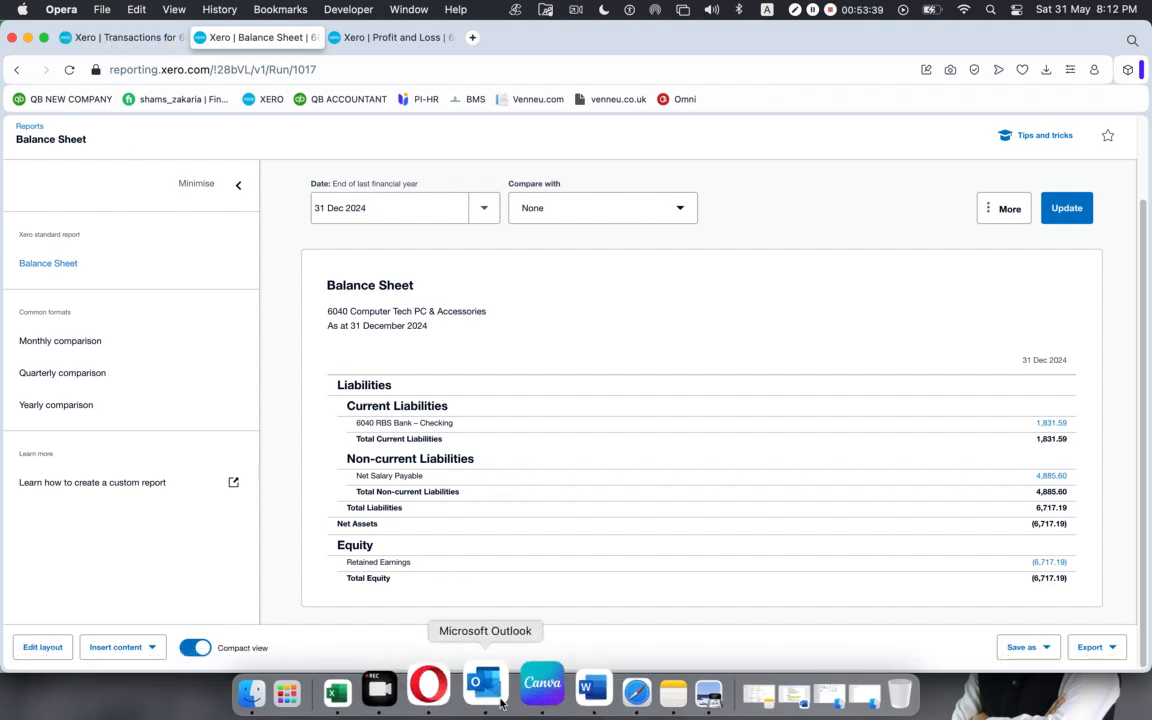
click(596, 684)
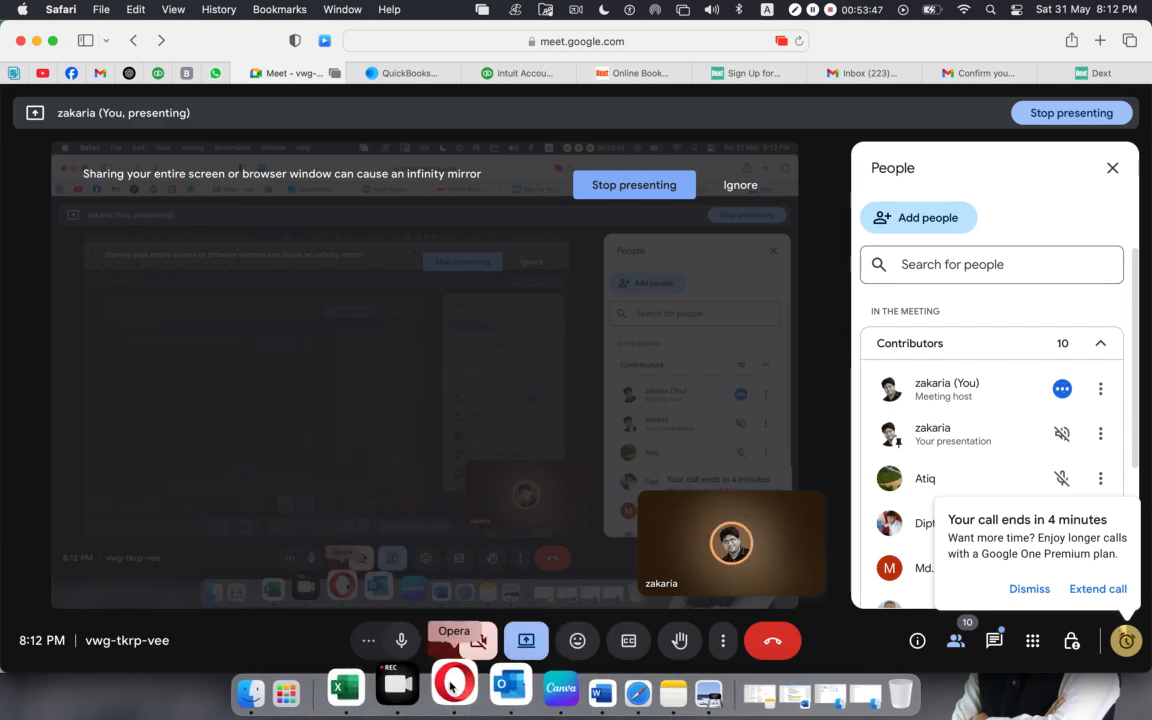
click(450, 686)
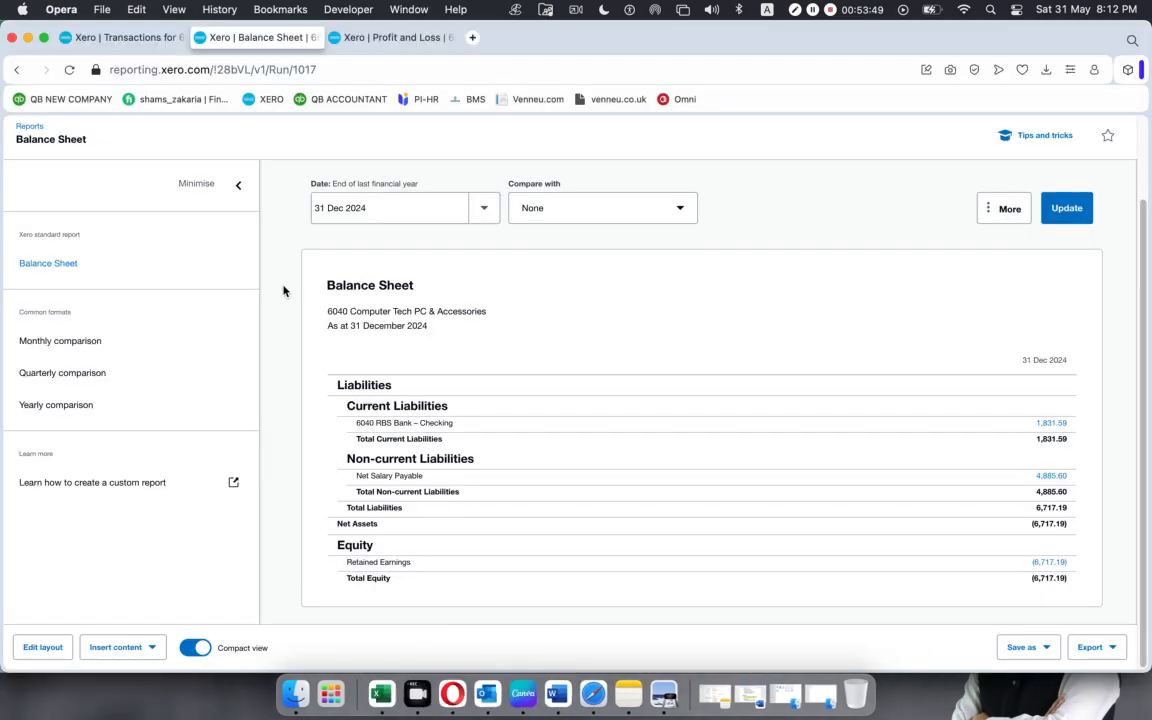
Start a new Spend Money transaction dated 28 Feb 2020 and add Salary Paid as a new contact for its payee.
click(98, 40)
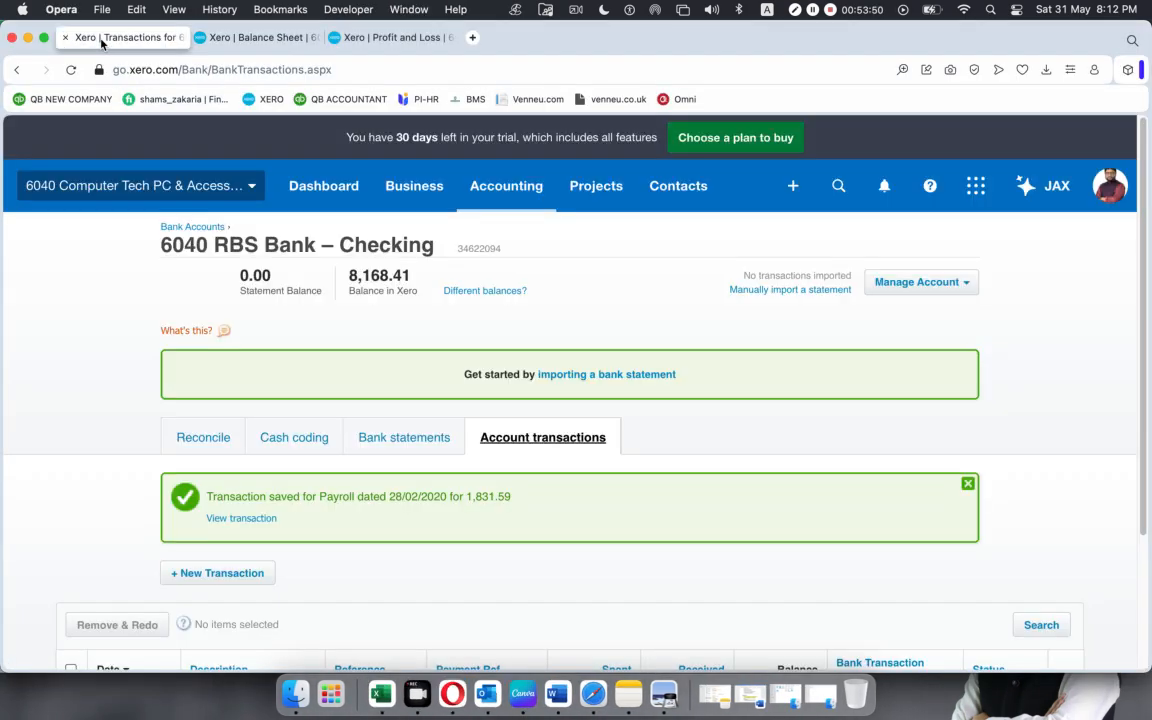
click(793, 186)
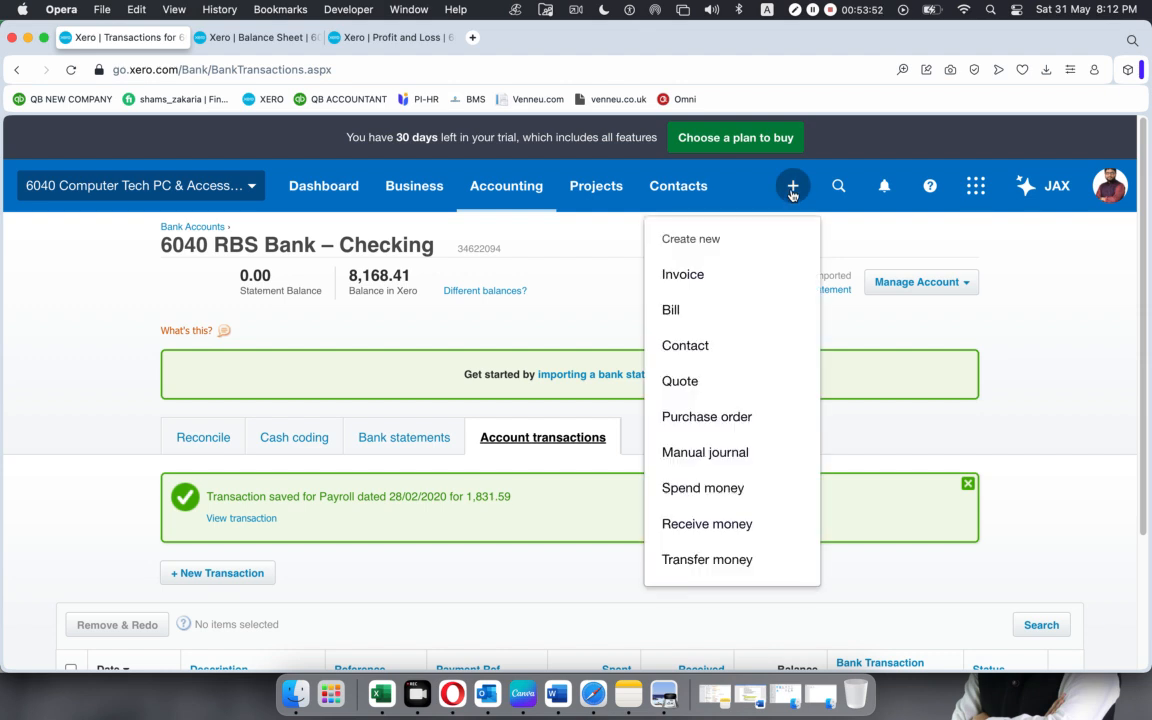
click(707, 487)
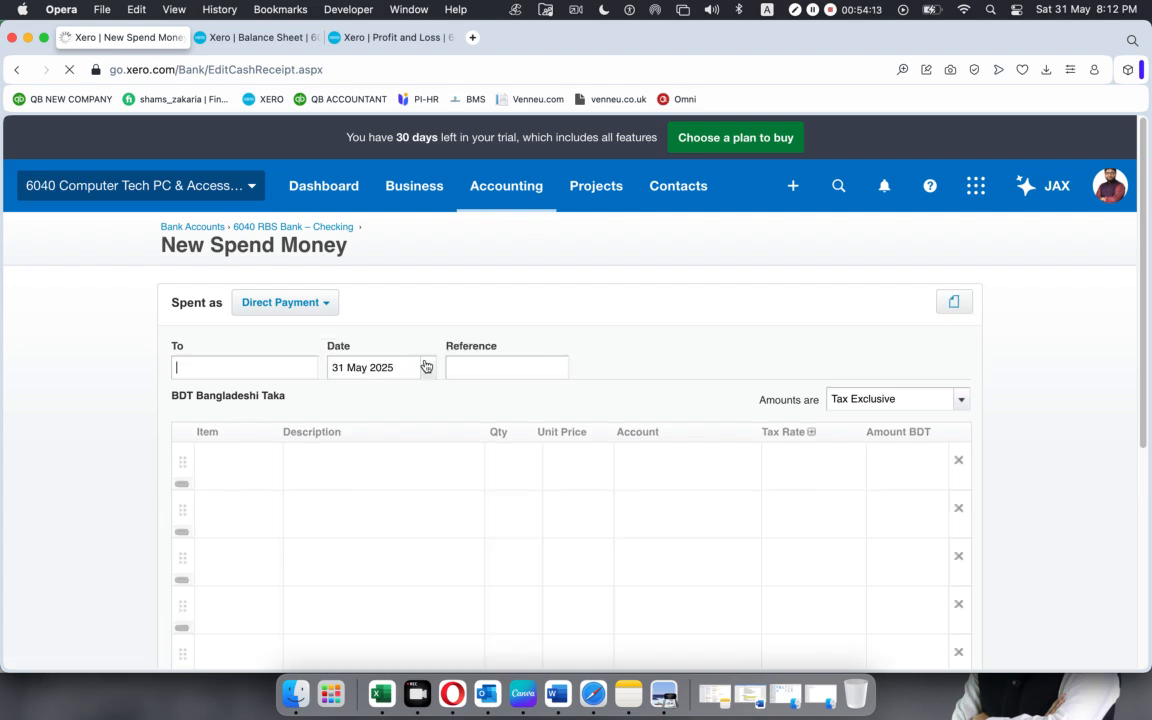
click(428, 371)
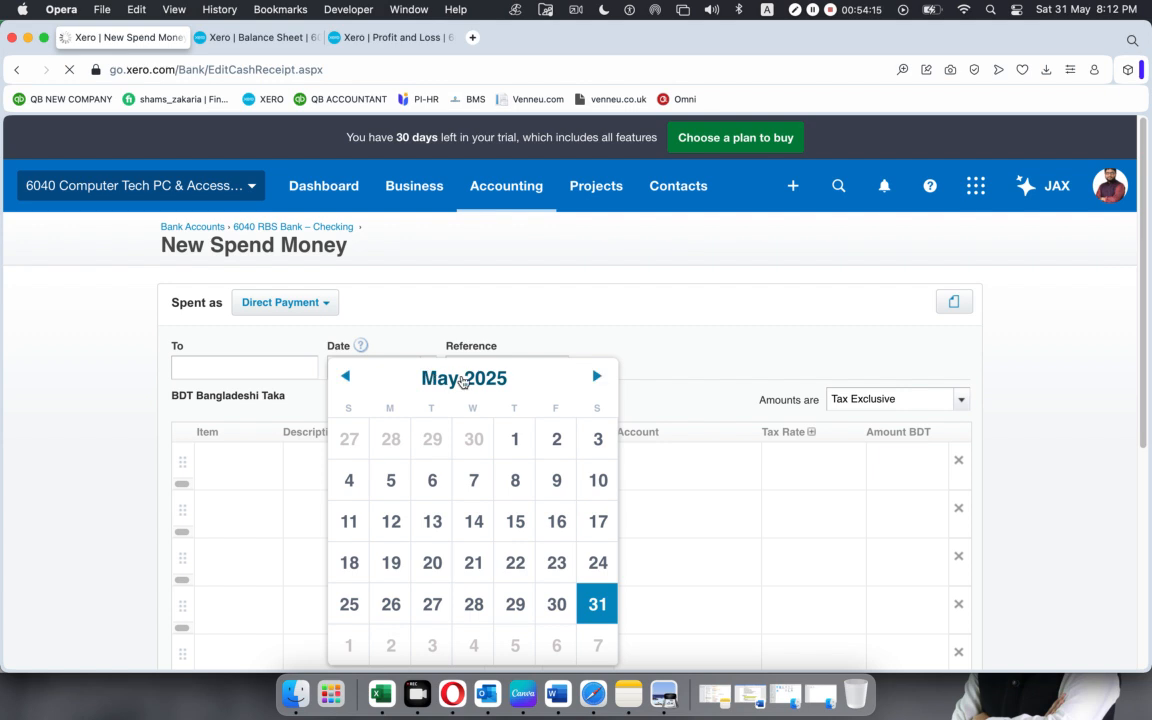
click(500, 380)
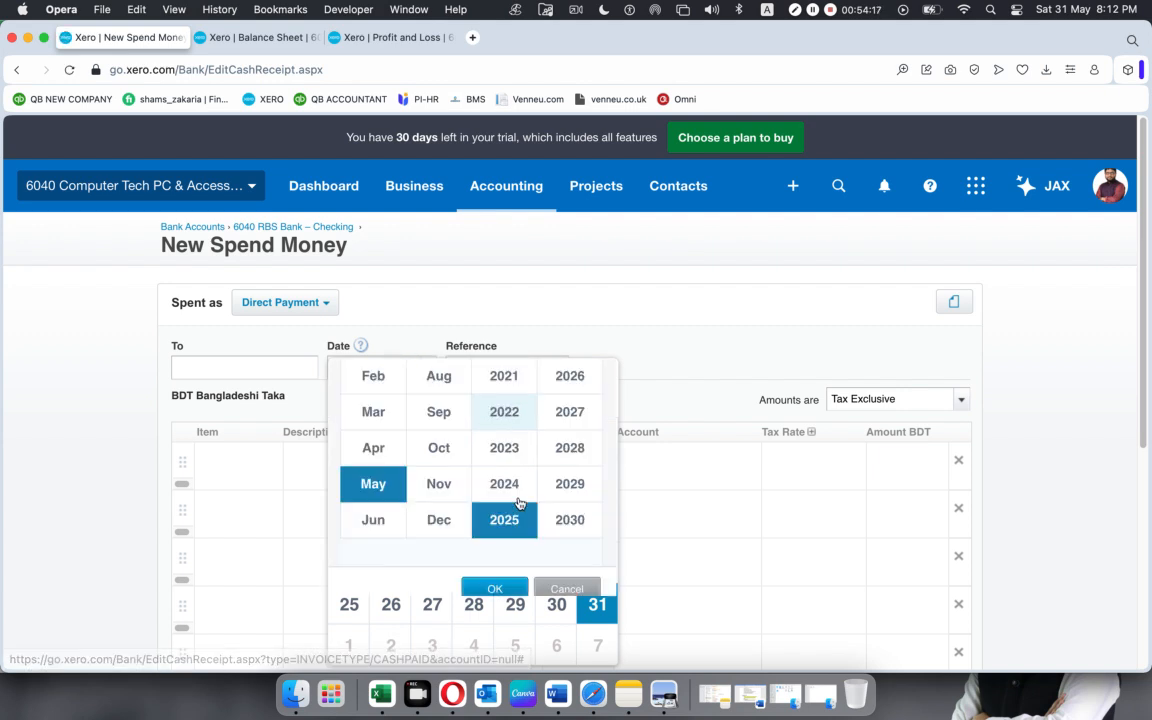
click(504, 392)
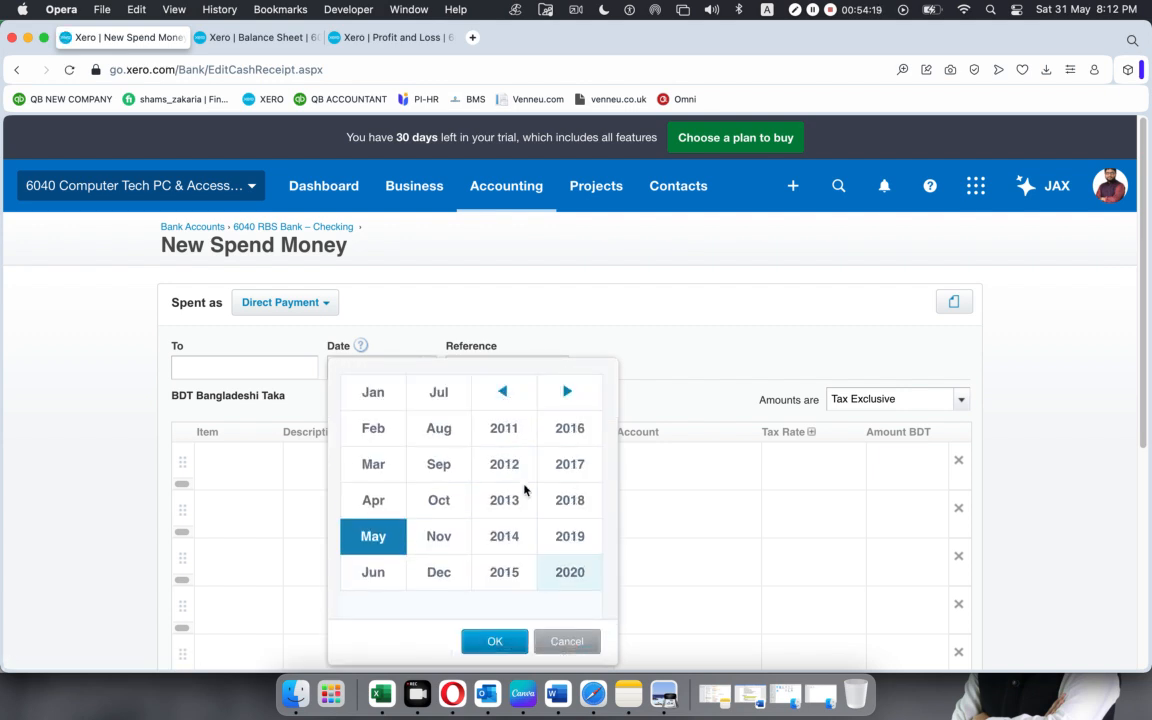
click(575, 572)
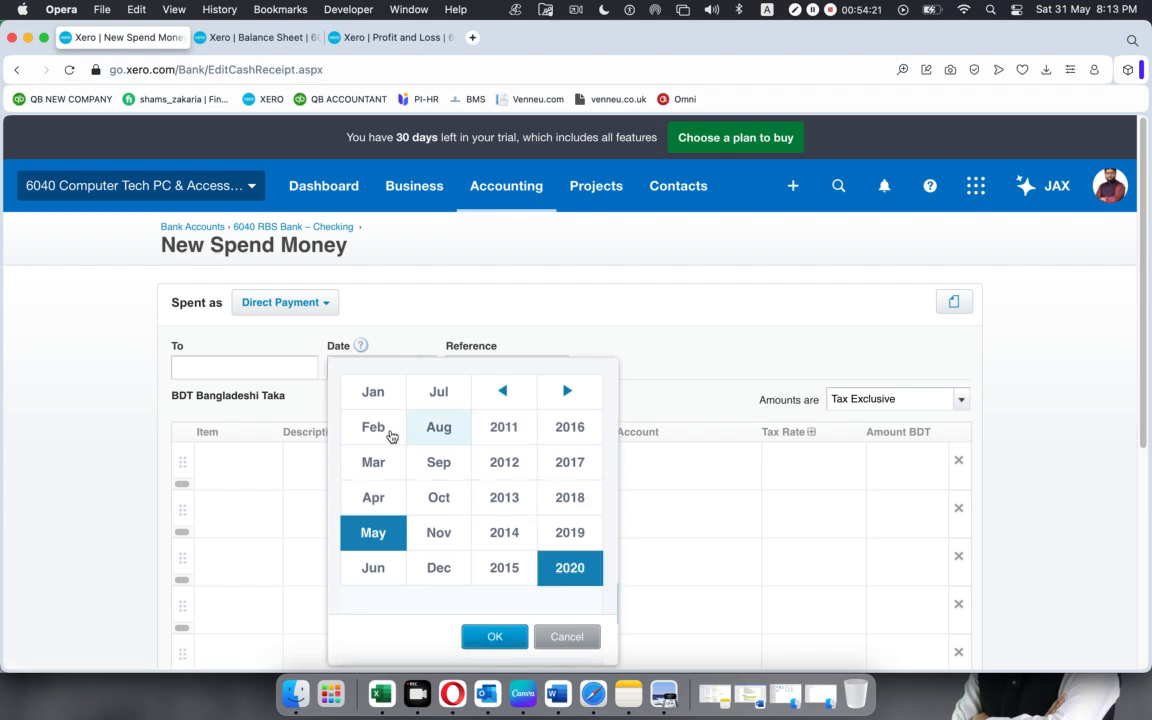
click(375, 428)
click(474, 632)
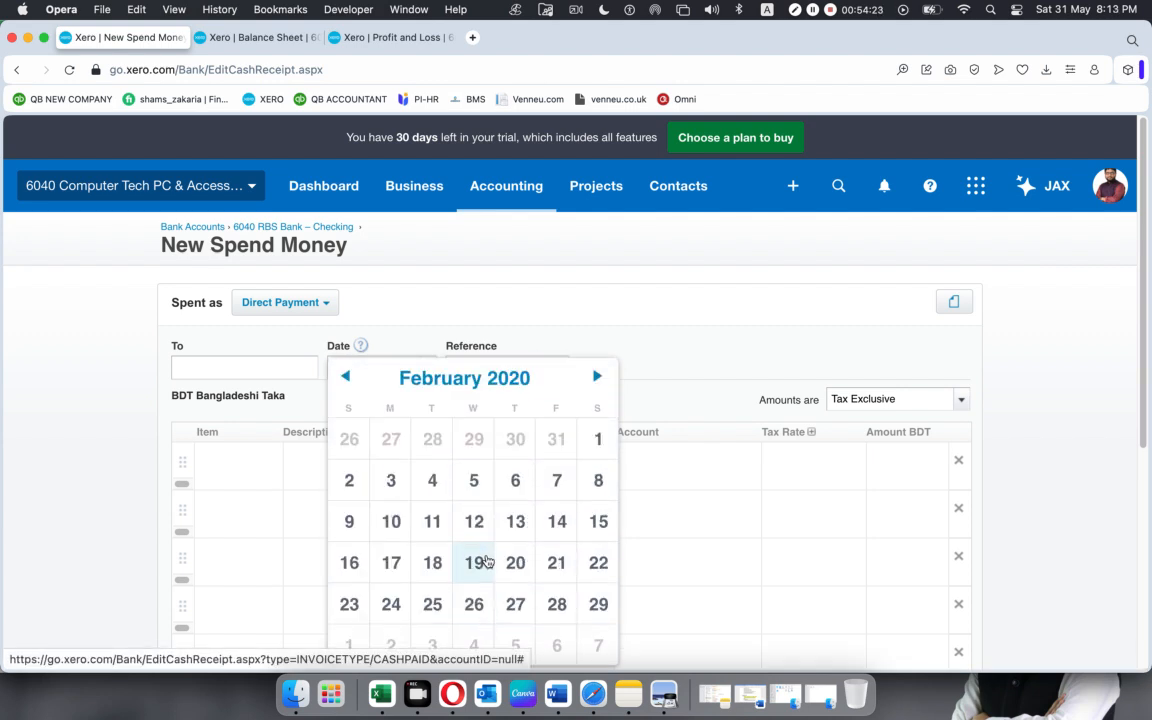
click(554, 607)
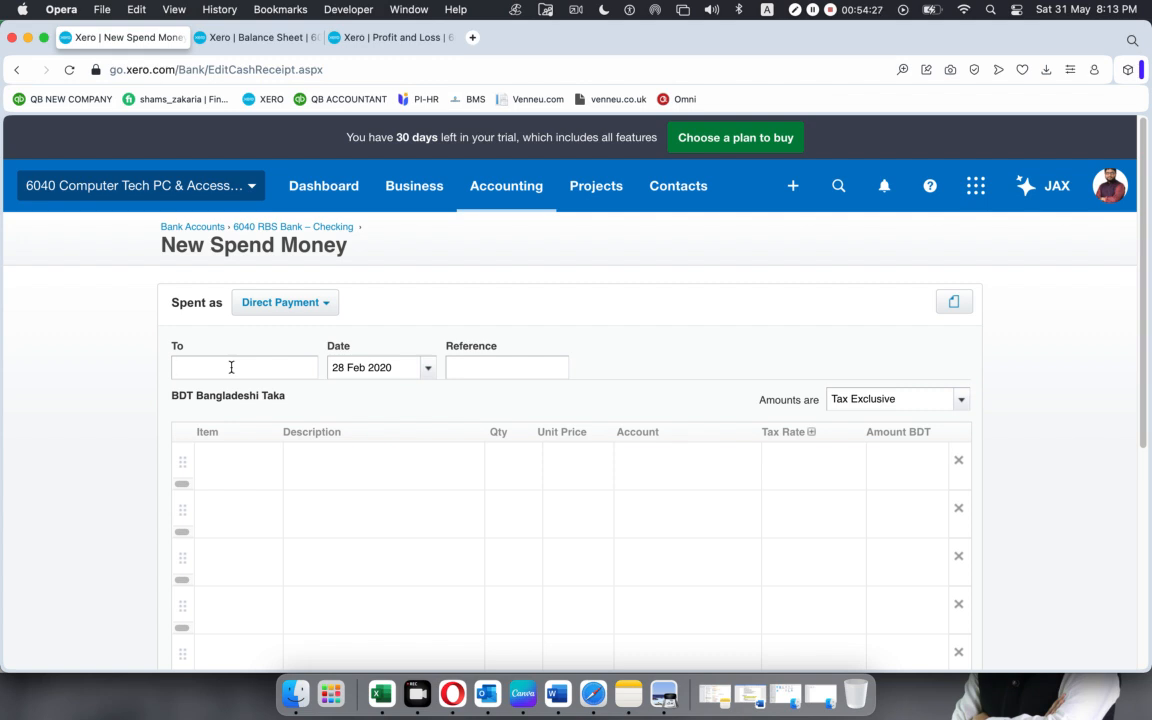
text(Salary Paid)
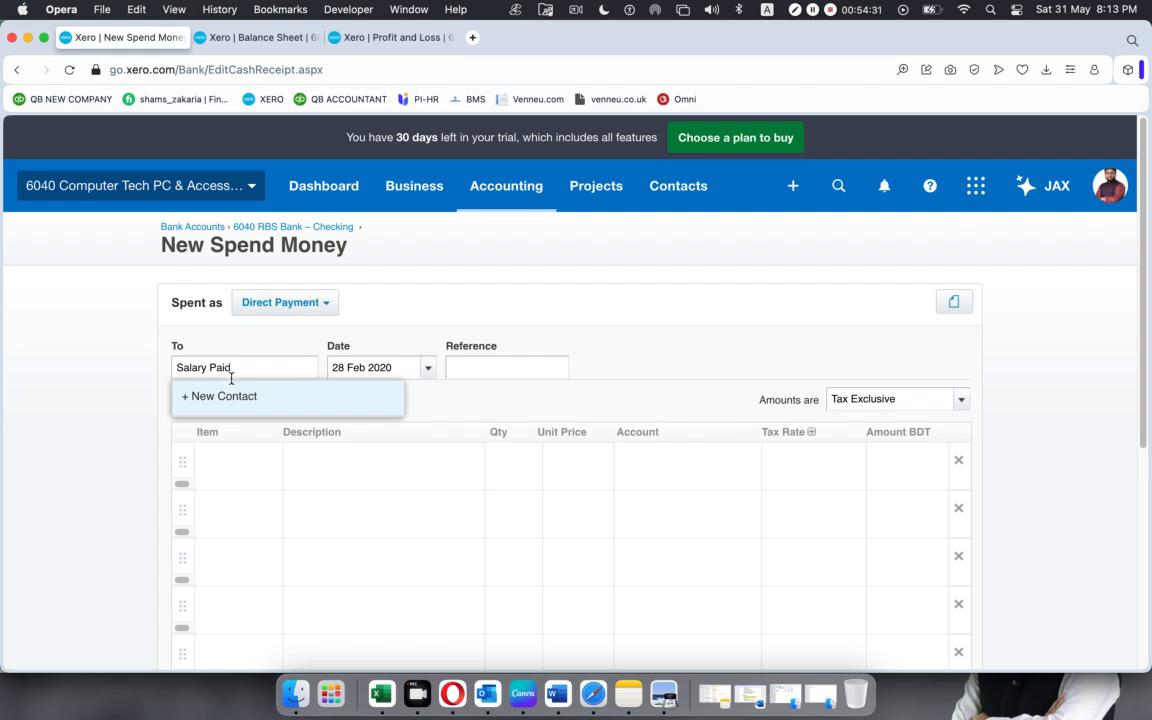
click(302, 400)
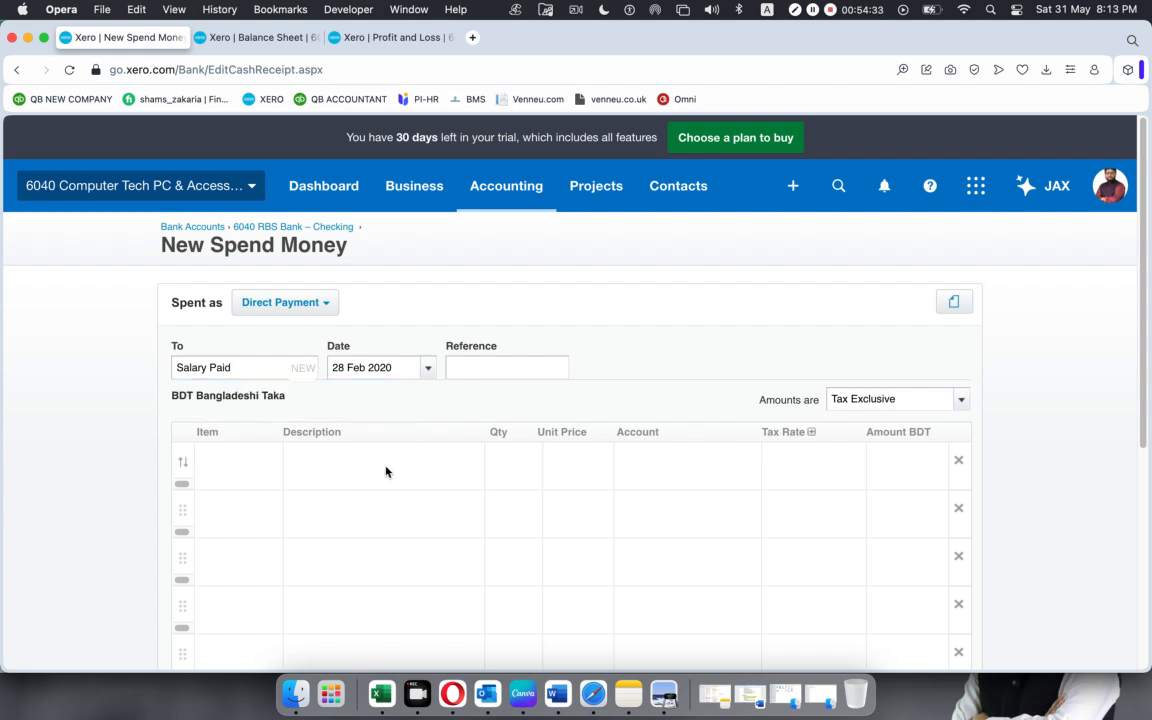
Copy the Net Salary Payable name from Excel and assign account 809 - Net Salary Payable to the first payment line in Xero.
click(659, 453)
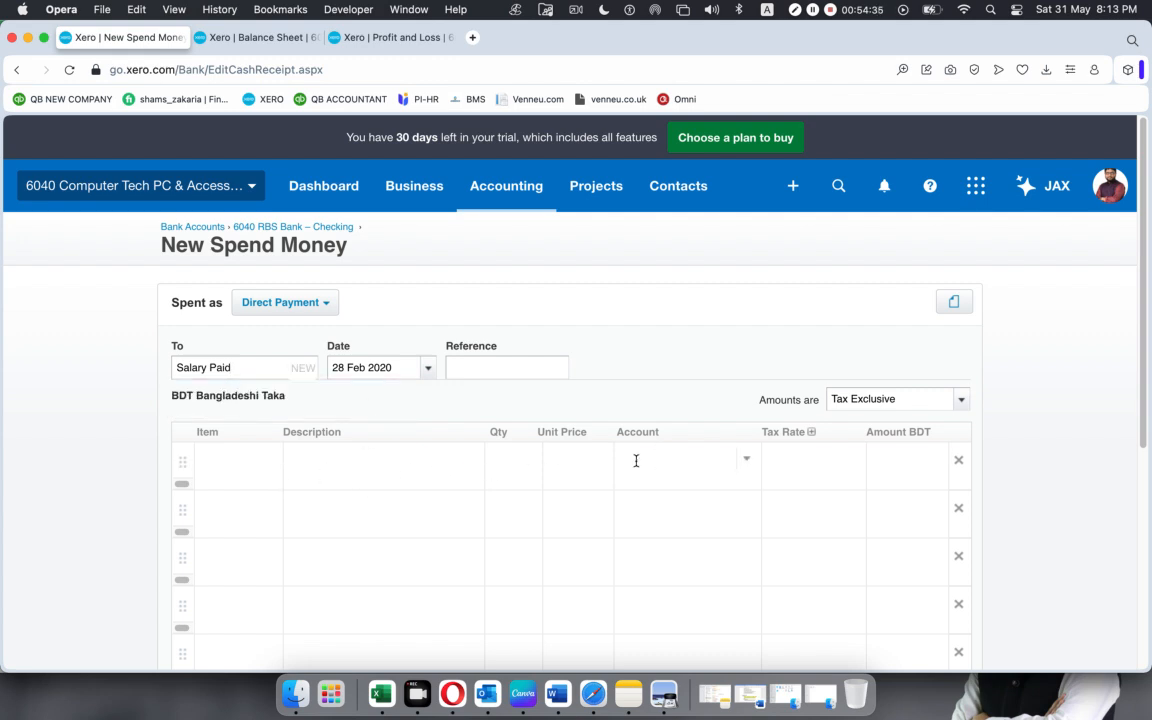
click(380, 693)
scroll(150, 560, down, 5)
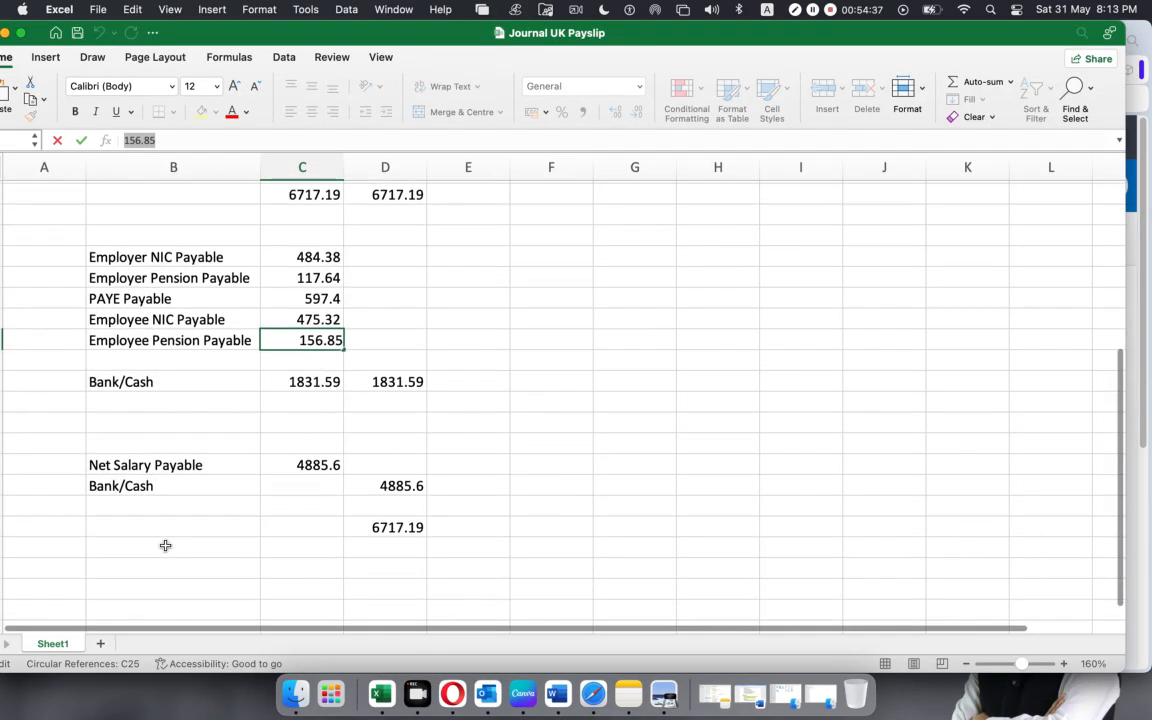
click(193, 445)
key(Down)
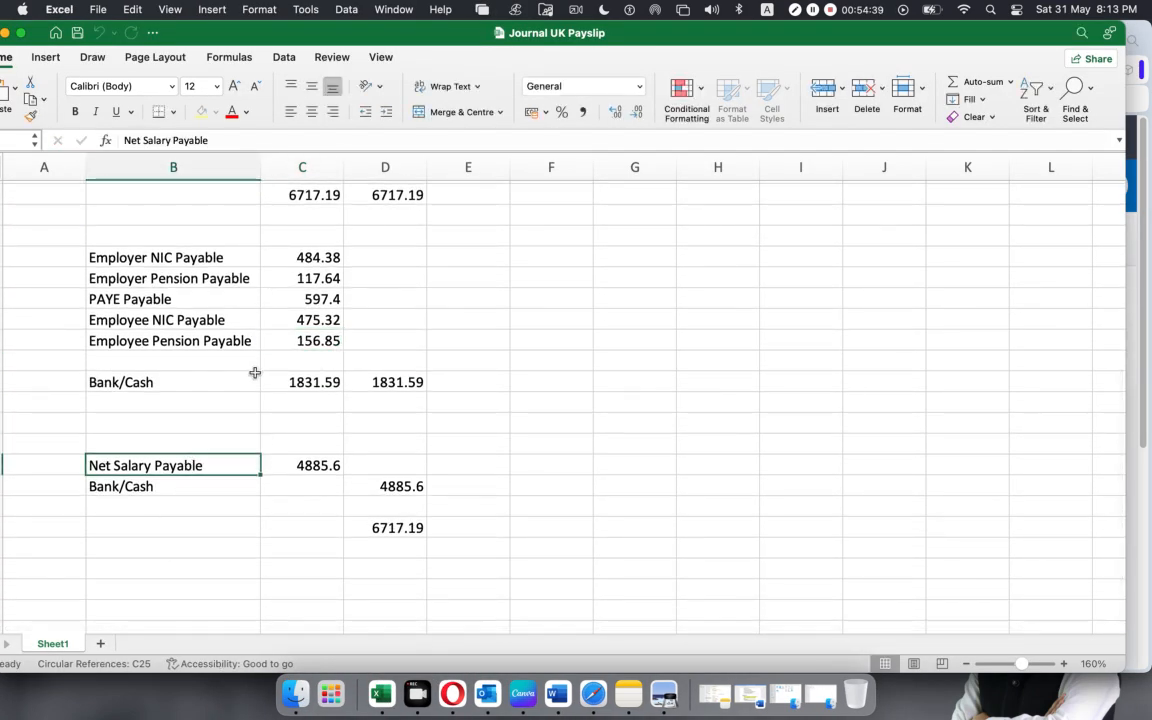
drag(210, 140, 6, 140)
key(super+c)
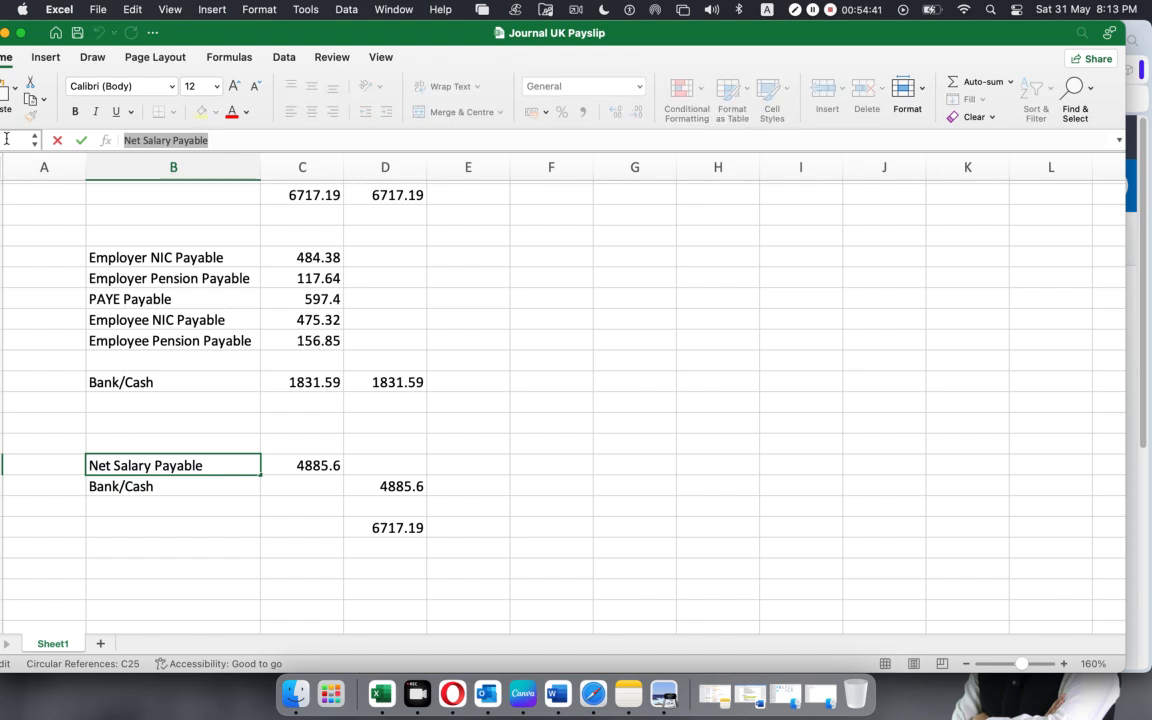
key(super+Tab)
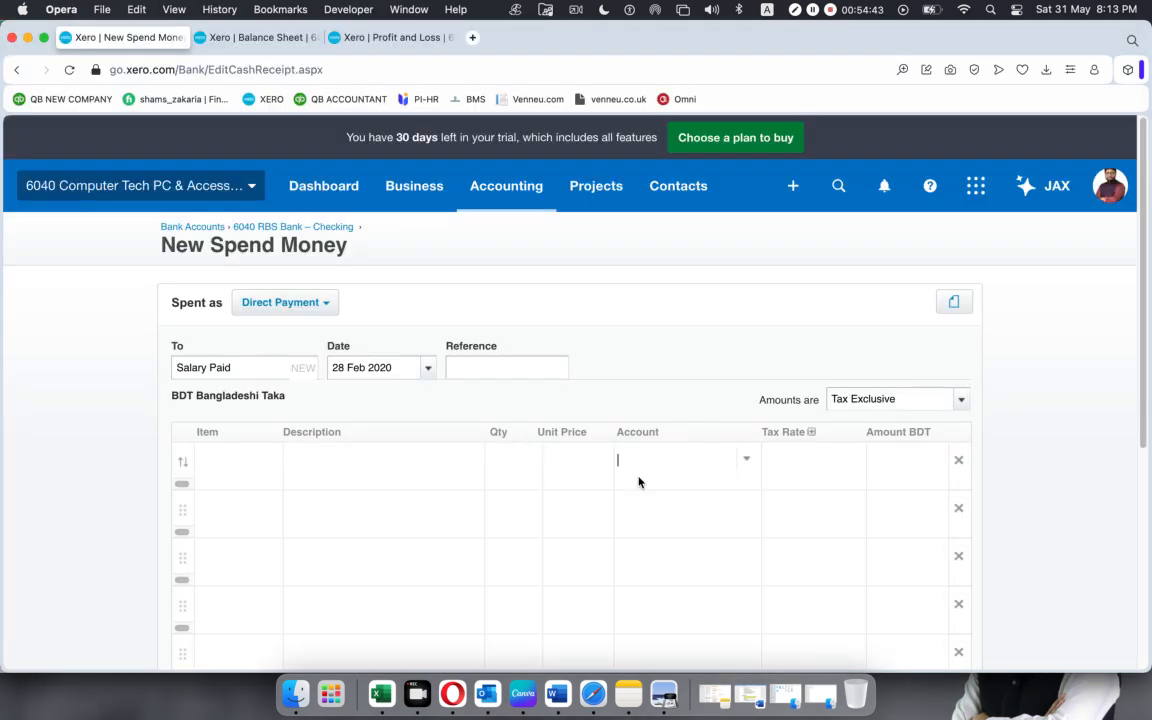
key(super+v)
click(661, 491)
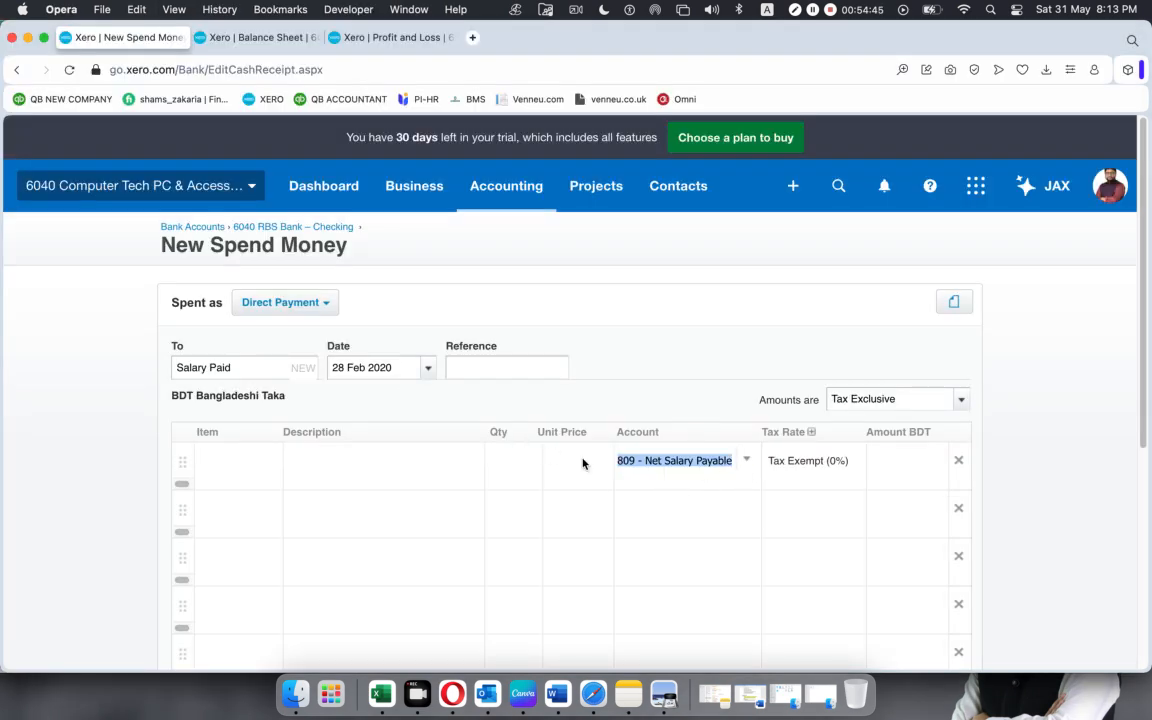
Set that line's quantity to 1 and its unit price to 4885.6 copied from Excel, and try to save the transaction.
click(506, 464)
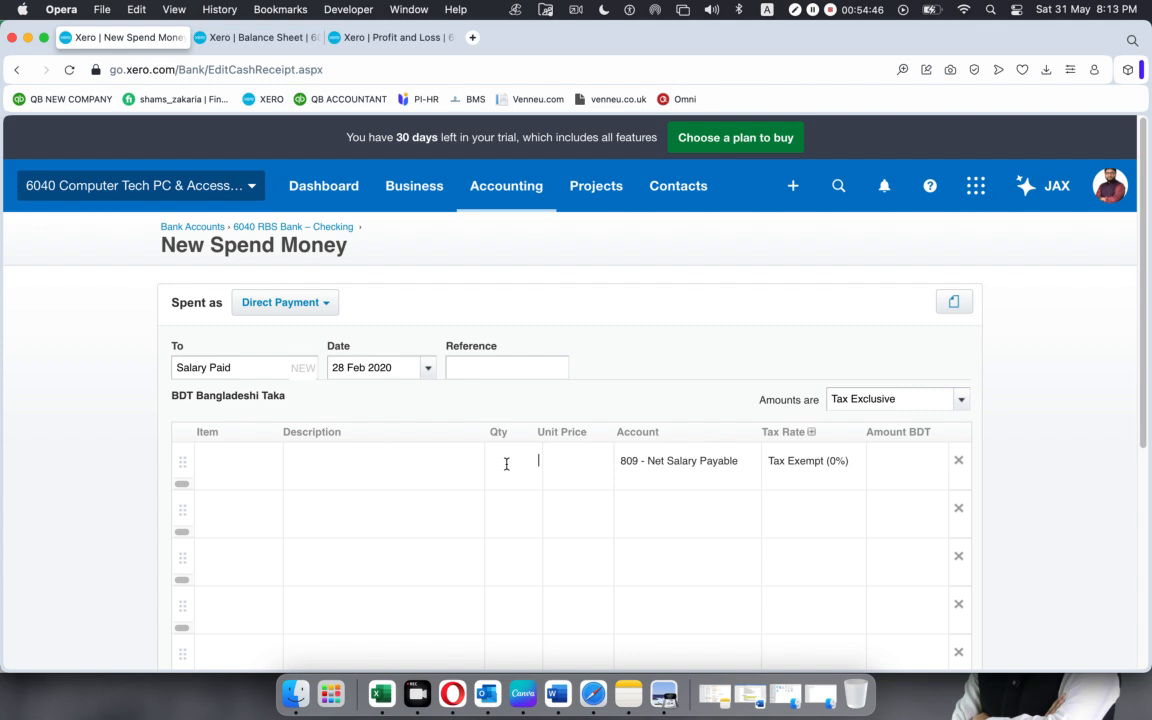
click(570, 464)
key(super+Tab)
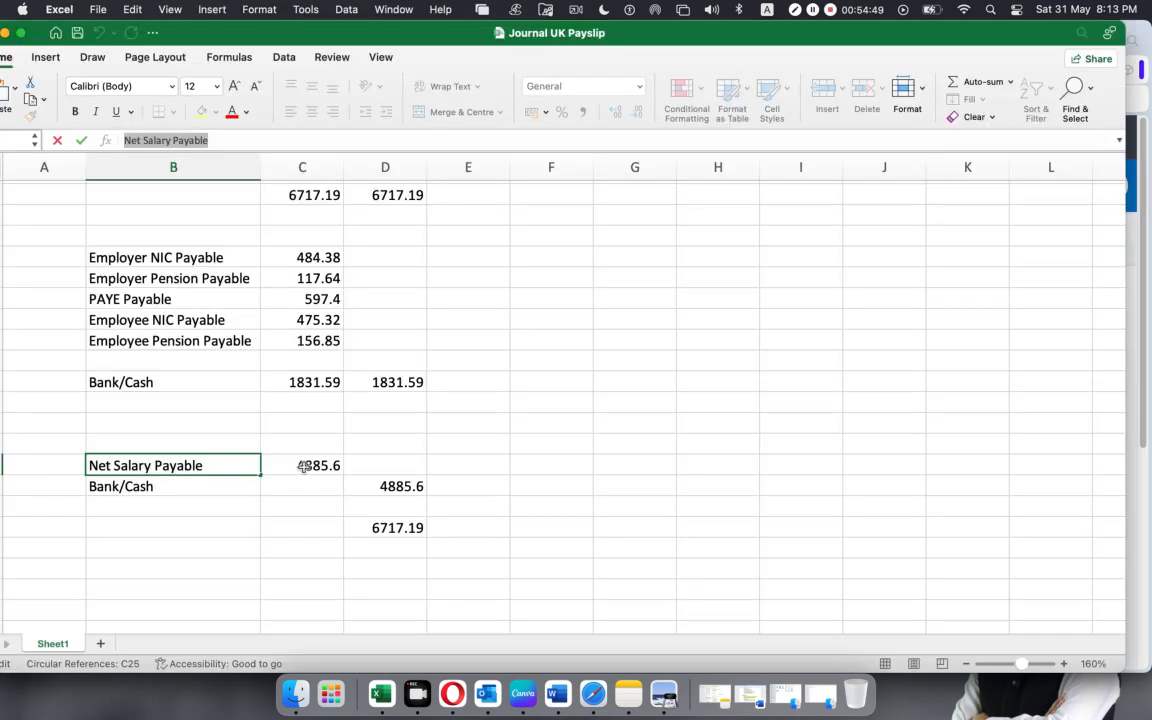
click(302, 465)
drag(160, 140, 118, 140)
key(super+c)
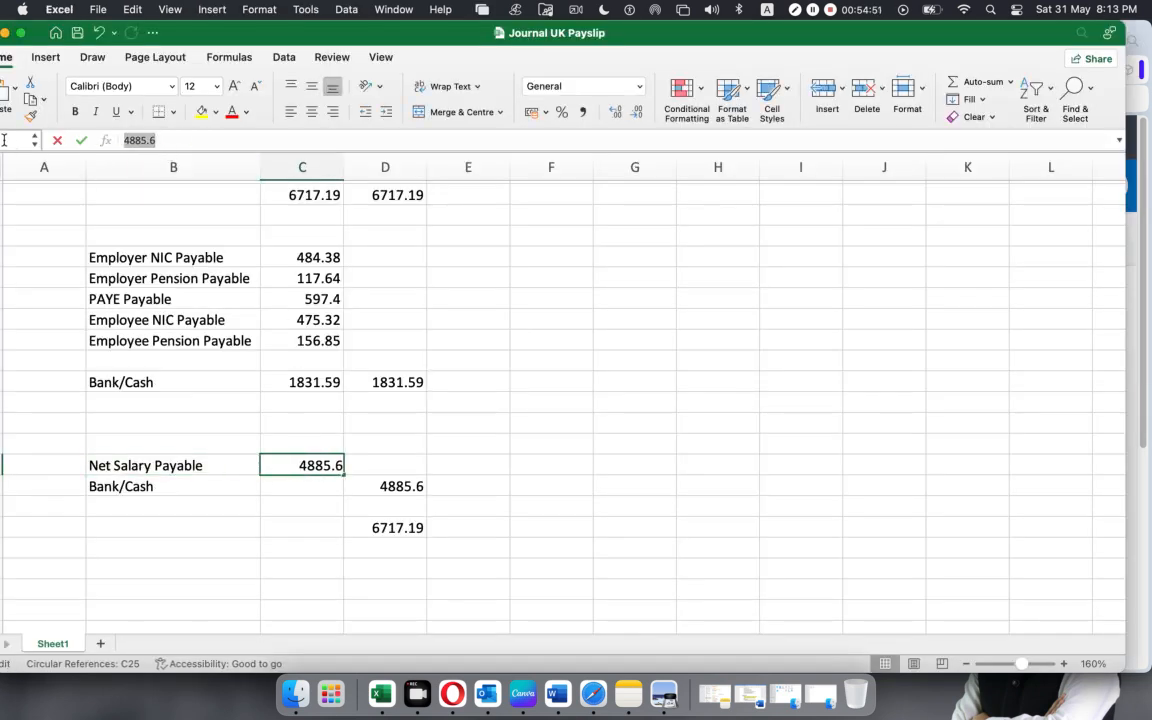
key(super+Tab)
click(580, 470)
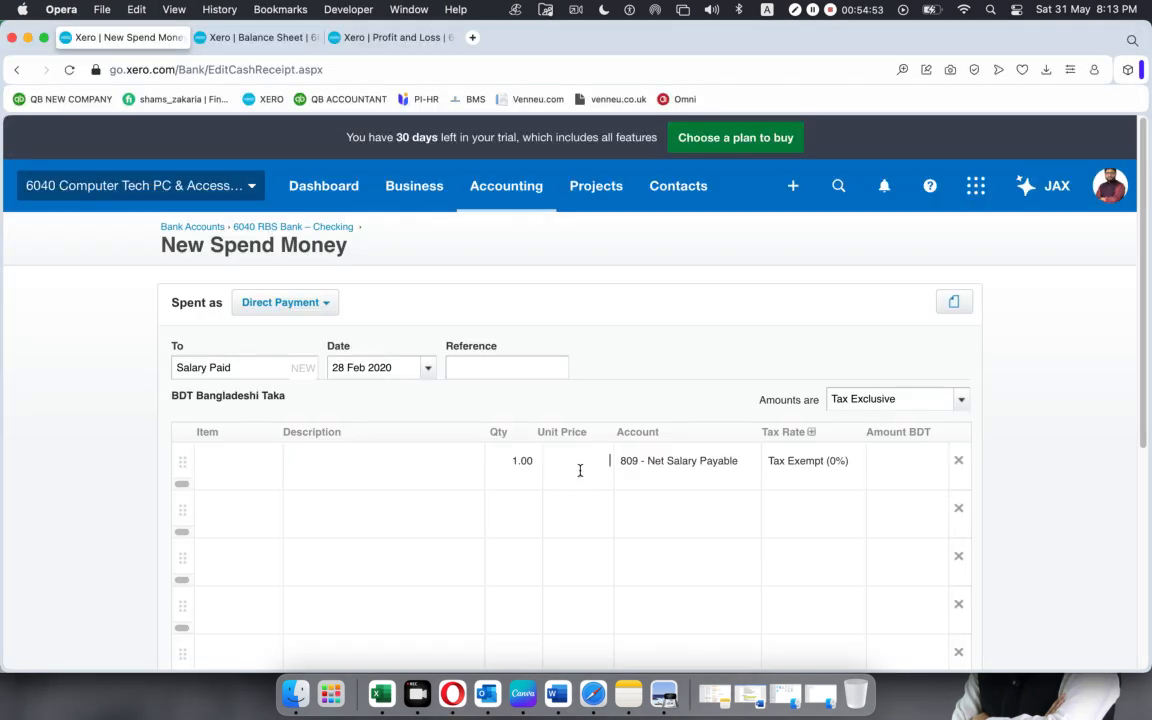
key(super+v)
scroll(806, 459, down, 4)
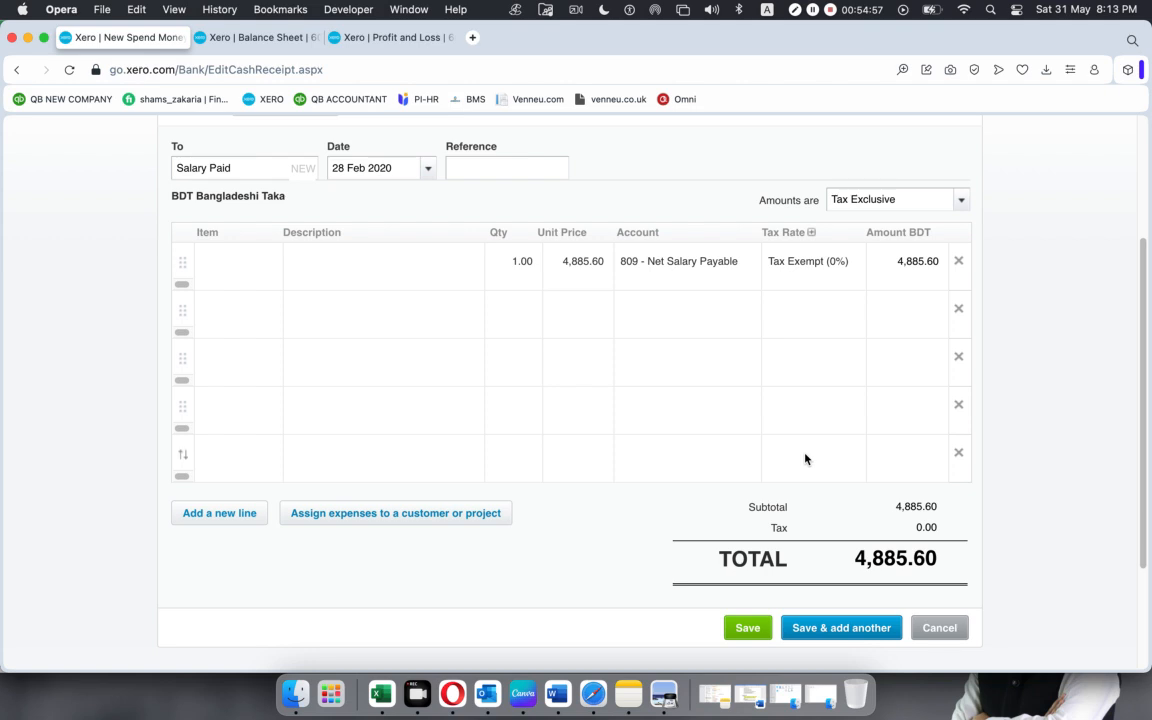
click(736, 630)
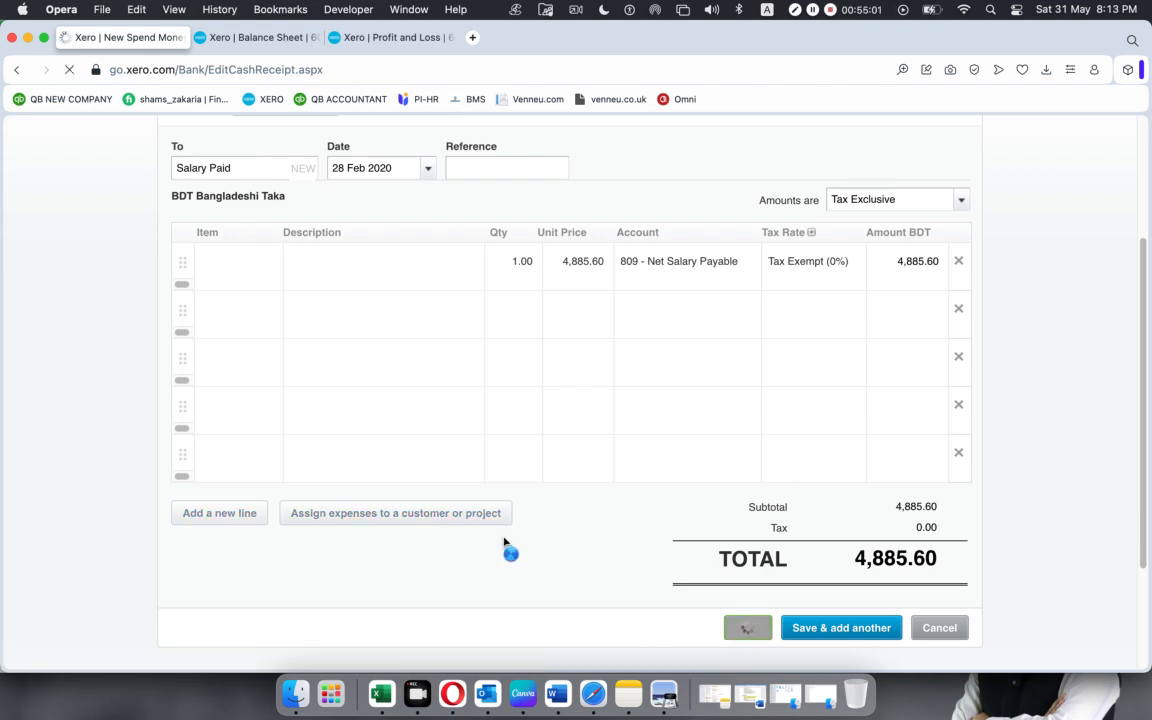
Refresh the Balance Sheet report to check whether the net salary payment is reflected.
click(272, 37)
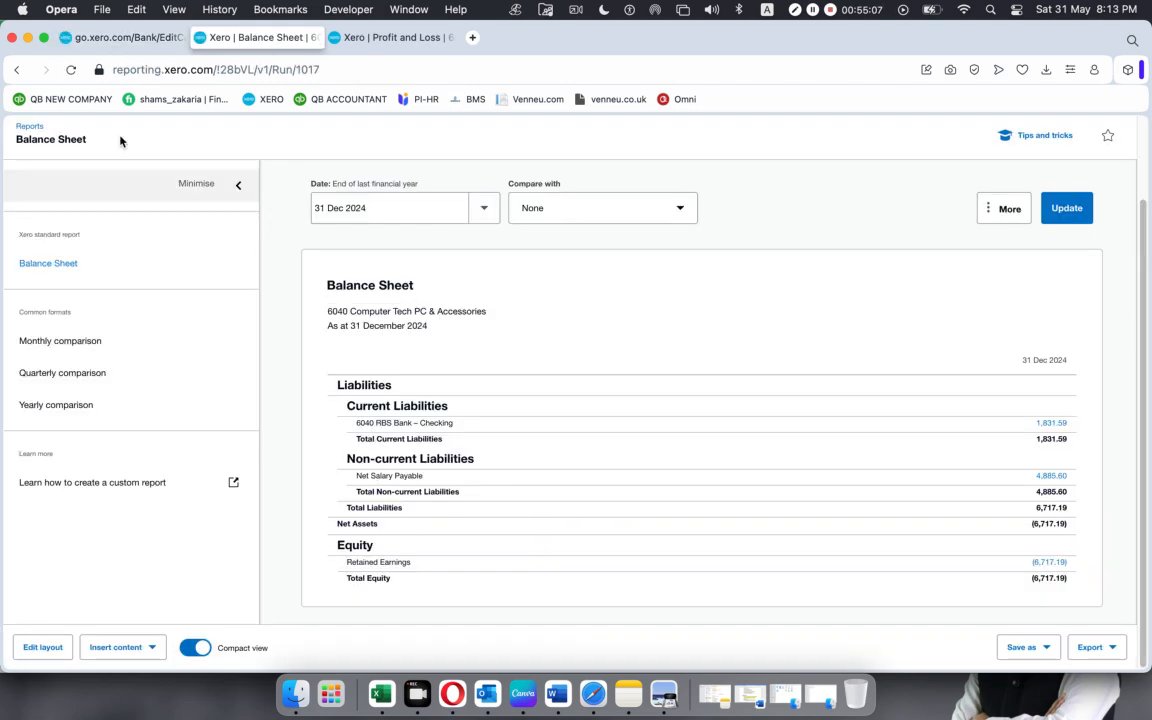
click(70, 69)
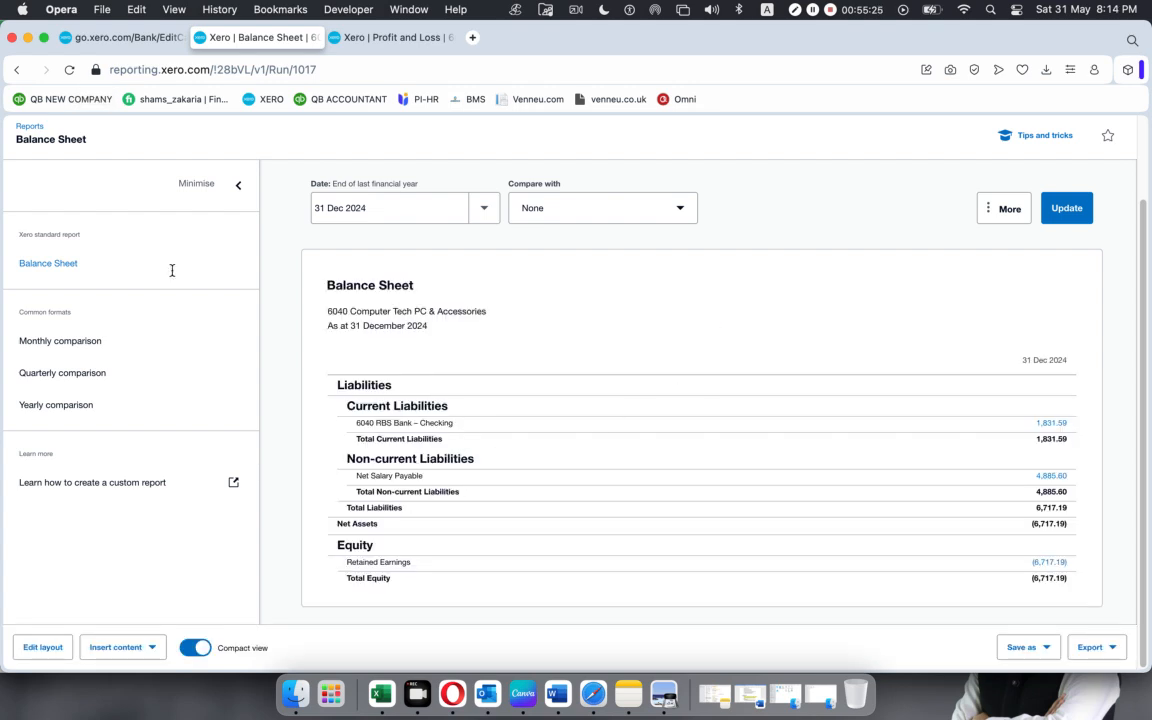
click(70, 70)
Reload the Spend Money error page and go back to the transaction entry form.
click(118, 37)
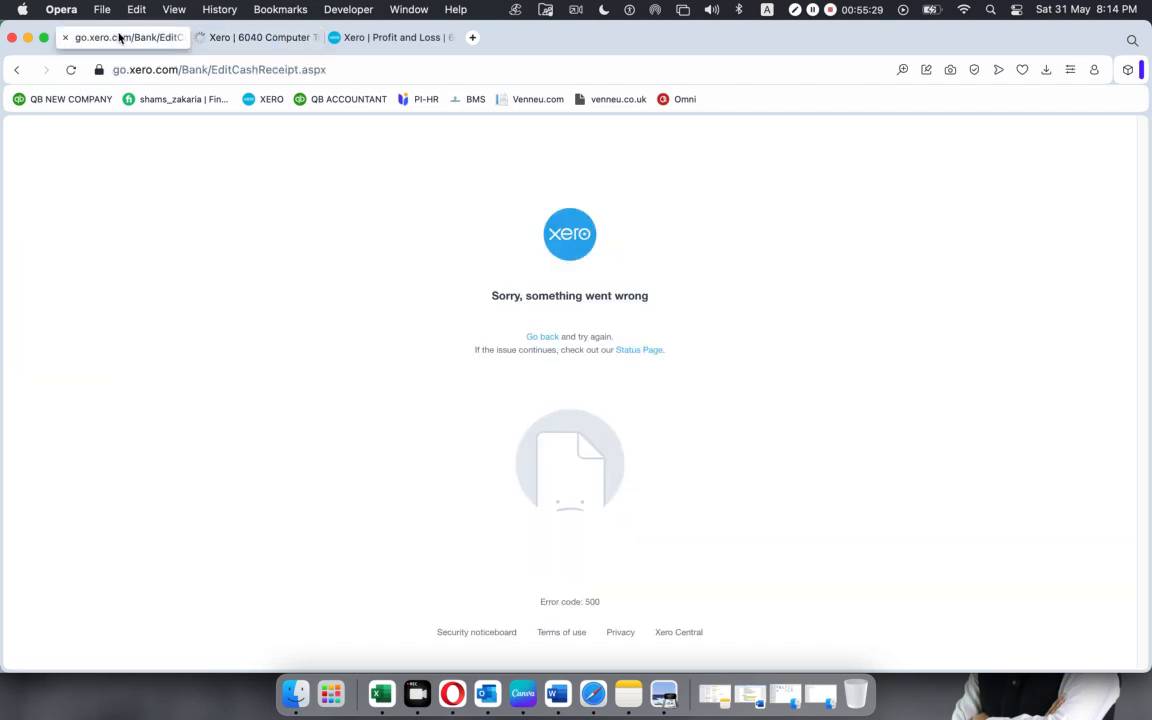
click(70, 70)
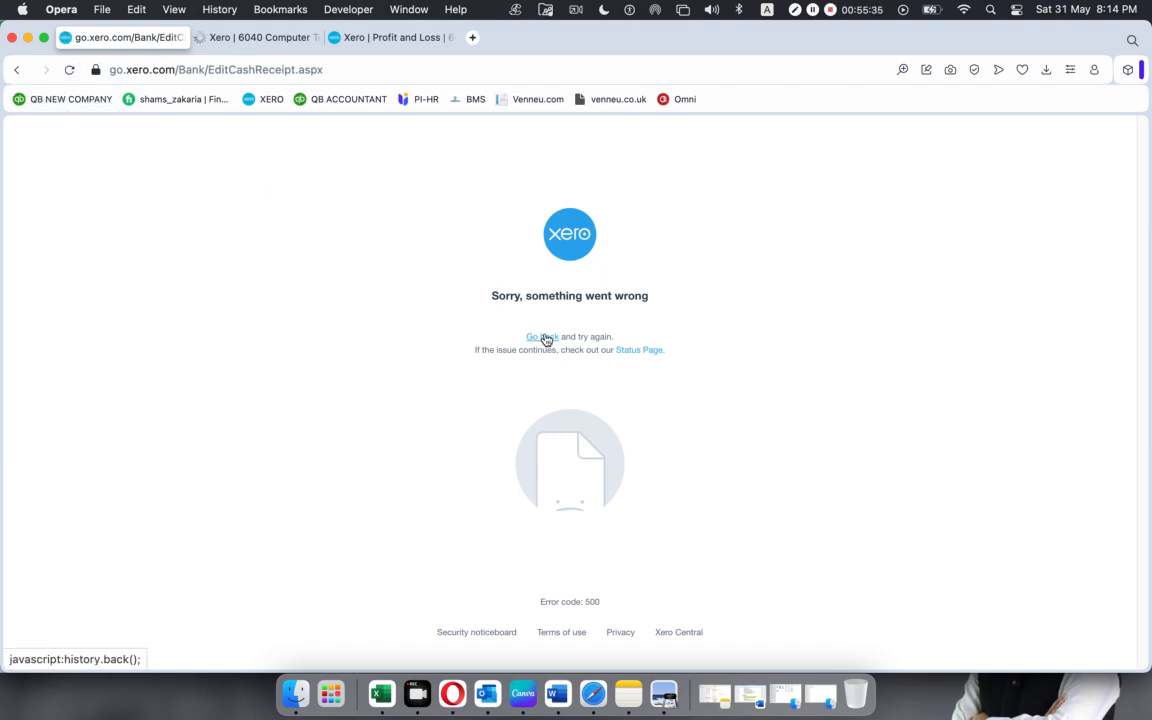
click(542, 337)
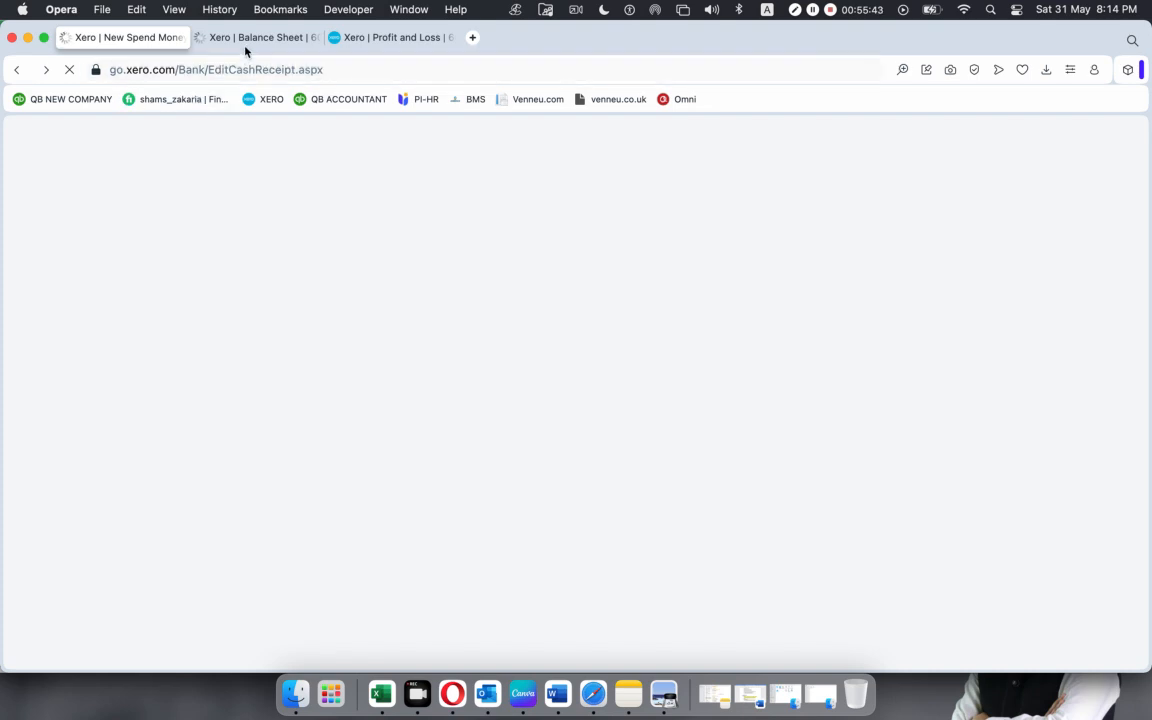
Check the Net Salary Payable and bank lines on the Balance Sheet, and inspect the reopened Spend Money form for the entered details.
click(246, 40)
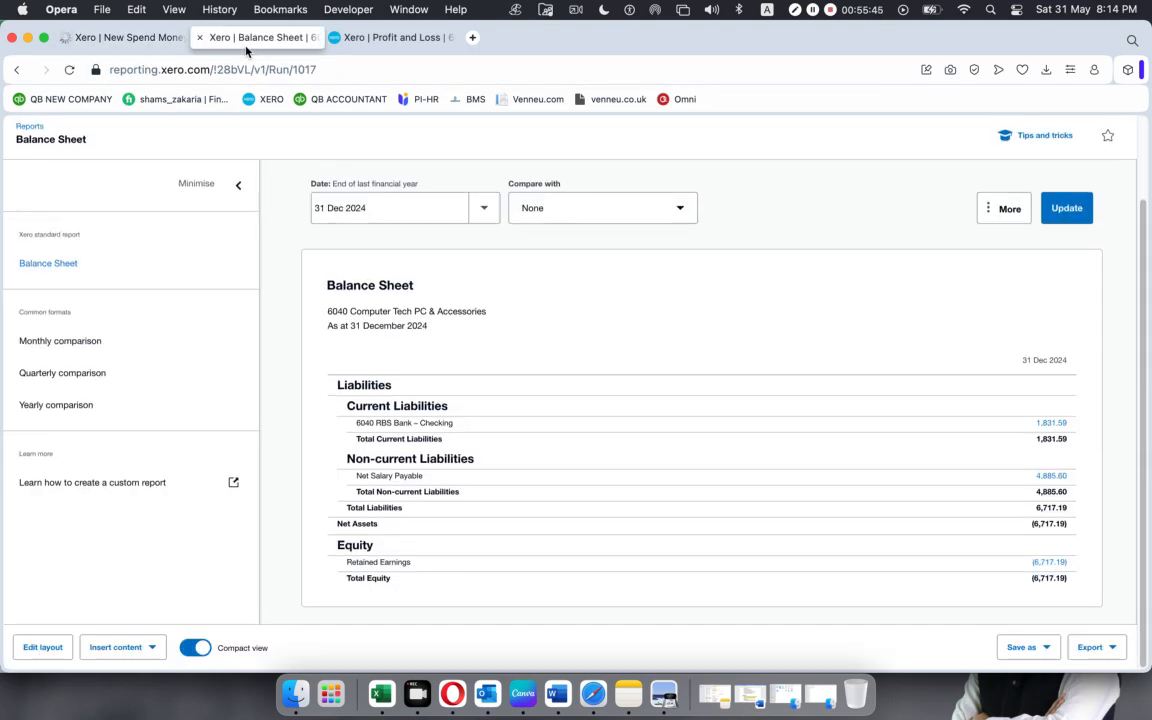
click(141, 40)
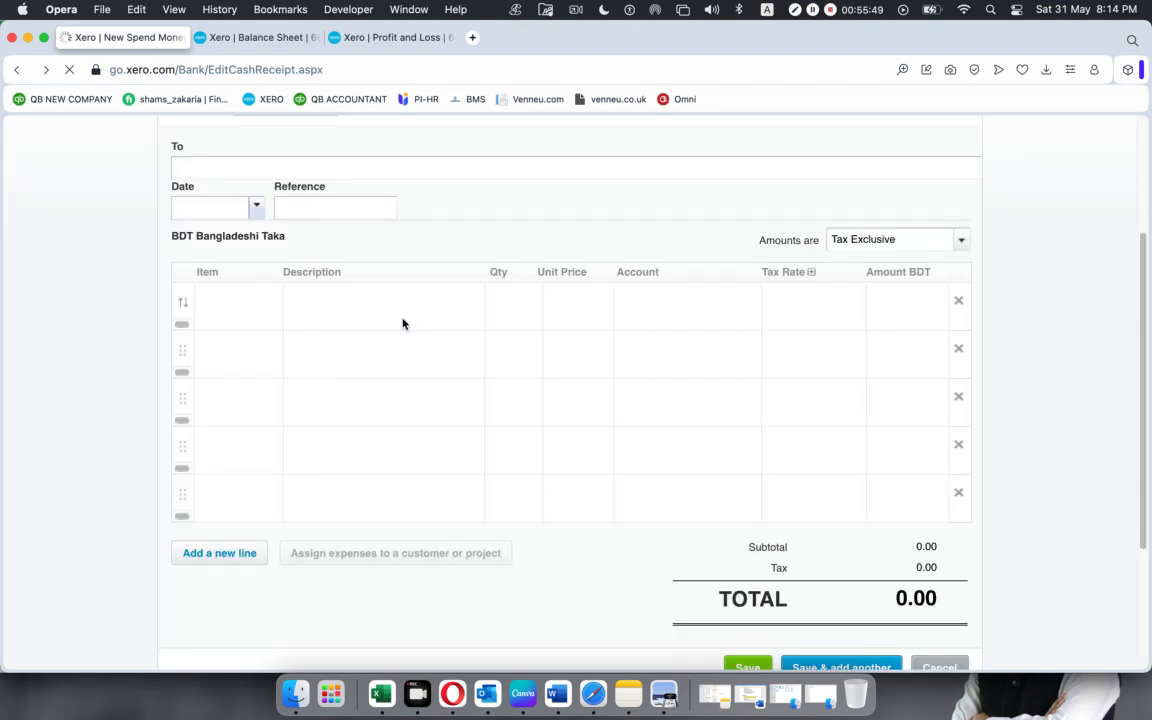
scroll(446, 363, down, 3)
scroll(446, 363, up, 5)
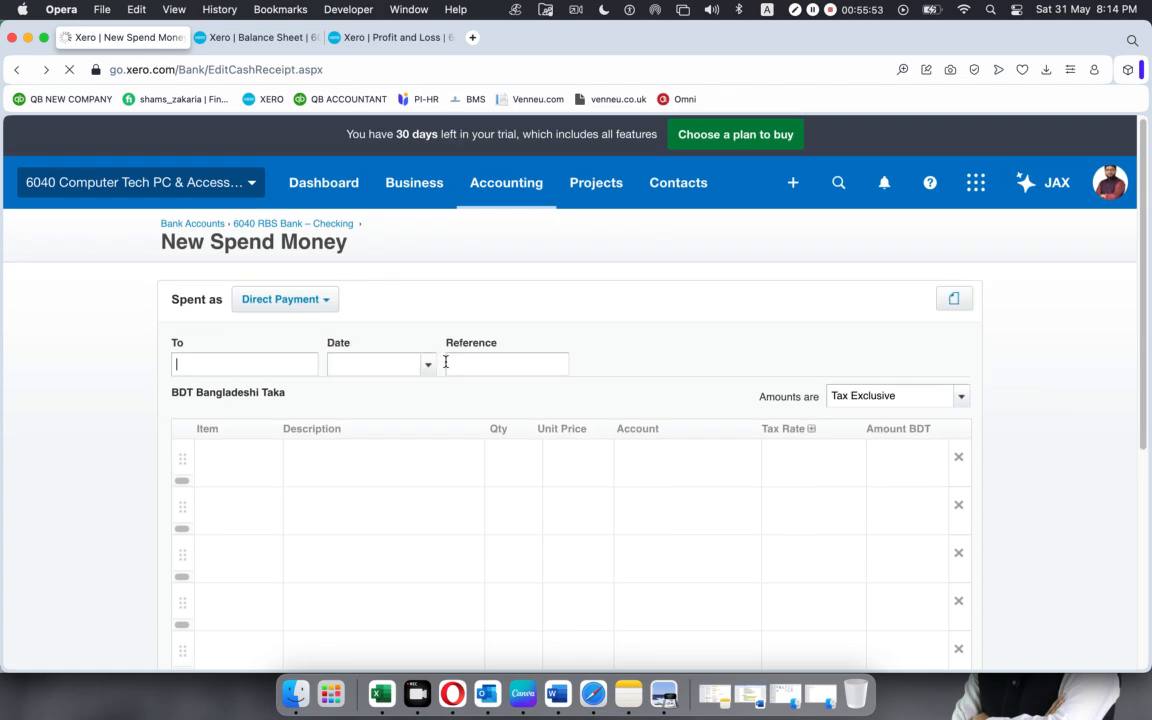
Reload the Balance Sheet report to recheck the net salary liability after inspecting the blank Spend Money form.
scroll(446, 363, down, 1)
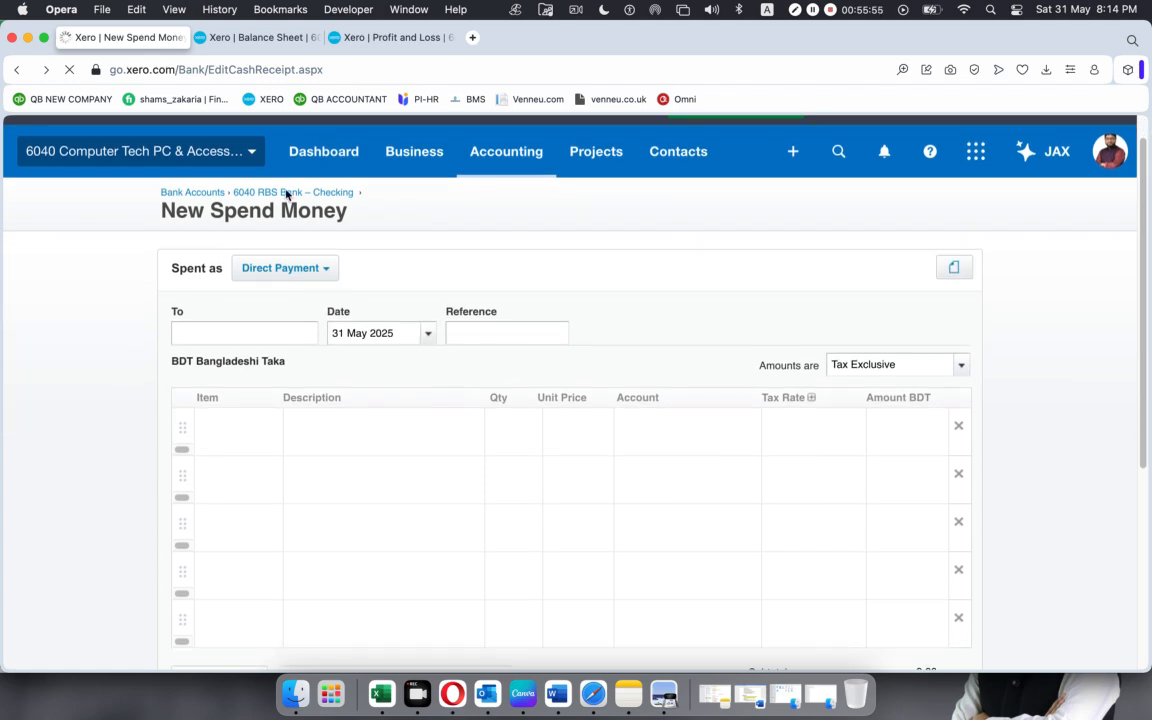
key(ctrl+Tab)
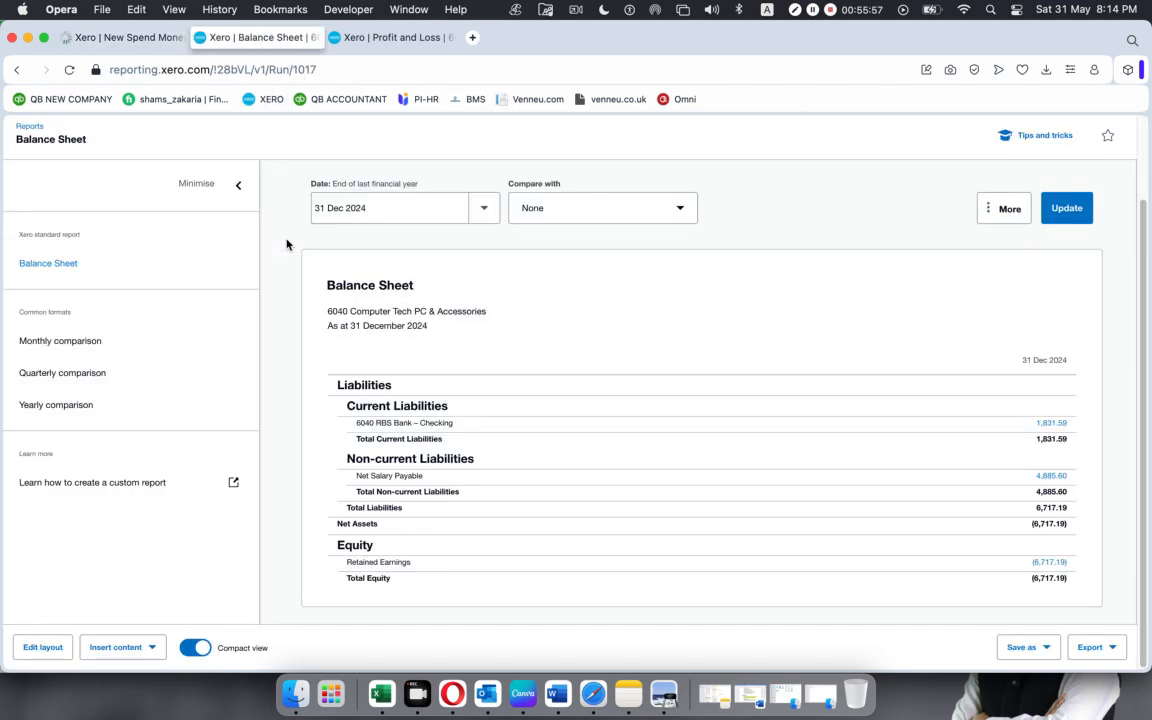
click(70, 70)
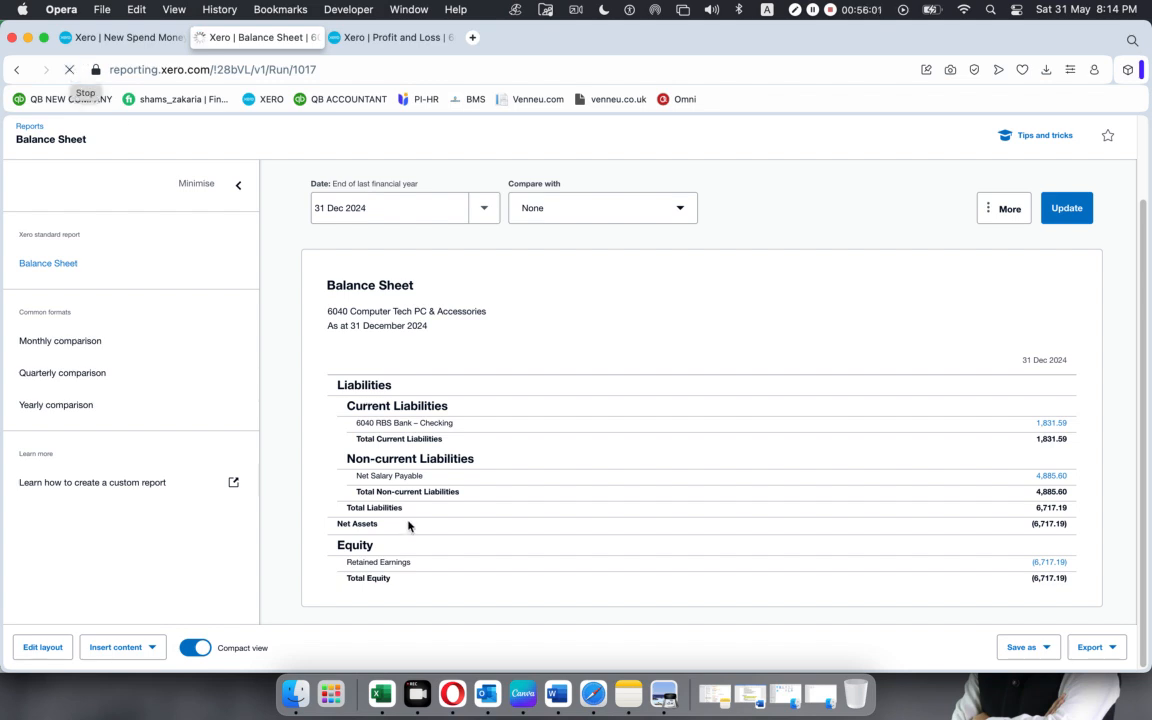
Switch to Safari, leave the expiring Google Meet call and return to the Meet home screen.
click(598, 685)
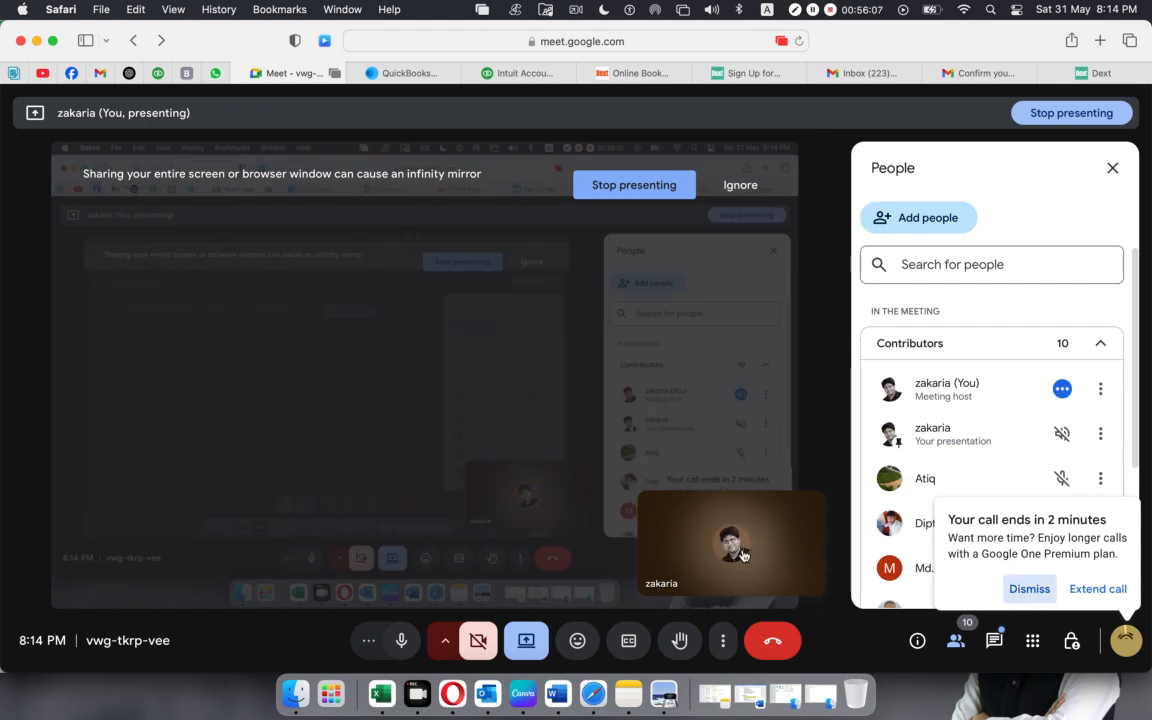
click(1016, 590)
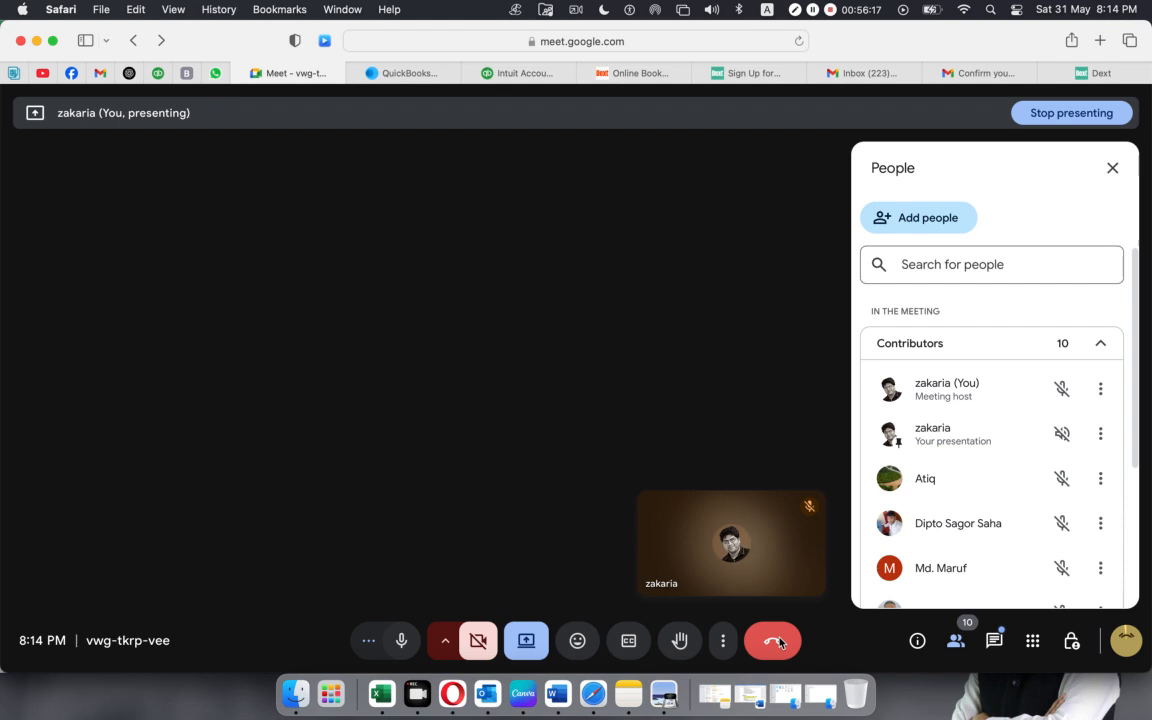
click(779, 643)
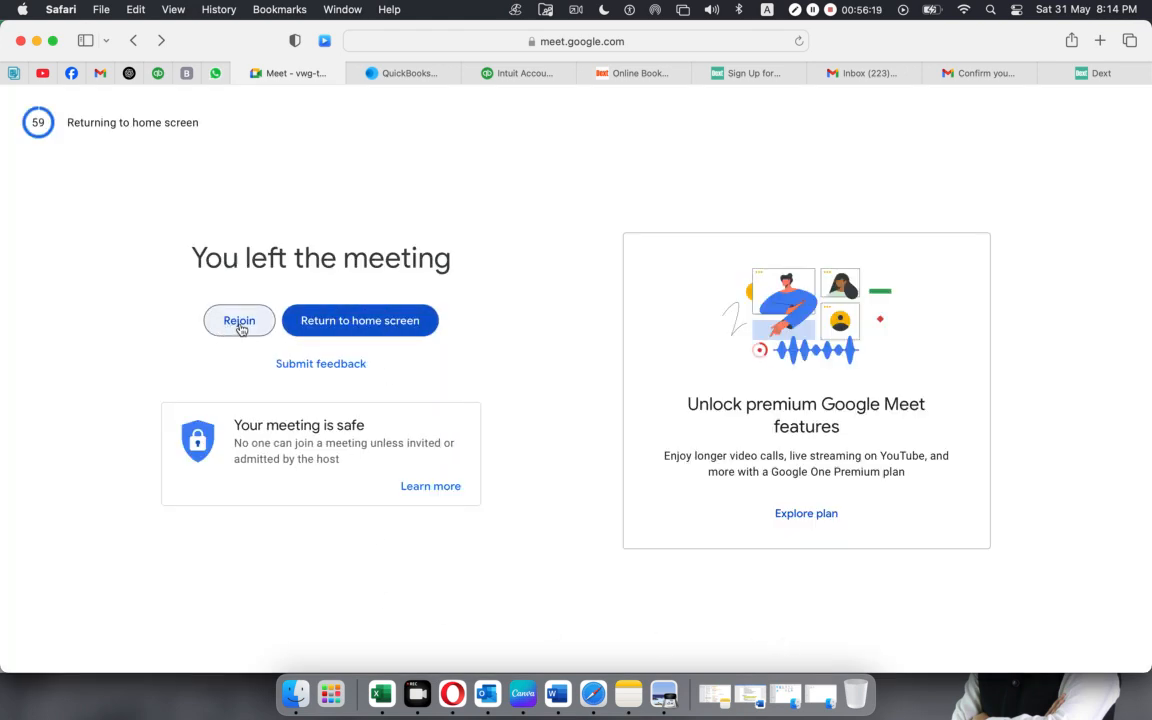
click(331, 328)
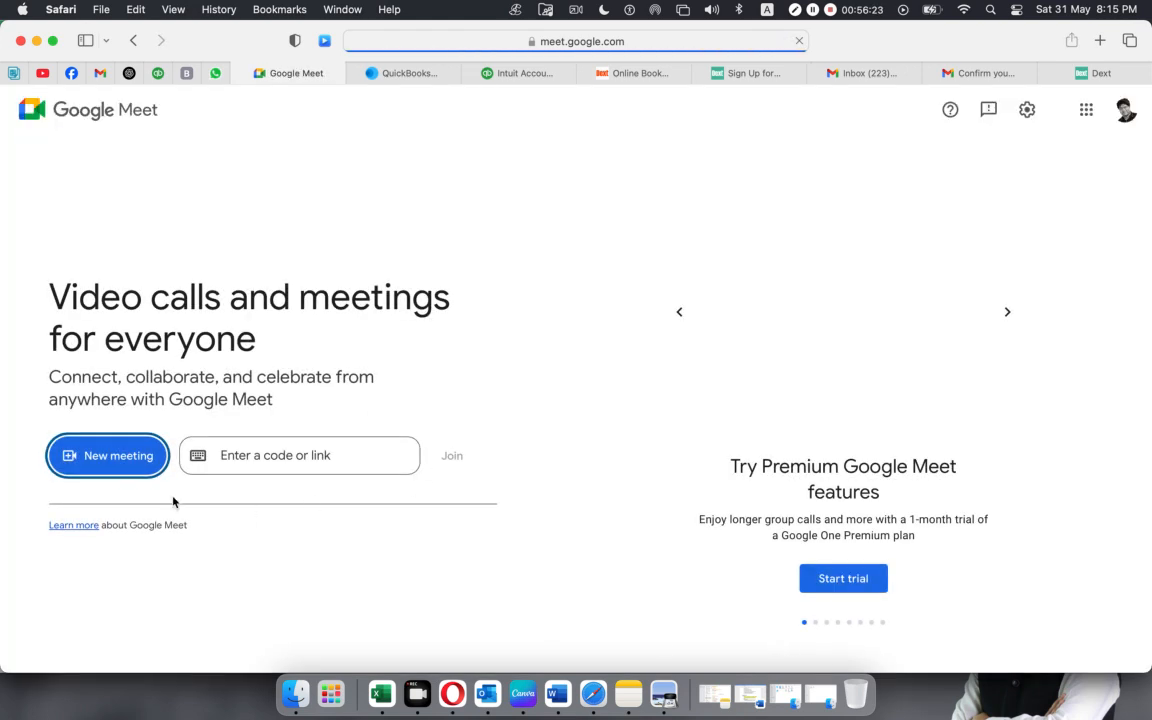
Start an instant meeting with the camera turned off and copy its joining link.
click(135, 467)
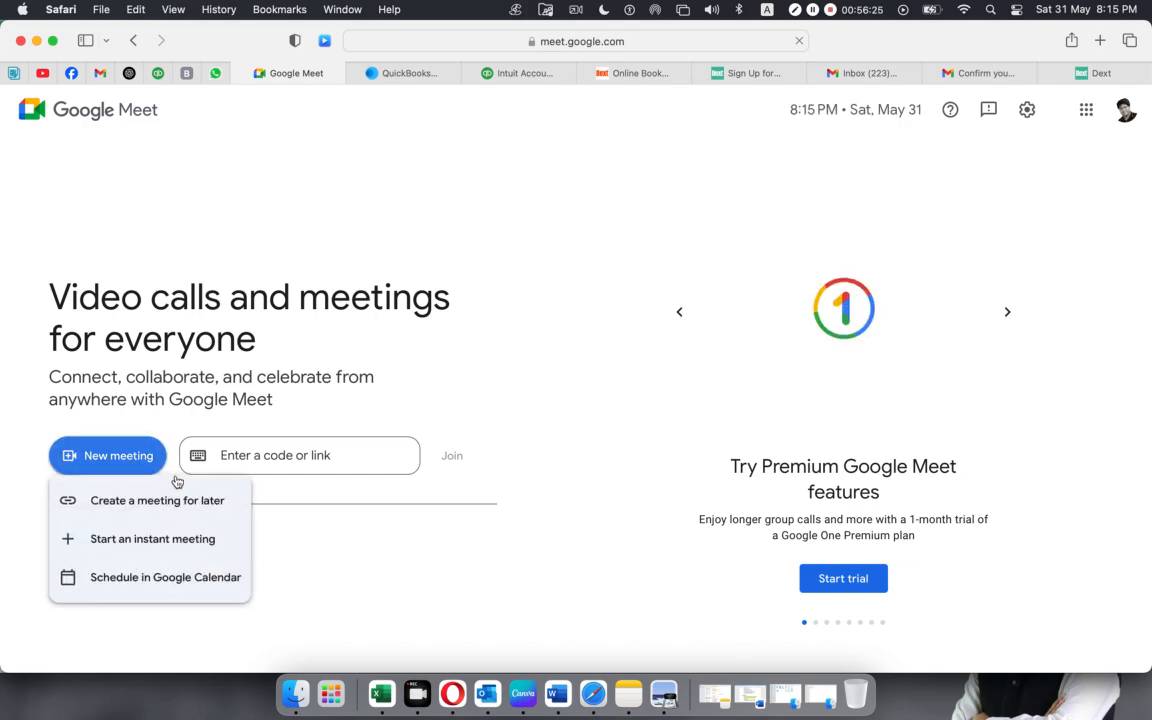
click(162, 540)
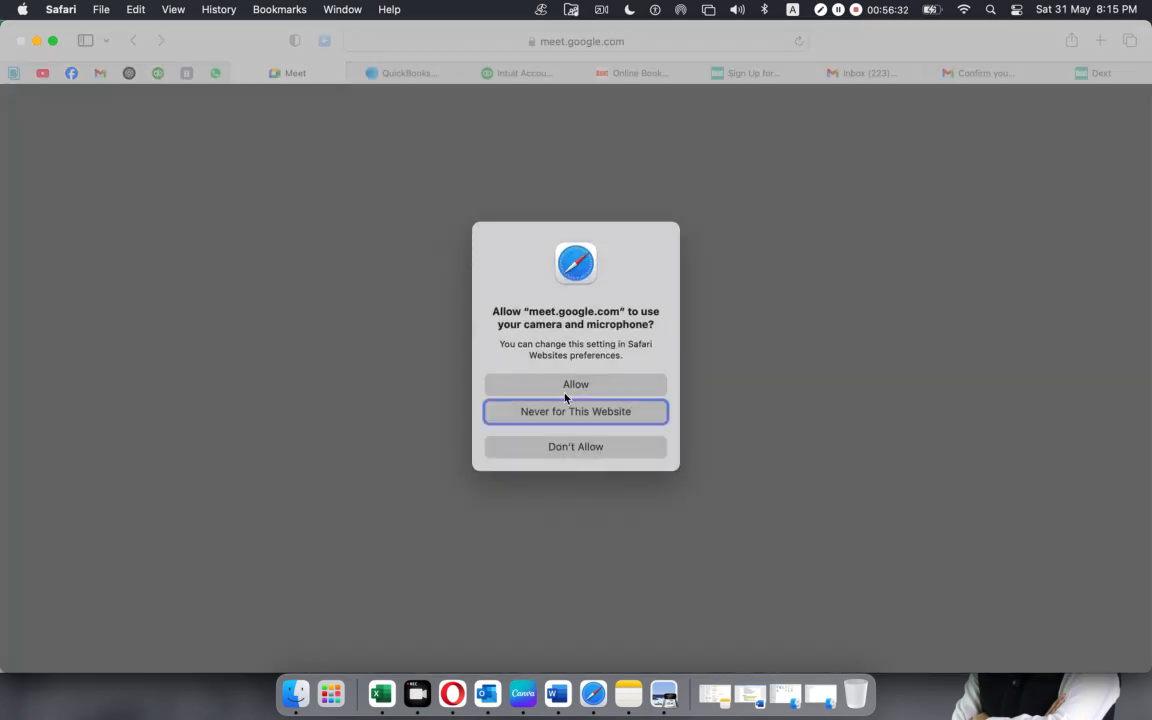
click(565, 392)
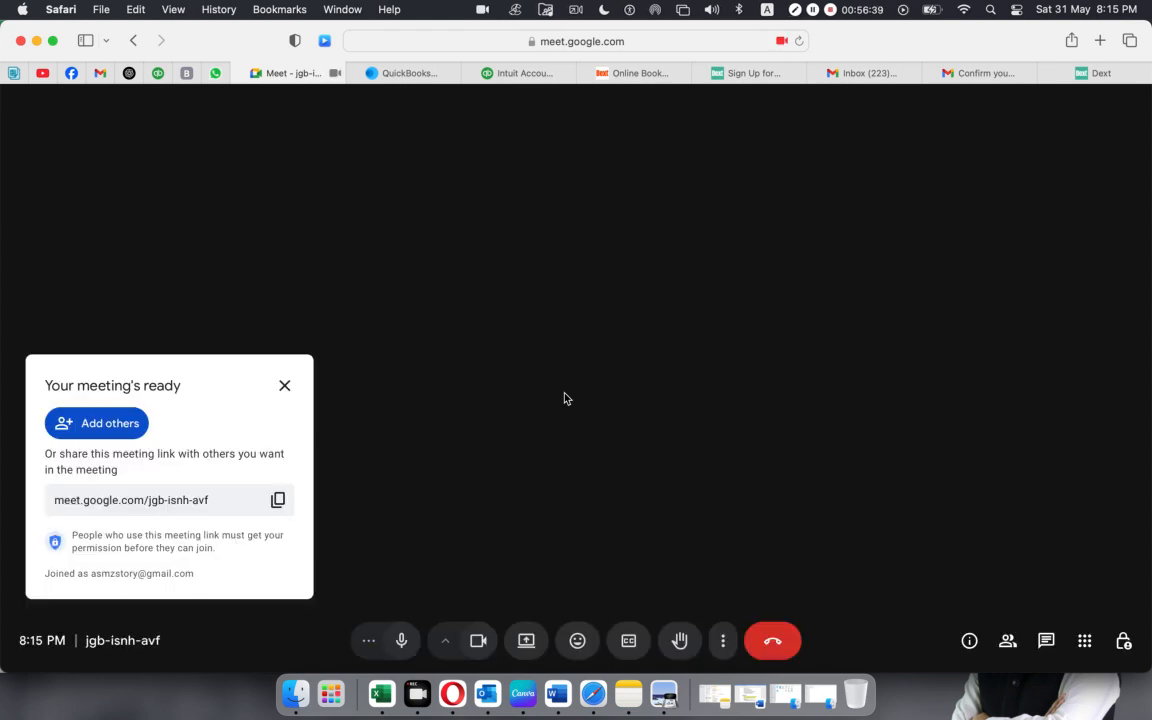
click(268, 499)
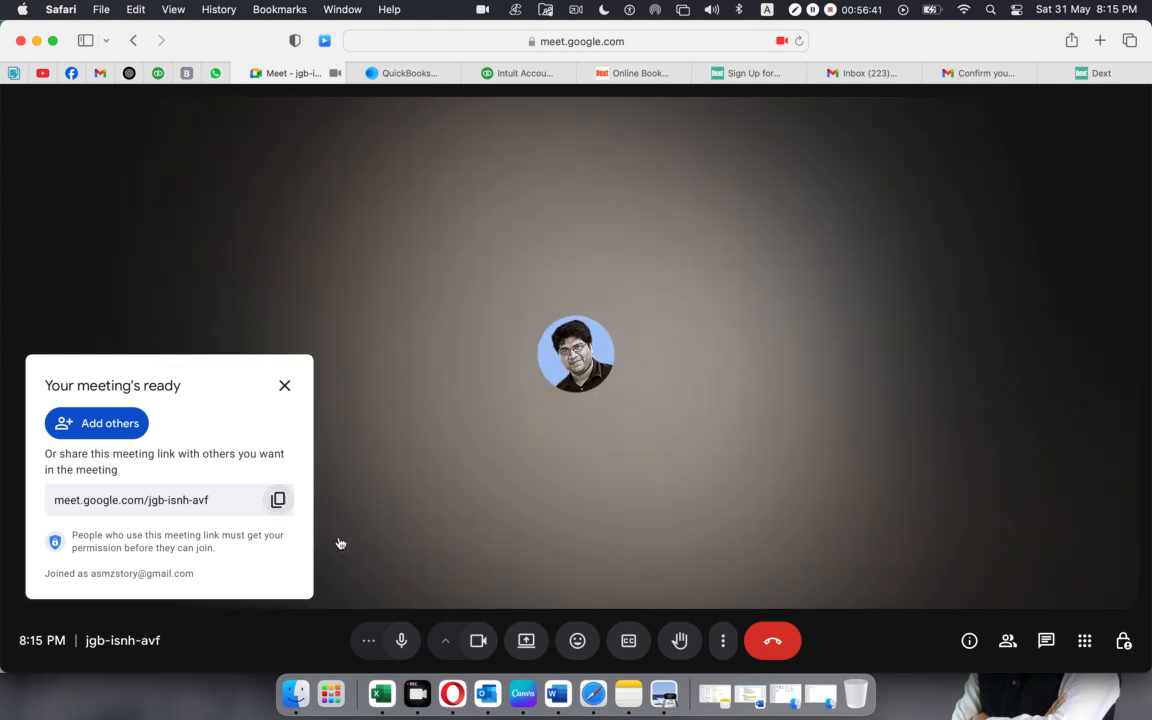
click(477, 641)
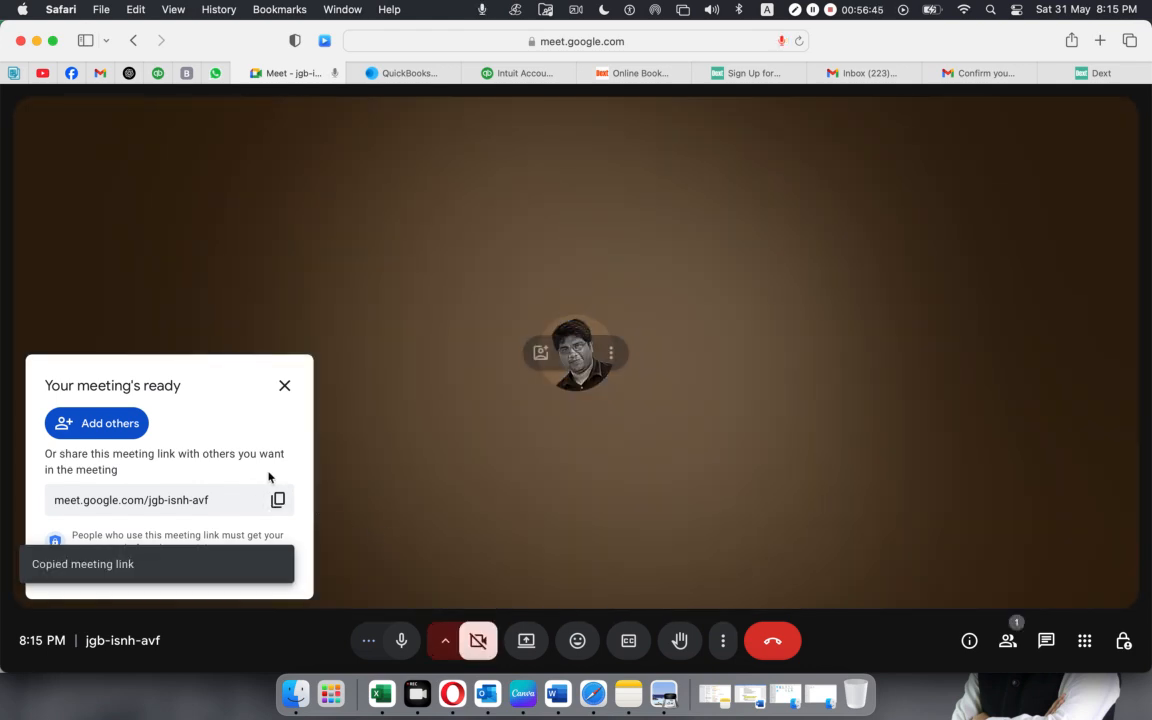
Send the copied meeting link and the message "Please join" to the AMS- 6040 group chat on Facebook.
click(66, 76)
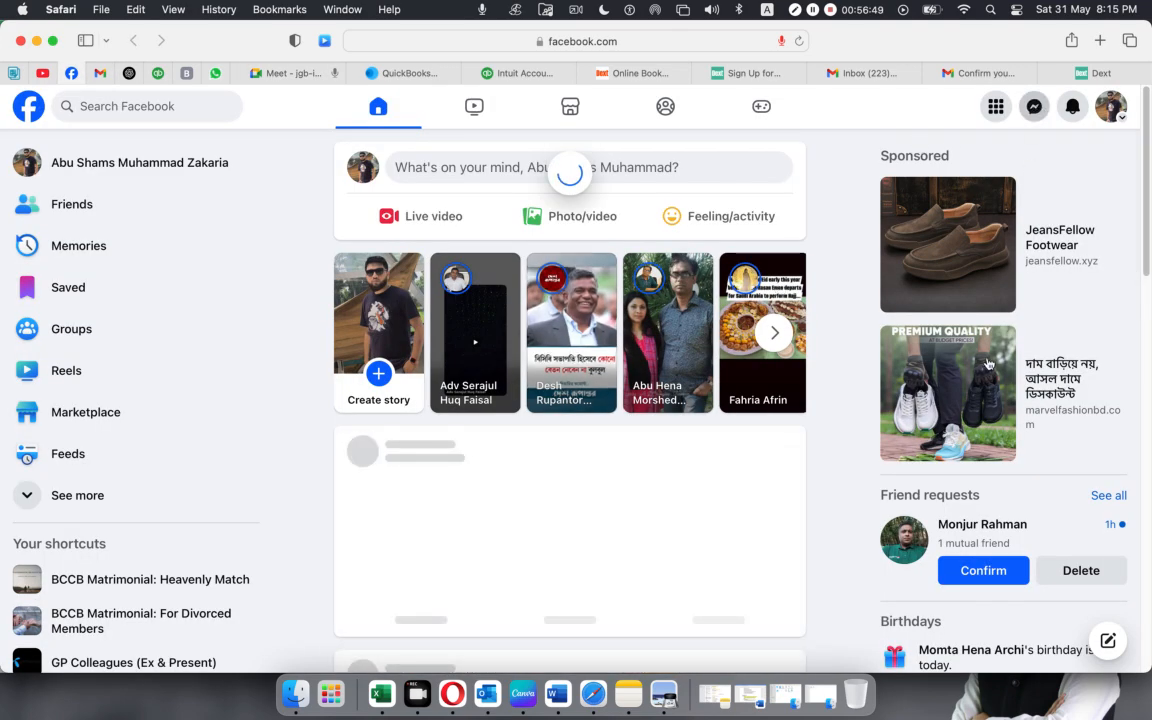
click(929, 338)
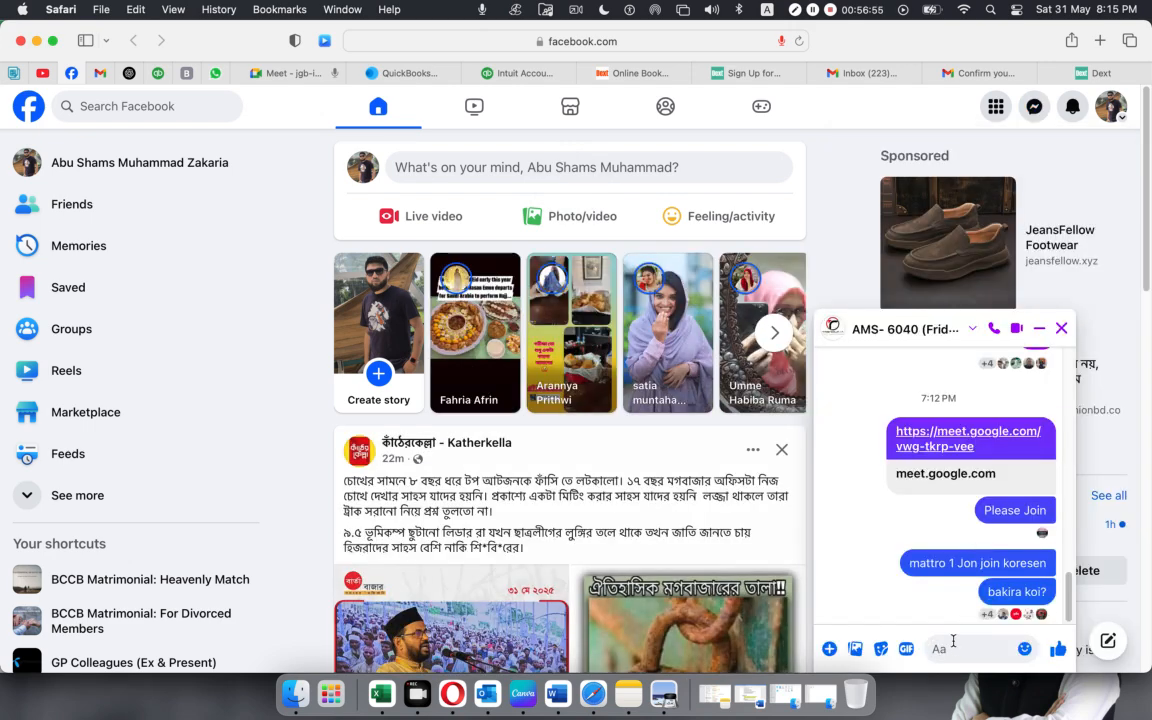
key(super+v)
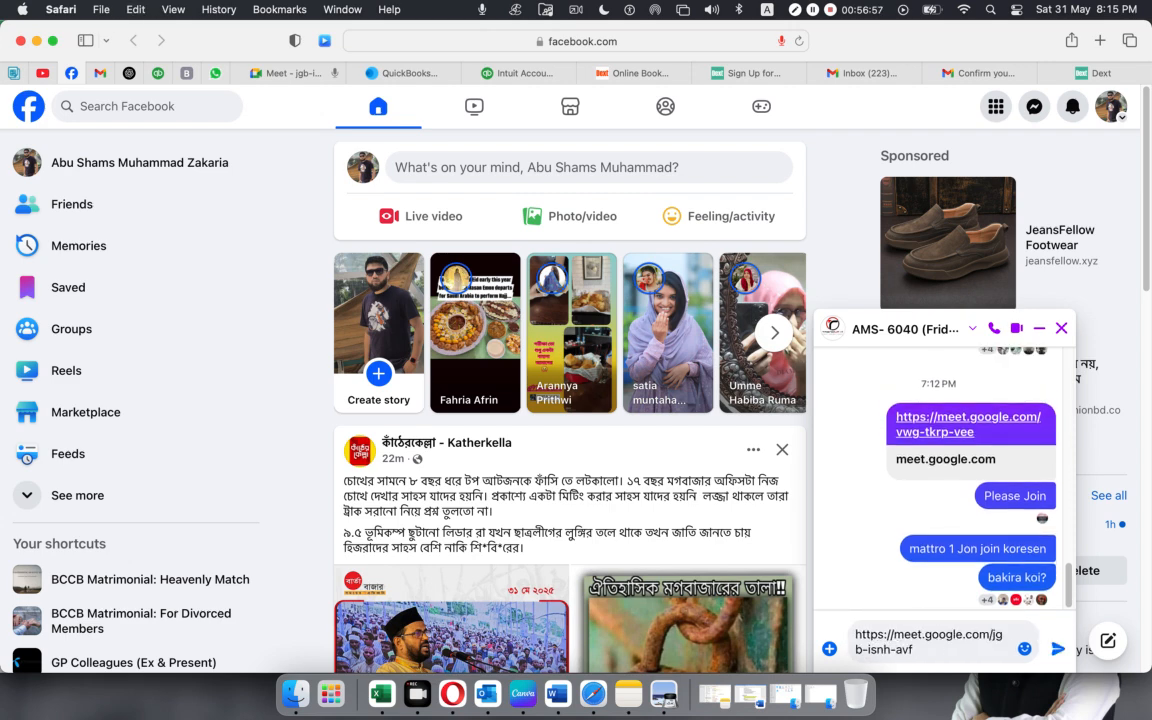
key(Return)
text(Pl)
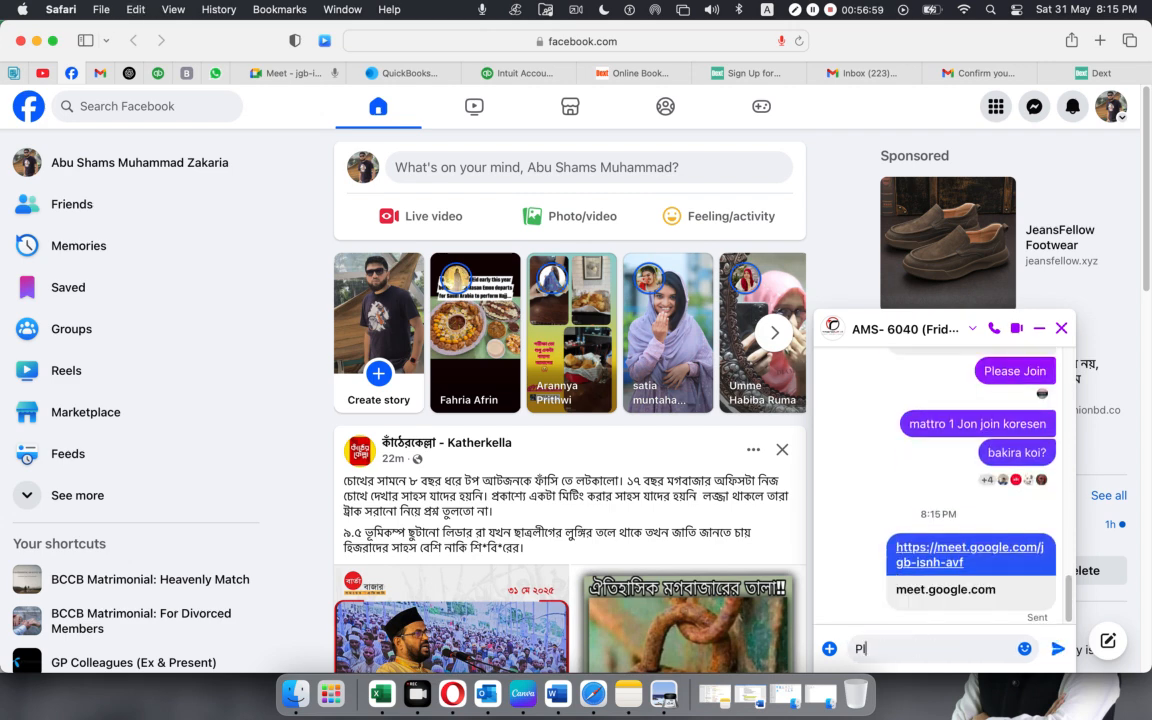
text(ease join)
key(Return)
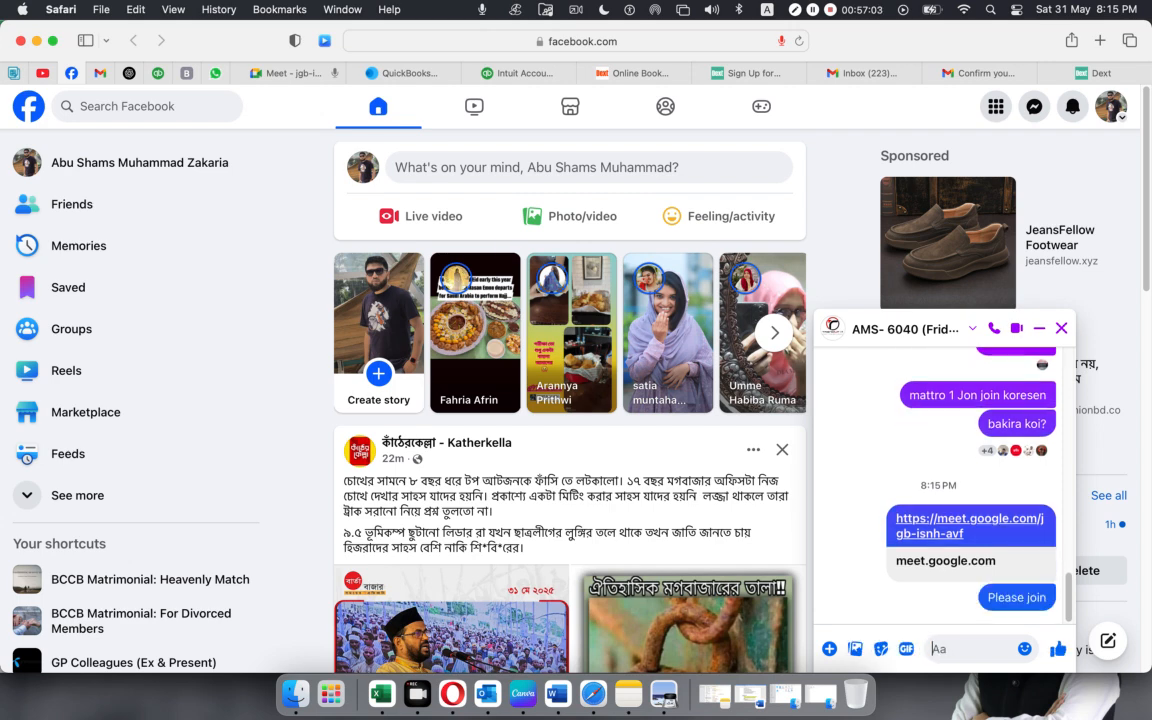
Return to the new meeting, dismiss the meeting-ready card and show the list of people in the call.
click(293, 76)
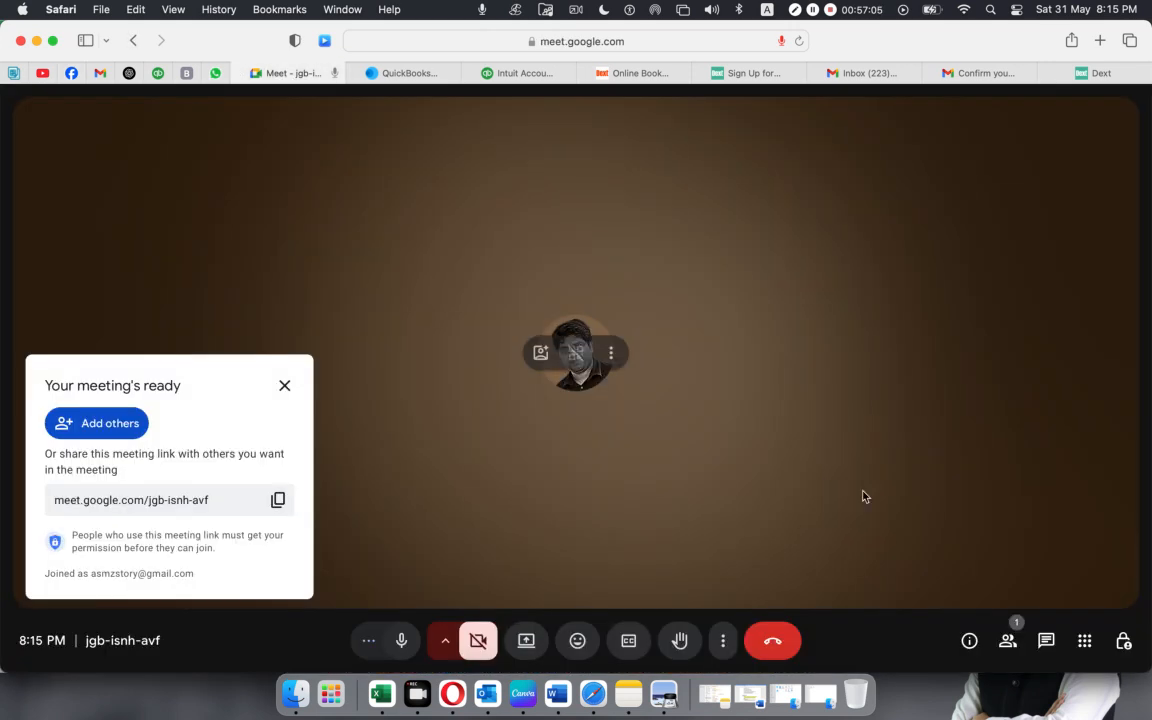
click(284, 385)
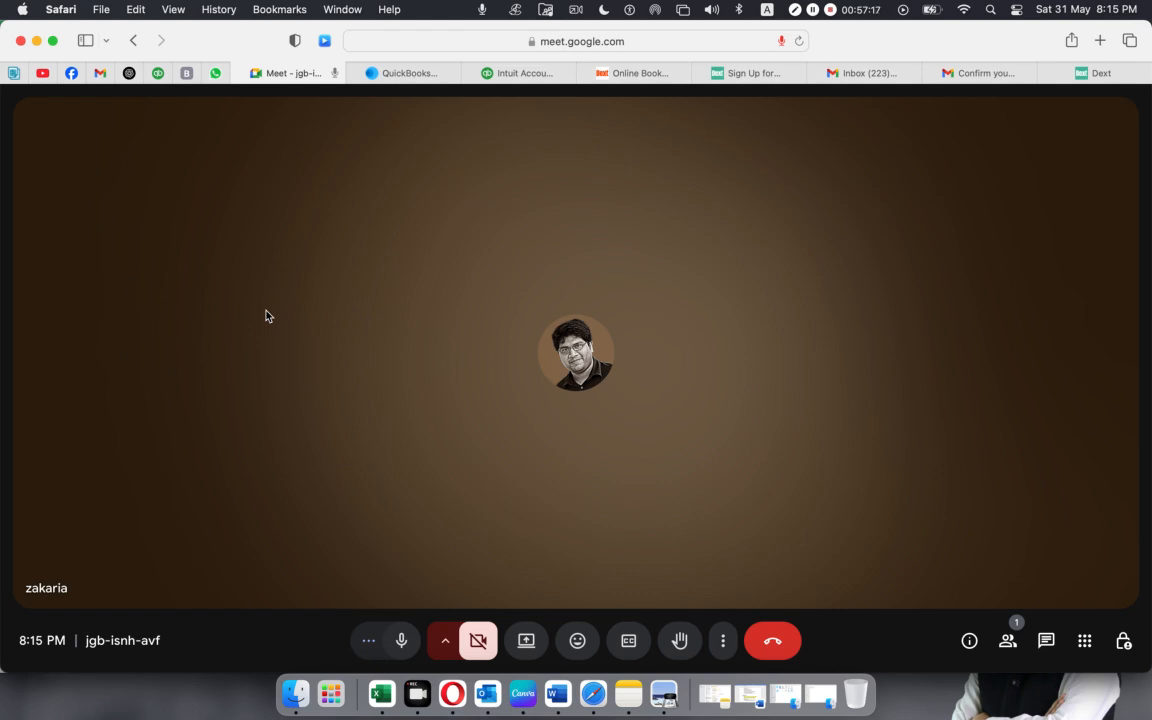
click(73, 77)
click(292, 73)
click(1008, 640)
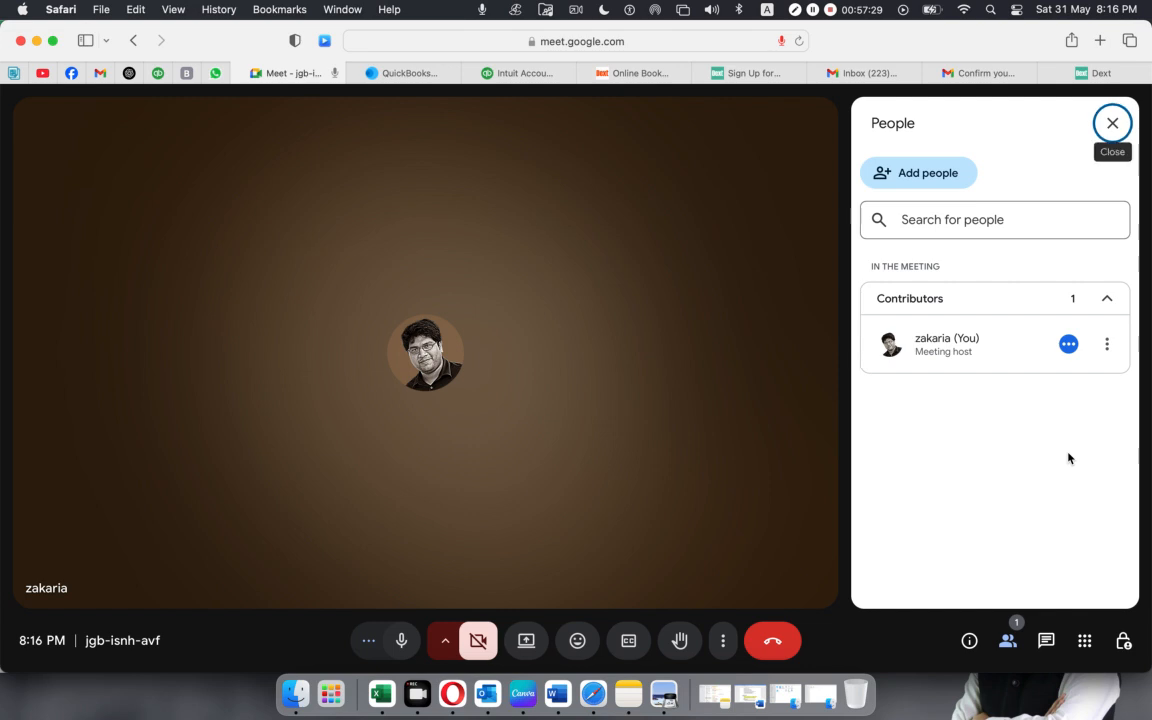
Admit the first waiting participant, mute them for everyone, and admit the next person waiting to join.
mouse_move(719, 508)
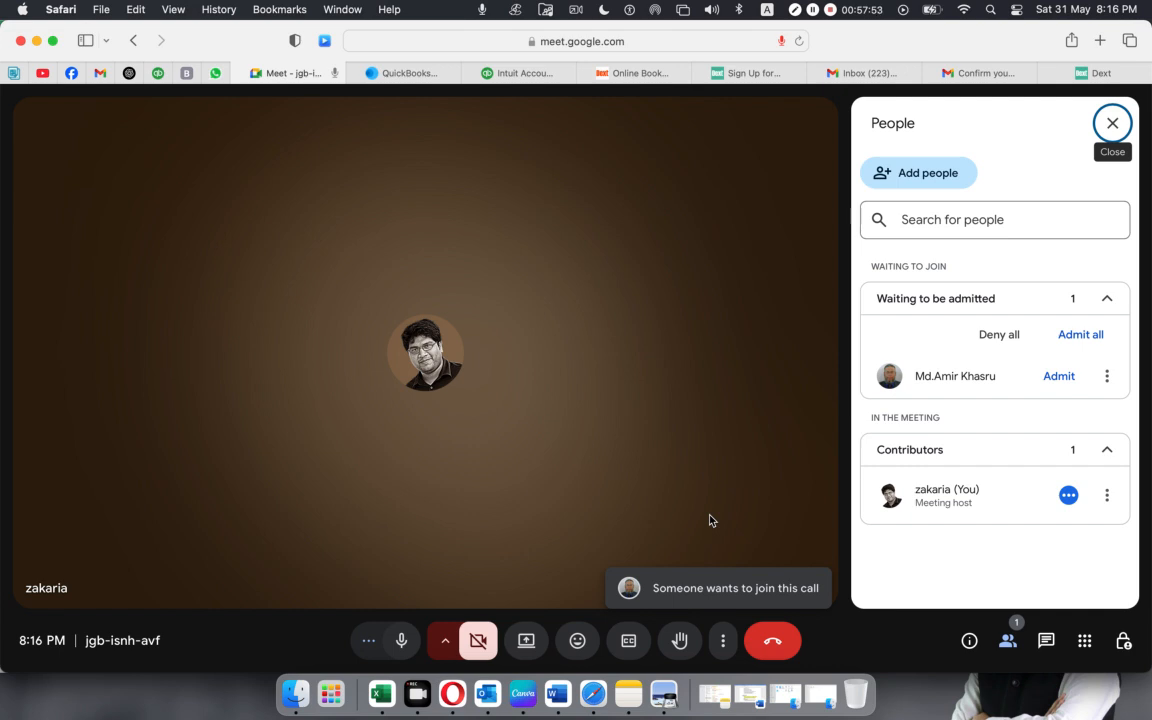
click(1059, 378)
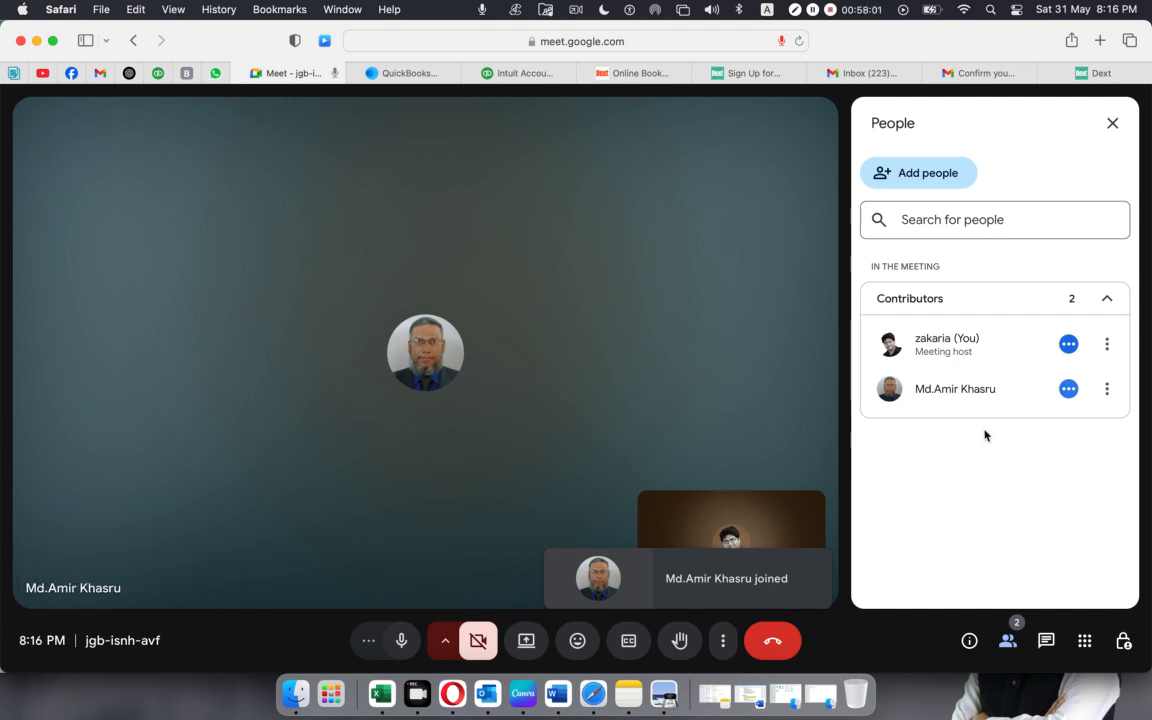
click(1066, 391)
click(760, 428)
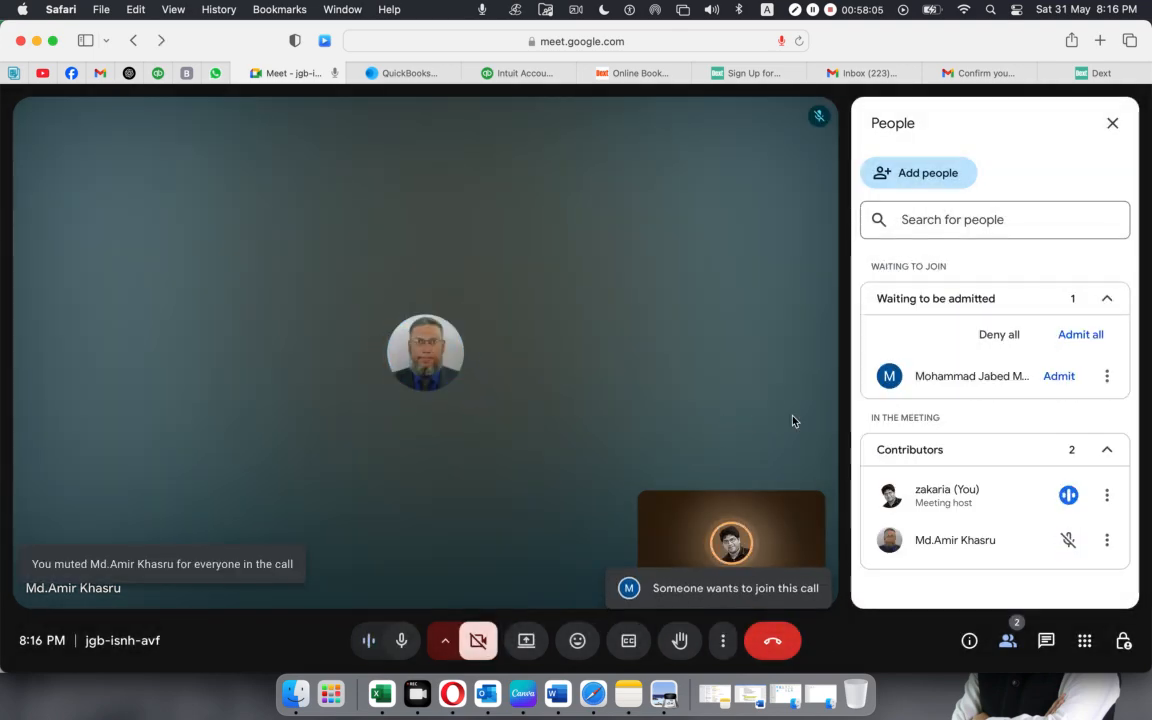
click(1062, 379)
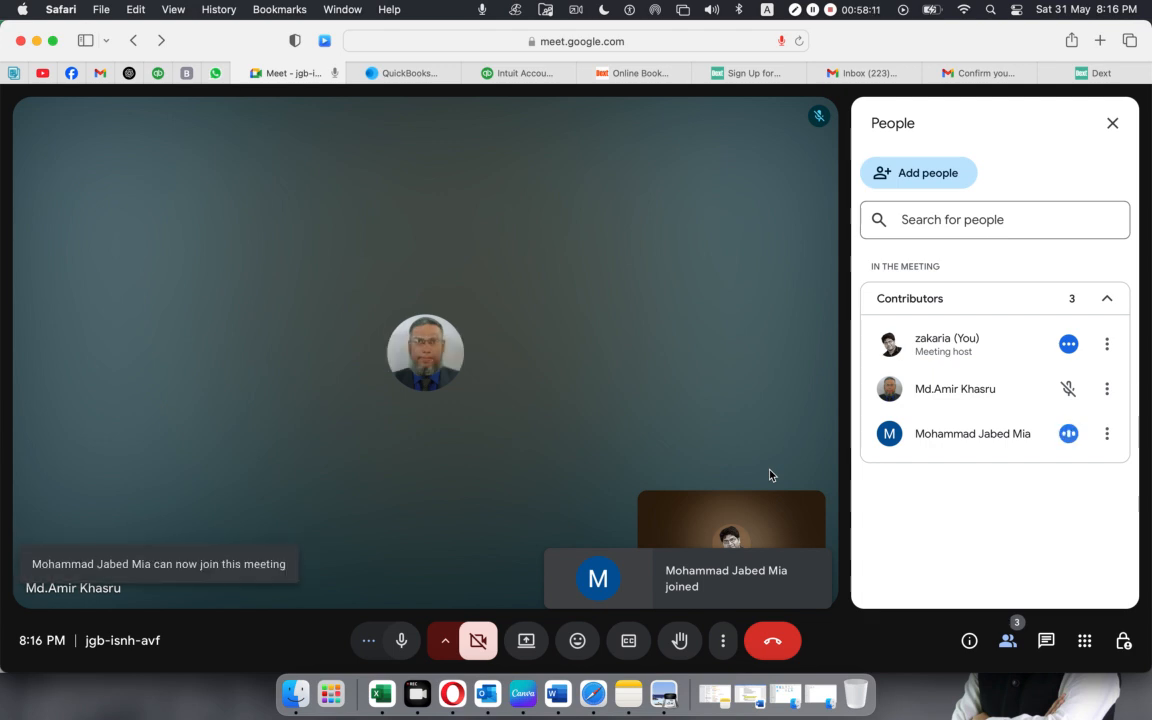
Mute the second participant for everyone, keeping the host microphone off during this and turning it back on.
click(401, 641)
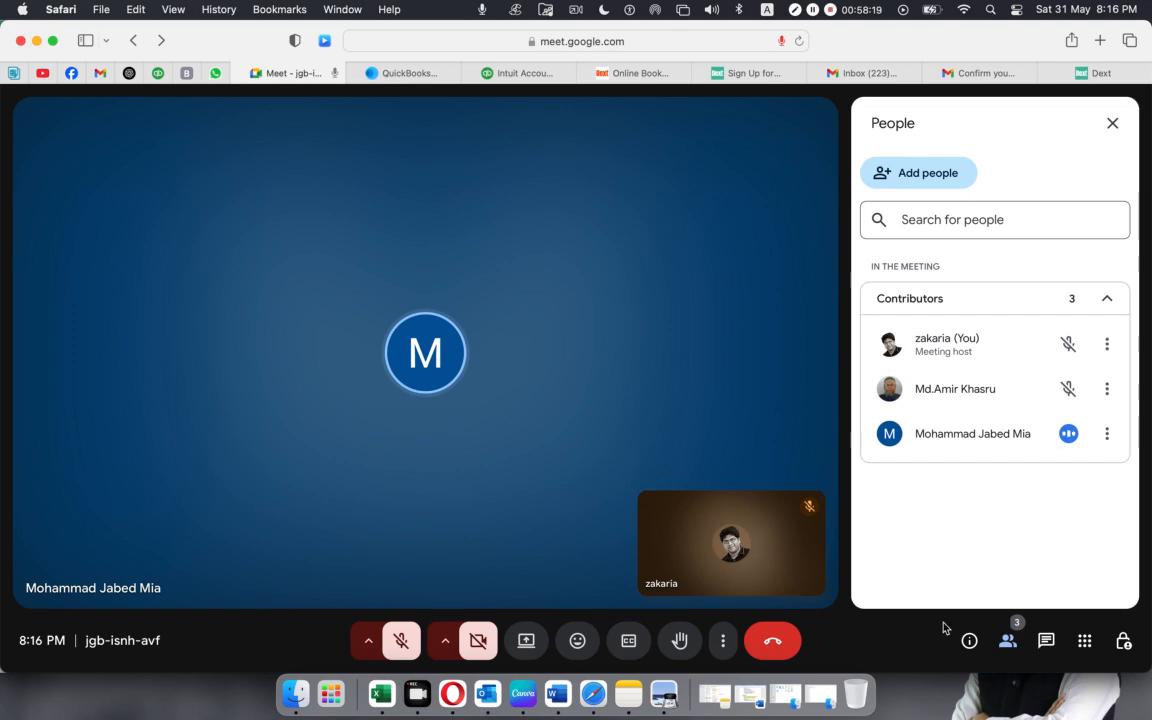
click(1068, 441)
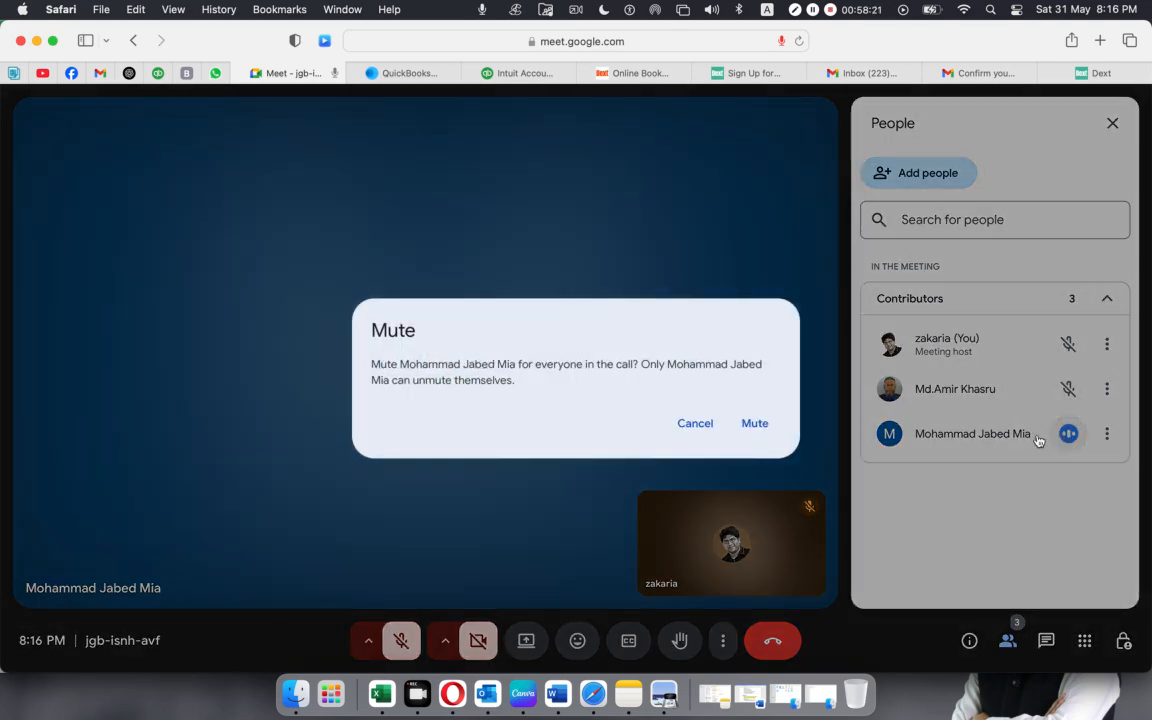
click(761, 434)
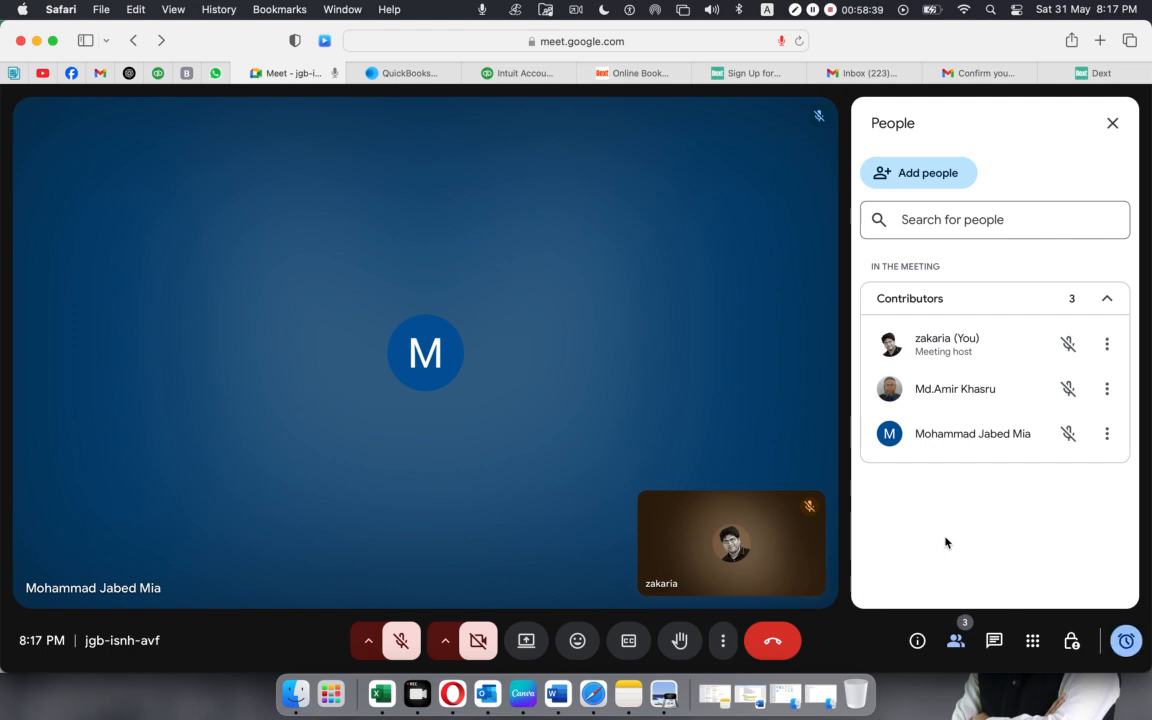
click(408, 648)
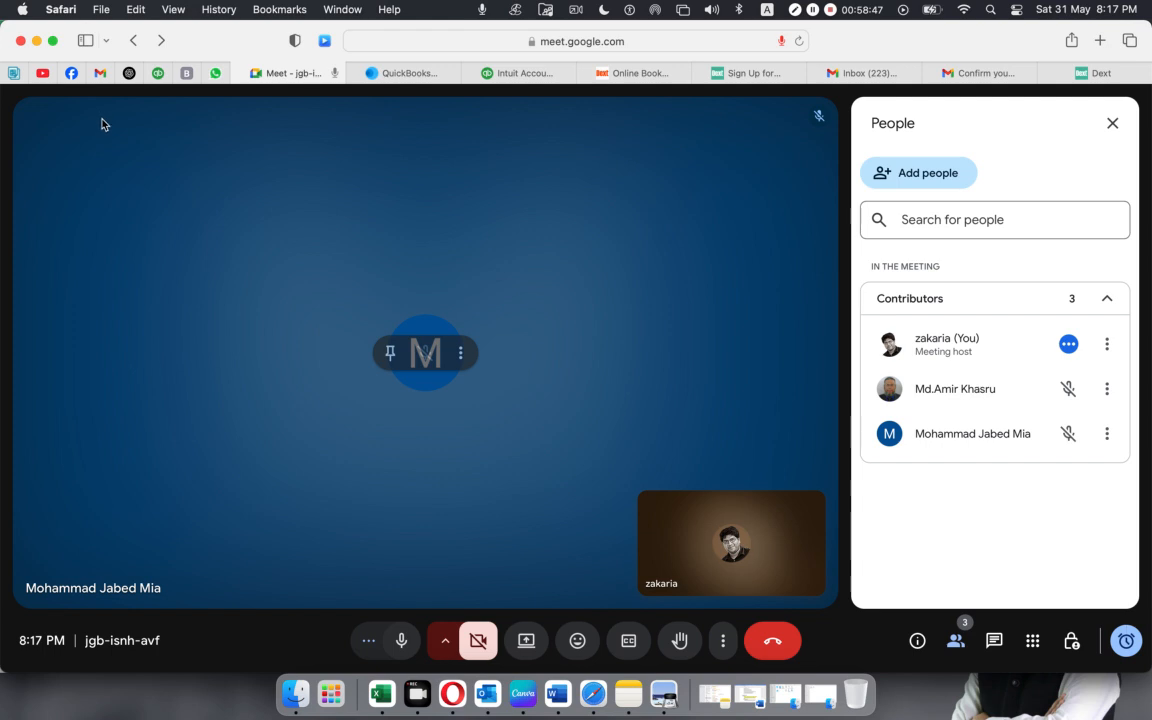
Switch to Opera, reload the Balance Sheet report and return to the New Spend Money form, minimising the Notes window.
click(452, 693)
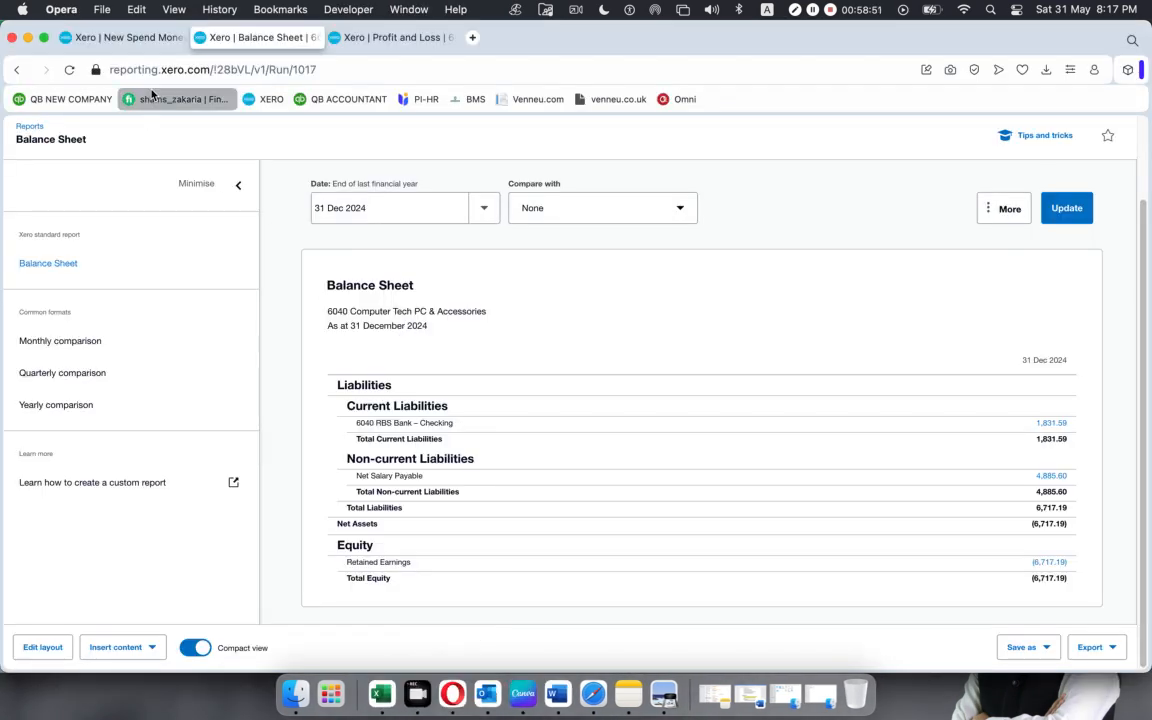
click(69, 71)
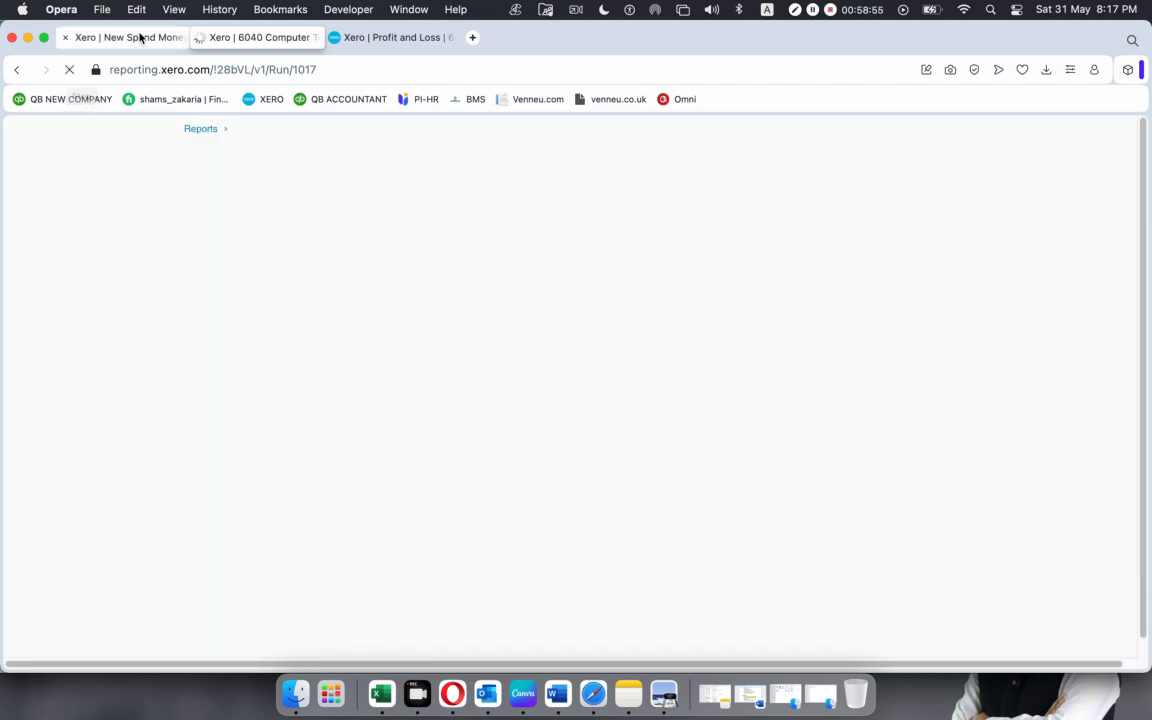
click(141, 37)
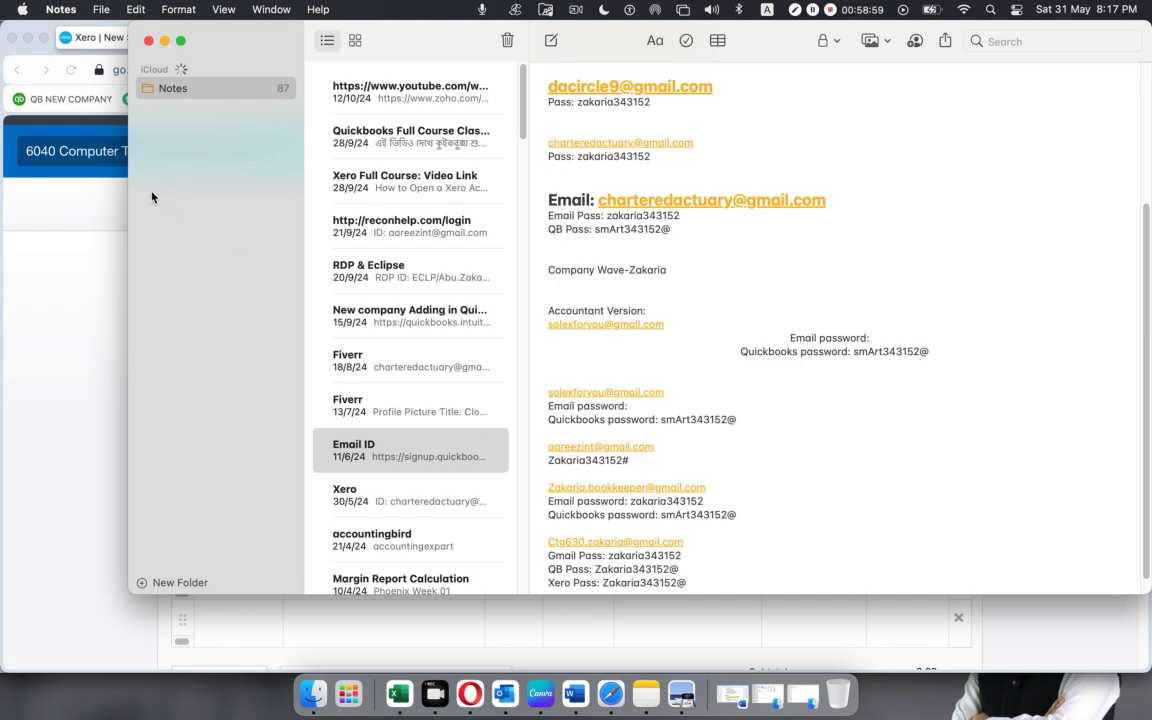
key(super+m)
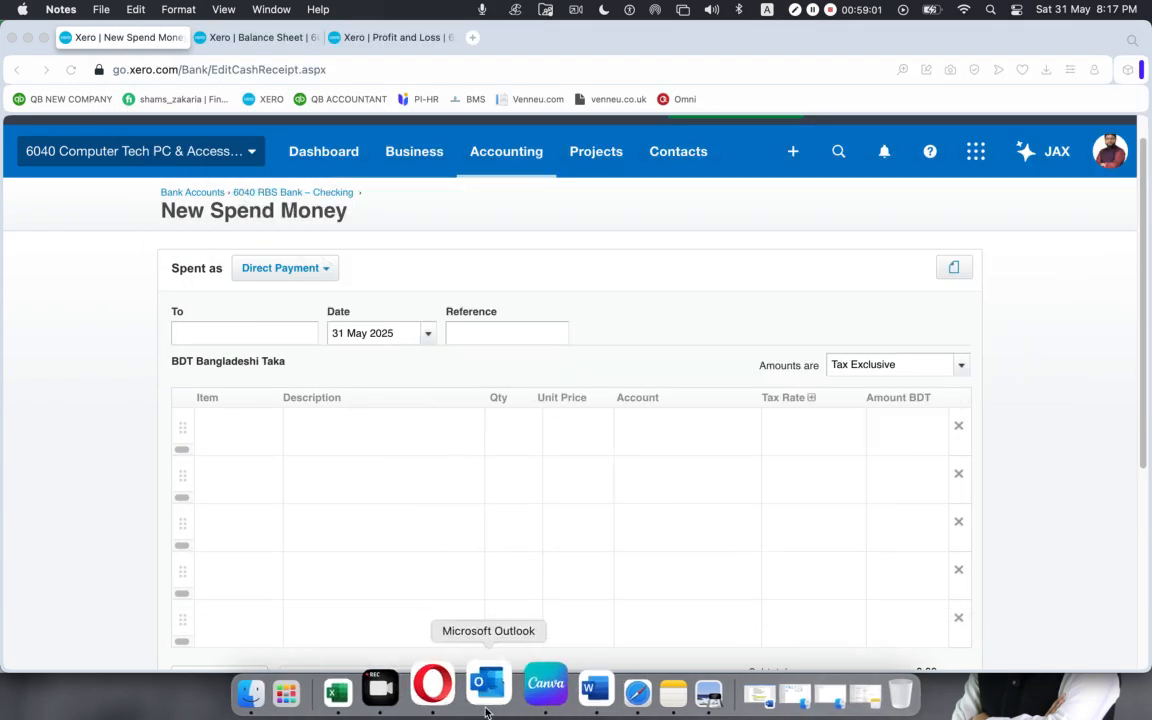
Switch back to the Google Meet call in Safari and admit the third waiting participant.
click(588, 693)
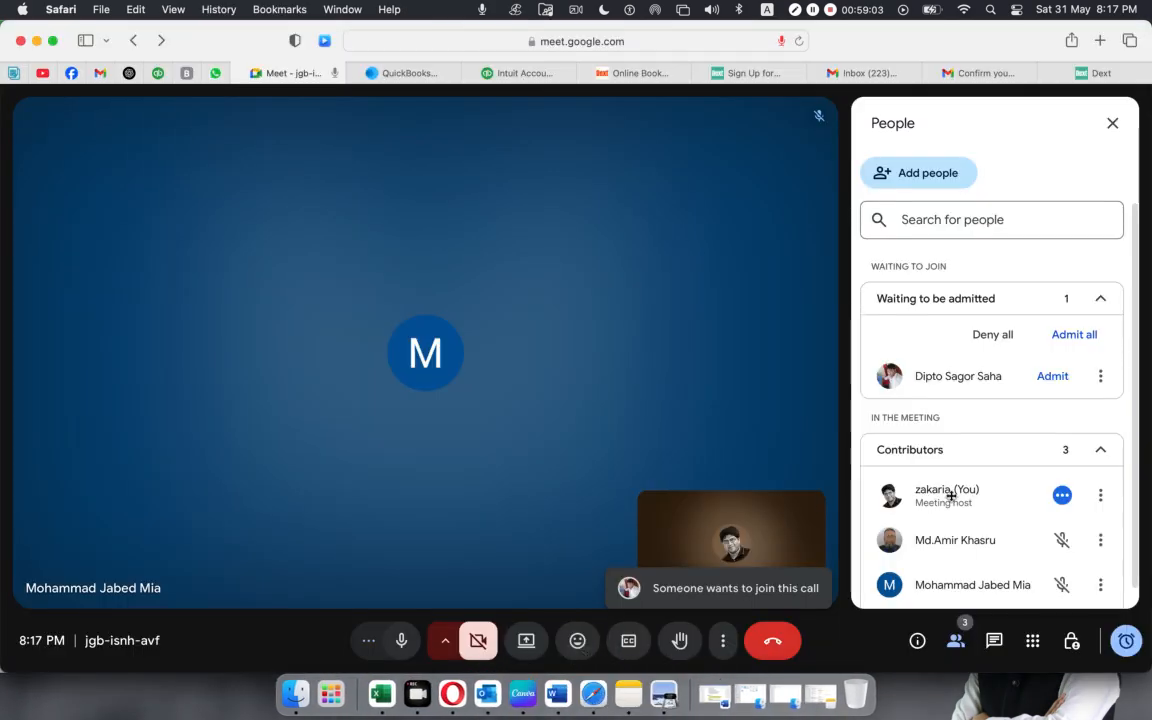
click(1040, 378)
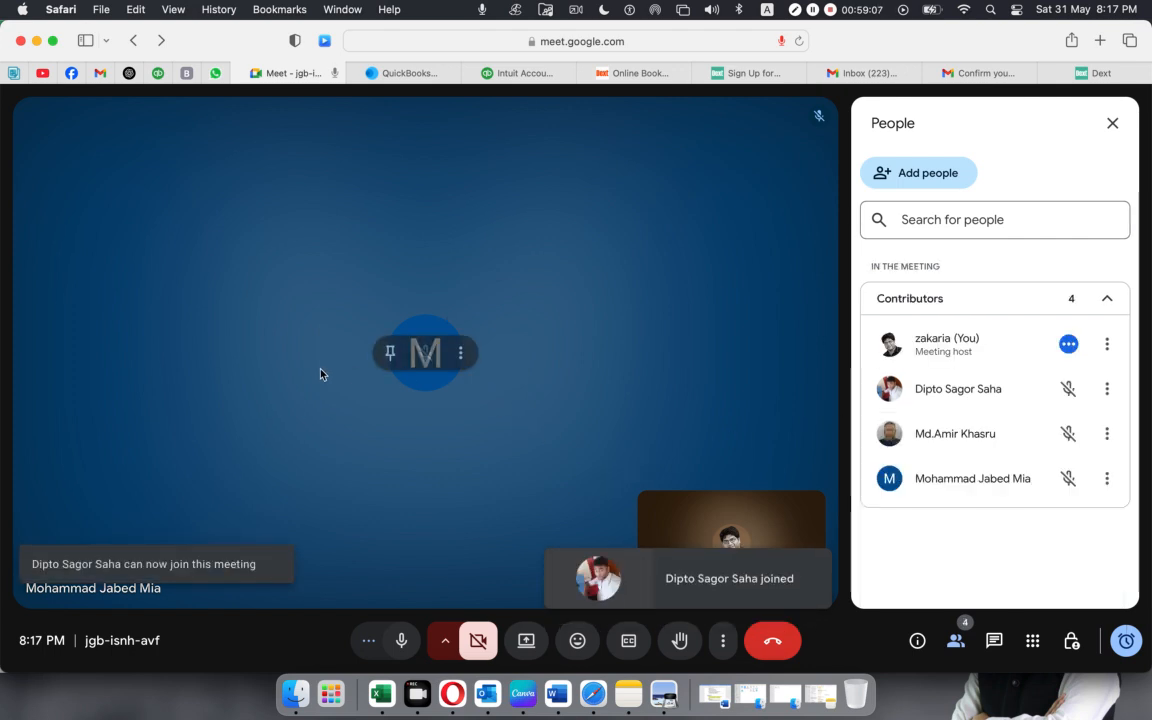
Switch to Opera and set the New Spend Money payment date to 28 Feb 2020.
click(455, 688)
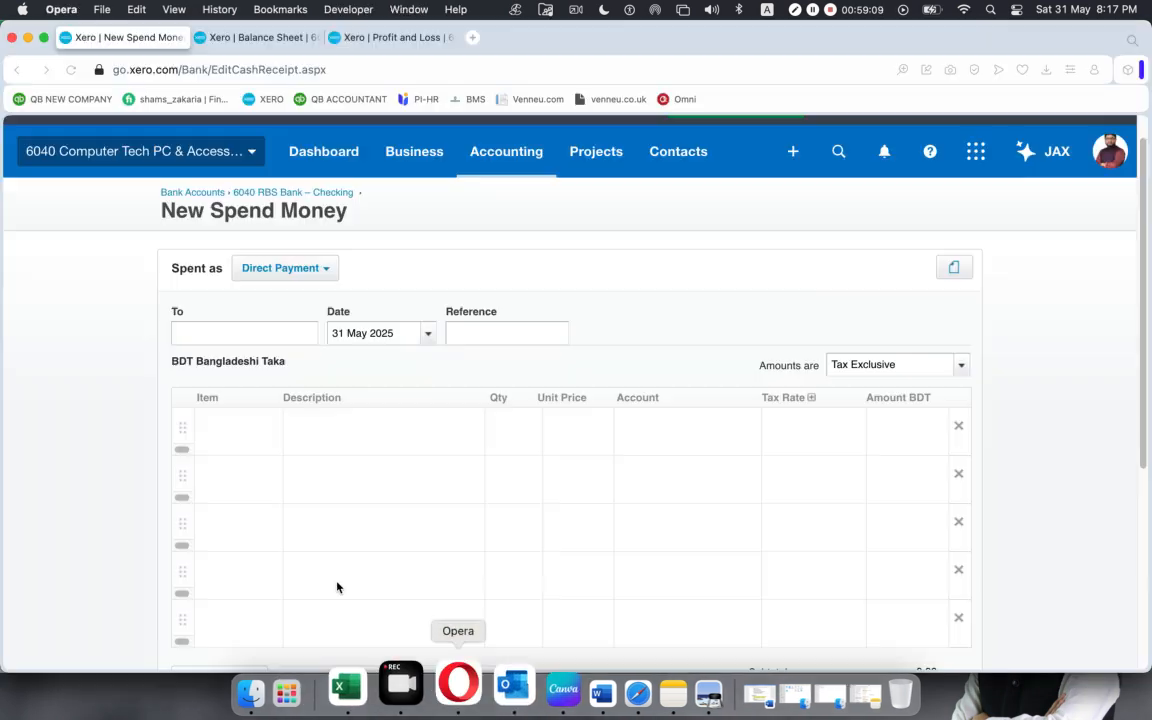
click(428, 333)
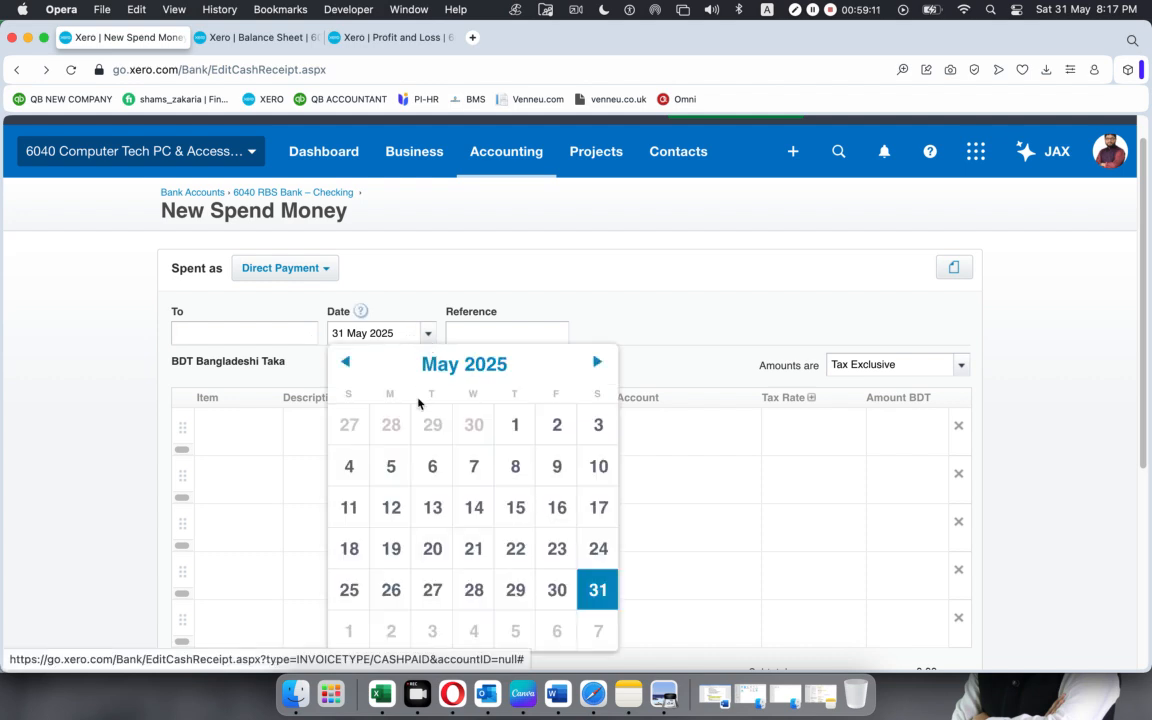
click(464, 366)
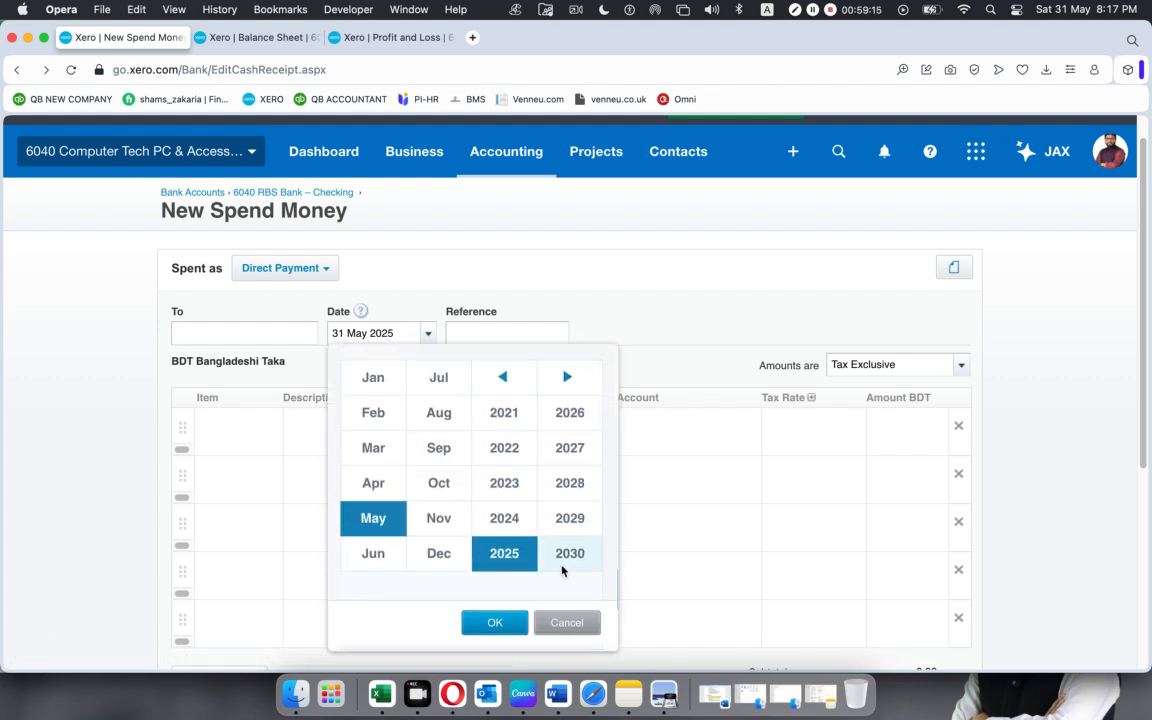
click(504, 380)
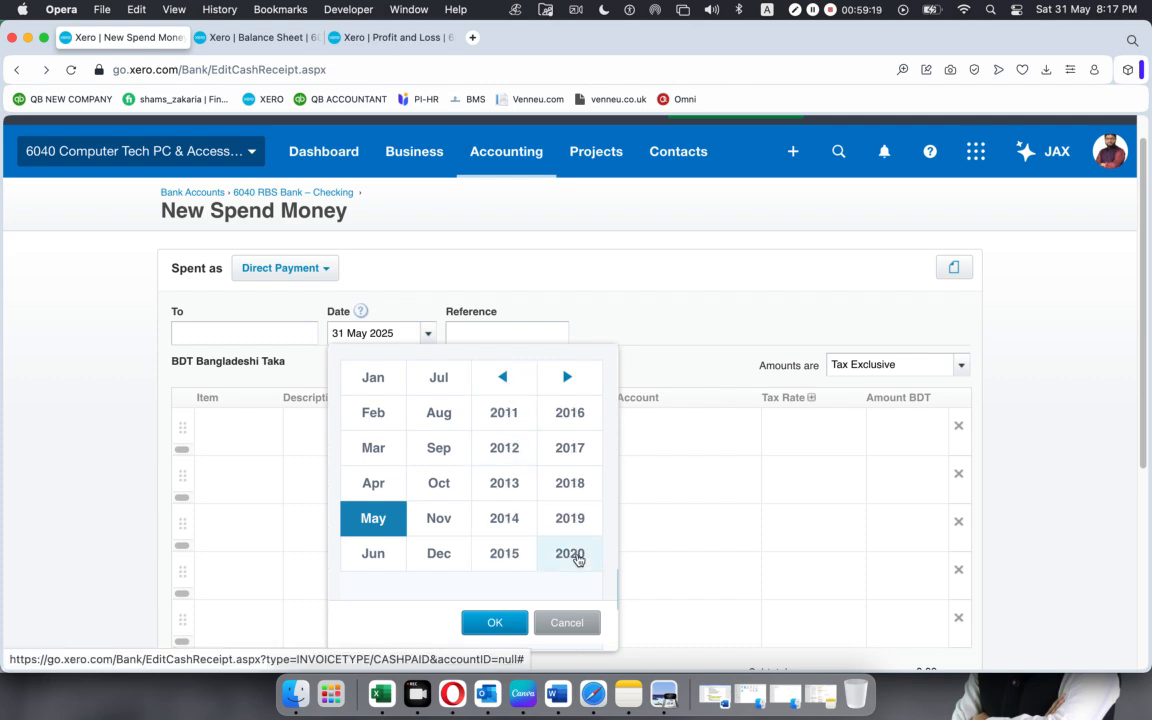
click(570, 553)
click(372, 412)
click(490, 622)
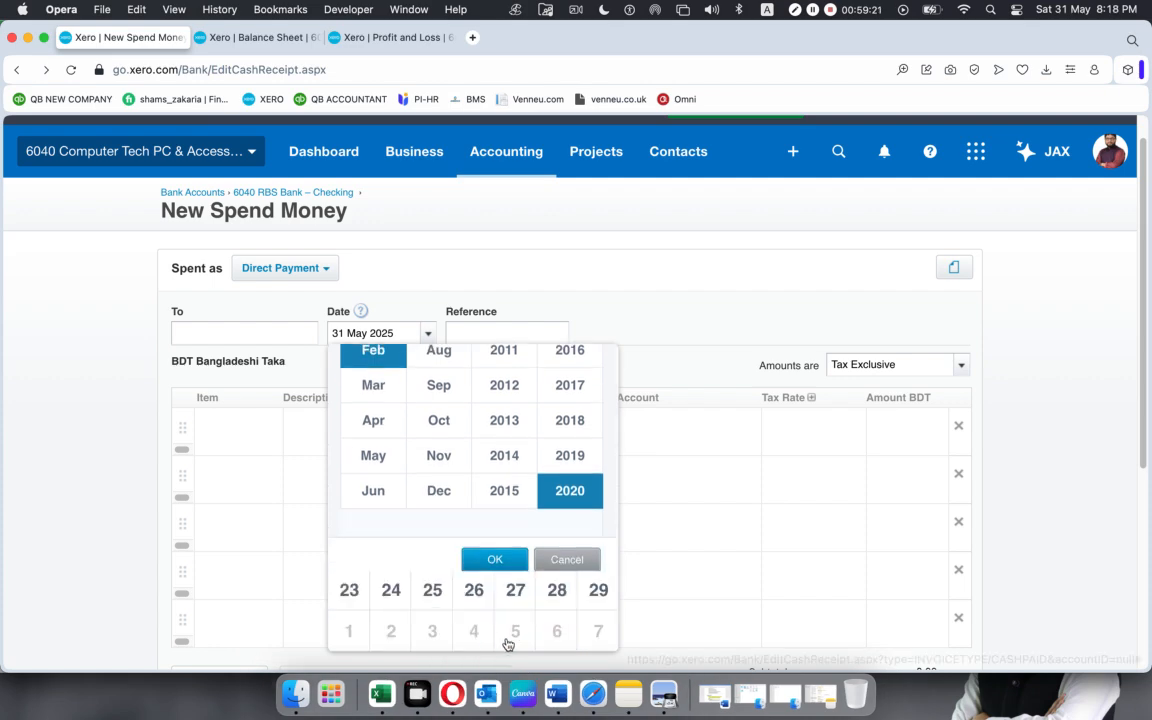
click(560, 590)
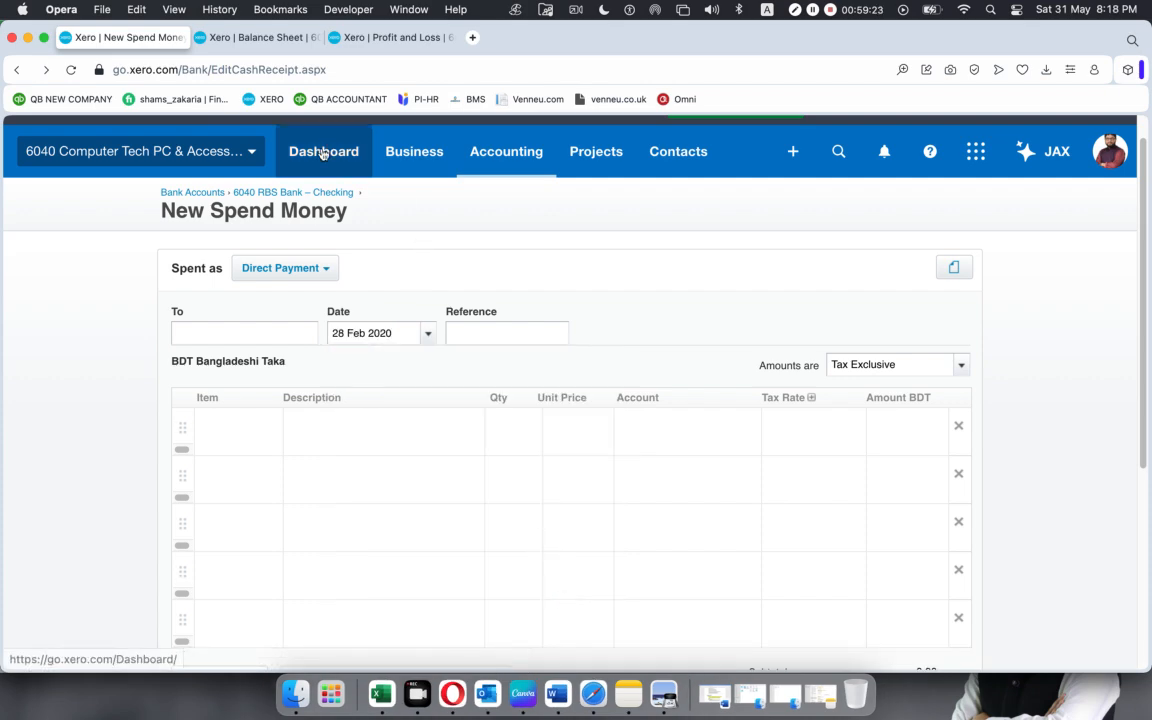
Switch to the Google Meet call in Safari, admit the waiting participant and mute them for everyone.
click(590, 700)
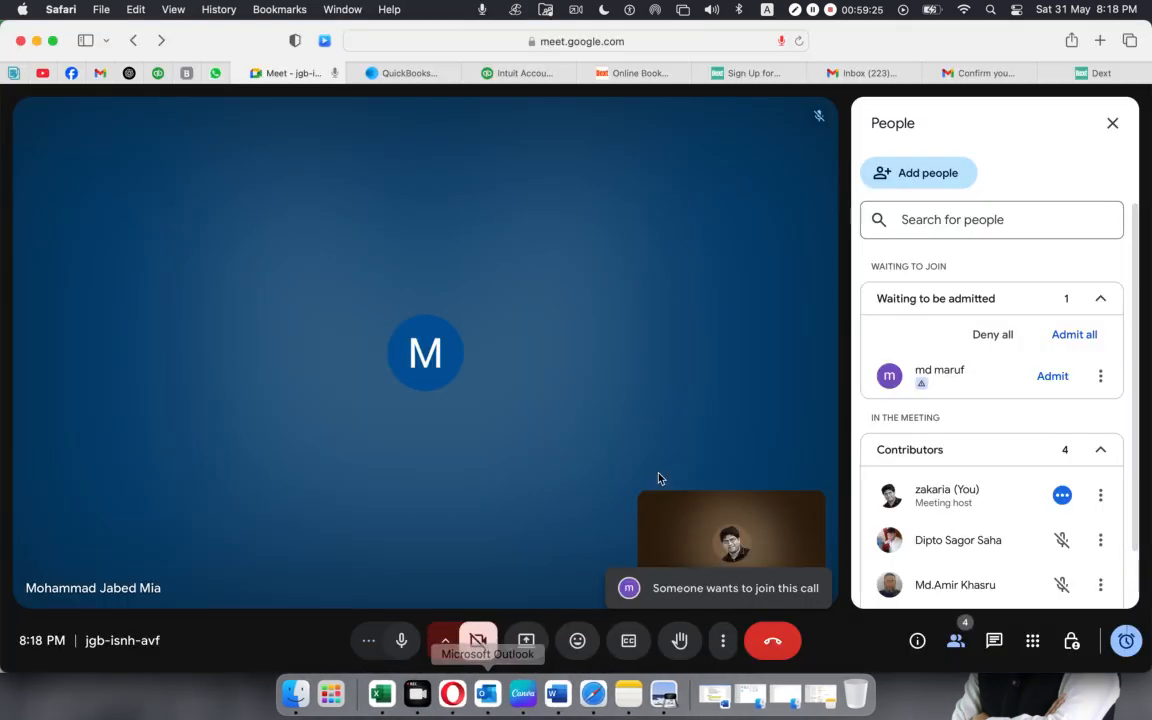
click(1052, 376)
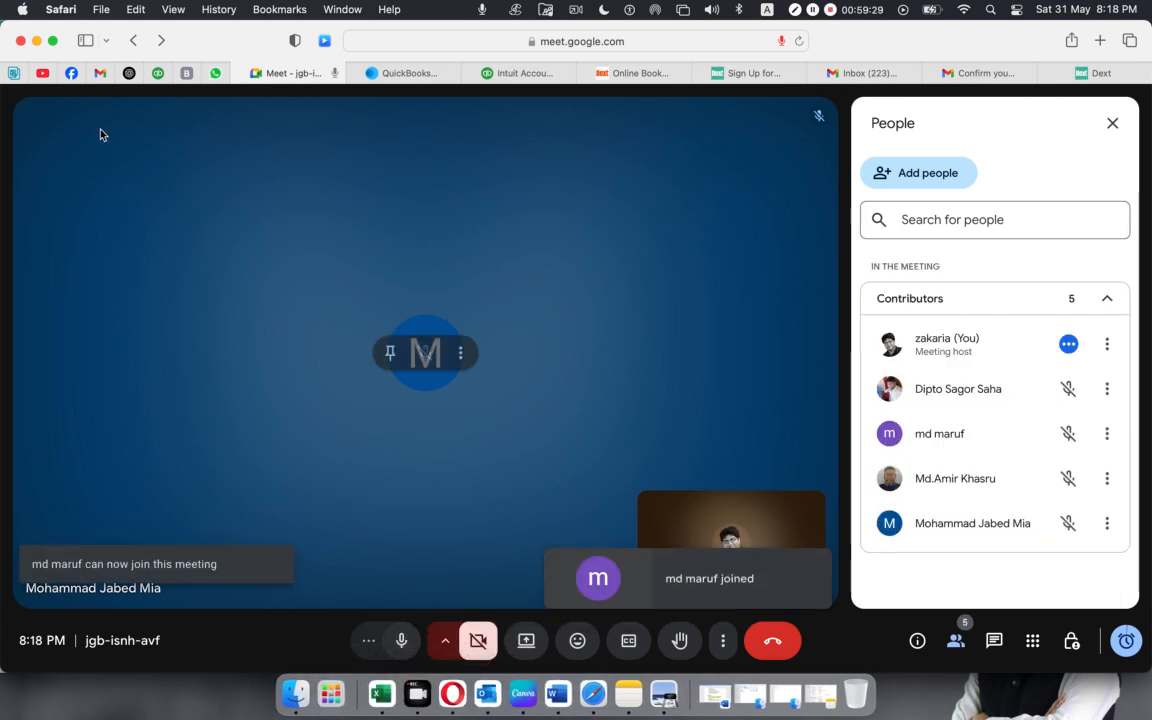
click(460, 690)
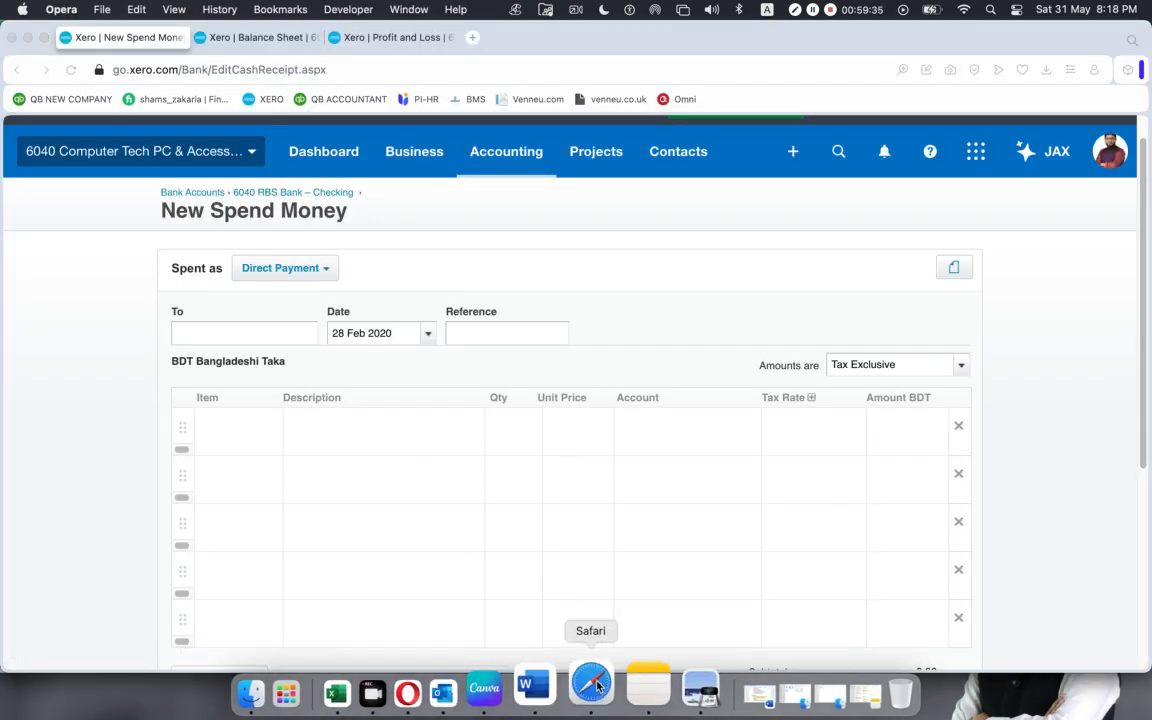
click(596, 690)
click(1066, 433)
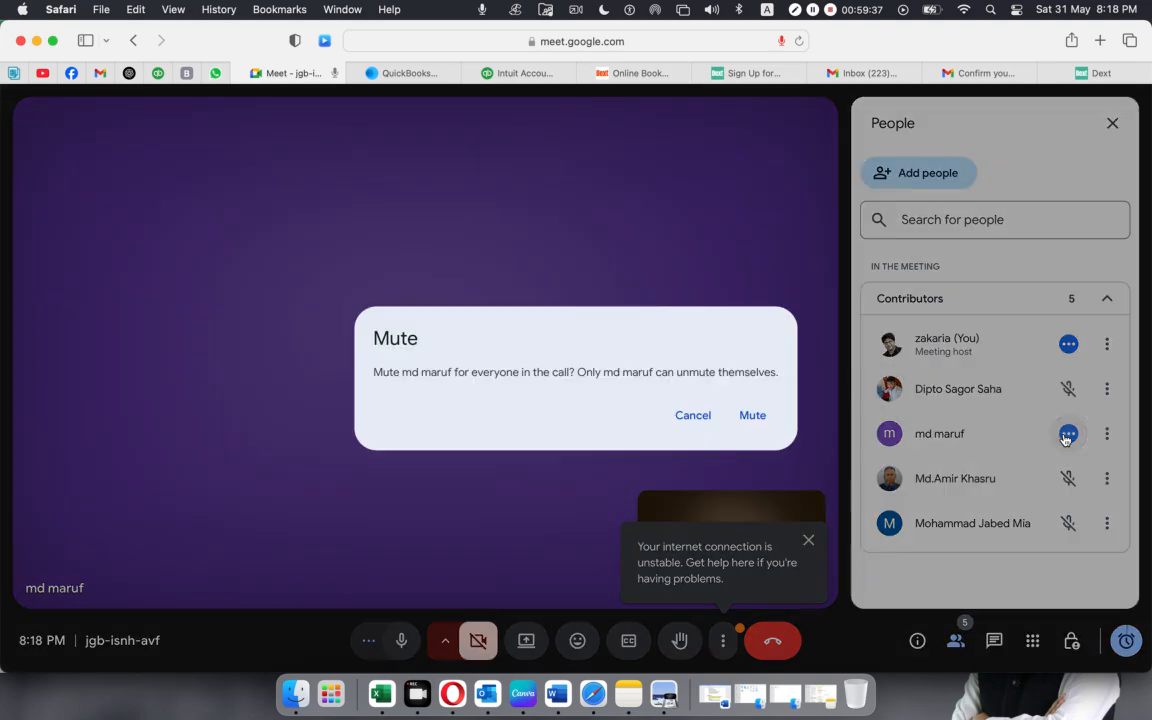
click(755, 416)
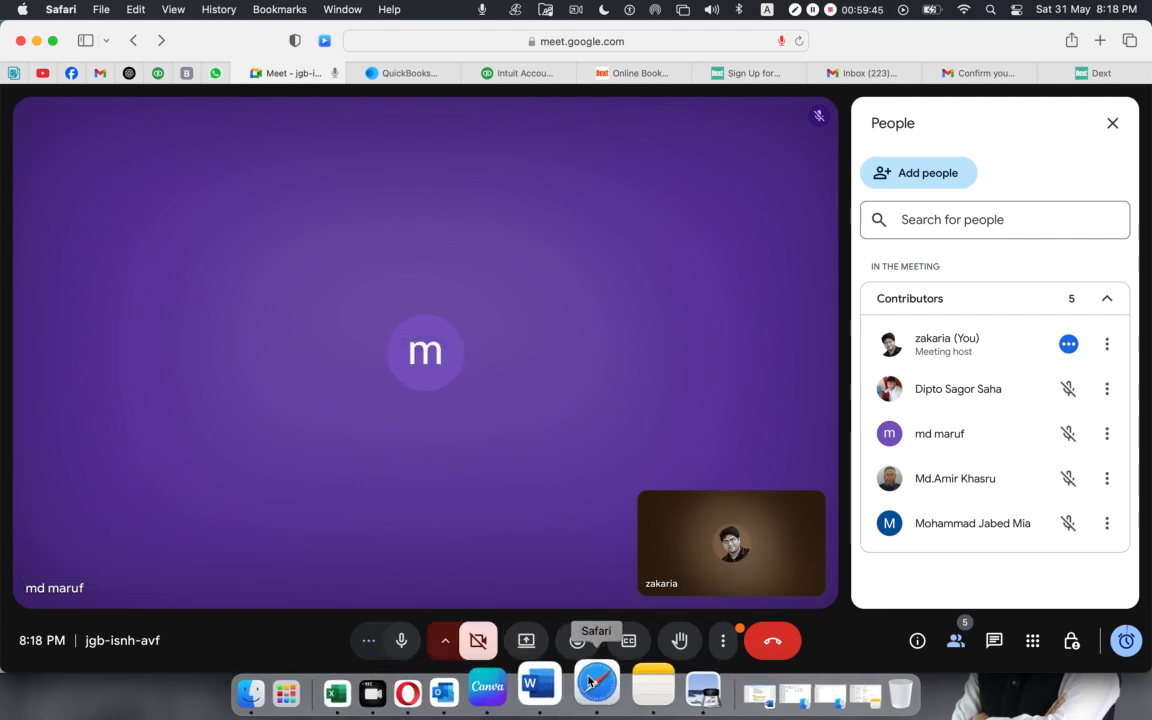
Switch to Opera and fill the first payment line with account 809 - Net Salary Payable and quantity 1.
click(449, 688)
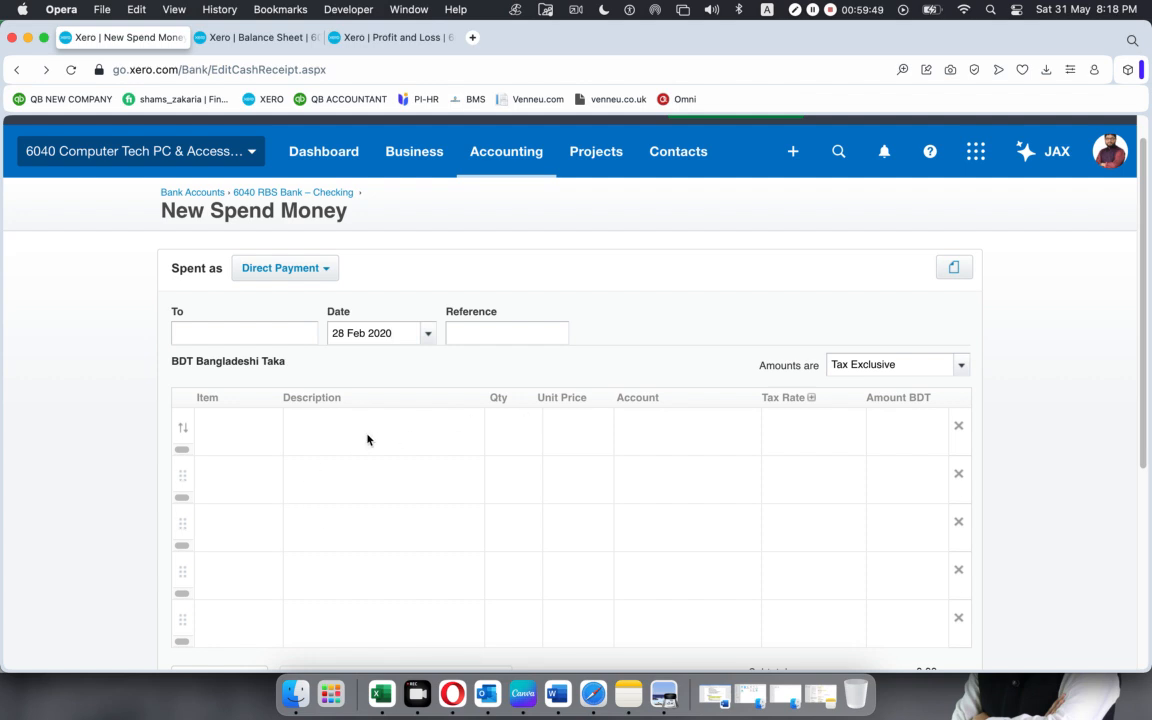
click(684, 427)
text(sala)
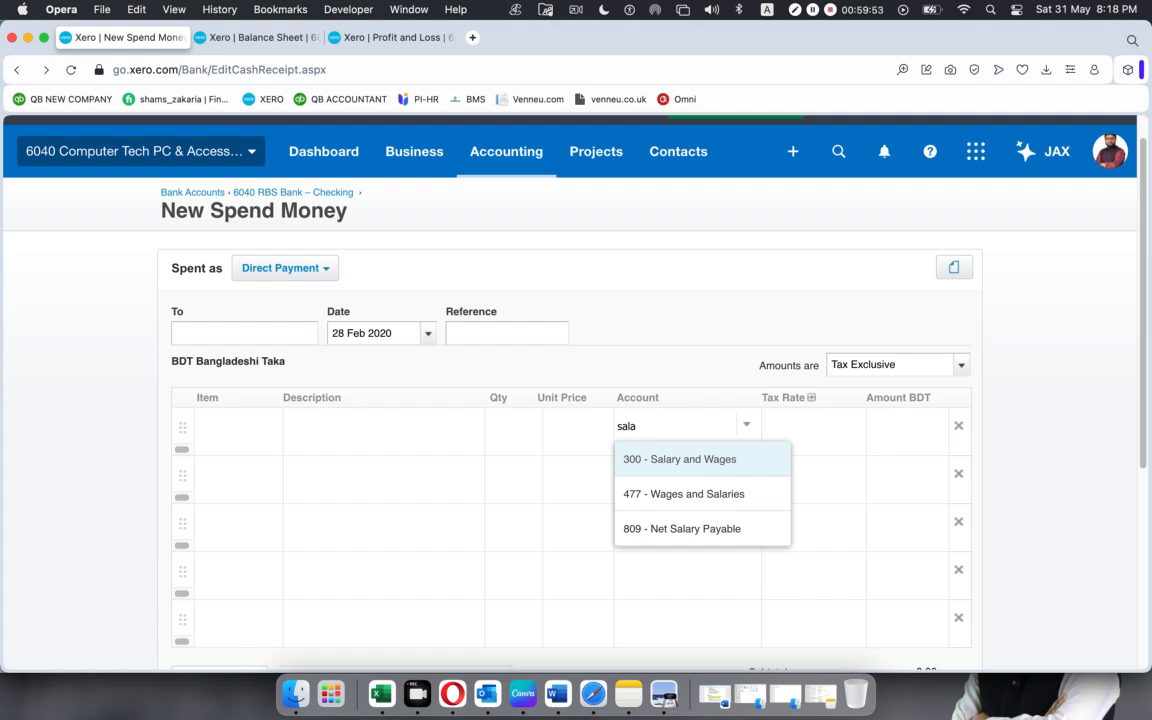
click(678, 525)
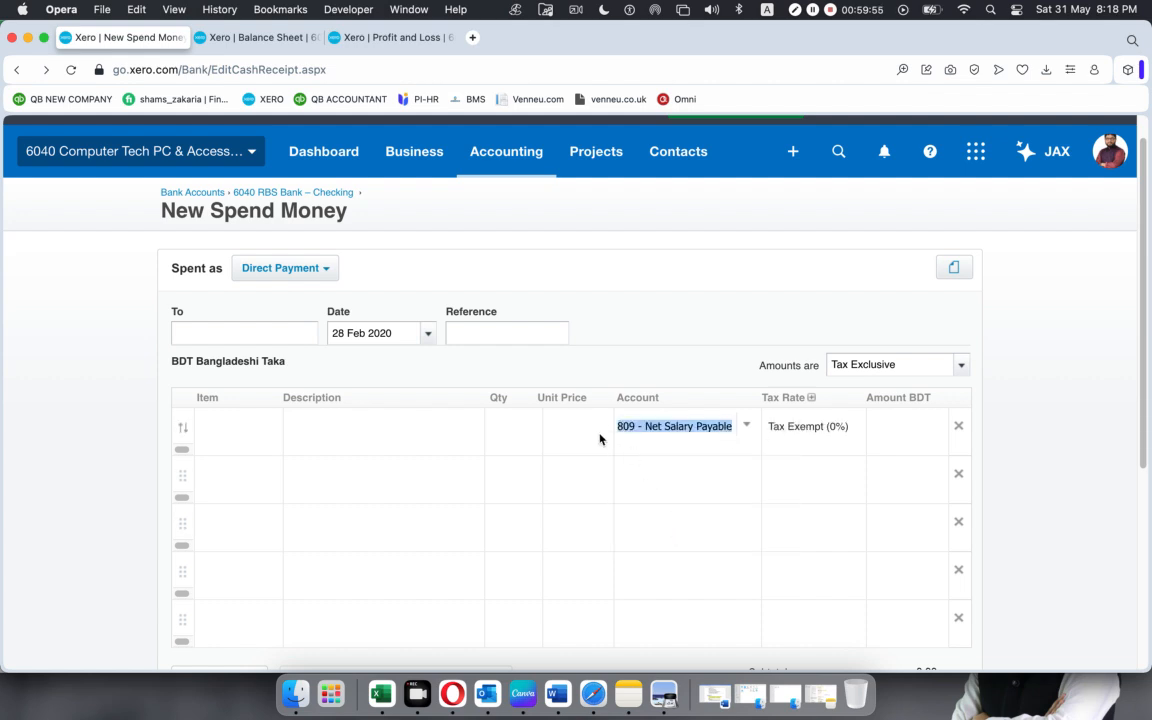
click(517, 433)
text(1)
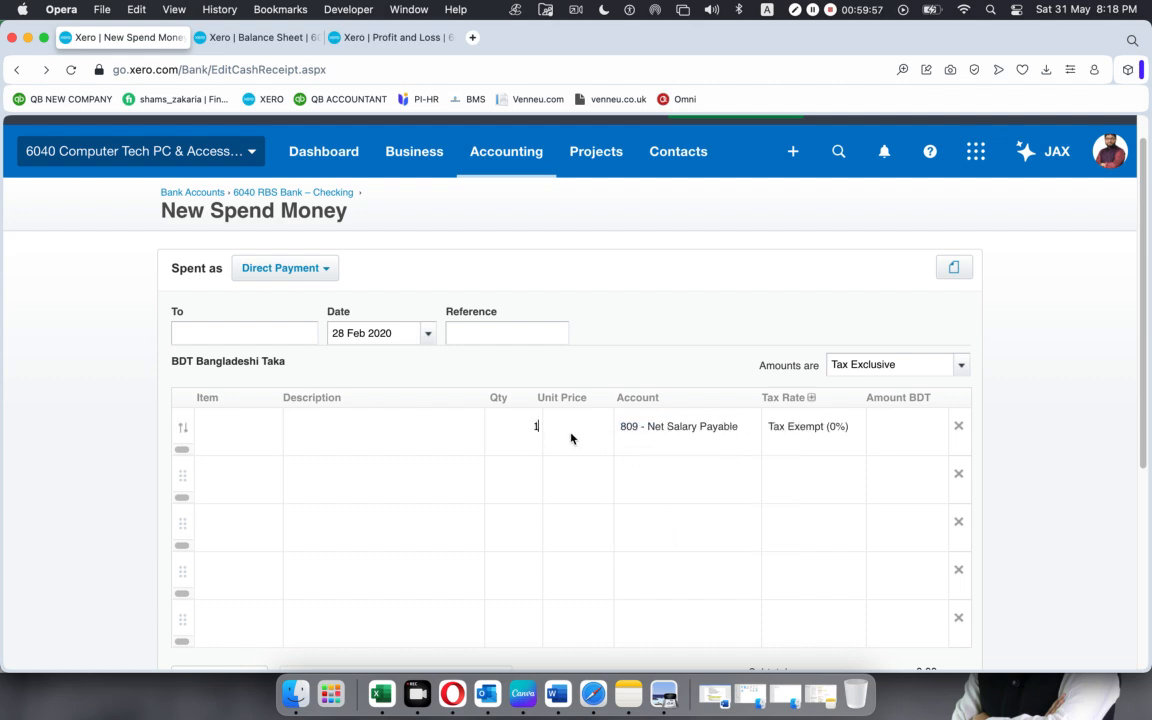
click(571, 437)
Copy the net salary from the Journal UK Payslip workbook in Excel, set the line's unit price to 4885.6 in Opera, and try to save.
key(super+Tab)
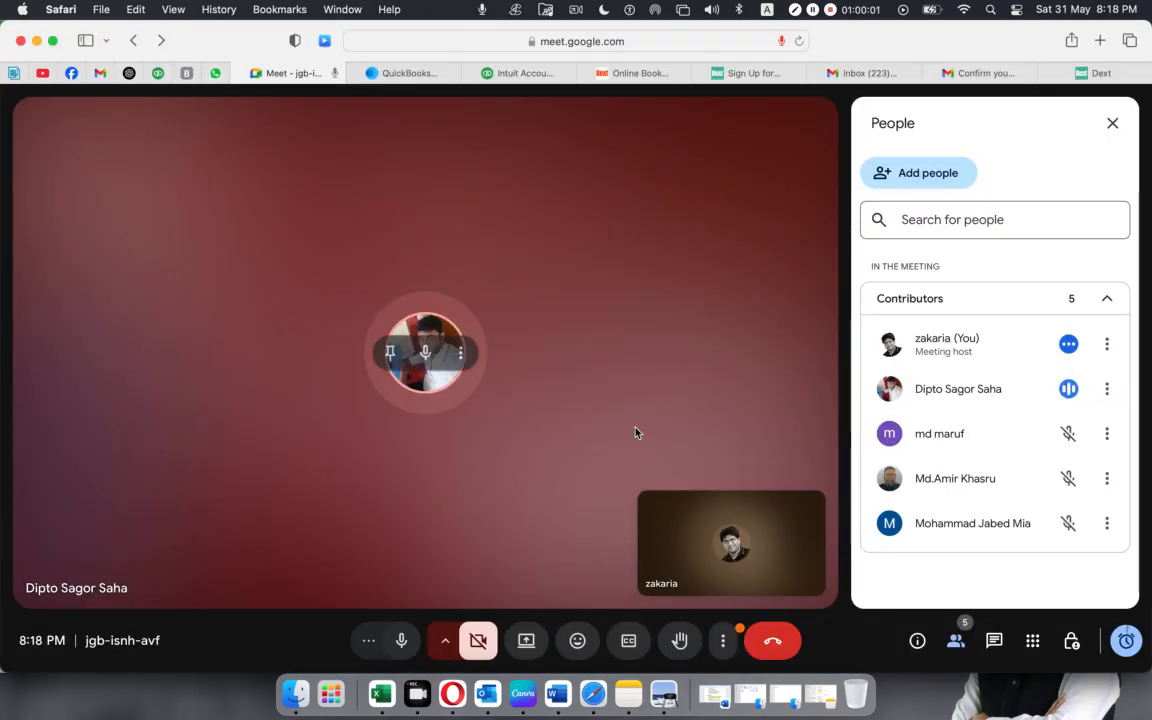
key(super+Tab)
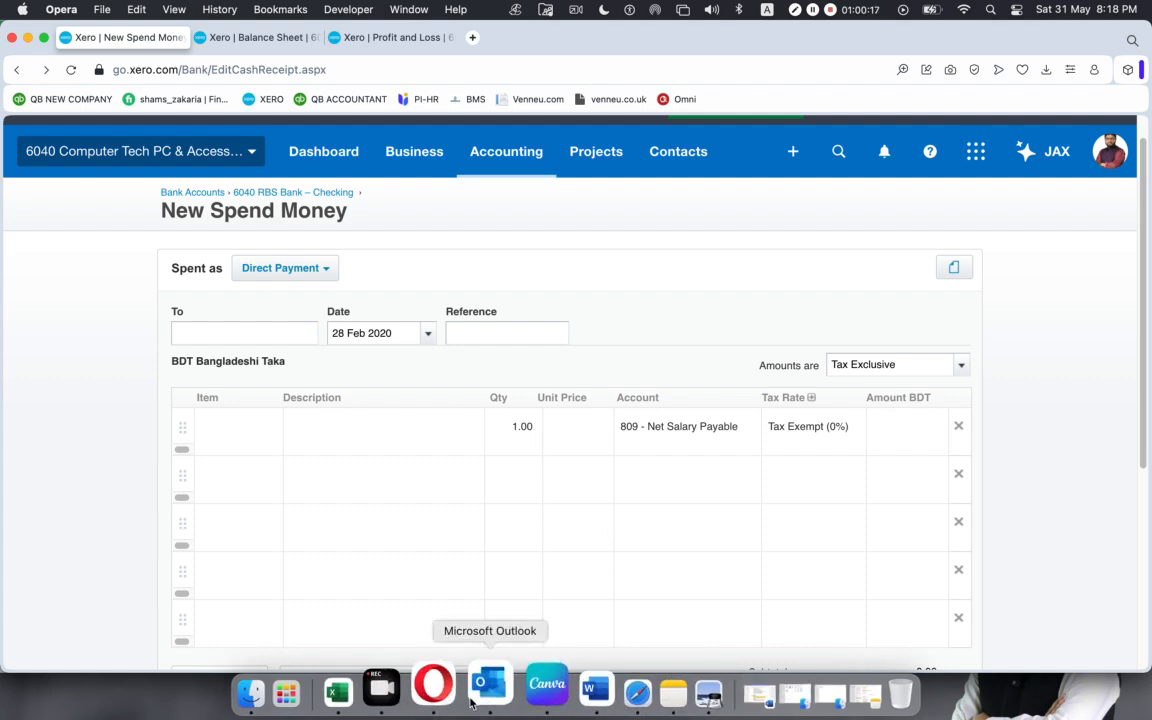
click(369, 686)
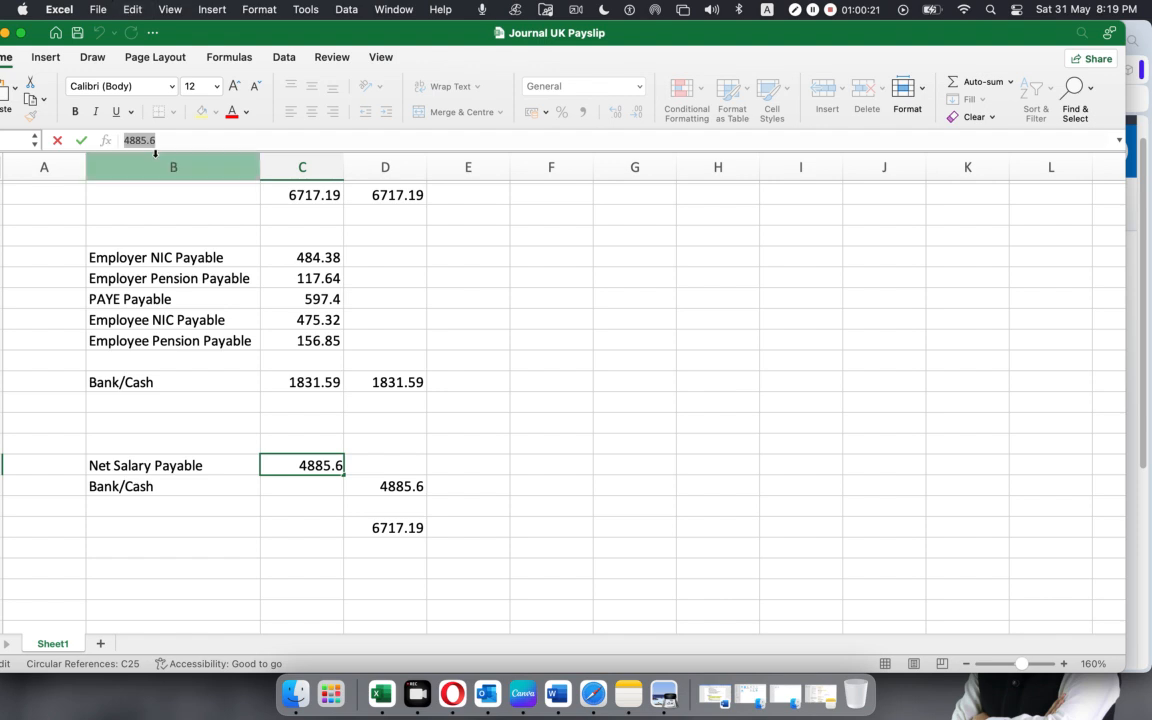
key(super+Tab)
click(586, 440)
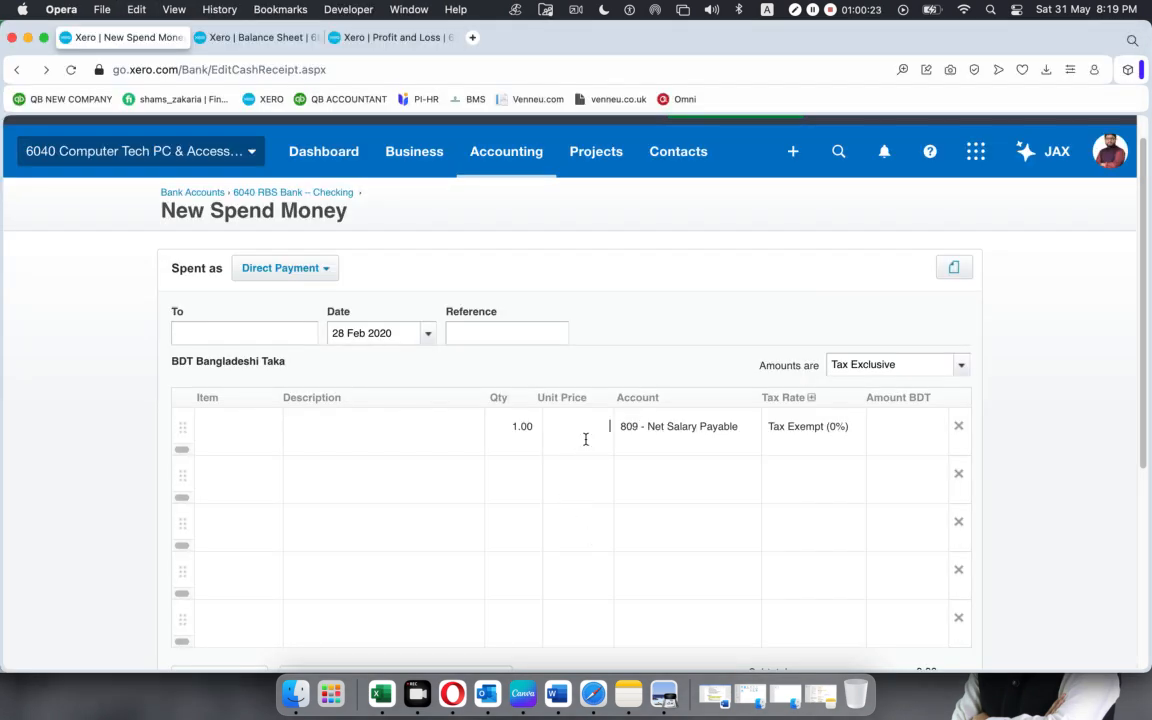
text(4885.6)
click(642, 320)
scroll(679, 450, down, 5)
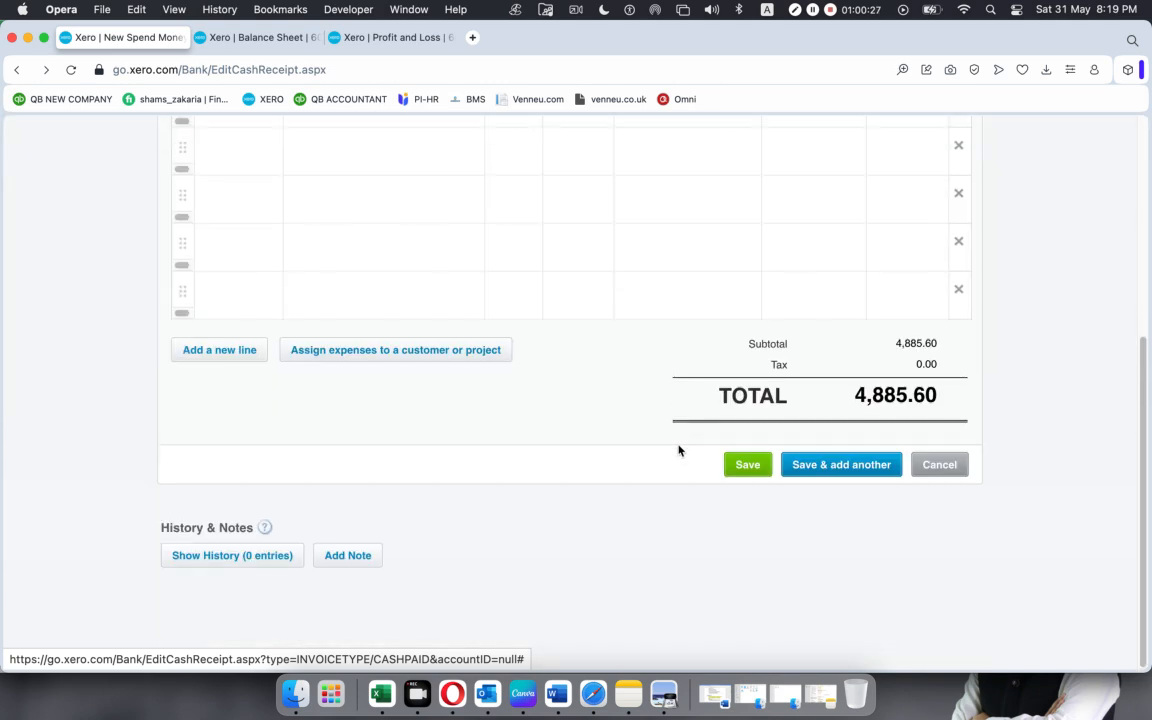
click(745, 466)
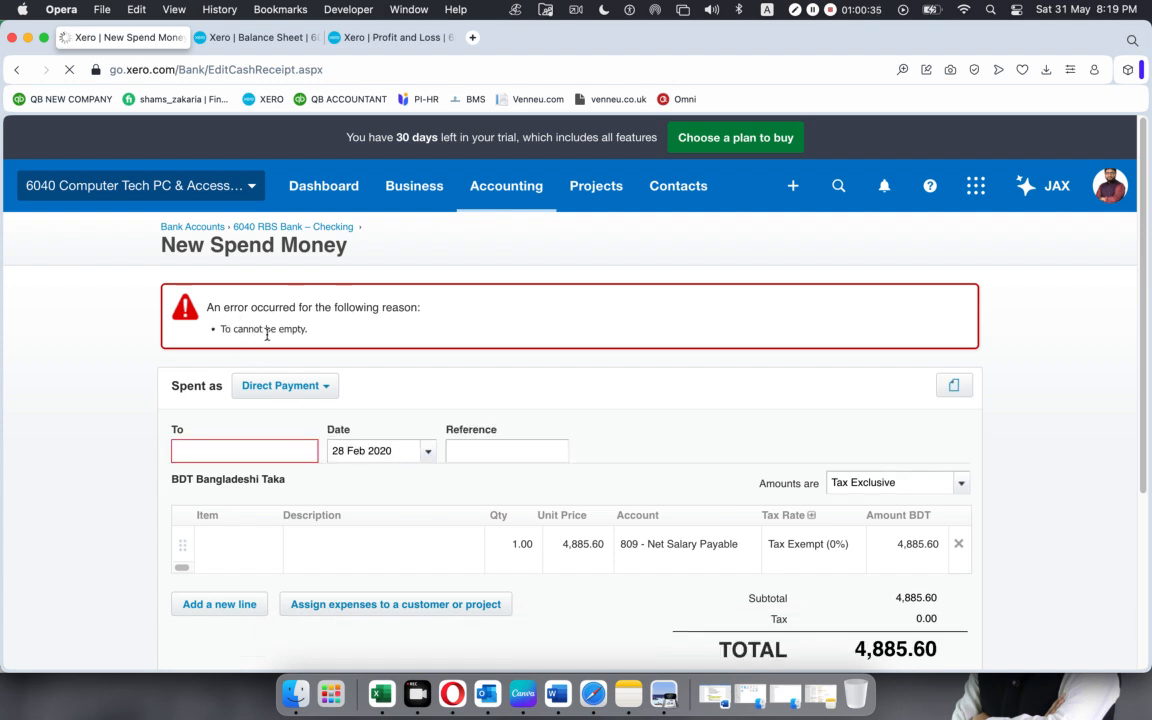
Enter Salary Paid as a new contact for the payee and try to save the payment again.
click(230, 452)
text(alary Paid)
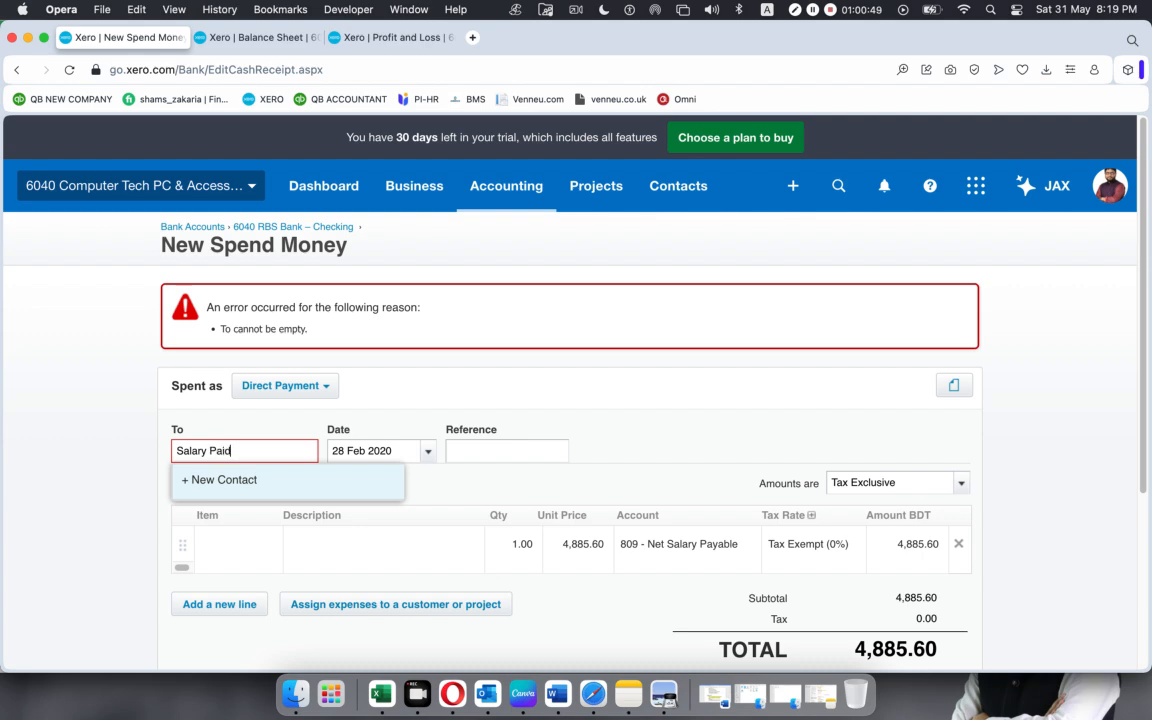
click(258, 477)
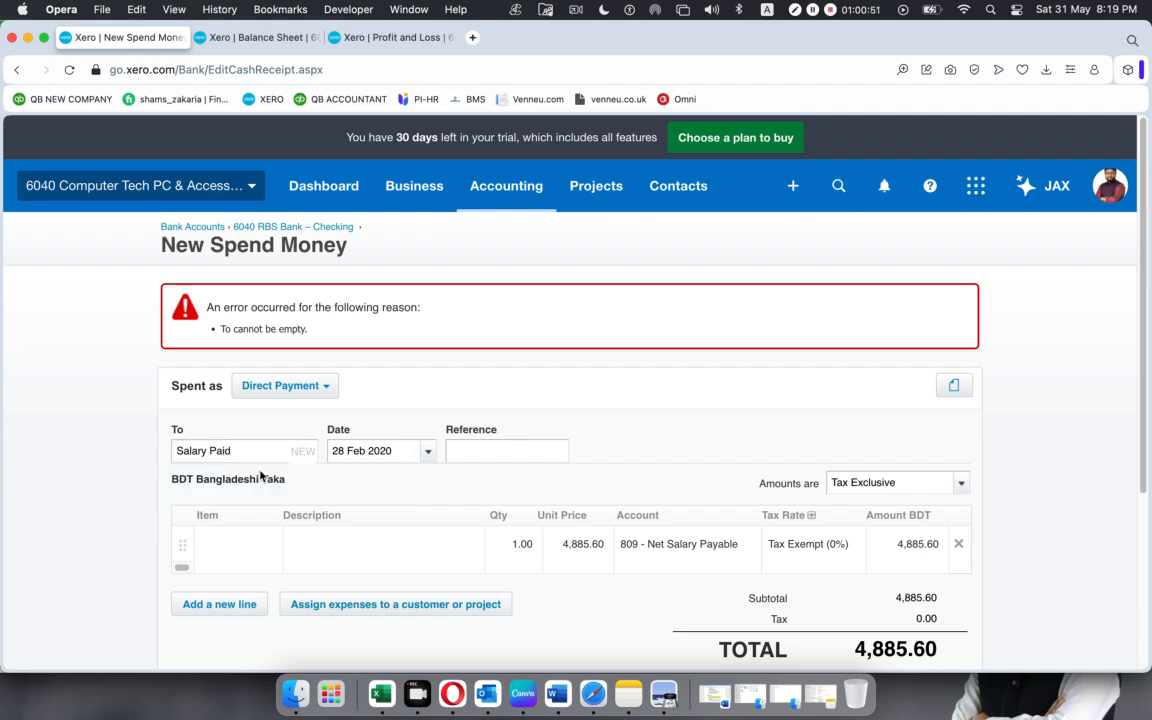
scroll(606, 452, down, 3)
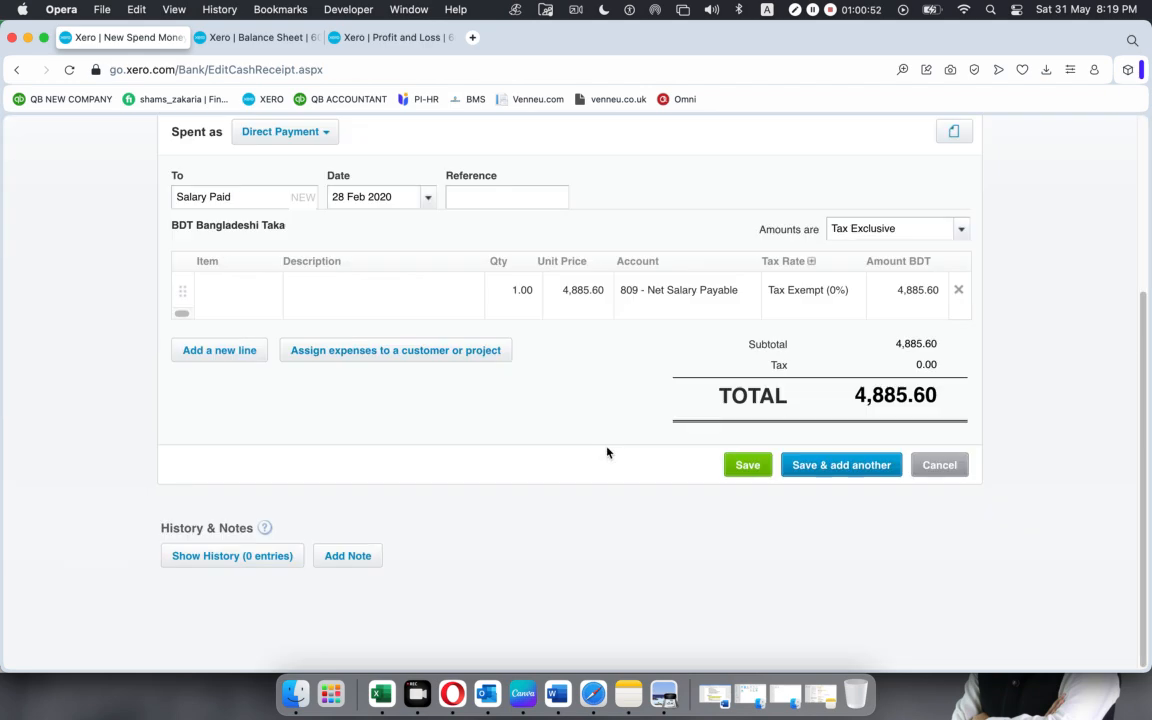
click(750, 466)
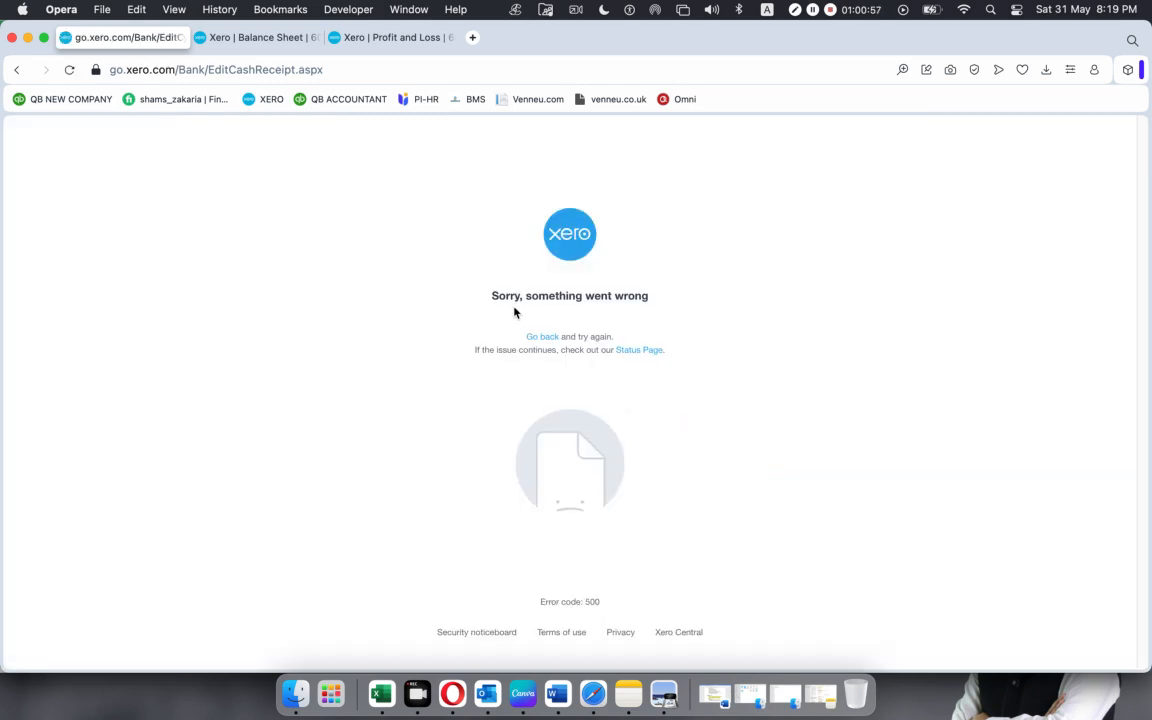
Reload the payment page and refresh the Balance Sheet report to check the net salary payable.
click(69, 70)
click(270, 38)
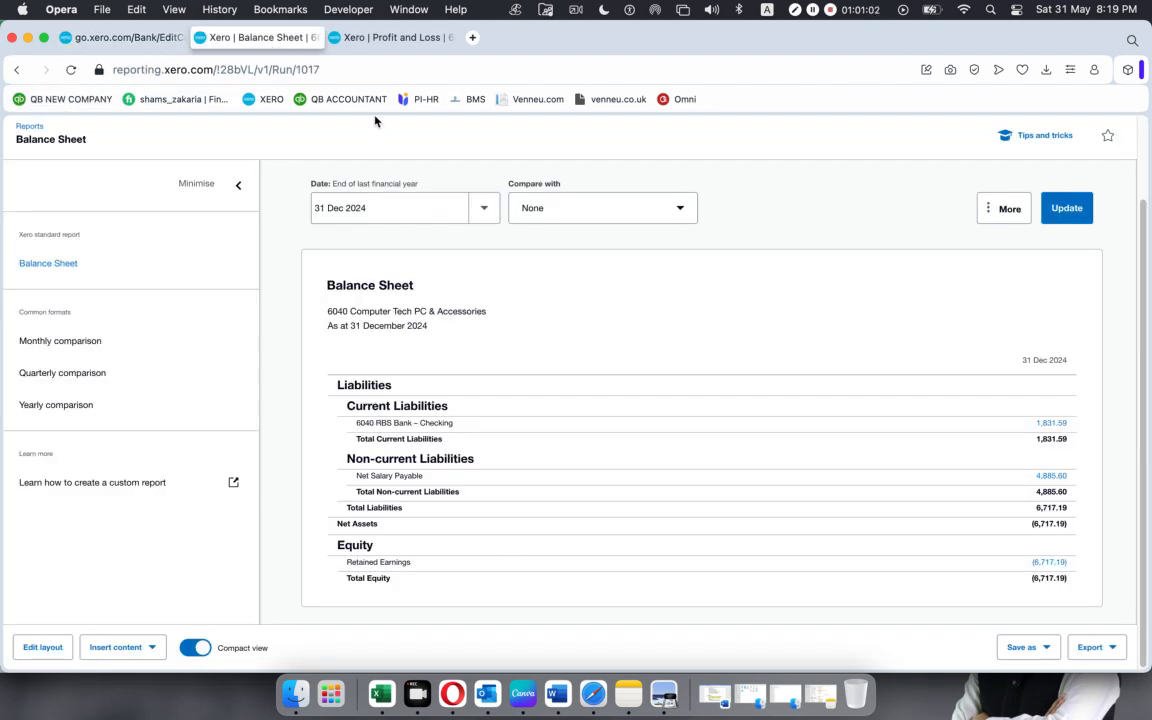
click(70, 69)
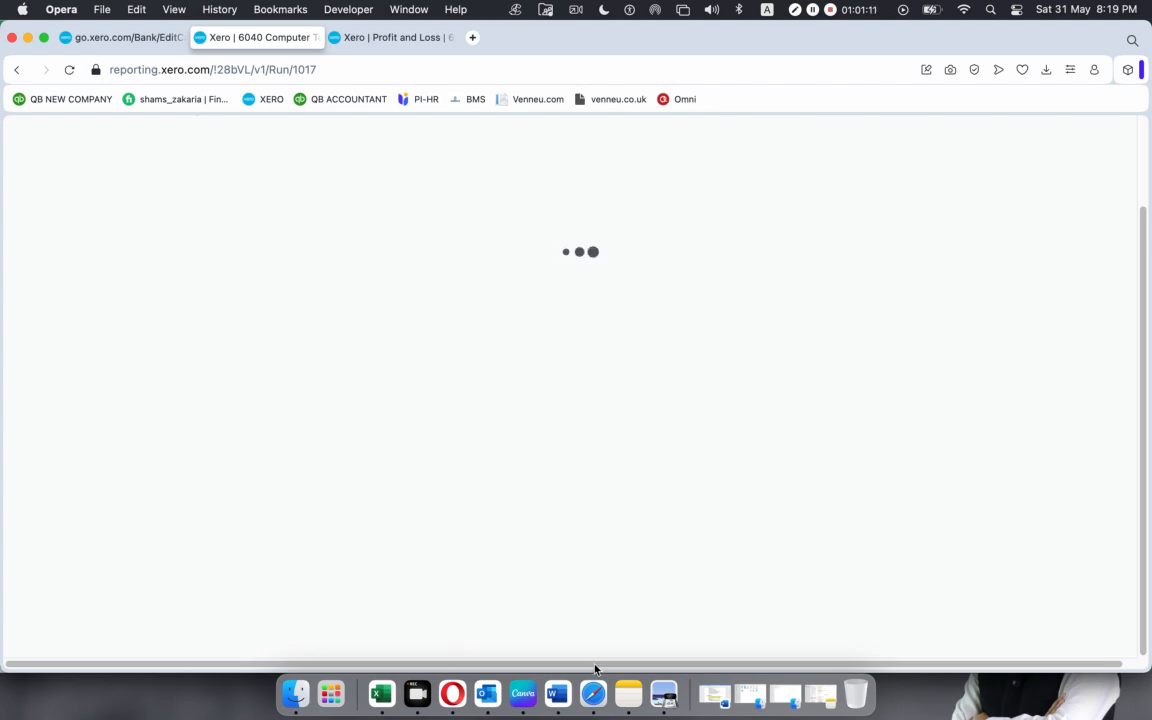
Switch to the Google Meet call in Safari, admit the next waiting participant and start presenting the screen, allowing meet.google.com to observe it.
click(593, 693)
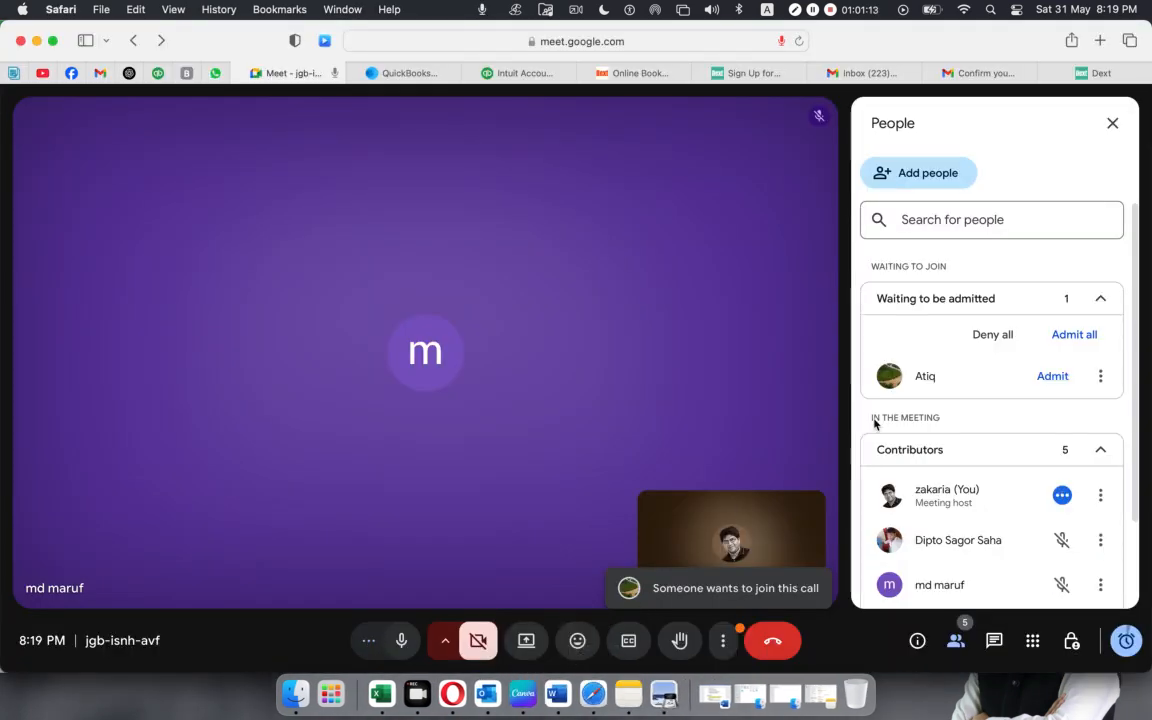
click(1051, 376)
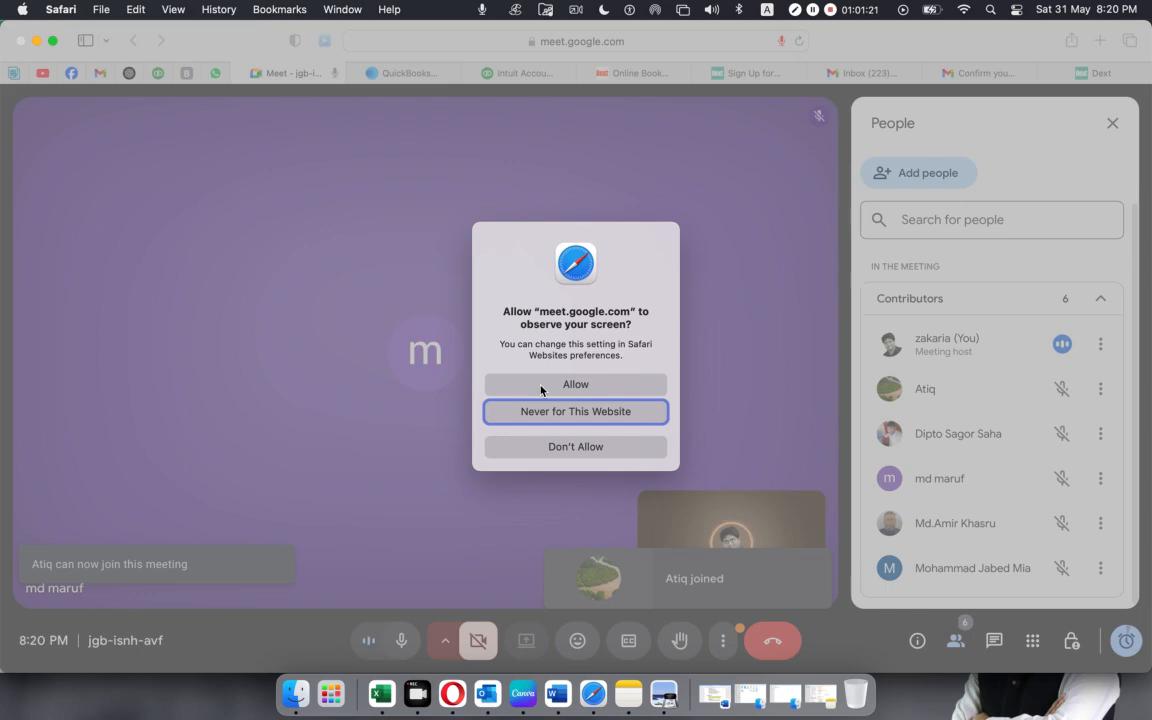
click(540, 385)
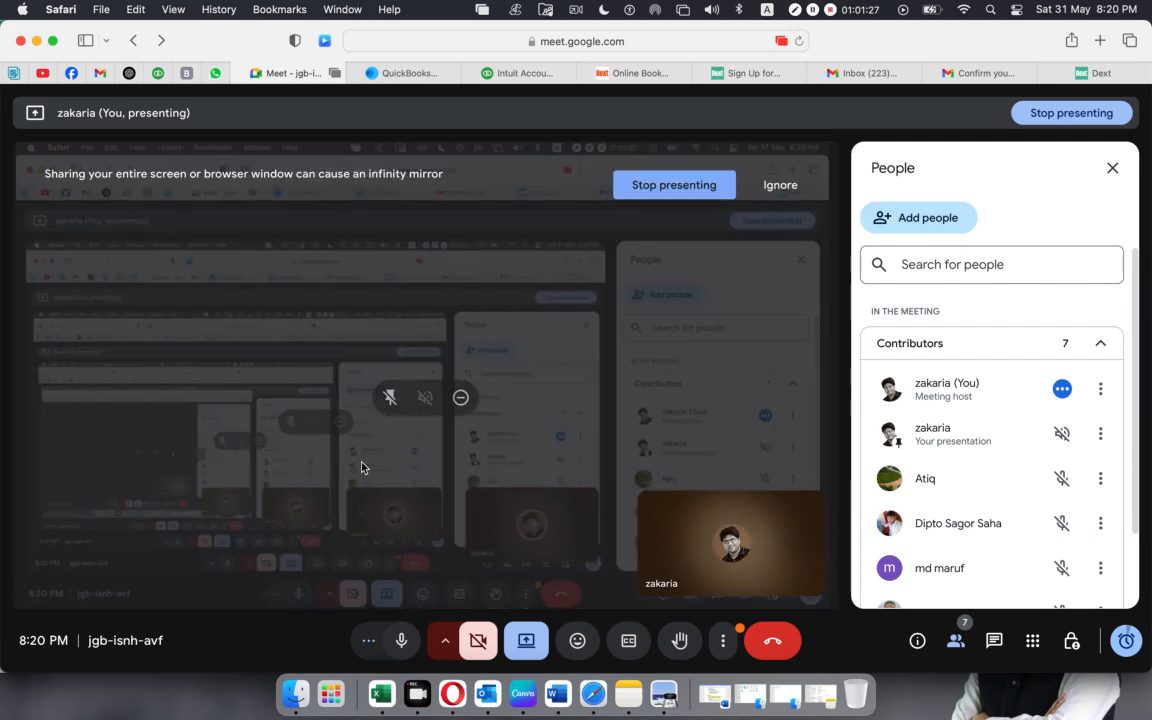
Switch to Opera, try going back to the payment form, check the Balance Sheet and Profit and Loss reports, and close the payment tab.
click(449, 688)
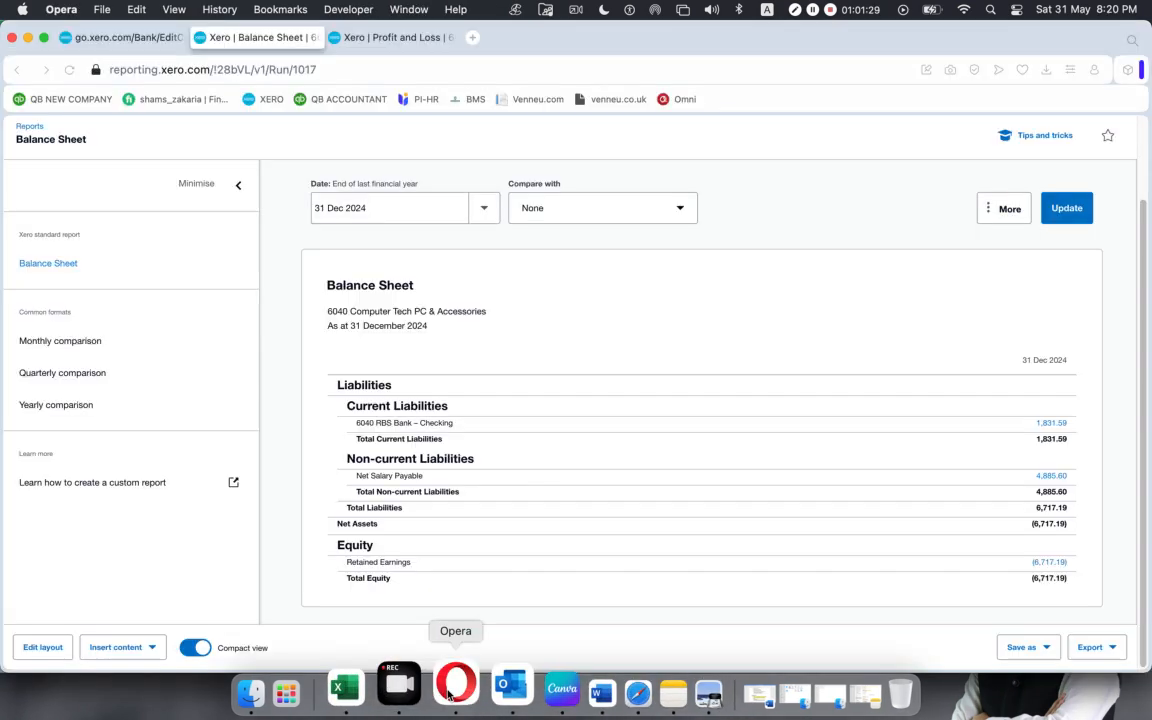
click(148, 37)
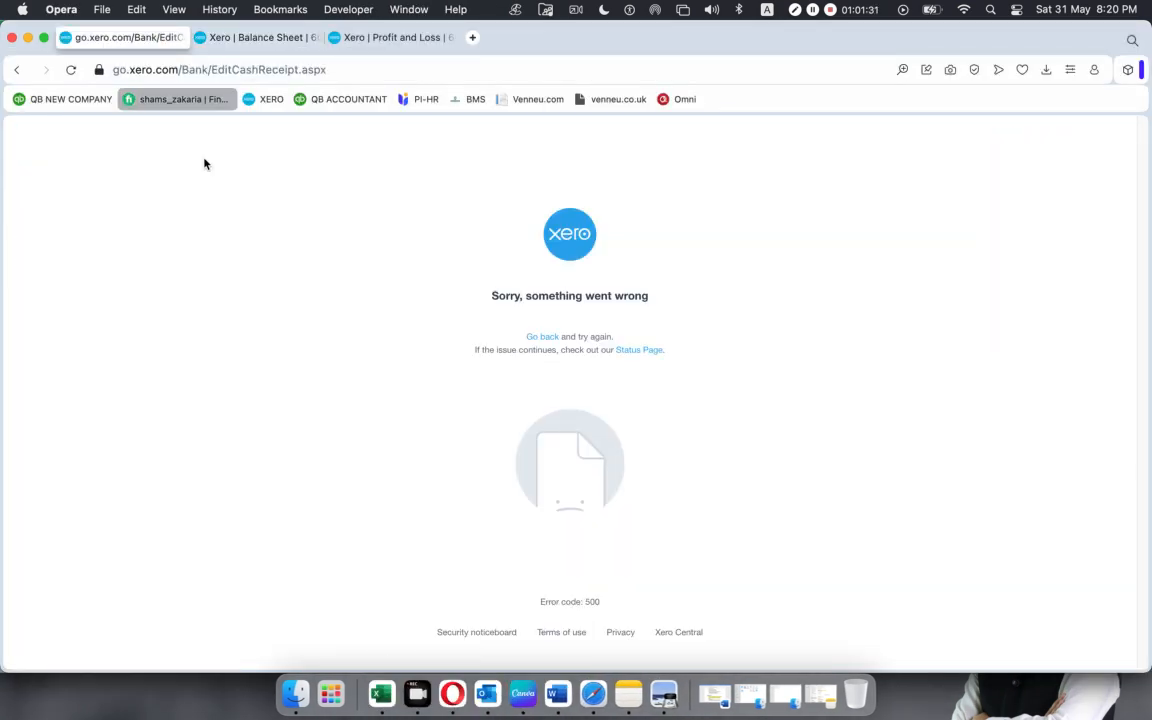
click(537, 340)
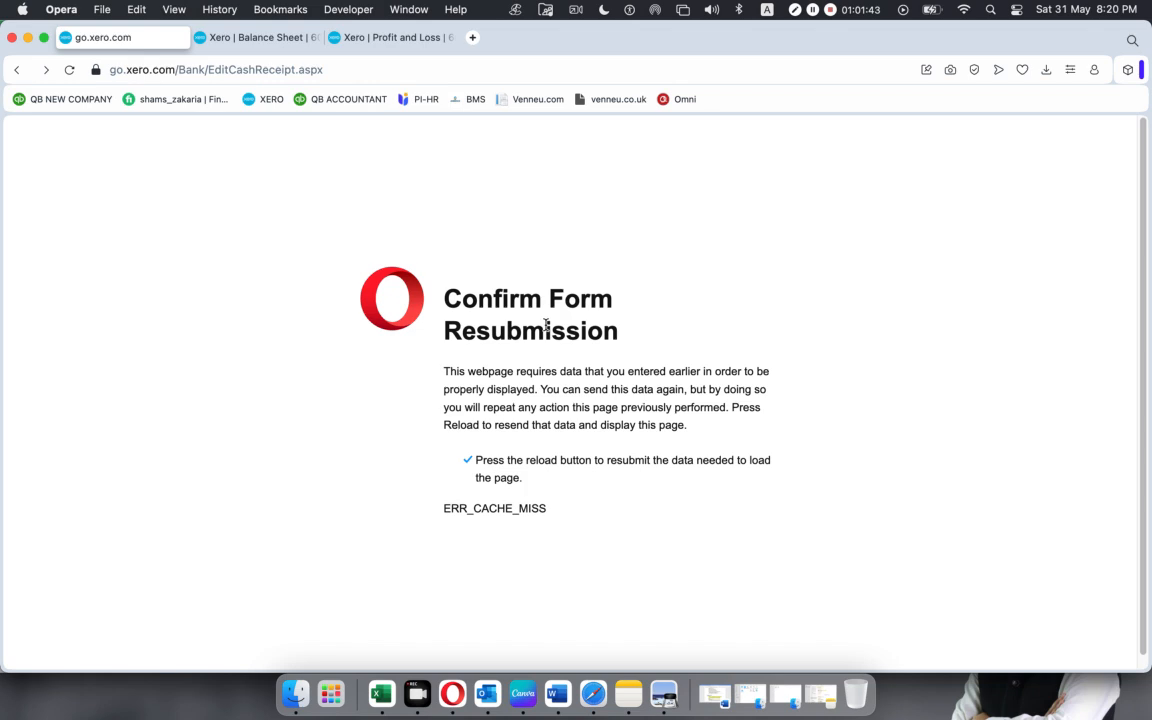
click(235, 37)
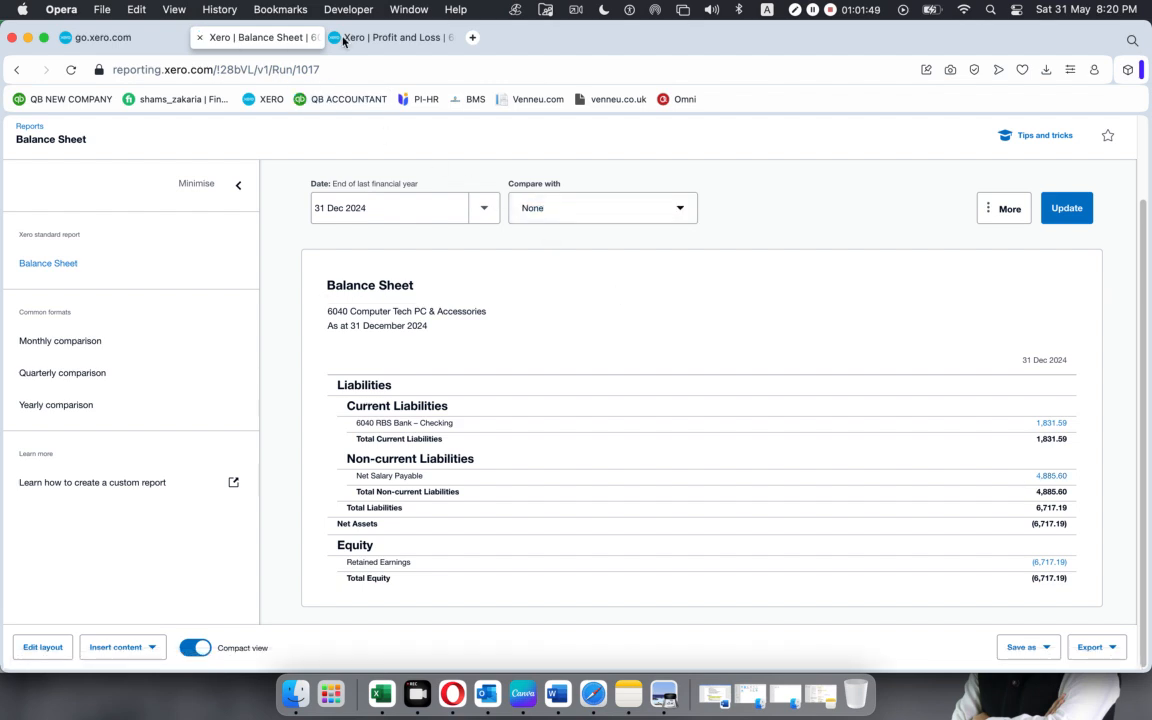
click(383, 38)
click(66, 37)
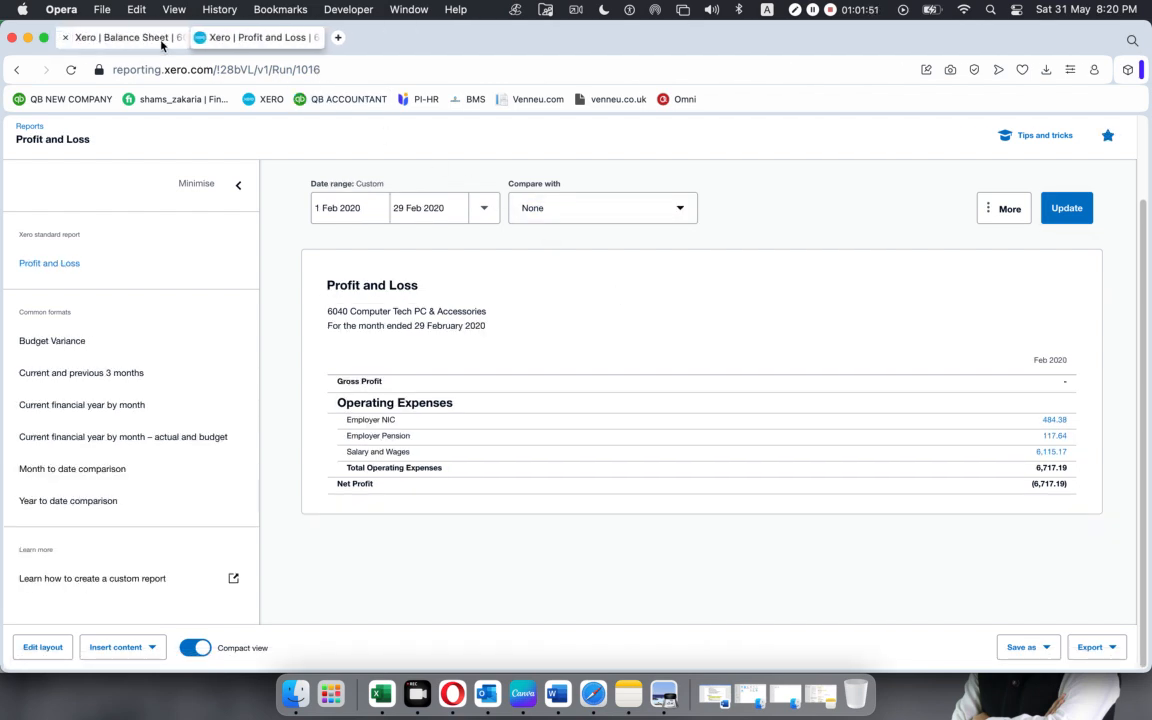
Clear the screen by minimising the Xero, Google Meet and Journal UK Payslip windows and closing SUMMARIES.pdf.
click(28, 38)
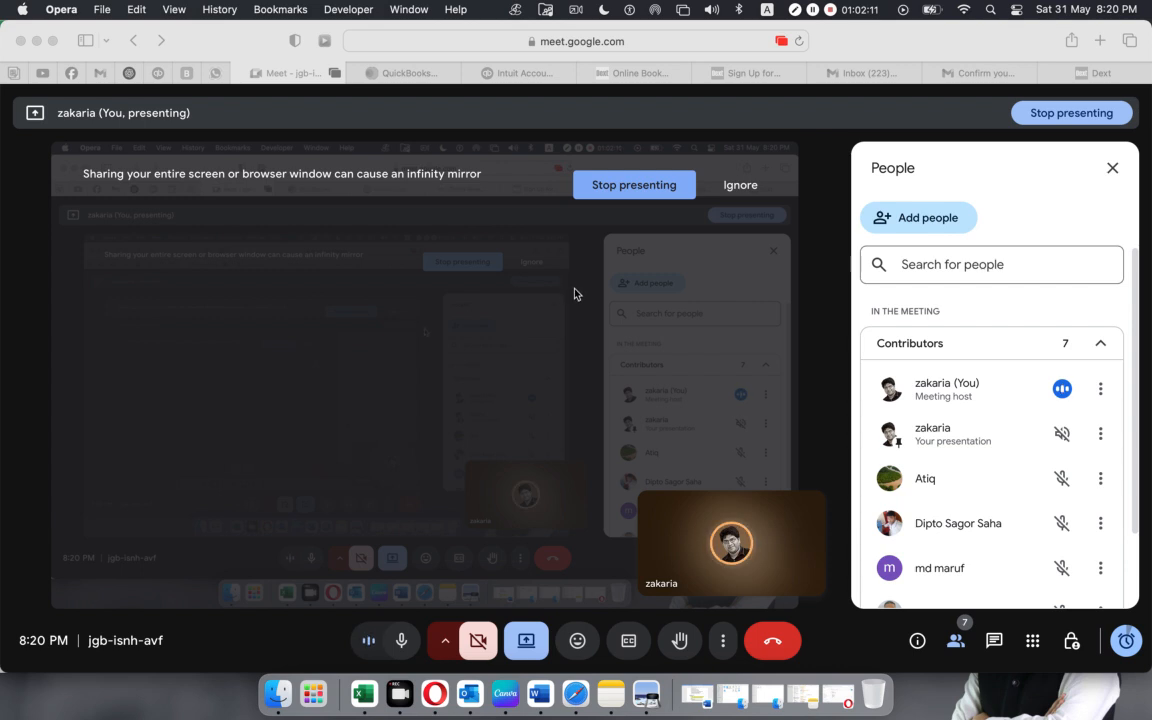
click(434, 374)
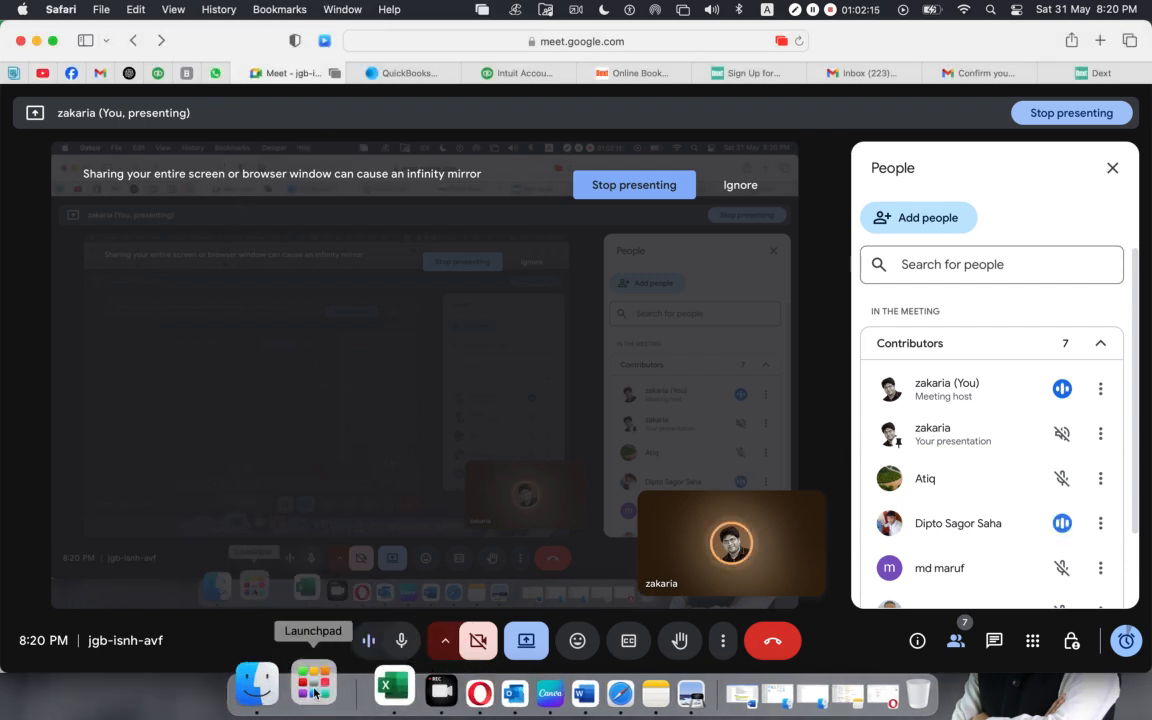
click(36, 41)
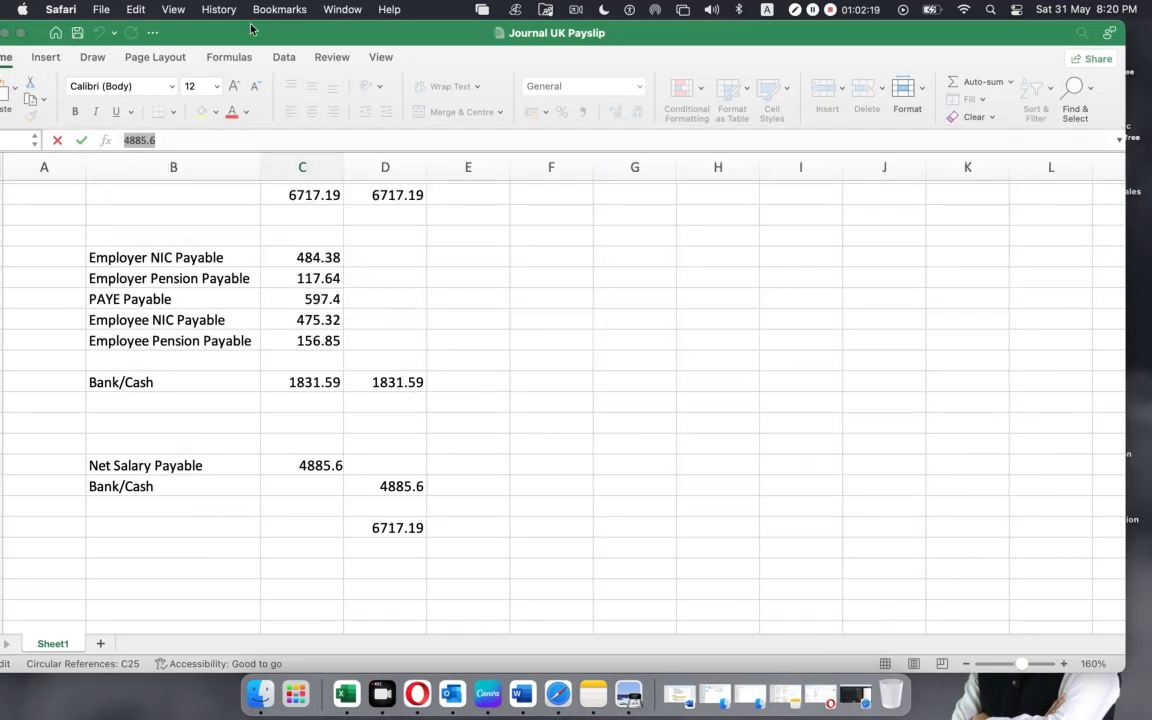
drag(247, 30, 297, 30)
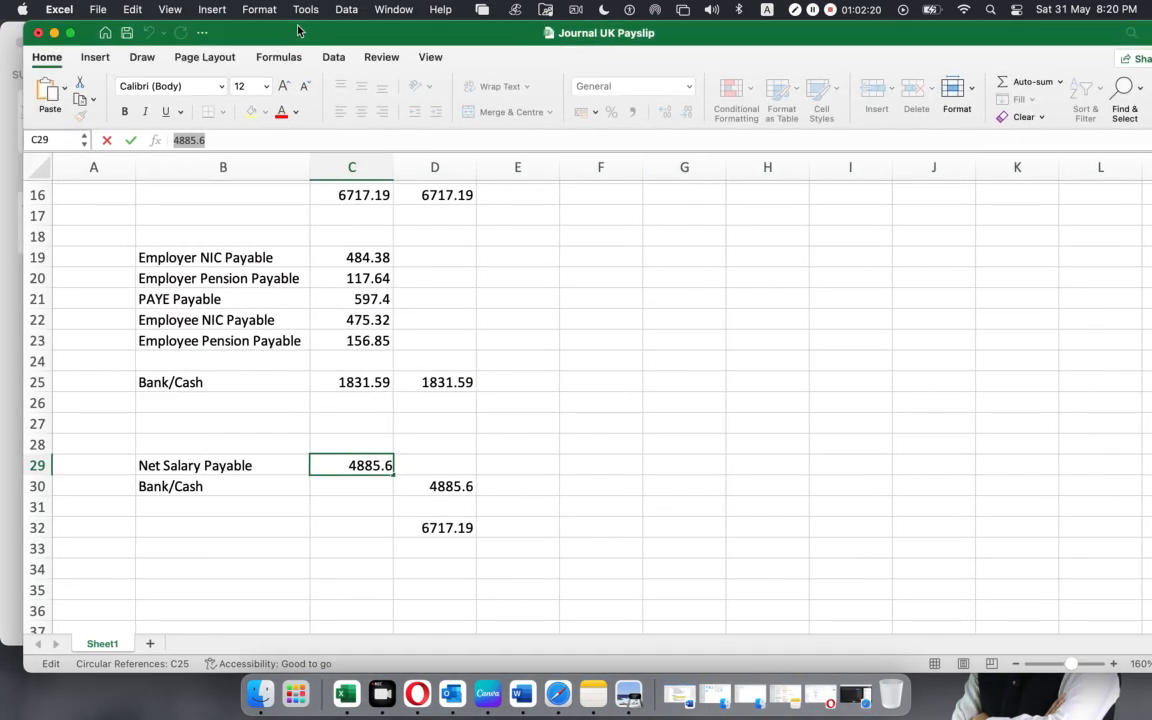
click(54, 33)
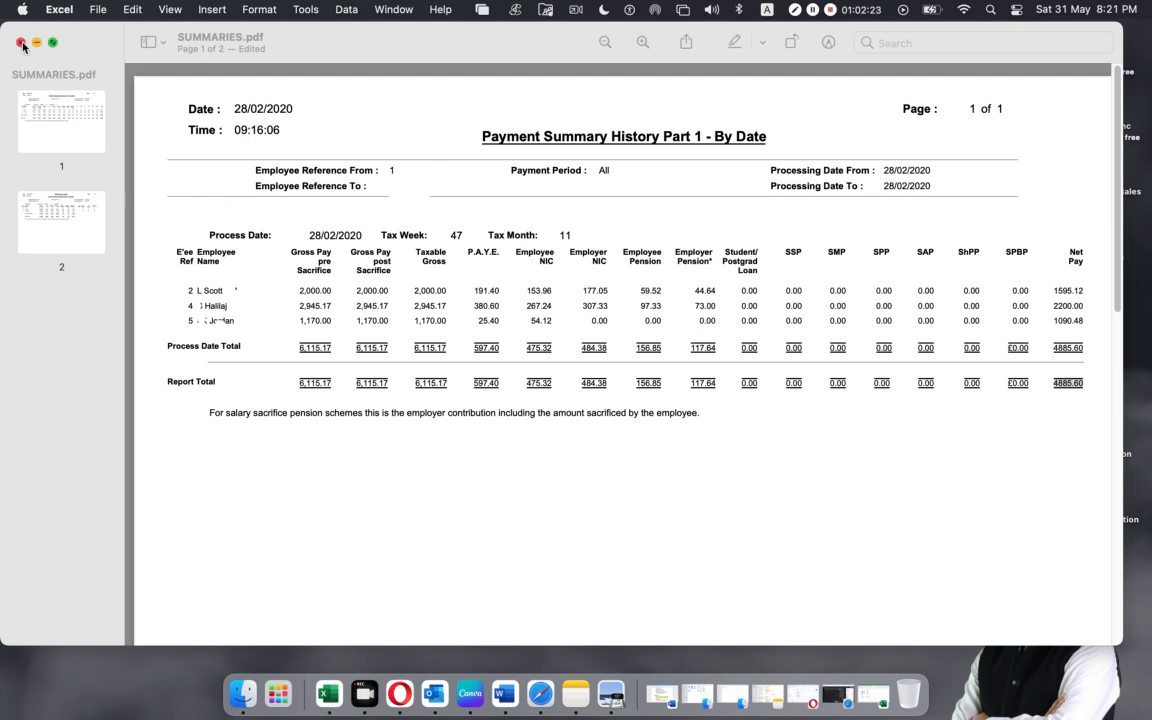
click(20, 43)
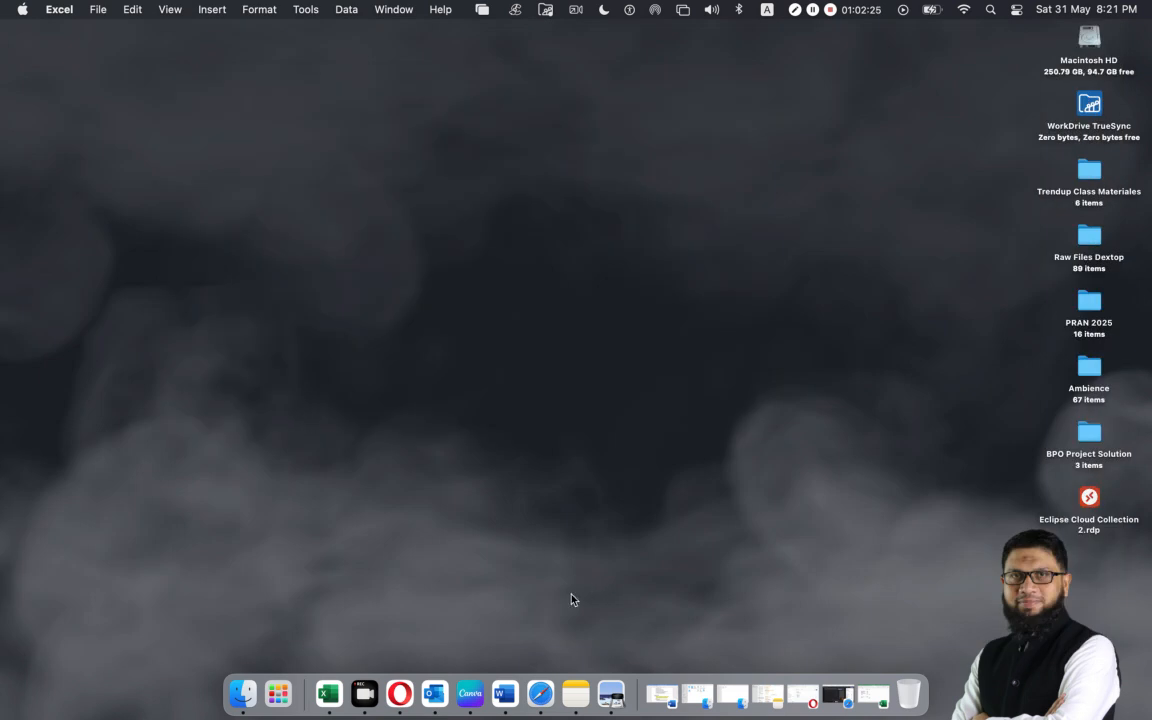
In Finder, open the Payroll folder inside Trendup Class Materiales, Total 13 Classes, Xero, Xero-05.
click(1088, 172)
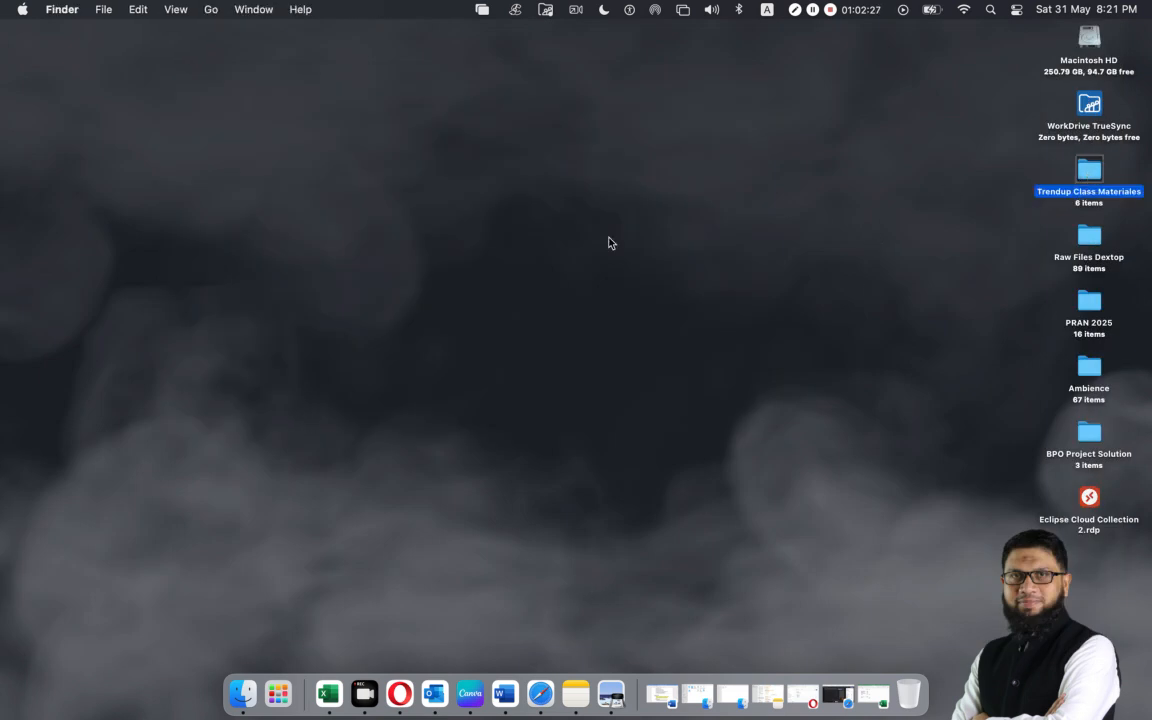
key(super+o)
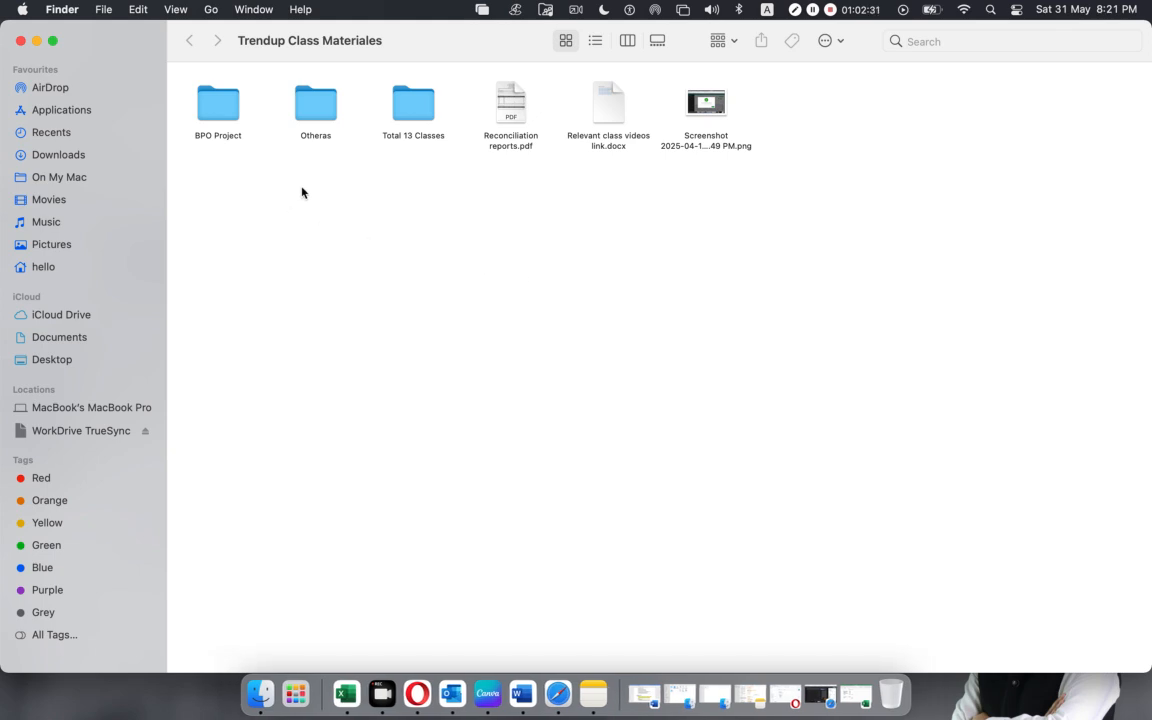
double_click(409, 109)
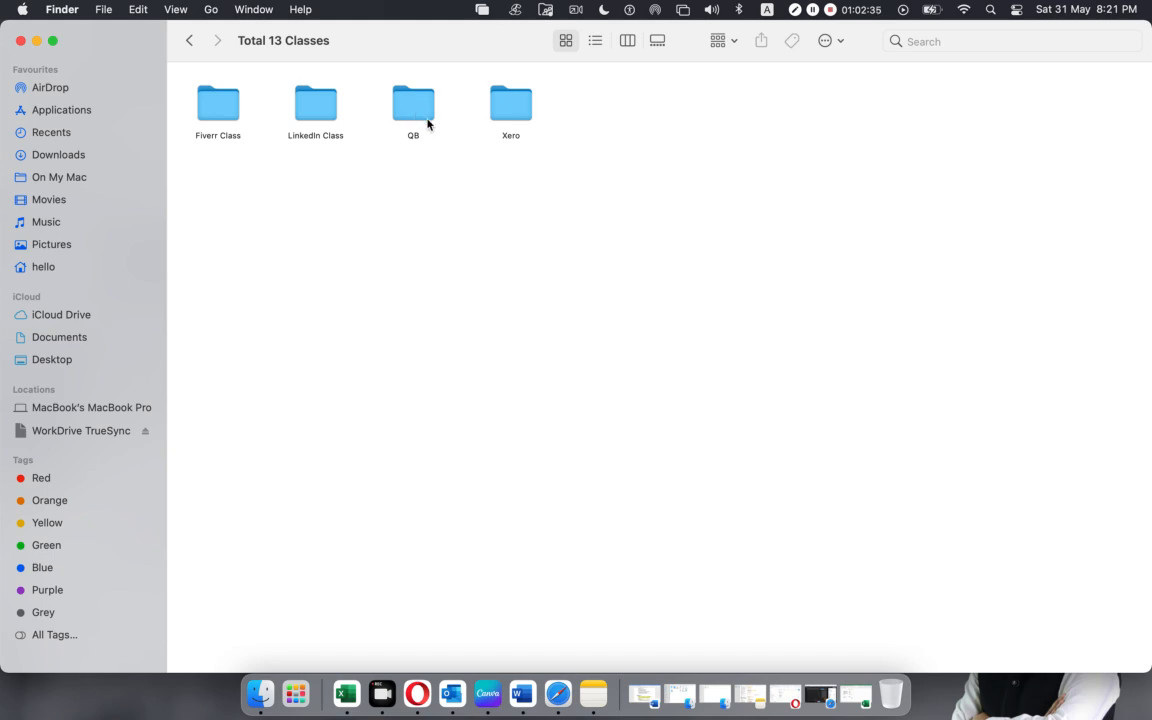
double_click(509, 118)
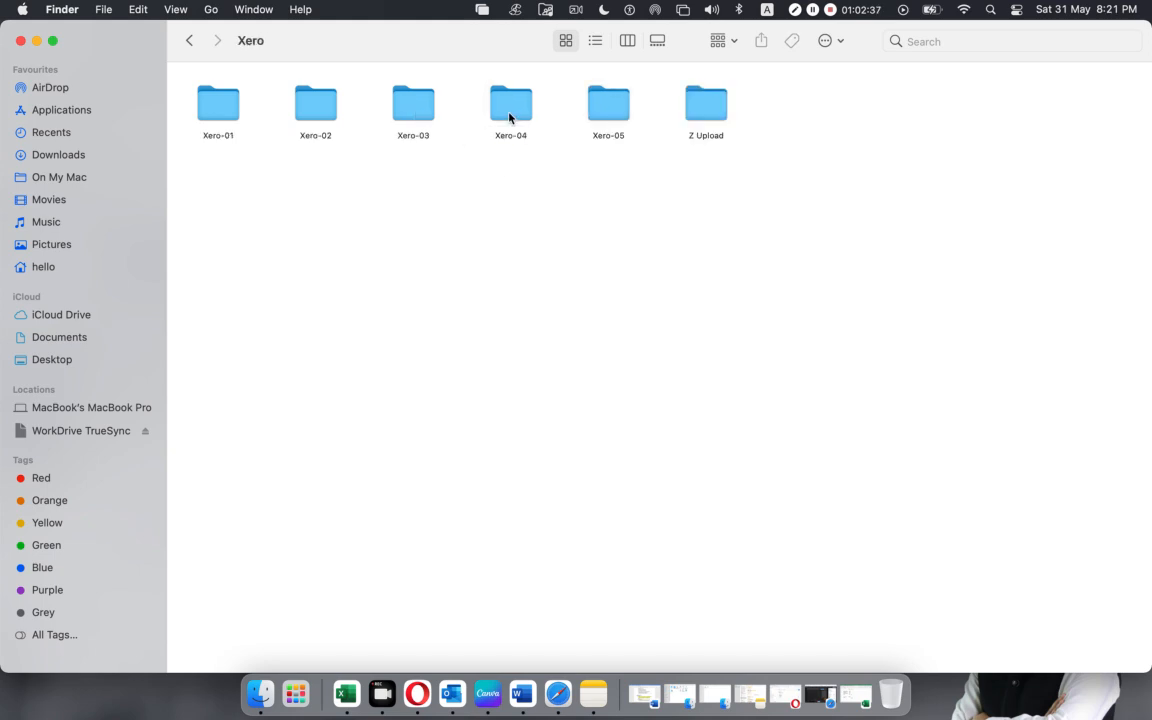
double_click(611, 108)
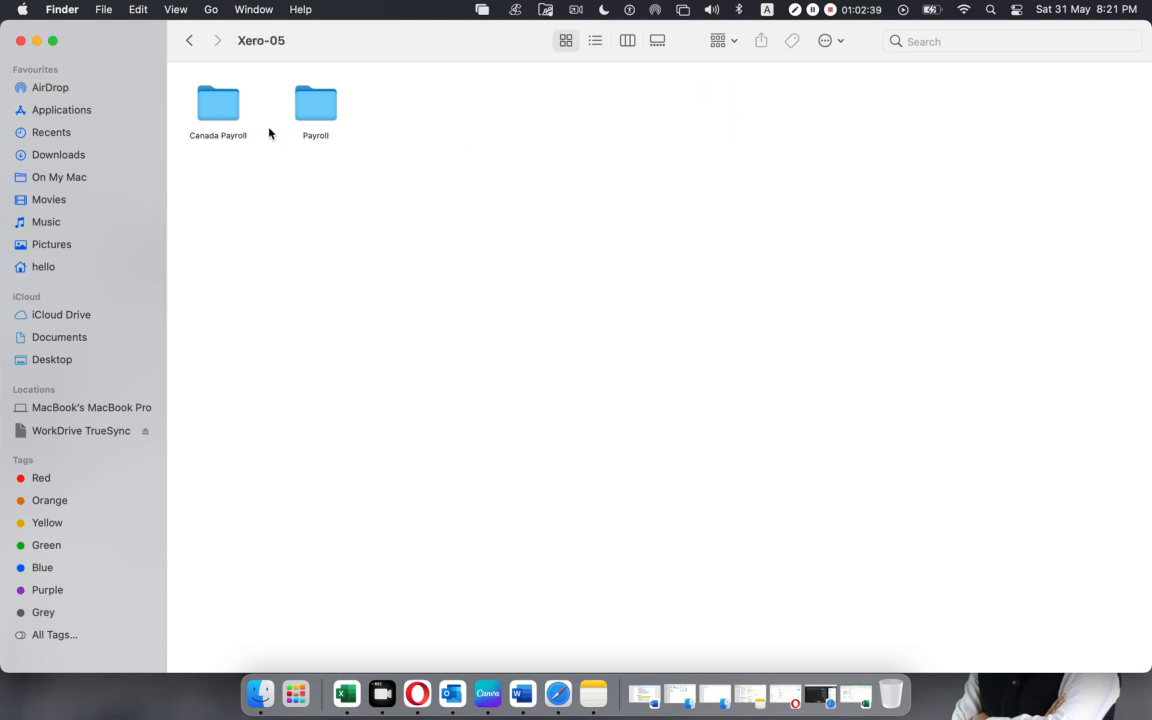
double_click(323, 113)
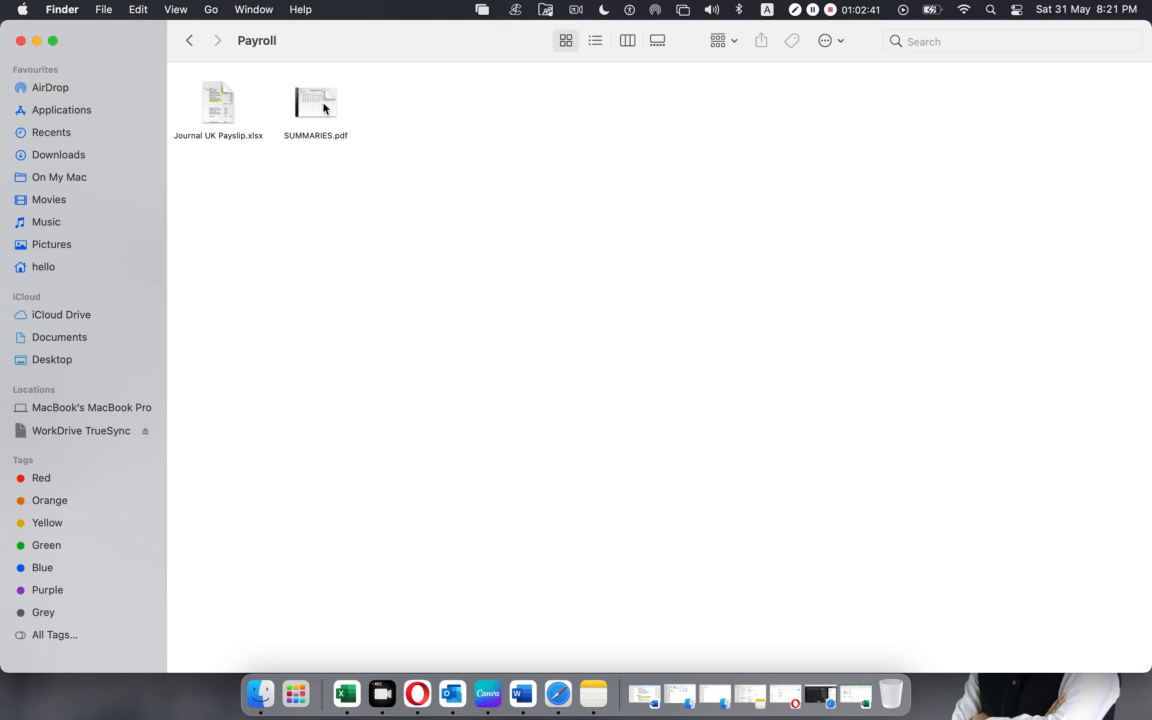
Copy both Journal UK Payslip.xlsx and SUMMARIES.pdf from the Payroll folder.
drag(397, 109, 162, 170)
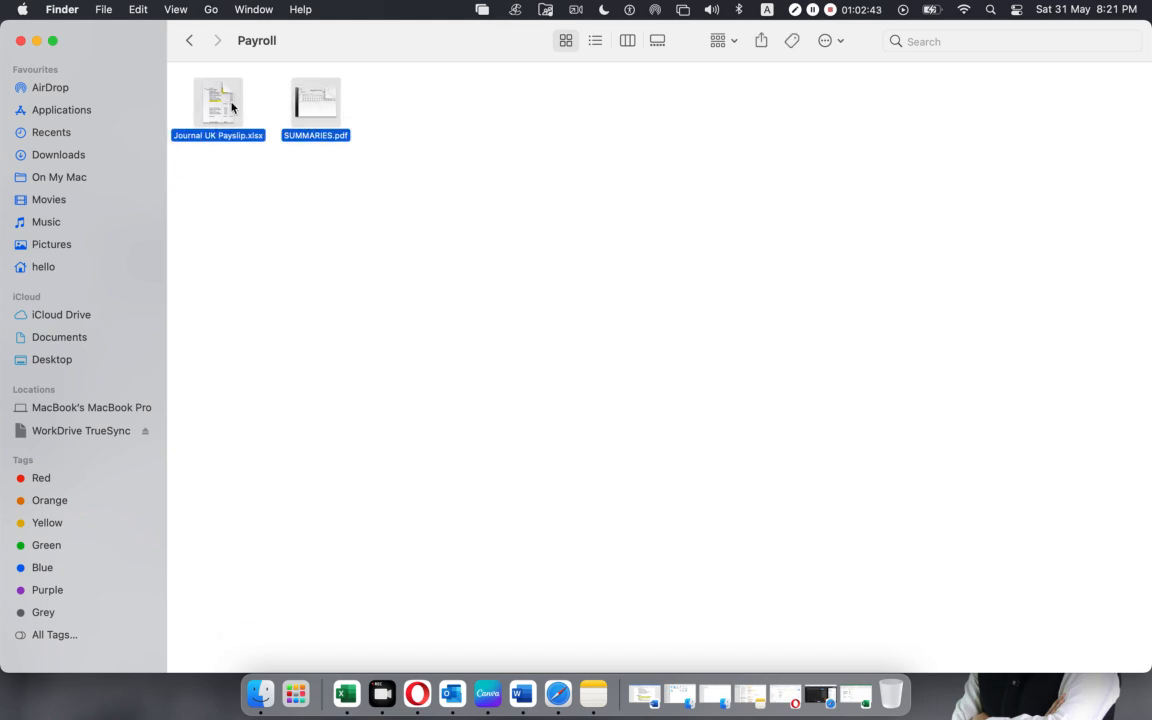
right_click(229, 107)
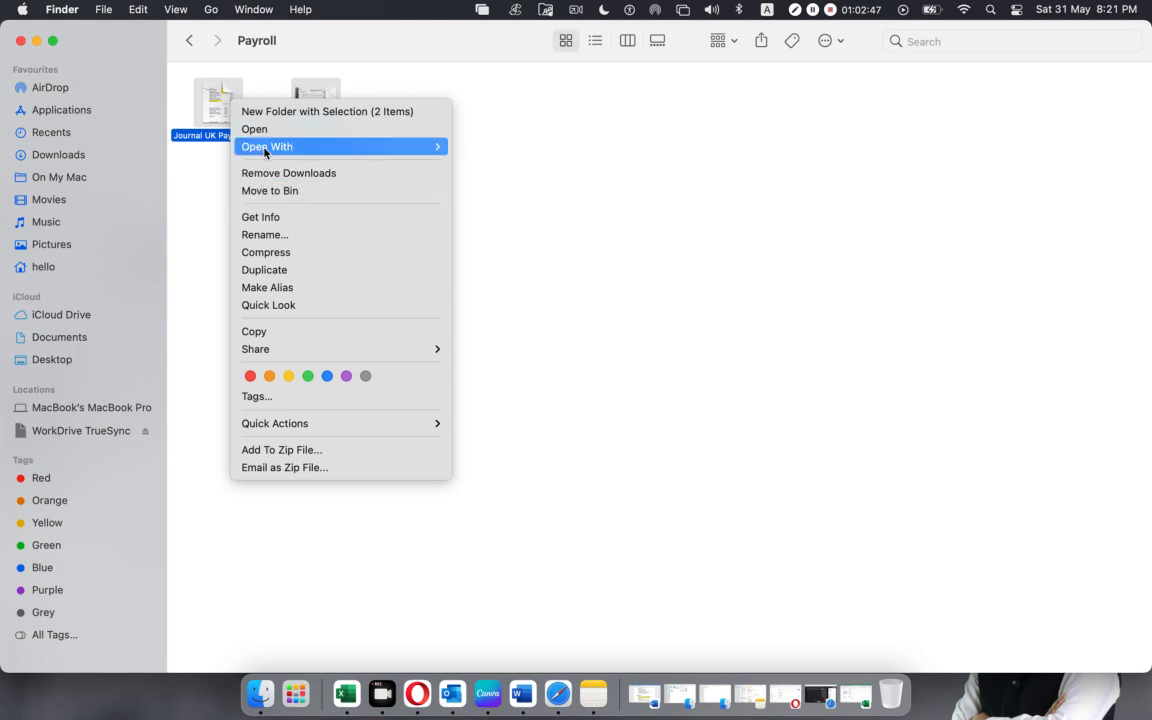
click(275, 332)
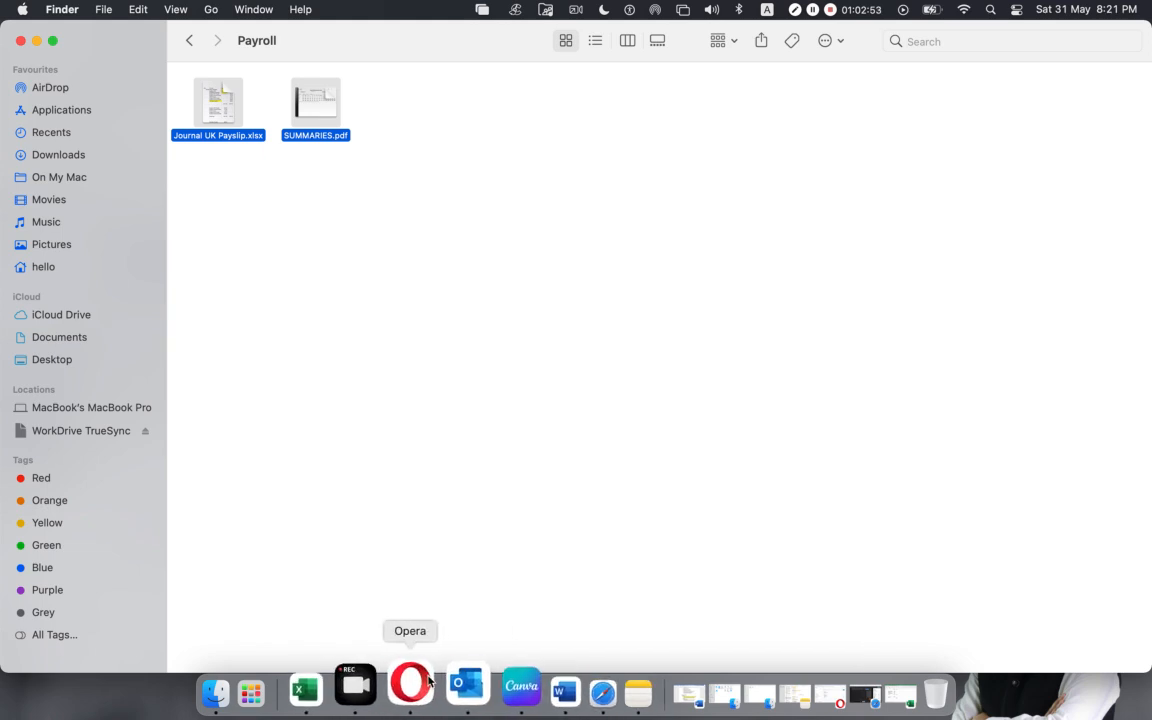
Switch to the Google Meet call in Safari, look through the participant list and minimise the window.
click(555, 685)
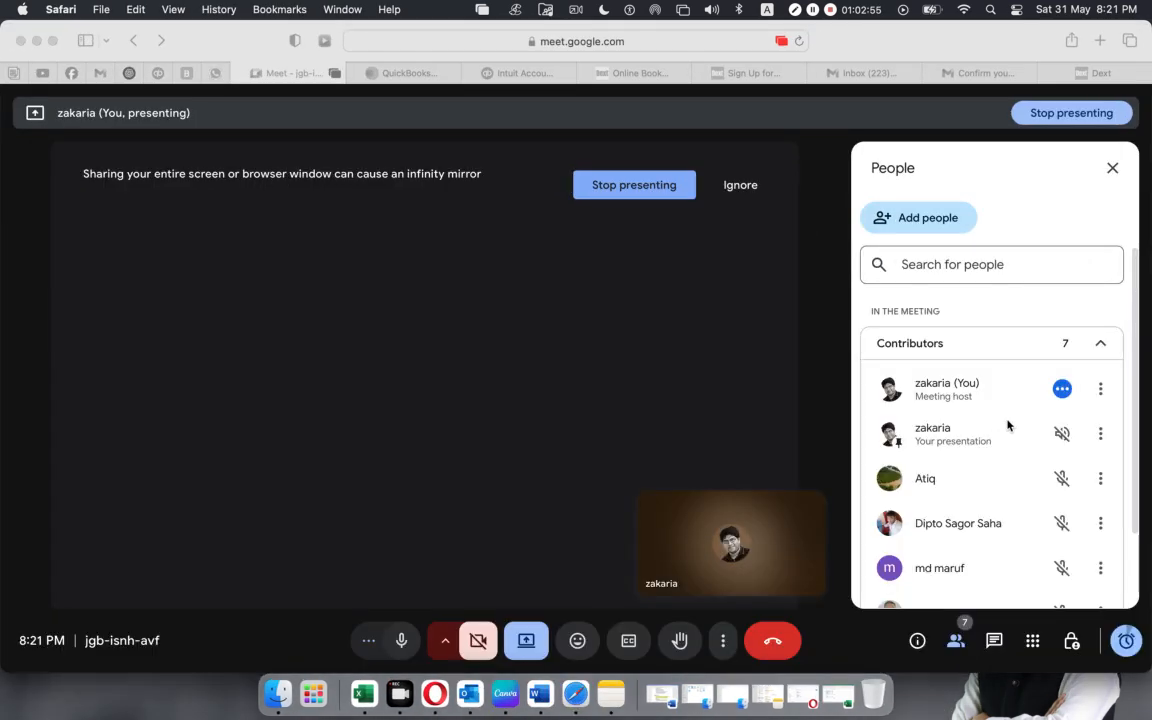
scroll(1008, 426, down, 2)
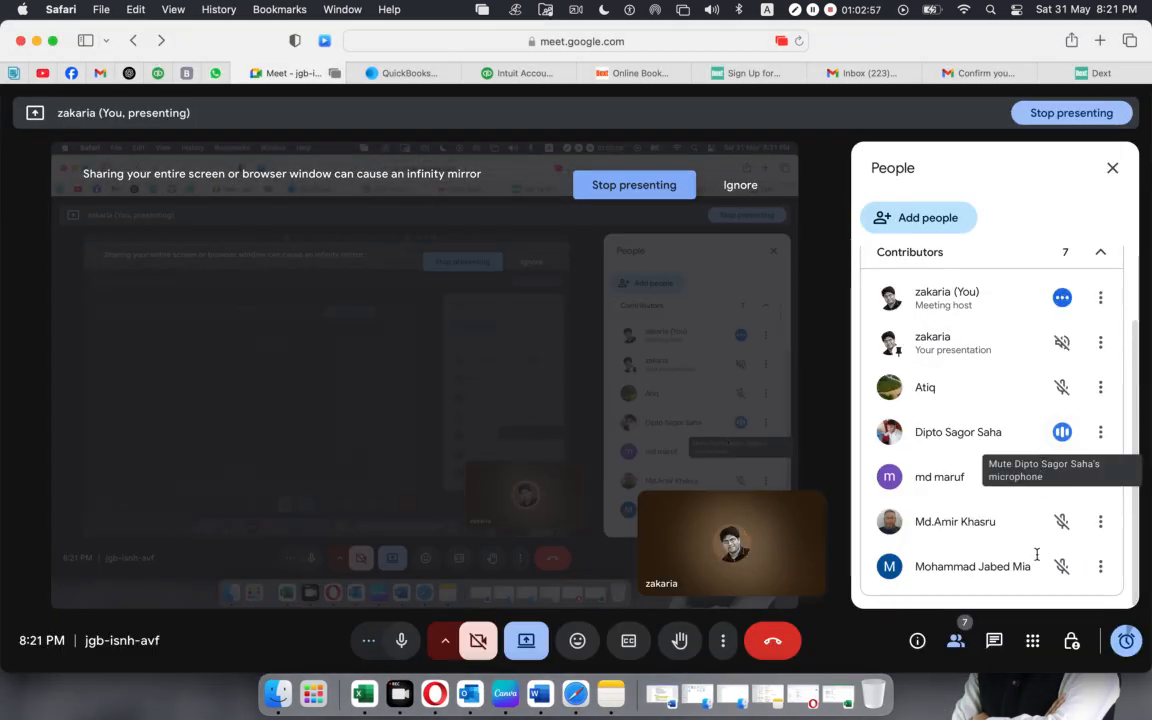
scroll(1036, 555, up, 2)
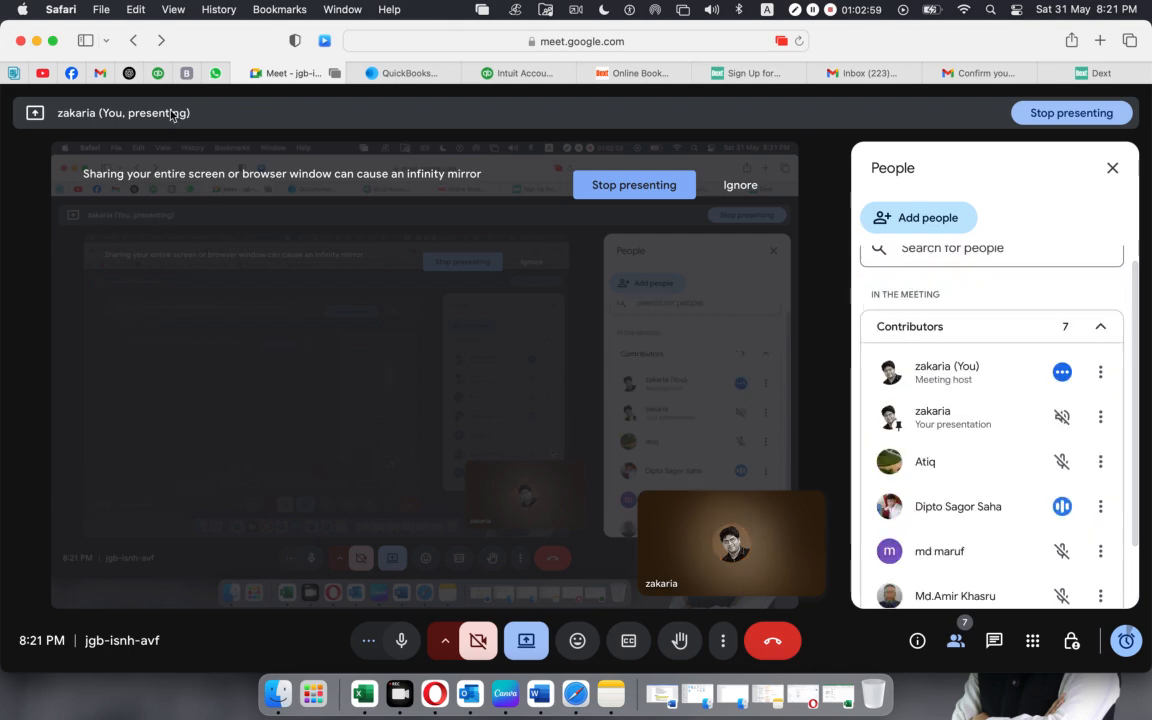
click(37, 41)
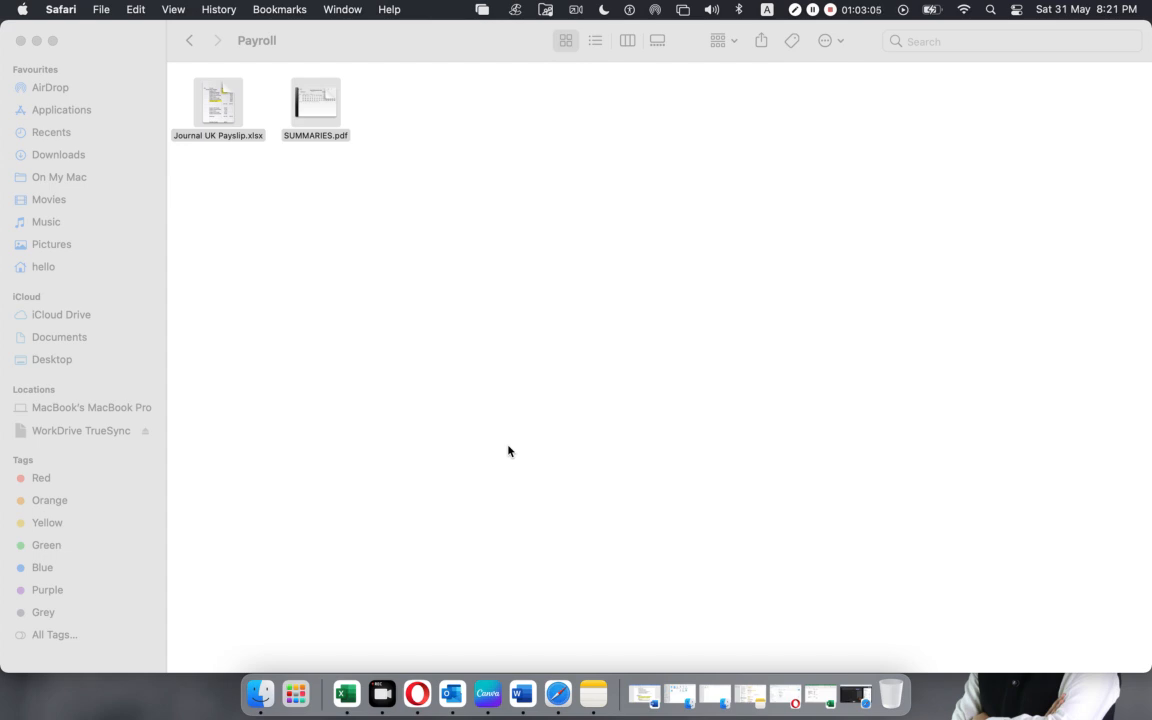
Reselect both payroll files, switch to Facebook in Safari and send the copied files to the AMS- 6040 group chat.
click(388, 93)
drag(389, 91, 215, 175)
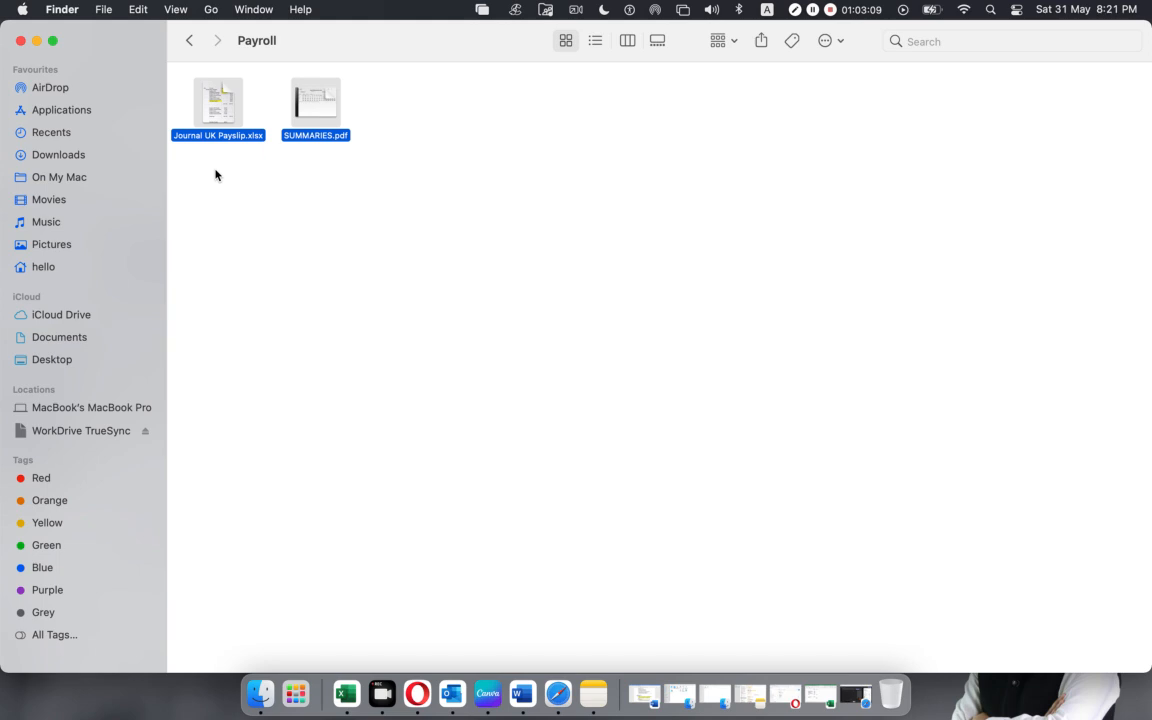
click(556, 684)
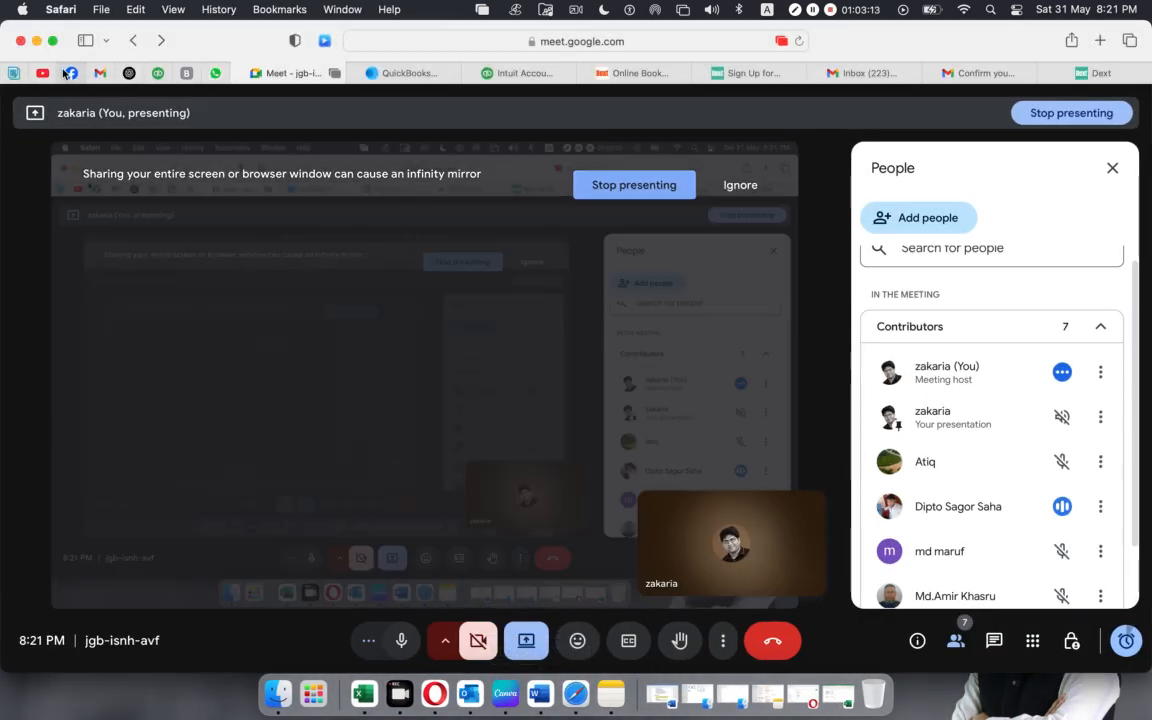
mouse_move(71, 75)
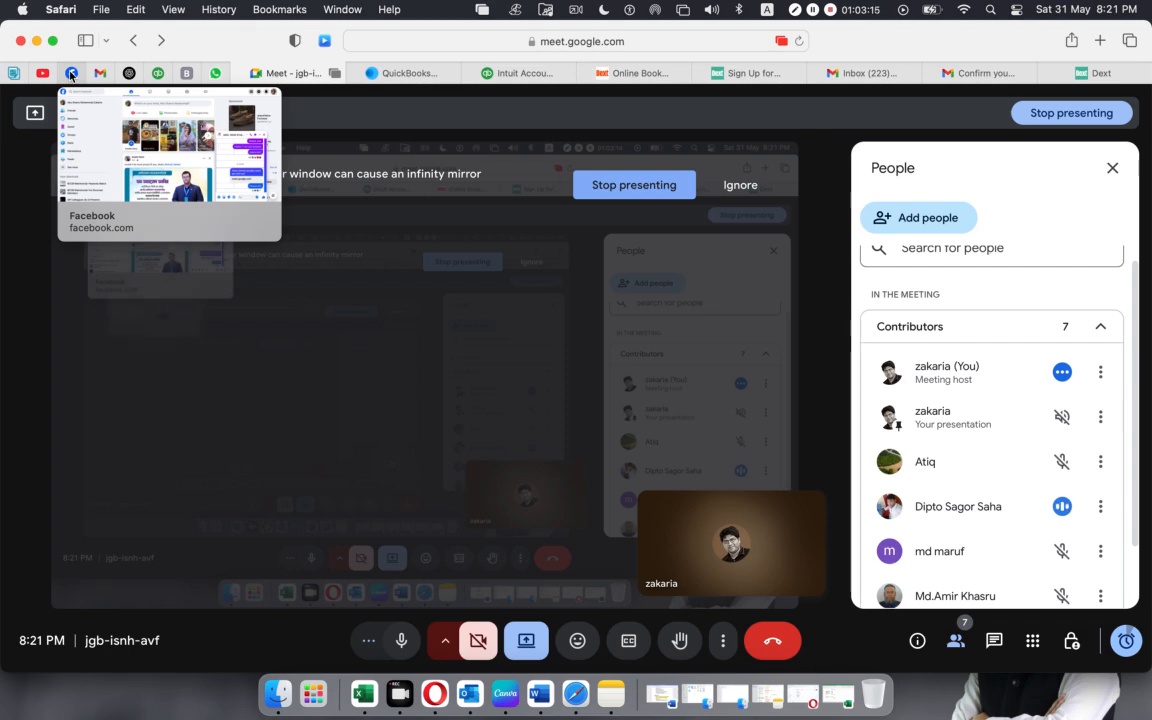
click(71, 75)
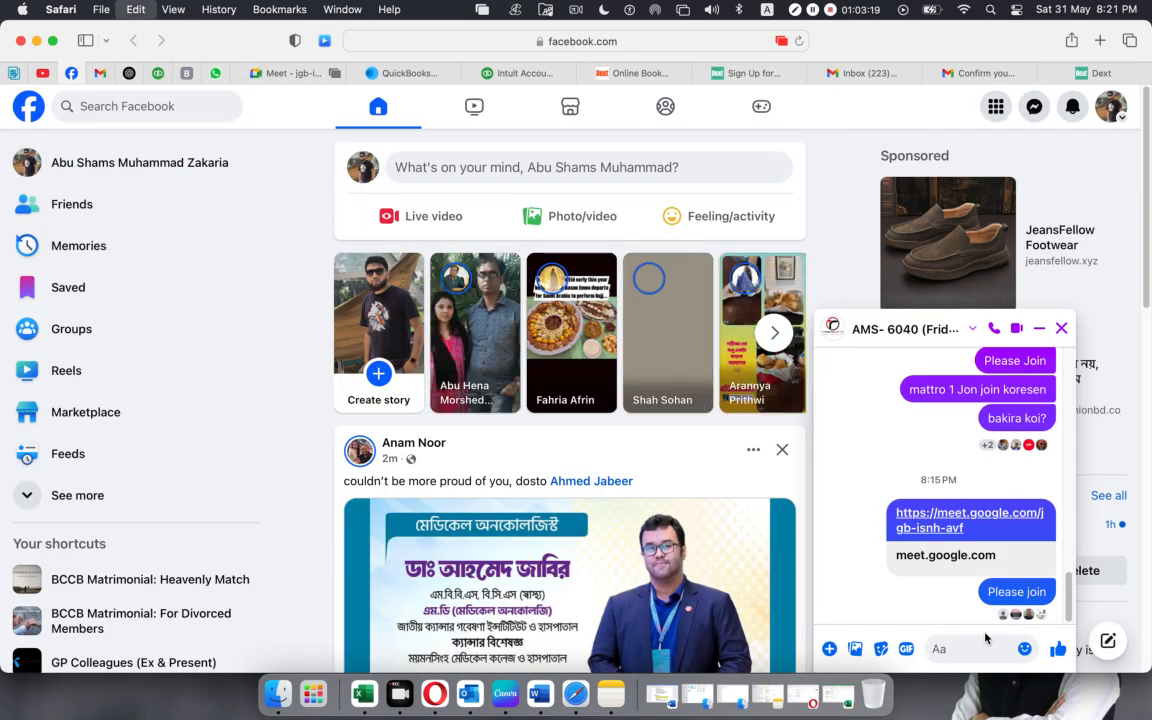
key(super+v)
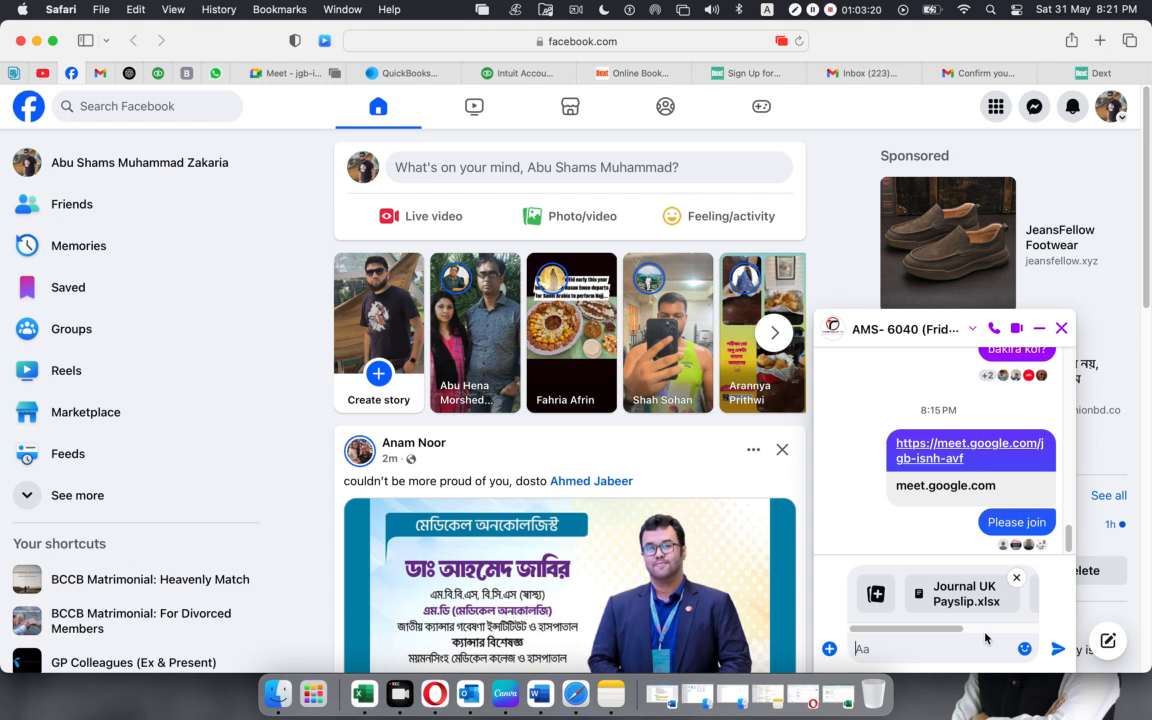
click(1058, 650)
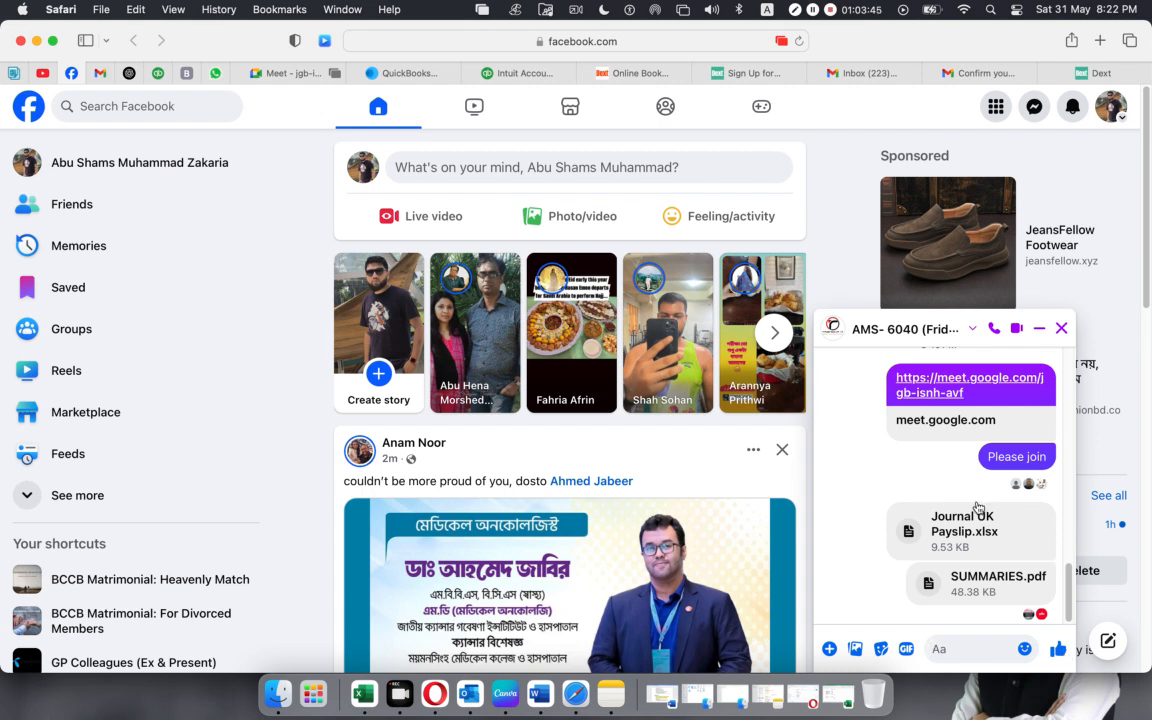
Return to the Google Meet call and admit the two participants waiting to join.
click(284, 73)
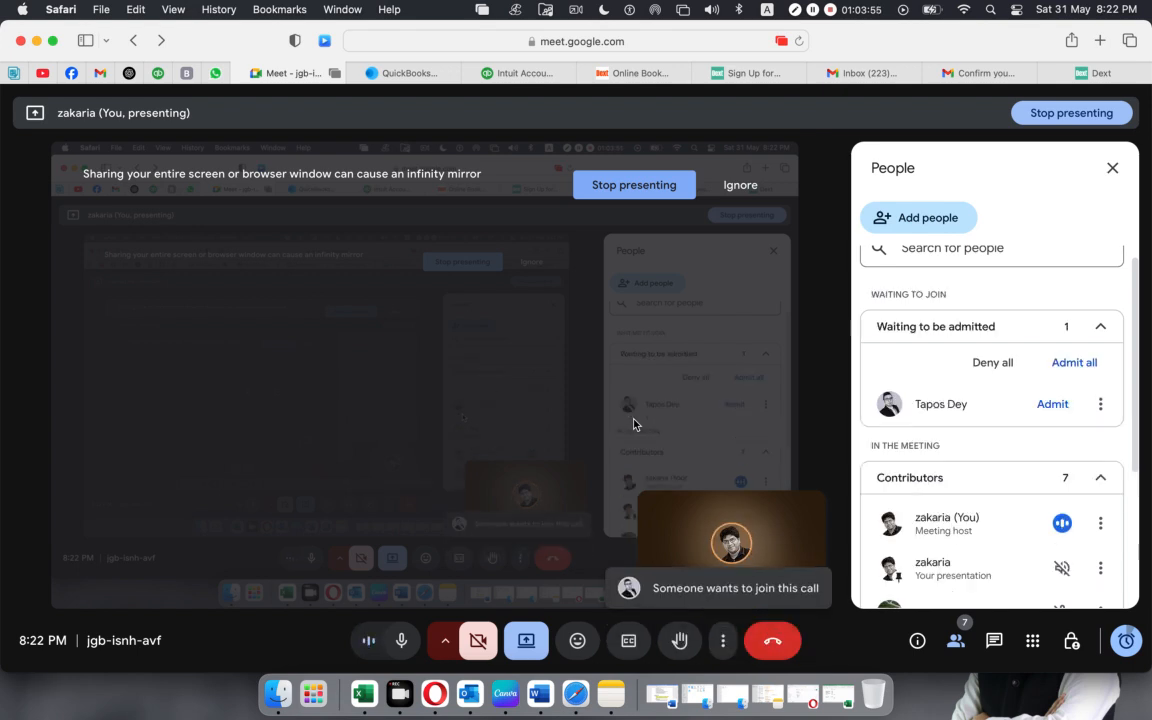
click(1053, 404)
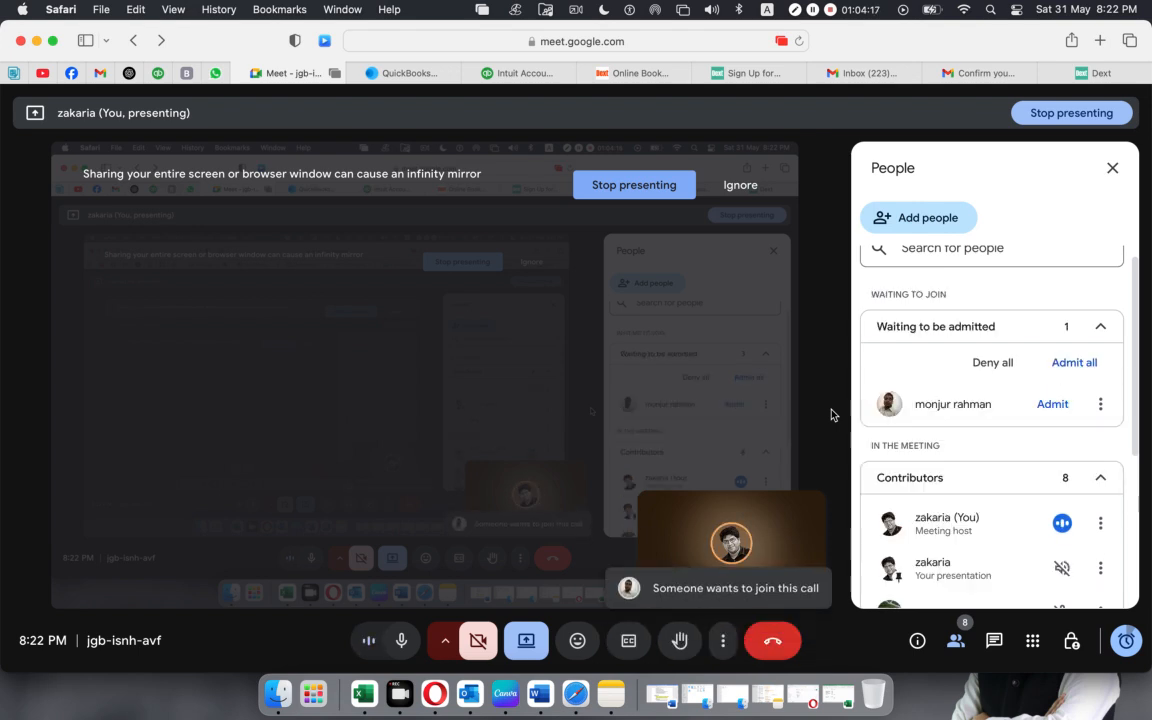
click(1053, 405)
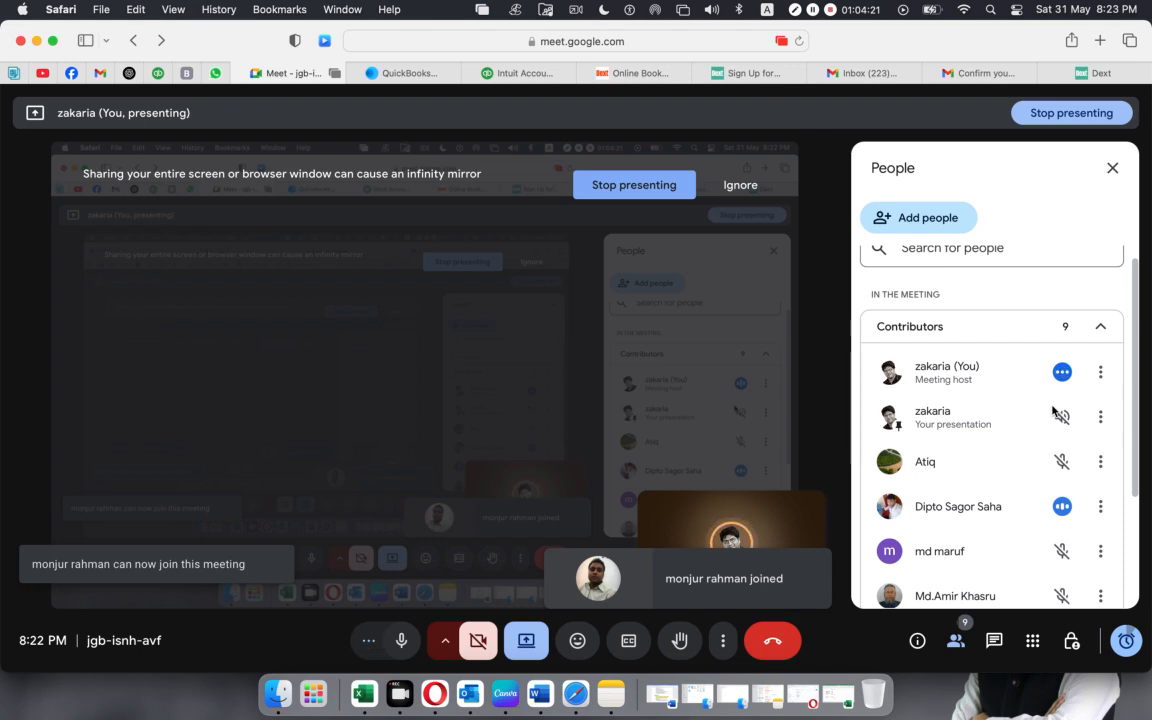